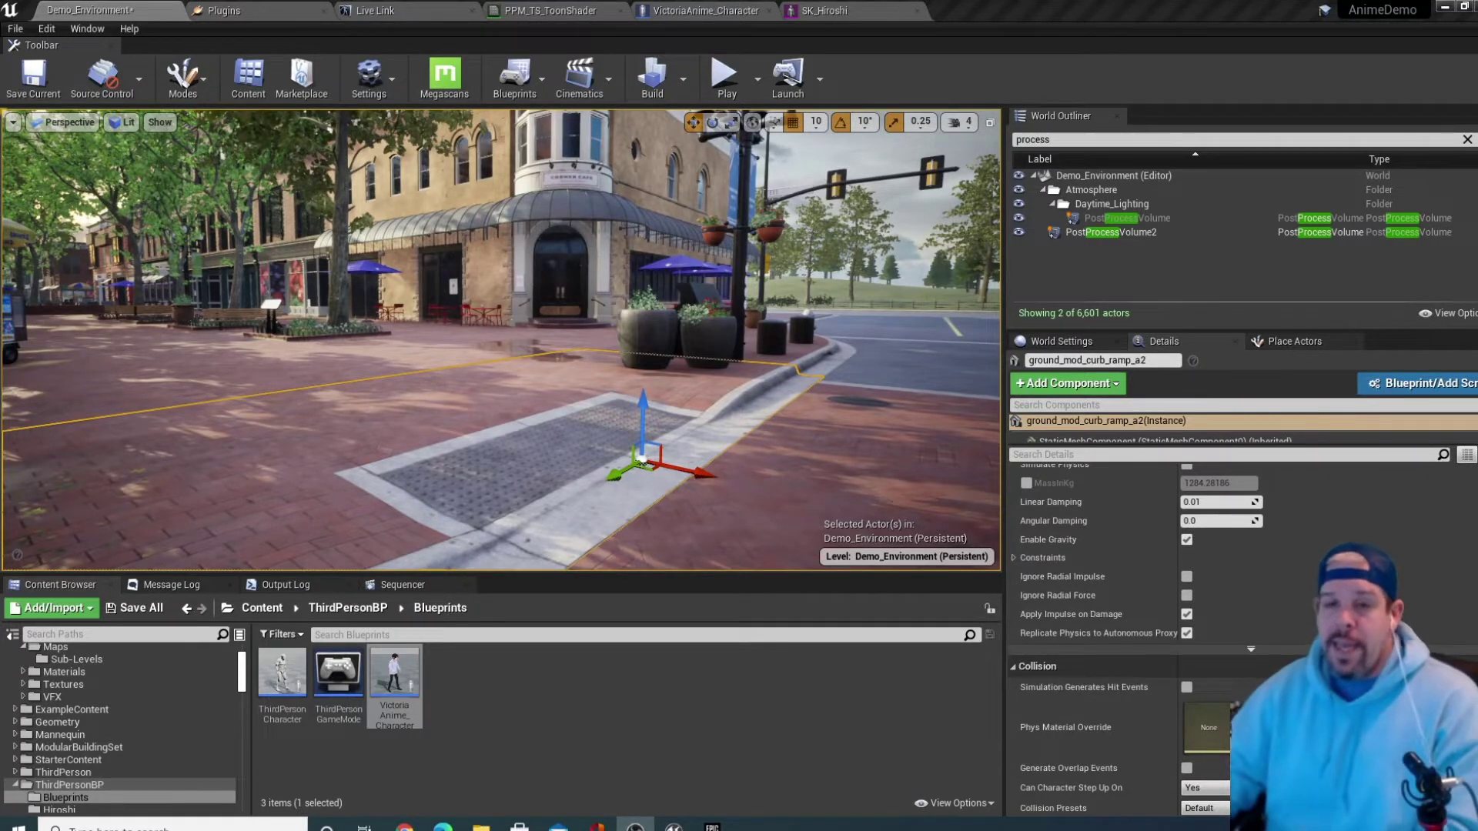
Play-test the level by running the anime character around the street, shopfronts and plaza, ending the session by the bench
click(724, 77)
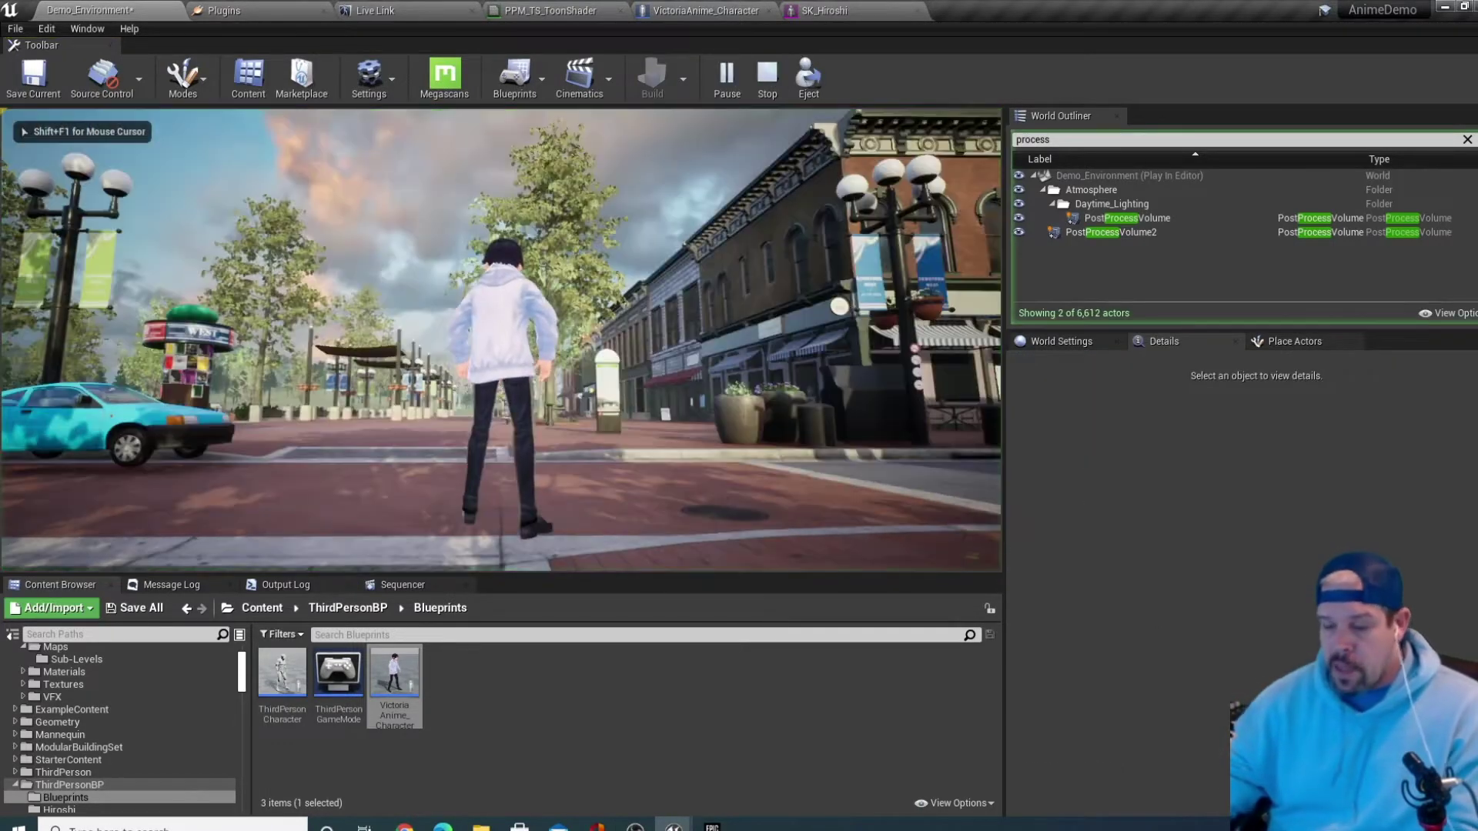
key(d)
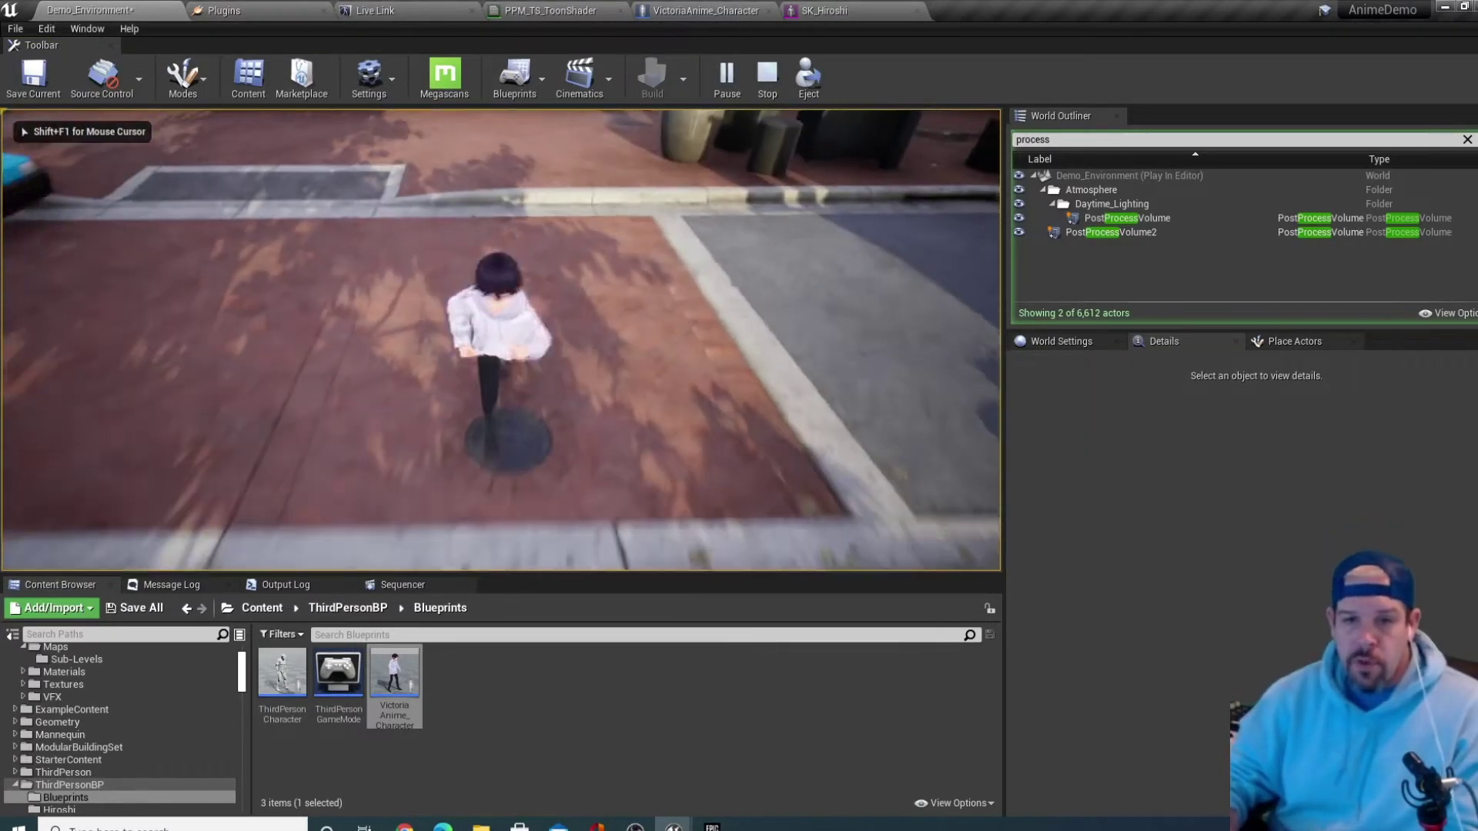
key(s)
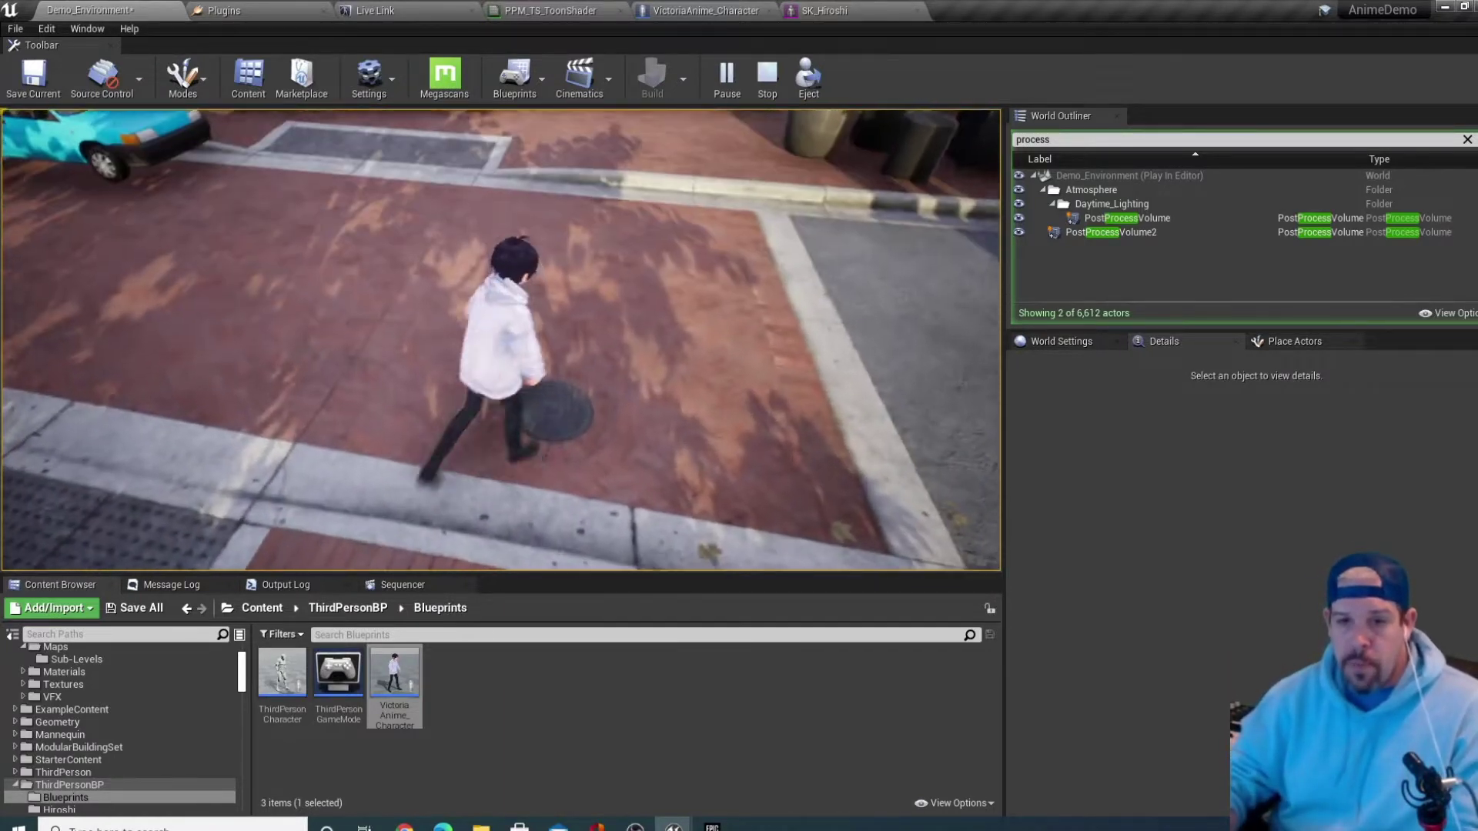
key(w)
key(w)
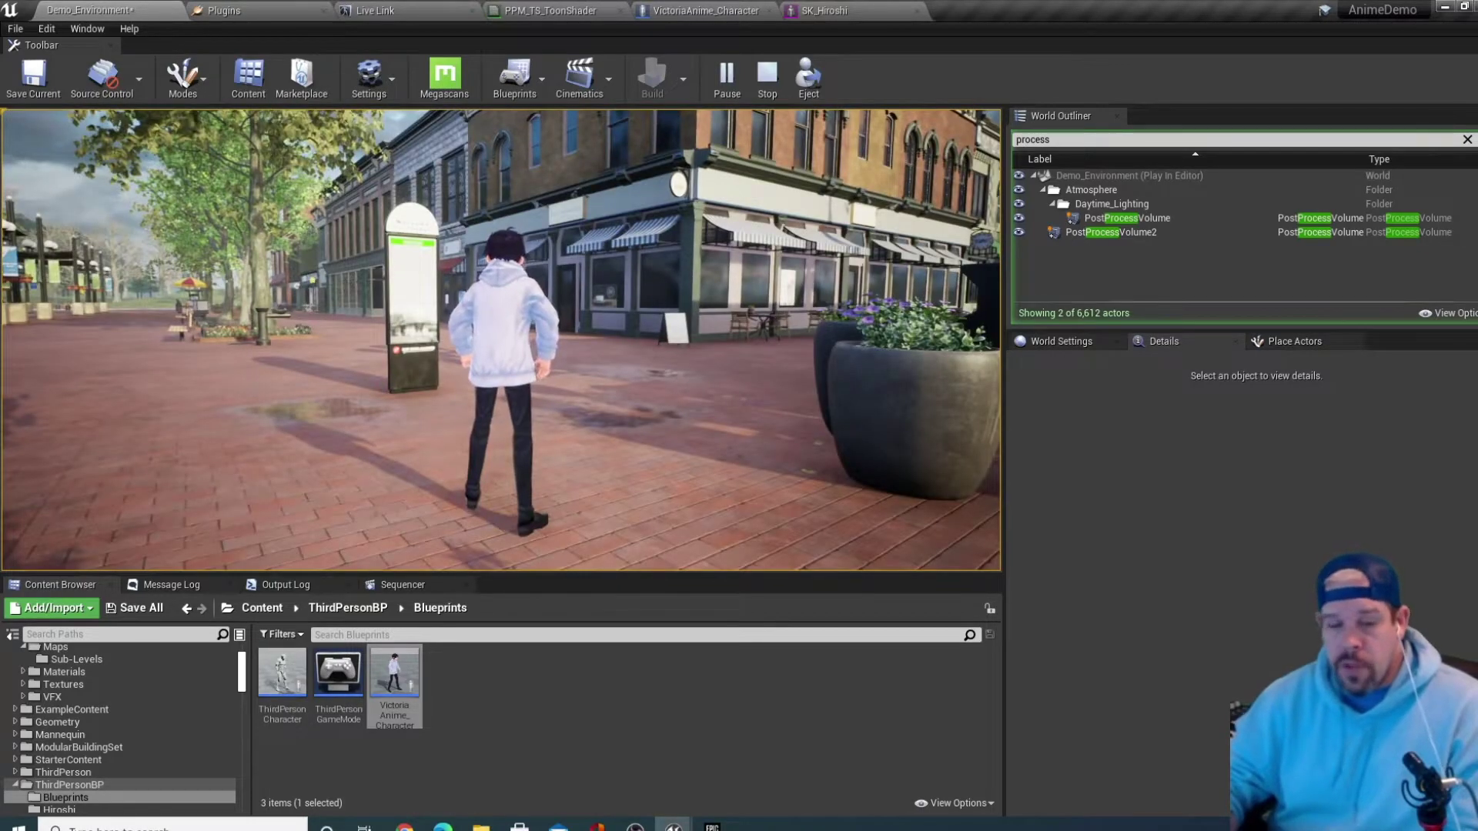
key(w)
key(w)
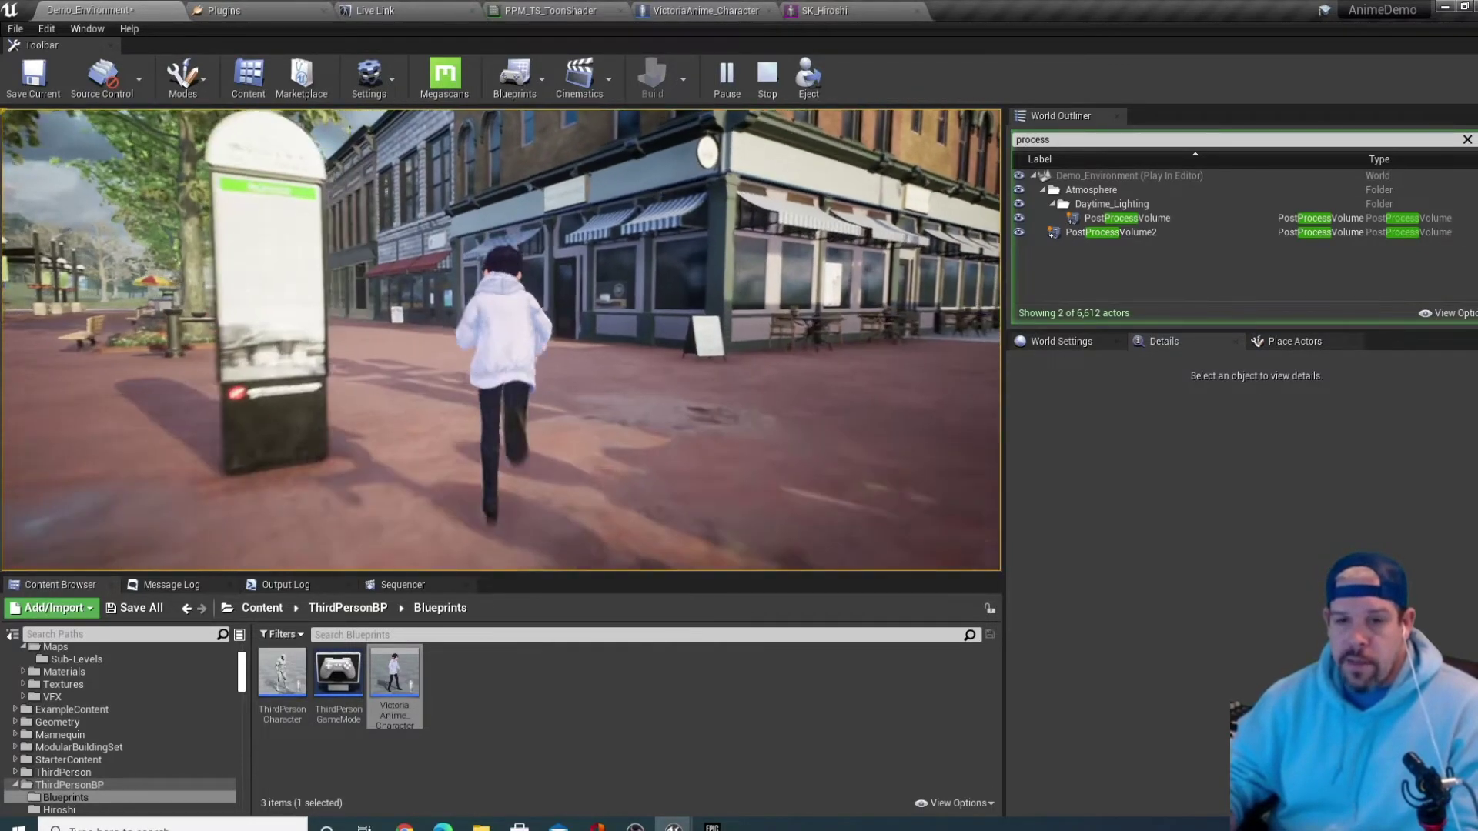
key(a)
key(w)
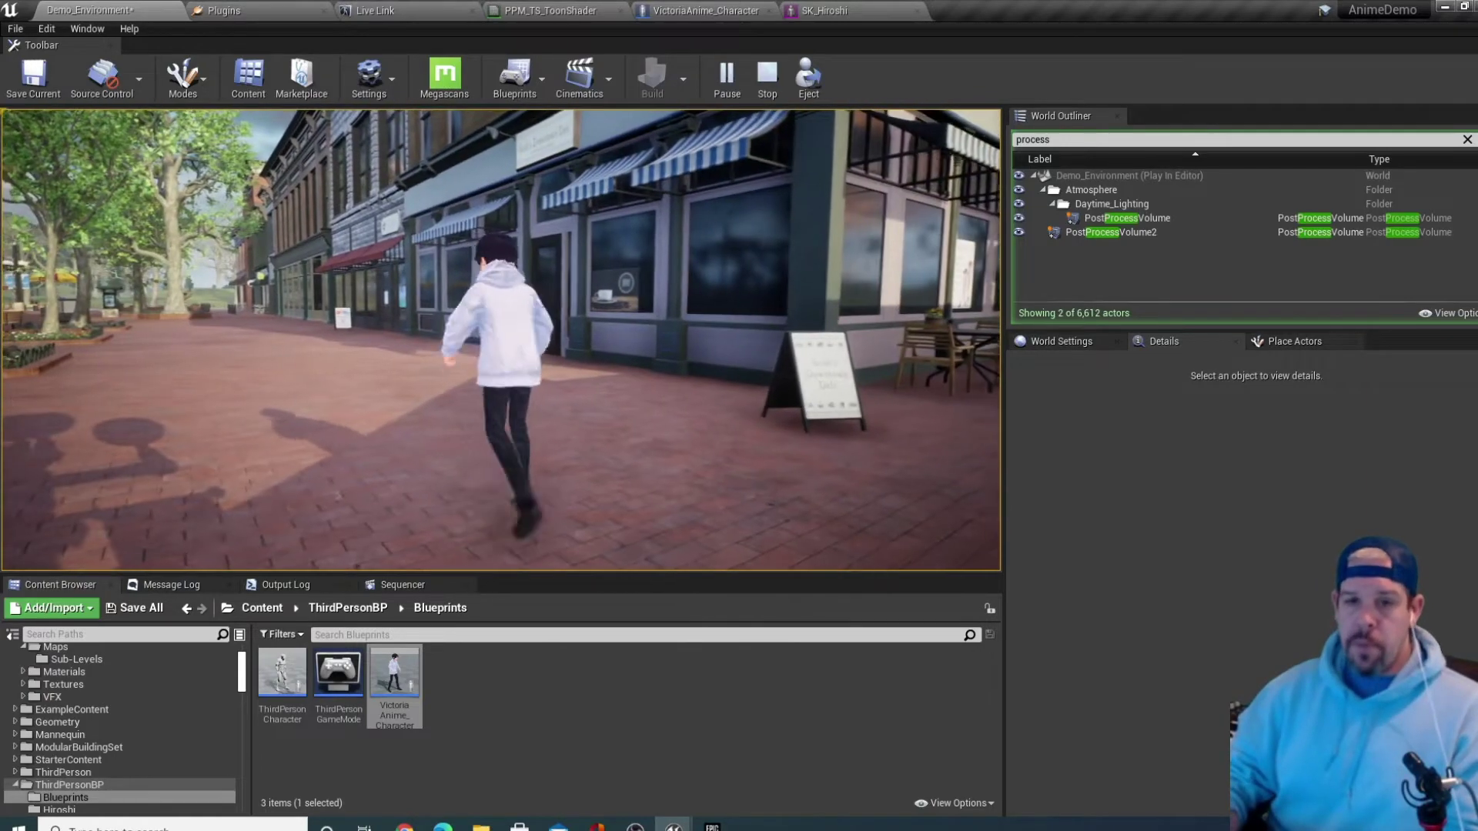
key(a)
key(d)
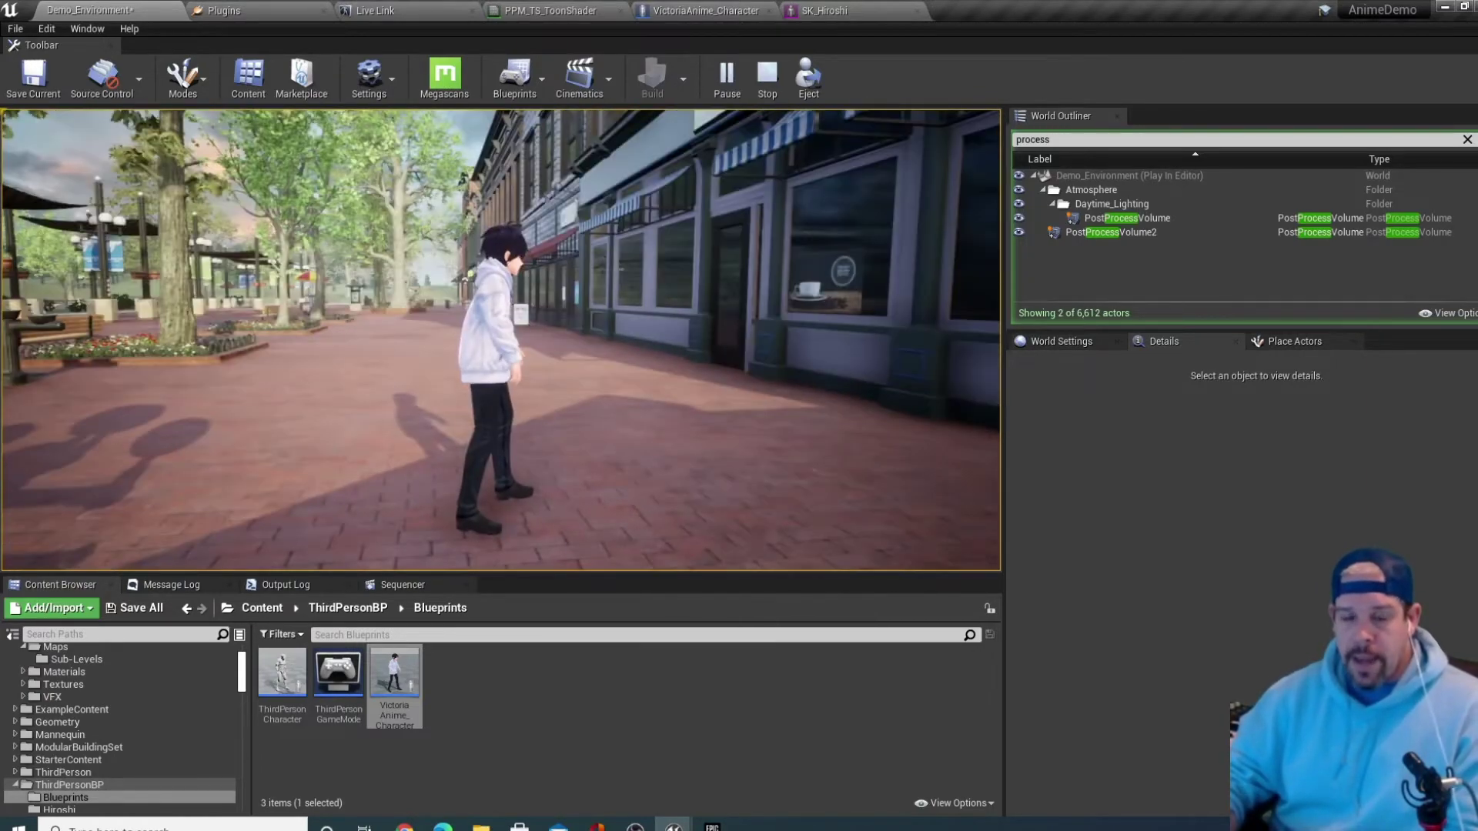
key(w)
key(a)
key(w)
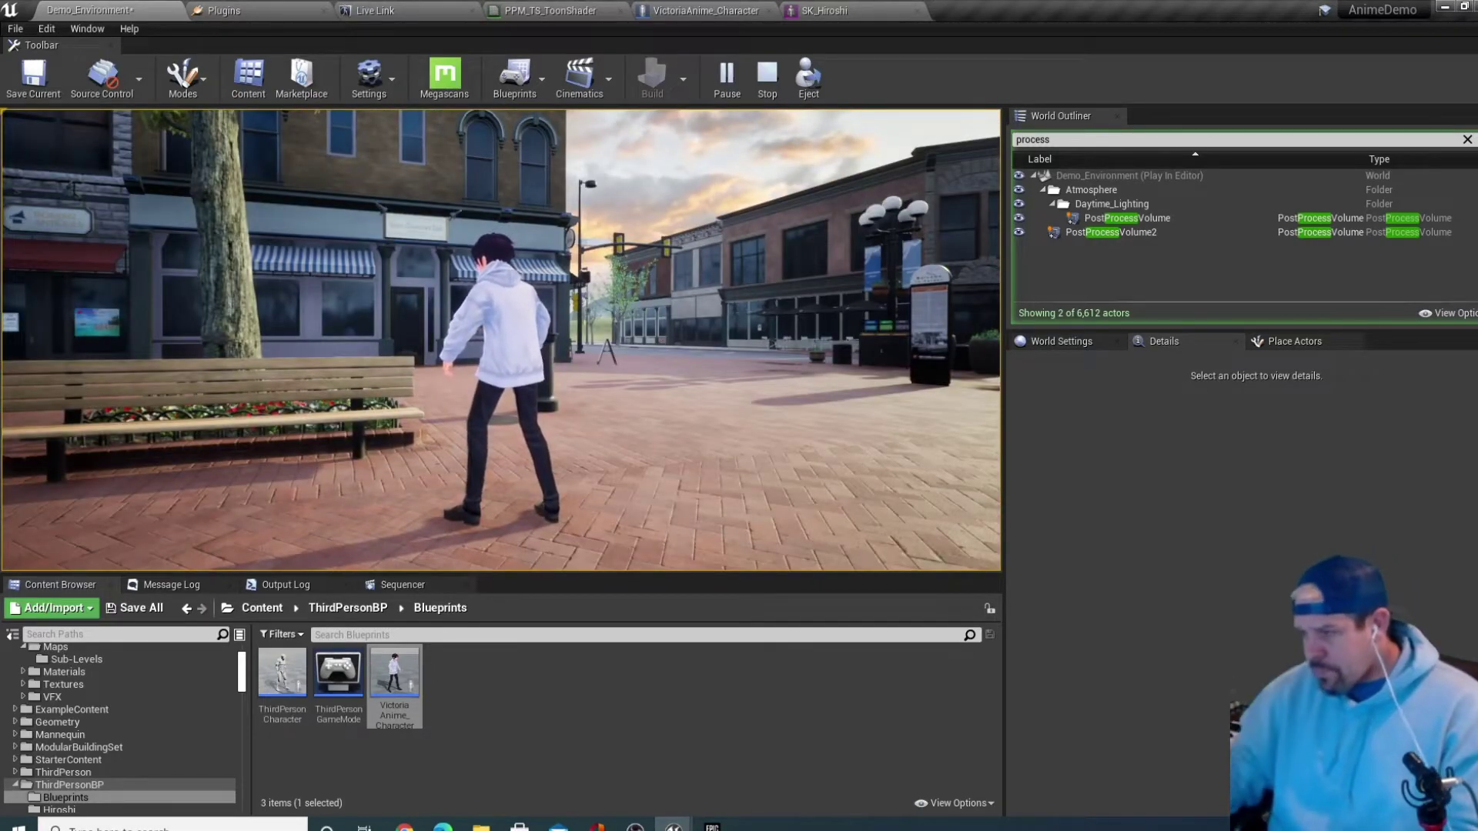
key(shift+F1)
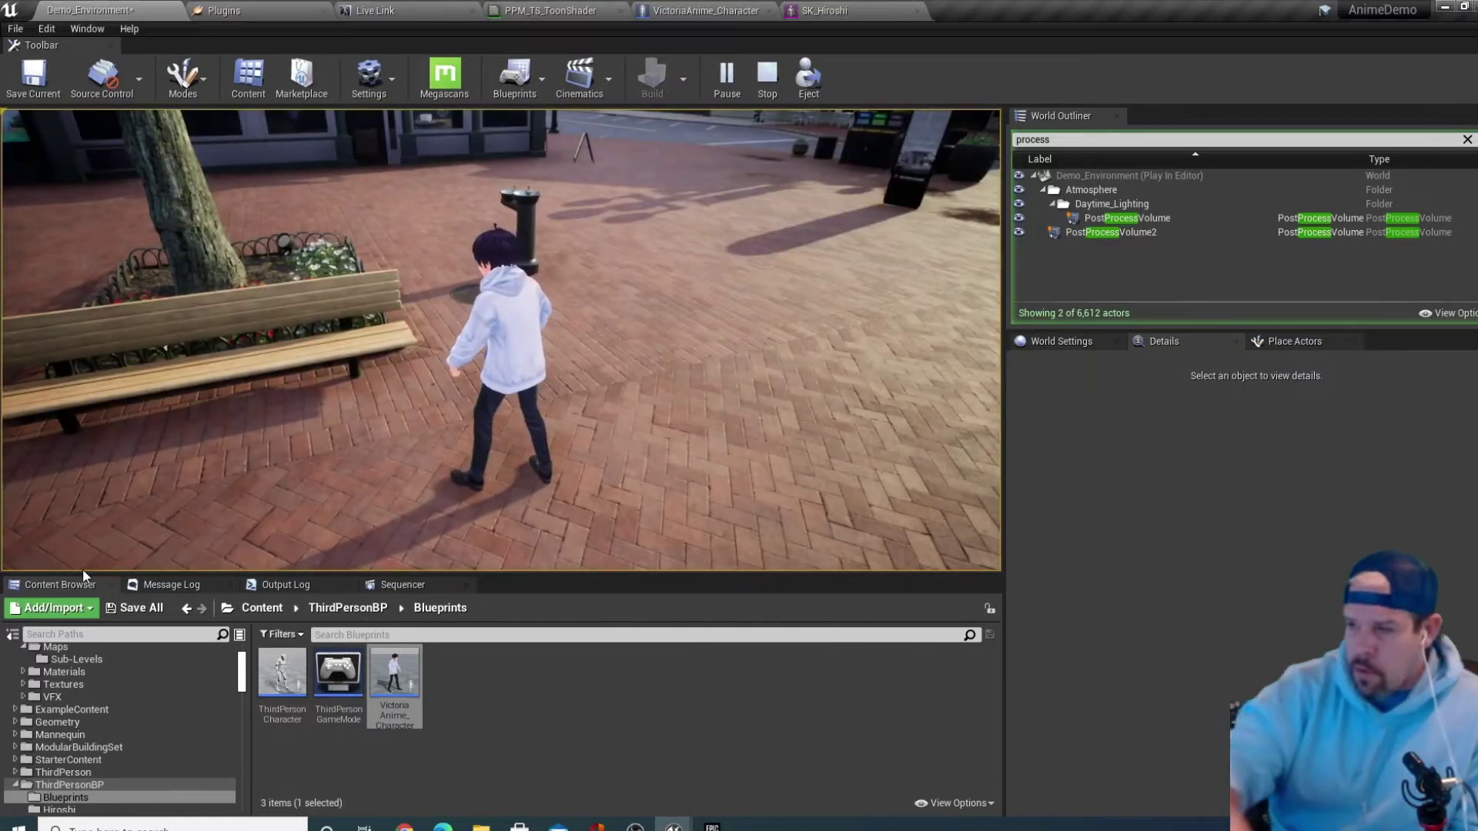
key(Escape)
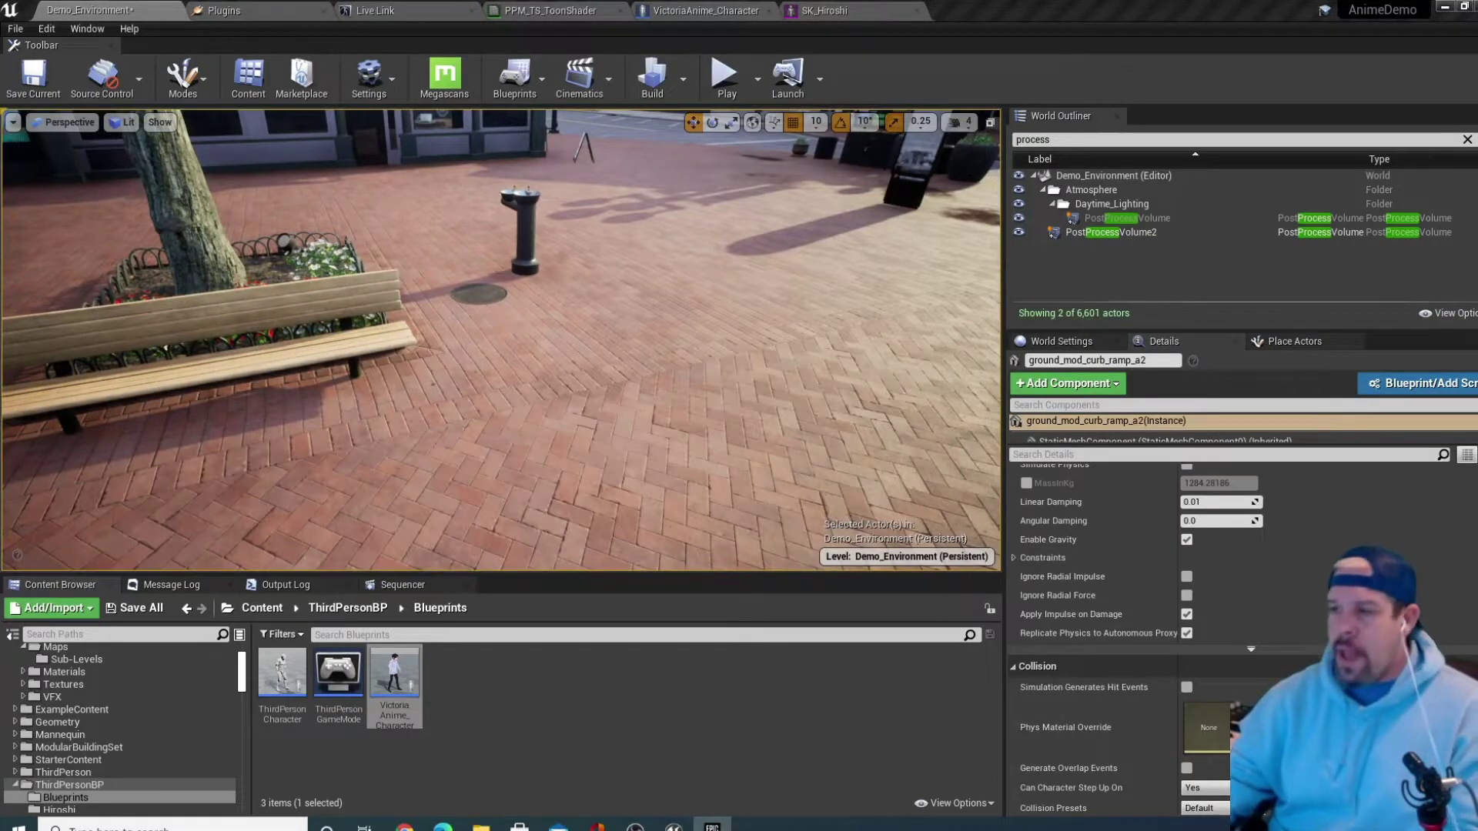
Play-test the level again, running the character up to the parked turquoise car to view its unshaded look
right_drag(337, 312, 69, 273)
right_drag(500, 338, 161, 331)
key(w)
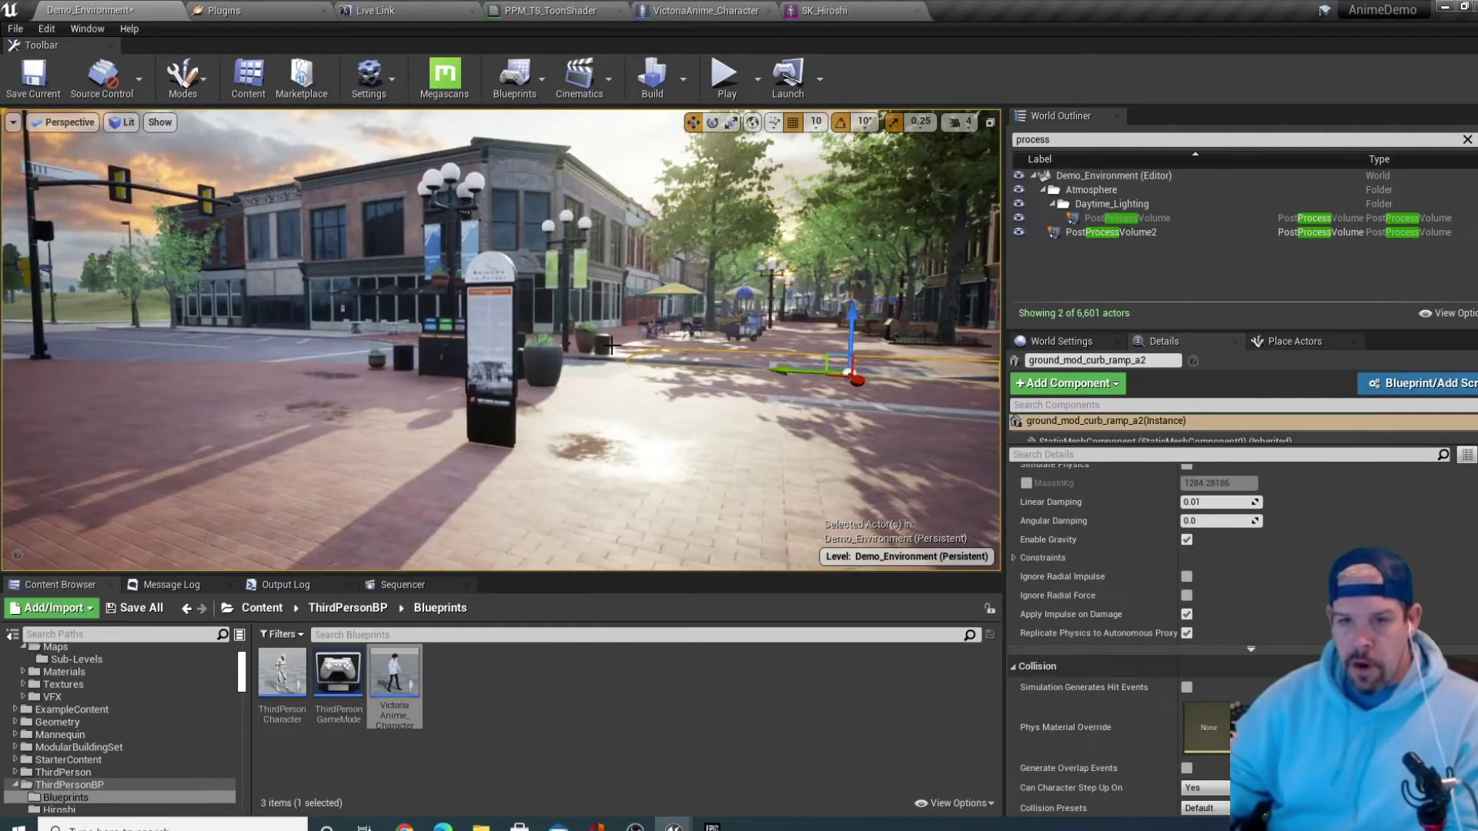
key(e)
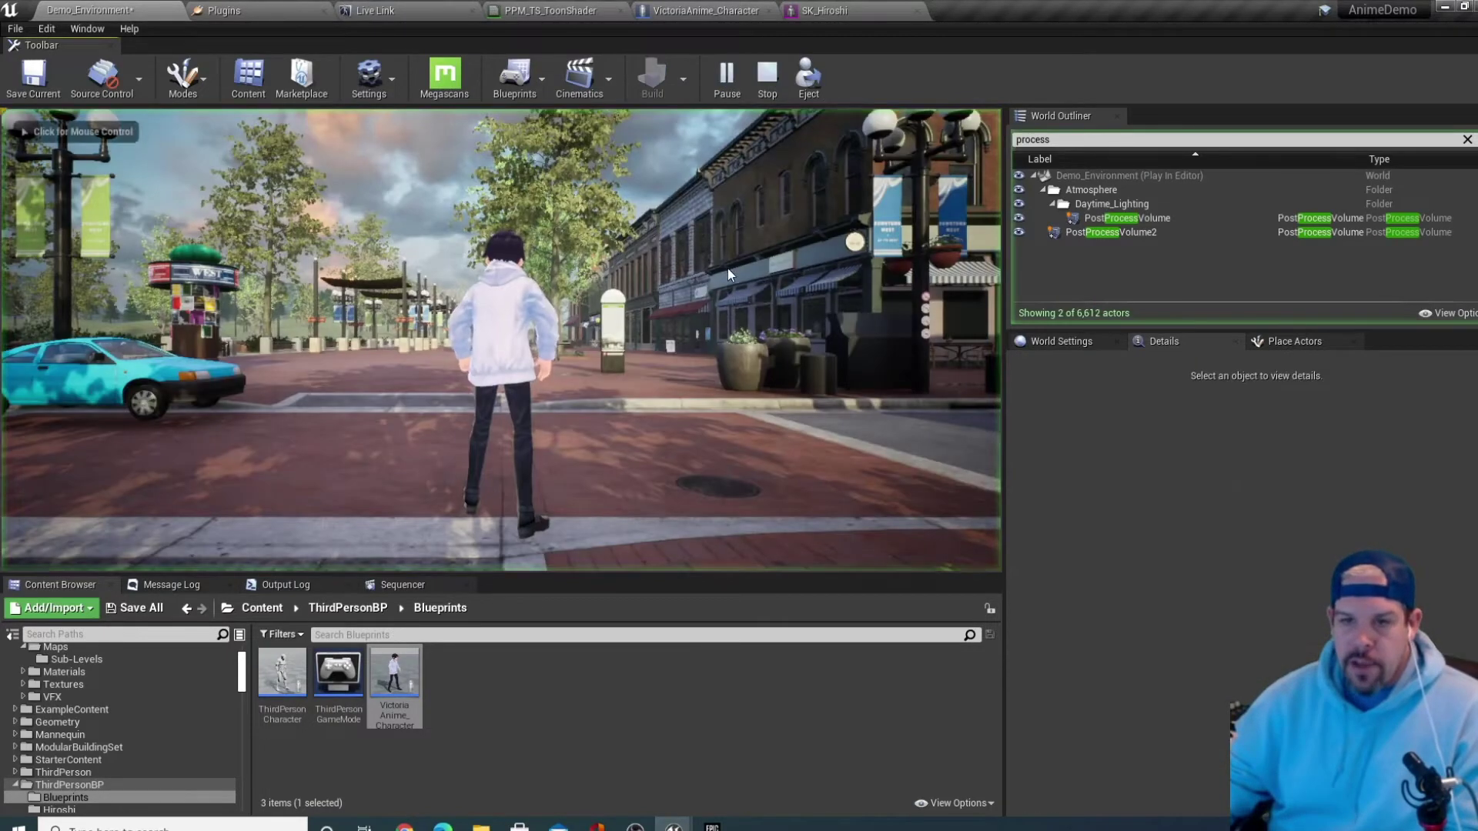
click(727, 268)
key(w)
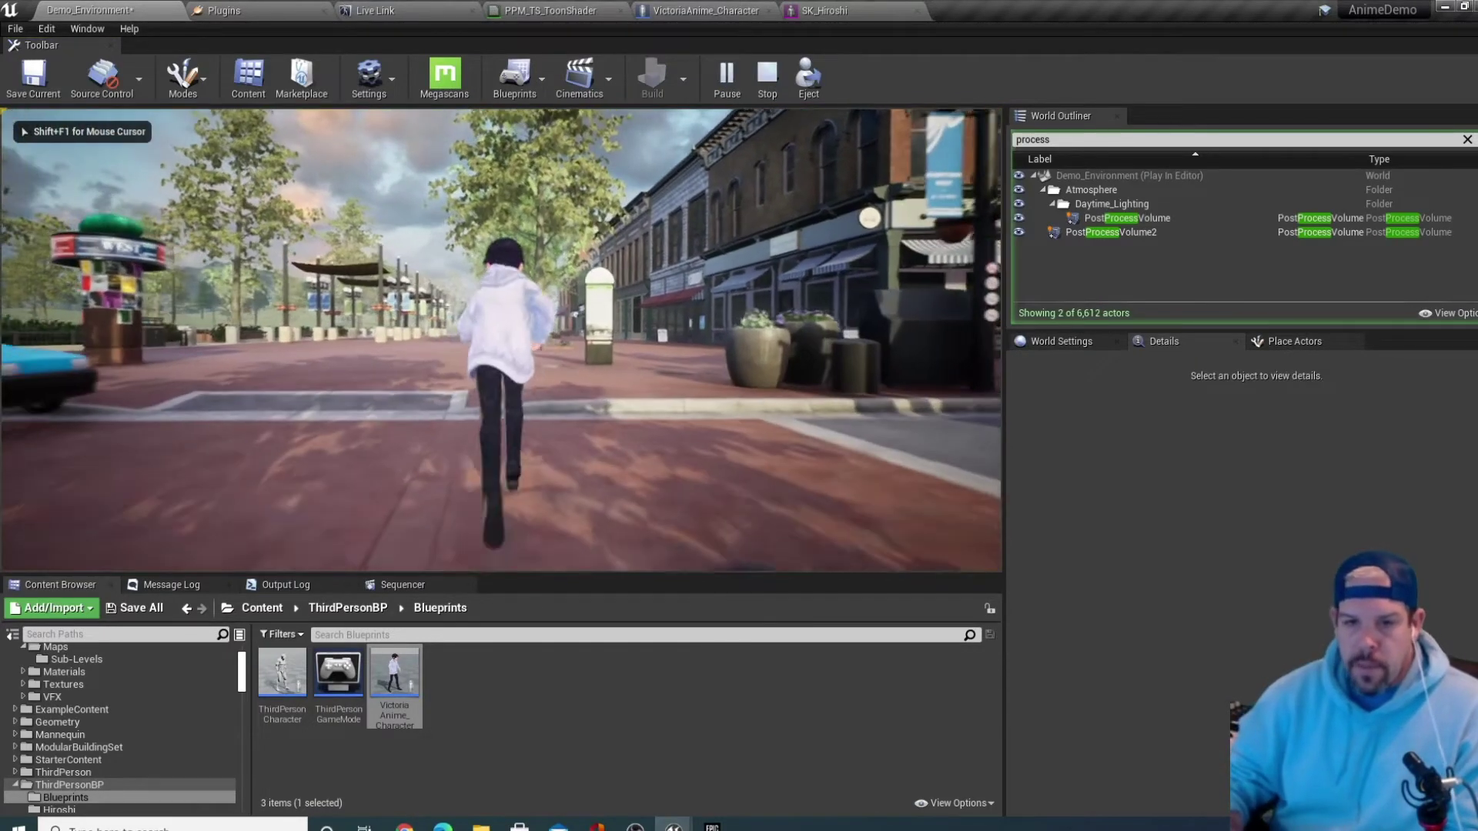
key(a)
key(w)
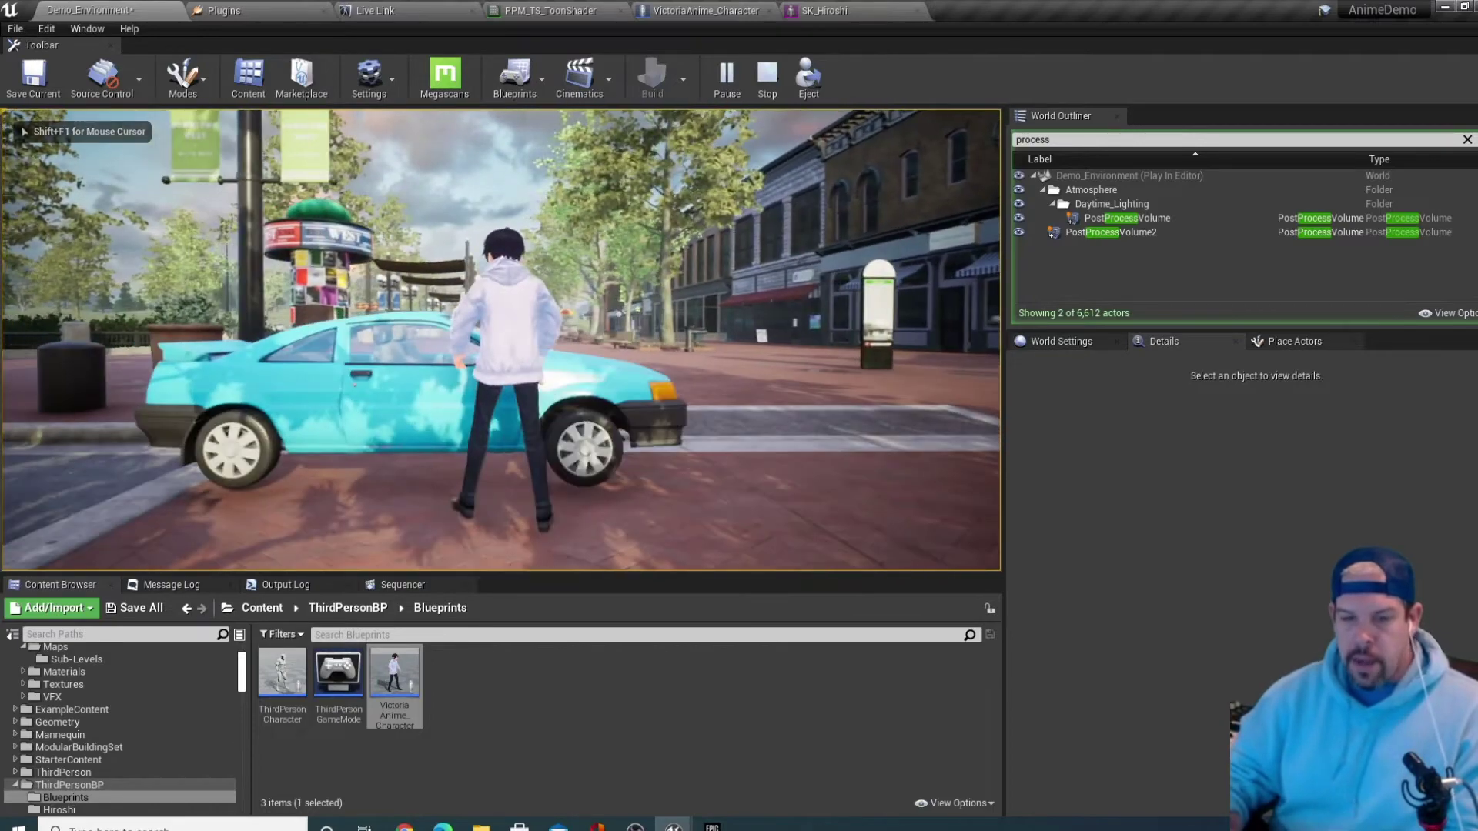
key(a)
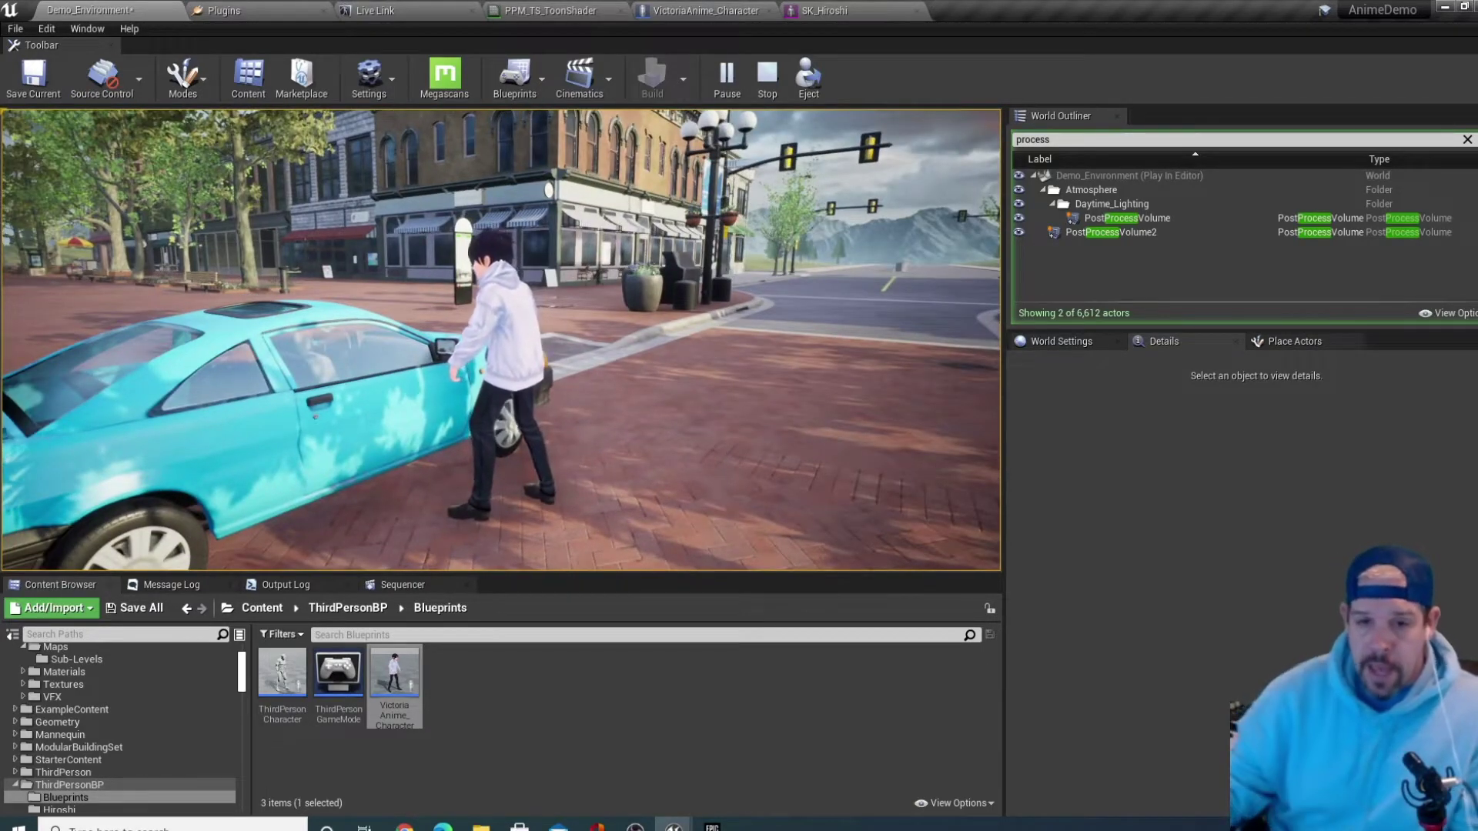
key(Escape)
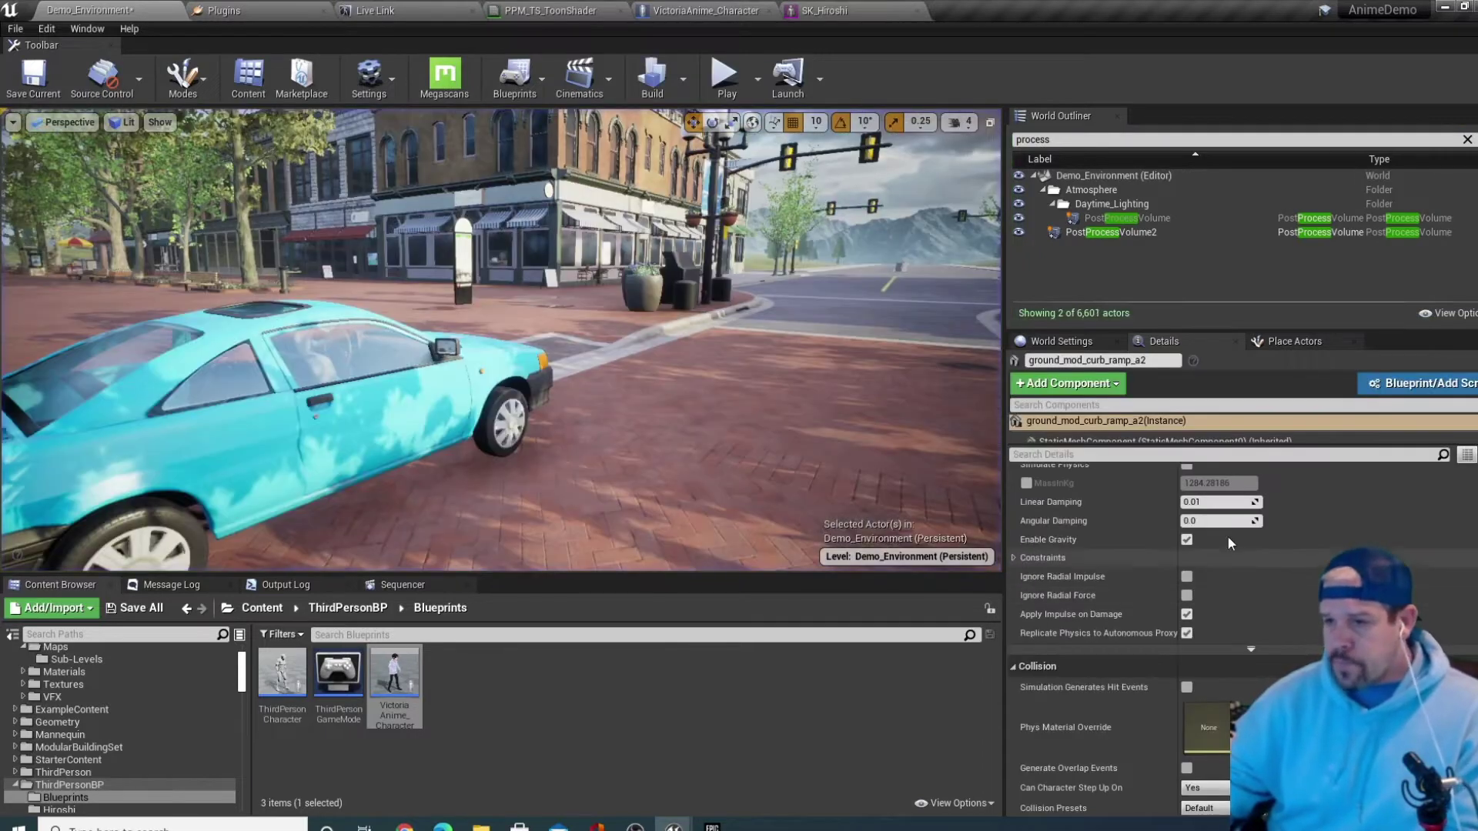
Assign the CelShader80sCartoon material instance to the Post Process Materials array element of PostProcessVolume2
scroll(1247, 562, down, 5)
scroll(1272, 585, up, 1)
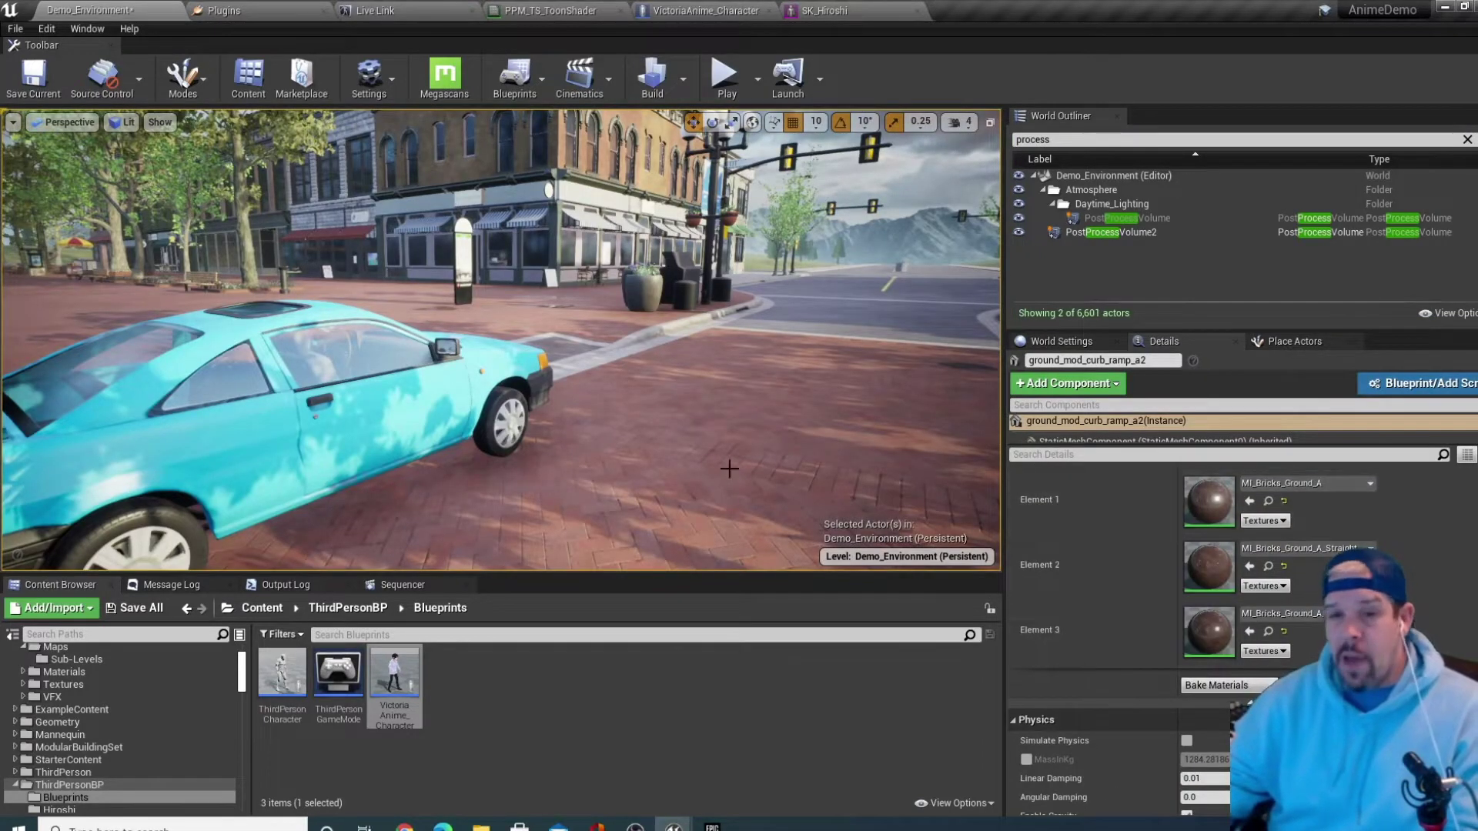
key(f)
right_drag(671, 362, 682, 368)
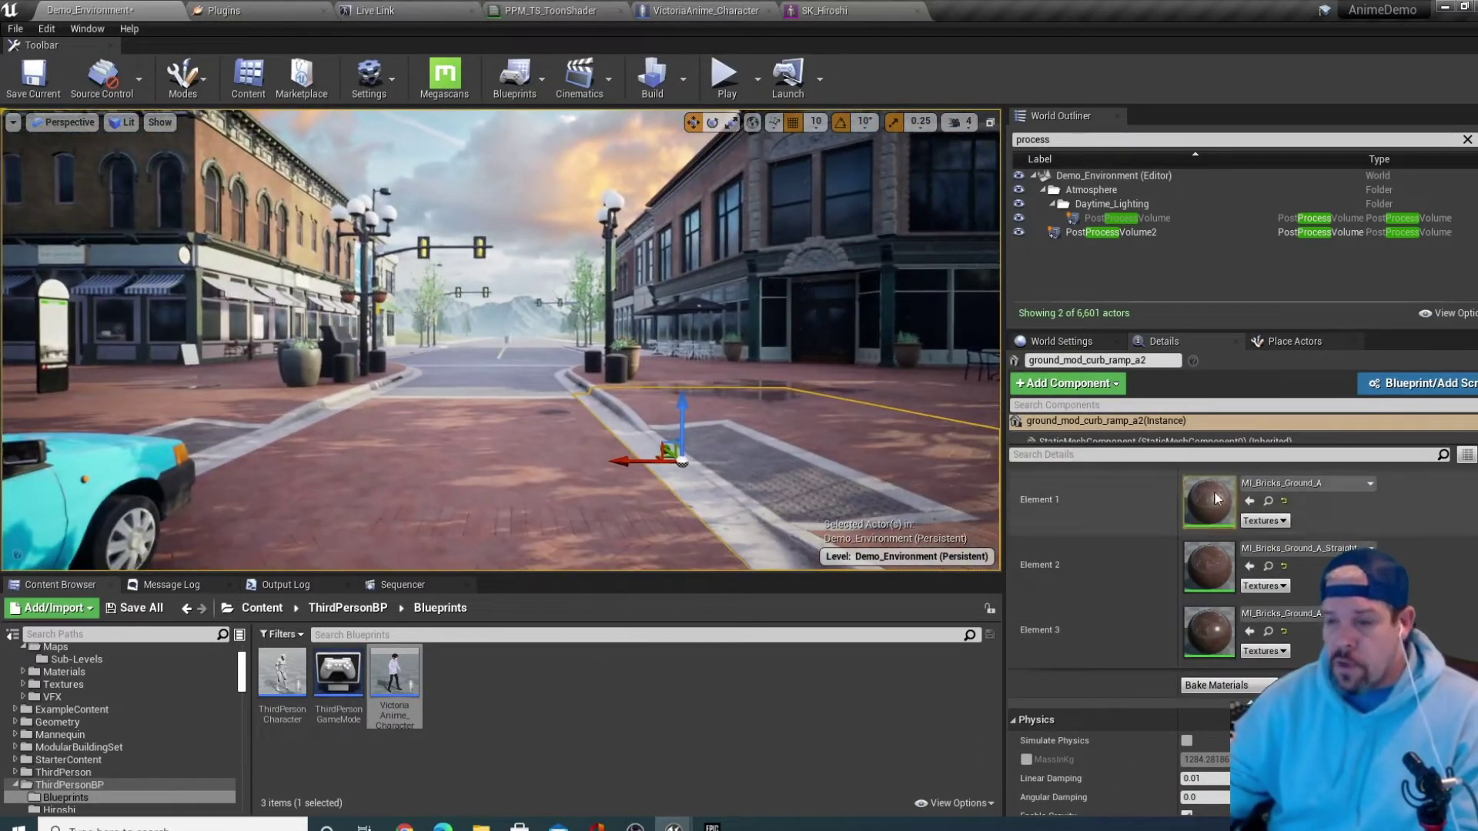
key(s)
right_drag(416, 401, 331, 408)
scroll(1116, 616, up, 6)
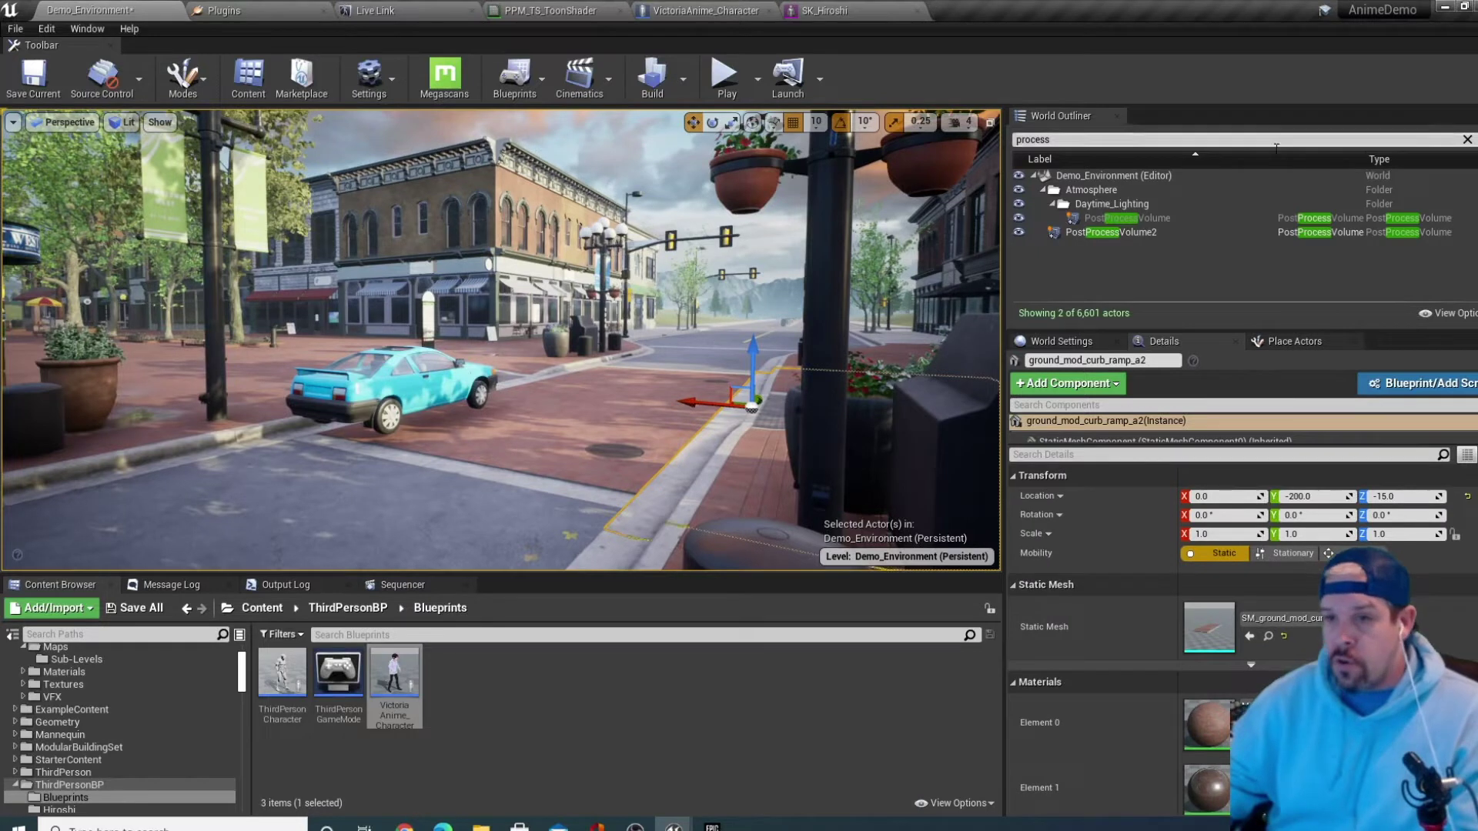
click(1109, 233)
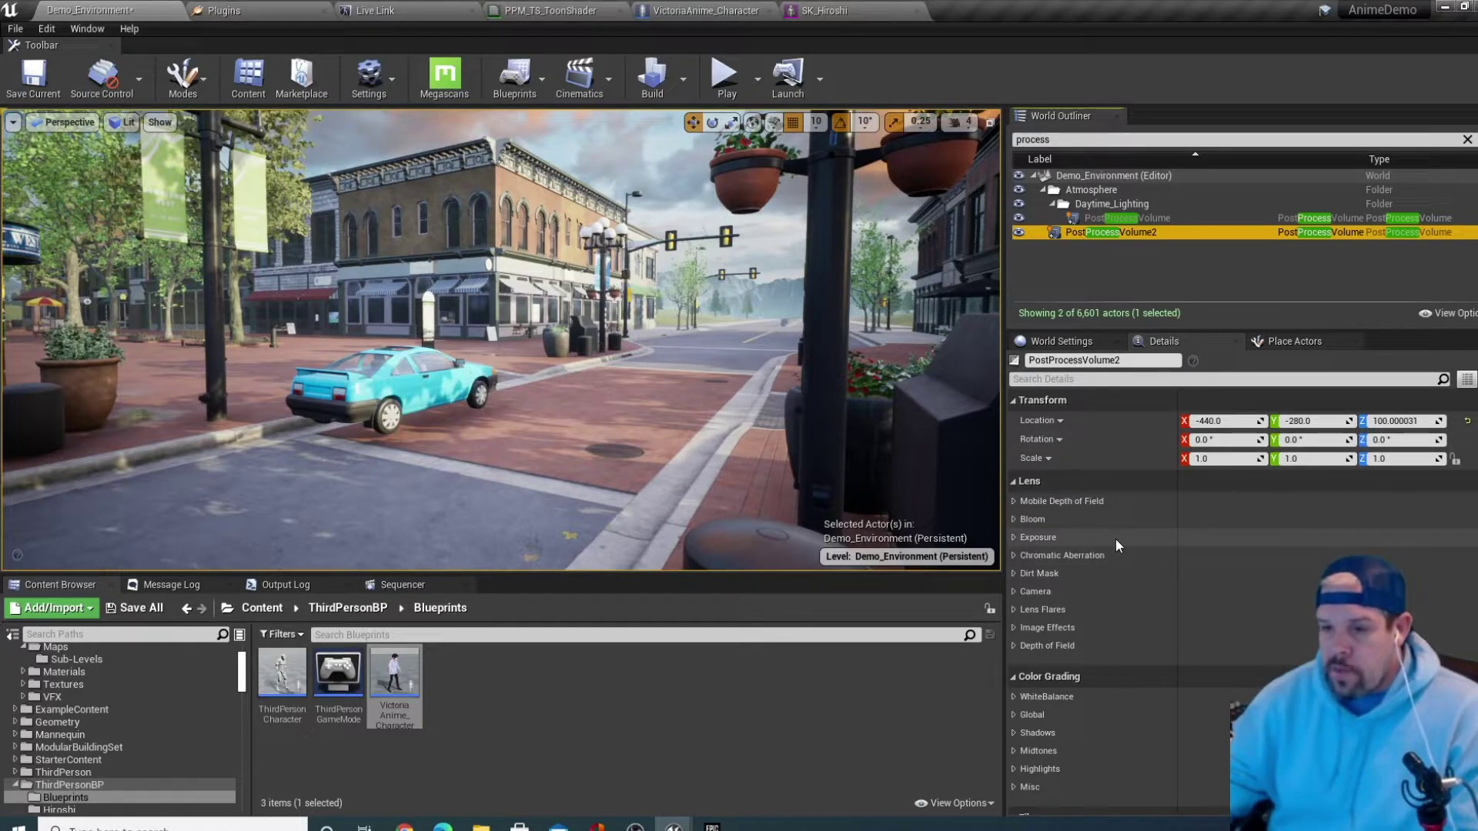
scroll(1125, 538, down, 6)
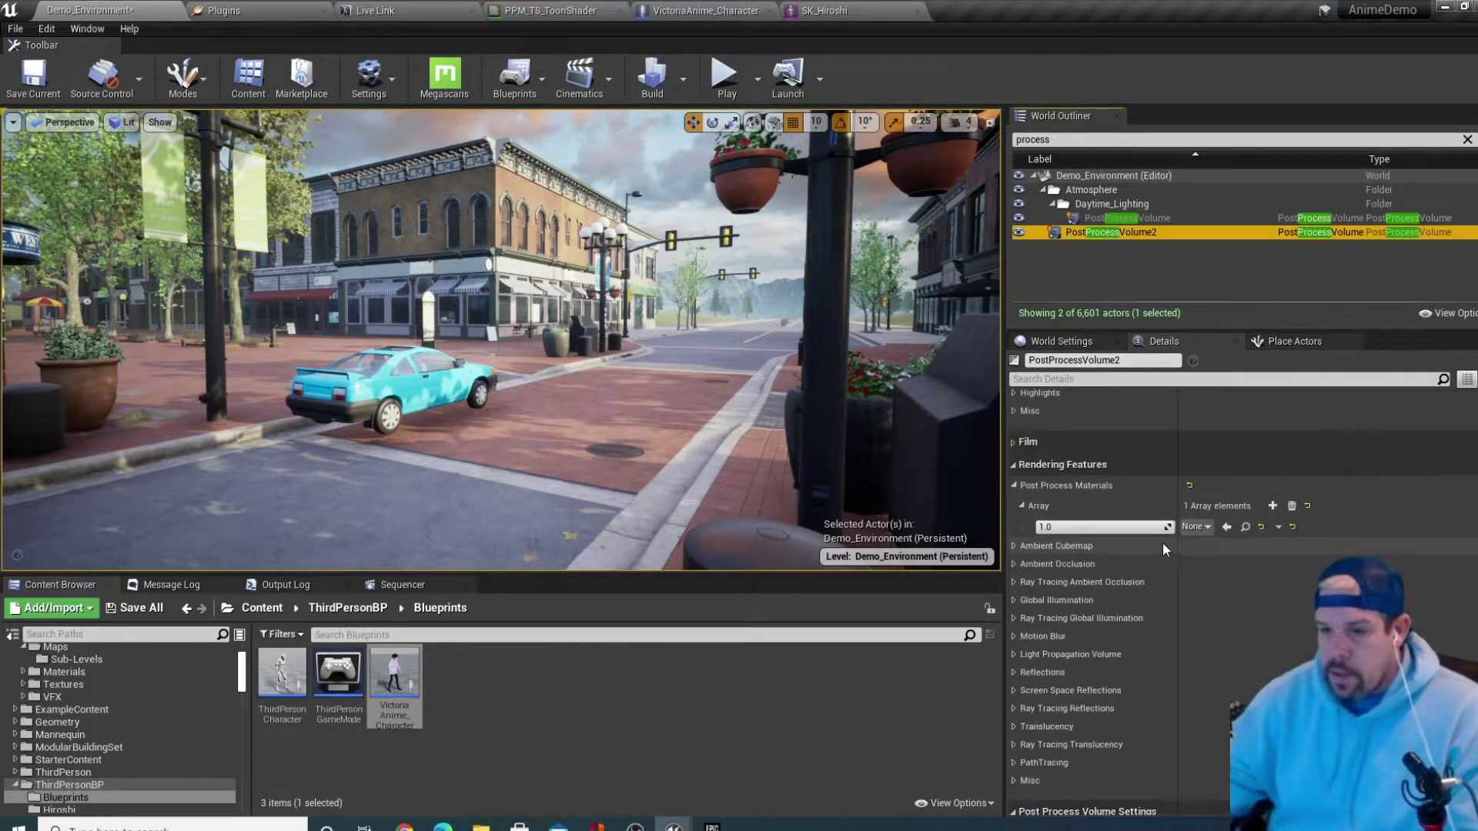
click(1201, 528)
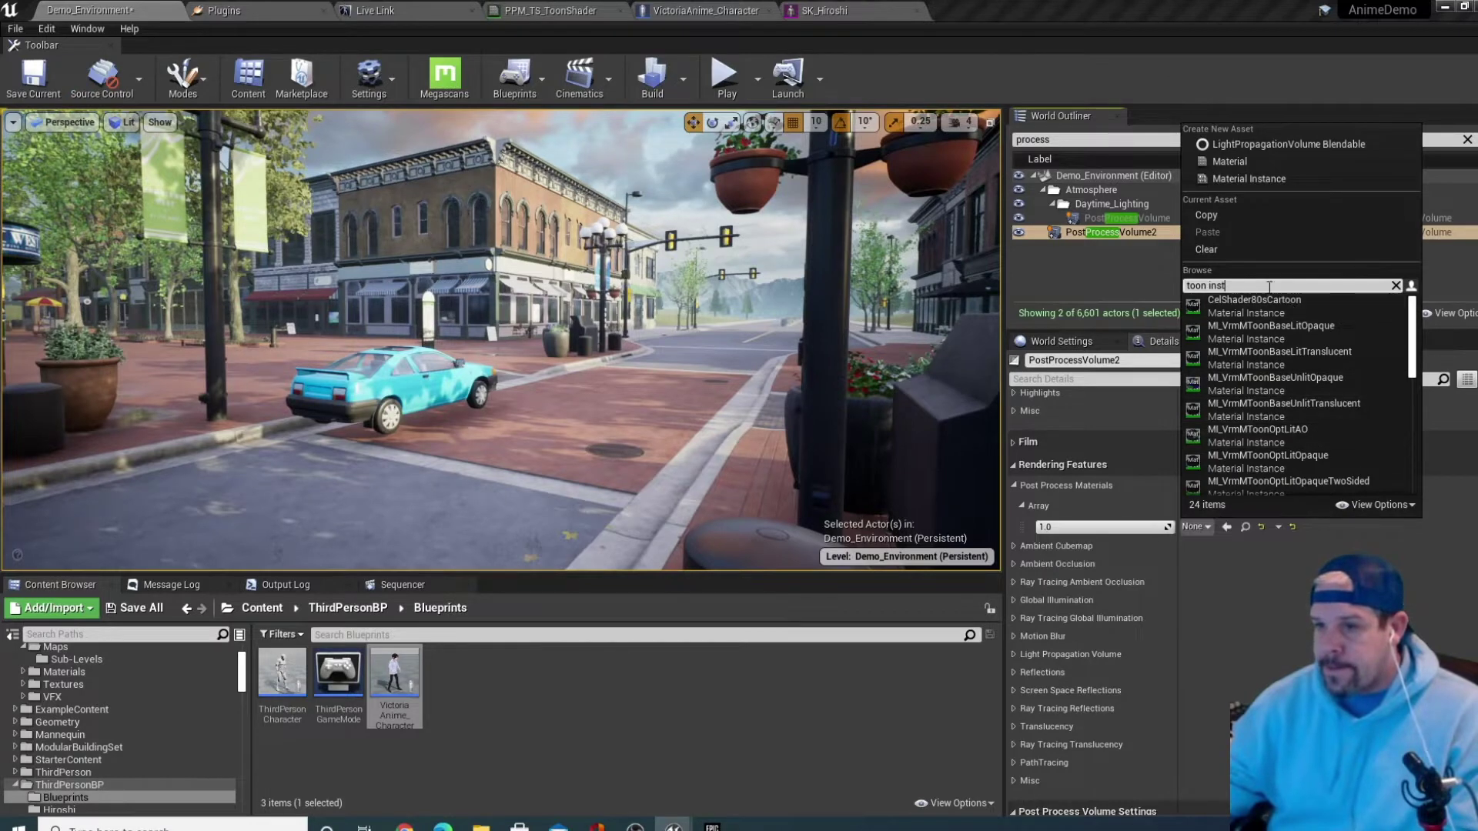
click(1255, 305)
Play-test the level with the 80s cartoon cel shader, running the character through the streets and turning him to face the camera
click(616, 400)
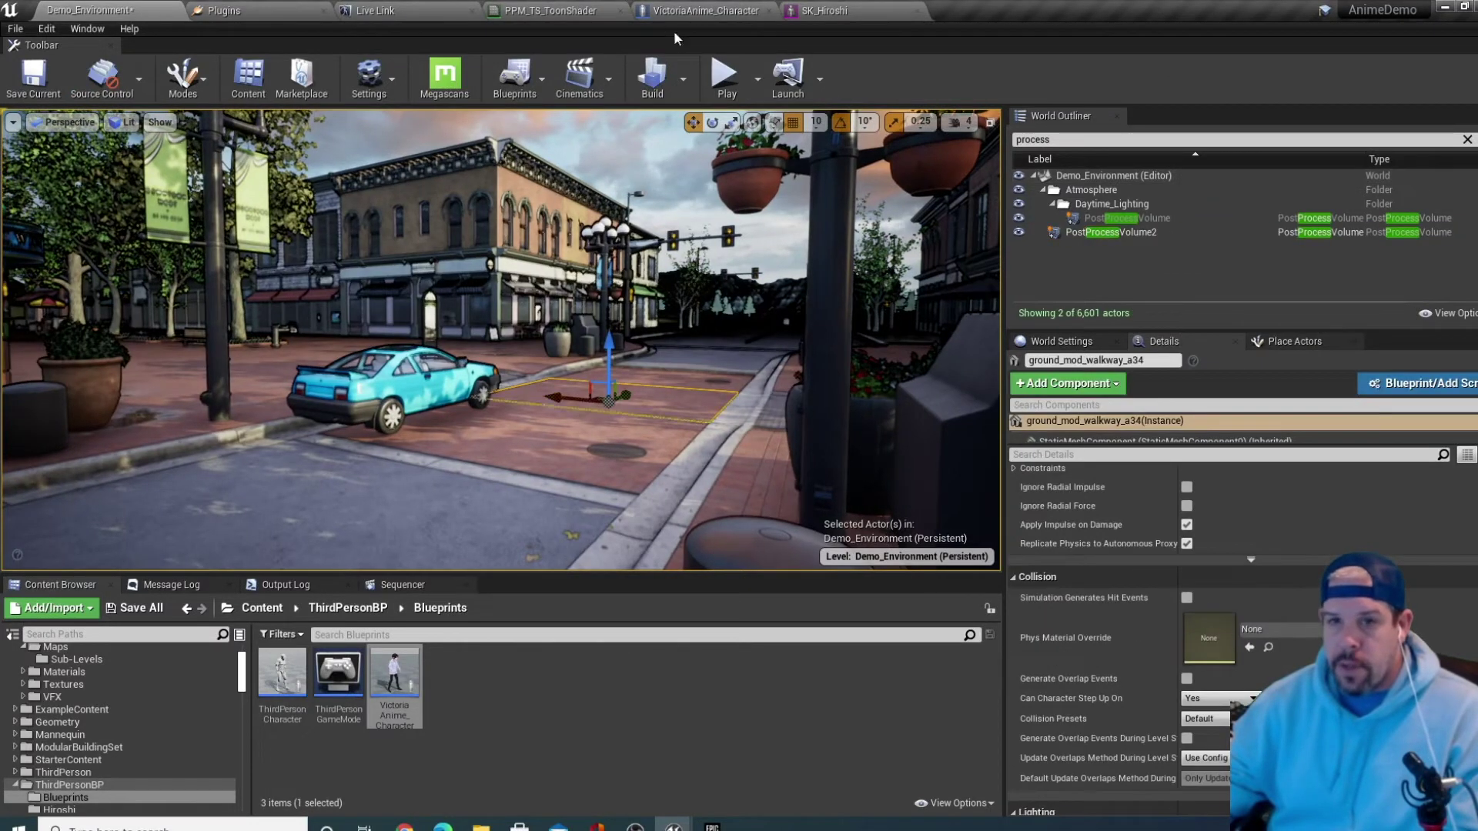
key(alt+p)
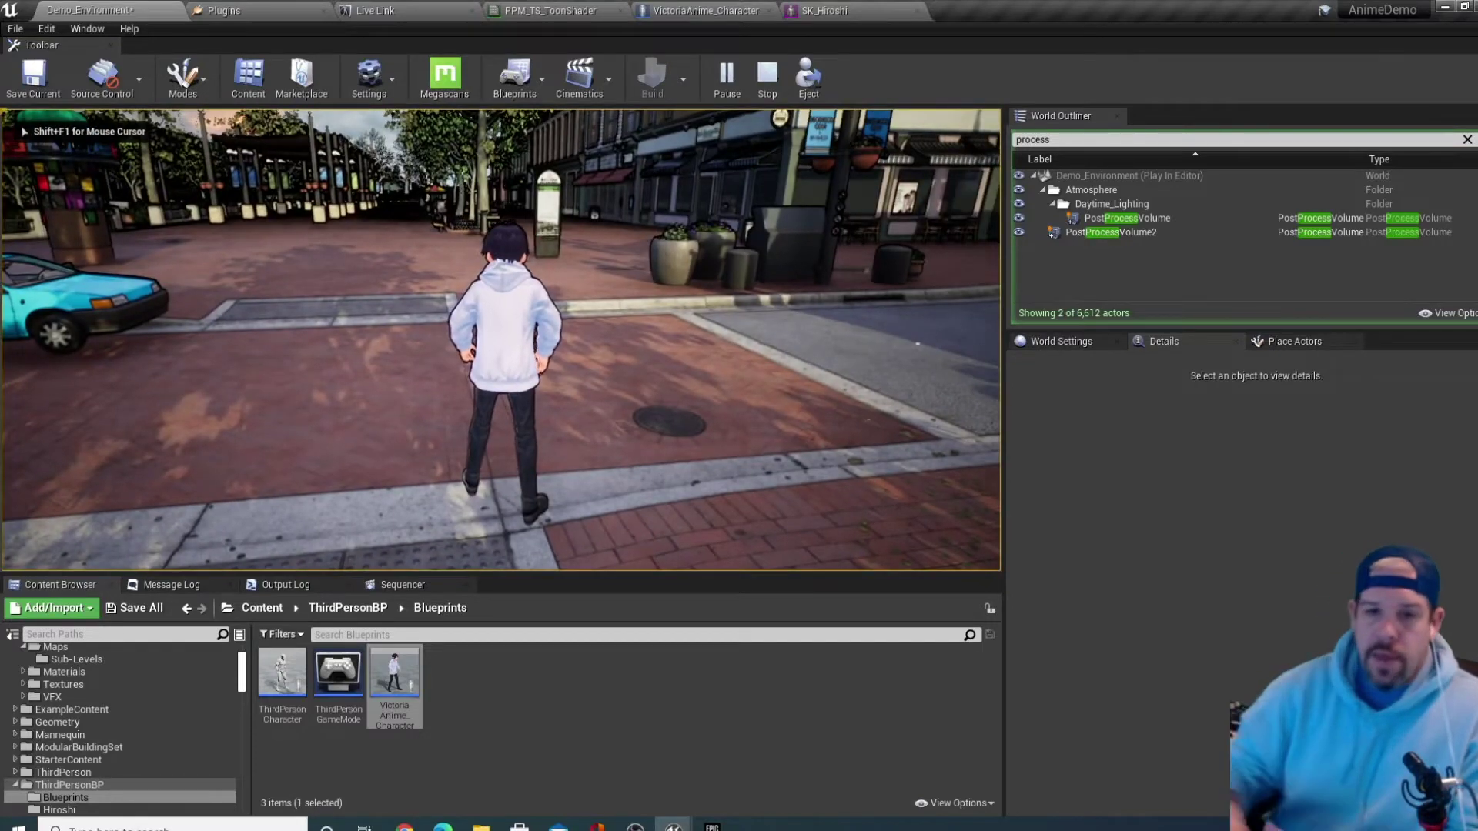
key(w)
key(a)
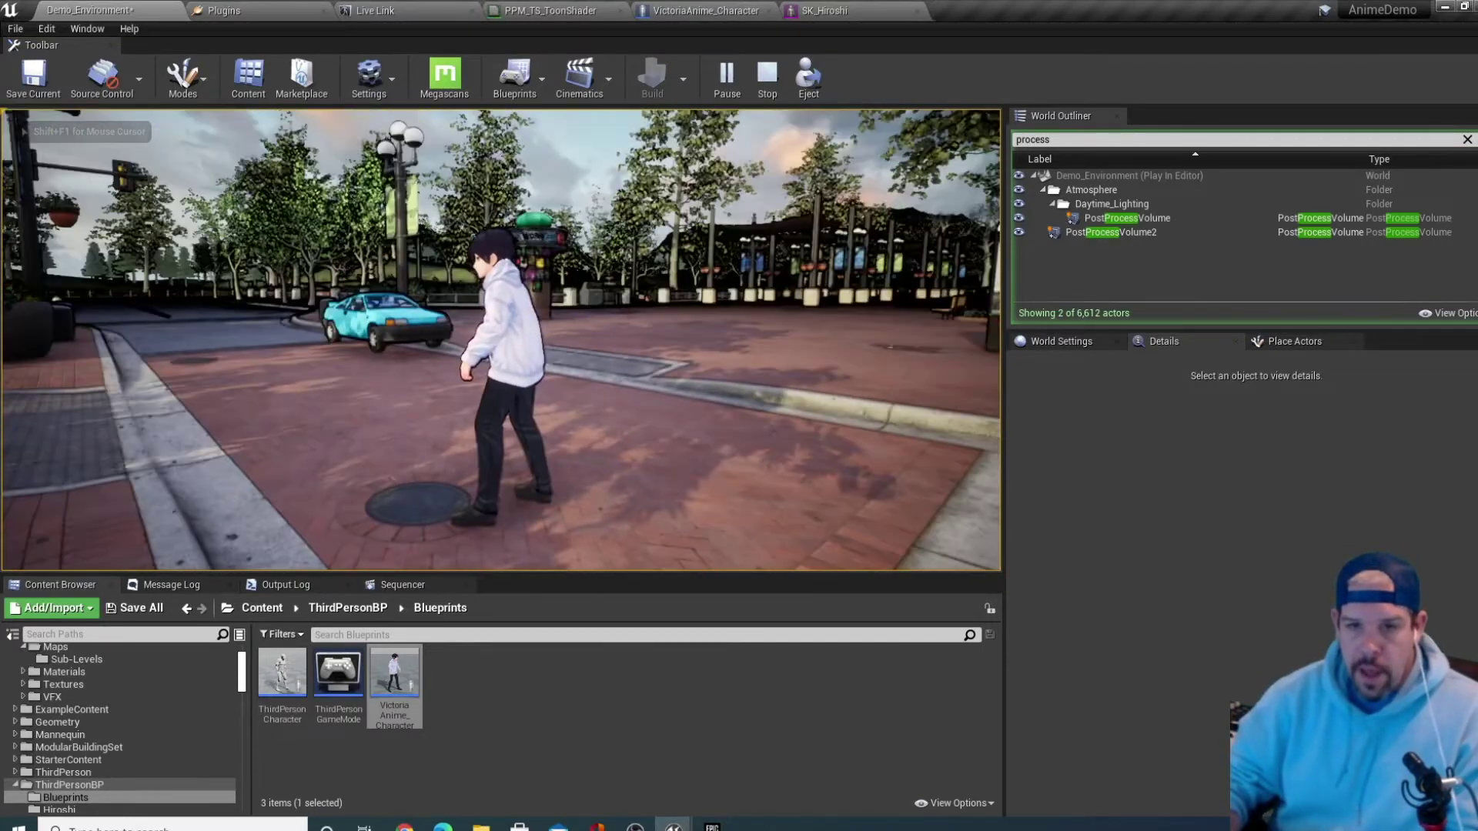
key(a)
key(w)
key(d)
key(d)
key(a)
key(w)
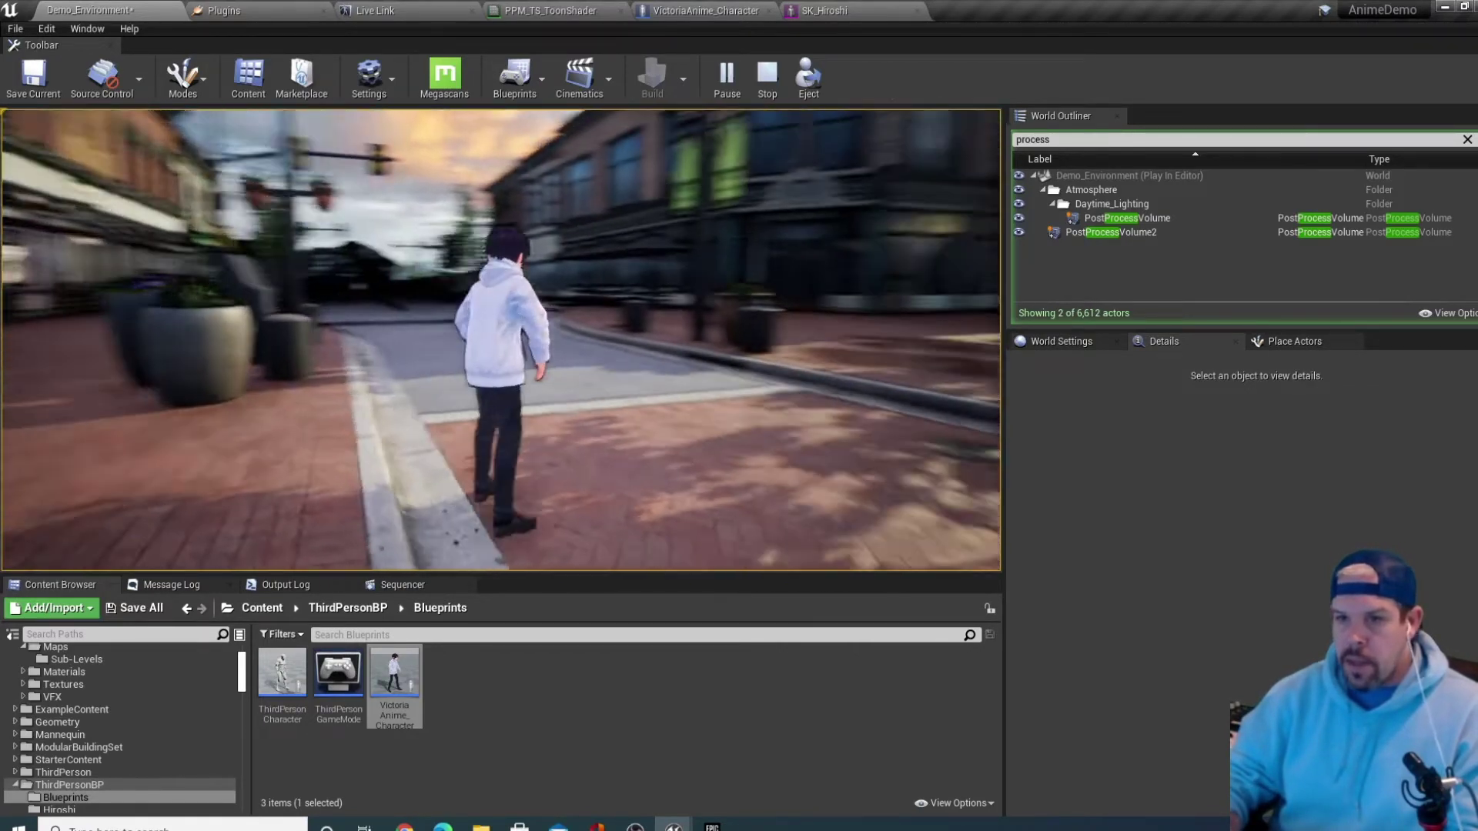
key(w)
key(w)
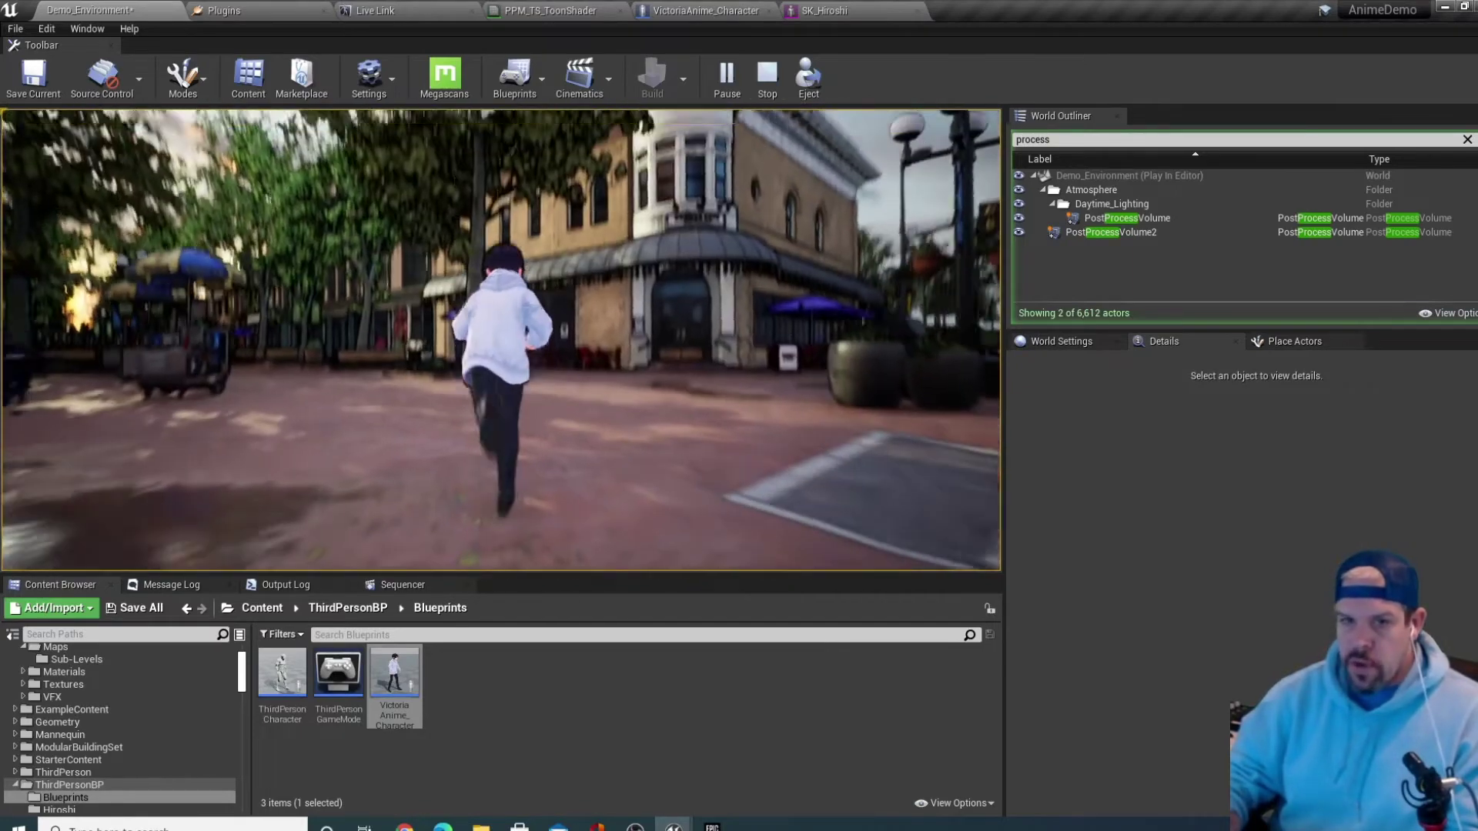
key(w)
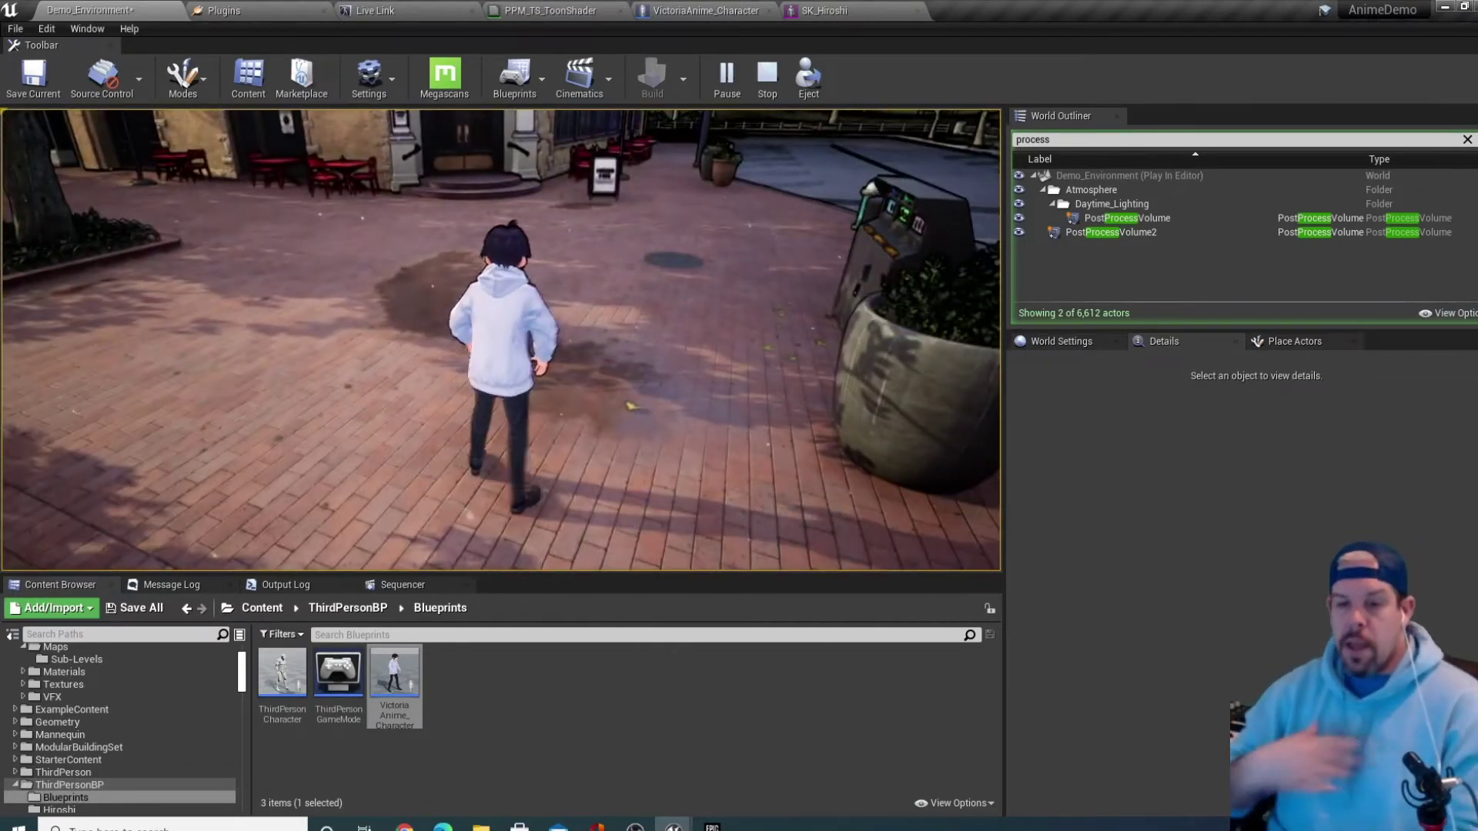
key(s)
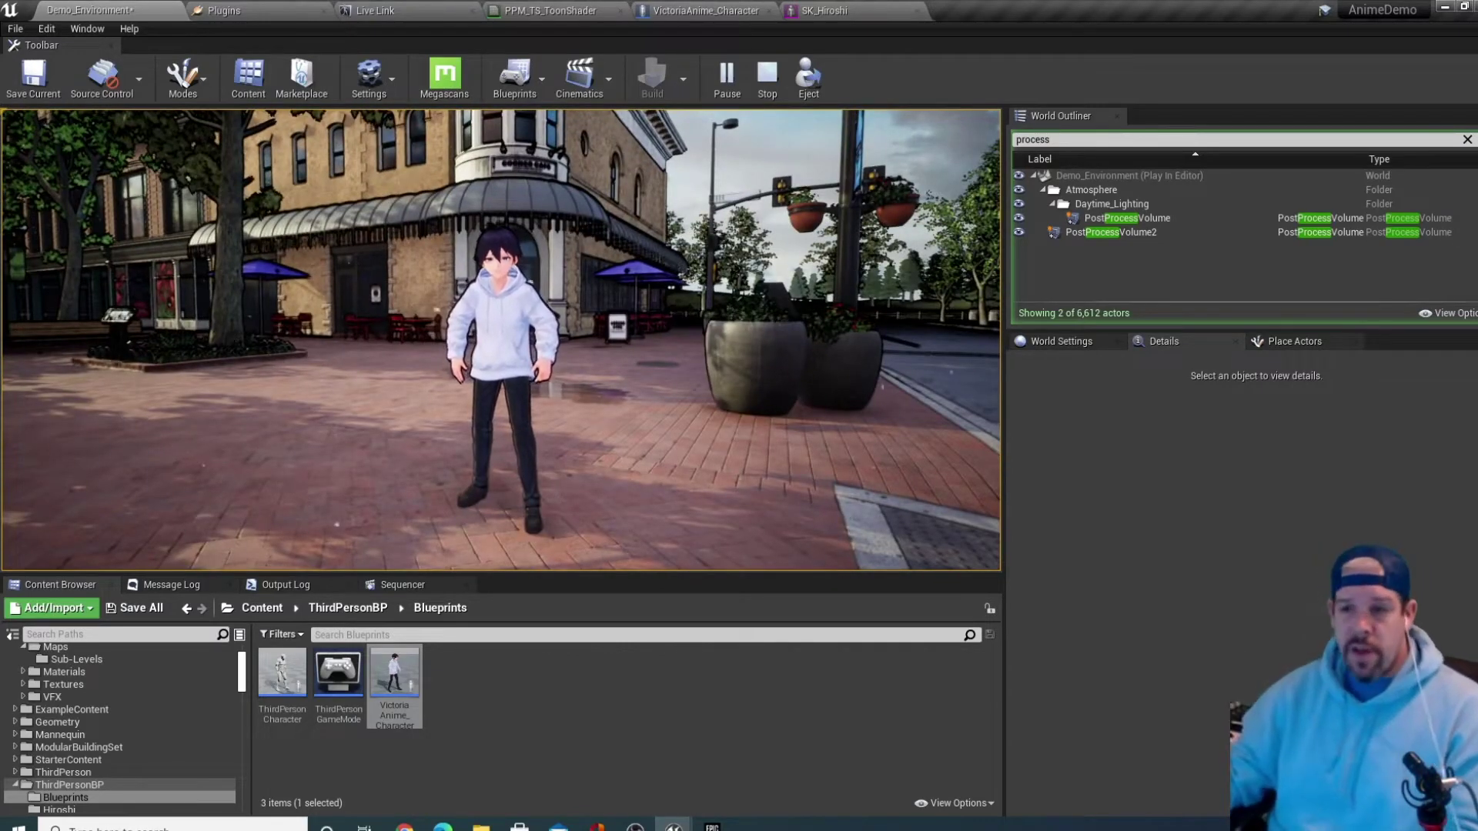
key(Escape)
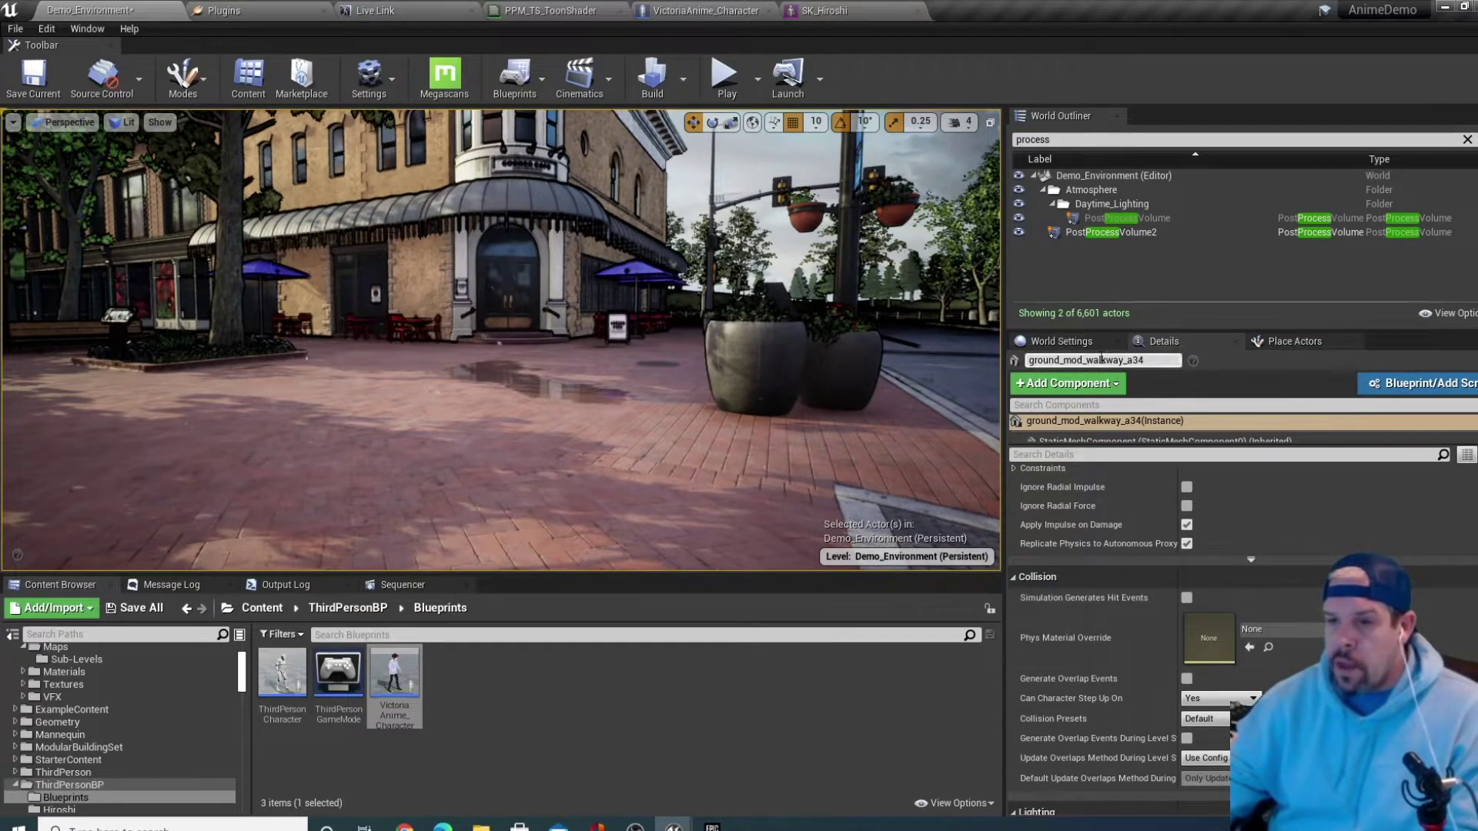
Replace the post process material of PostProcessVolume2 with the PPM_TS_ToonShader_Inst2 material instance
right_click(521, 439)
key(Escape)
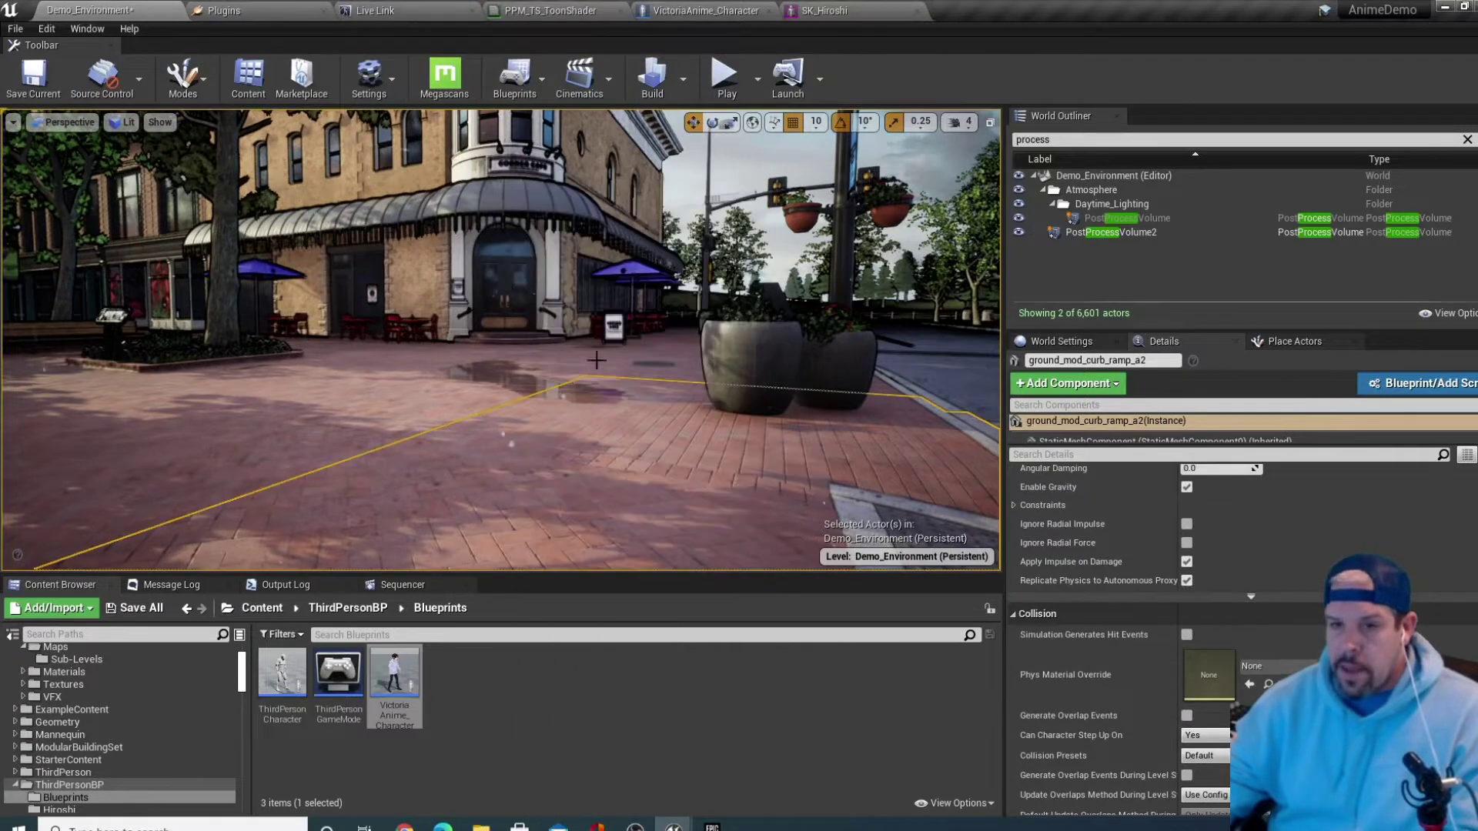
click(1135, 233)
click(1264, 527)
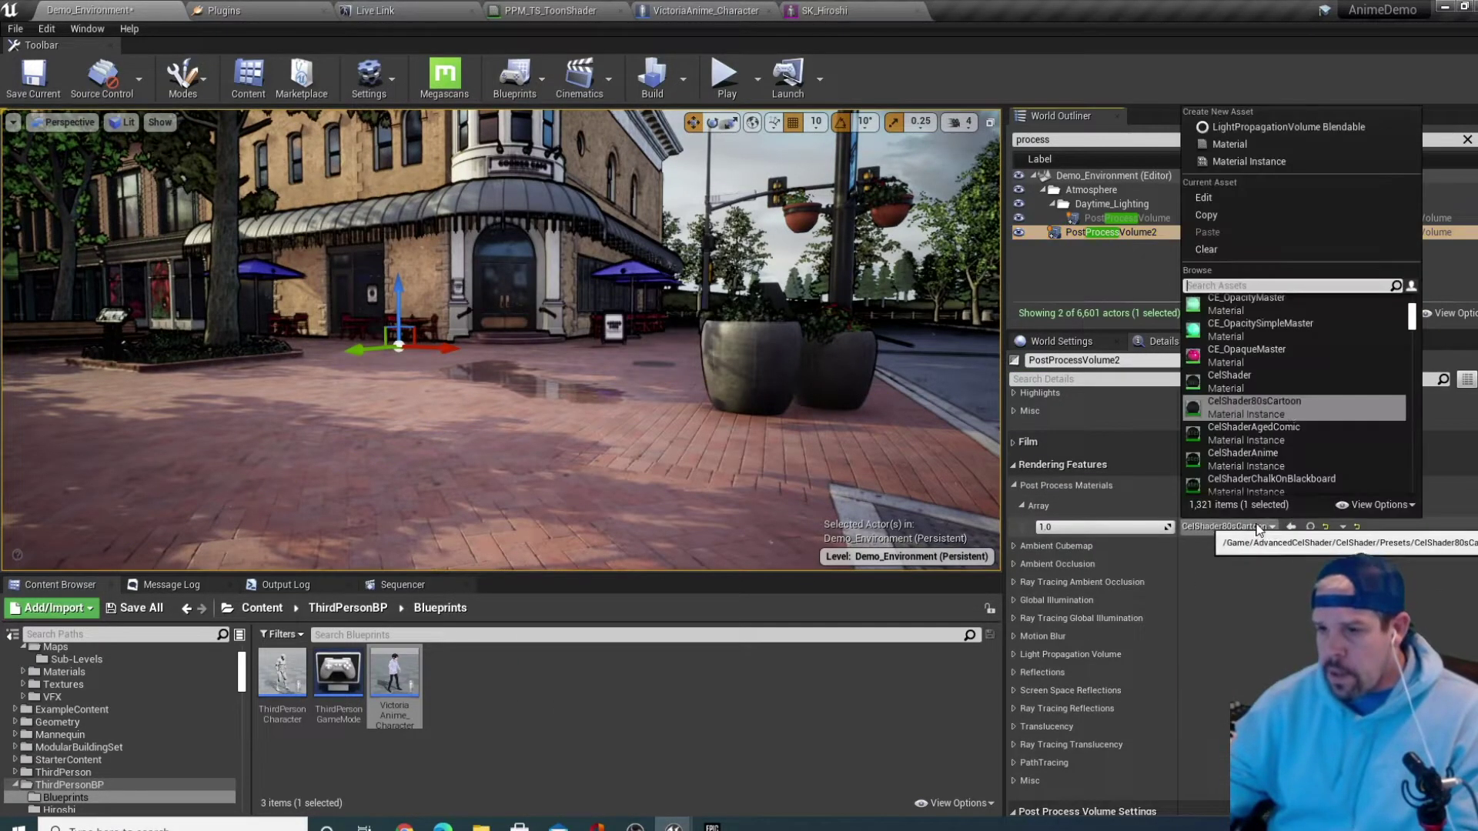
text(PPM)
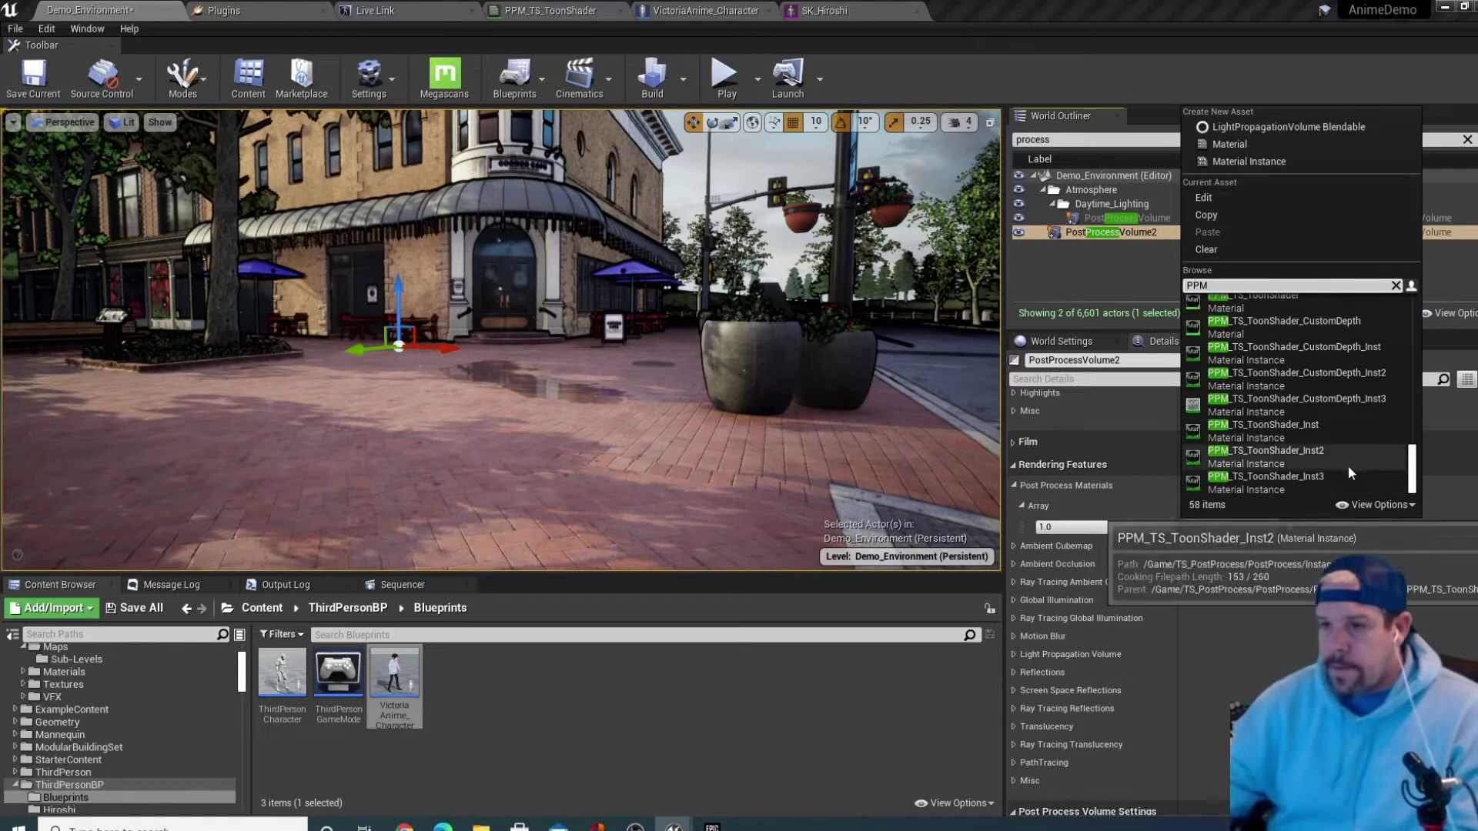
click(1309, 453)
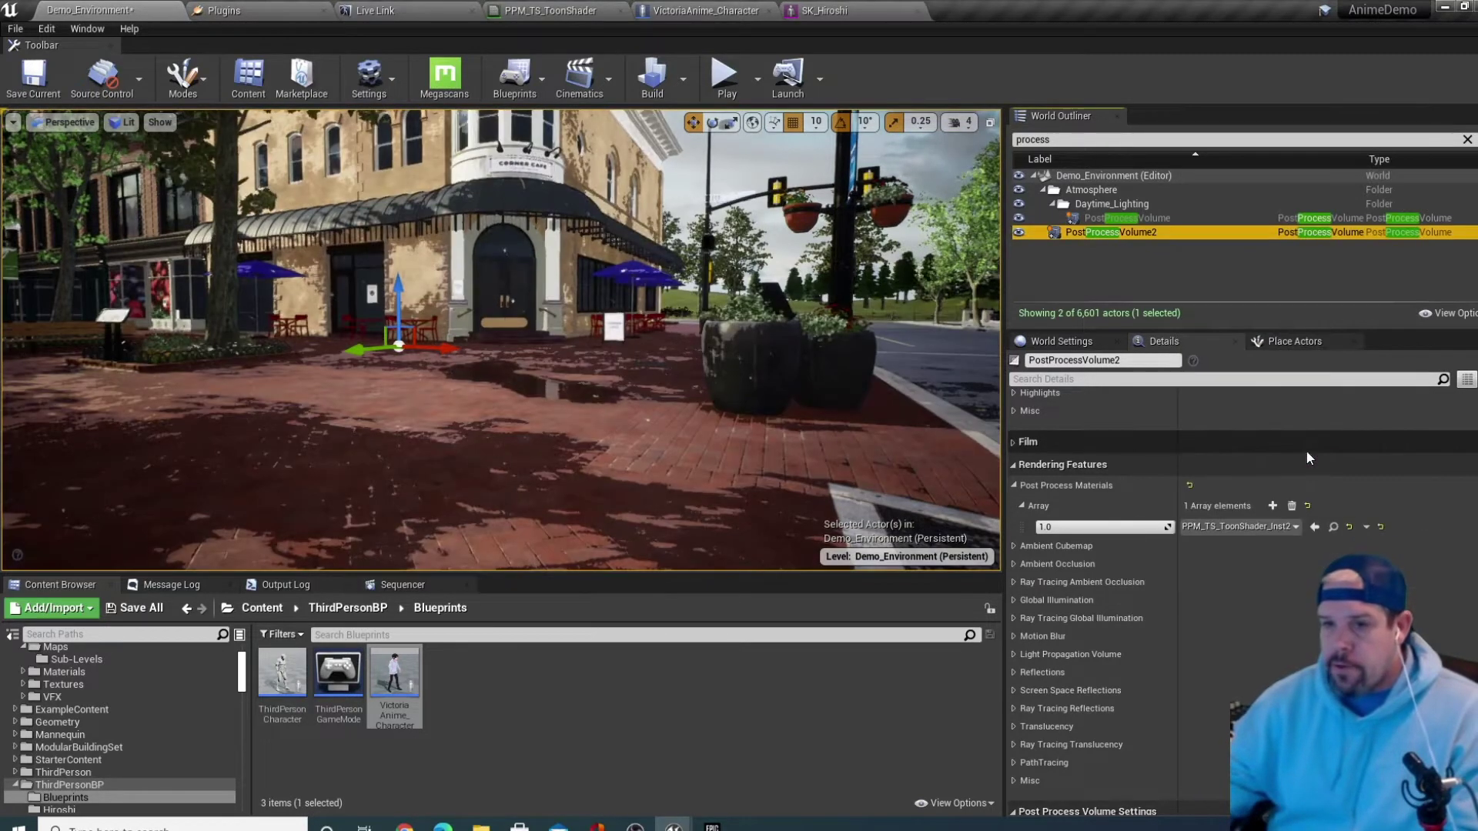
Play-test the level with the PPM_TS_ToonShader_Inst2 shading, running the character across the street and through the brick plaza
click(591, 377)
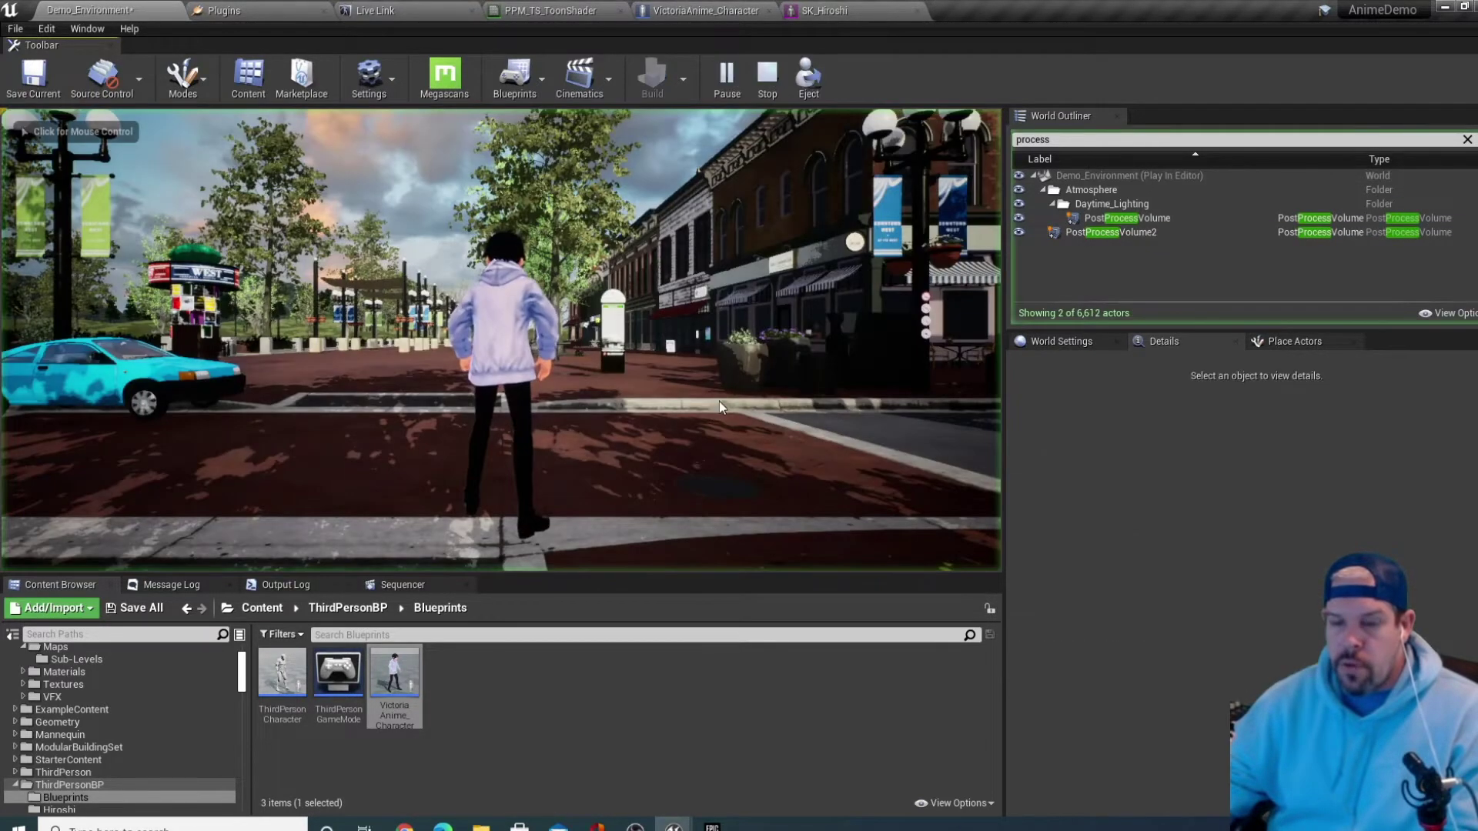
click(719, 401)
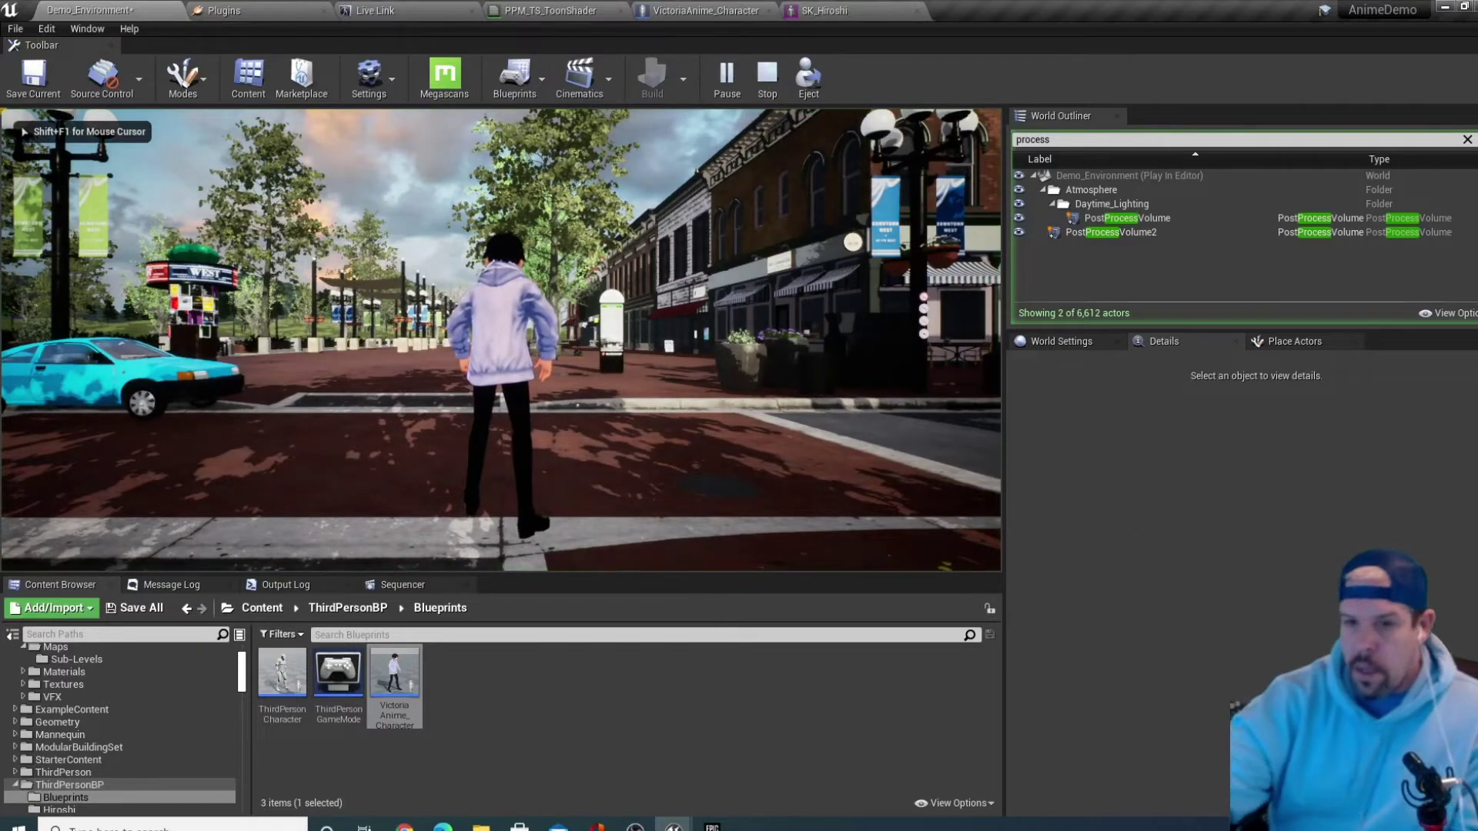
key(w)
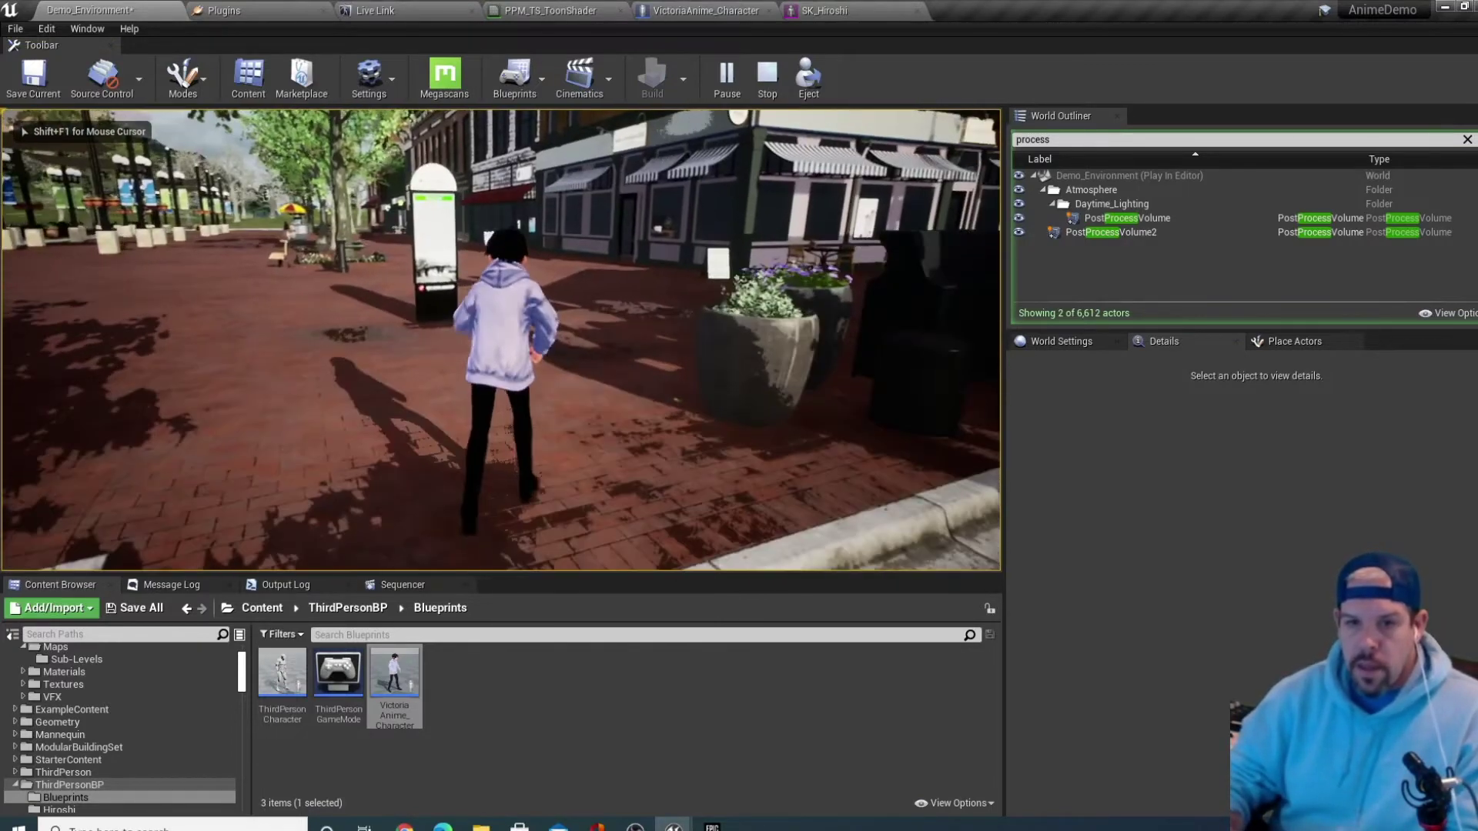
key(a)
key(s)
key(w)
key(a)
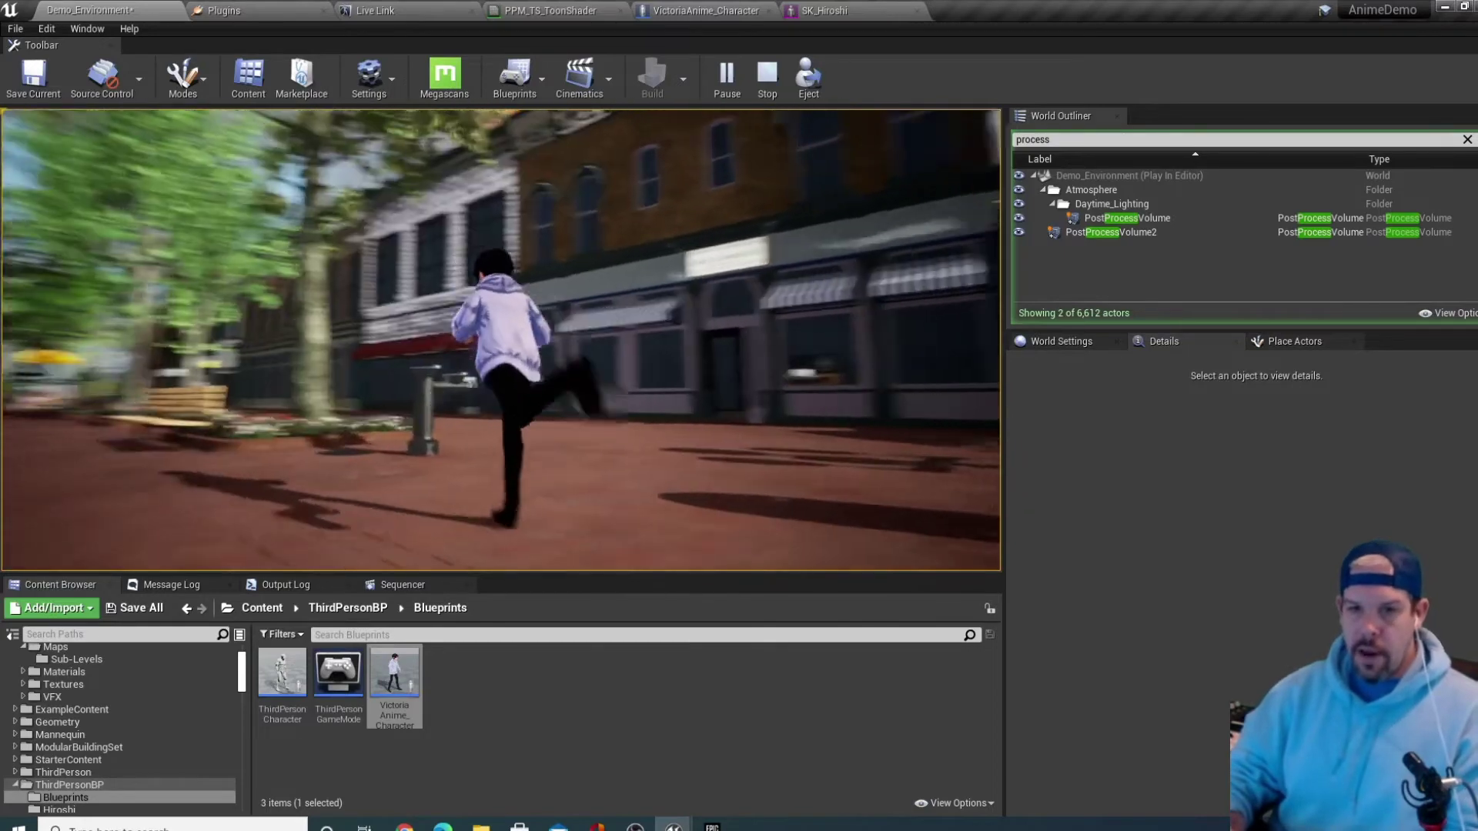
key(s)
key(w)
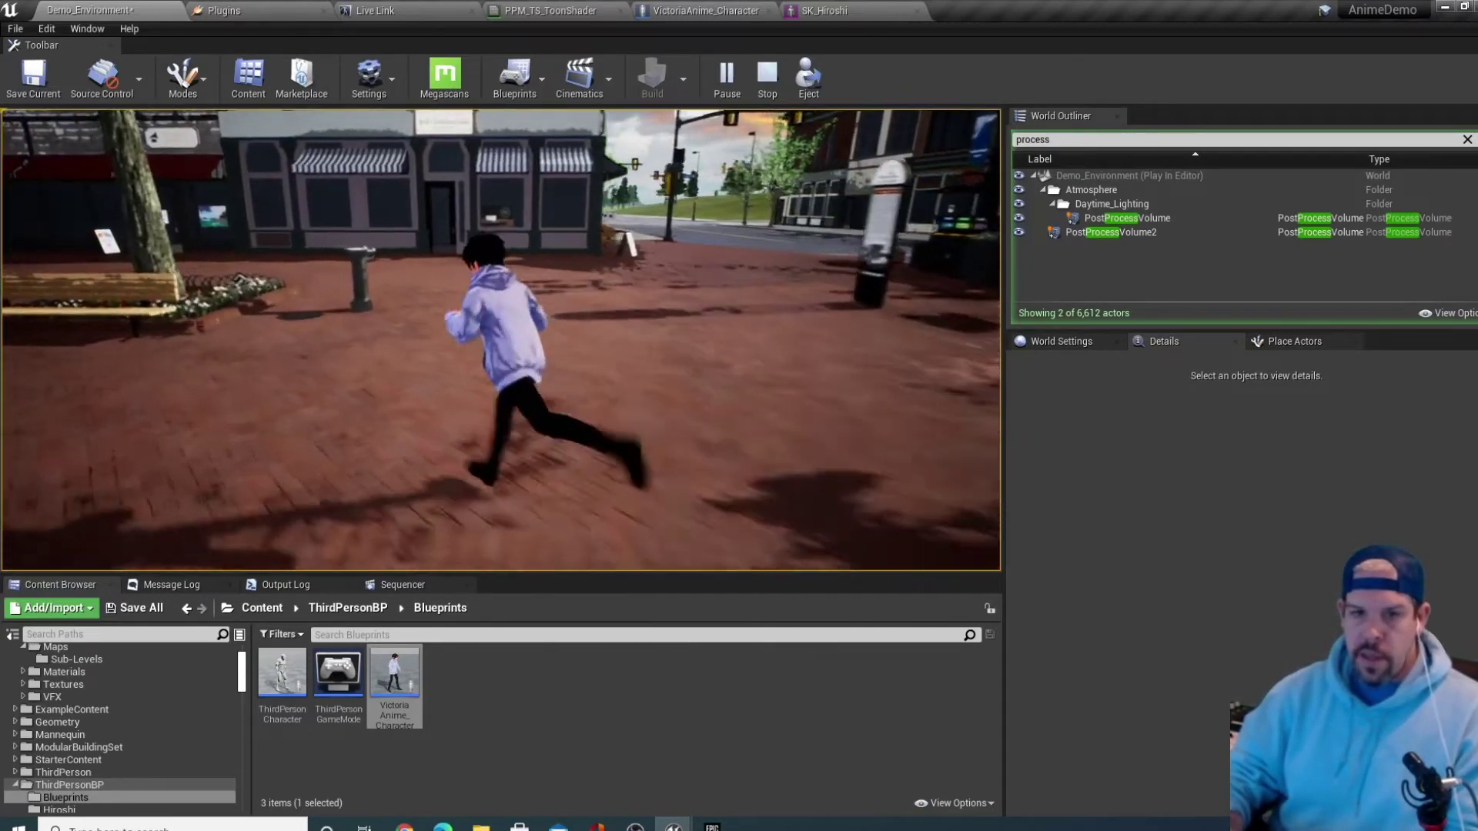
Run the character past the yellow bench, turn him to view his shading from the front and side, and end the play session
key(a)
key(w)
key(s)
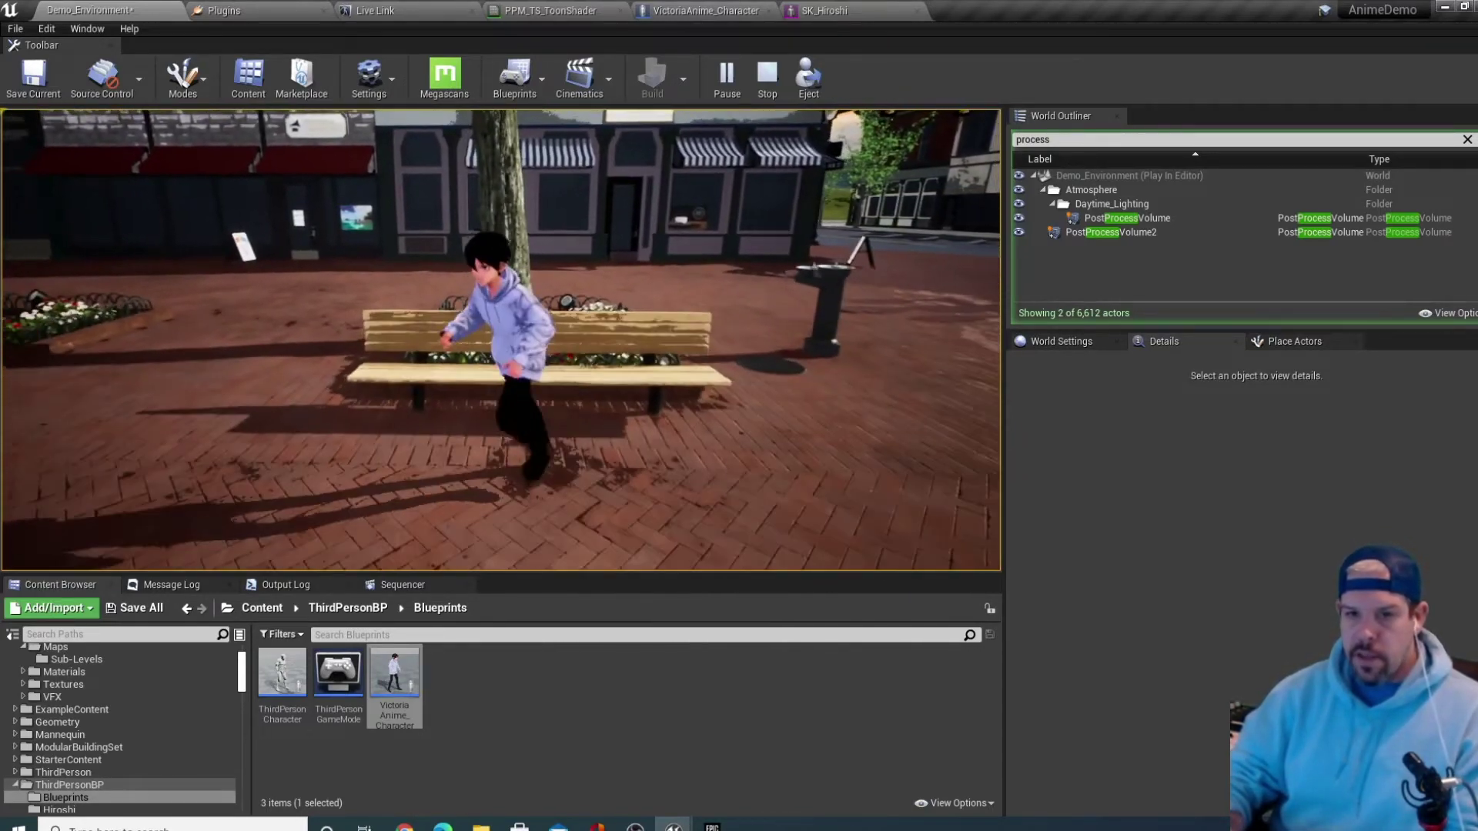
key(d)
key(s)
key(d)
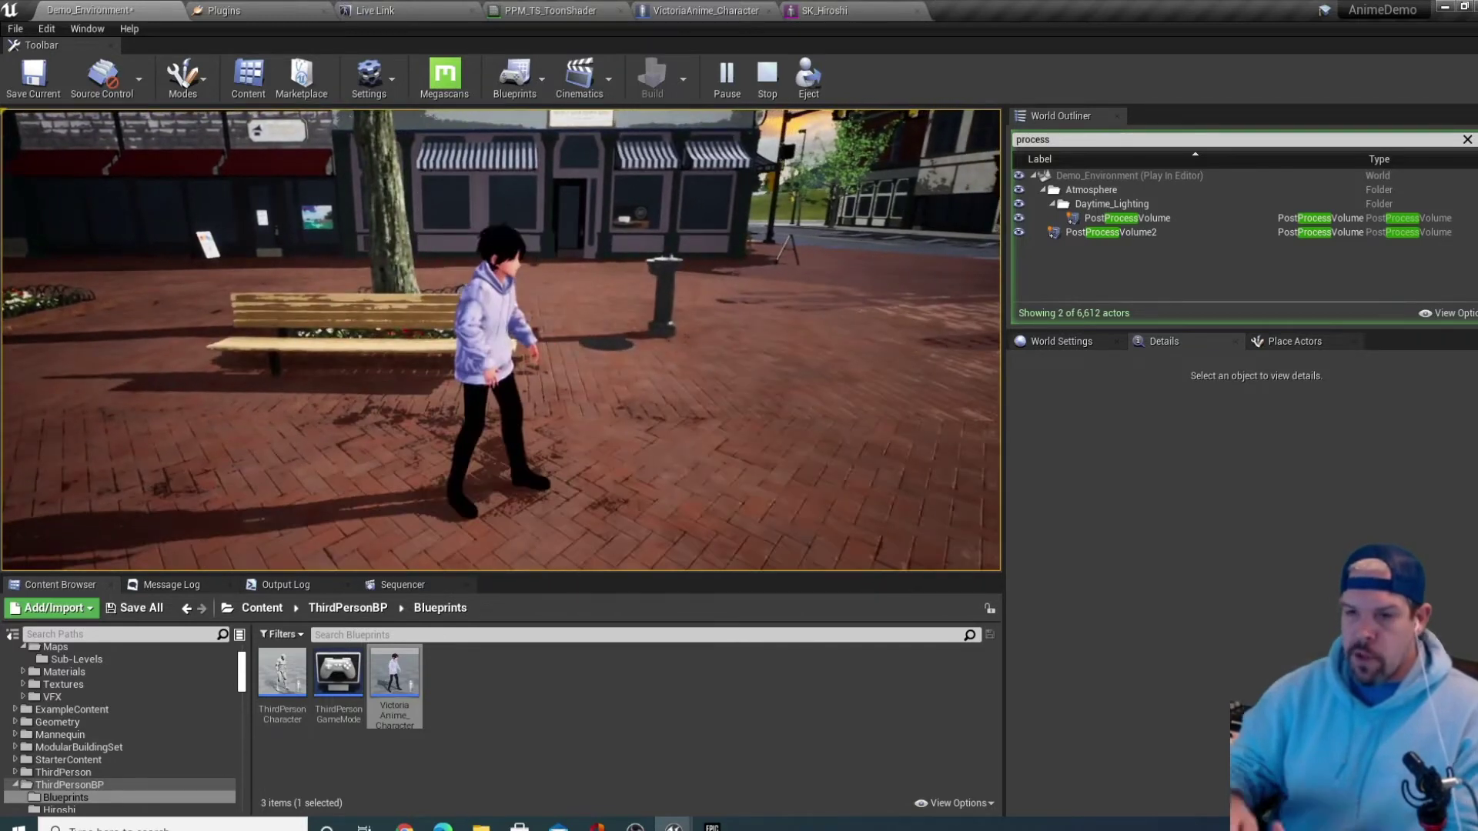
key(Escape)
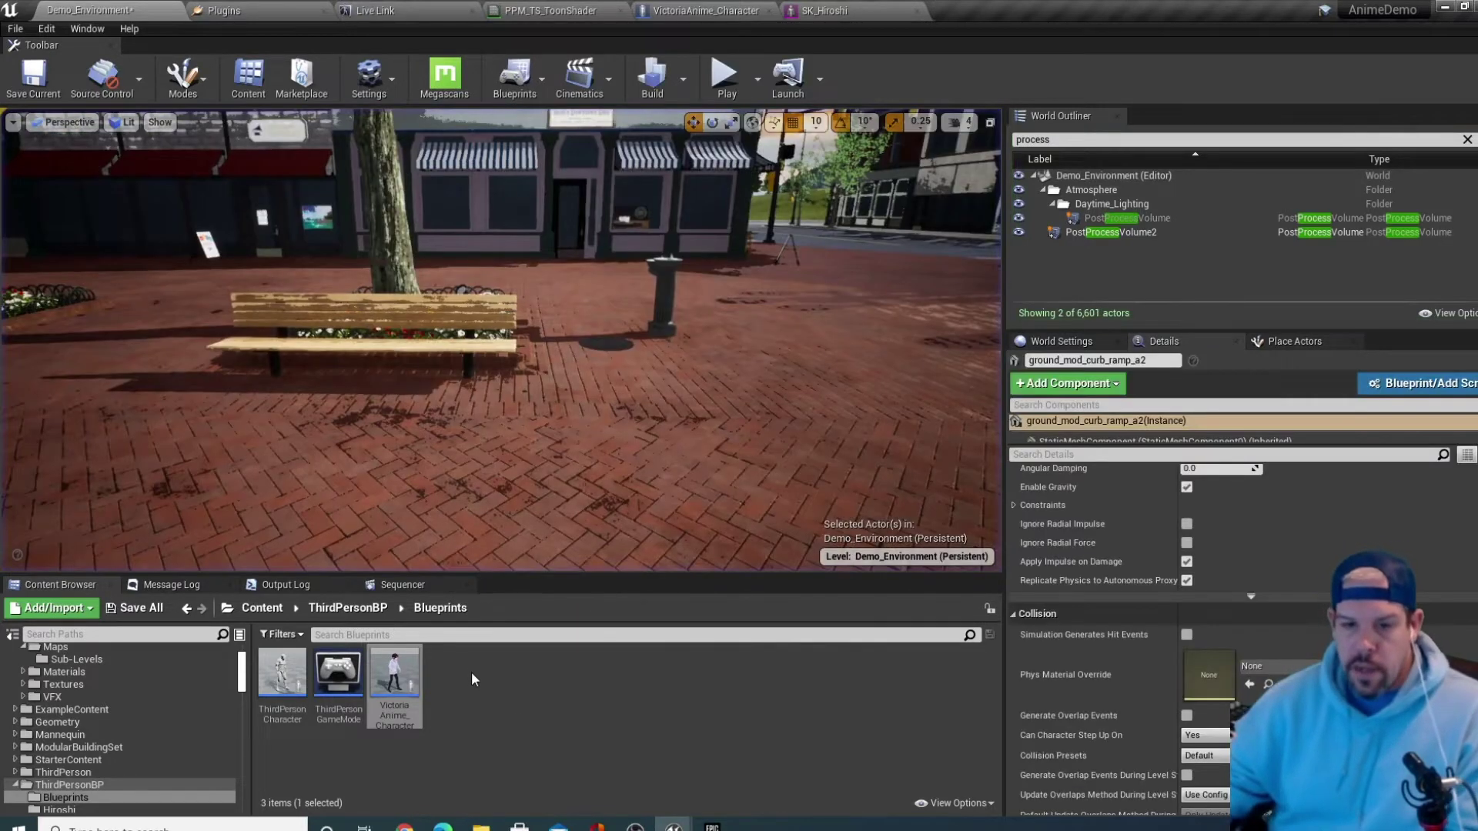
Enable Render CustomDepth Pass on the character mesh in the VictoriaAnime_Character blueprint and save the blueprint
double_click(405, 660)
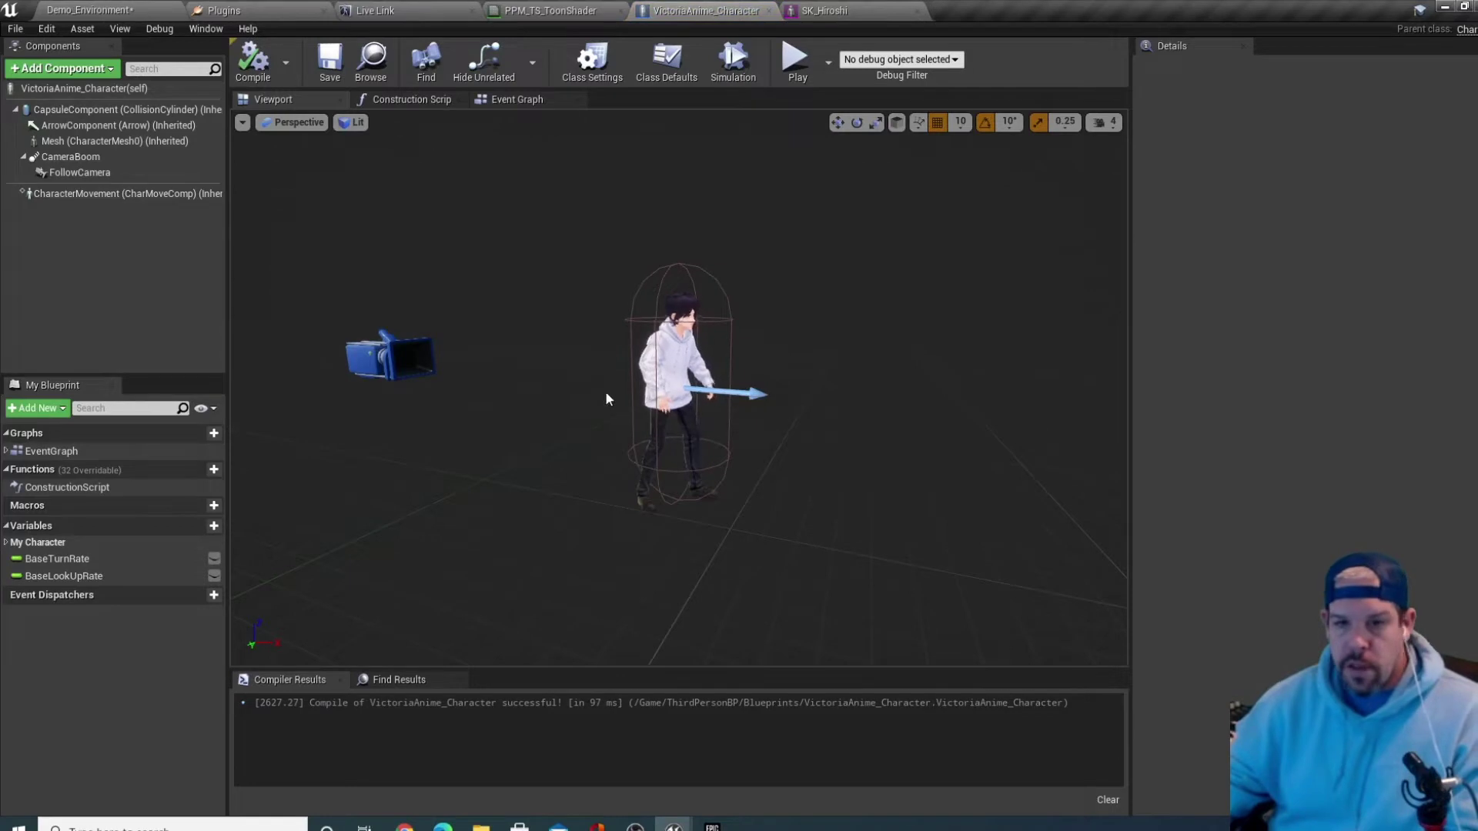
click(114, 141)
scroll(1284, 625, down, 2)
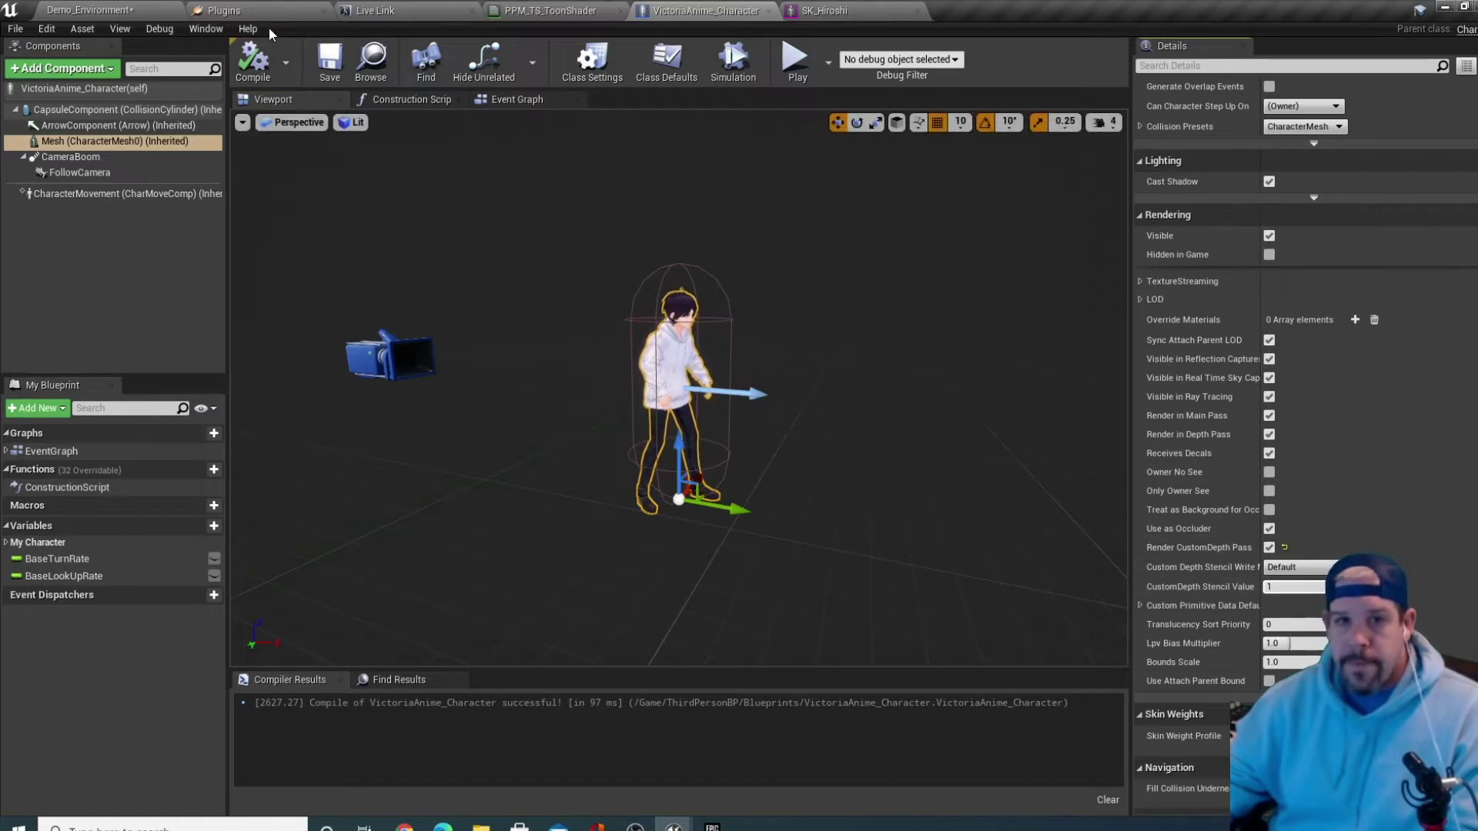
click(323, 70)
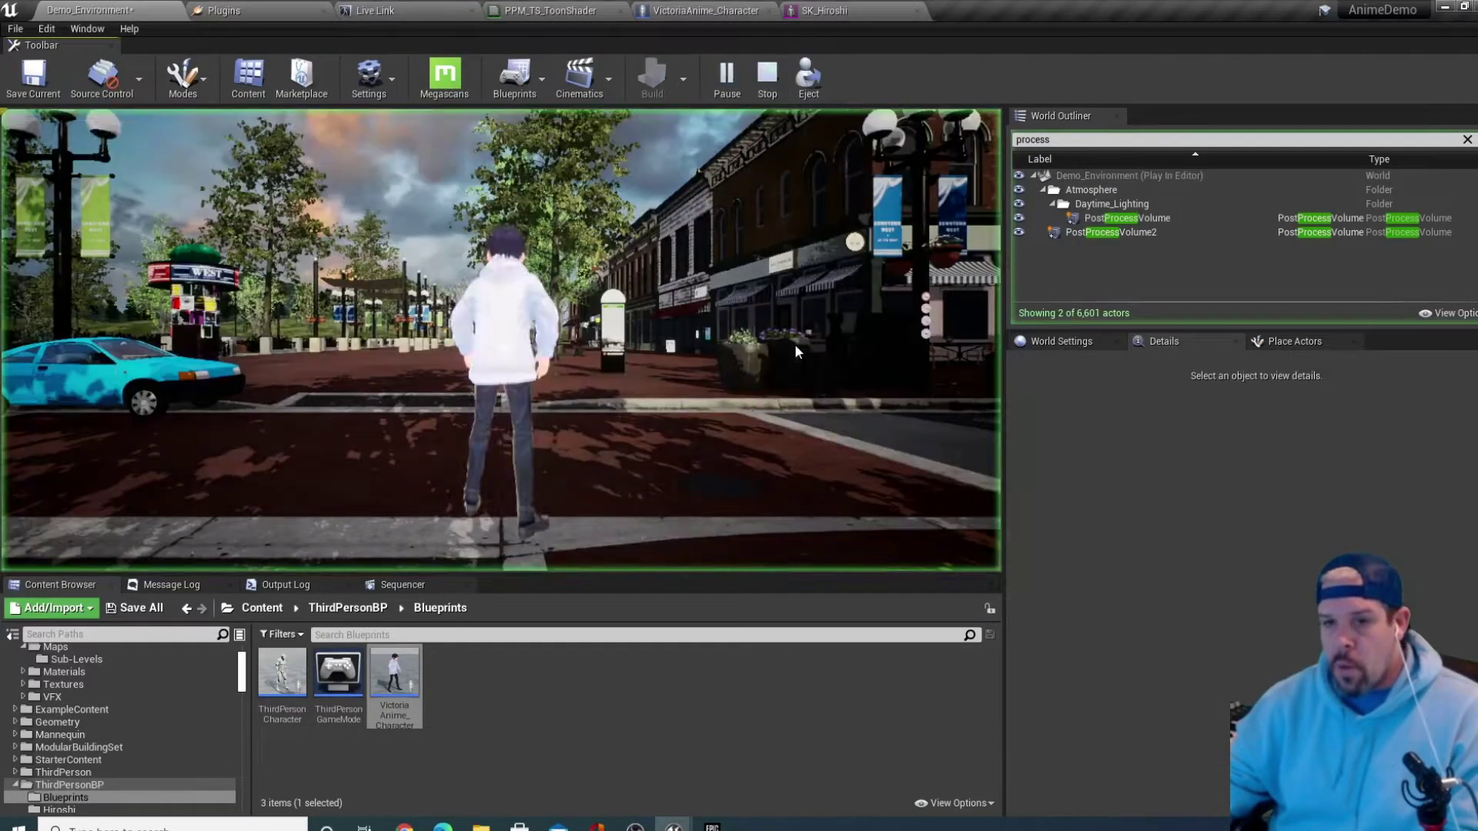
Play-test the level with the mesh's custom depth enabled, running the character to the planters and the turquoise car to check his shading against the surroundings
click(793, 351)
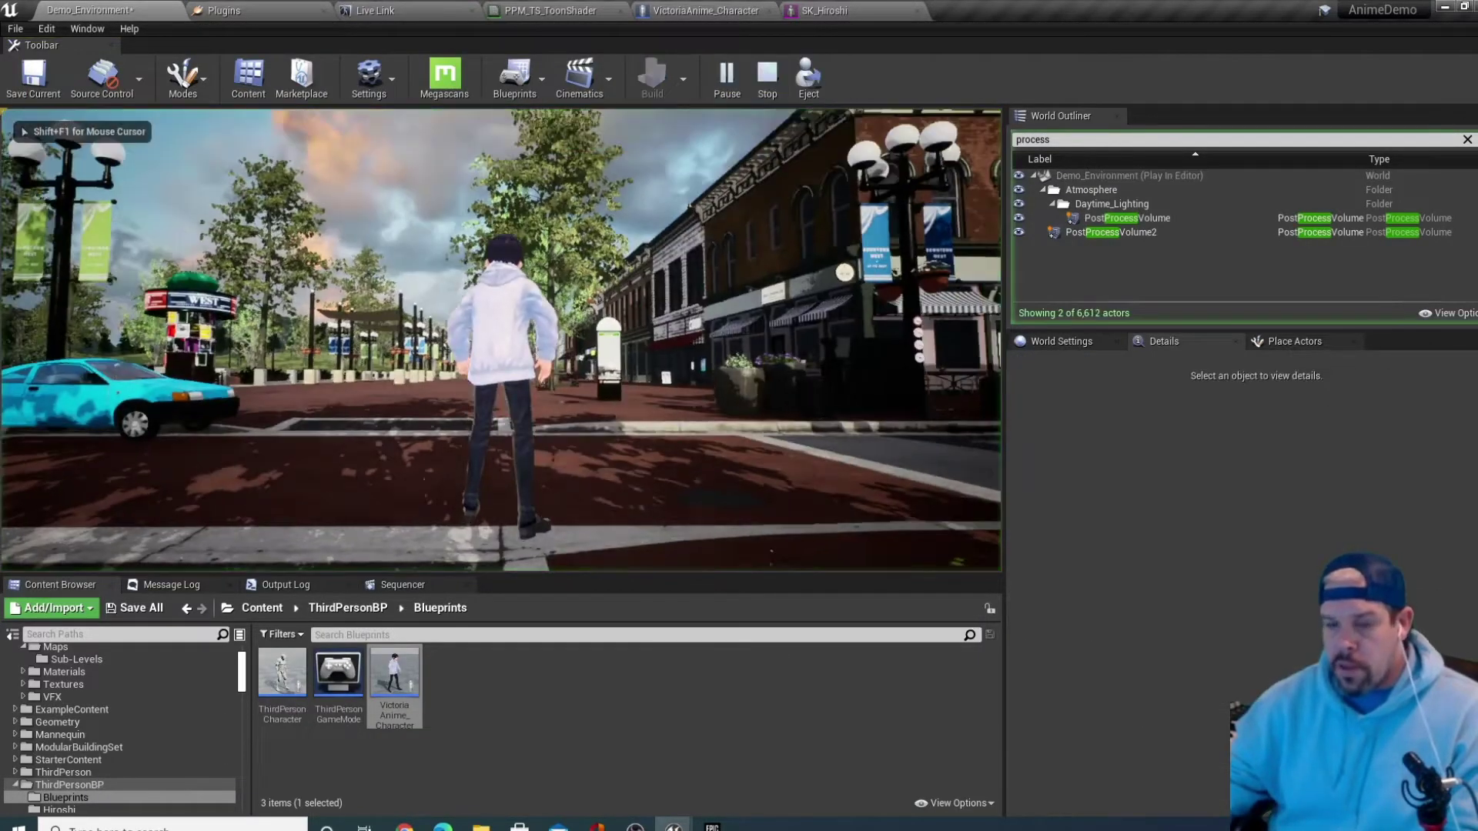
key(w)
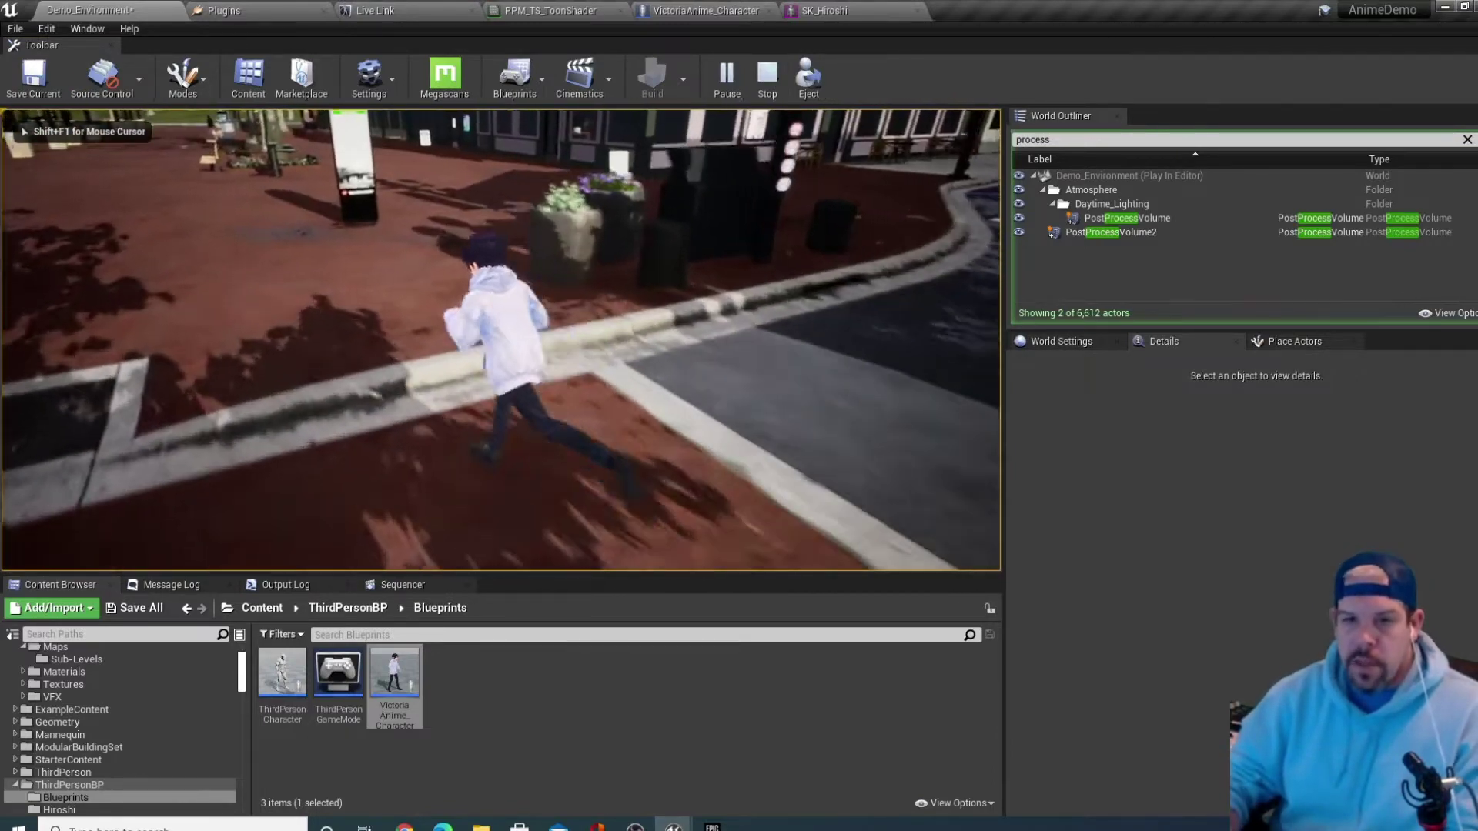
key(s)
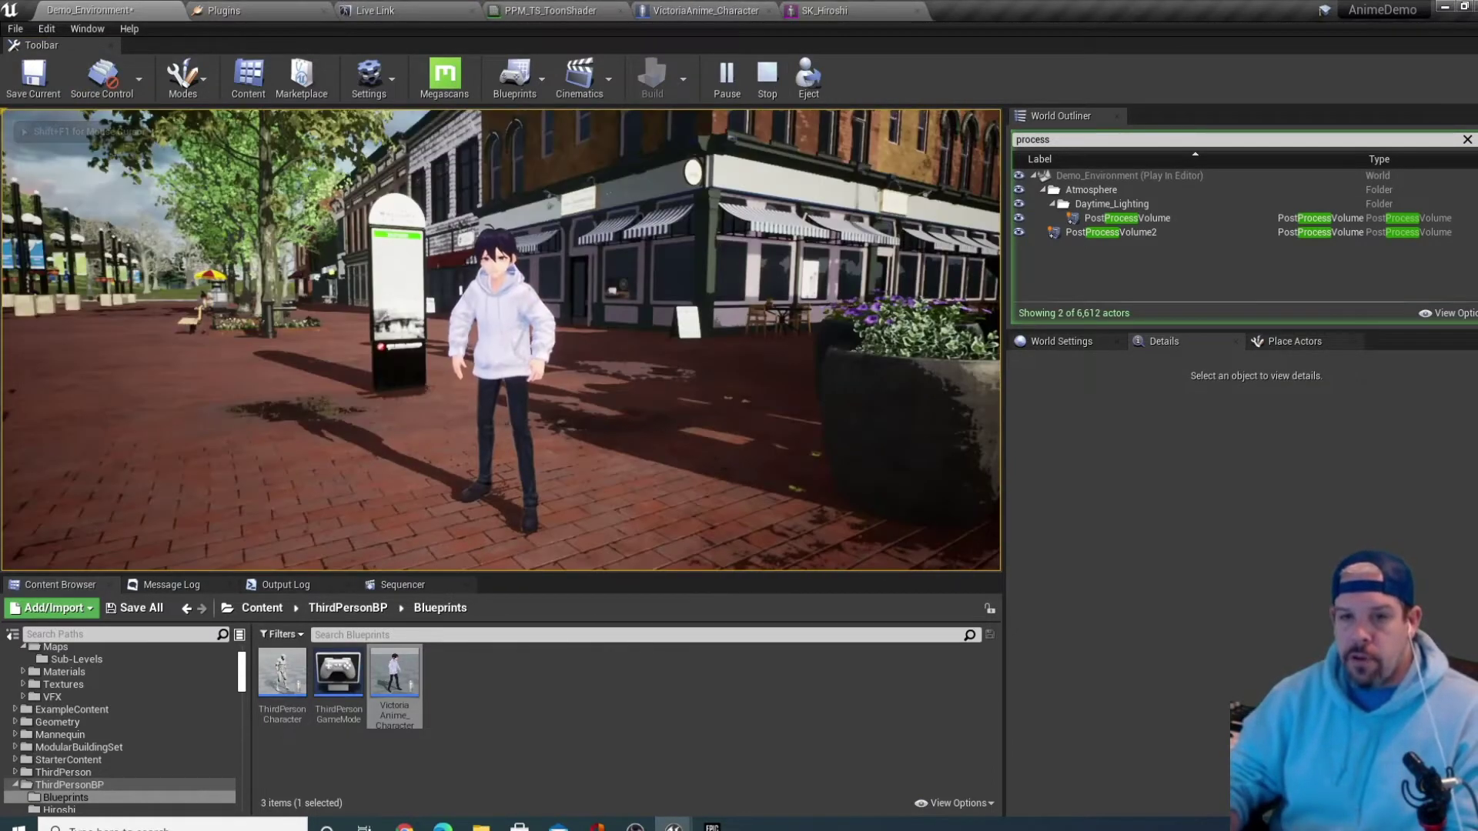
key(a)
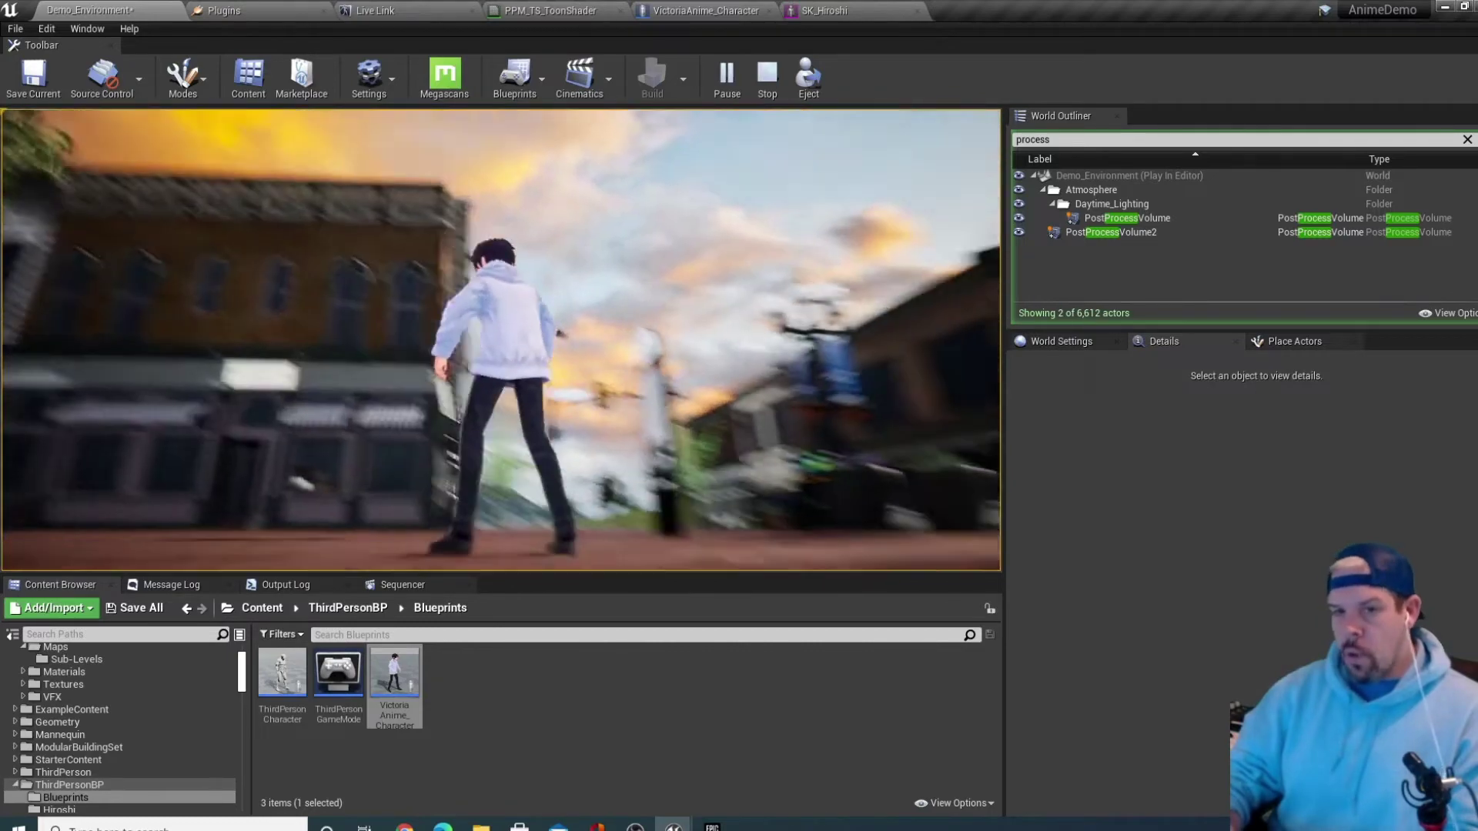
key(s)
key(w)
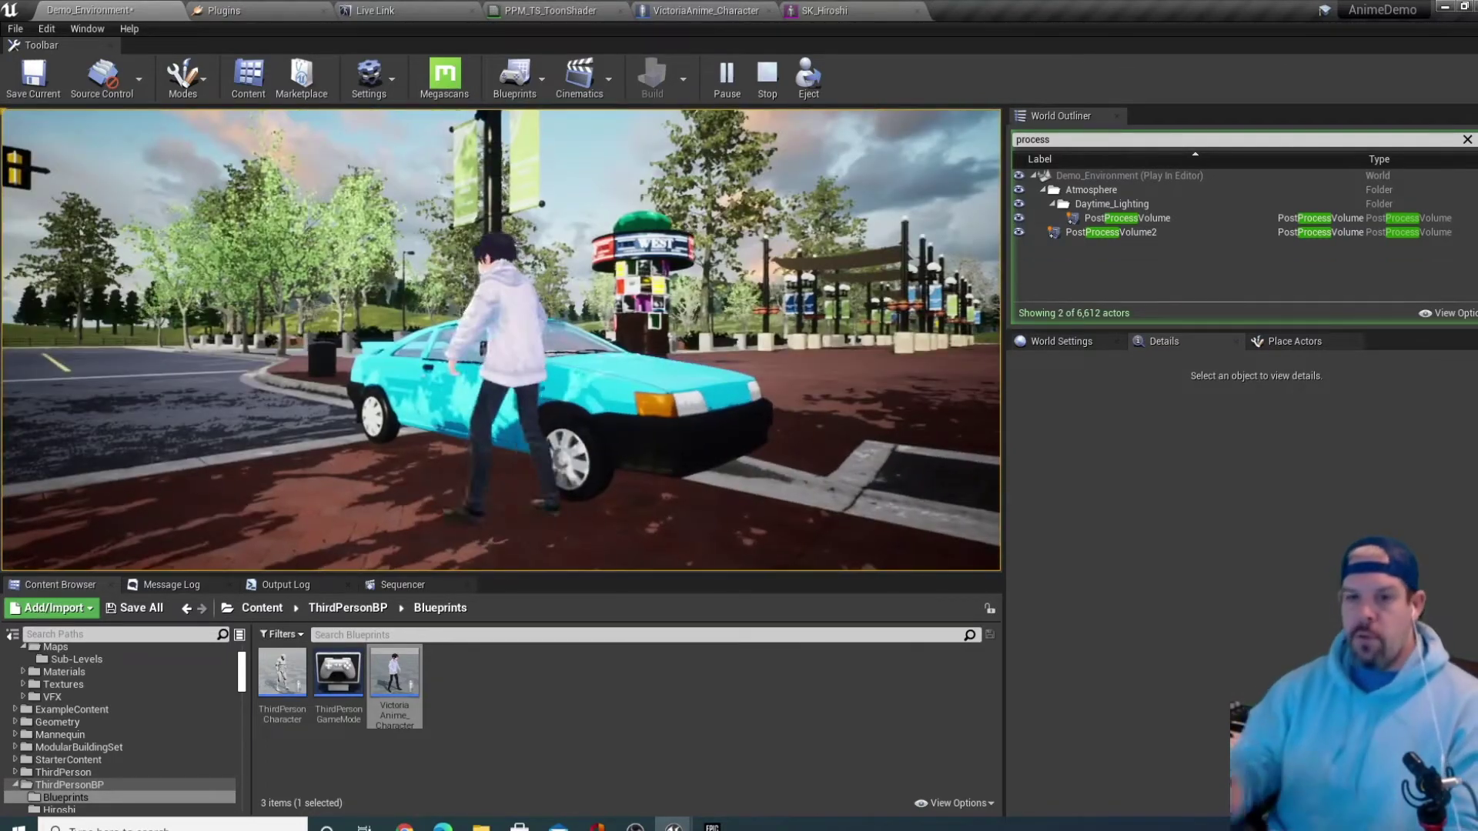
key(s)
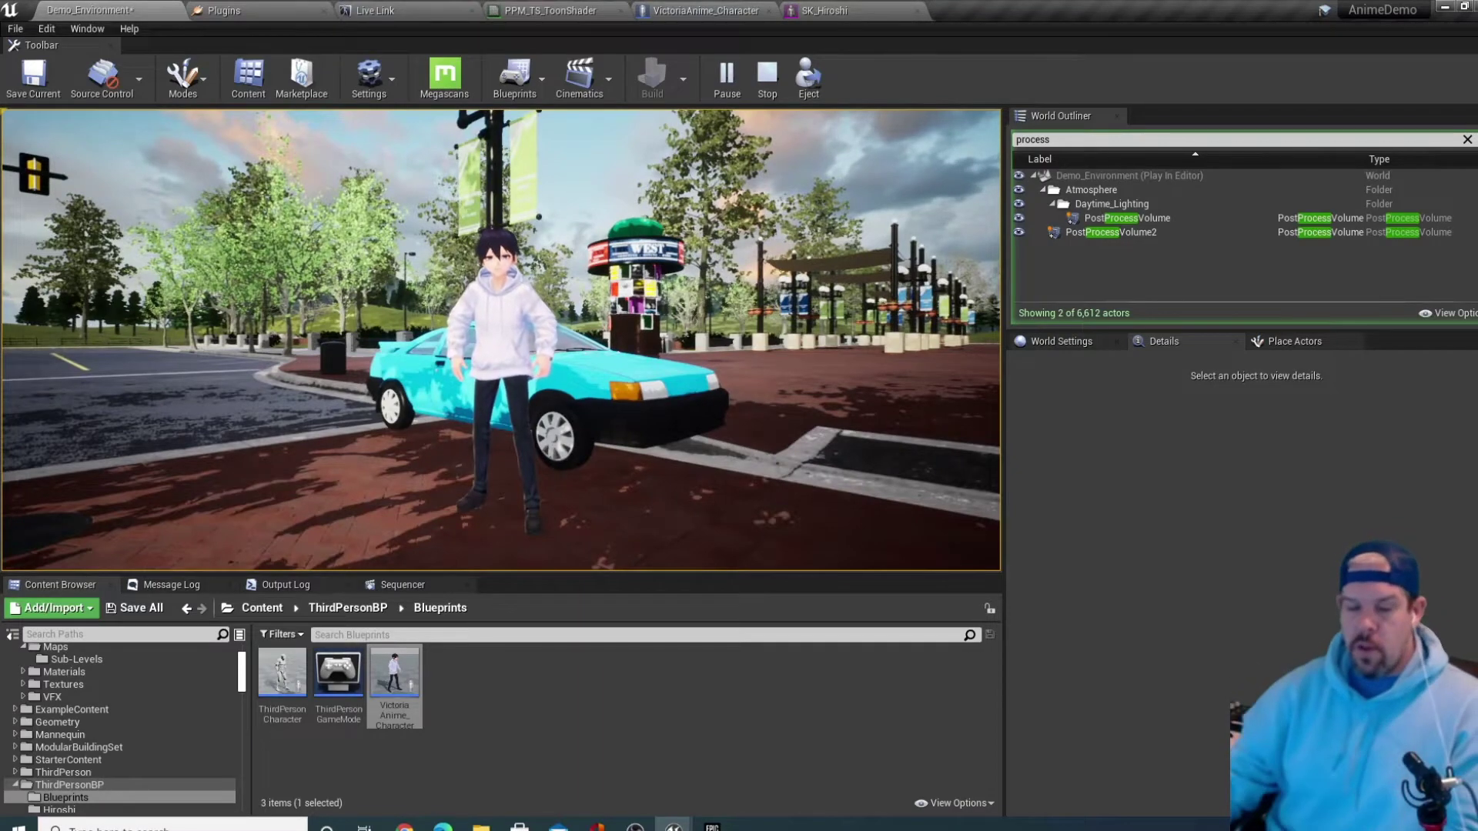
key(d)
key(Escape)
Reset the Post Process Materials array element of PostProcessVolume2 to its default
click(579, 380)
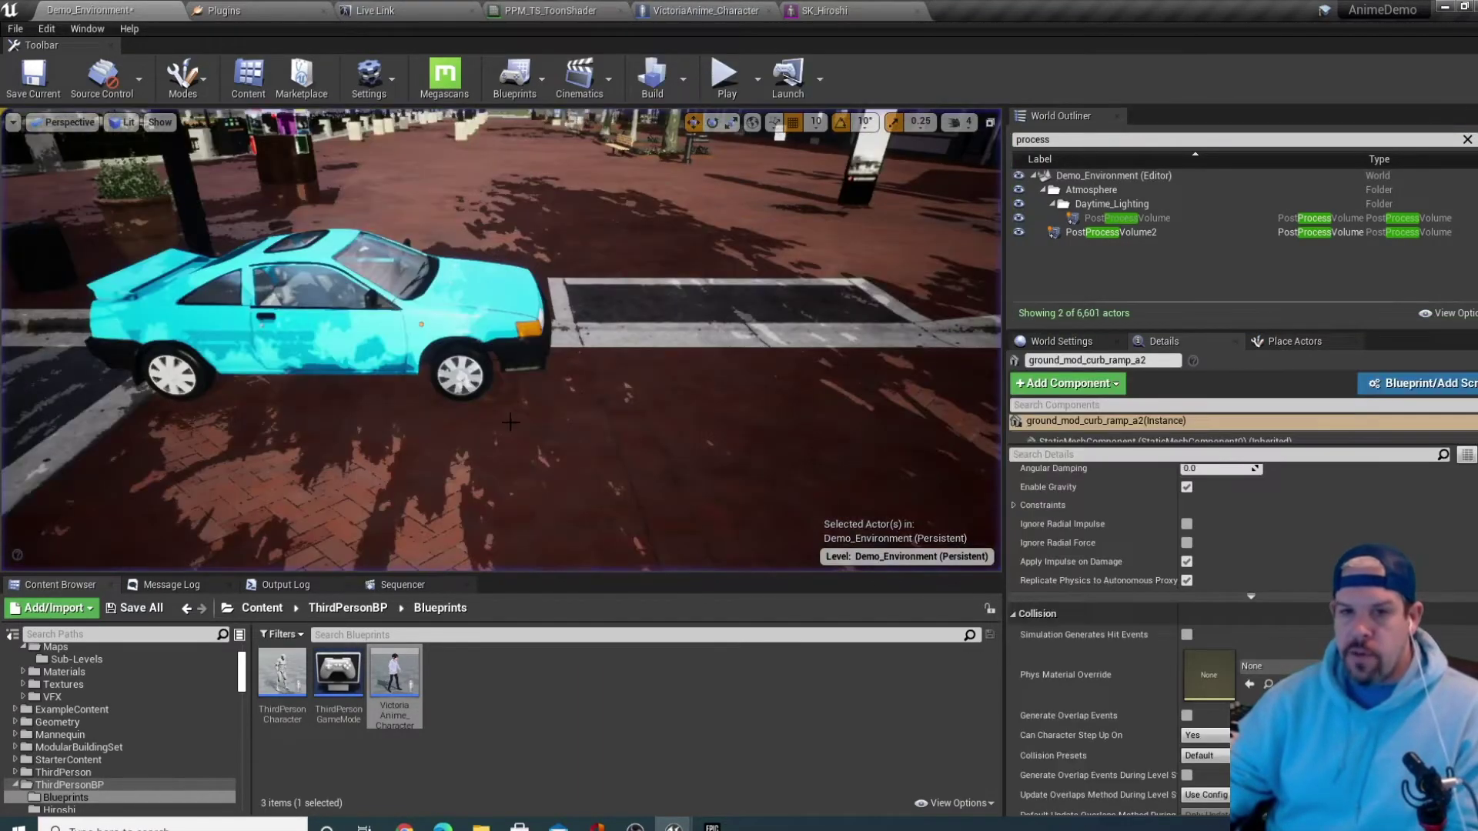
mouse_move(579, 380)
right_down()
mouse_move(577, 338)
mouse_move(571, 361)
right_up()
key(q)
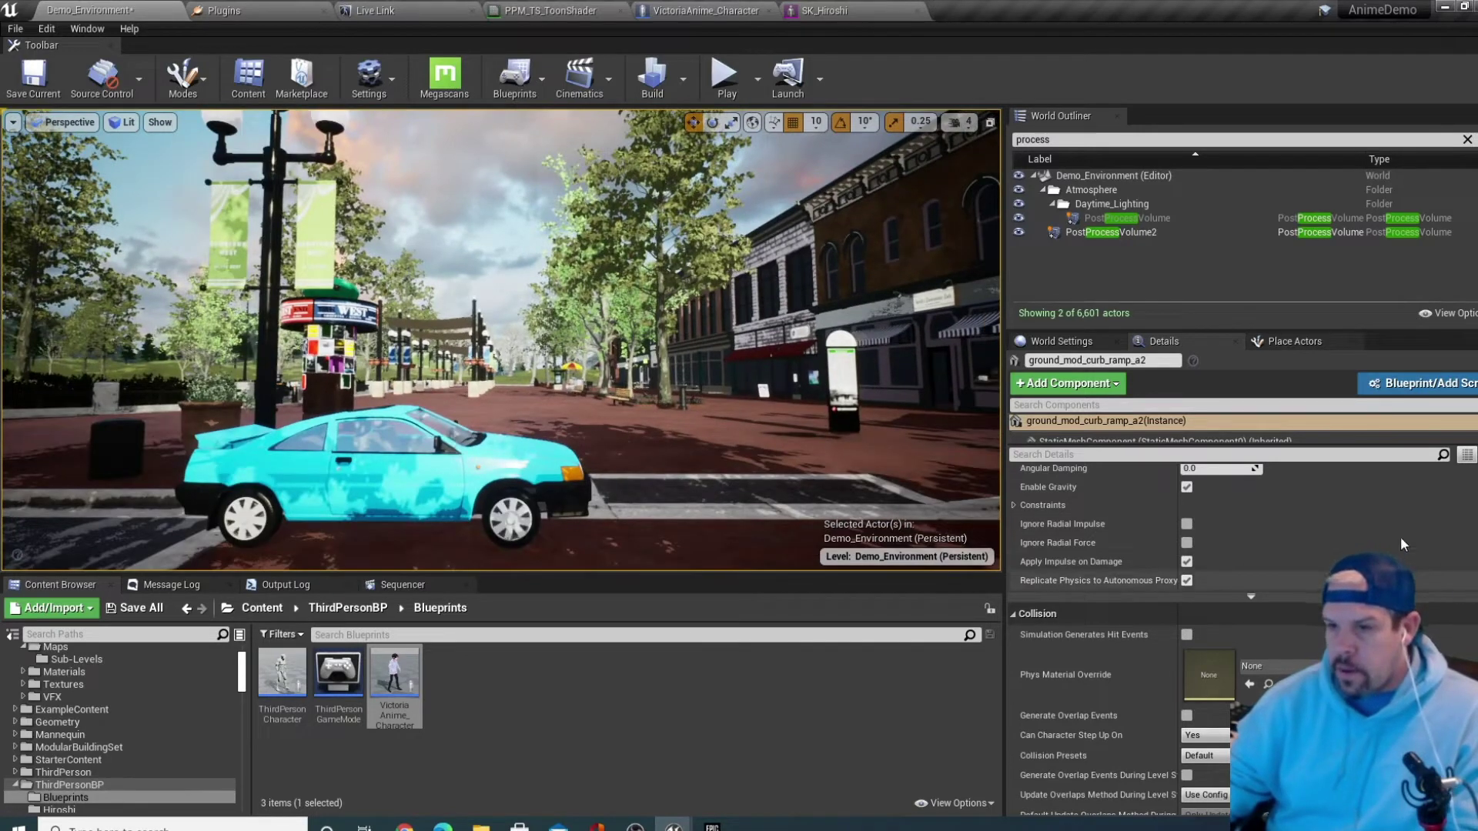
click(1102, 234)
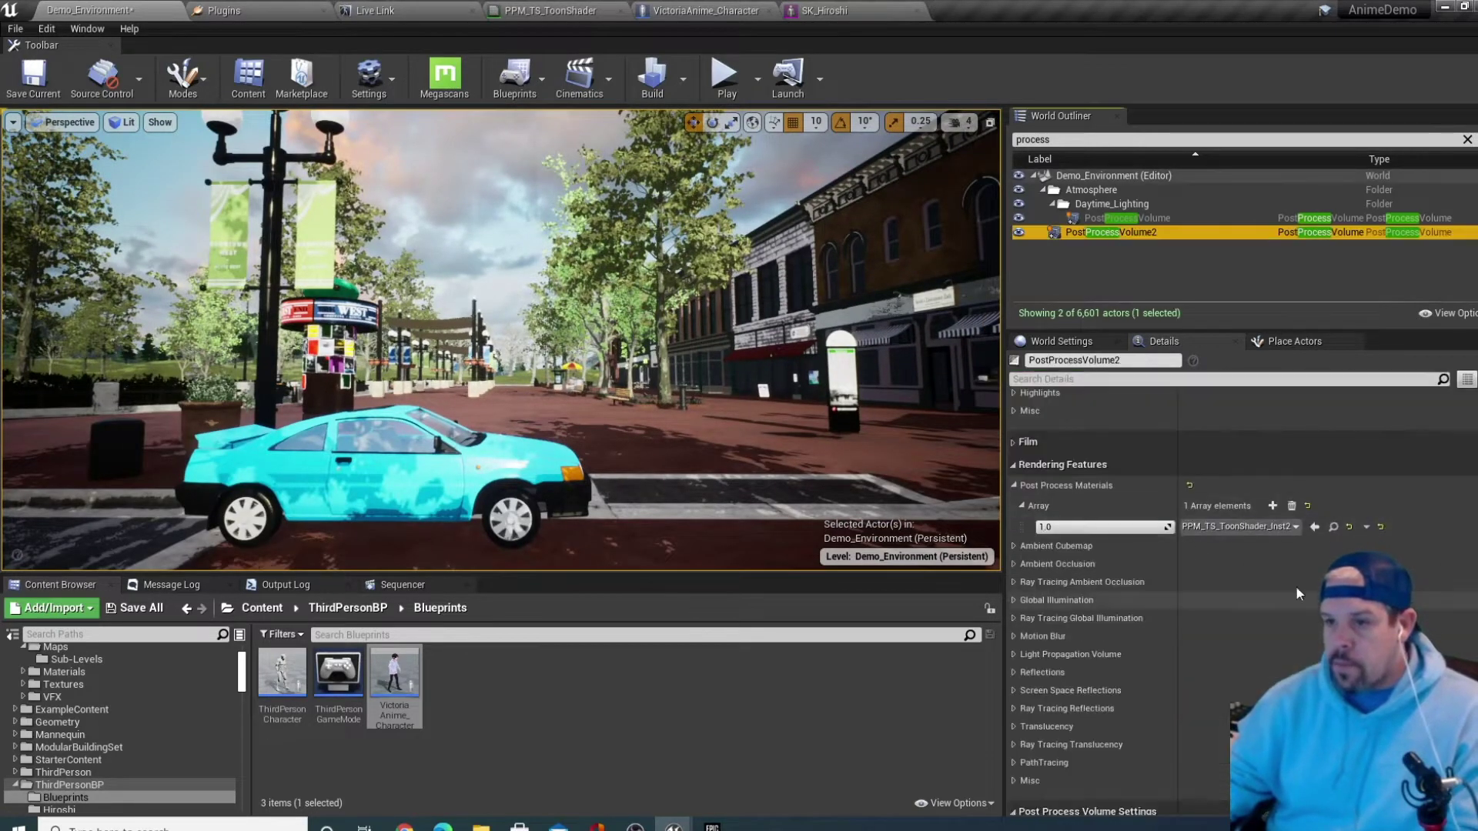
click(1351, 529)
Examine the street, parked car and buildings from several angles in the viewport without the toon post process material
click(885, 439)
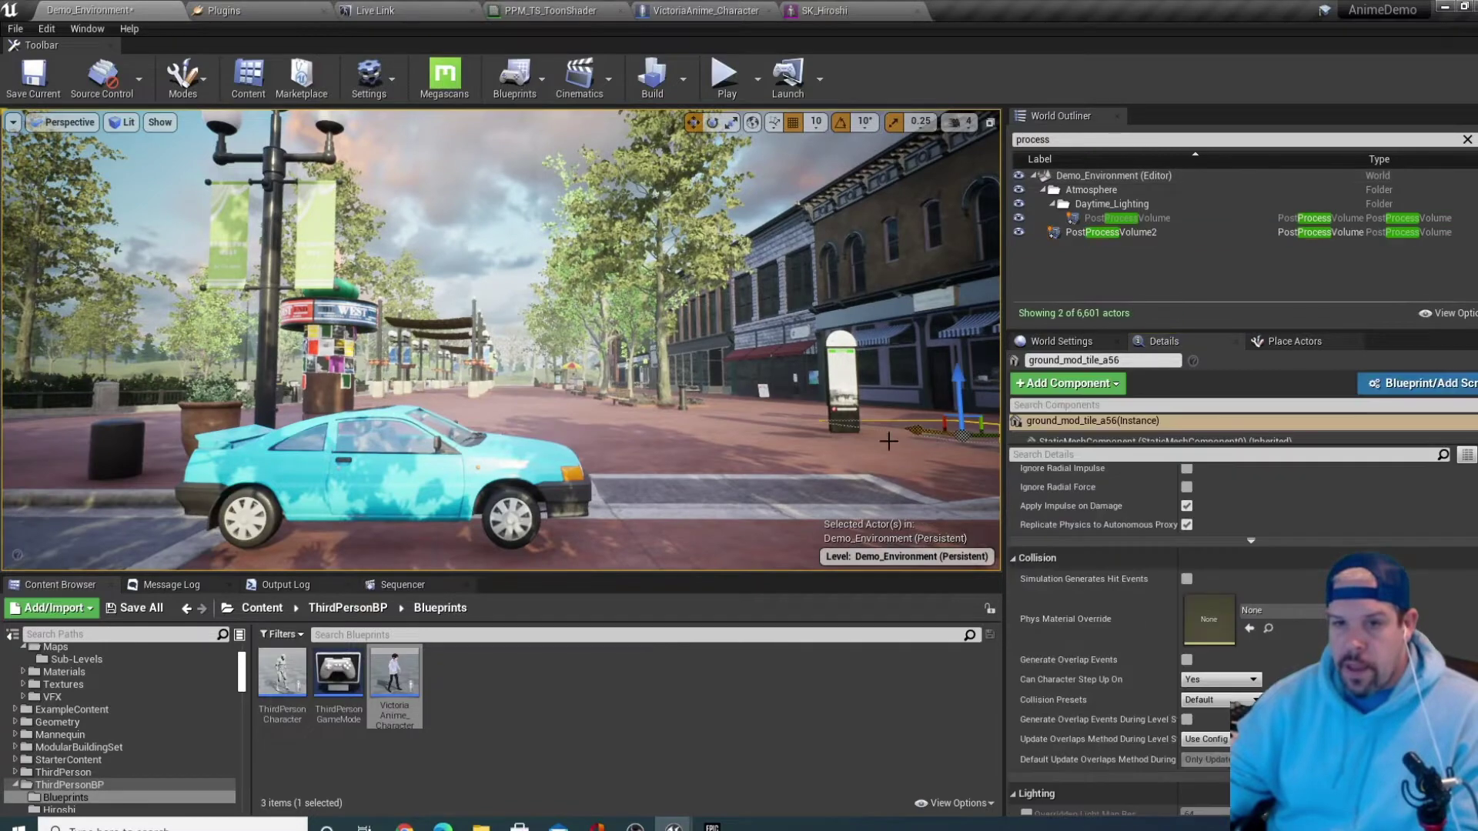
key(d)
right_drag(886, 439, 967, 435)
key(a)
key(s)
right_drag(647, 360, 648, 360)
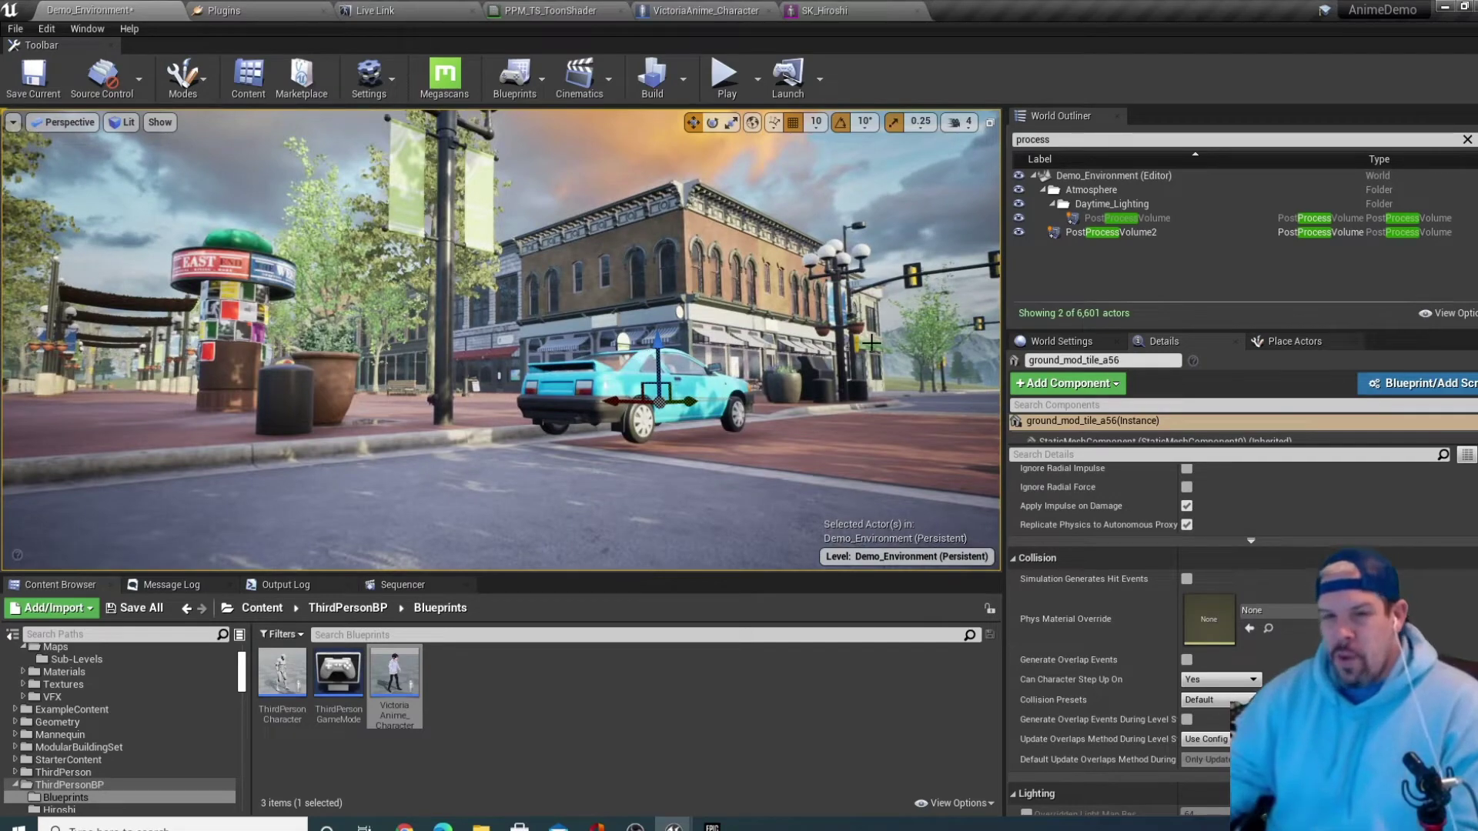
right_drag(647, 360, 593, 375)
key(e)
key(d)
right_drag(708, 367, 725, 476)
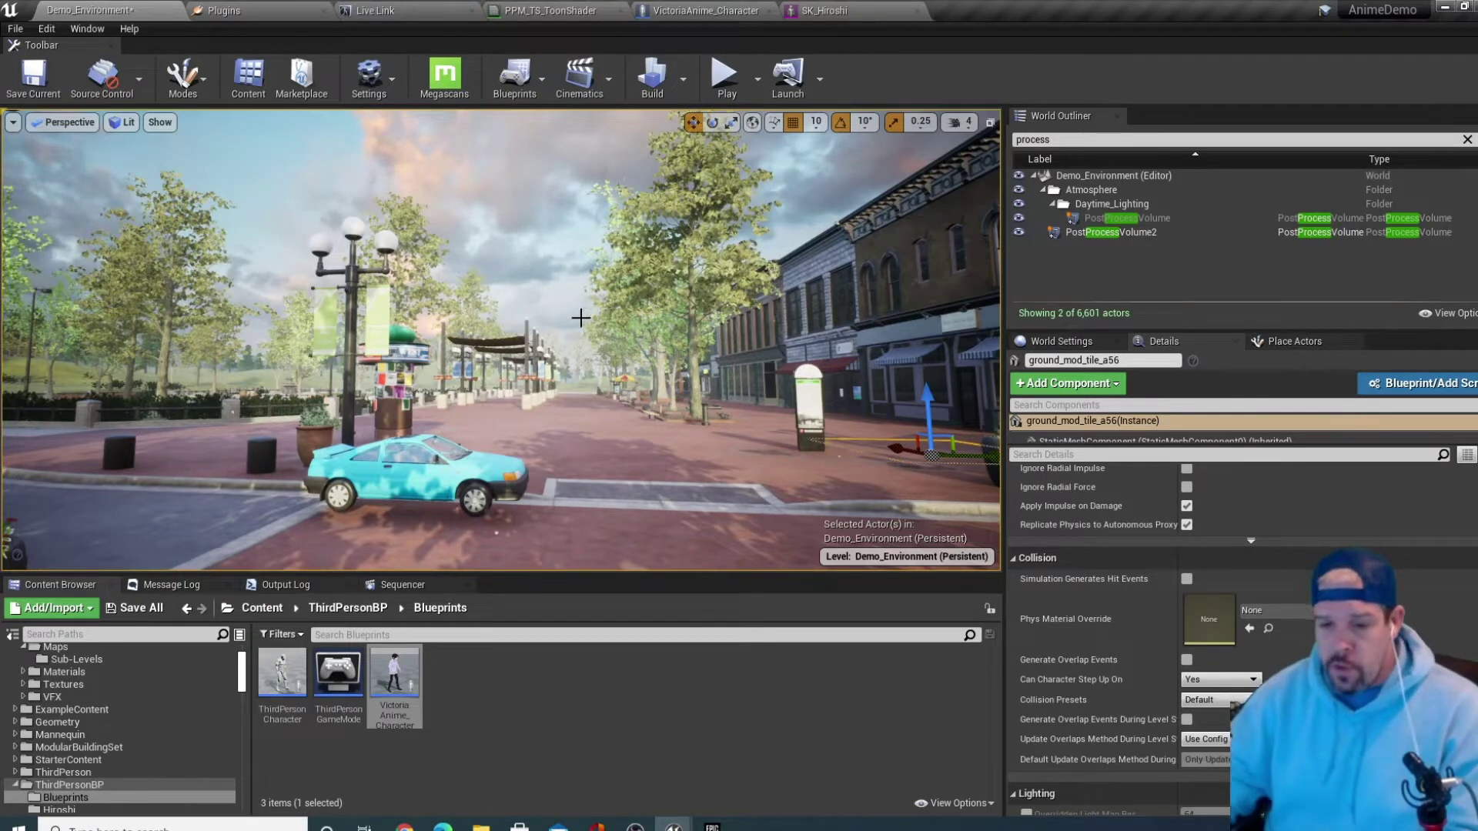
Switch to the Epic Games Launcher, maximize its window and open the Unreal Engine Marketplace
mouse_move(674, 828)
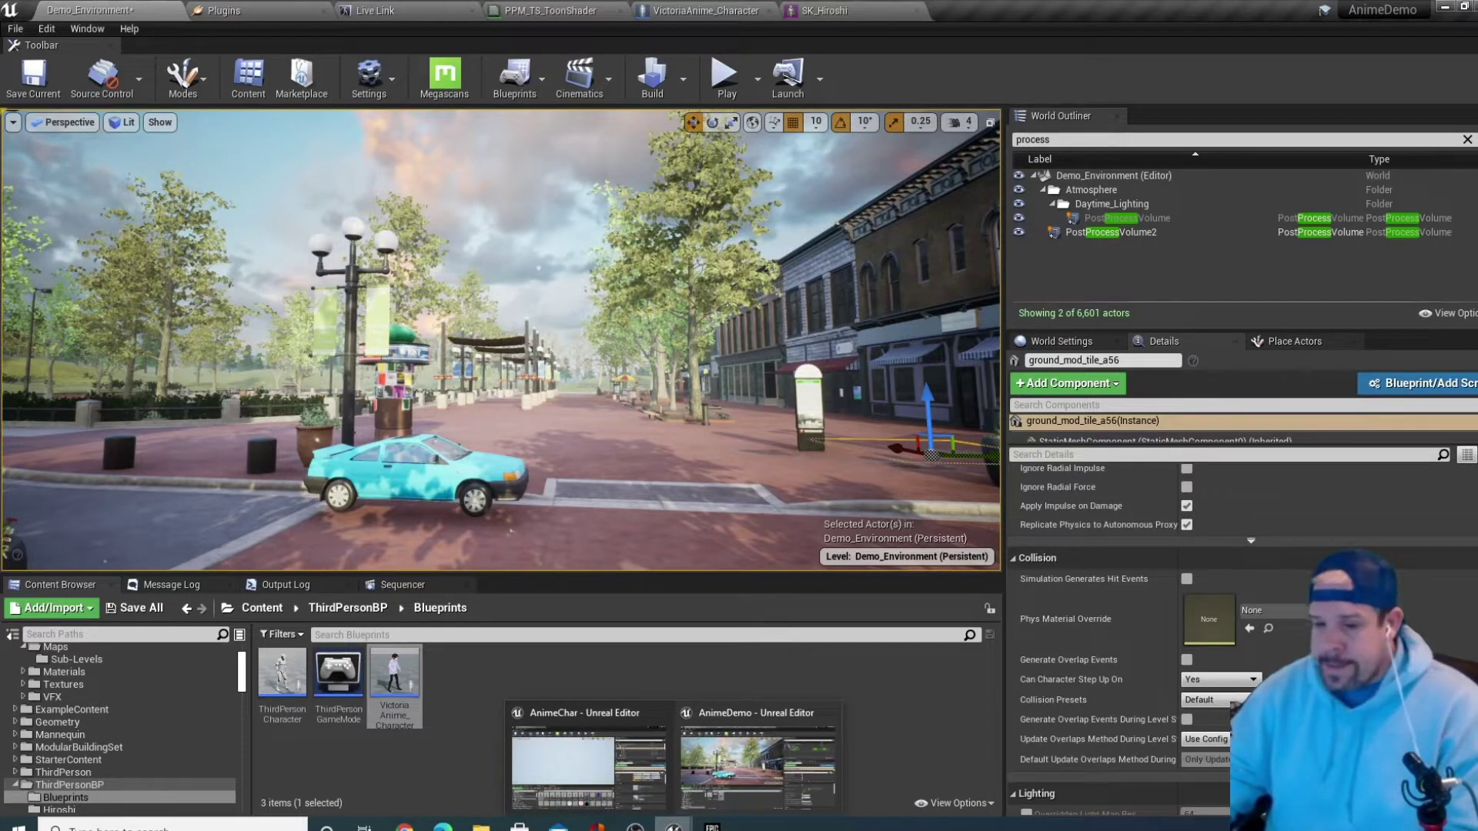
click(712, 827)
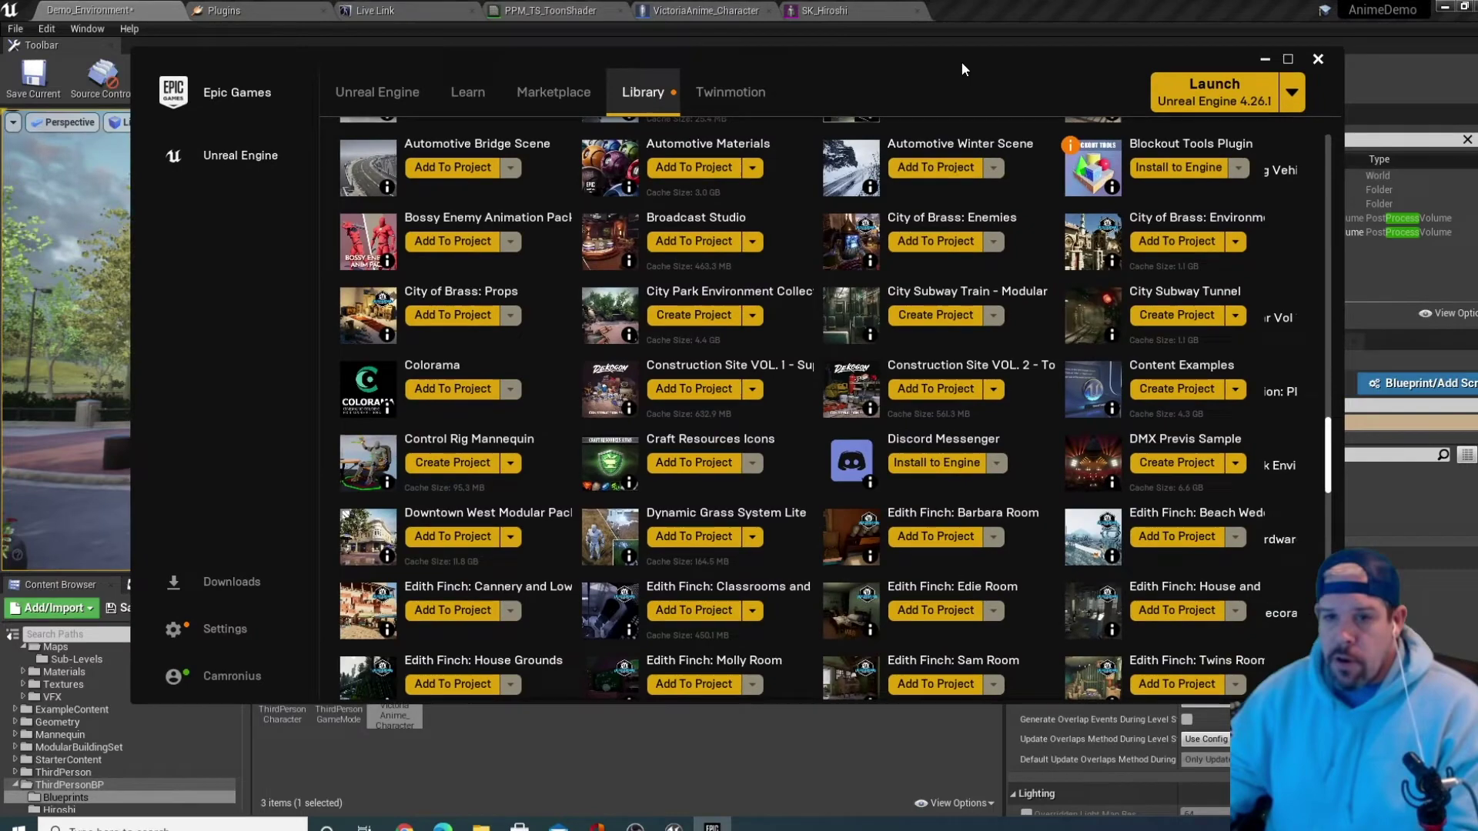
double_click(960, 62)
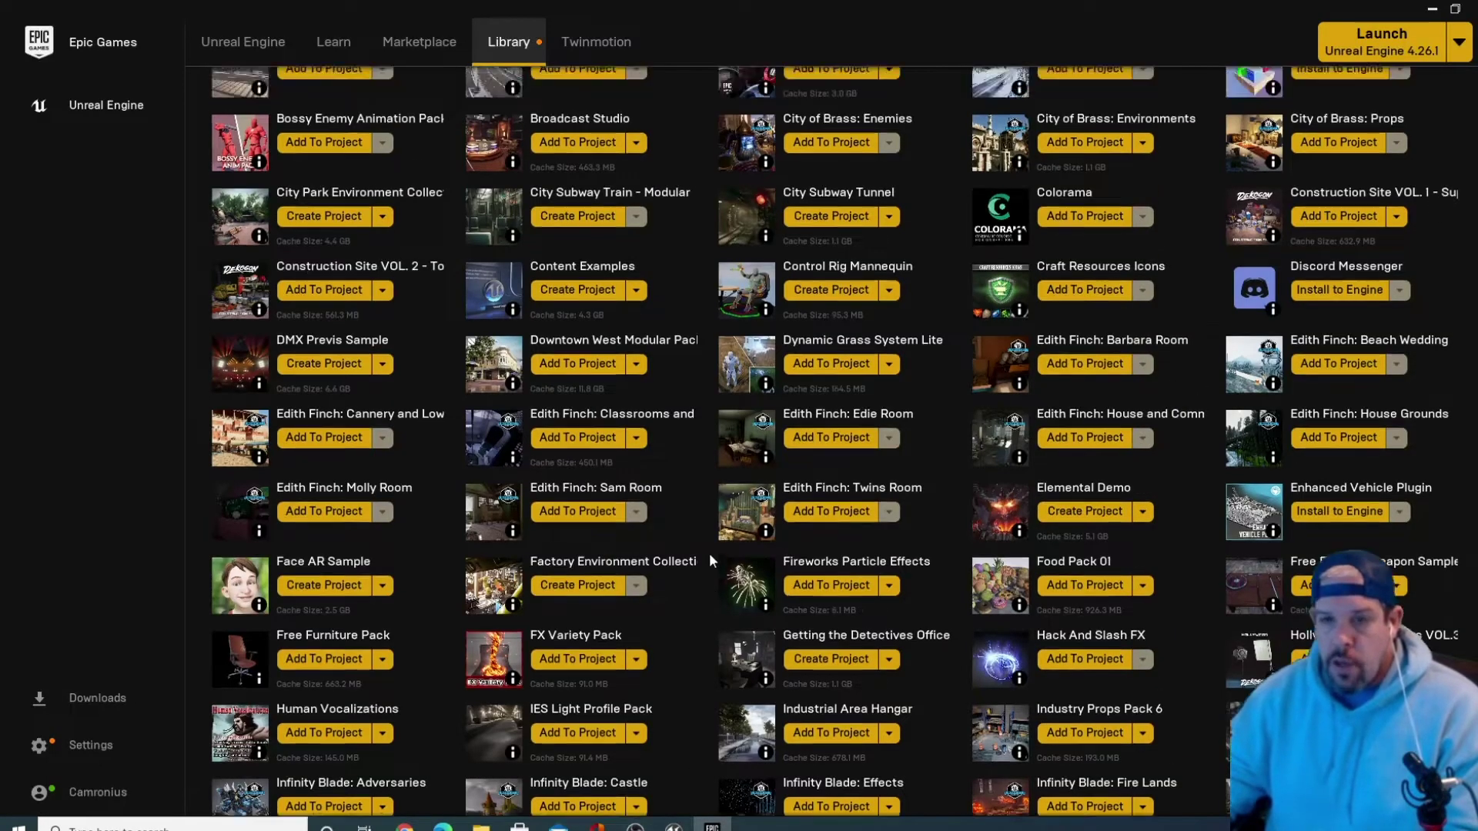
scroll(708, 552, up, 3)
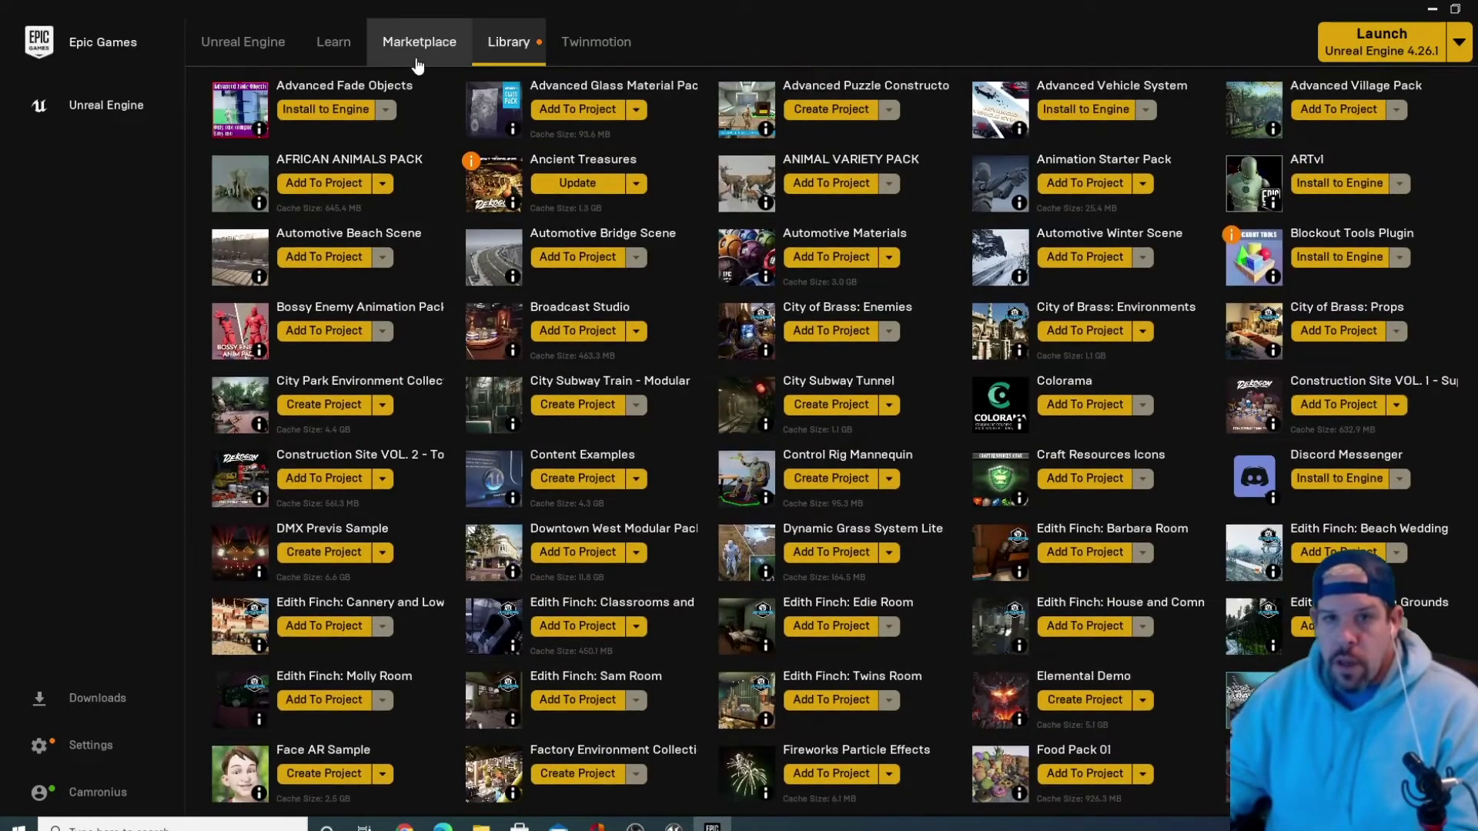
click(417, 65)
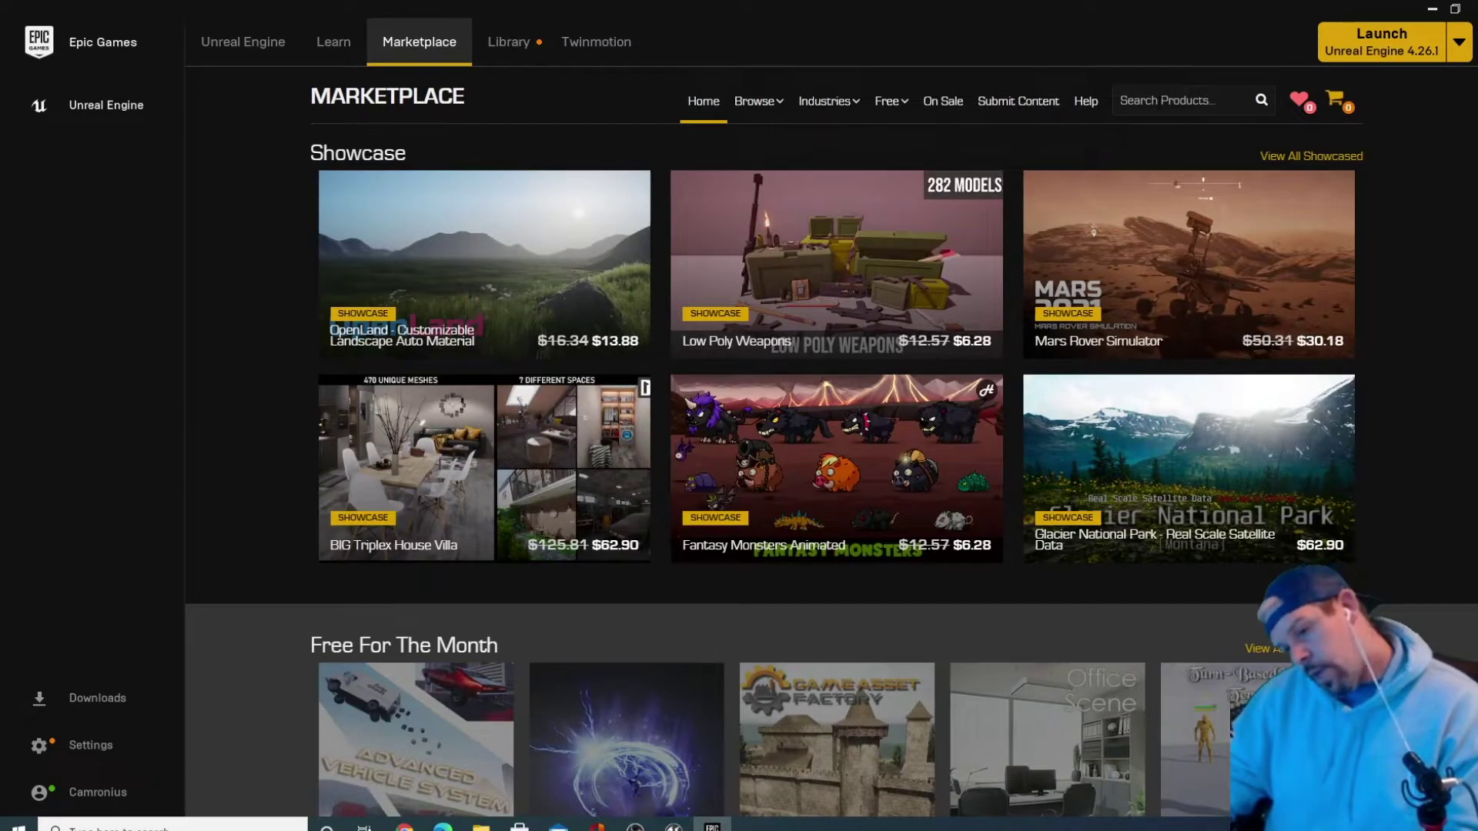
Search the Marketplace for "Stylized"
click(1160, 104)
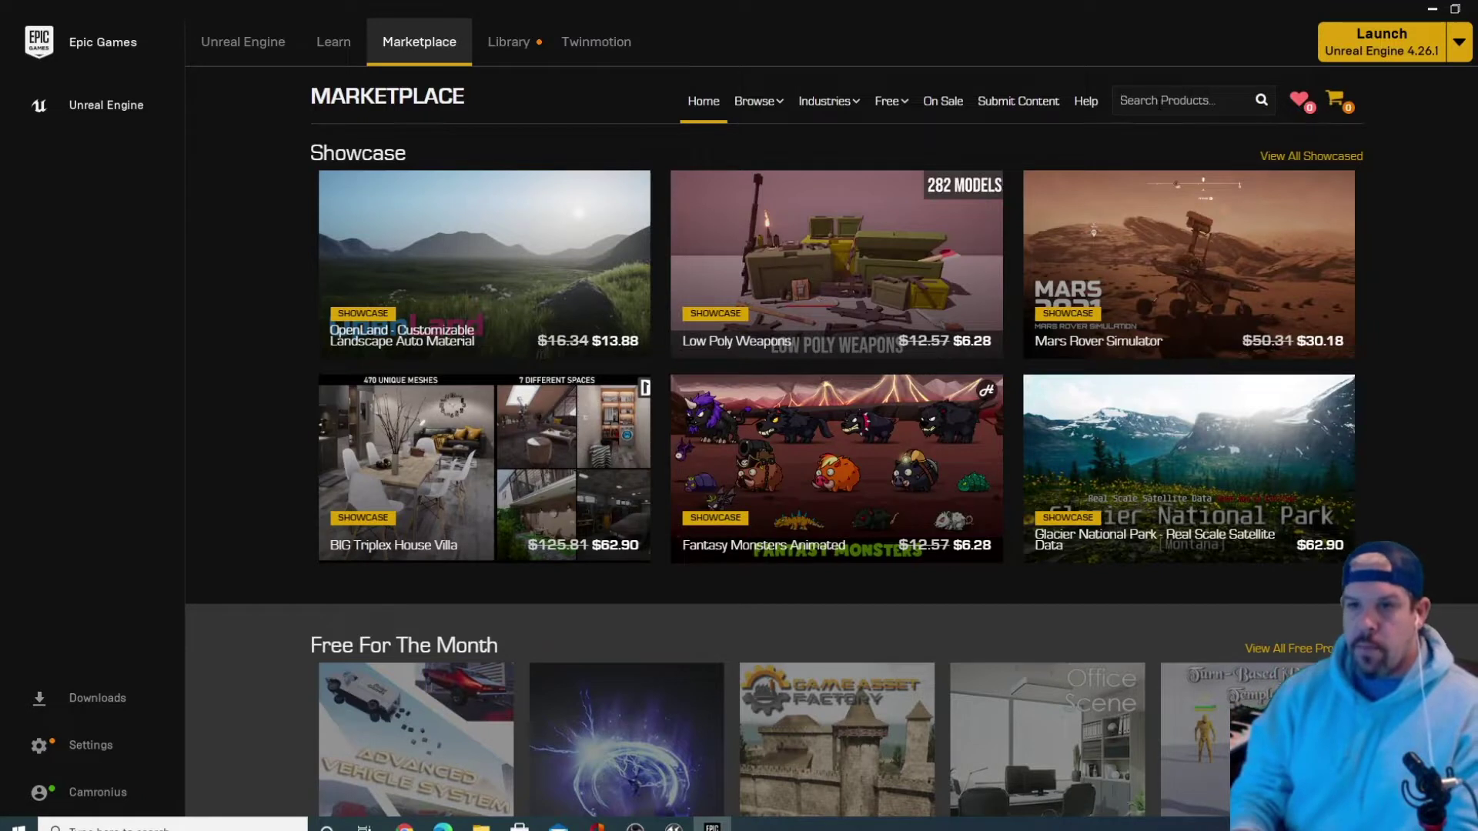
text(S)
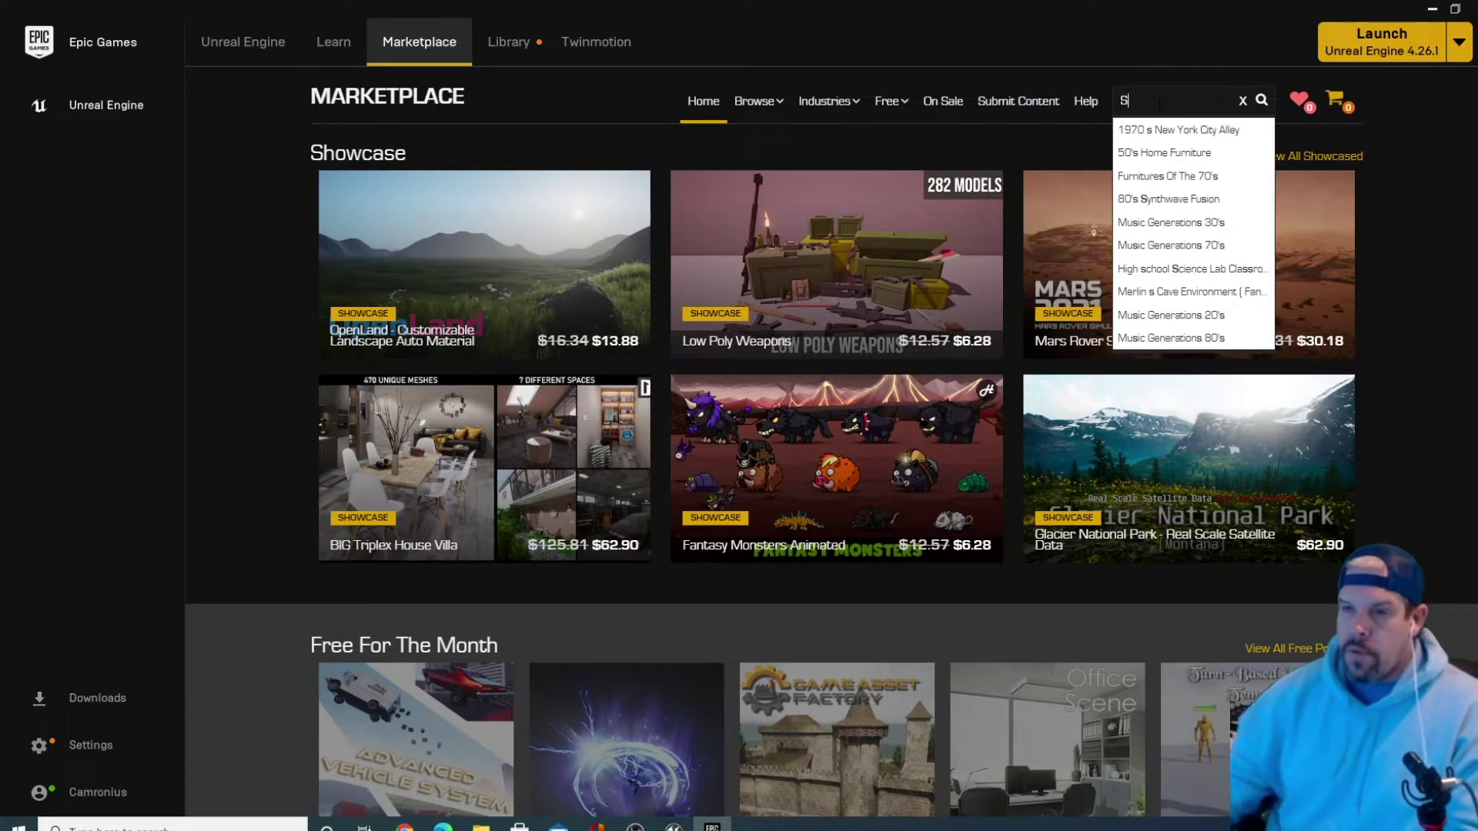
text(TY)
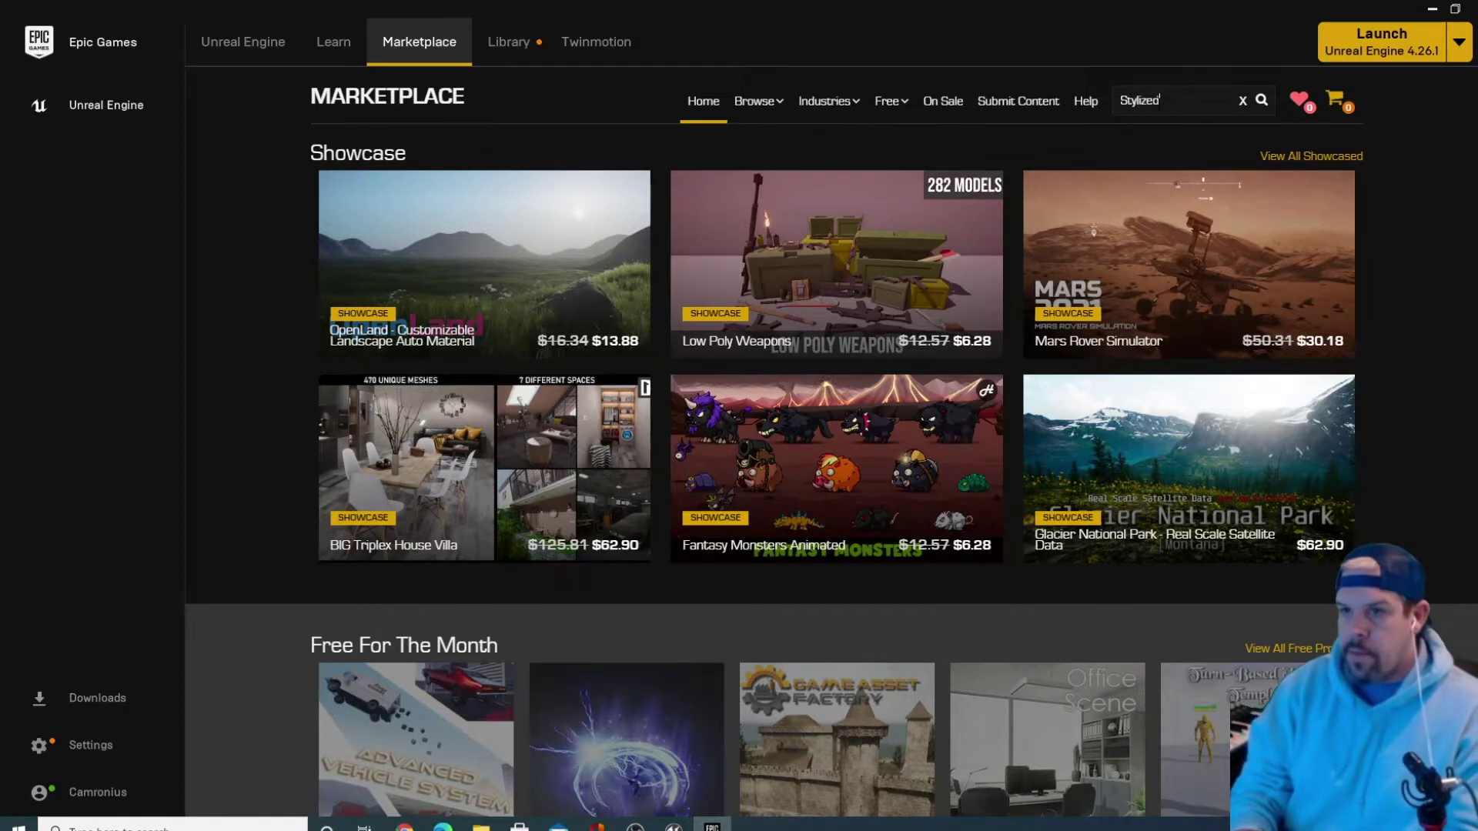
key(Return)
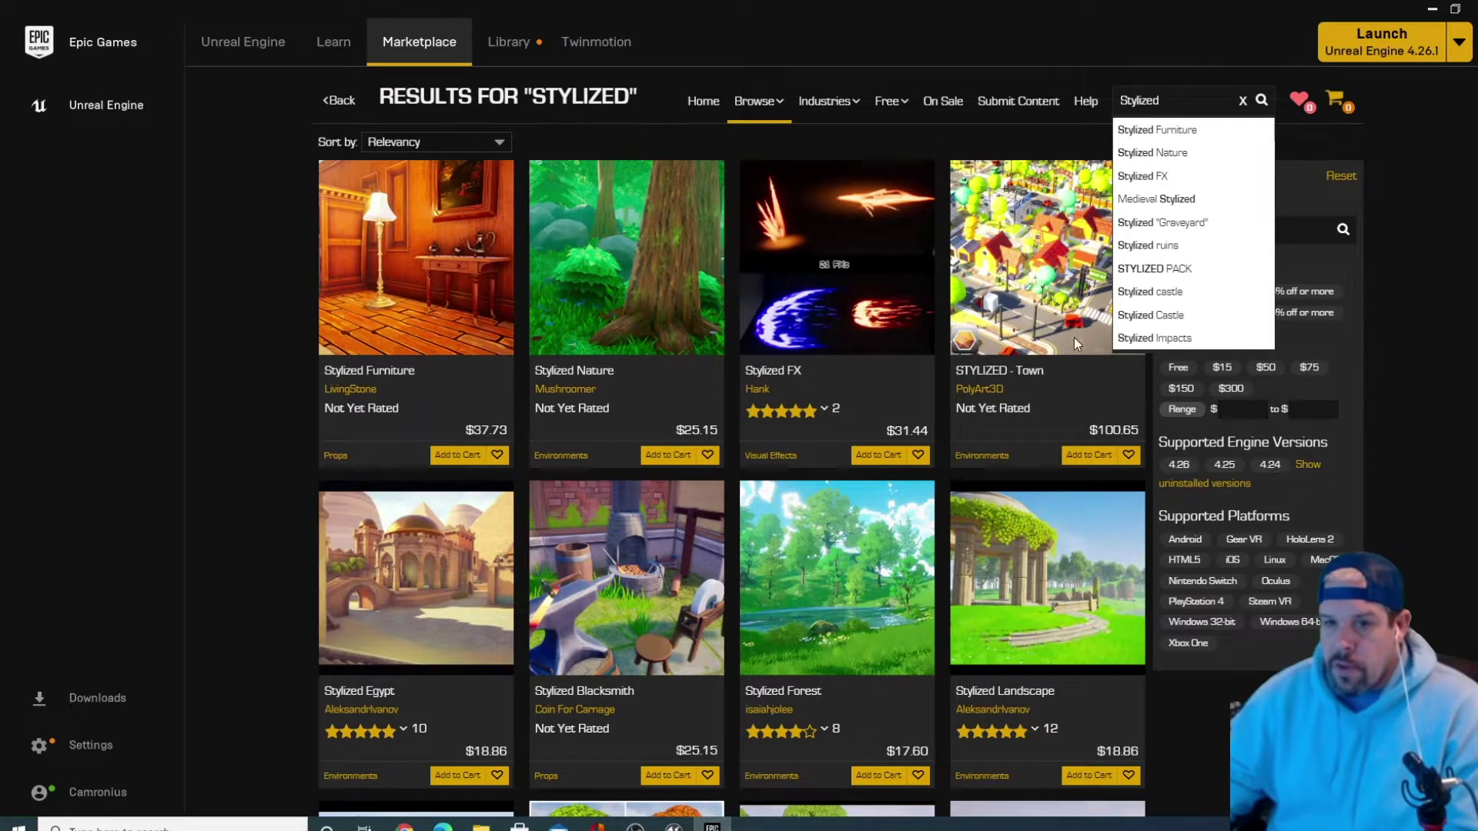
Browse the stylized asset results and filter them to a maximum price of Free
scroll(864, 627, down, 5)
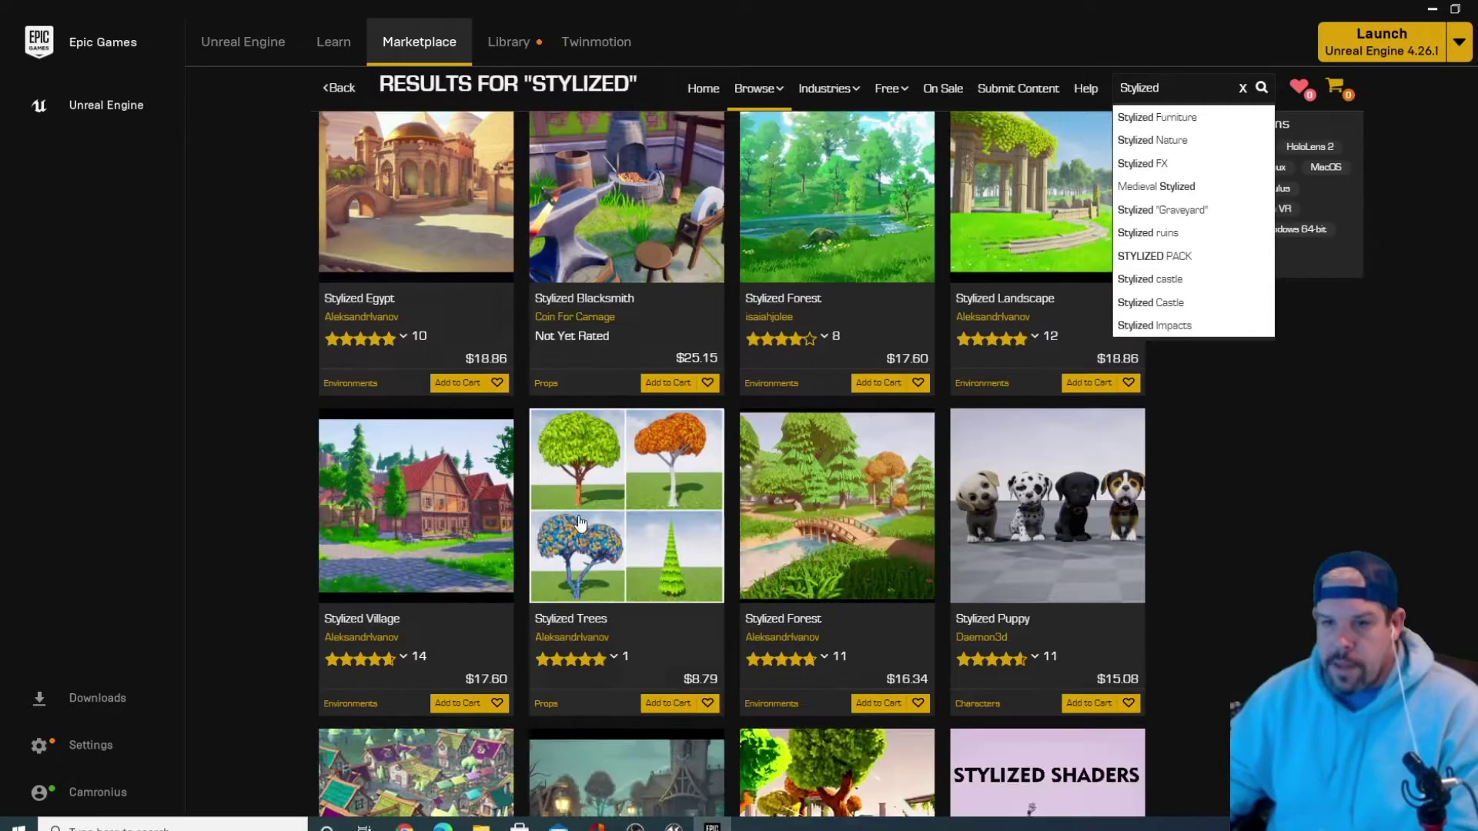
scroll(808, 586, up, 6)
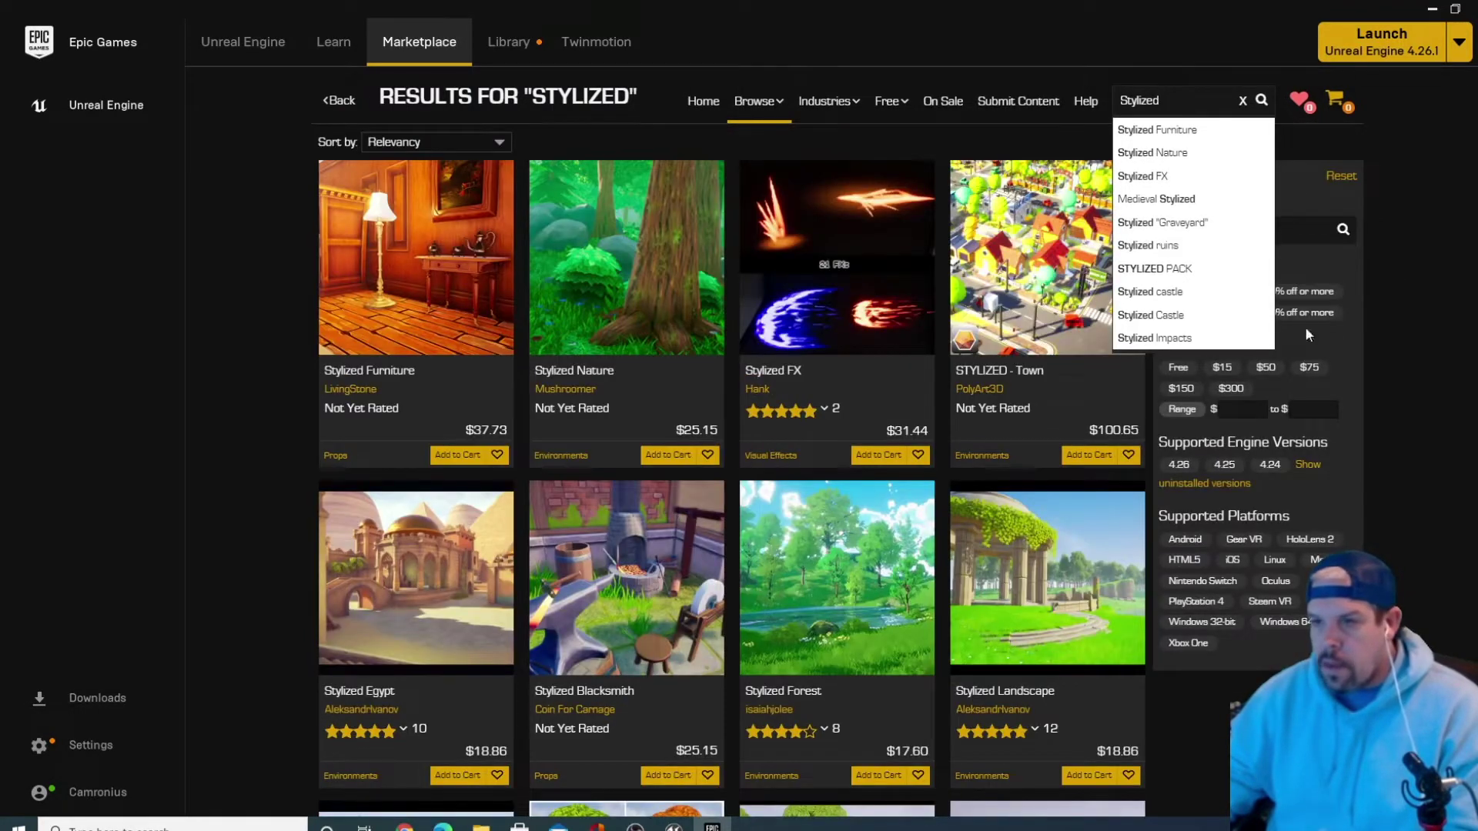
click(1402, 293)
click(1178, 367)
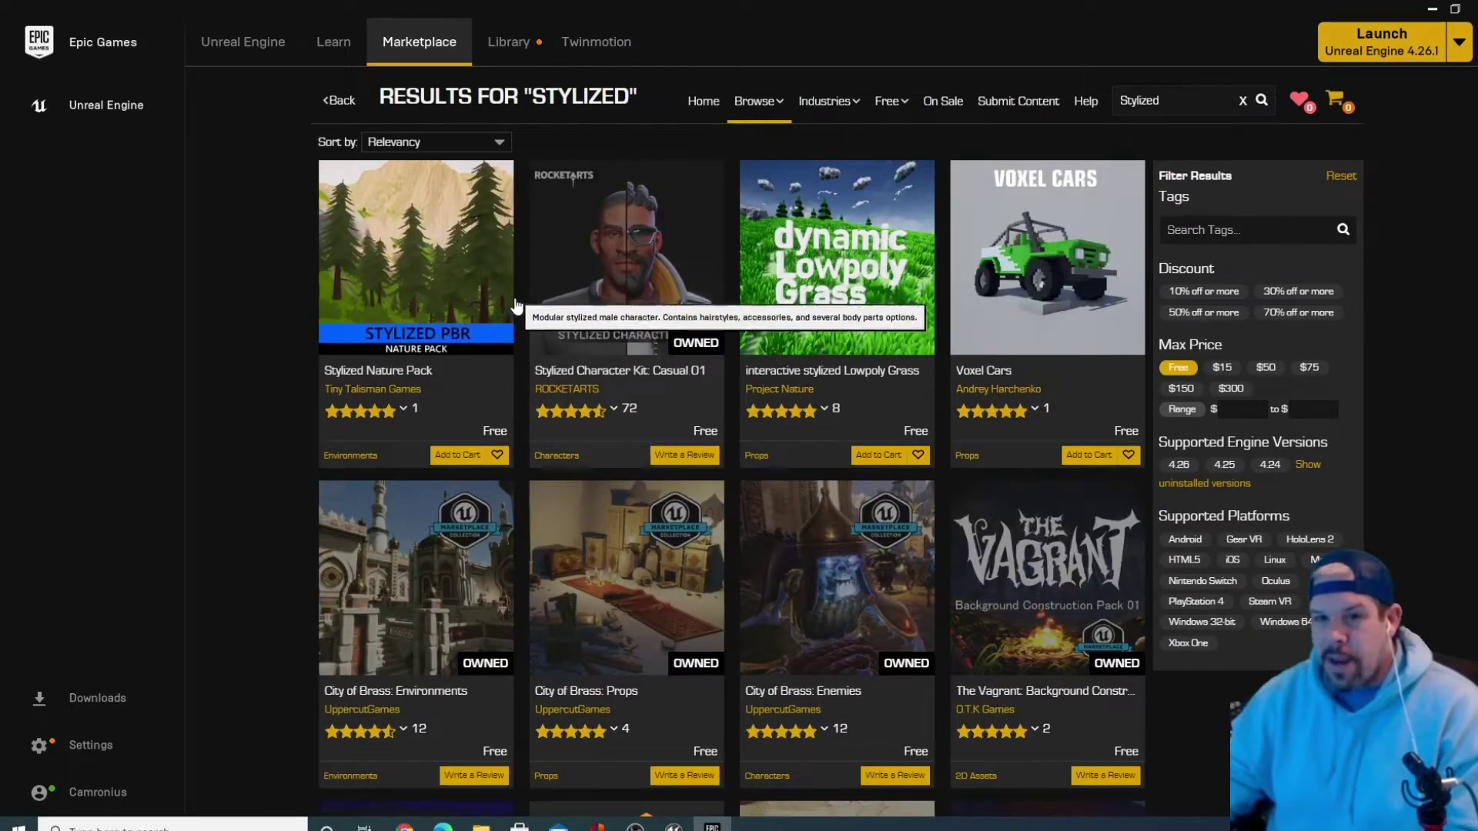
Look through the free stylized results and open the Advanced Cel Shader Lite product page
scroll(922, 285, down, 3)
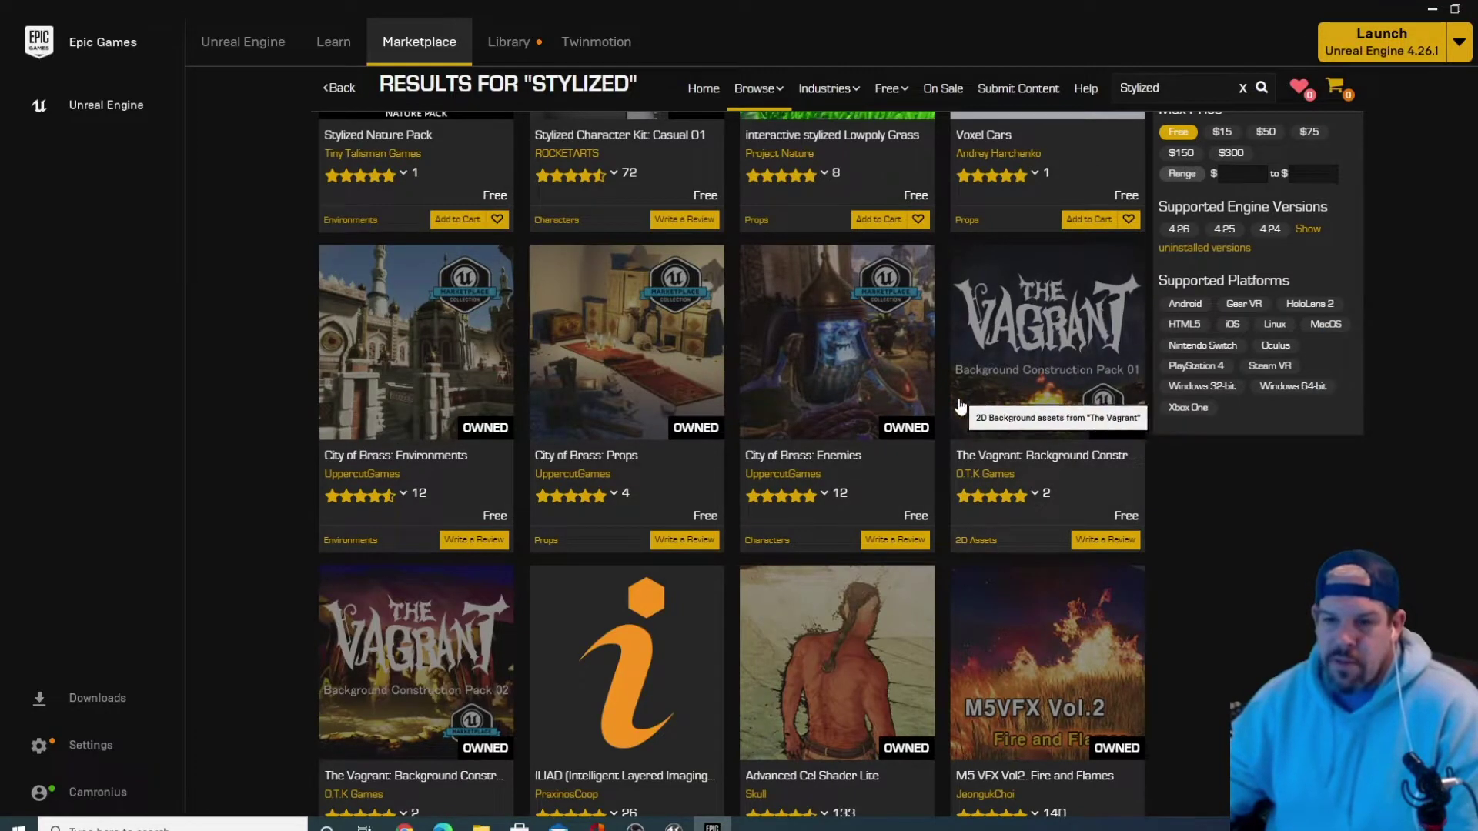
scroll(847, 431, down, 3)
scroll(798, 515, down, 2)
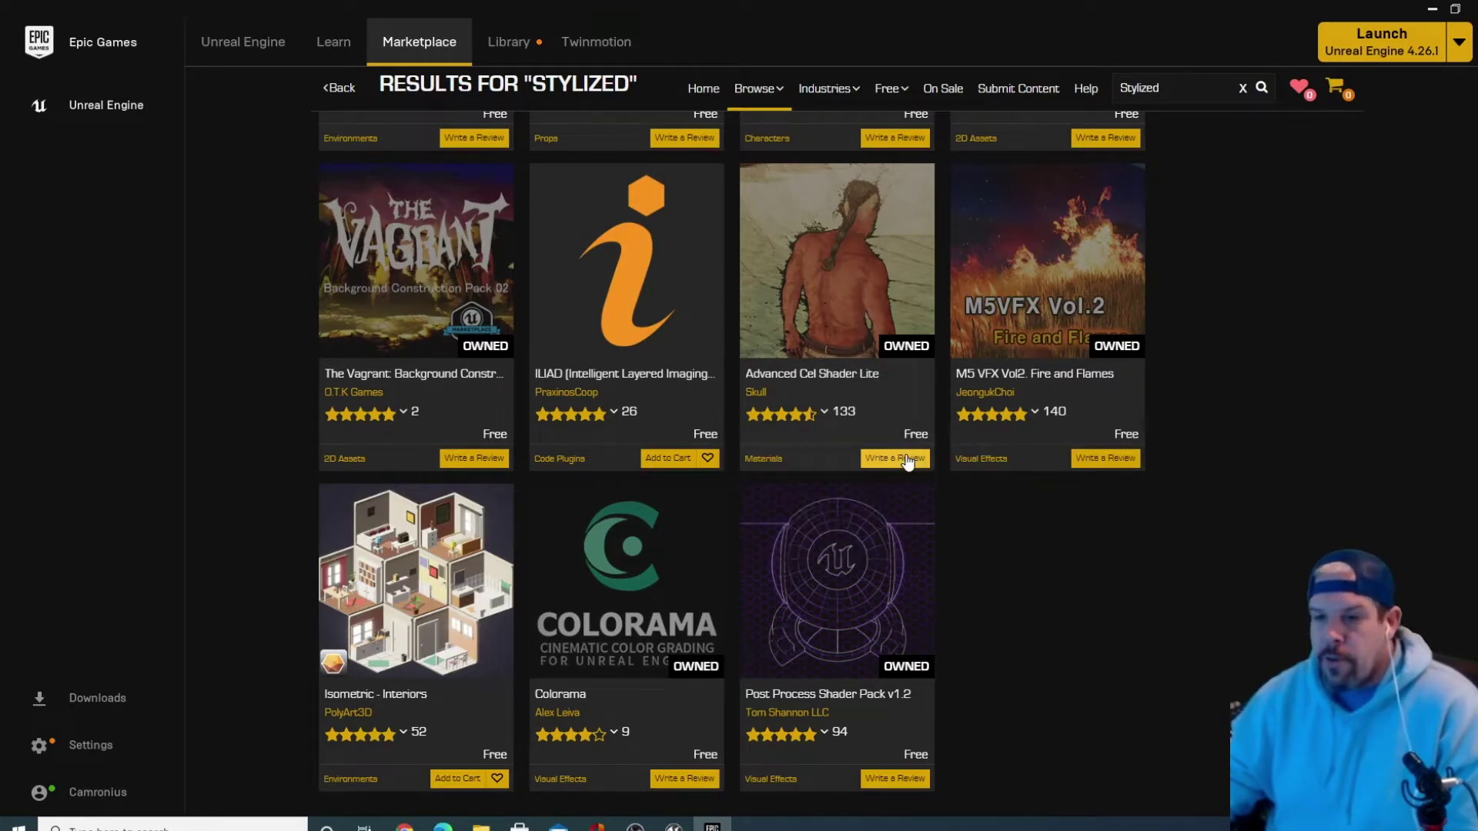
click(870, 323)
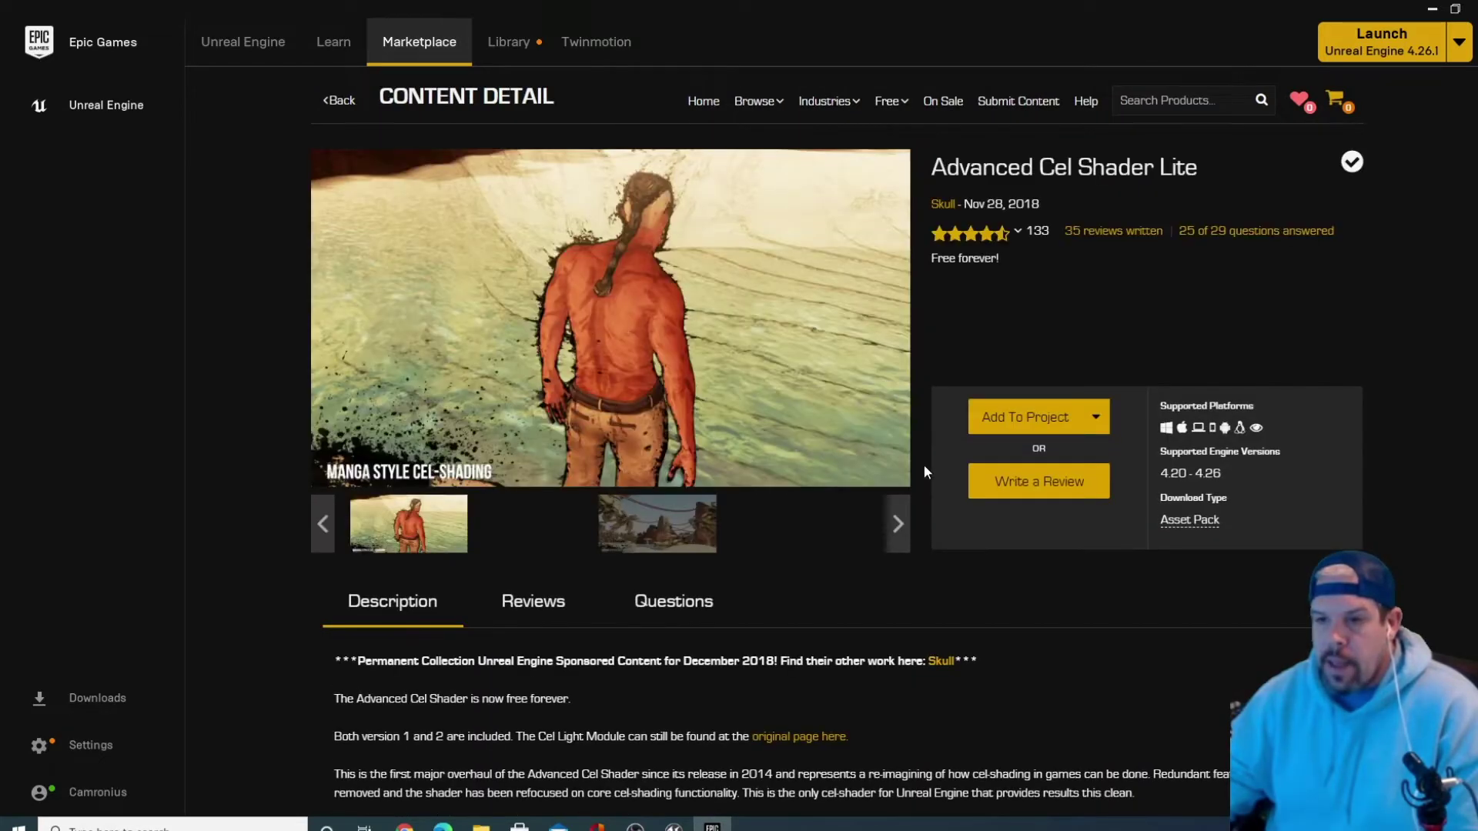
Add Advanced Cel Shader Lite to the 4.26 AnimeChar project, checking the open AnimeChar editor before choosing the project
click(1016, 425)
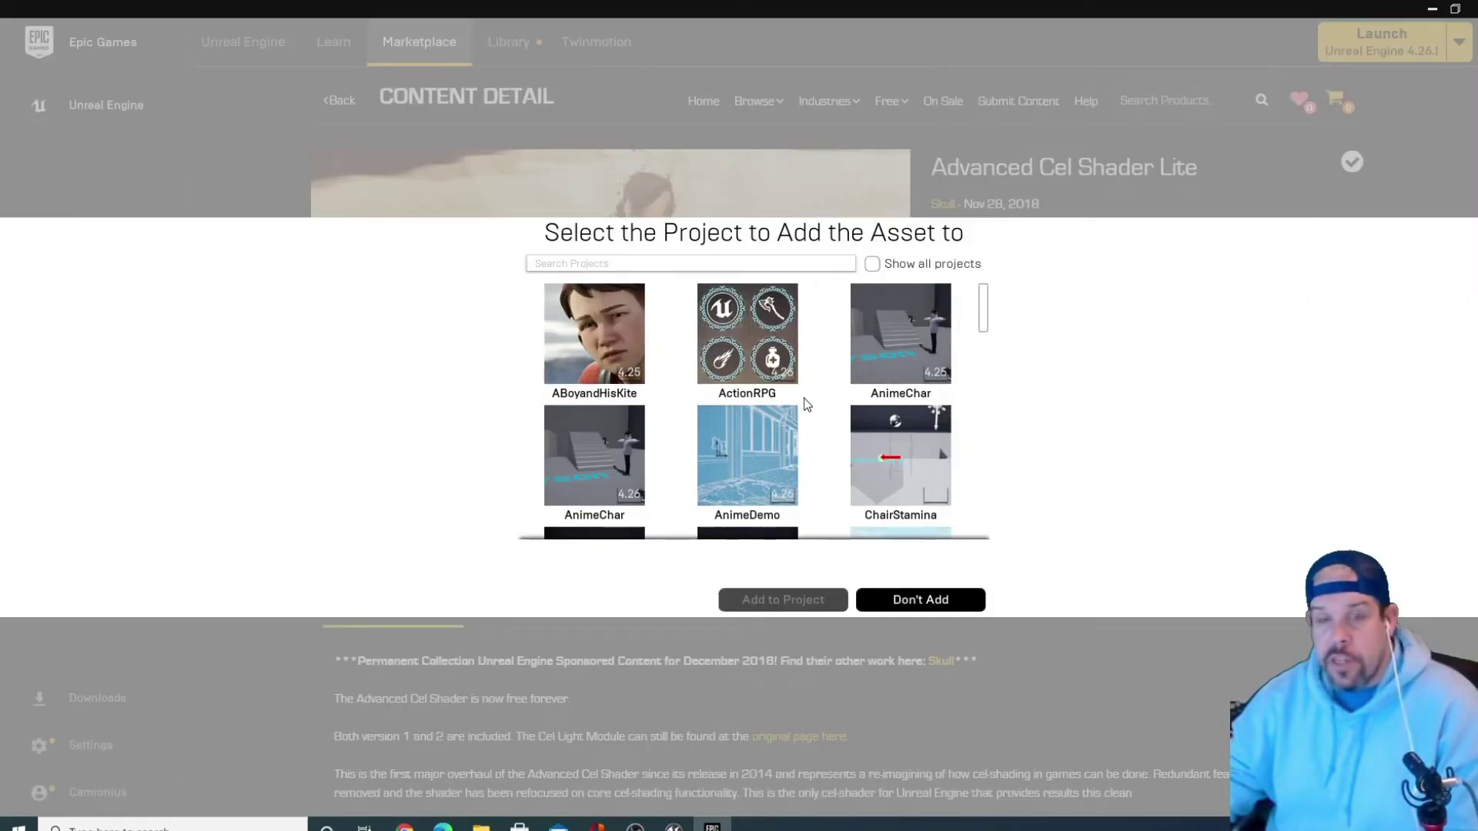
mouse_move(673, 826)
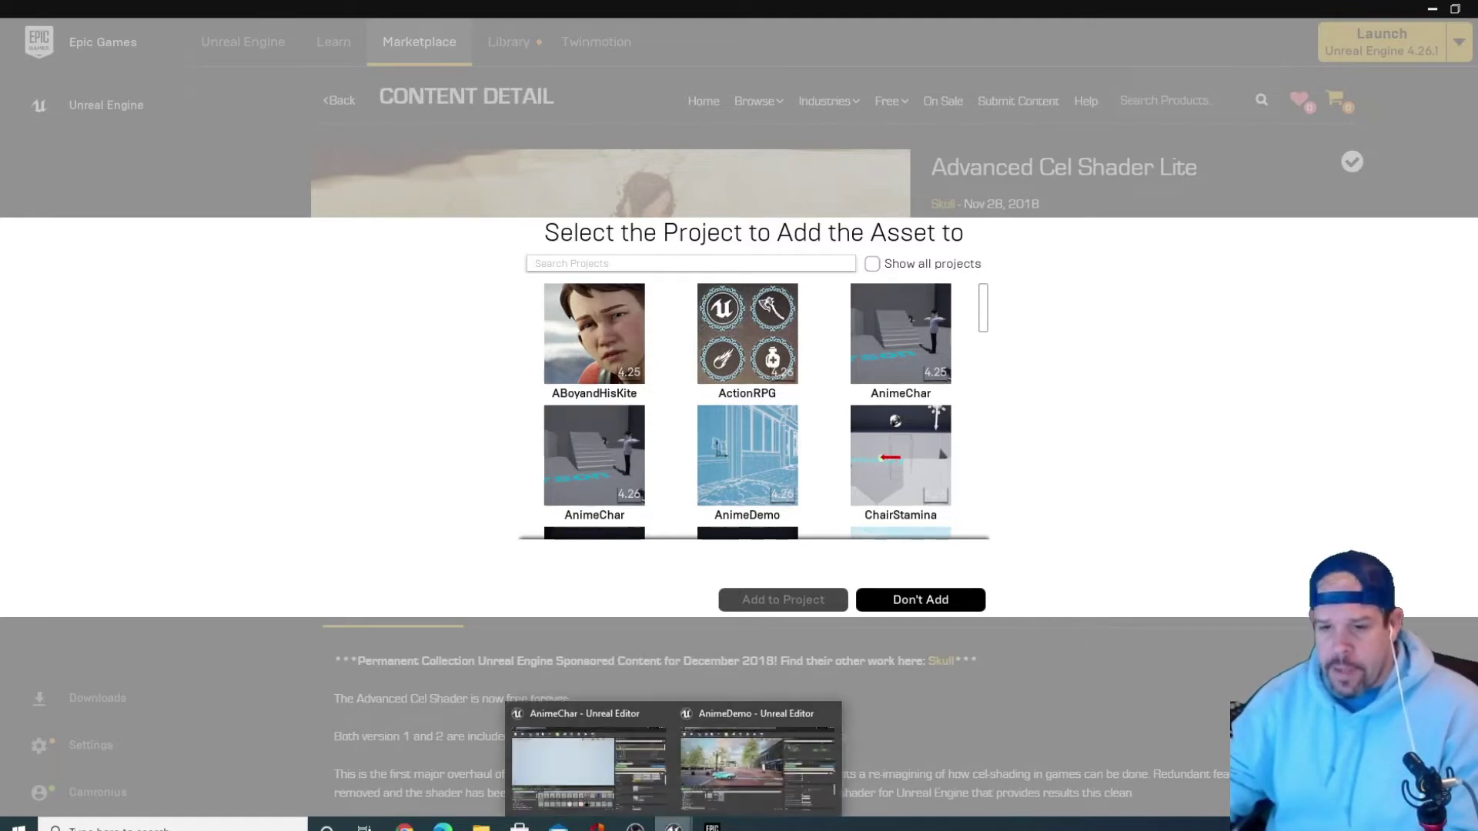
click(589, 766)
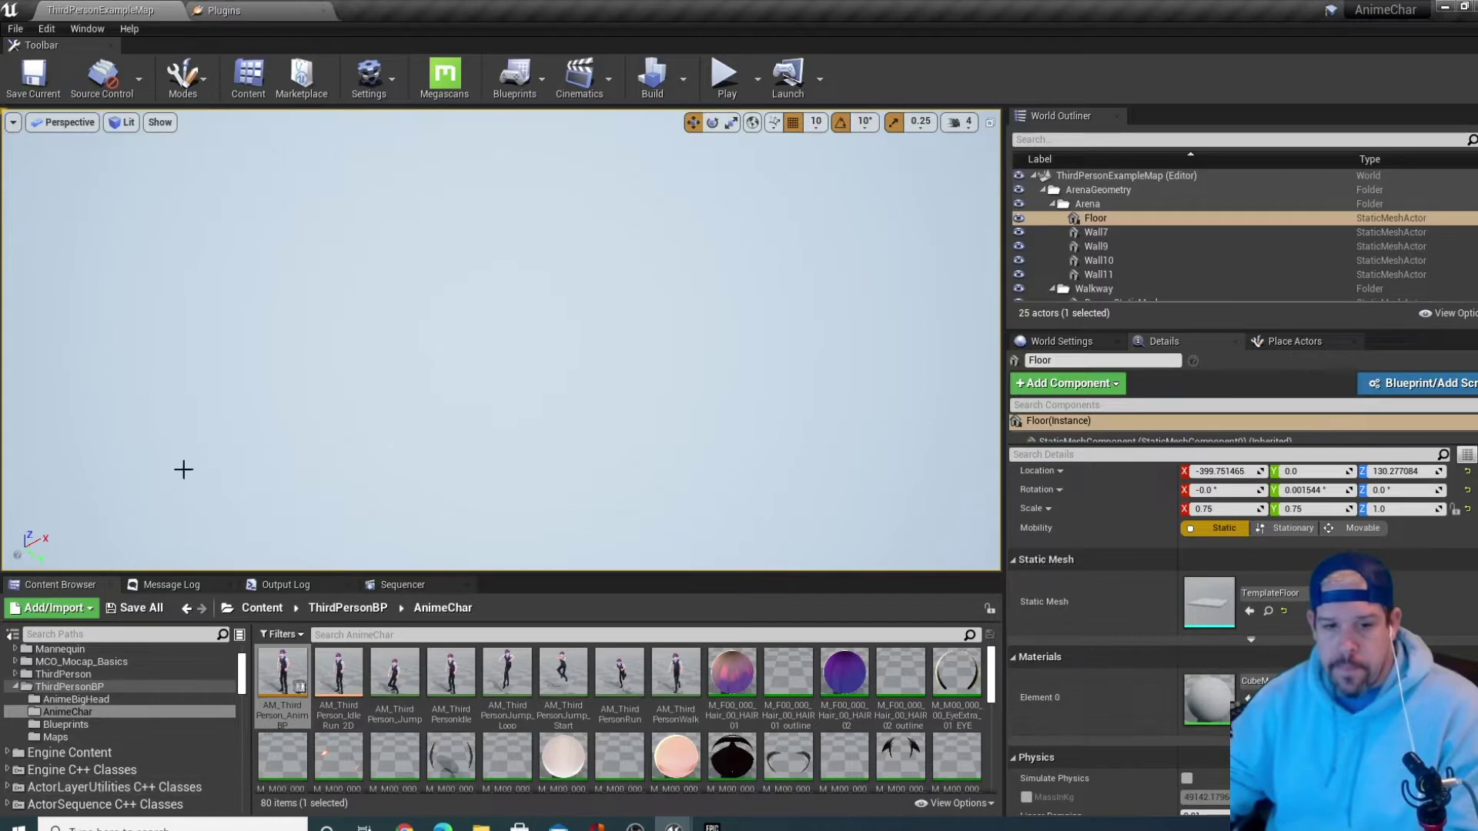
click(1447, 8)
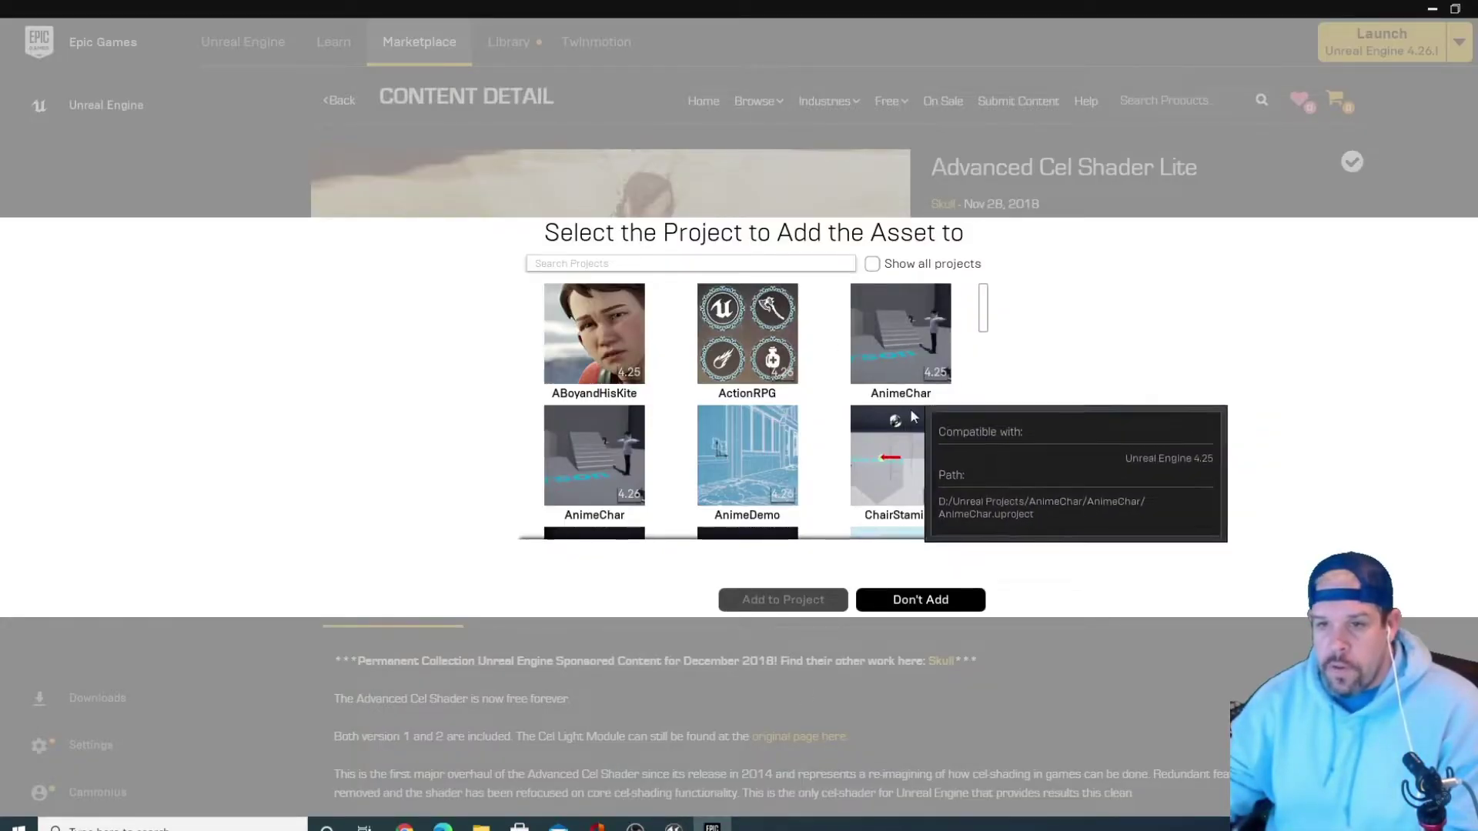
click(589, 449)
click(802, 608)
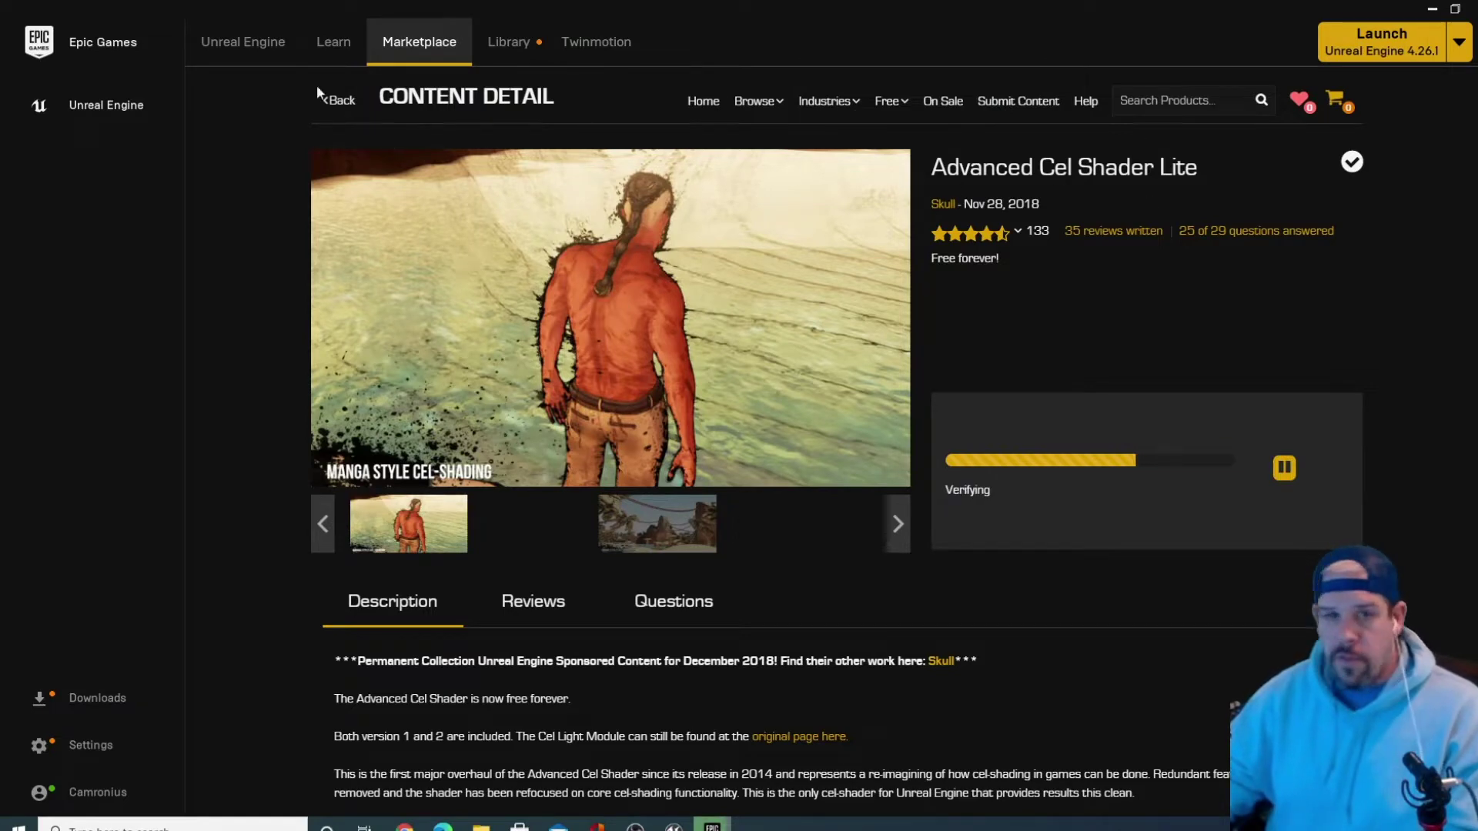
Return to the stylized results, then switch to the AnimeDemo project in Unreal Editor and open its TS_PostProcess folder
click(350, 114)
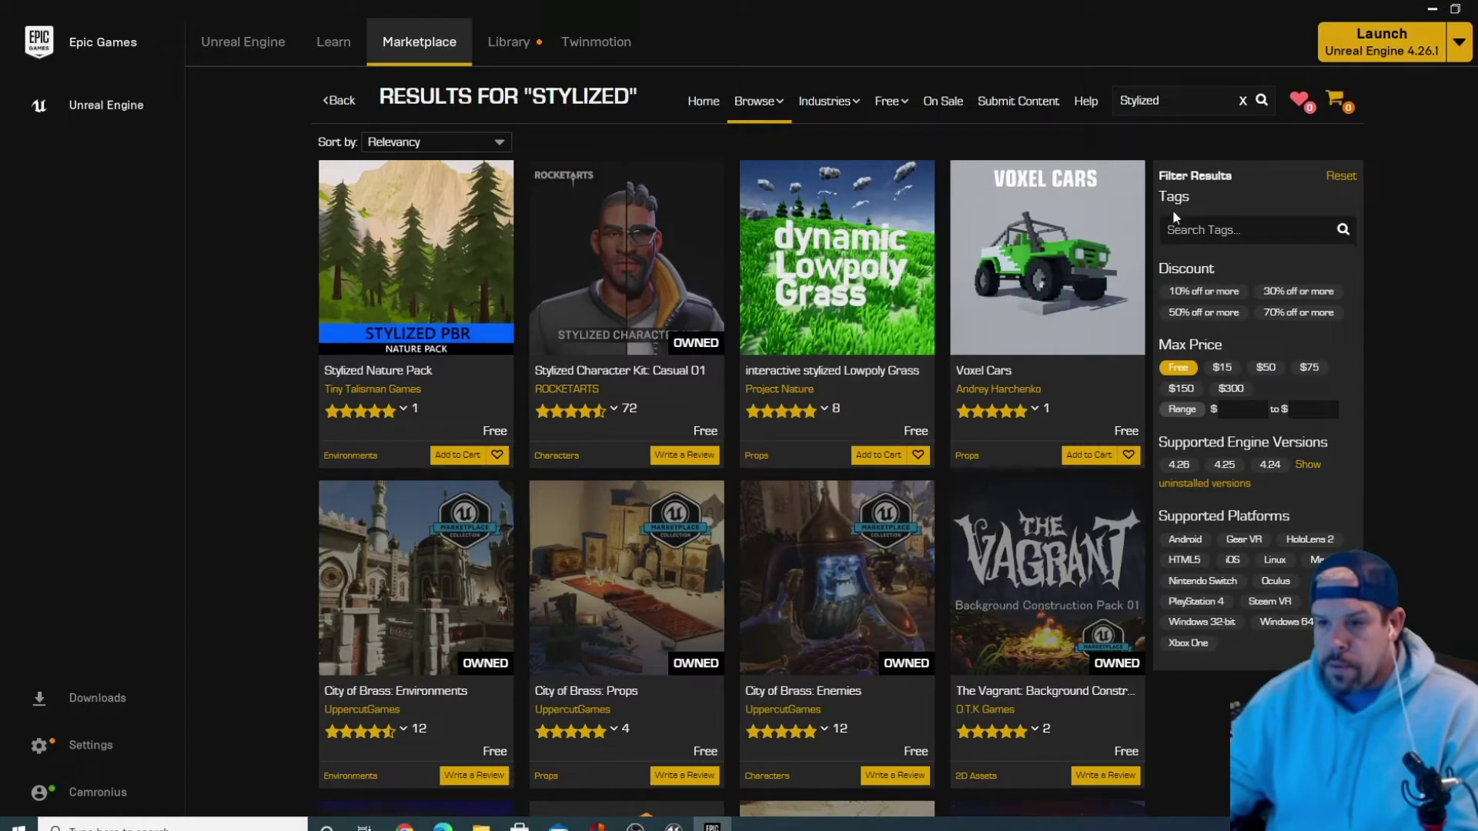
click(1190, 231)
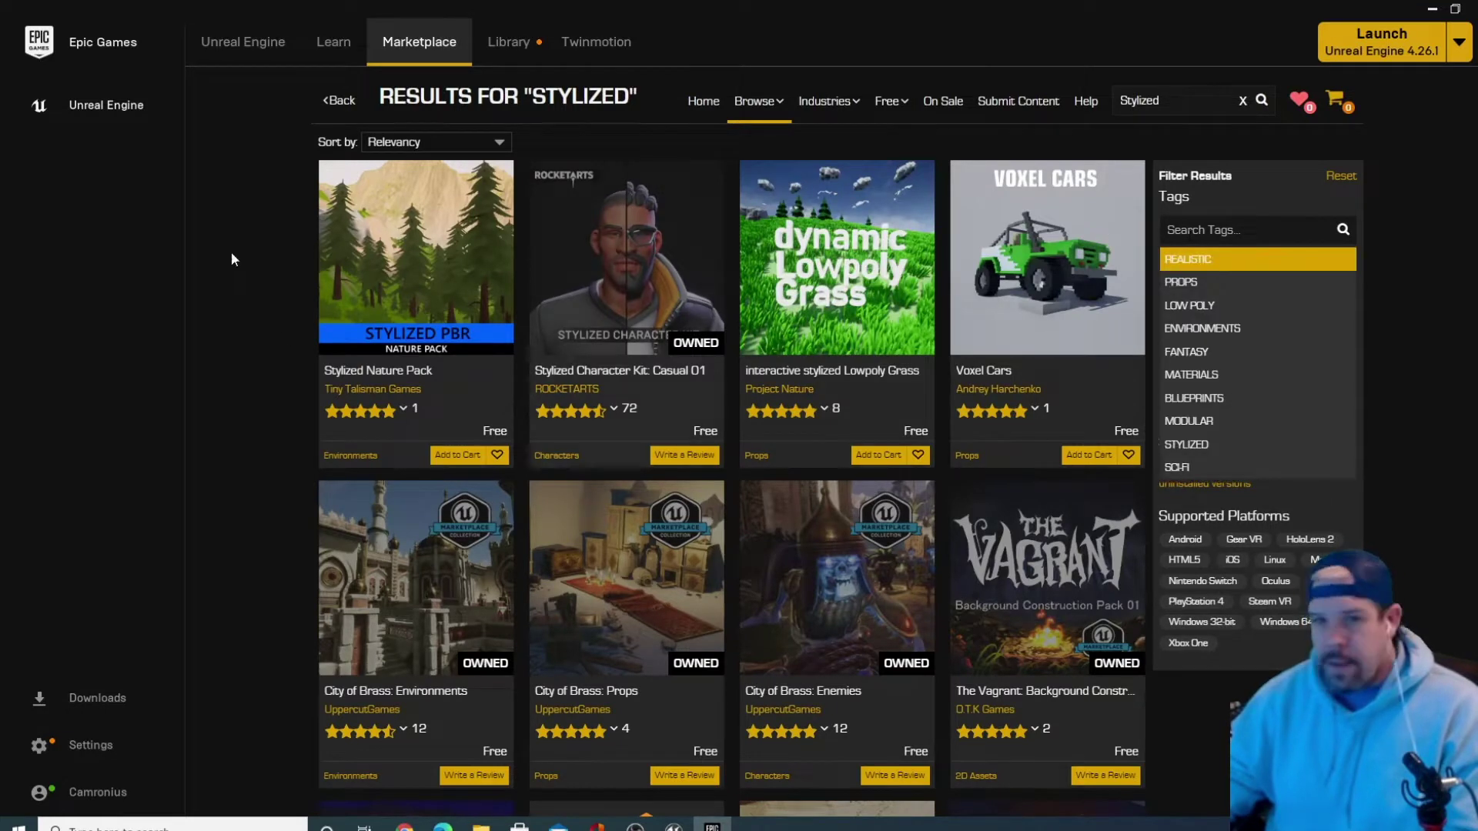
click(674, 825)
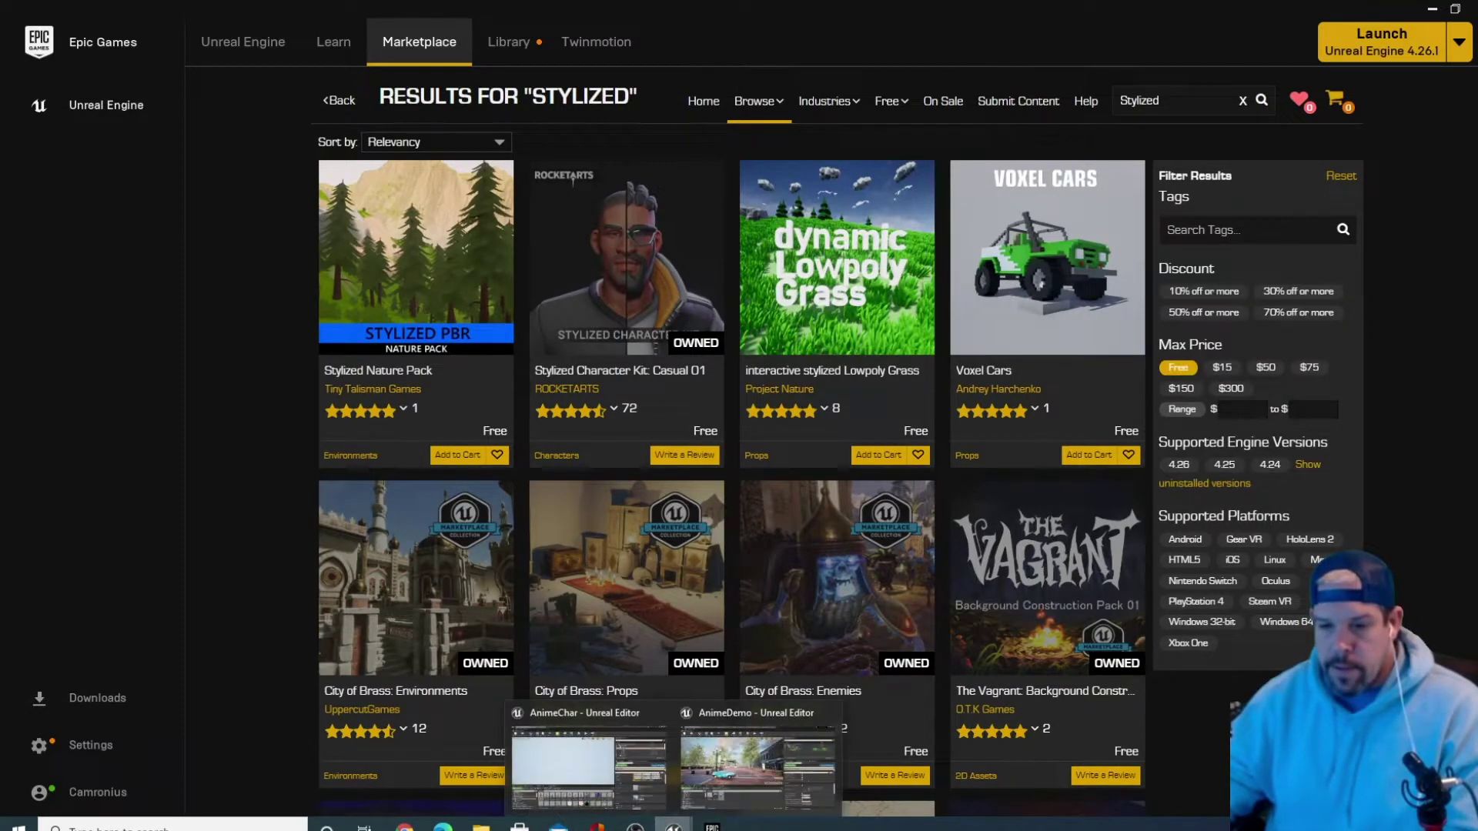
click(759, 766)
scroll(119, 731, up, 3)
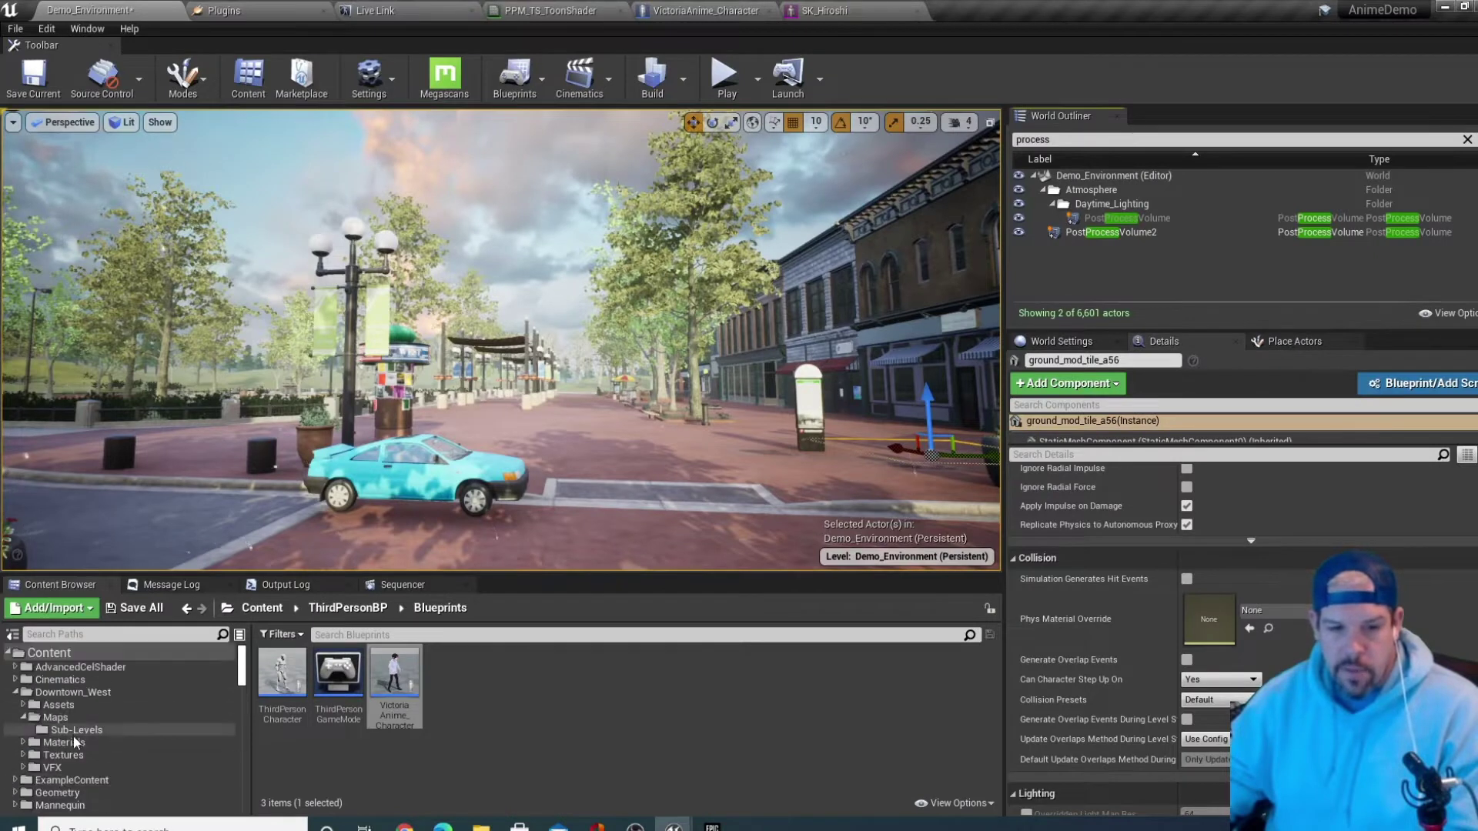
click(15, 692)
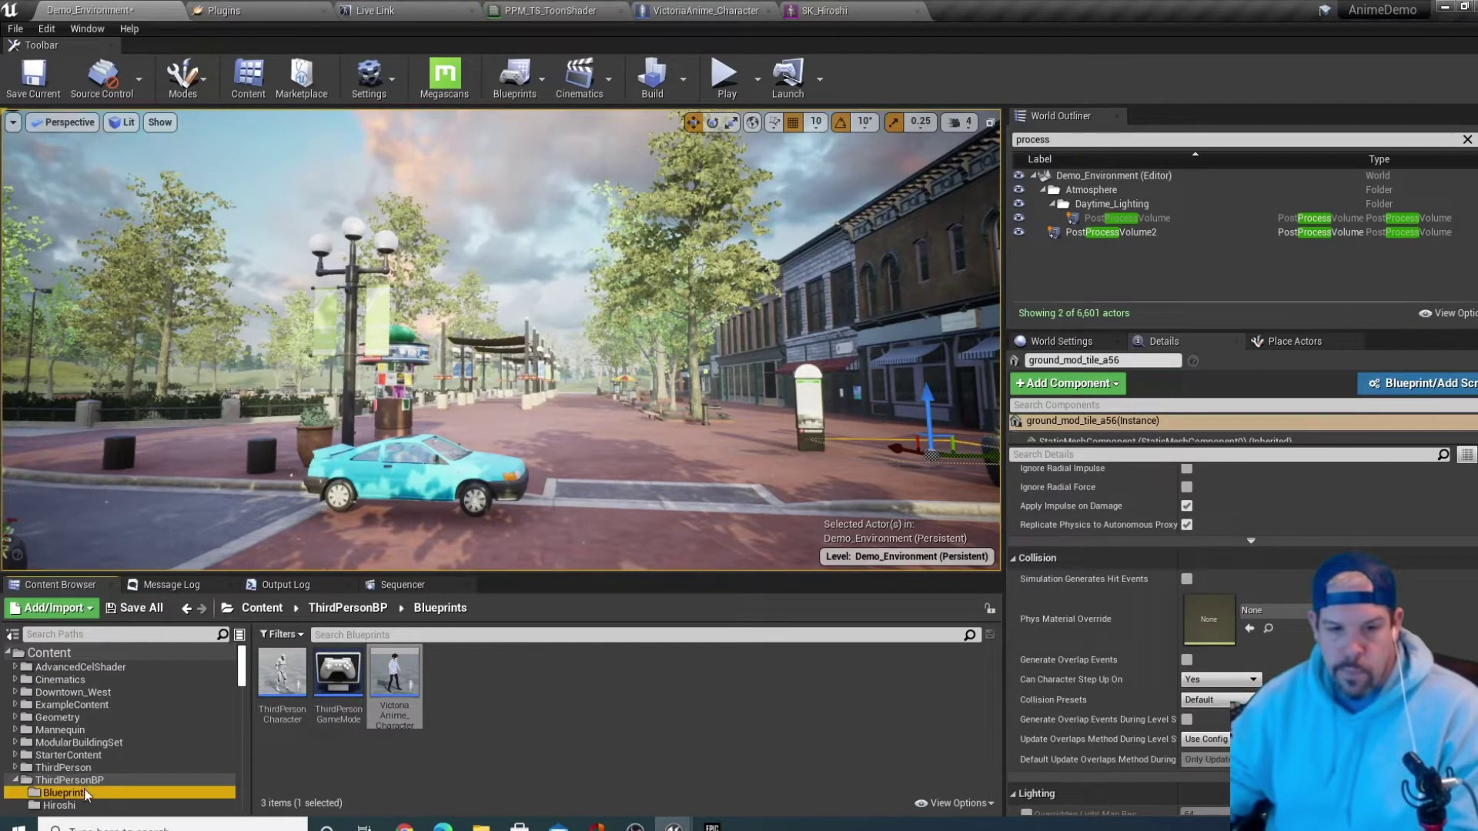
scroll(27, 697, down, 3)
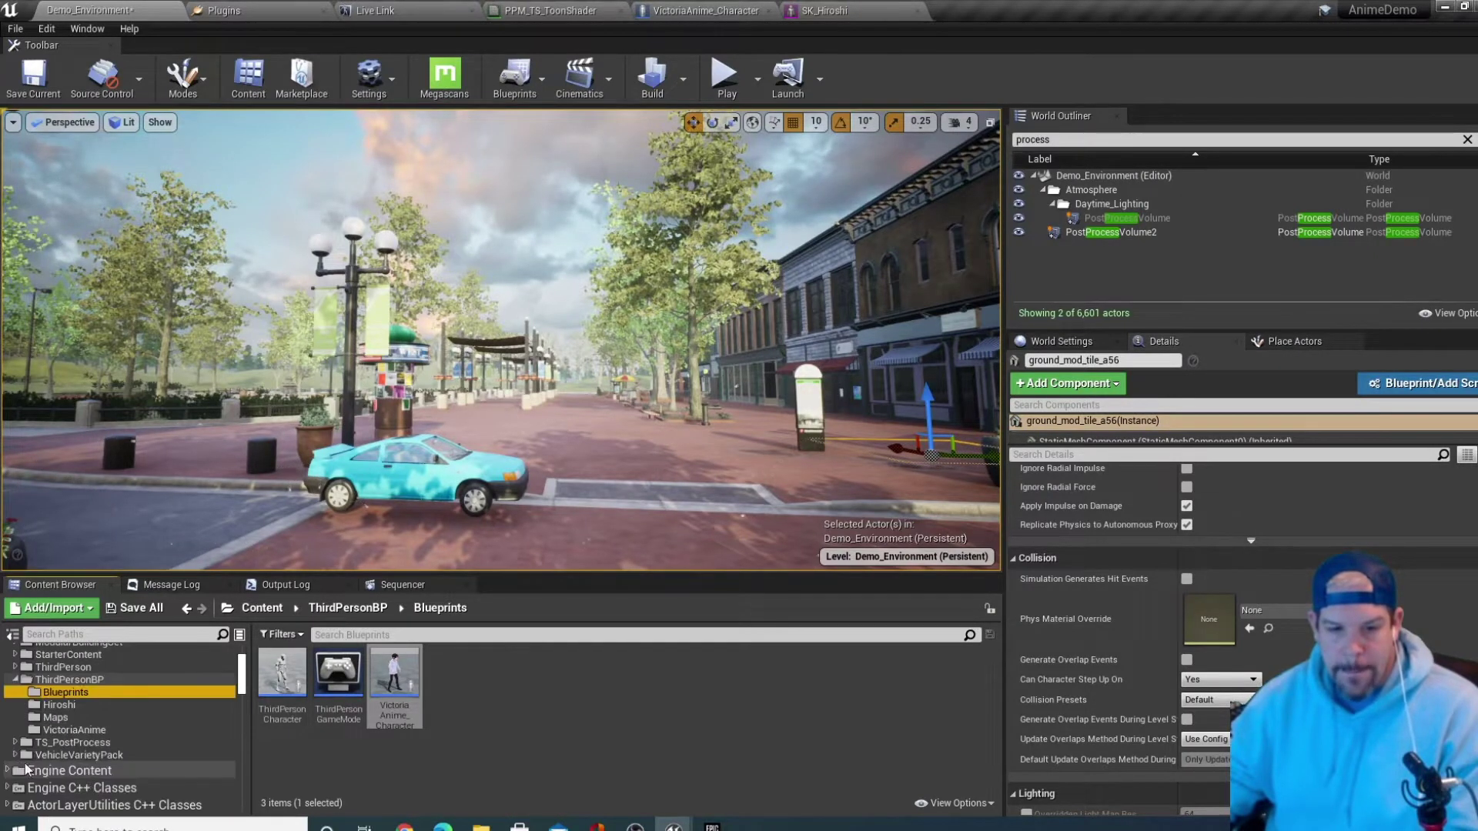
click(63, 744)
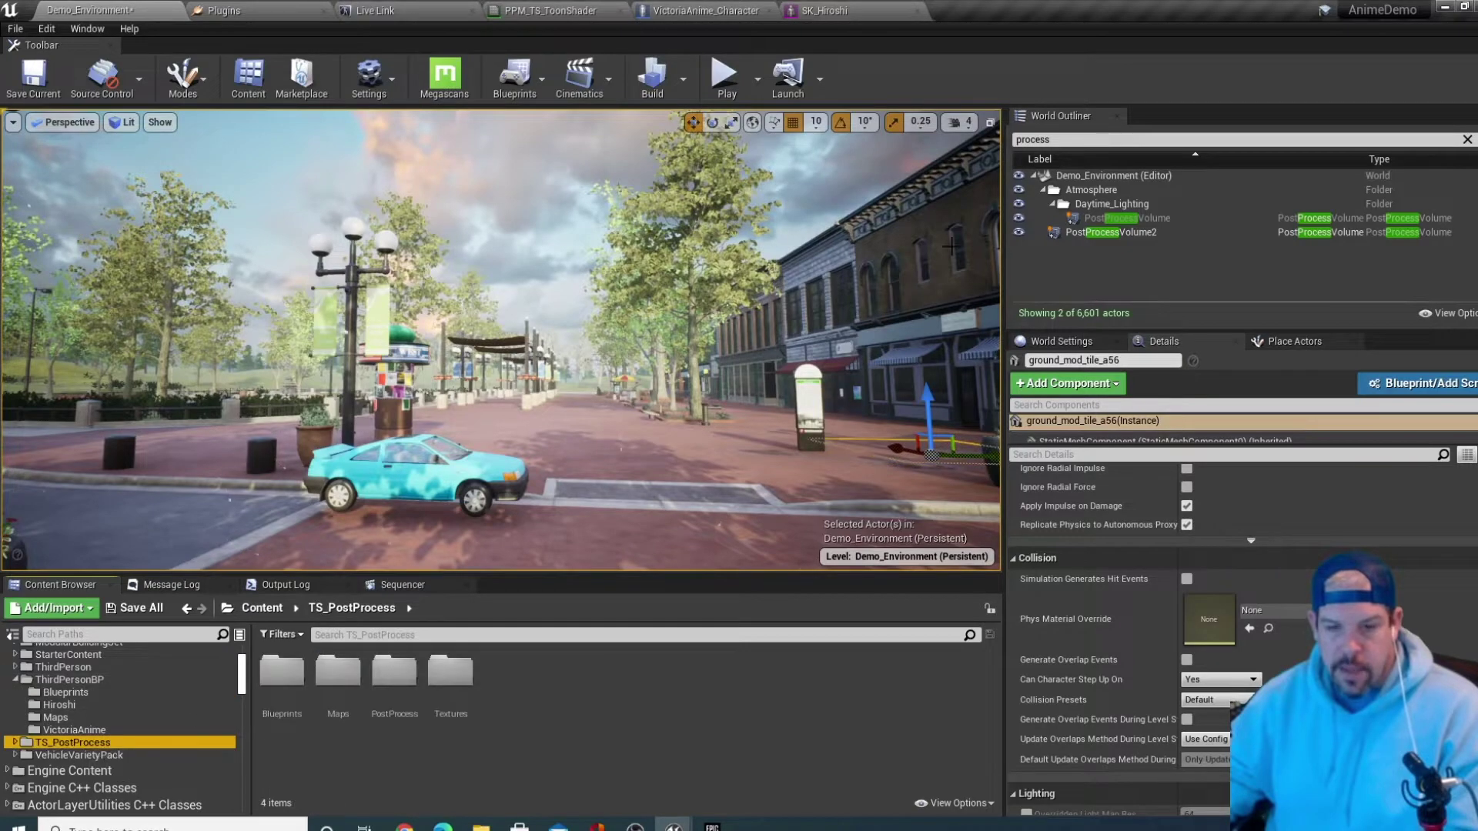
Switch back to the Epic Games Launcher and search the Marketplace for "ts post process"
click(1446, 6)
drag(1184, 101, 972, 76)
text(ts post )
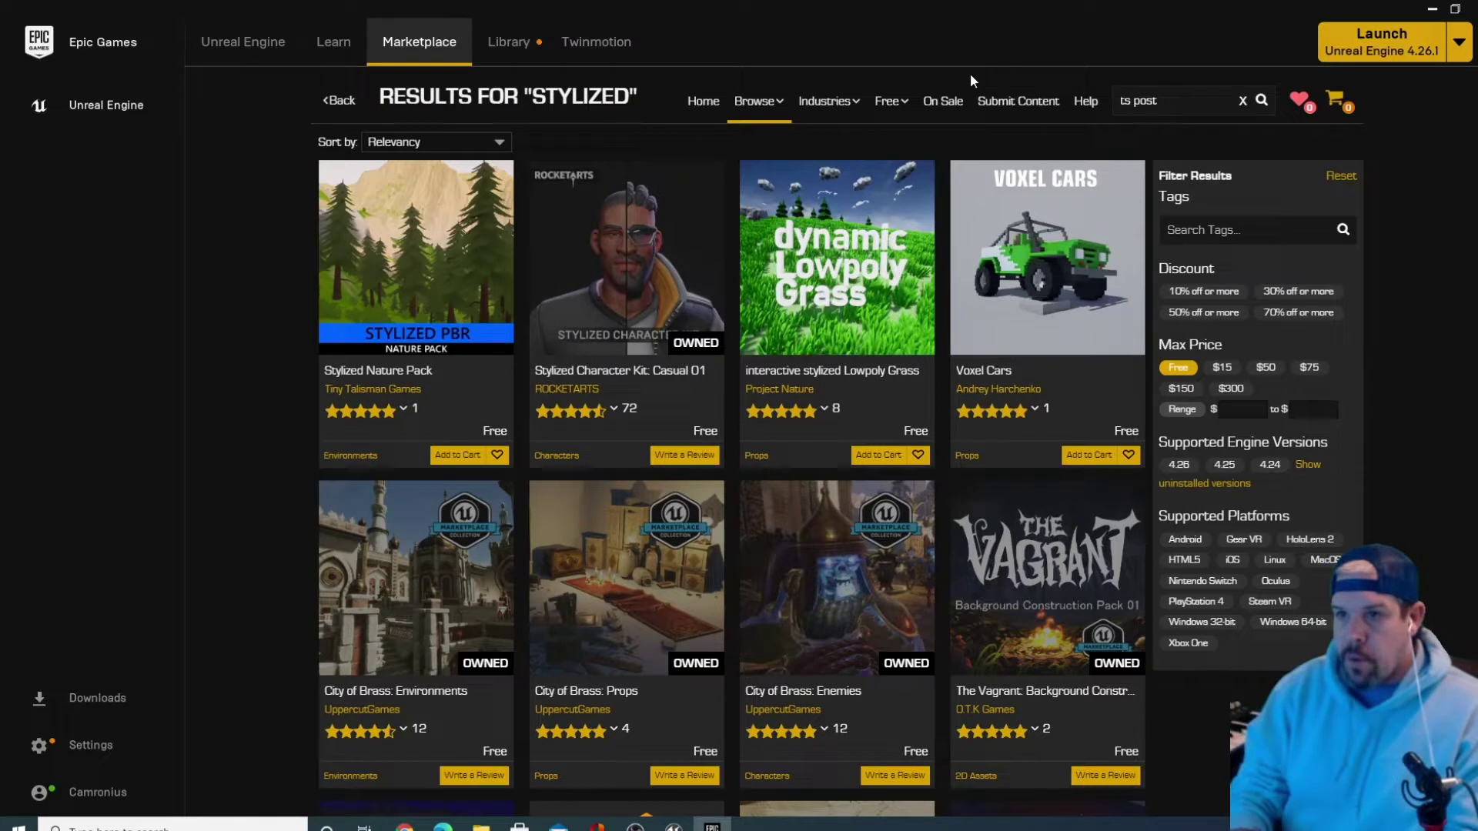
text( p)
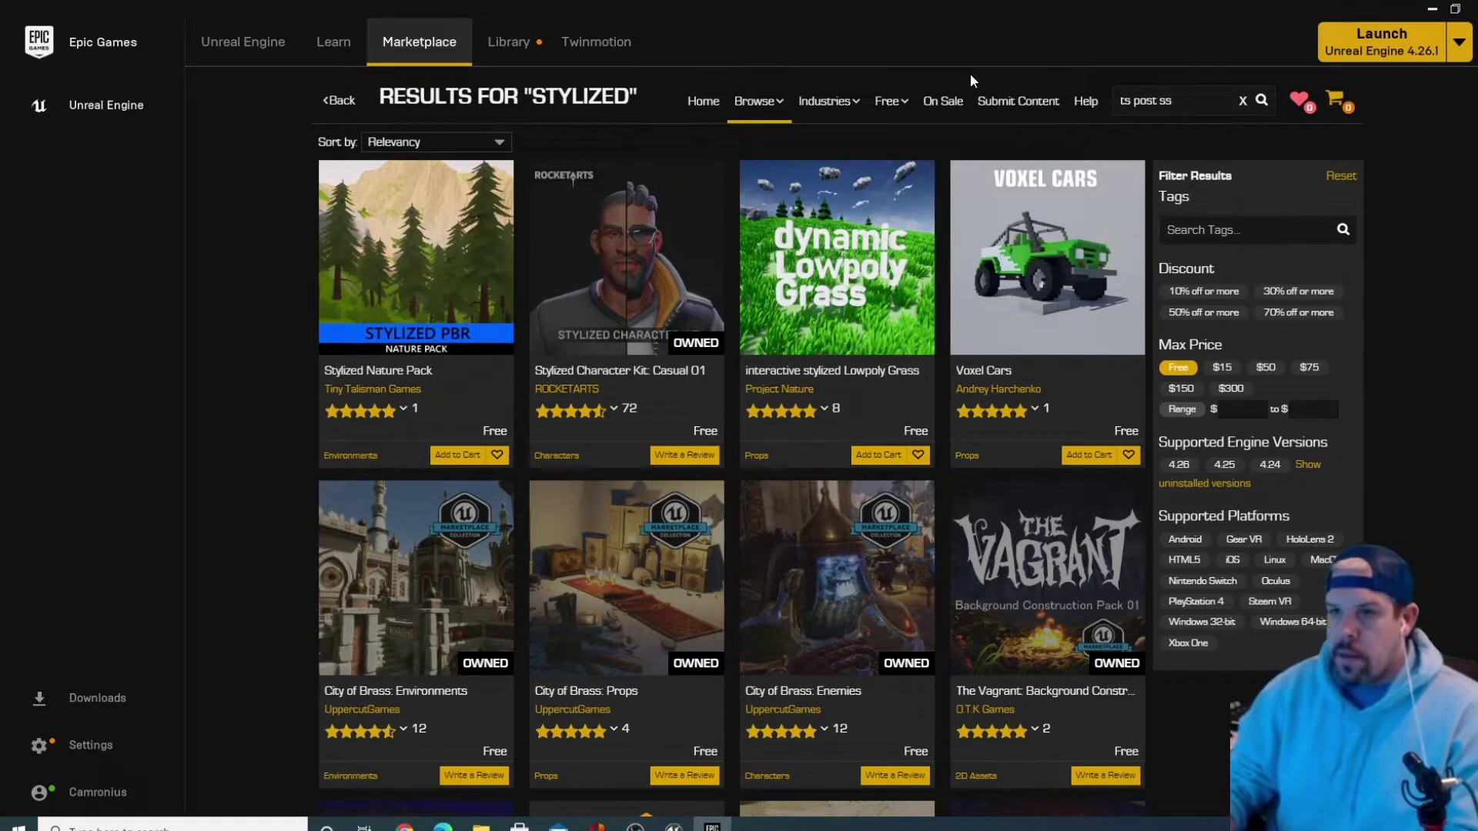
text(rocess)
key(Return)
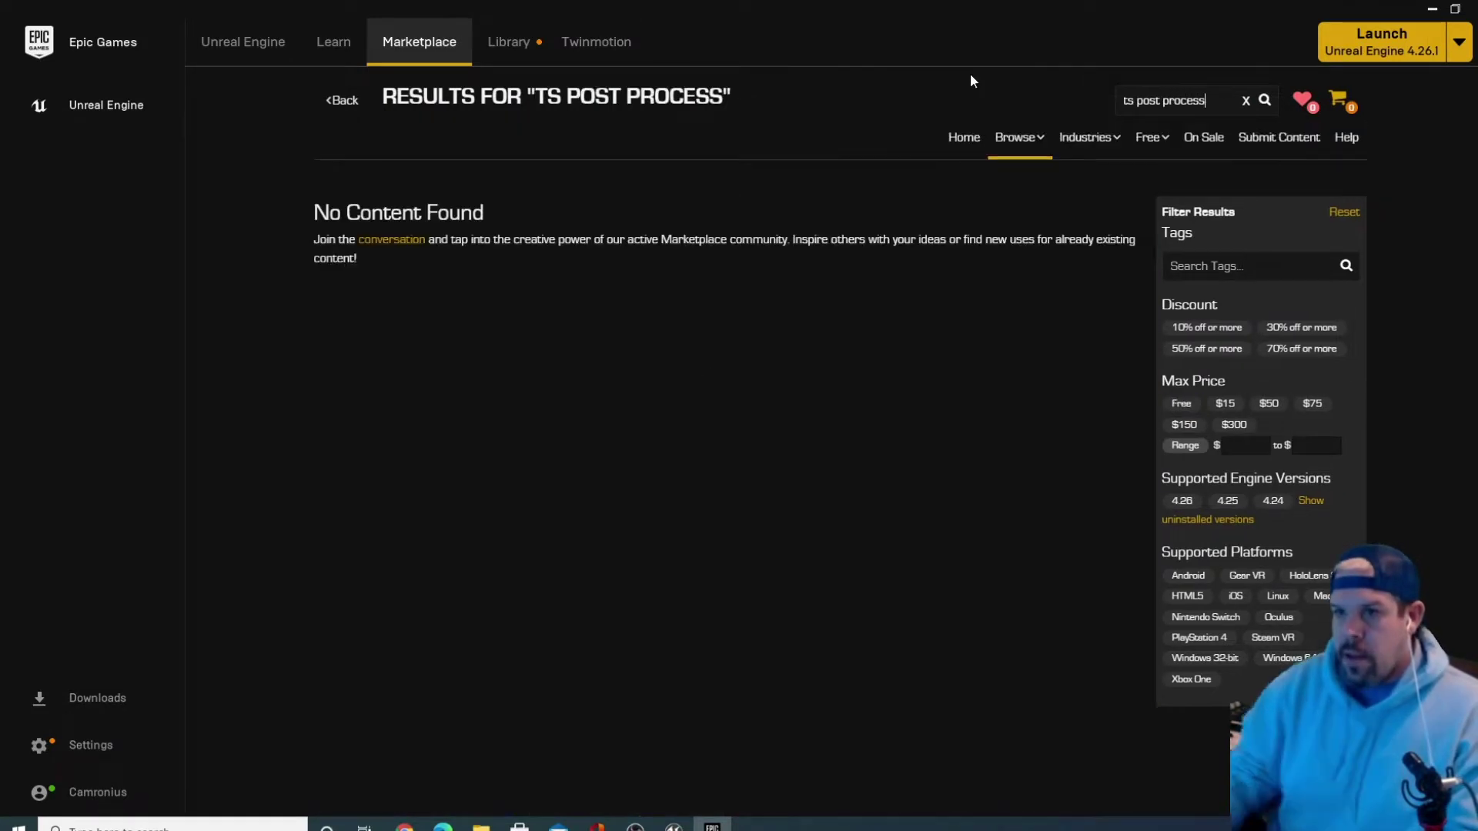
Find the Post Process Shader Pack among the owned library assets and open its product page
click(508, 42)
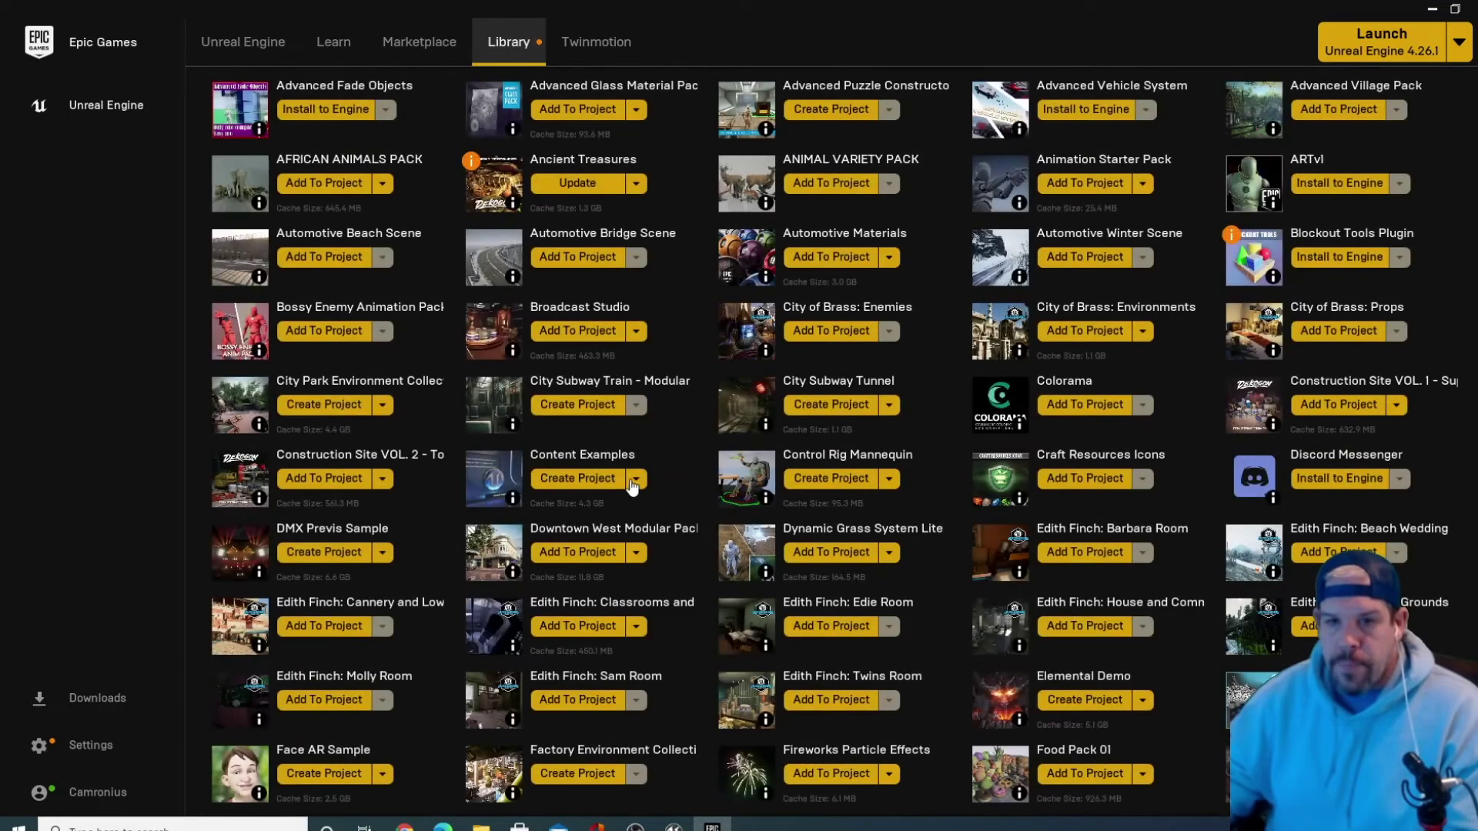
scroll(614, 483, down, 20)
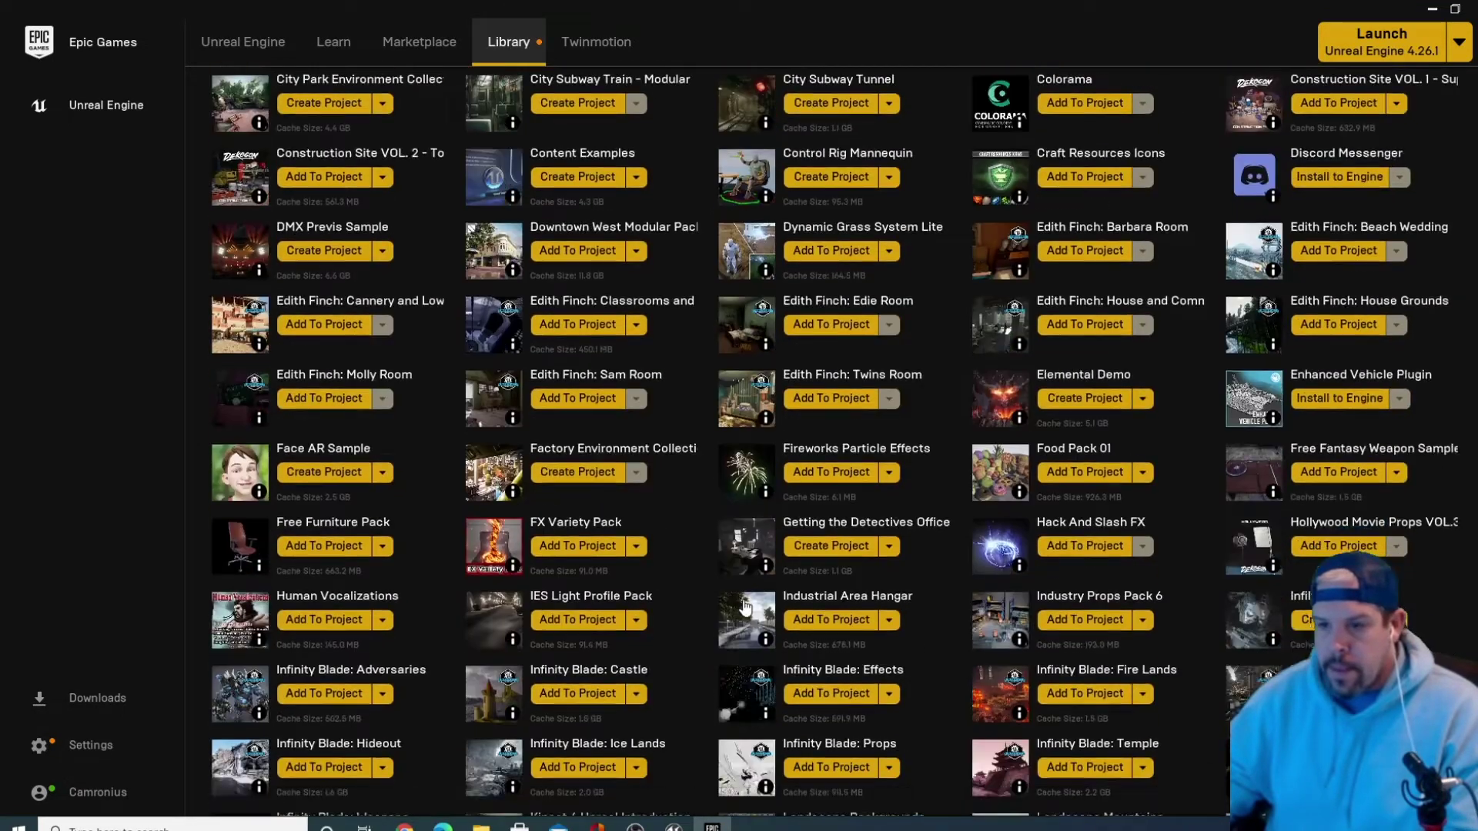
scroll(784, 641, down, 7)
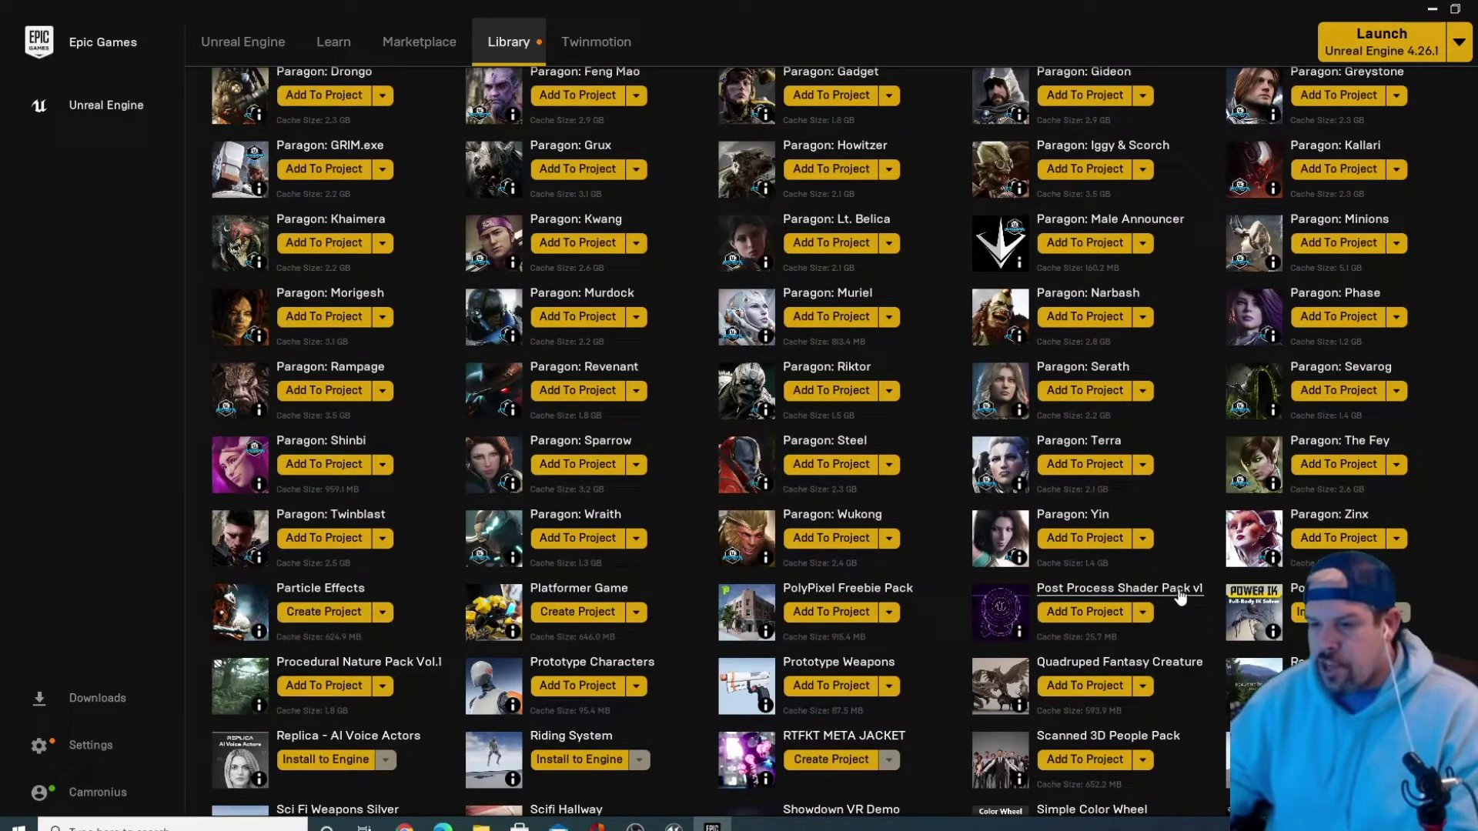
click(1097, 589)
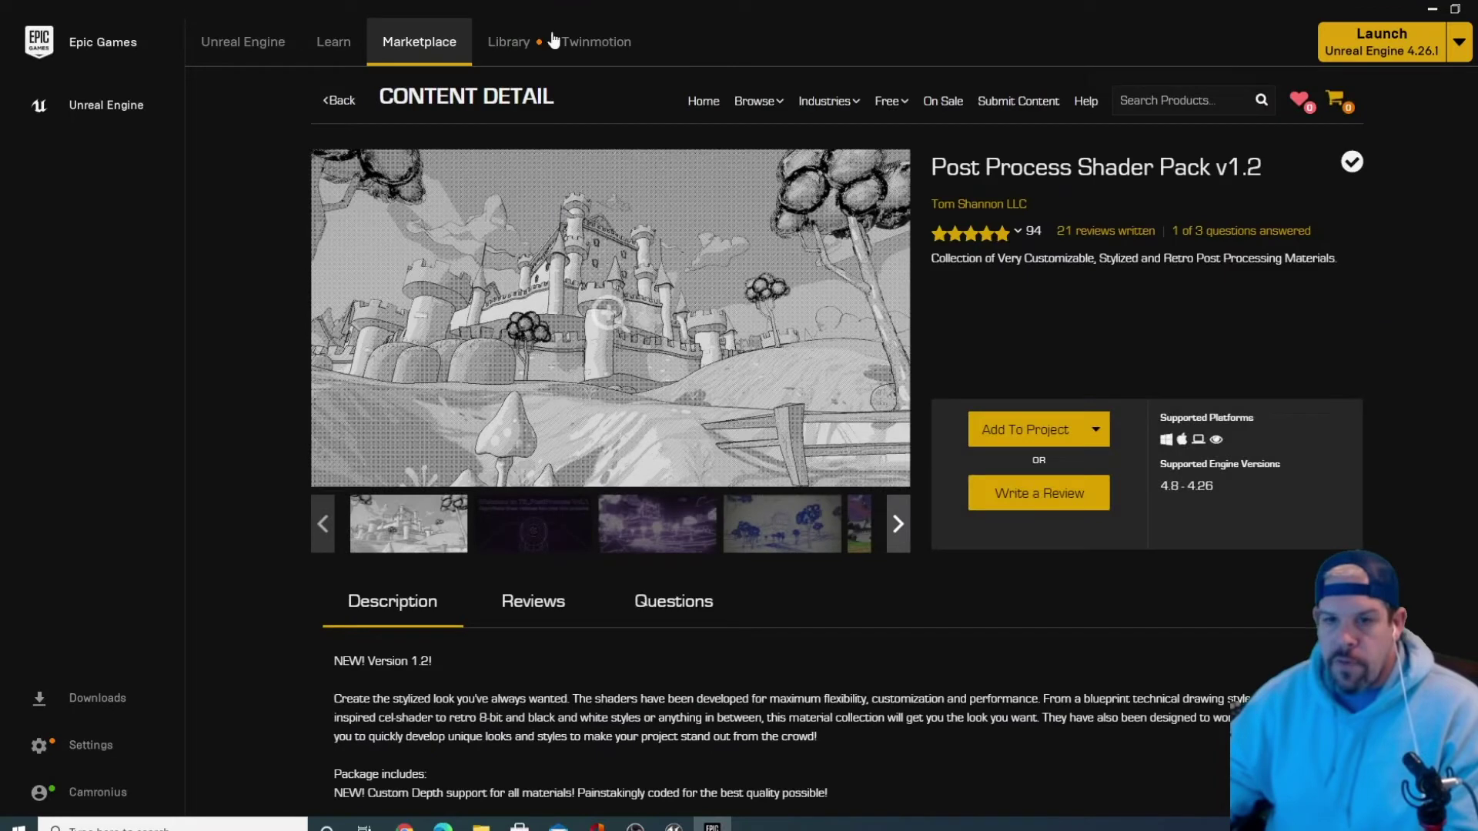
Examine the preview images of Post Process Shader Pack v1.2 to compare its stylized looks
click(656, 531)
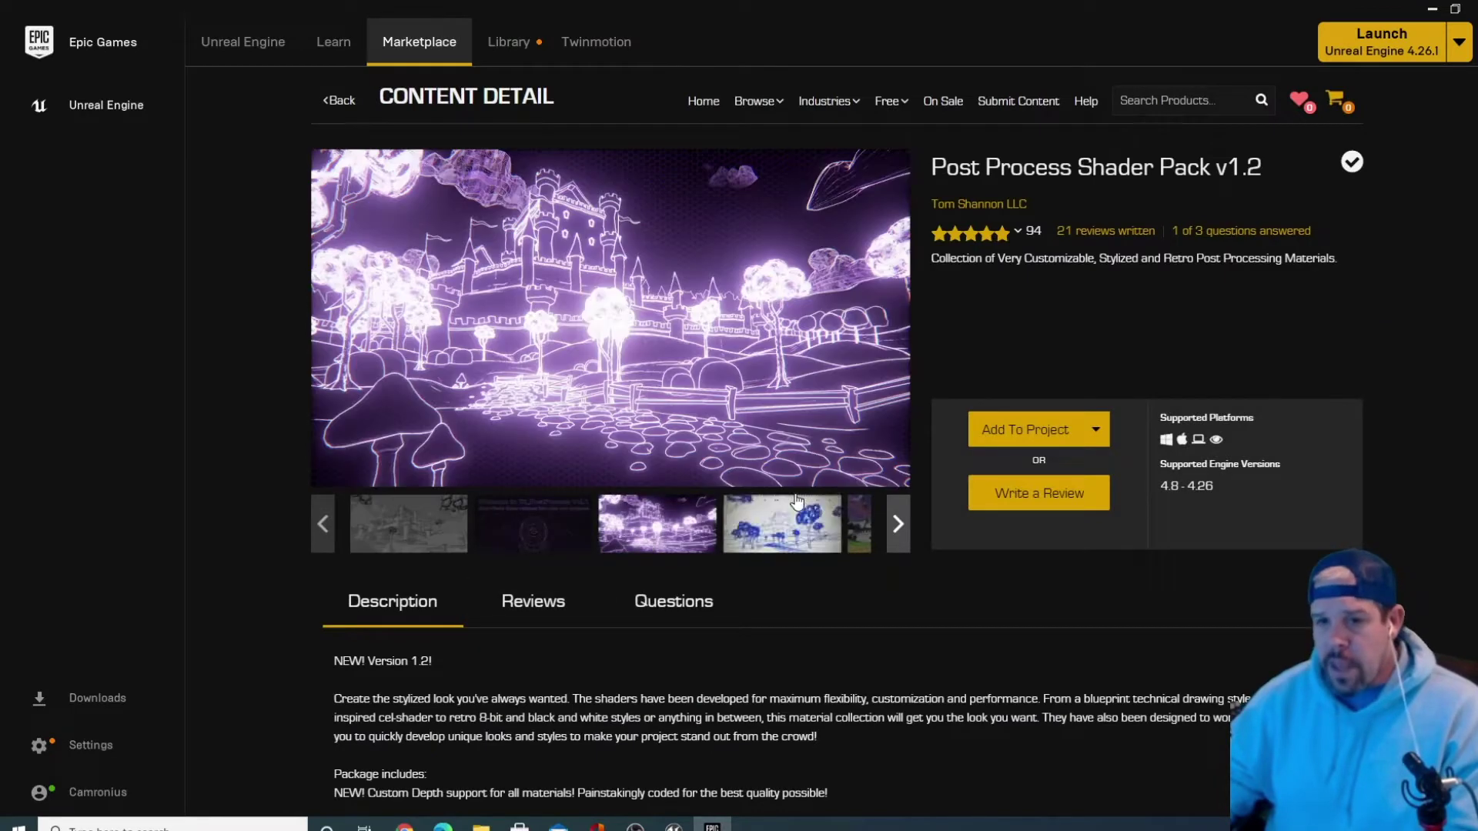
click(808, 543)
click(851, 531)
click(367, 547)
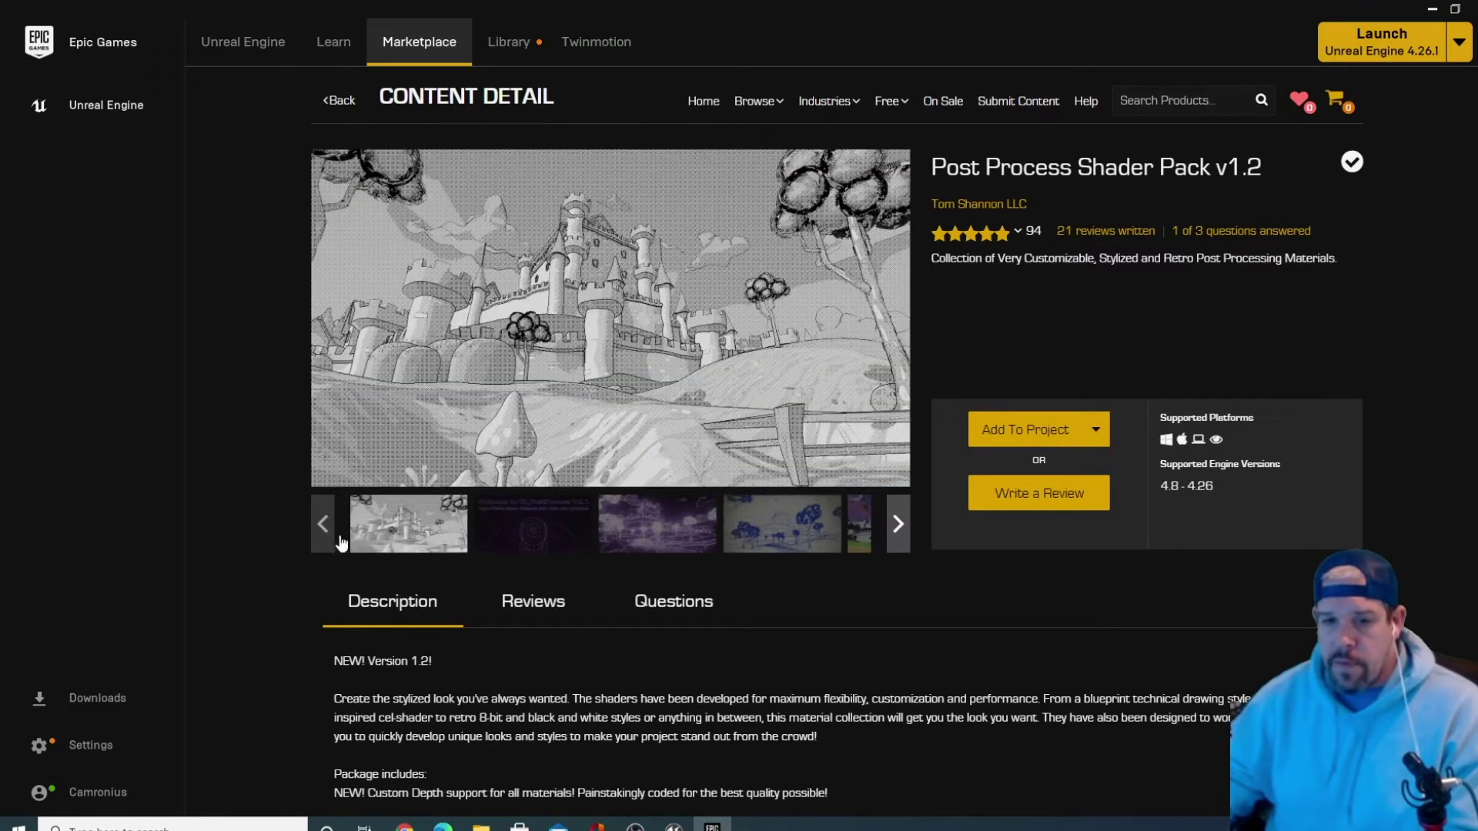
click(537, 531)
click(625, 528)
click(770, 525)
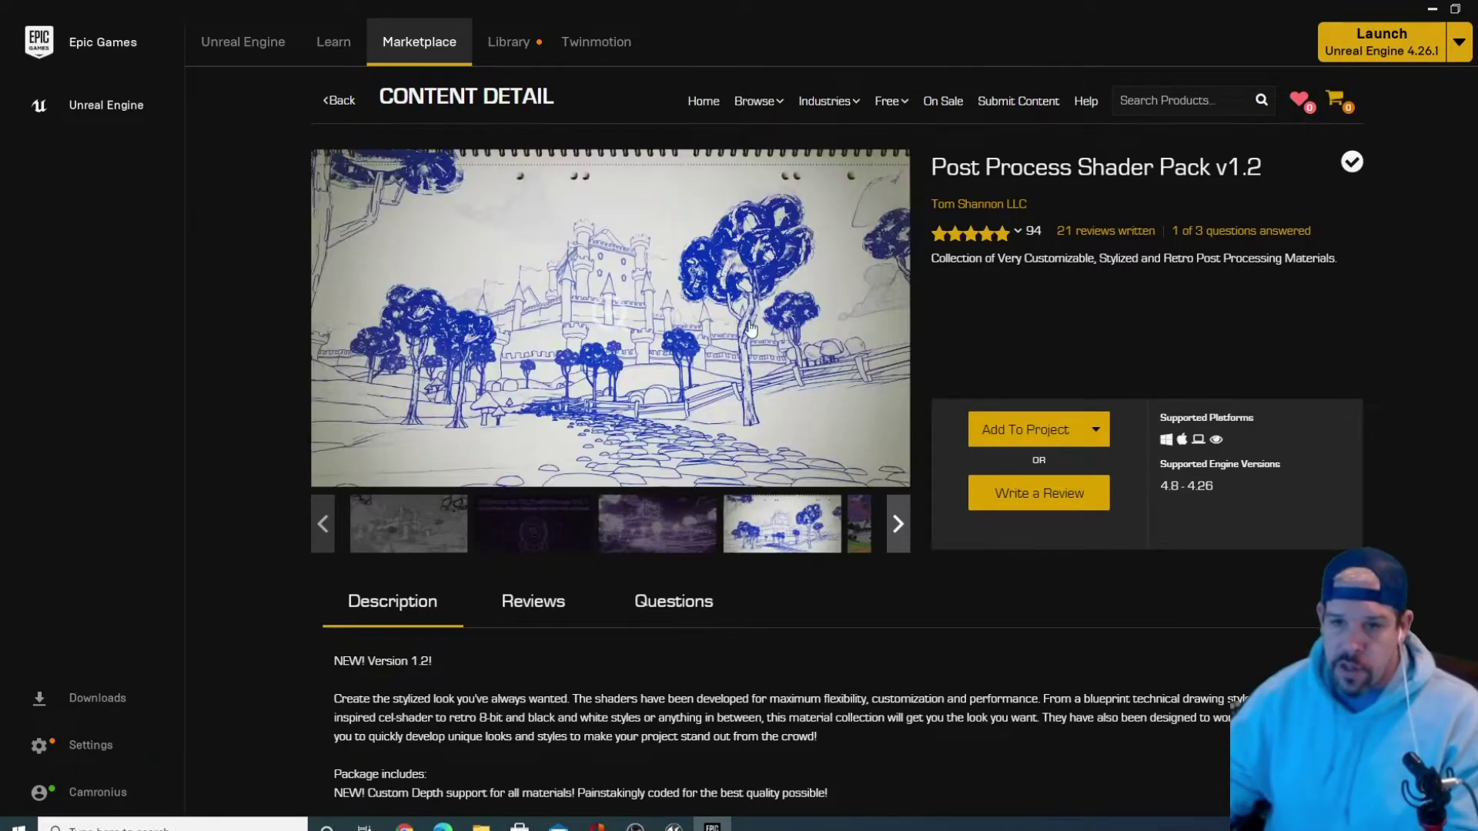
click(710, 533)
click(859, 530)
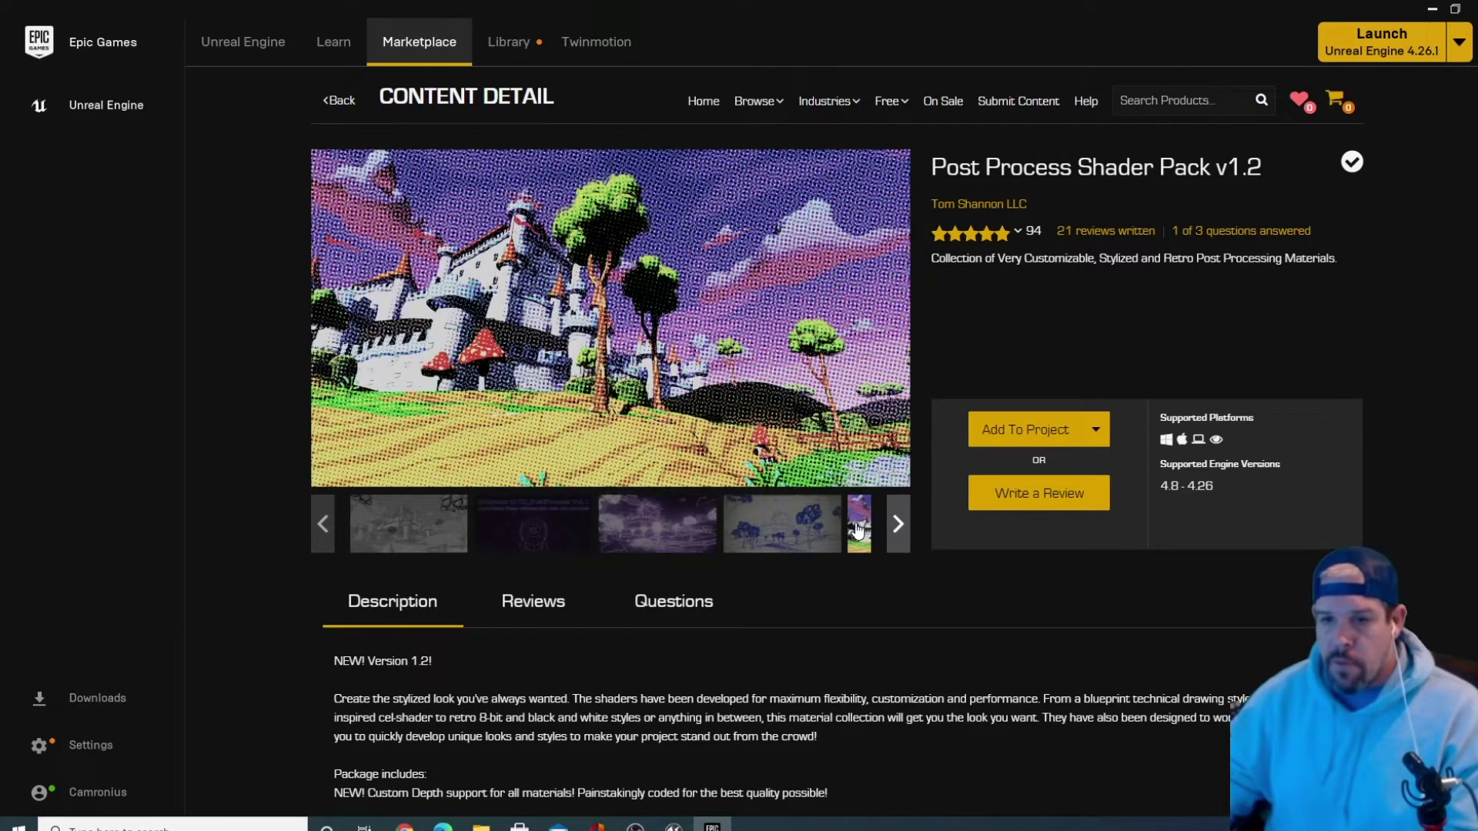
Add Post Process Shader Pack v1.2 to the 4.26 AnimeChar project
click(1096, 431)
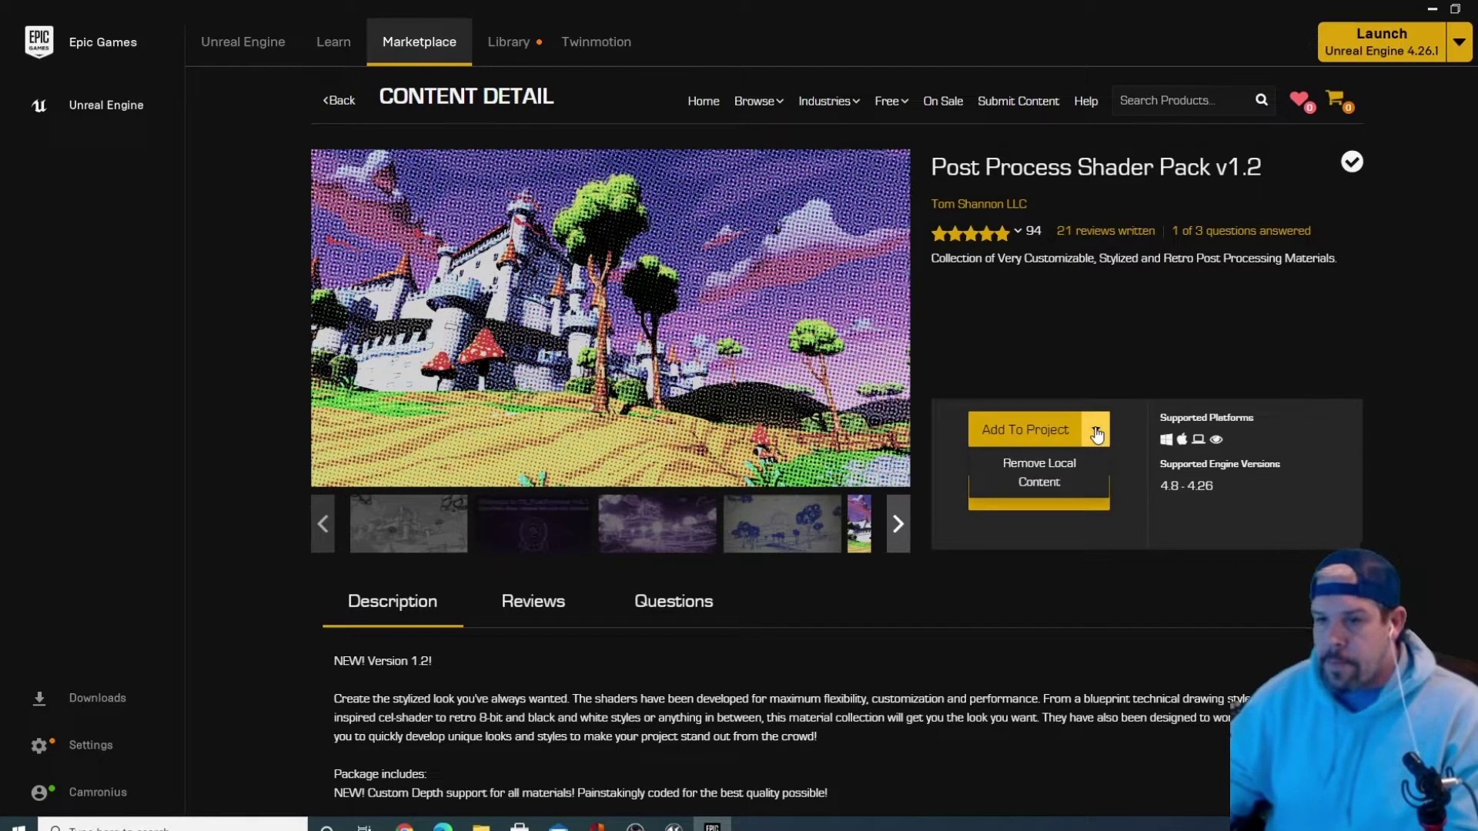
click(1035, 436)
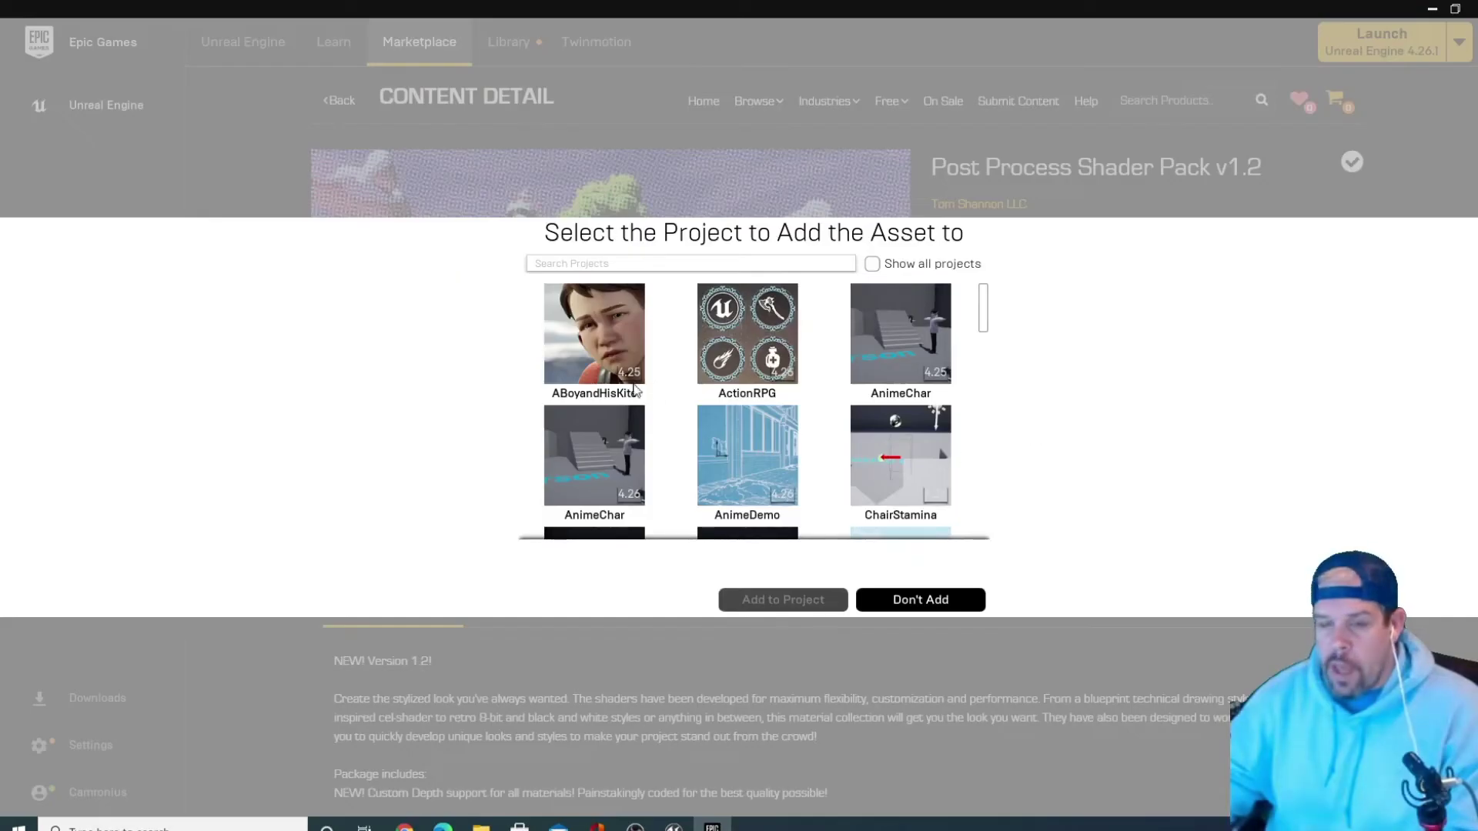
click(581, 462)
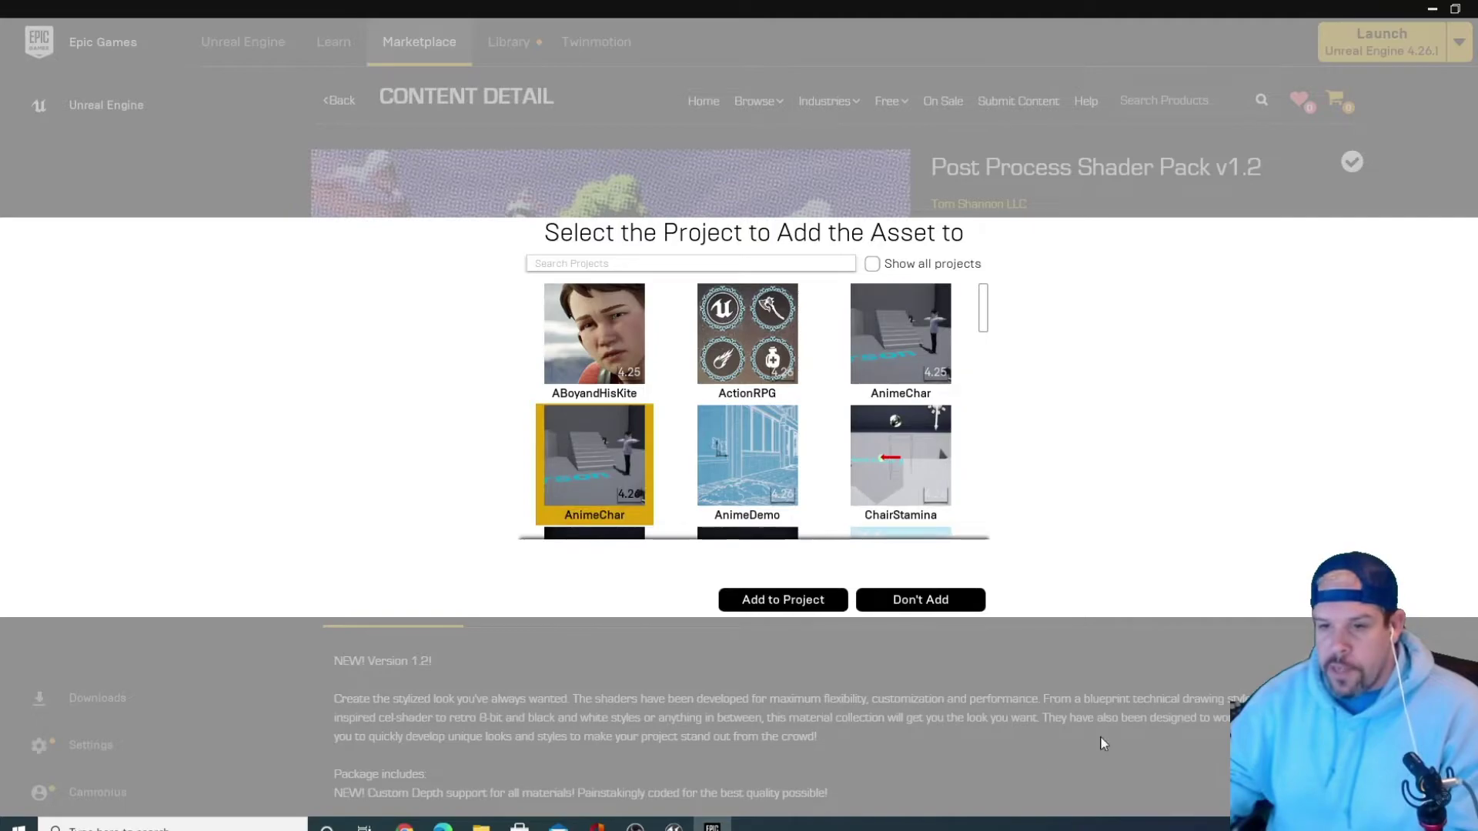
click(807, 599)
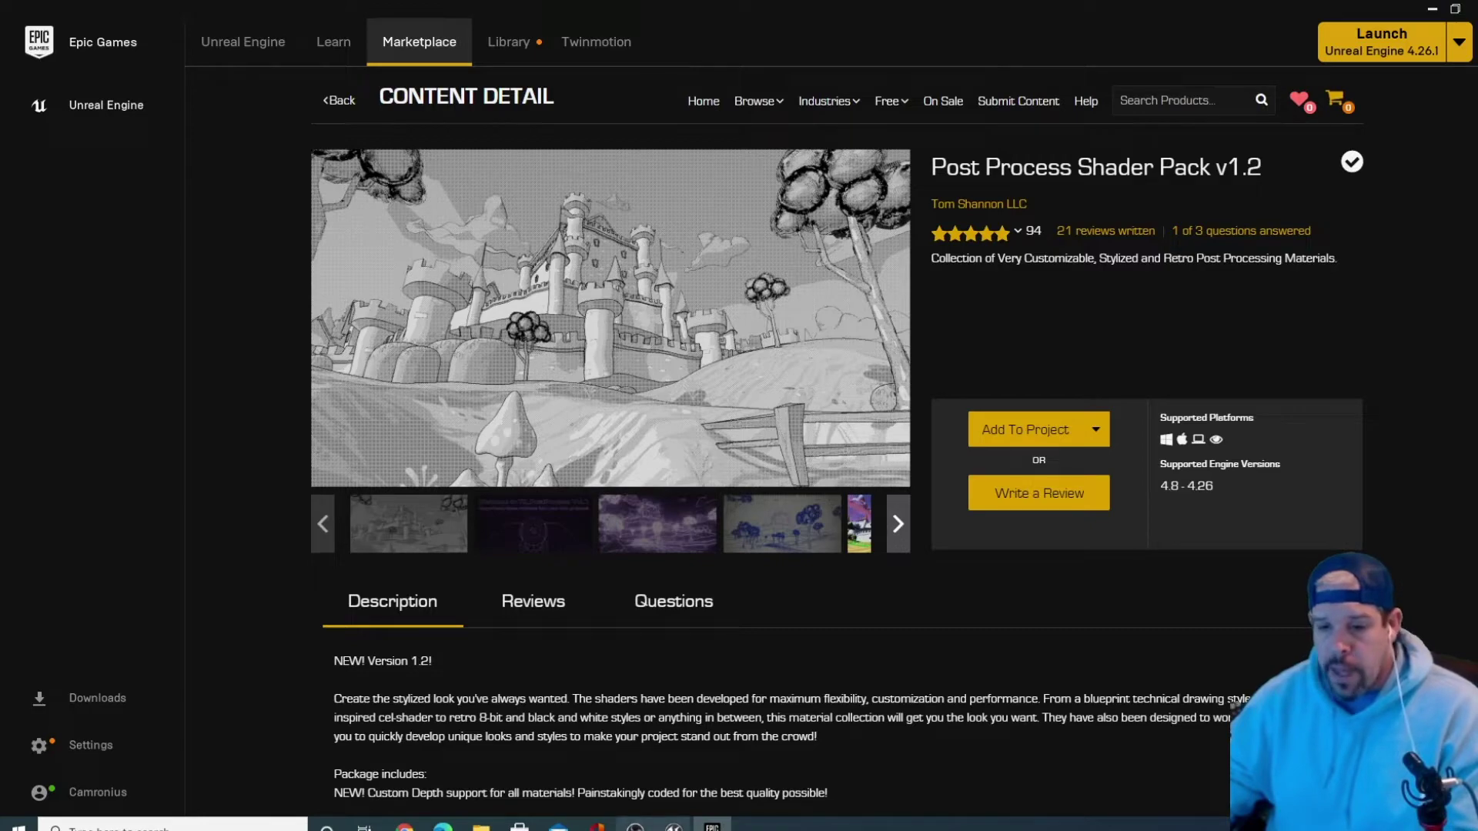
Switch to the AnimeDemo project in Unreal Editor, collapse the ThirdPersonBP folder and open the ModularBuildingSet folder
mouse_move(673, 826)
click(723, 784)
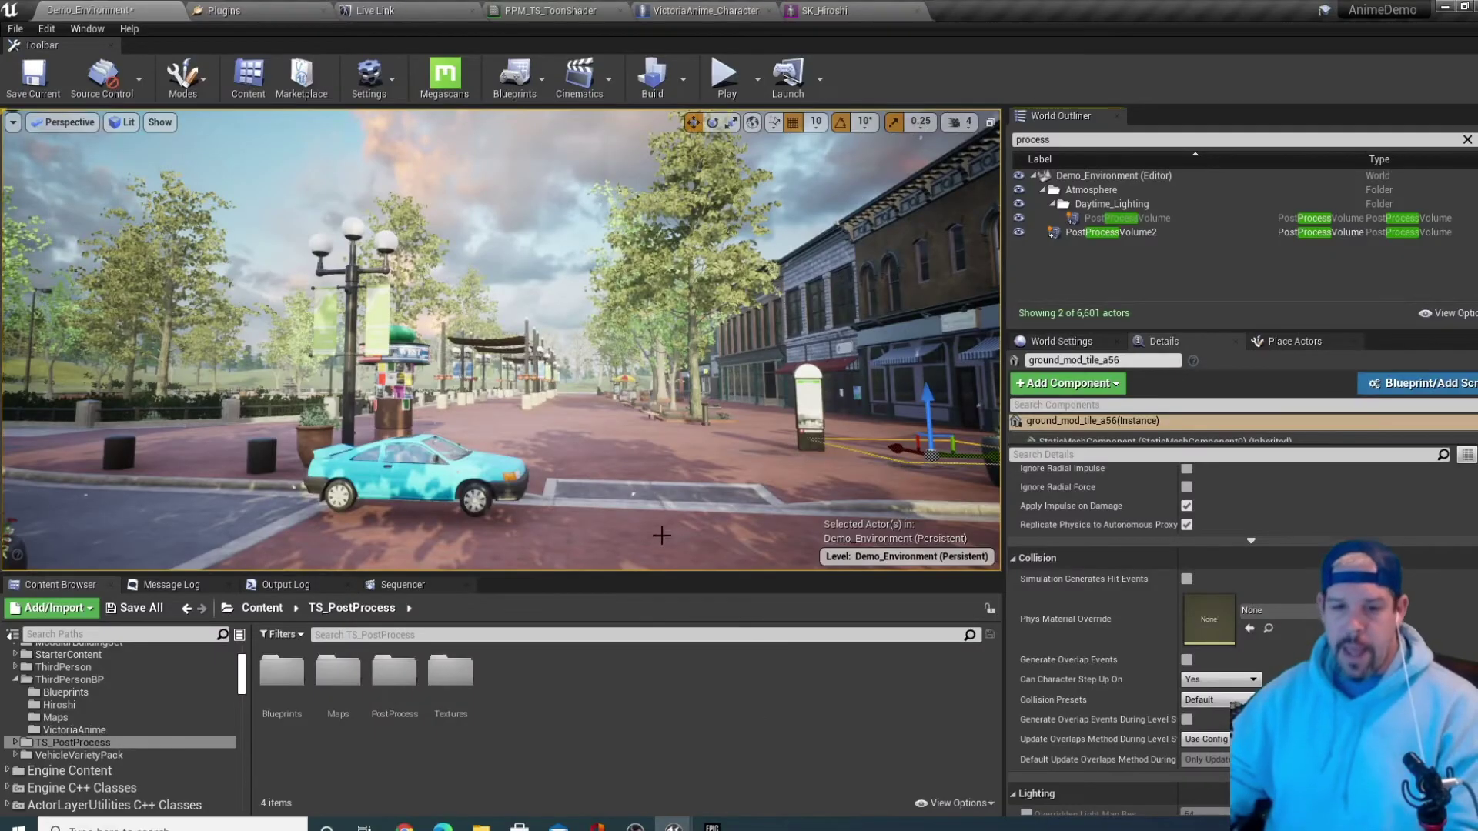
click(15, 679)
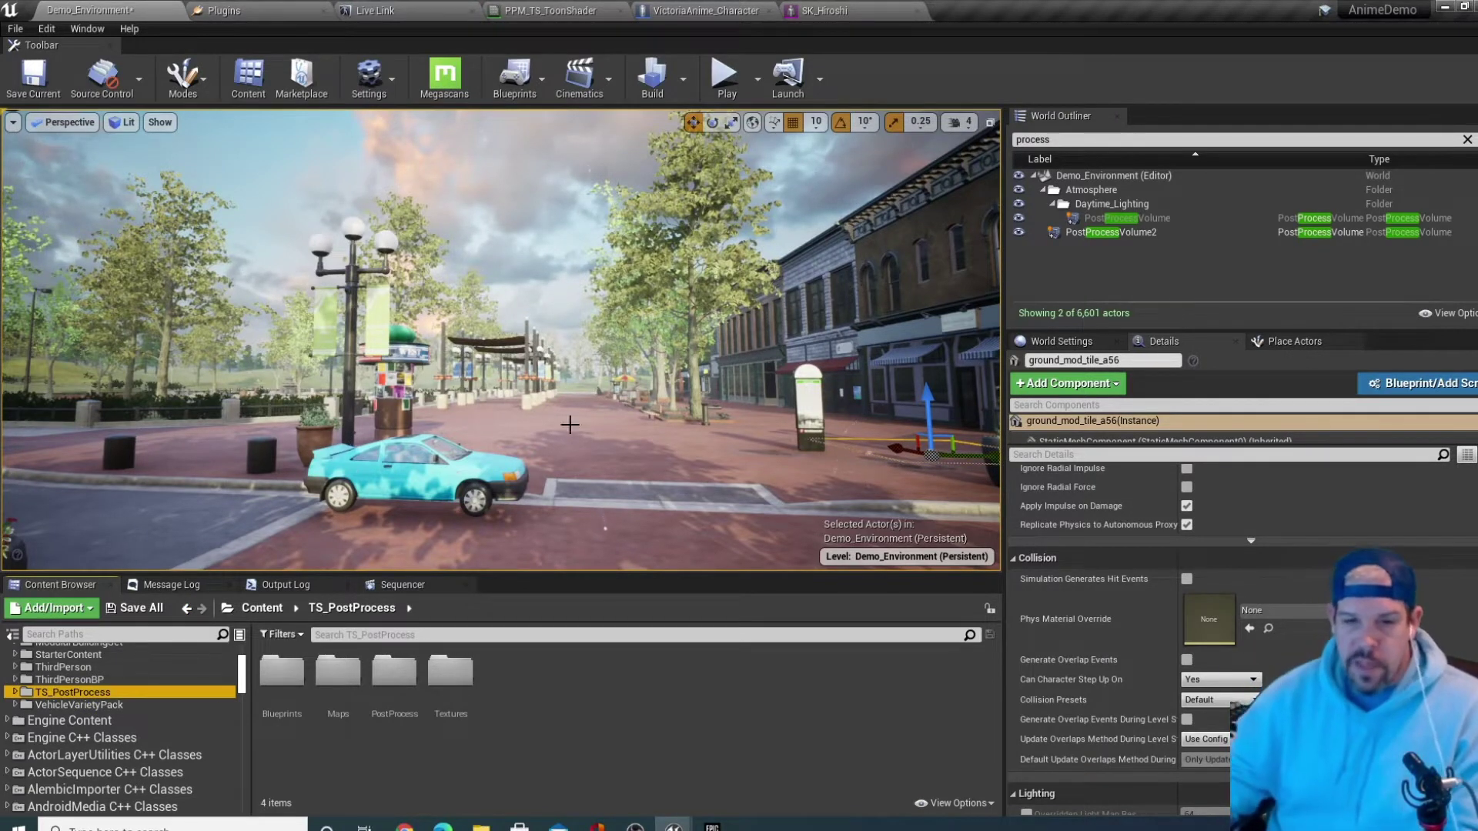
right_drag(633, 335, 808, 339)
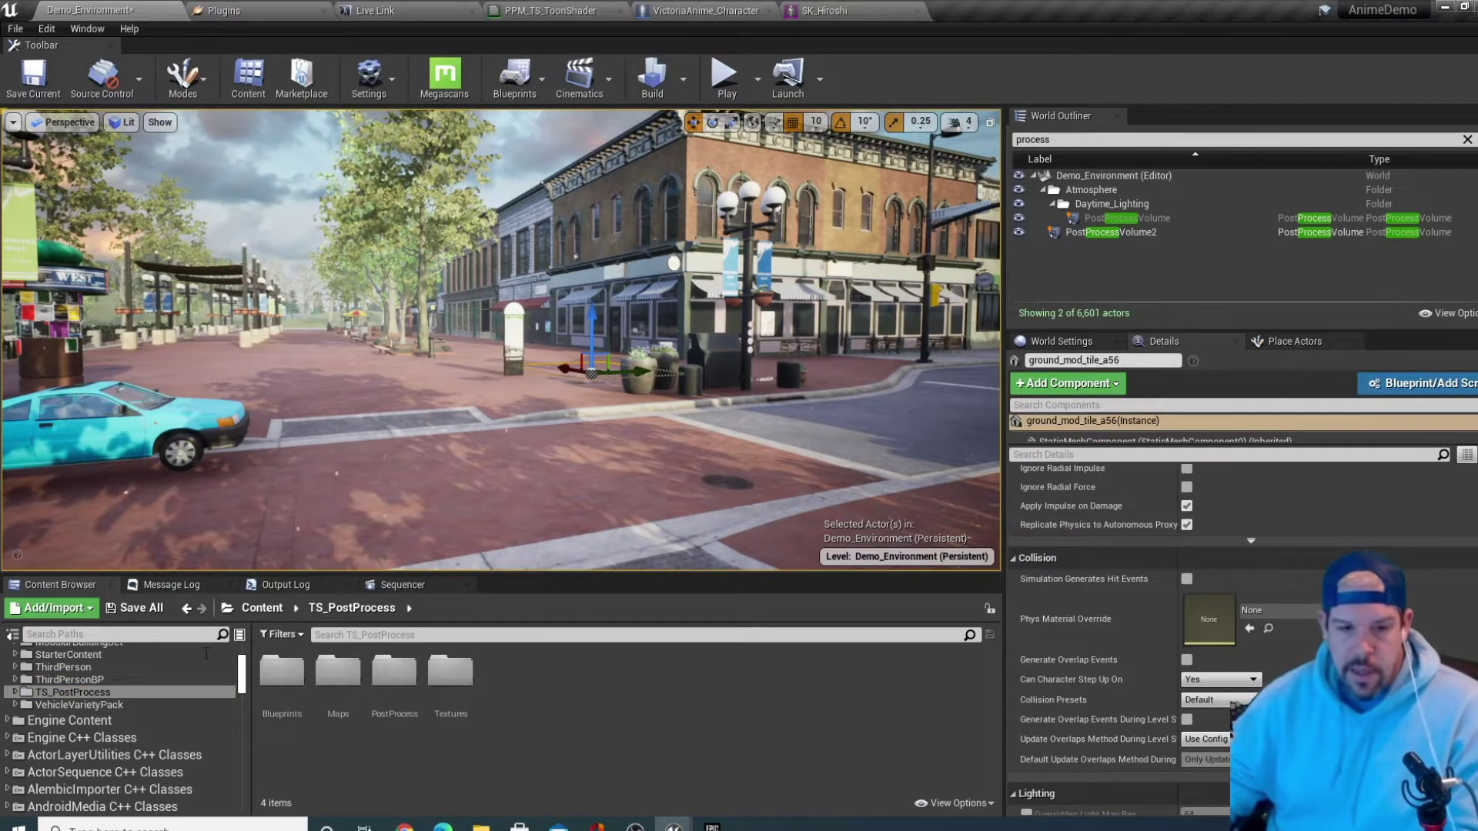
scroll(129, 722, up, 1)
scroll(128, 719, up, 1)
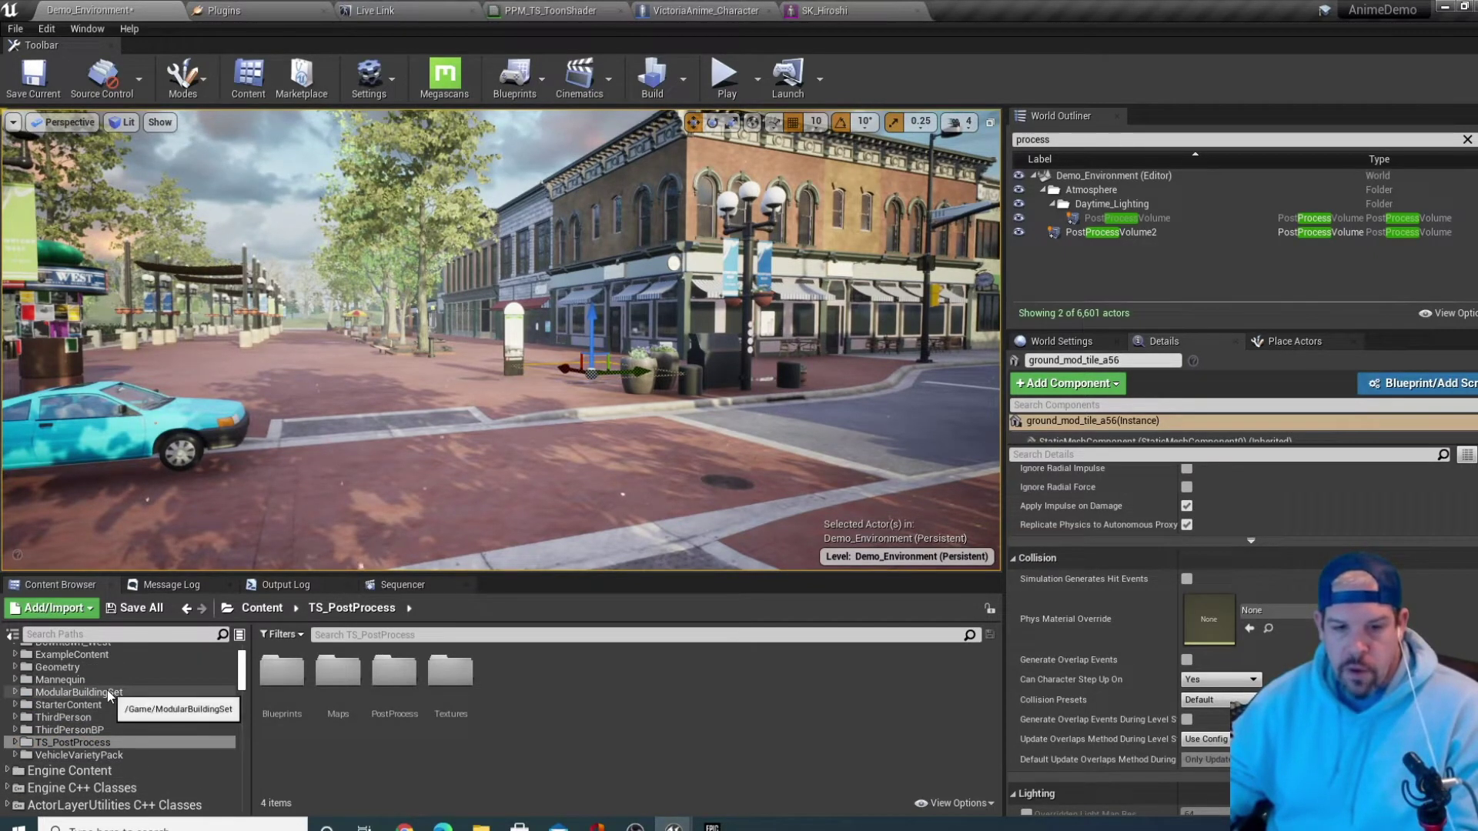
click(108, 691)
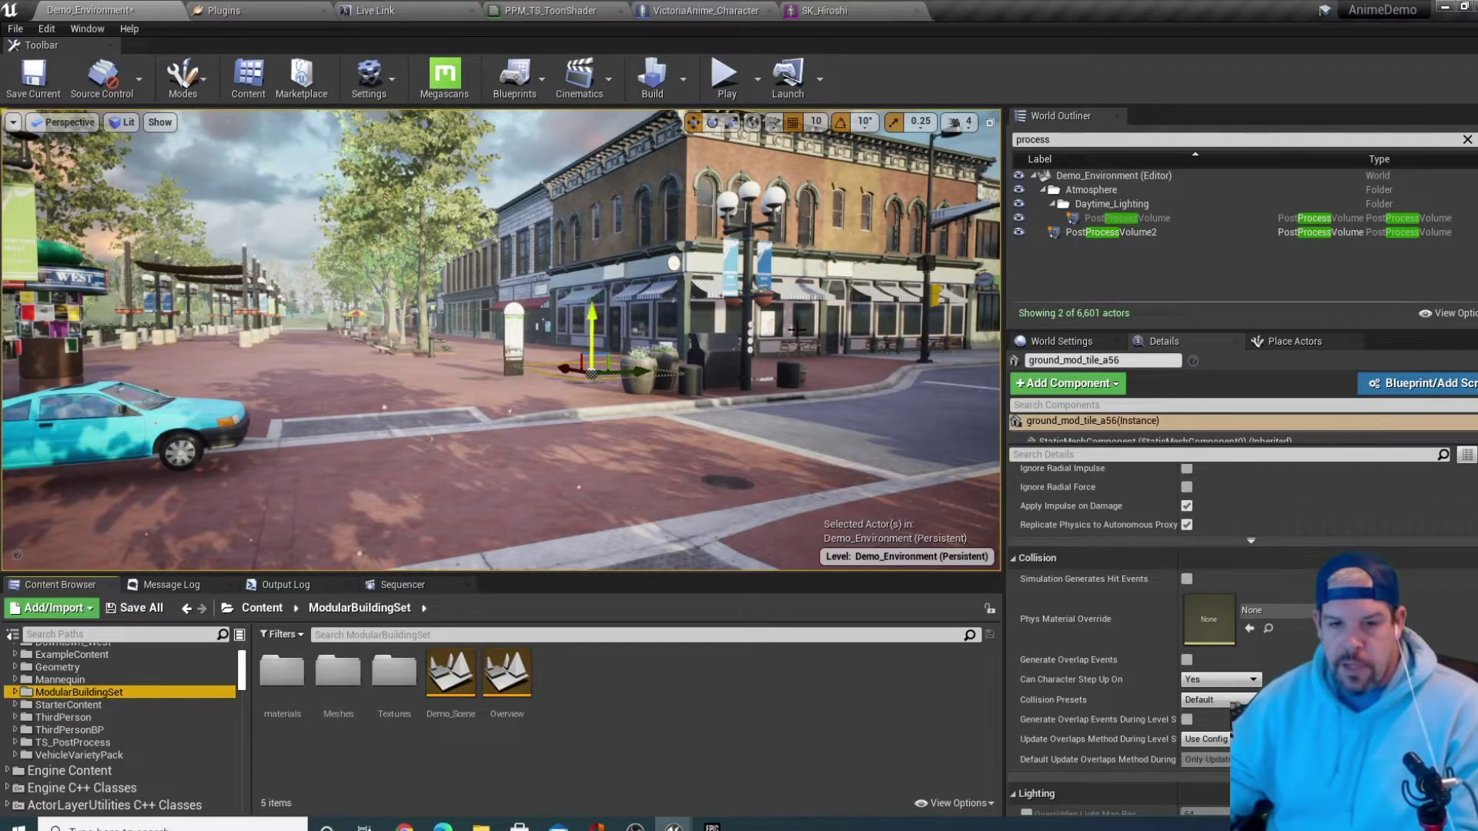
Switch to the Epic Games Launcher, search the Marketplace for "modular building set" and open the owned Modular Building Set page
click(1445, 7)
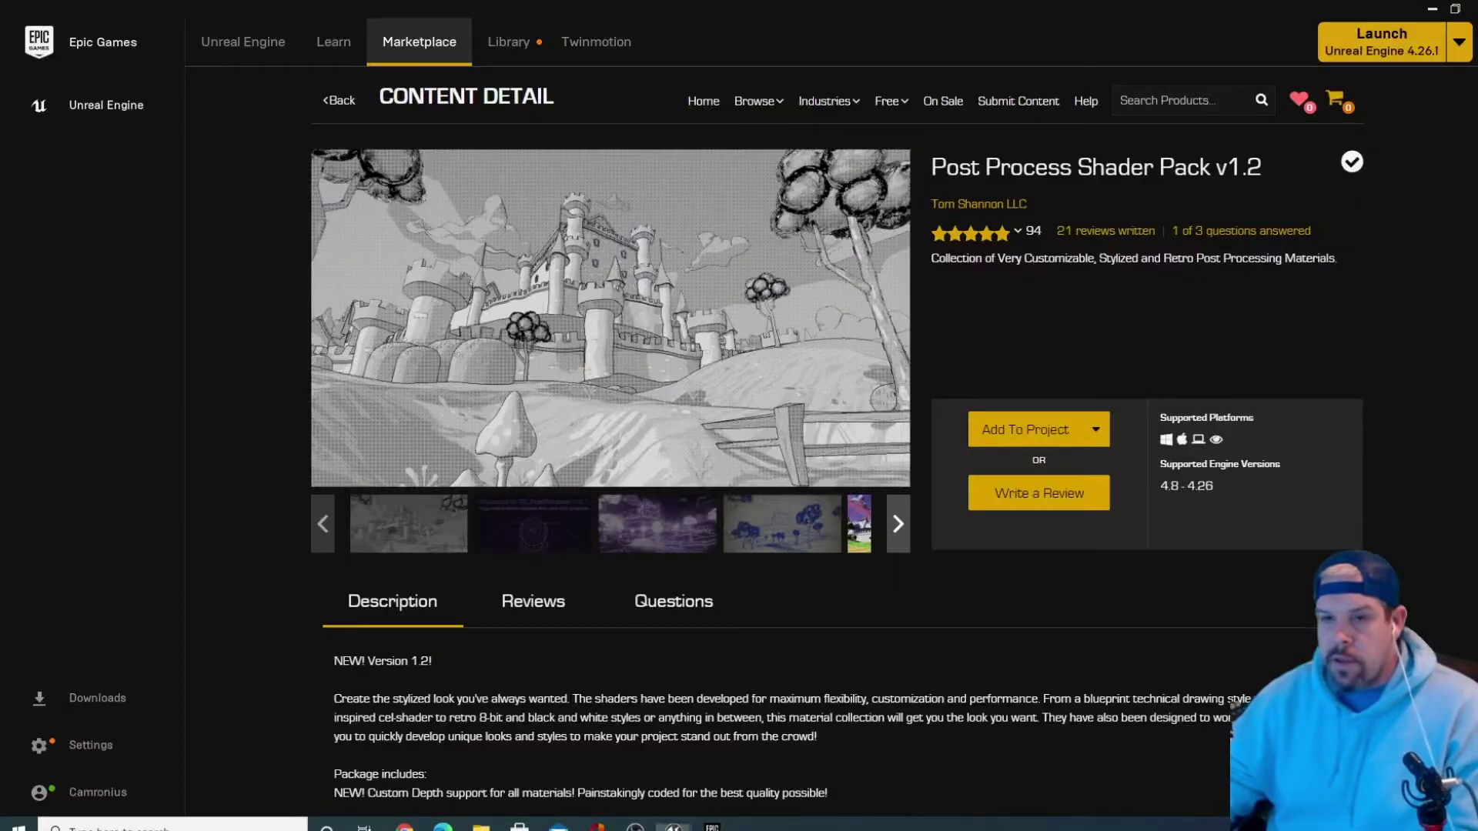
text(modular buliding s)
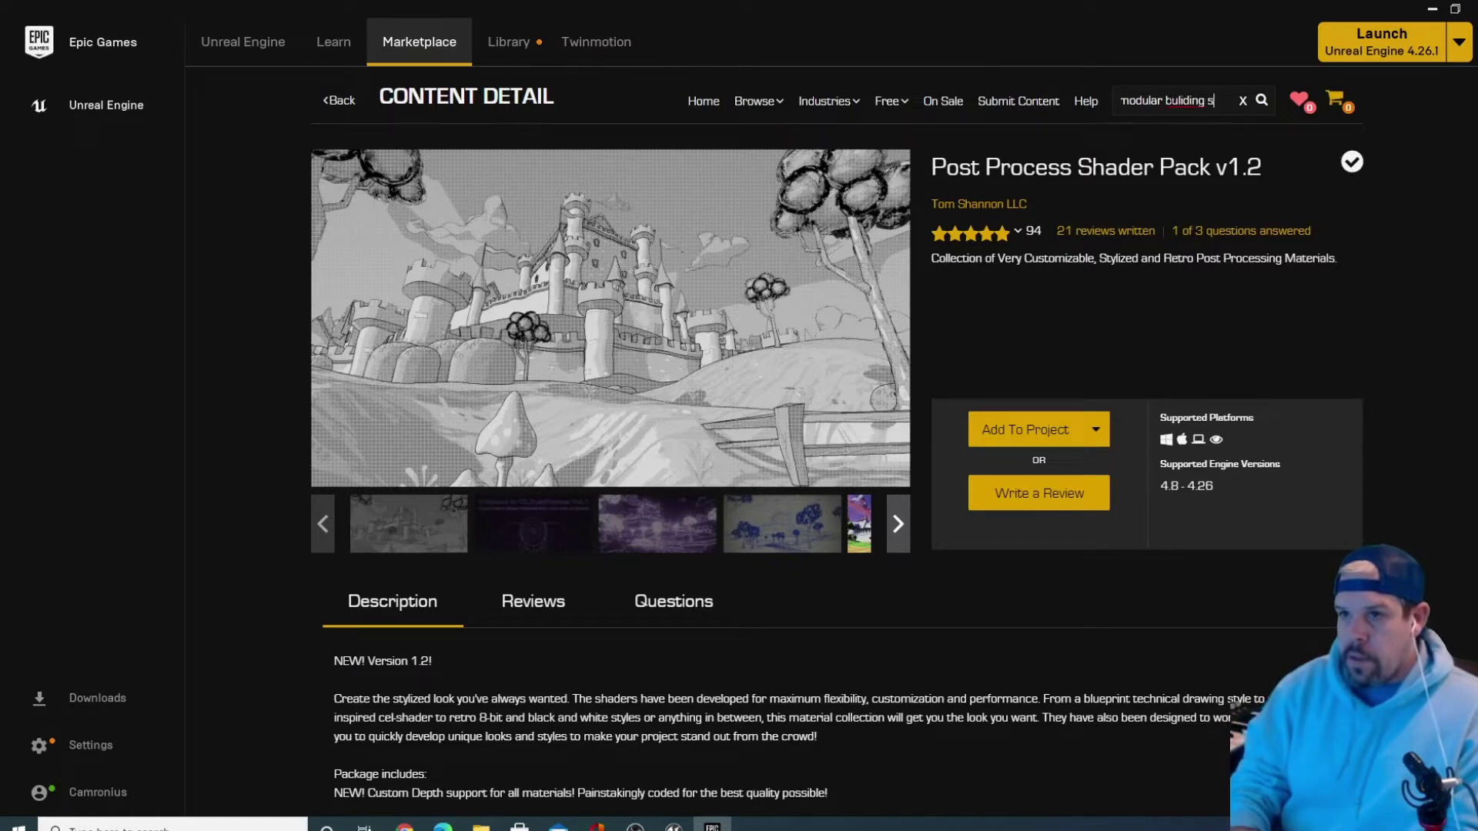
text(et)
key(Return)
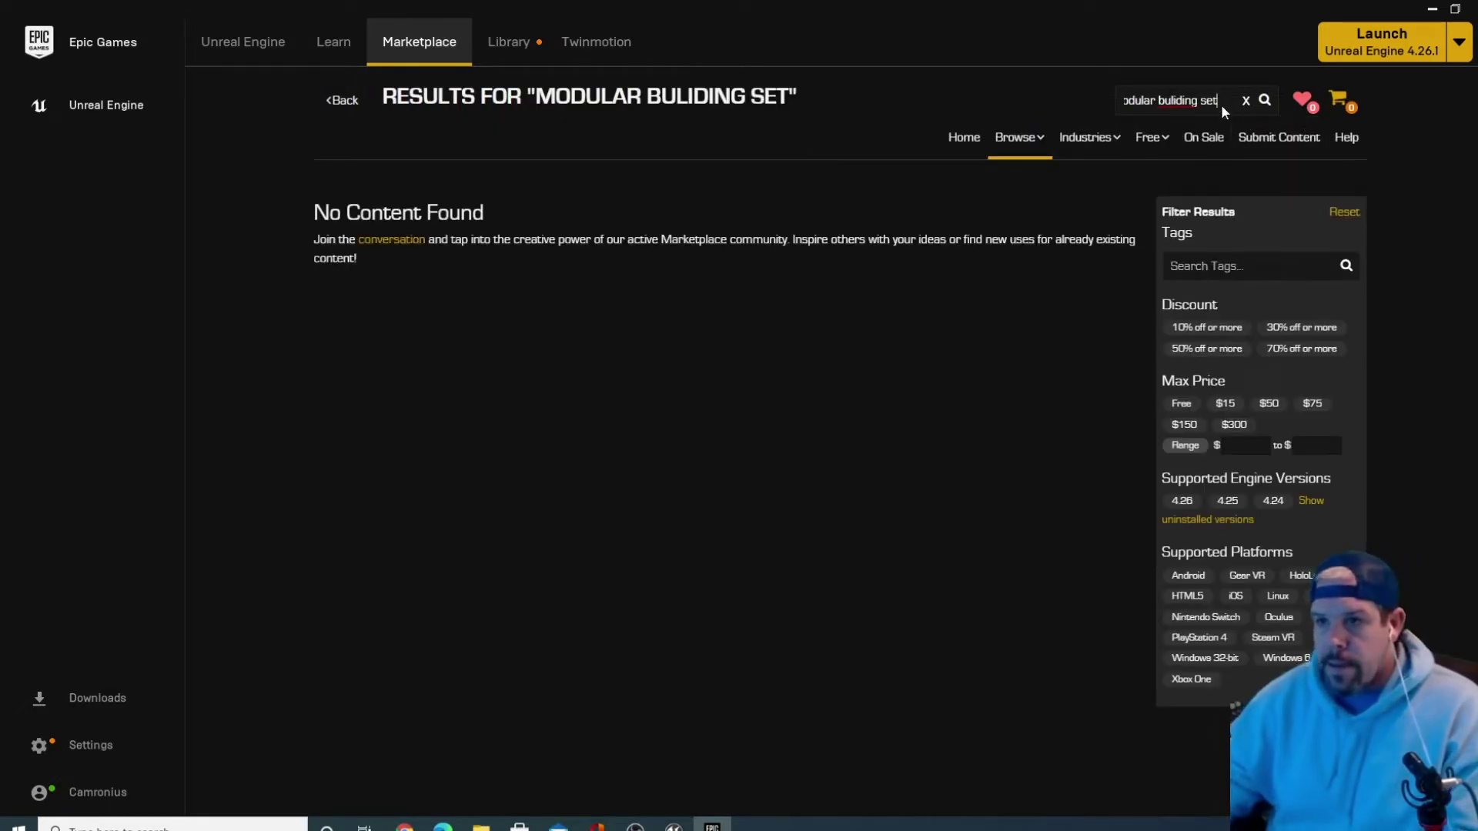
text(b)
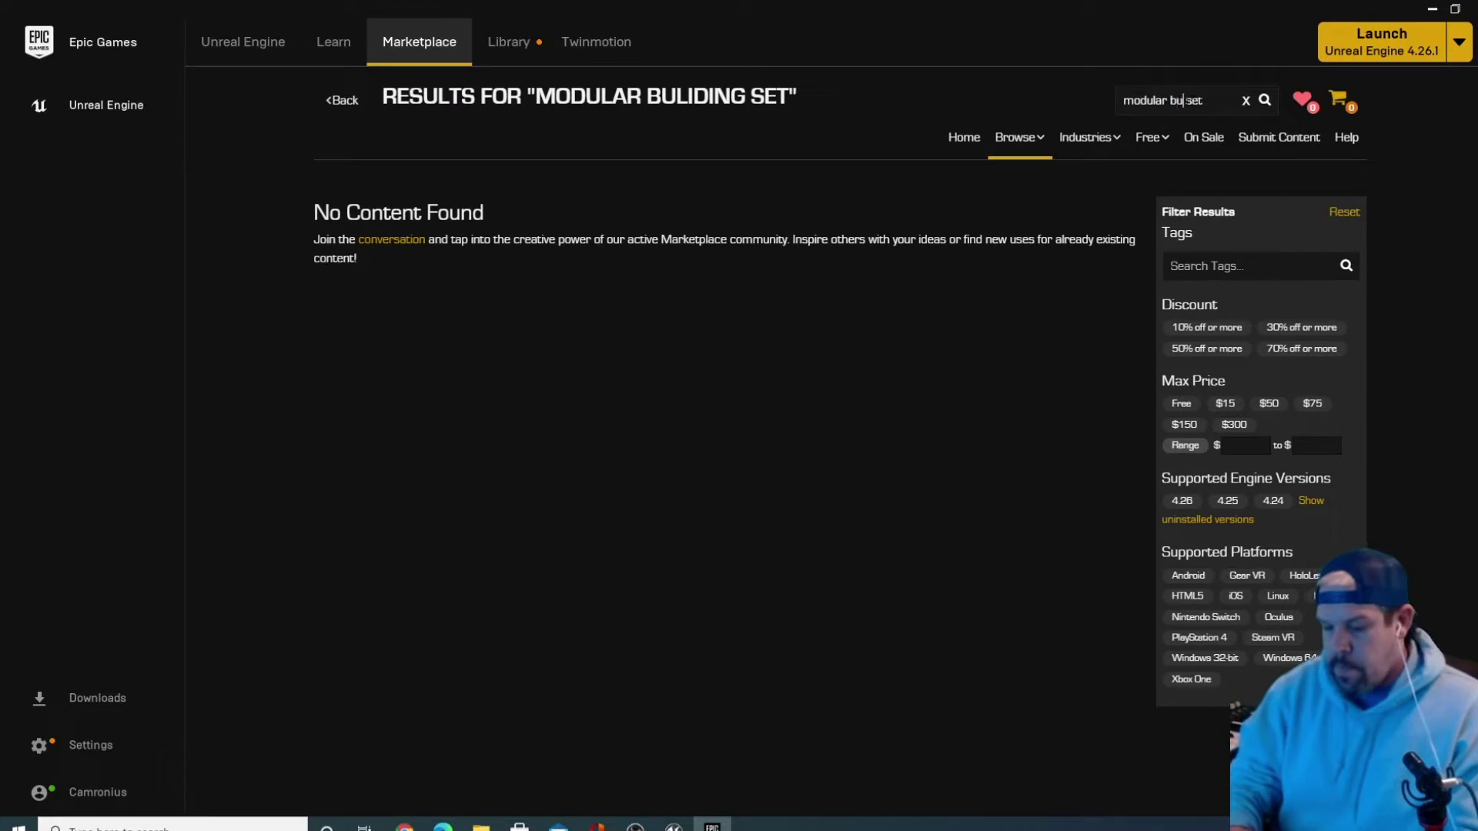
text(uilding)
key(Return)
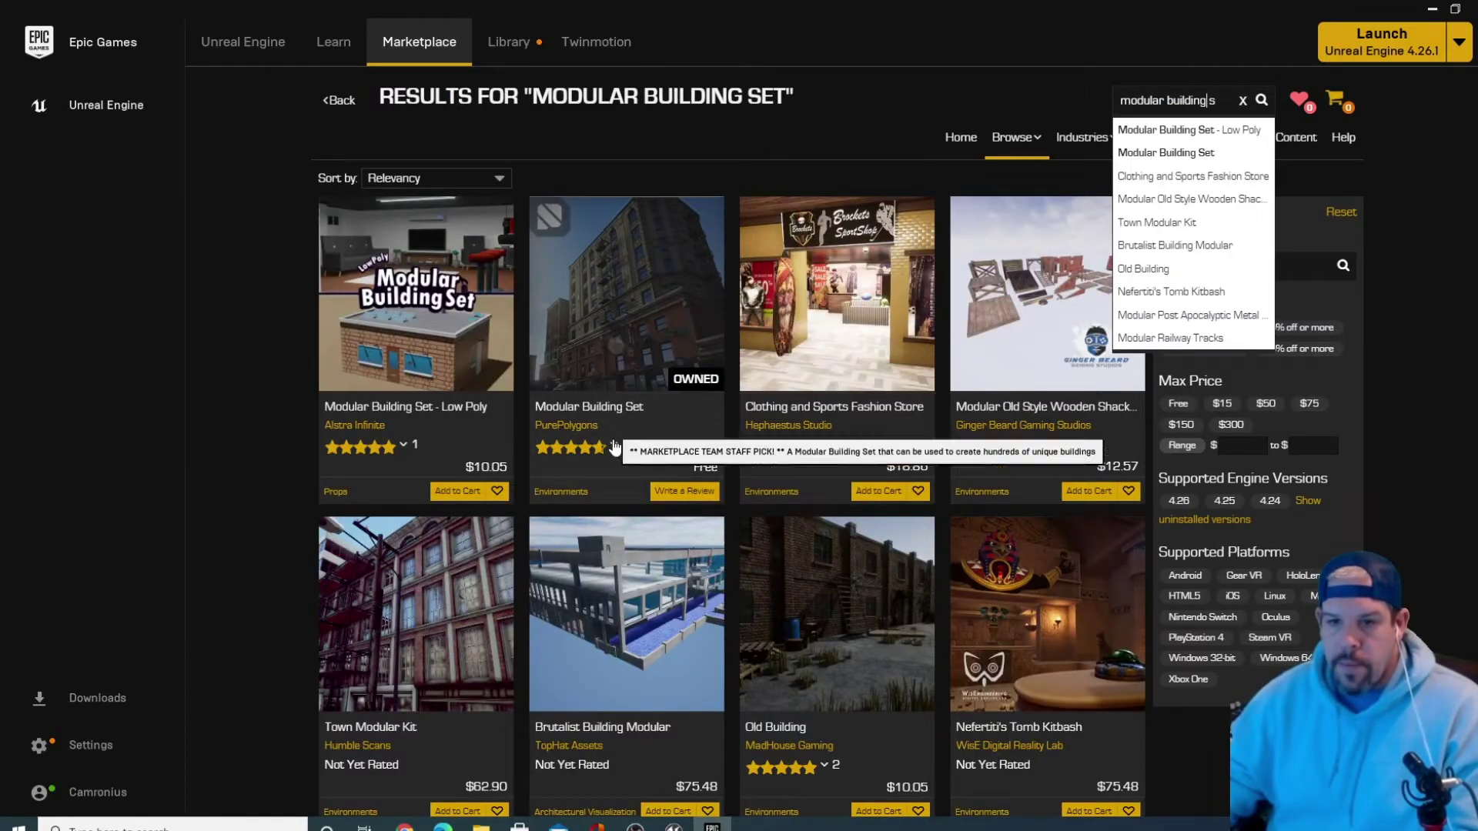
click(627, 320)
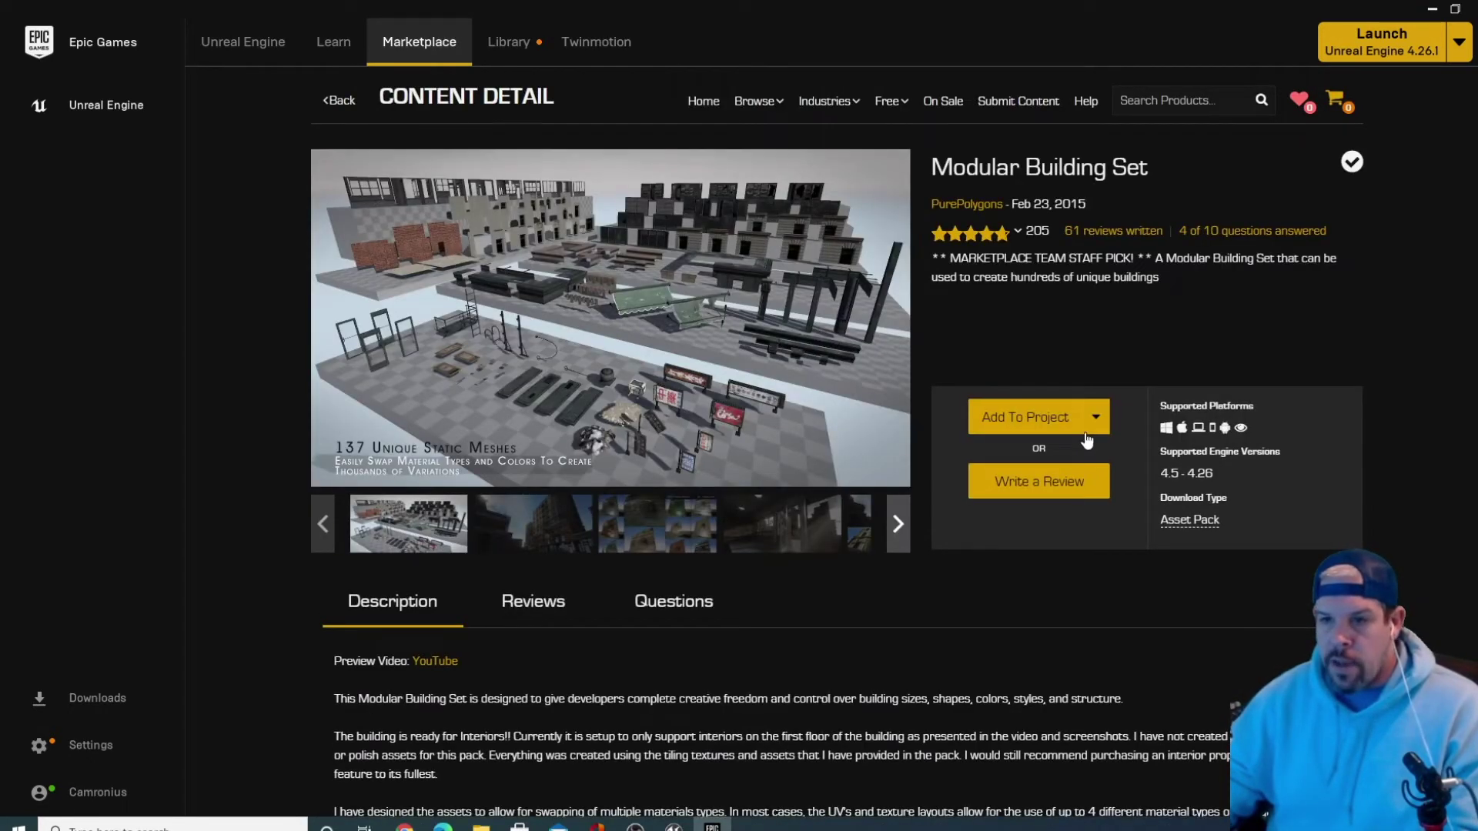
Preview the street scene image of Modular Building Set and add the asset to the 4.26 AnimeChar project
click(571, 530)
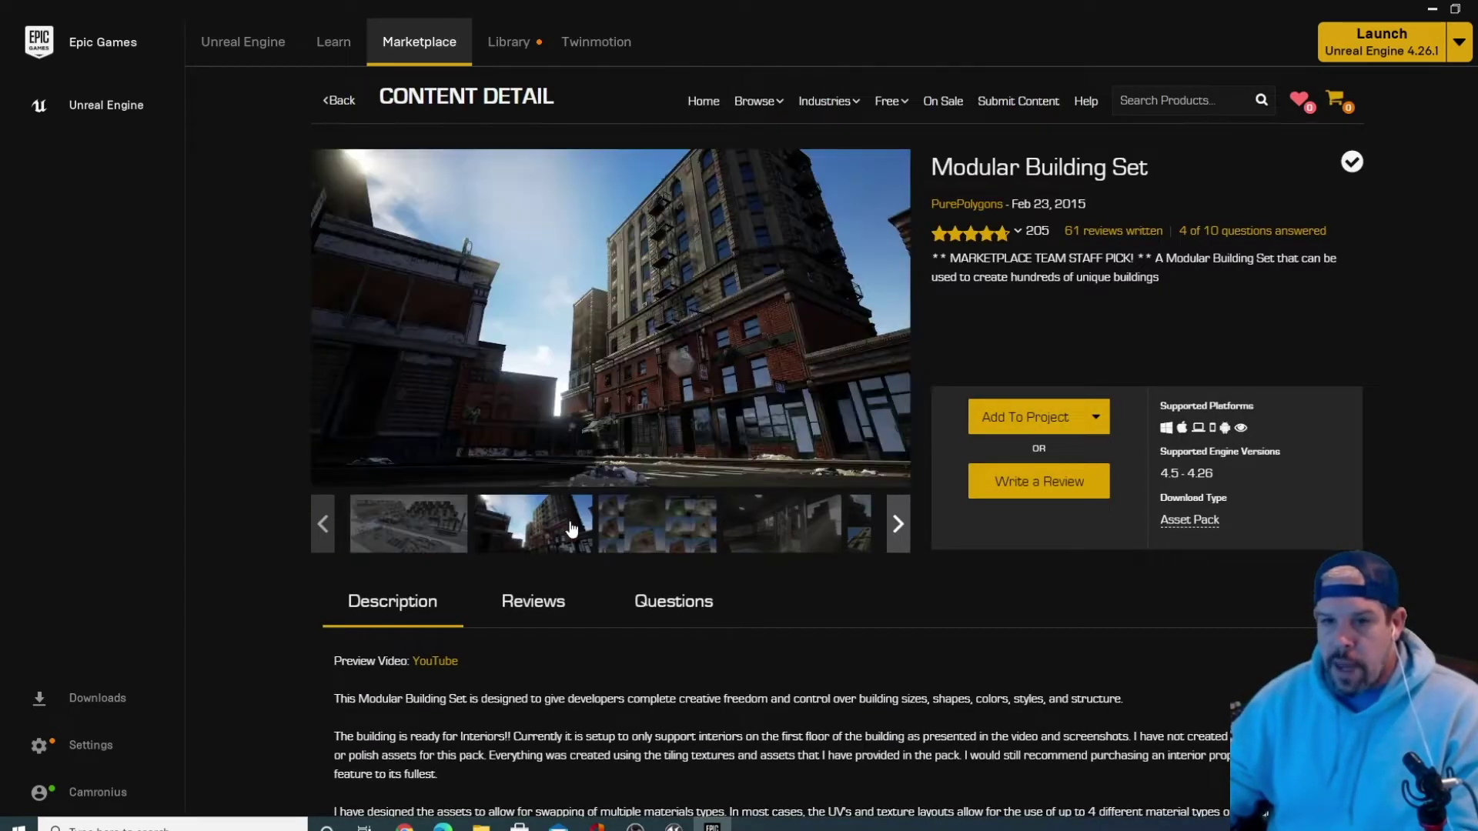
click(1080, 433)
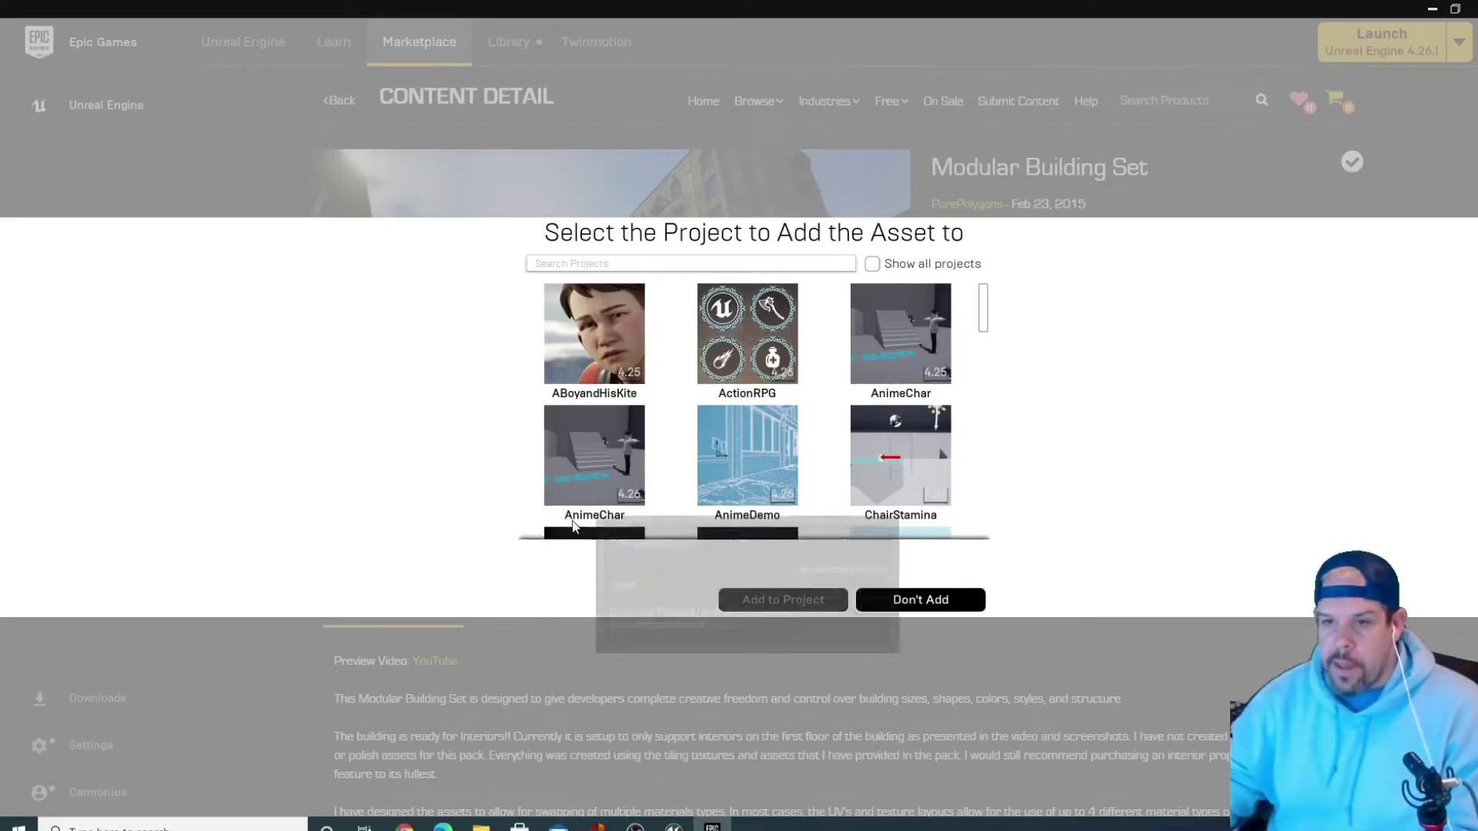
click(587, 445)
click(783, 600)
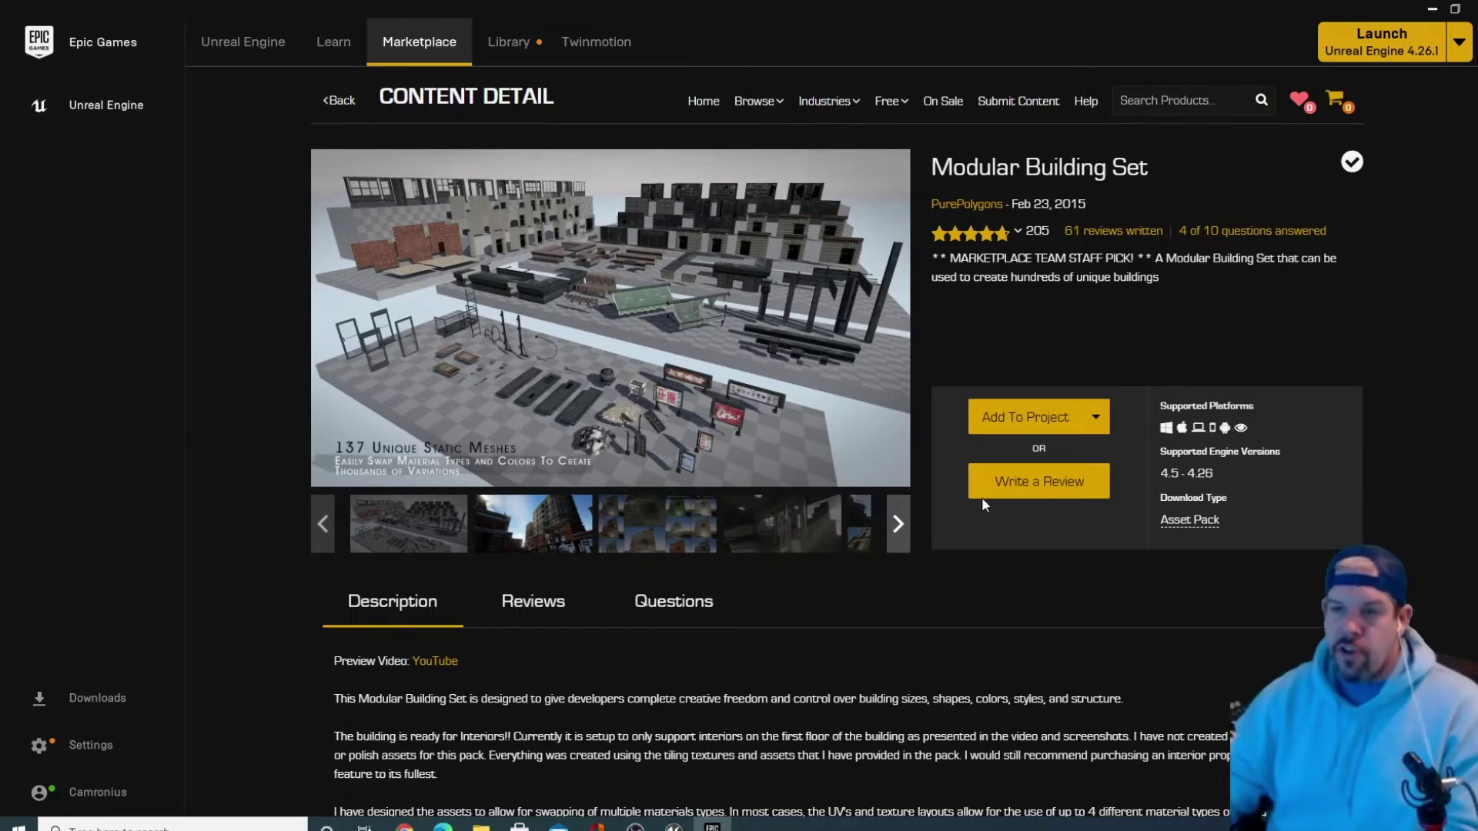
Switch to the AnimeChar project in Unreal Editor and open the Demo_Scene level from the ModularBuildingSet folder
click(1429, 9)
mouse_move(673, 827)
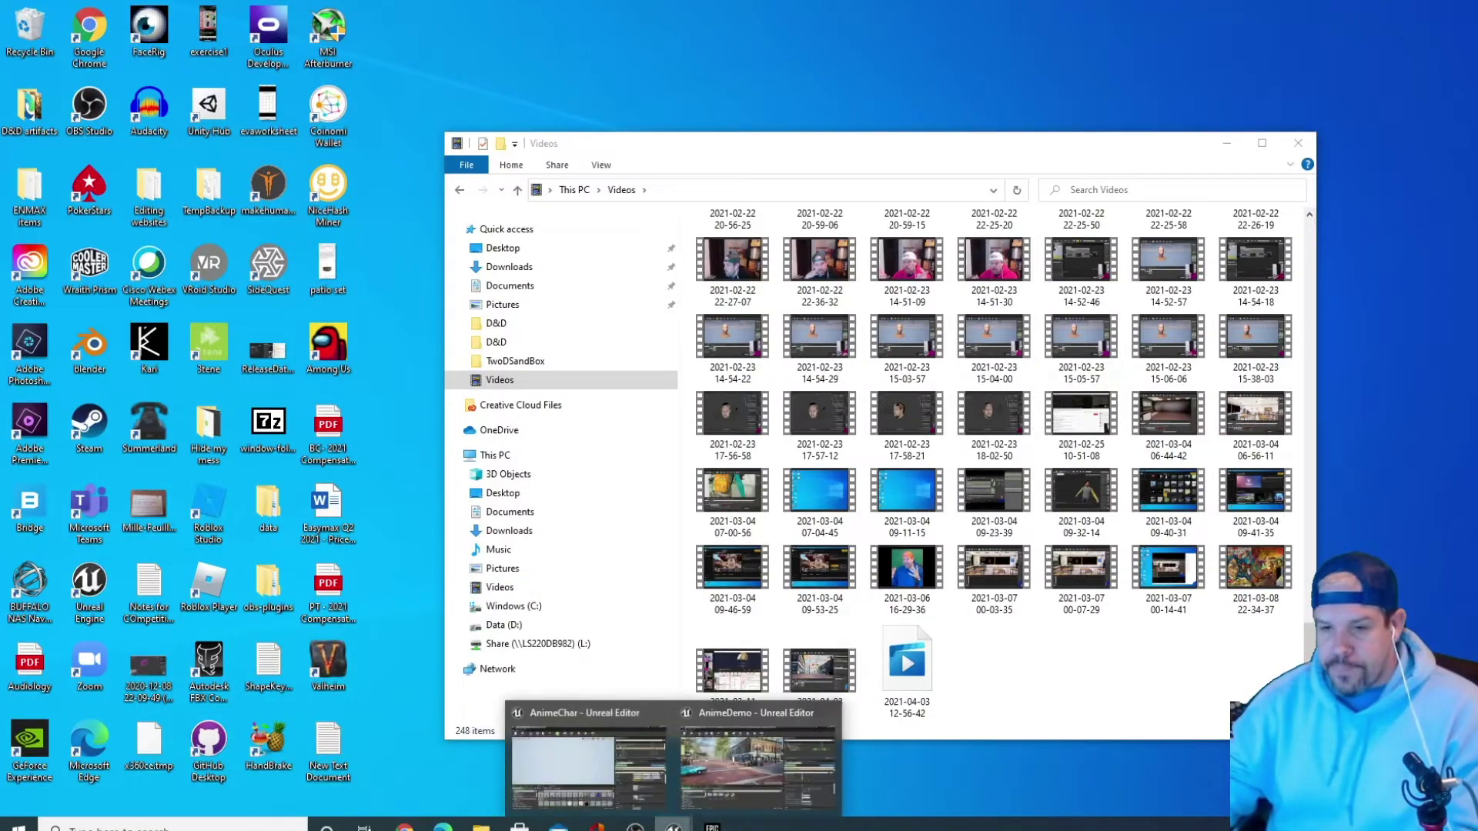
click(561, 770)
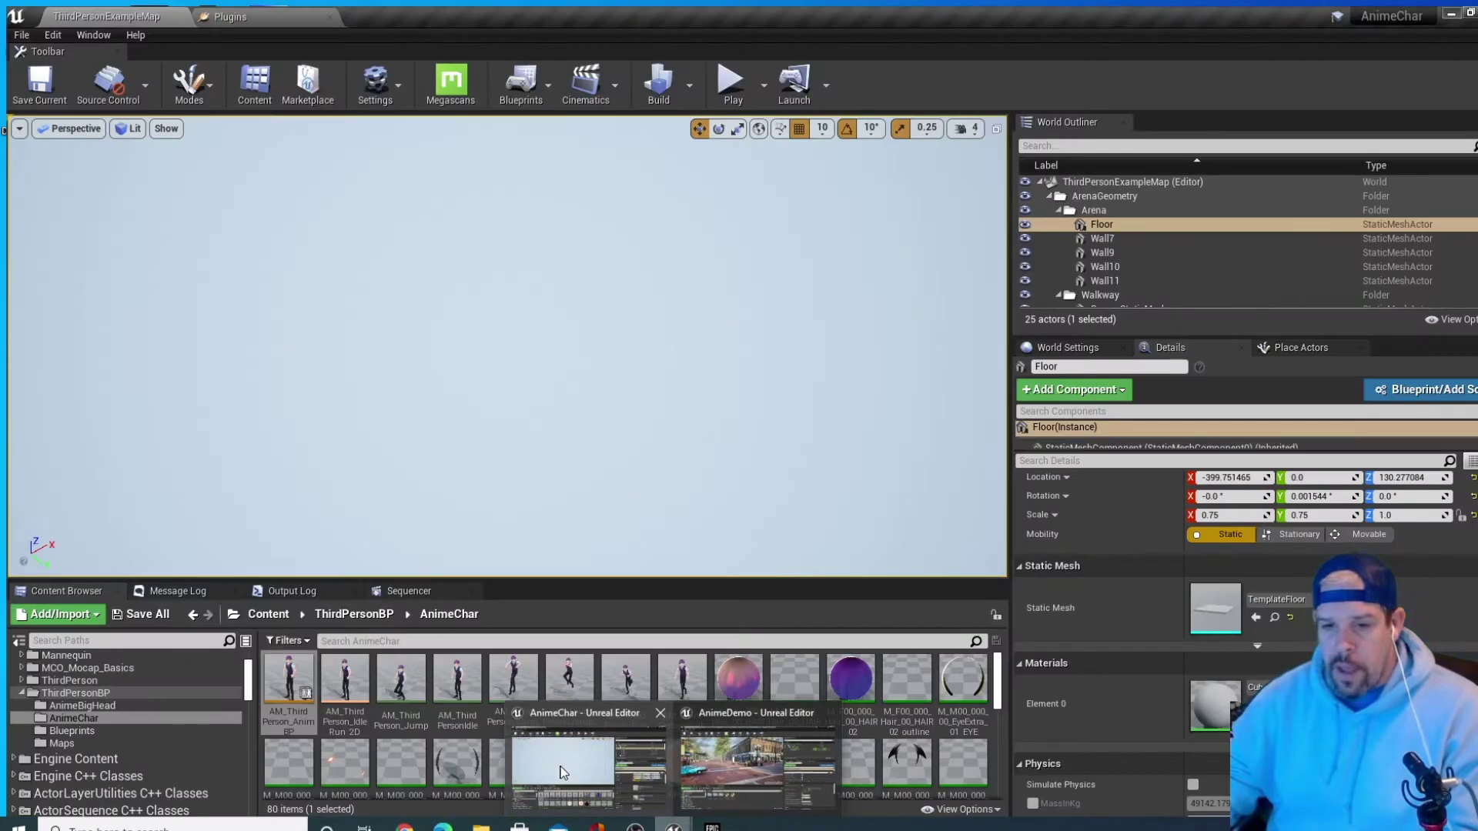
click(561, 770)
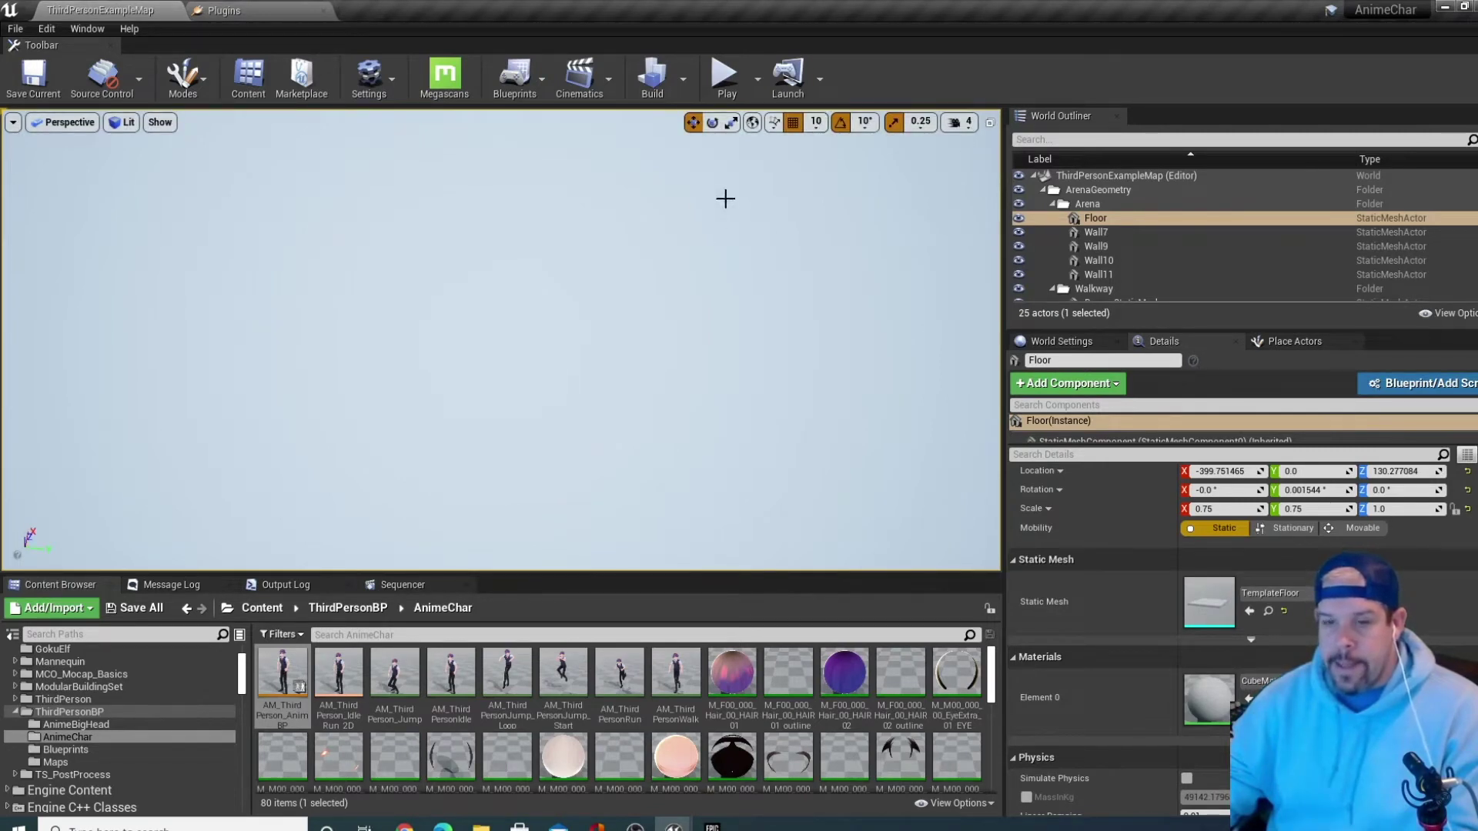
click(16, 711)
click(39, 582)
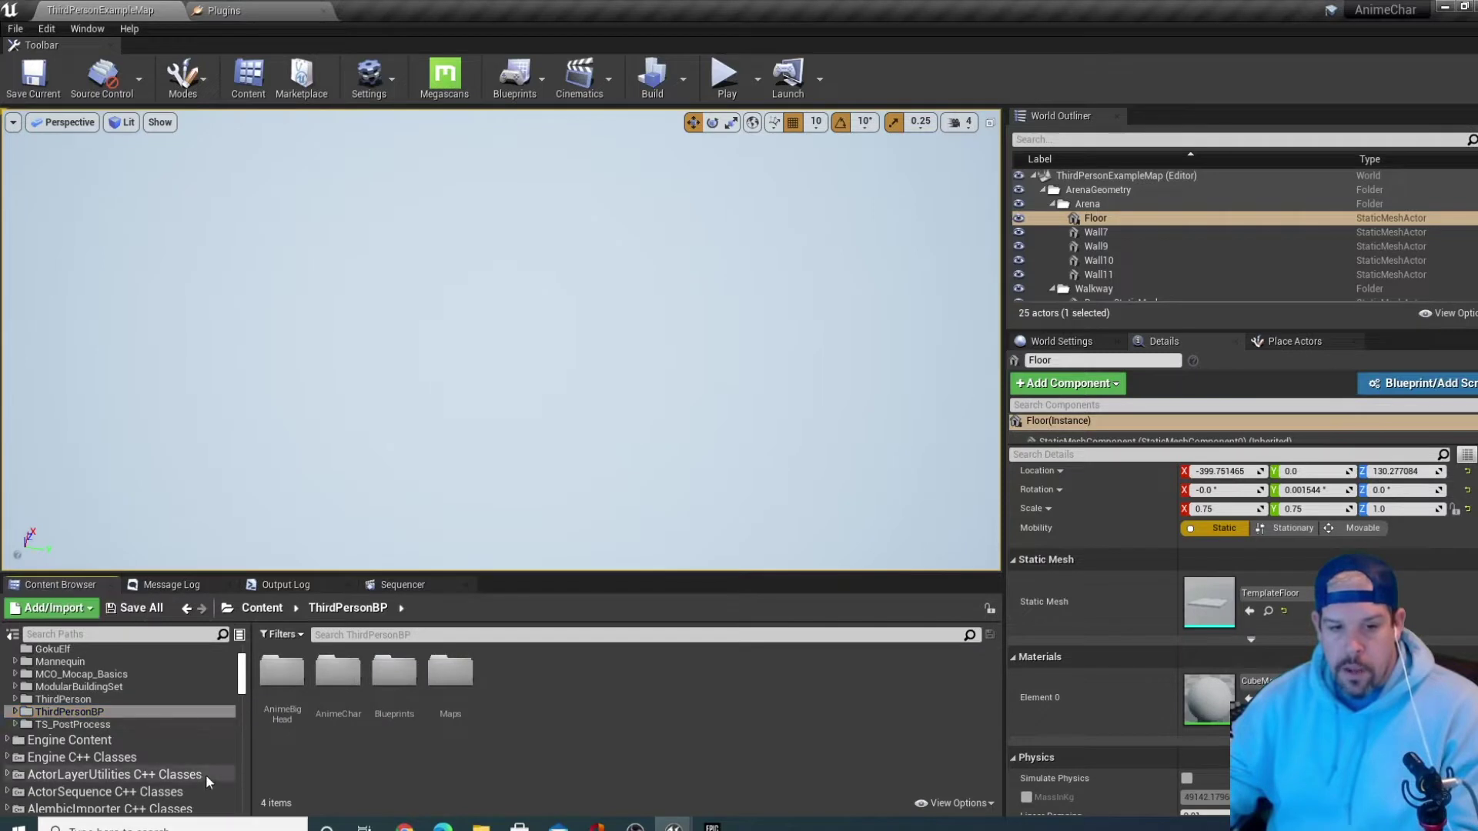
click(94, 686)
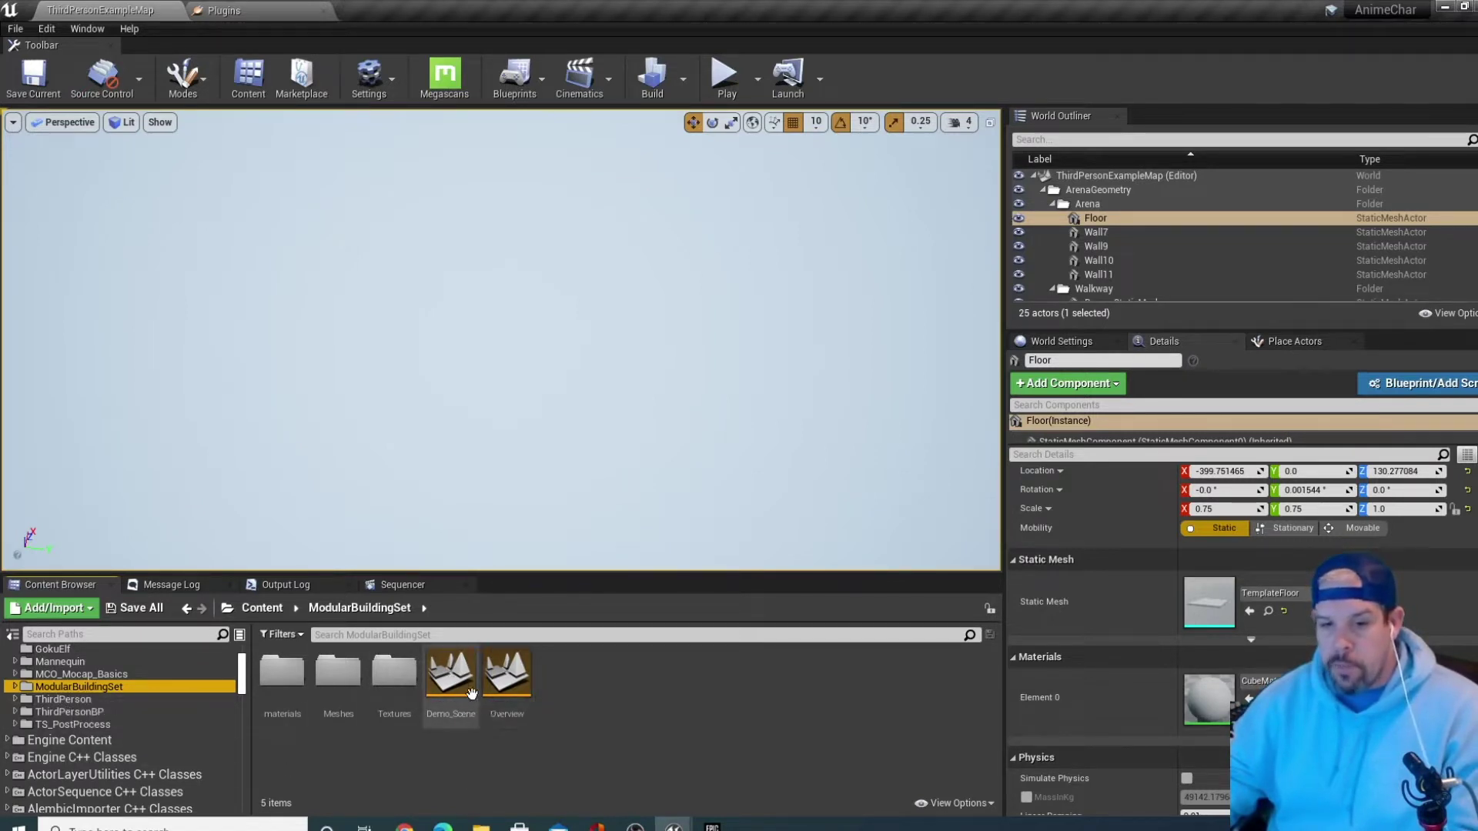
double_click(462, 688)
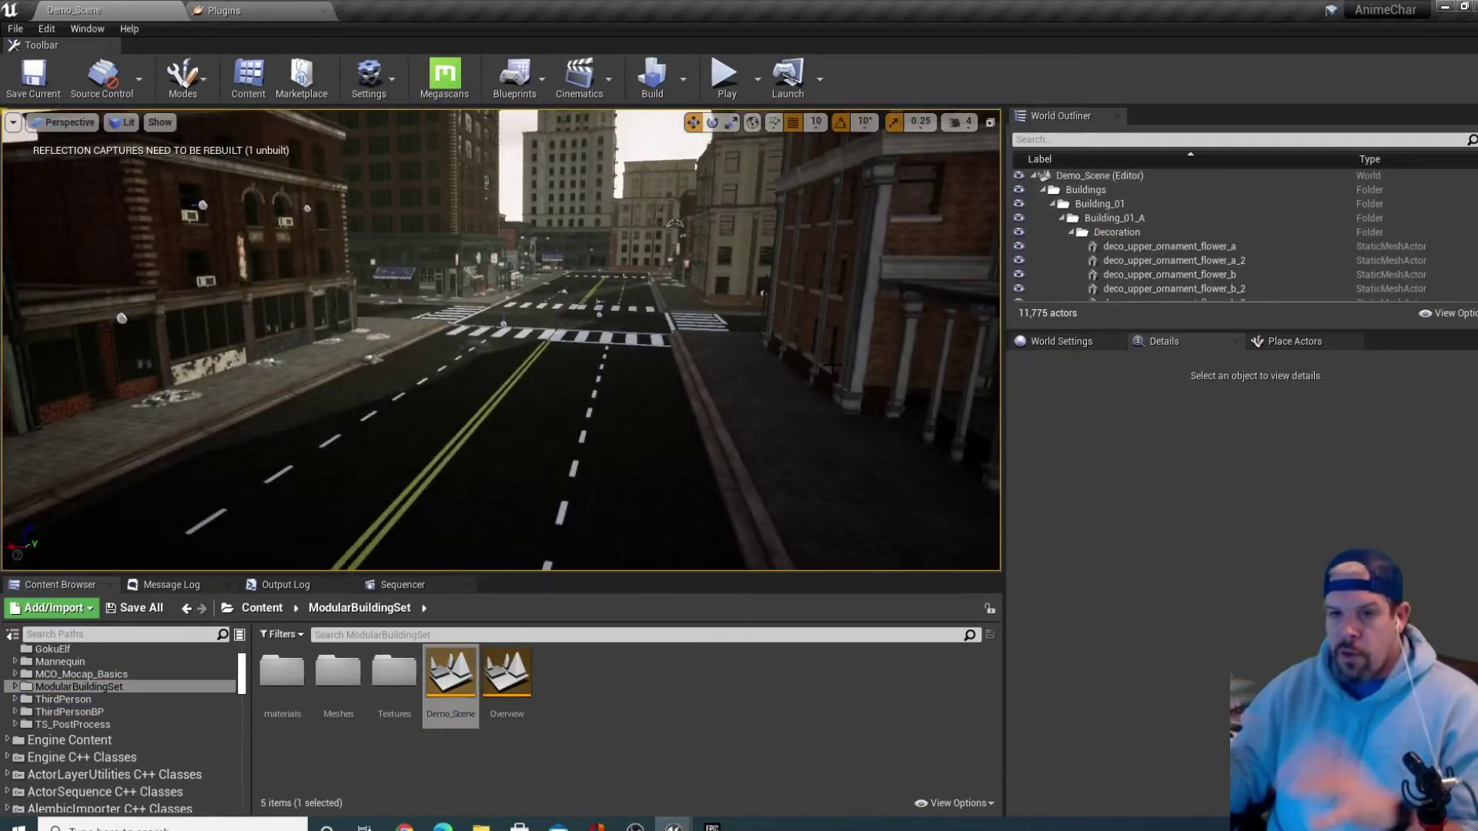
Filter the level's actors by "post" and delete the GlobalPostProcessVolume
right_drag(619, 328, 547, 328)
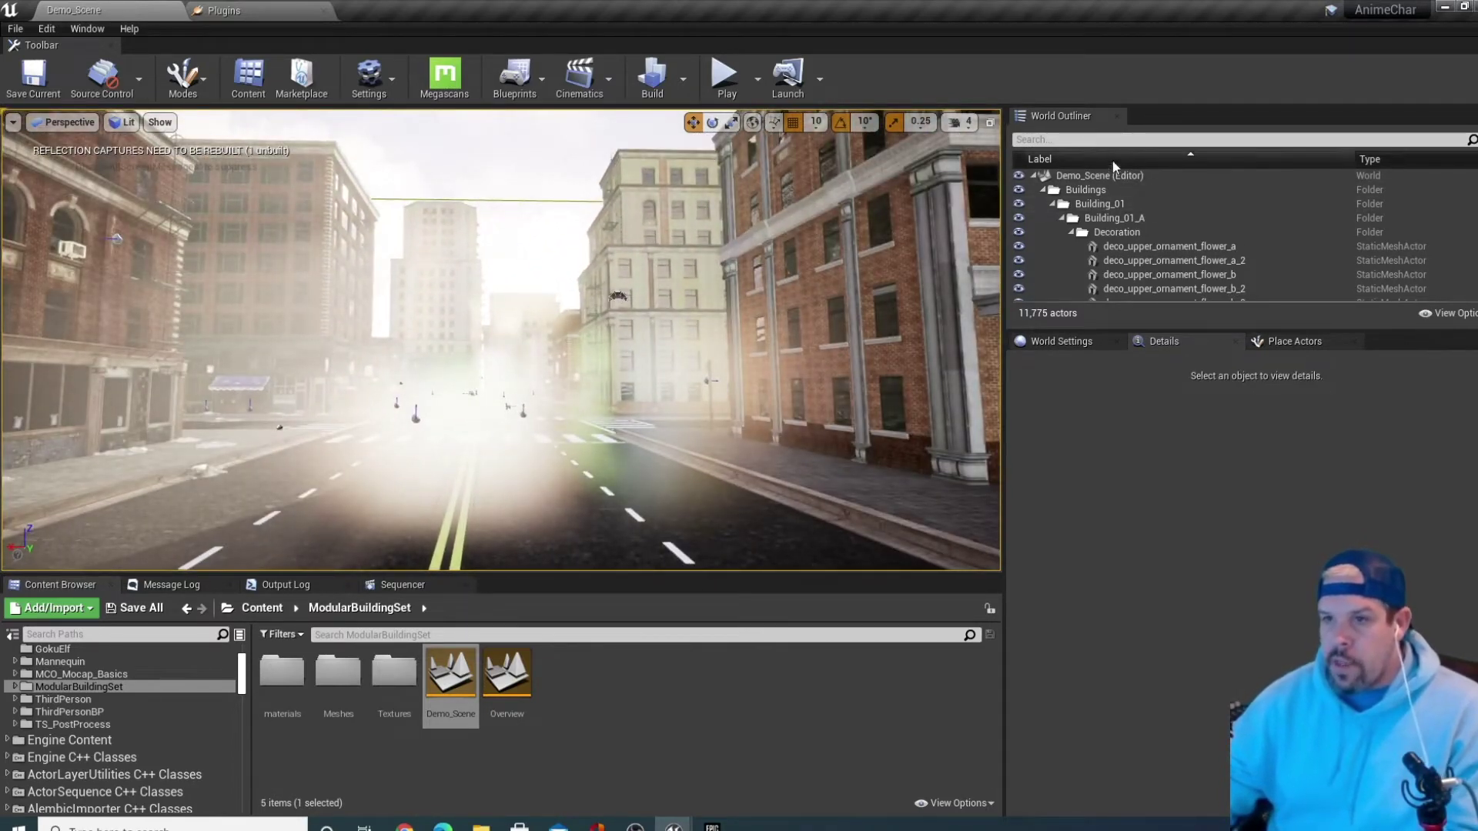
click(1121, 142)
text(post)
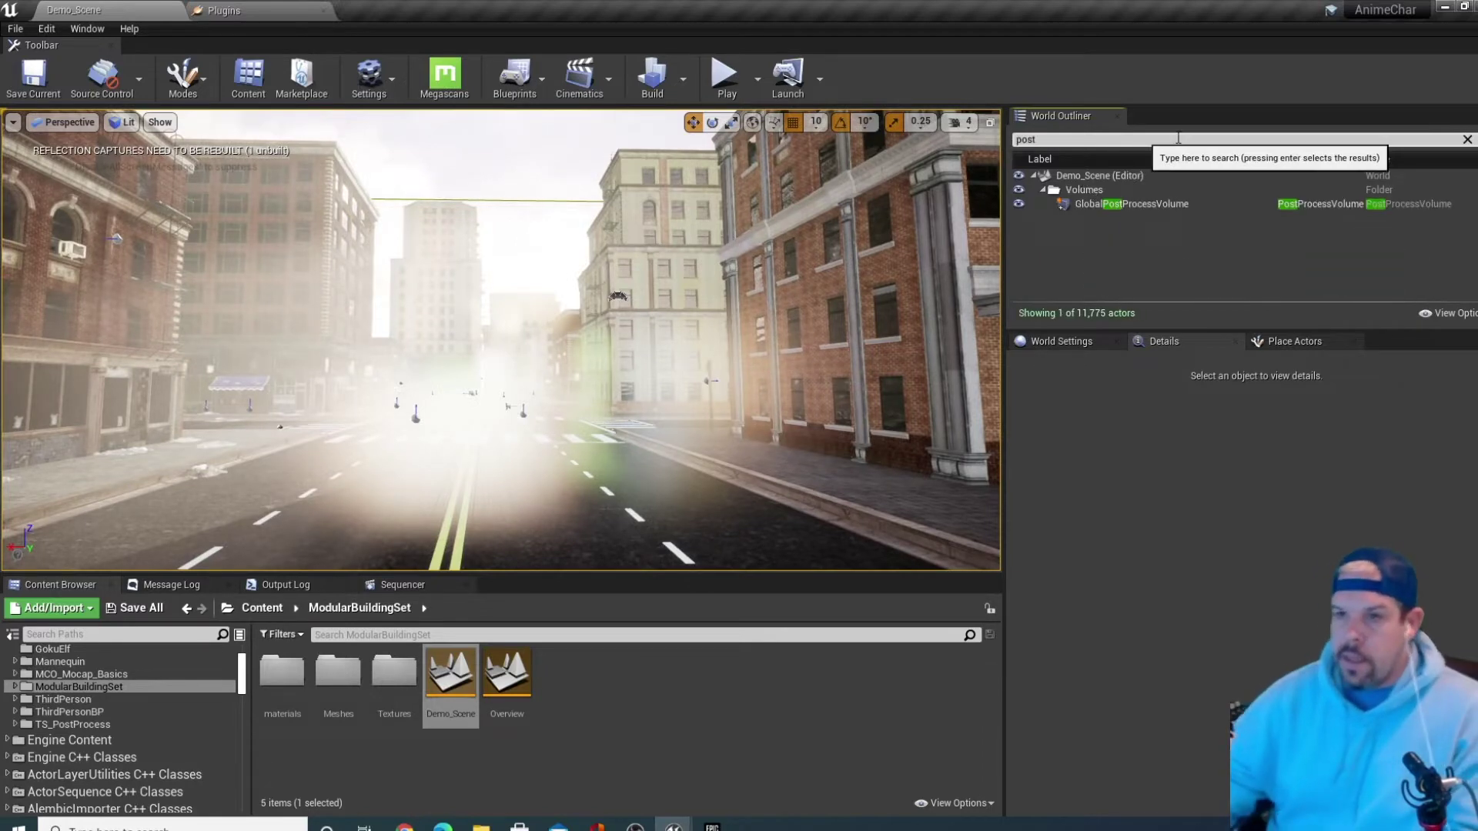
click(1163, 204)
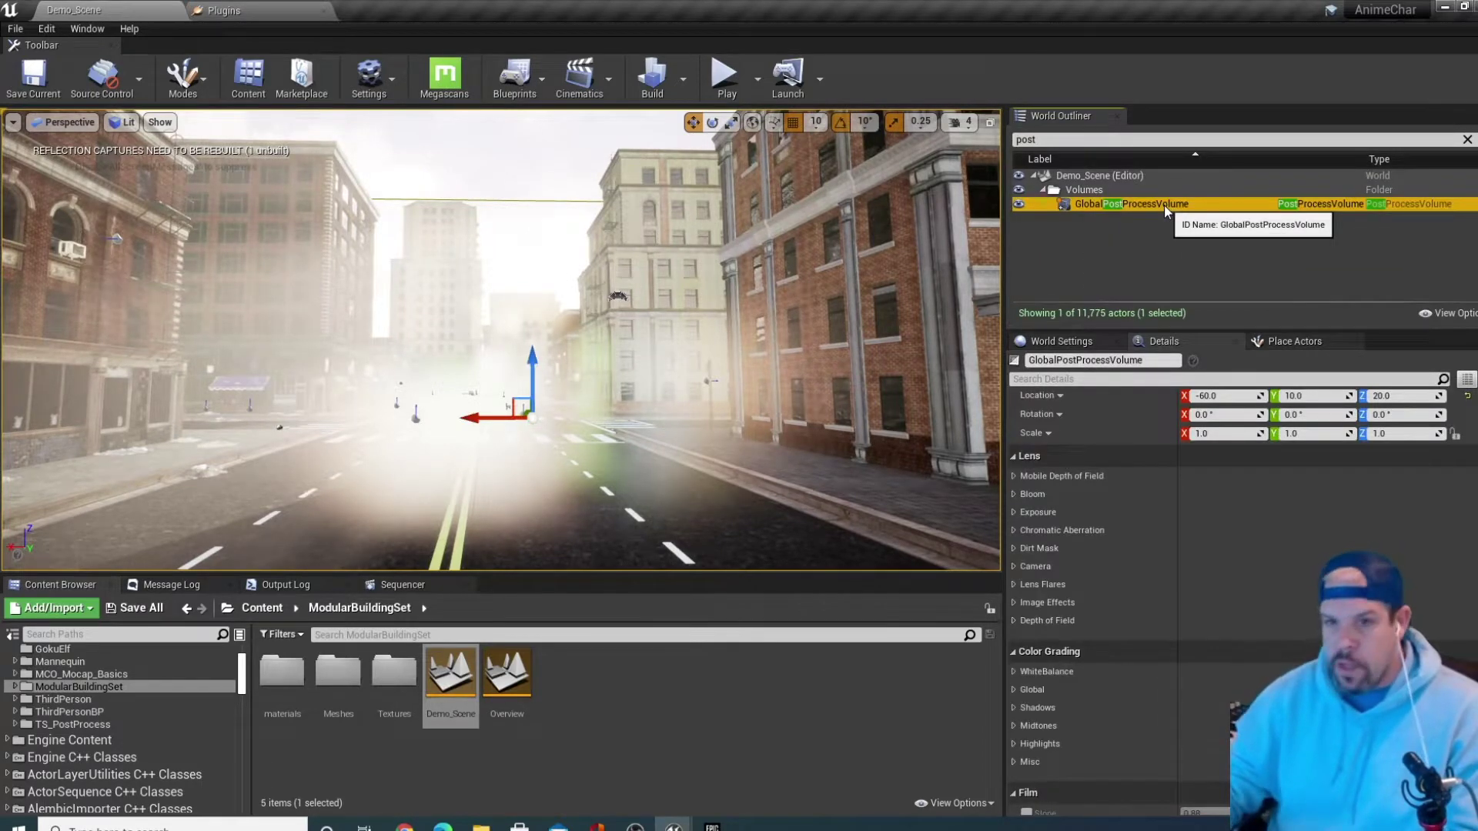
key(Delete)
Open the Demo_Scene level blueprint, dock its window with the main editor tabs and return to the level view
right_drag(577, 440, 733, 408)
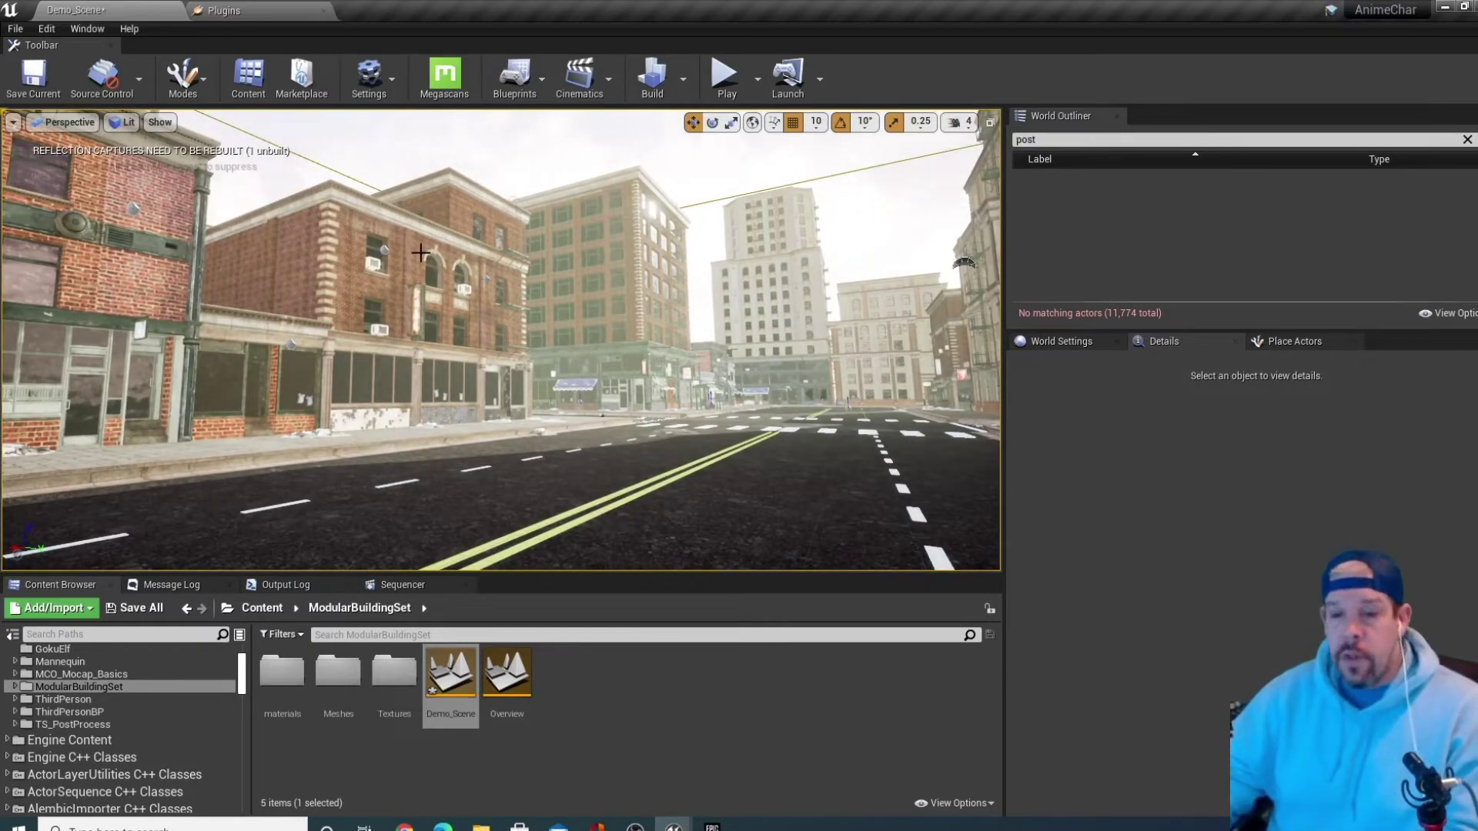
right_drag(486, 277, 461, 292)
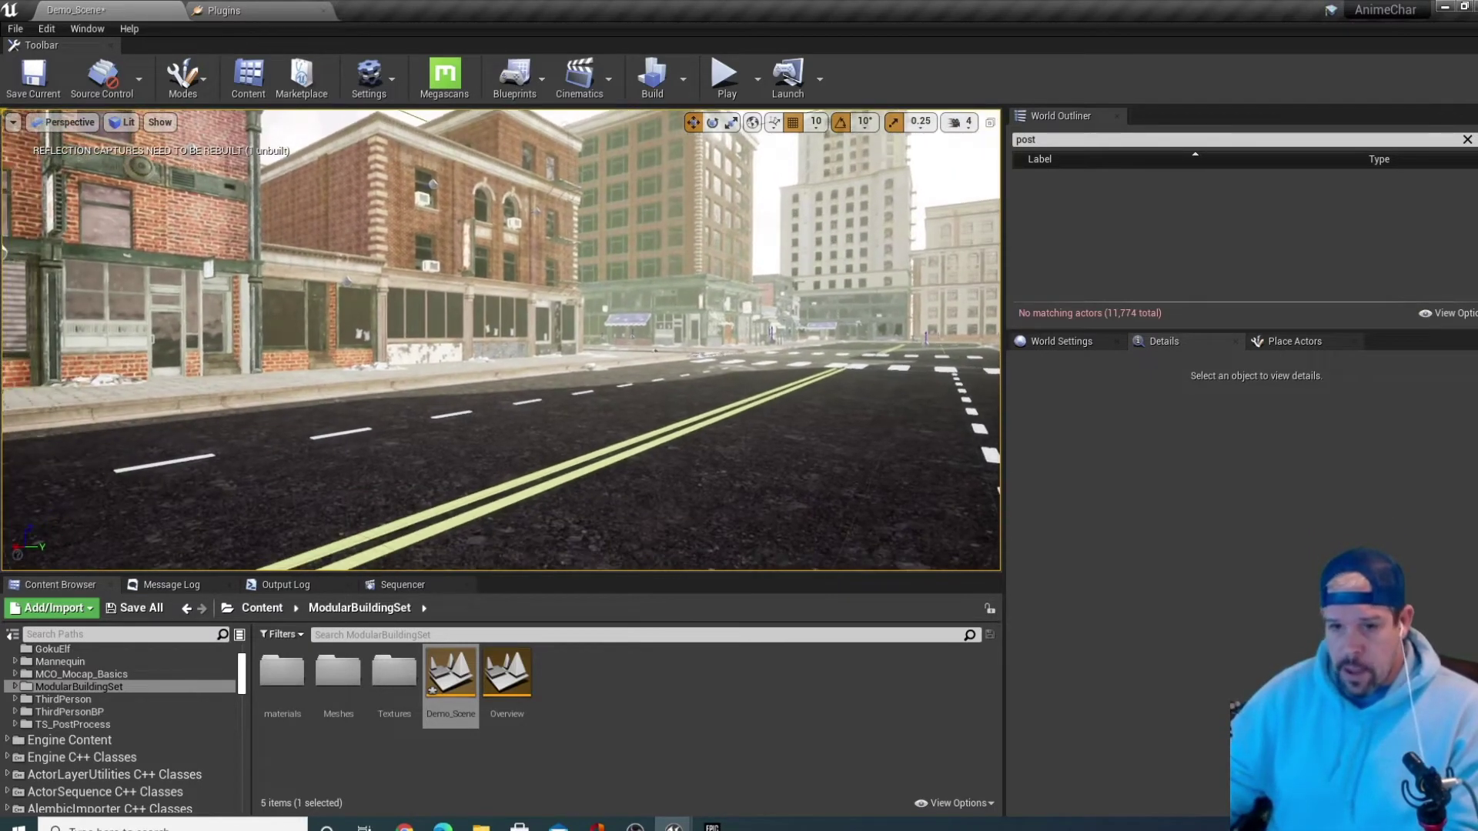
click(514, 77)
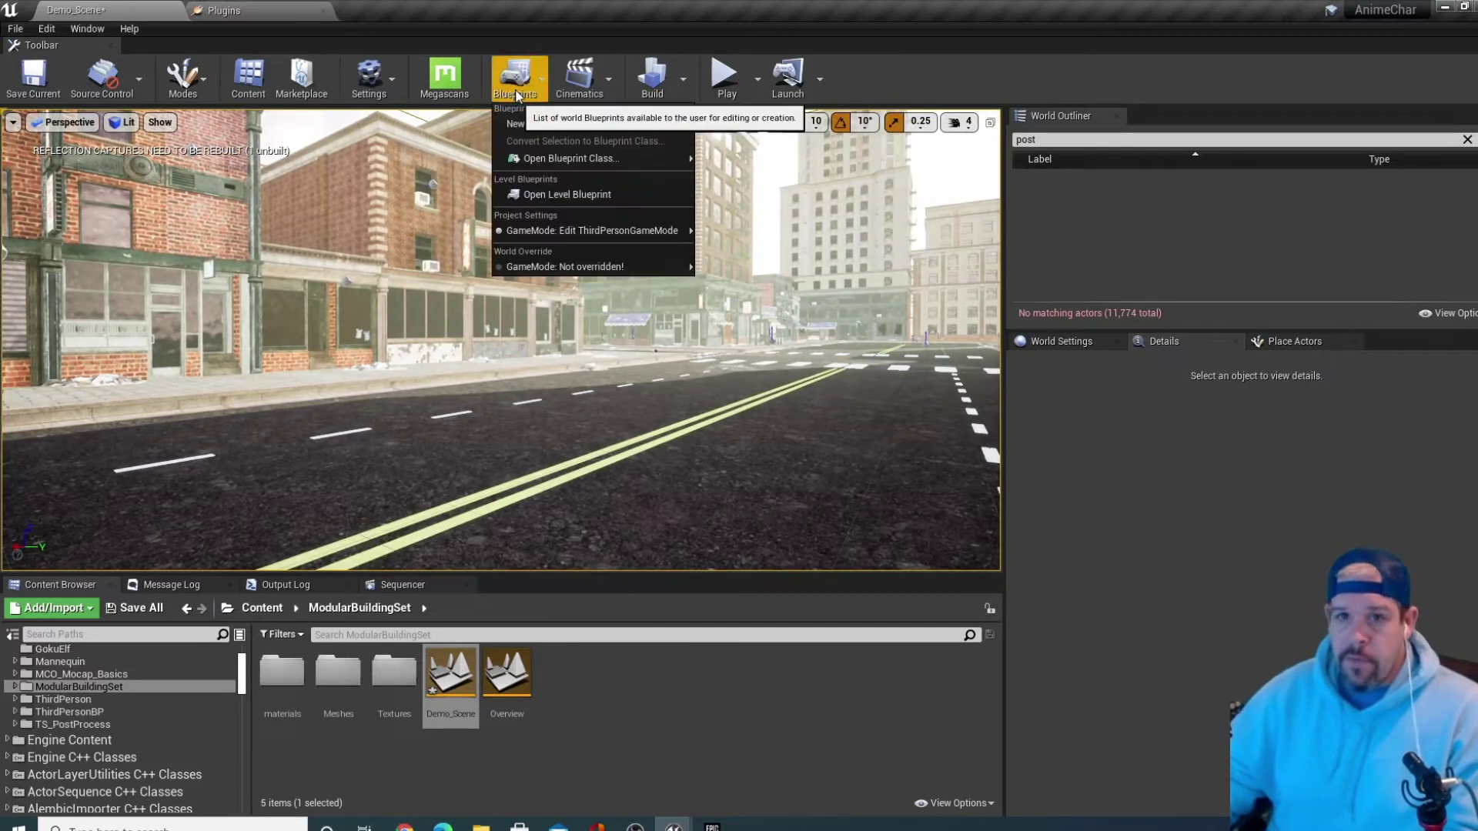
click(606, 198)
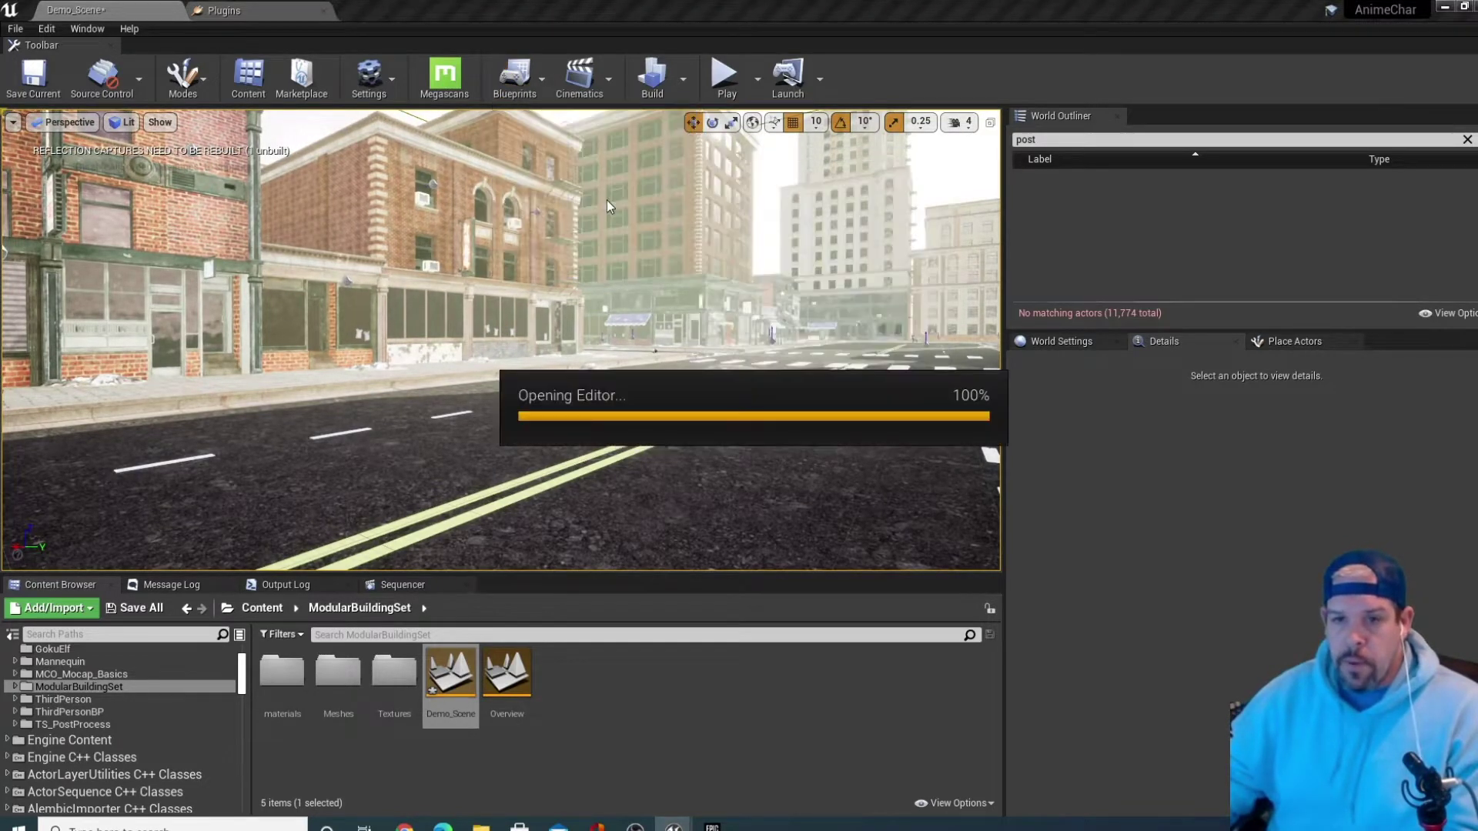
drag(895, 243, 511, 502)
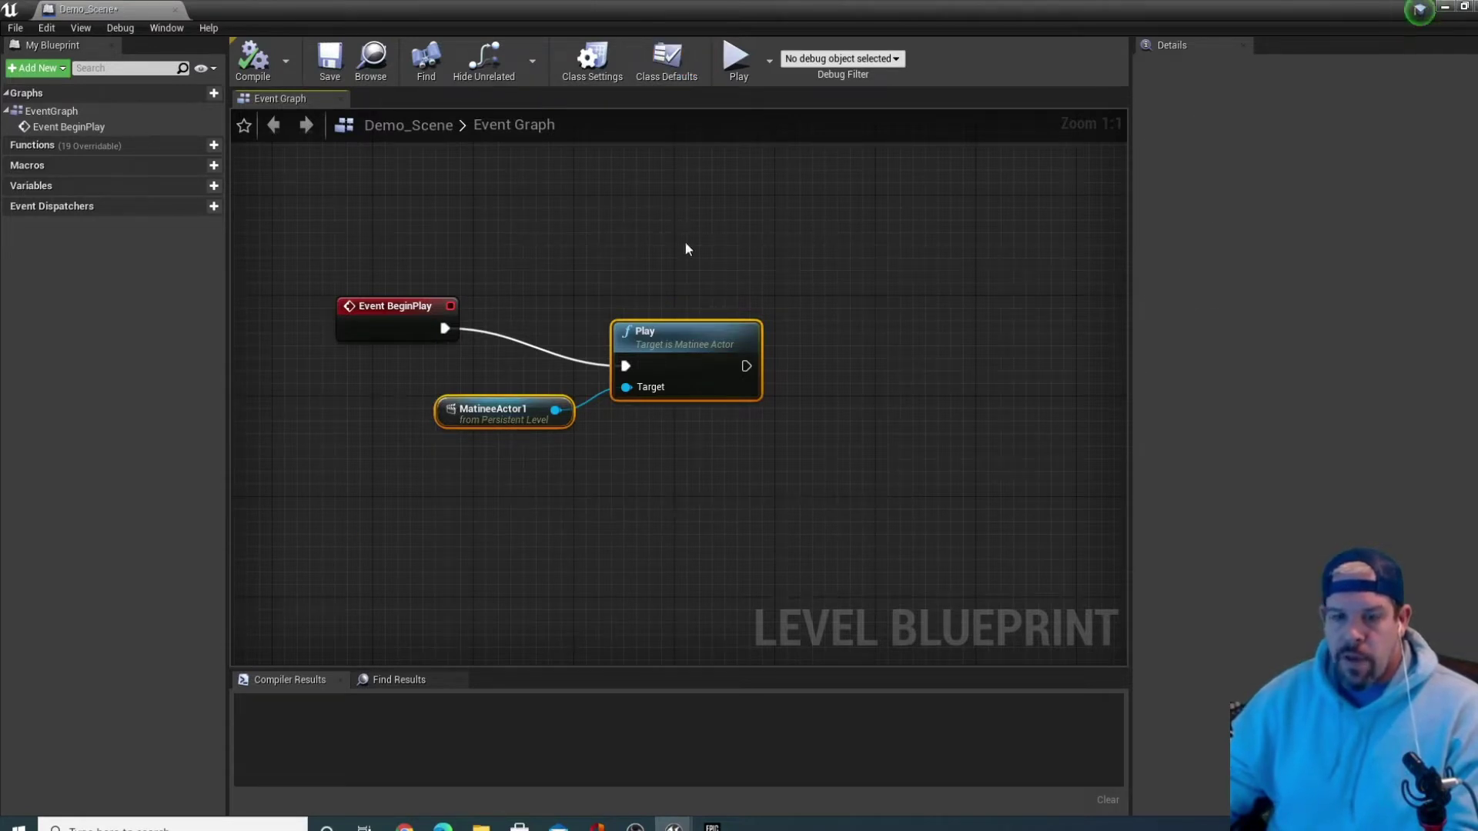
drag(88, 8, 769, 2)
click(108, 11)
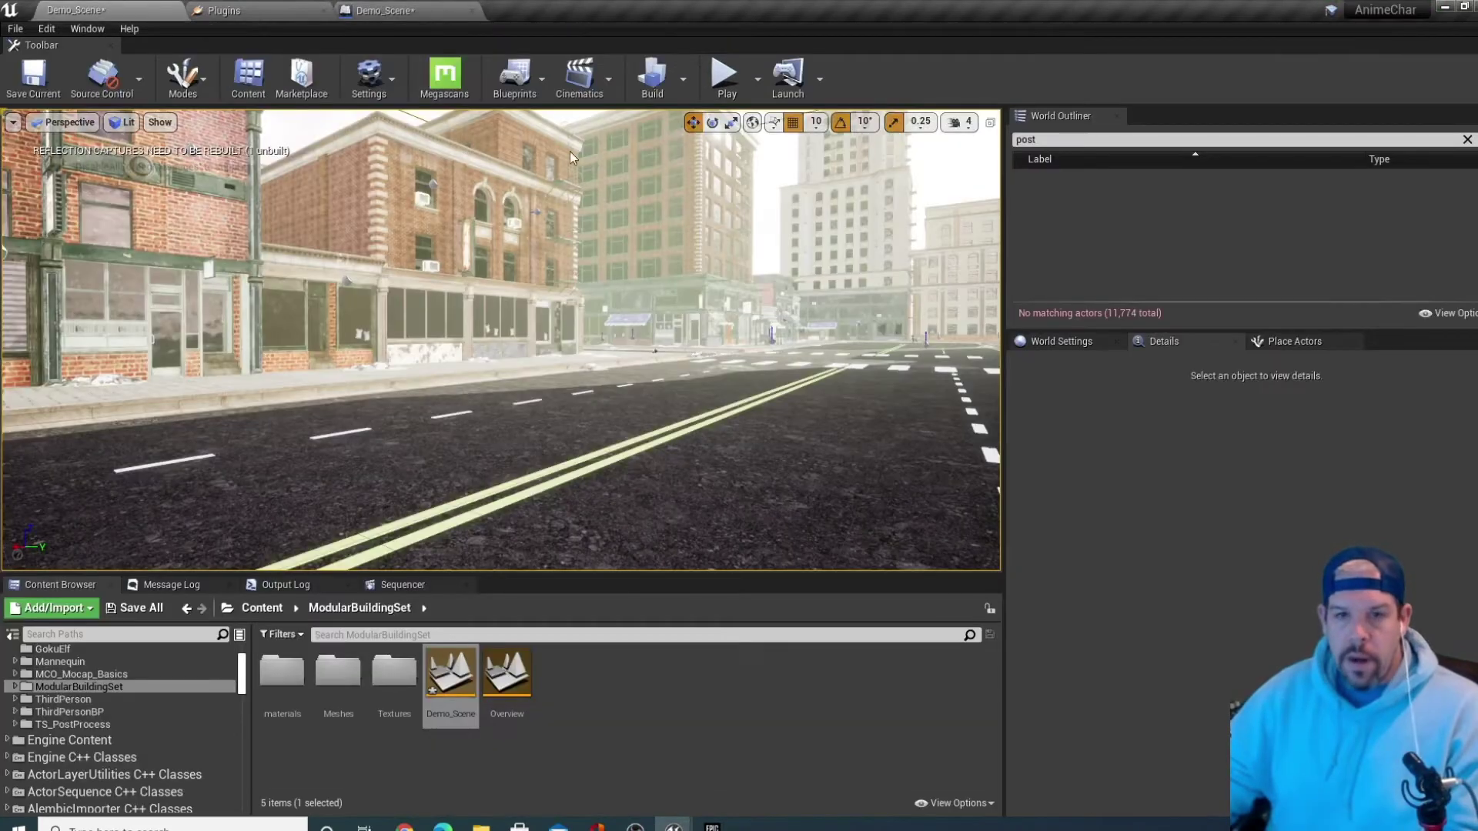
Play Demo_Scene to check the matinee camera sequence at startup, and stop the simulation
click(724, 87)
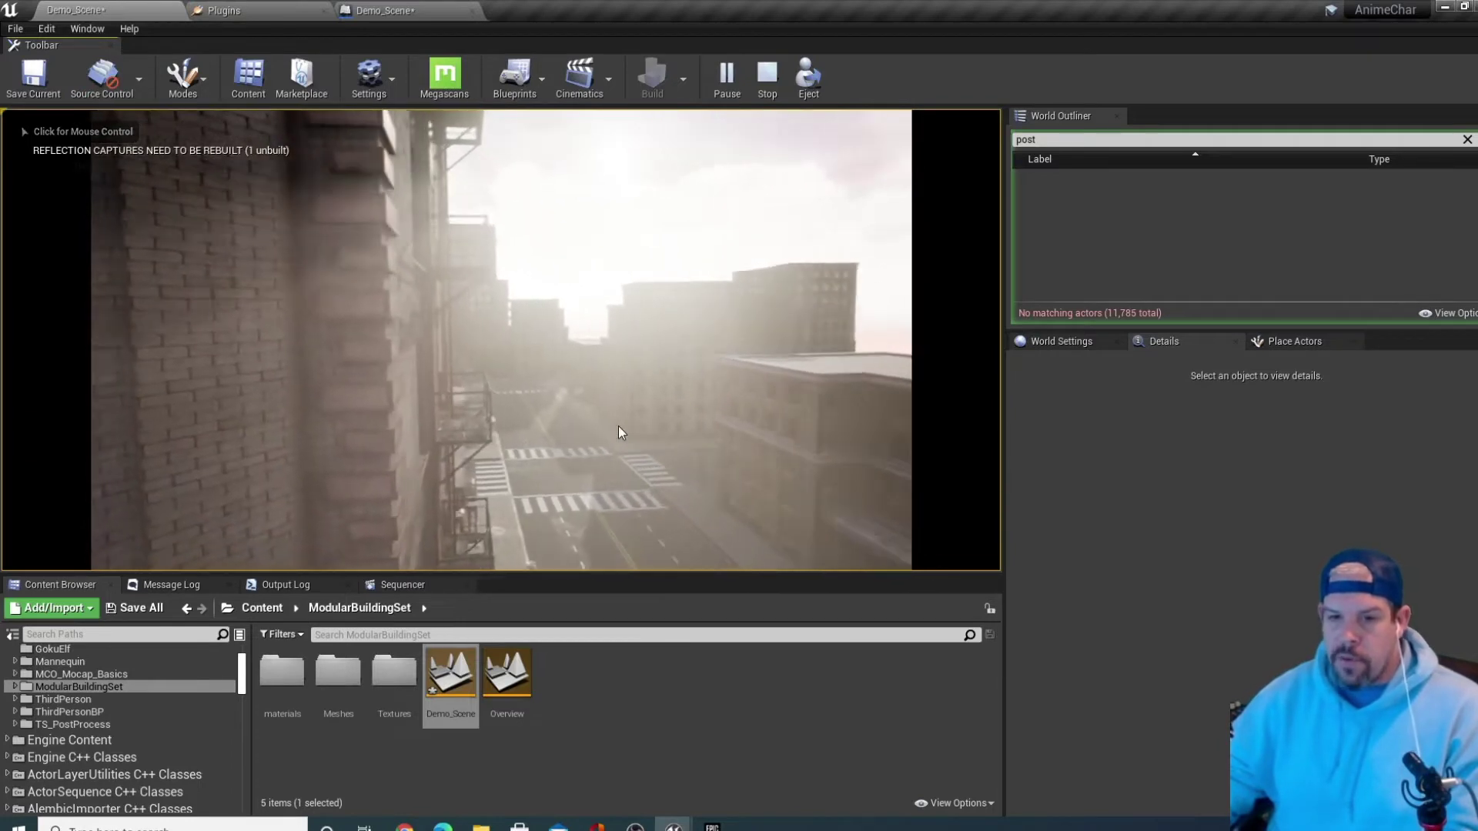
click(618, 426)
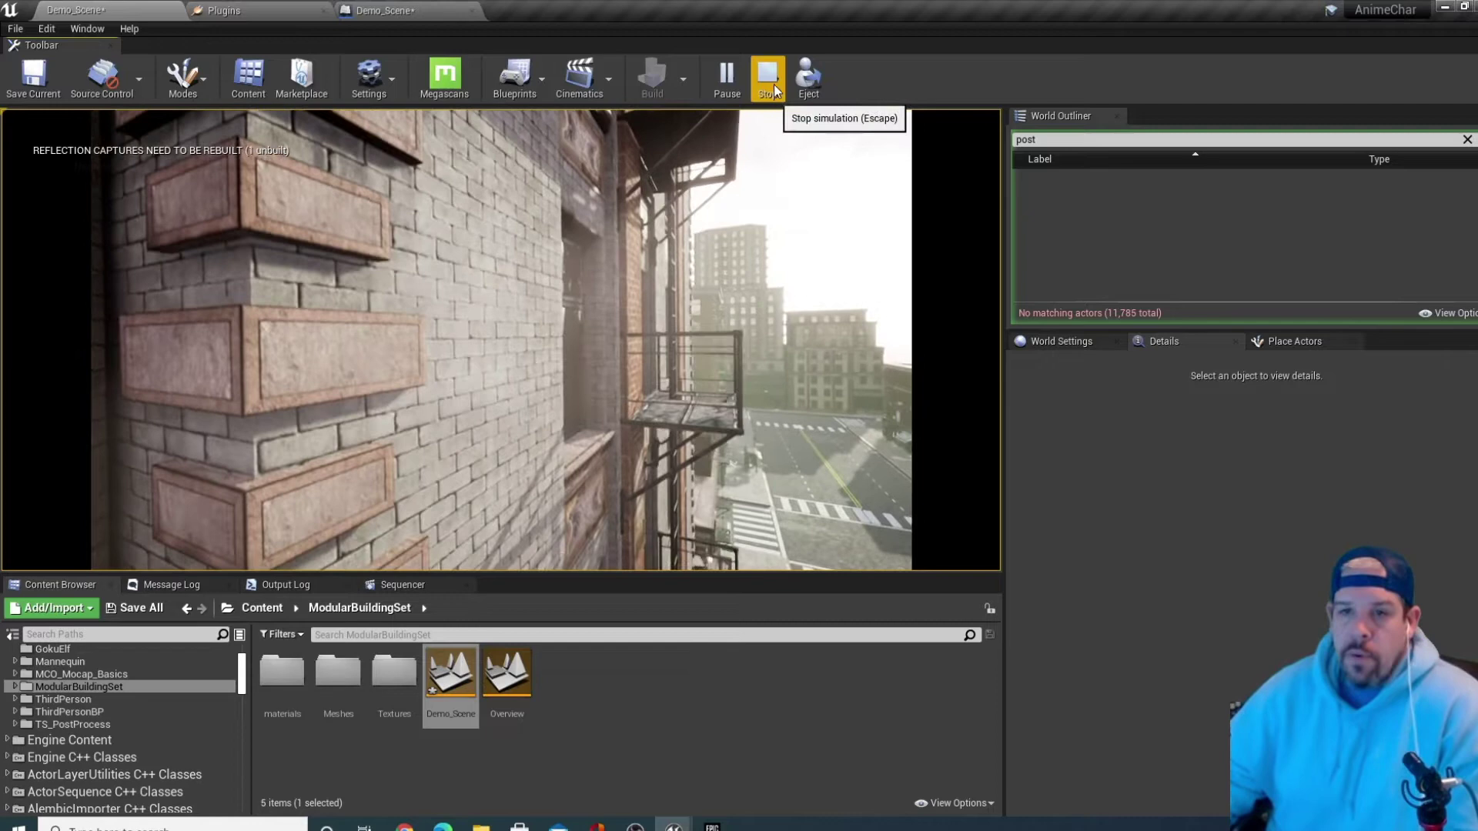
click(773, 77)
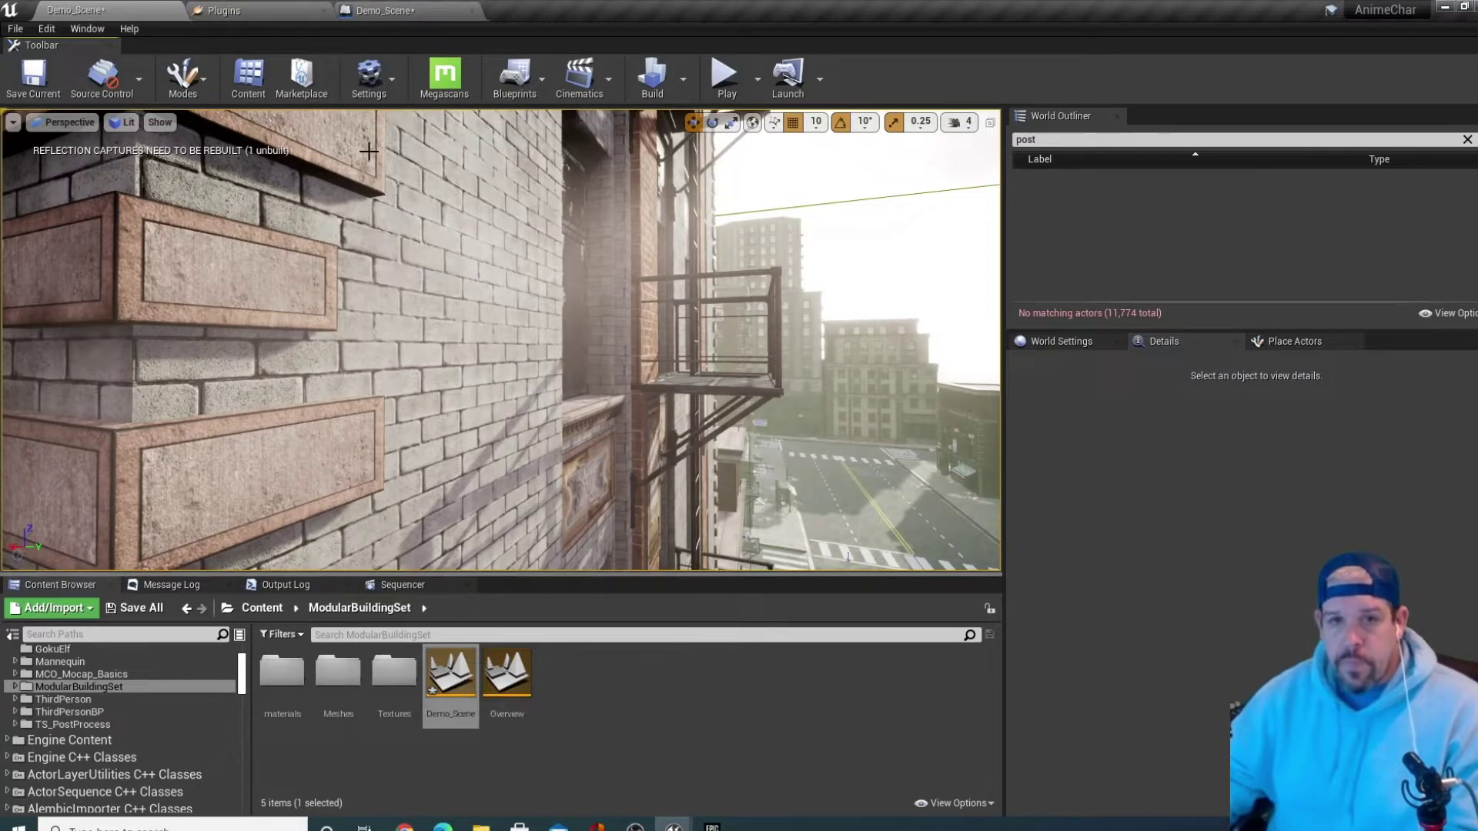
Delete the MatineeActor1 reference and its Play node from the Demo_Scene level blueprint, and compile and save it
click(515, 77)
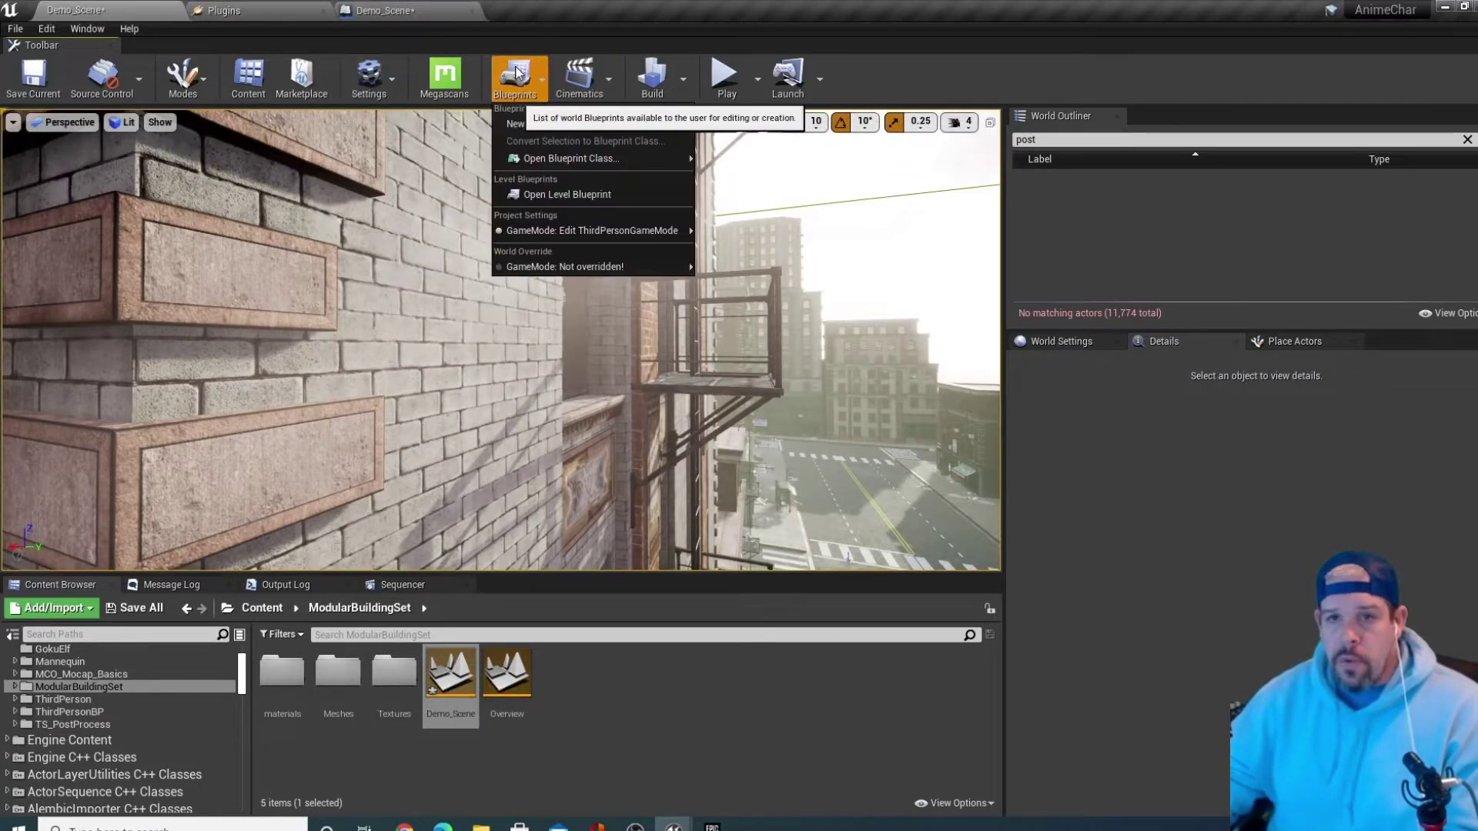
click(580, 196)
drag(878, 304, 542, 473)
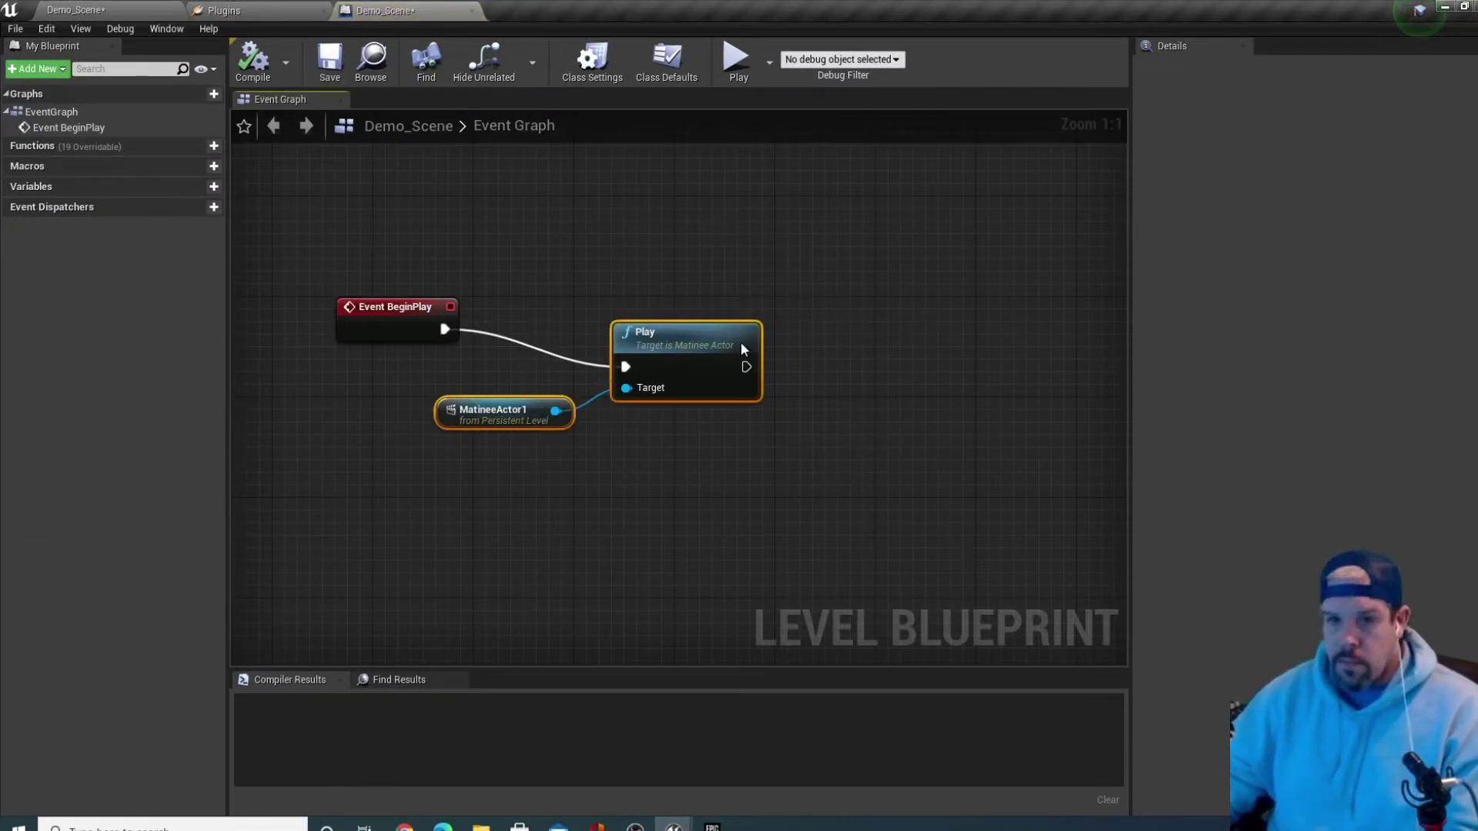
double_click(873, 17)
key(Delete)
double_click(873, 17)
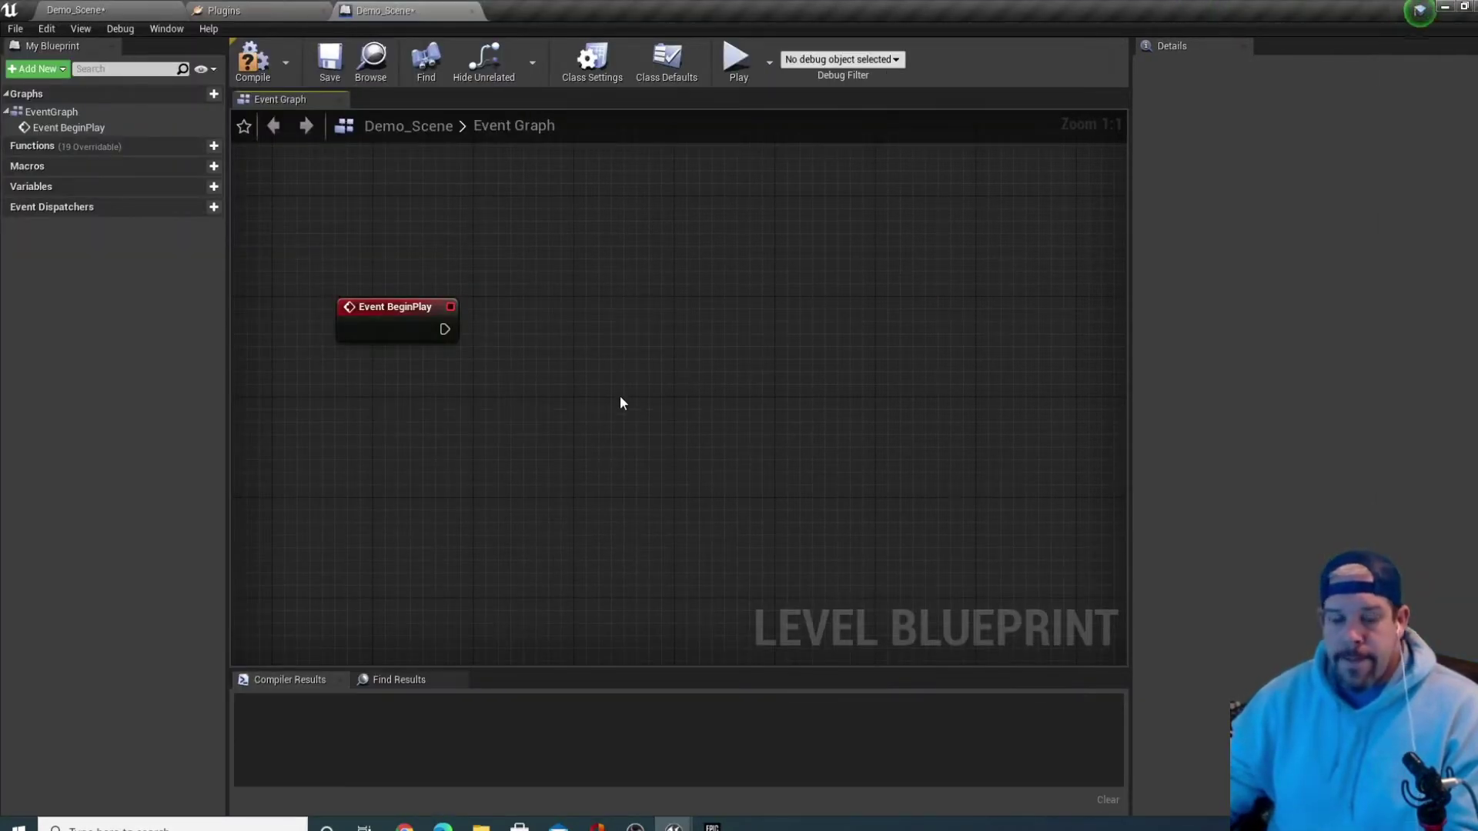
click(252, 58)
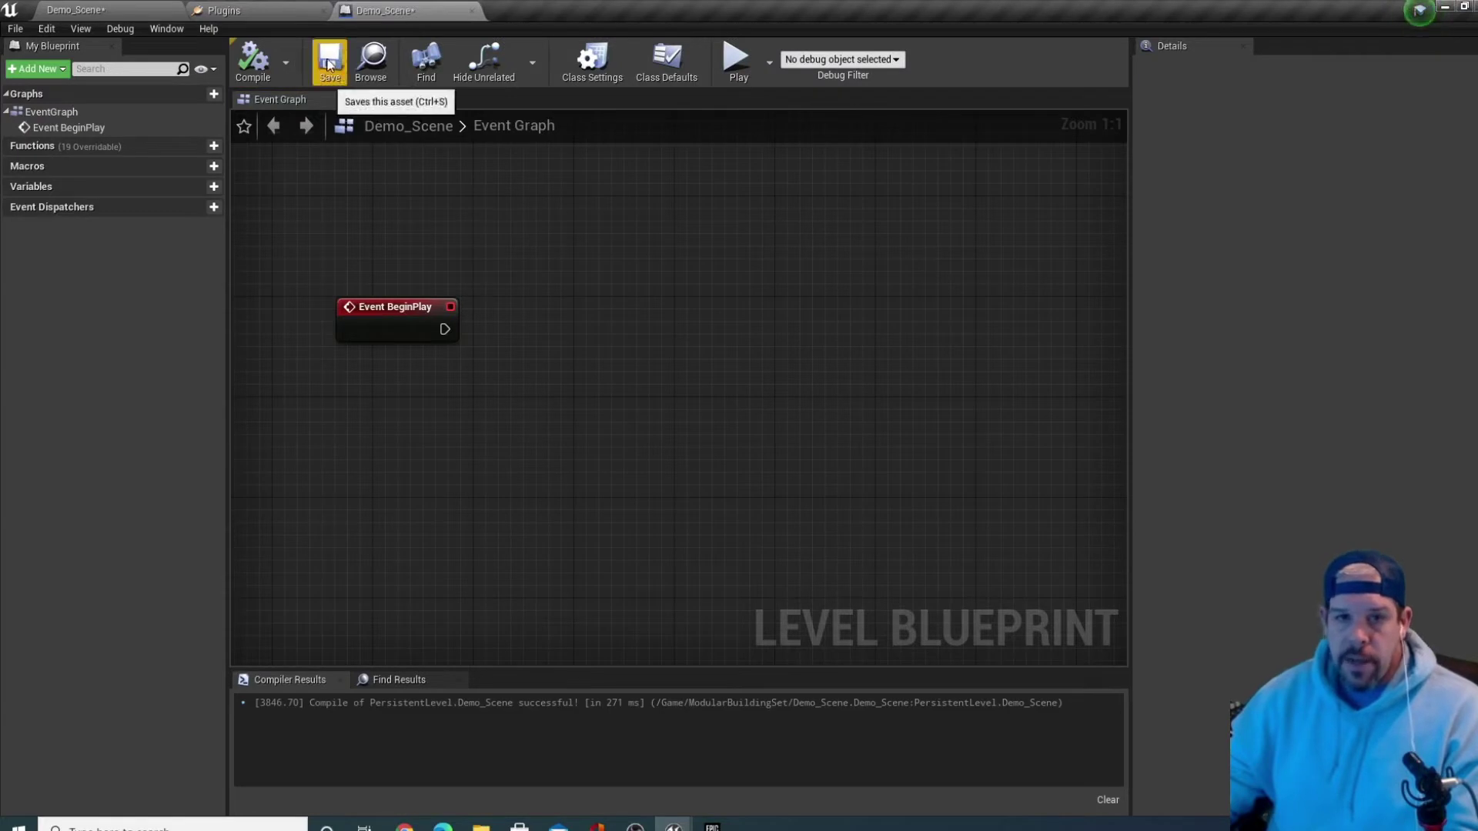
click(329, 60)
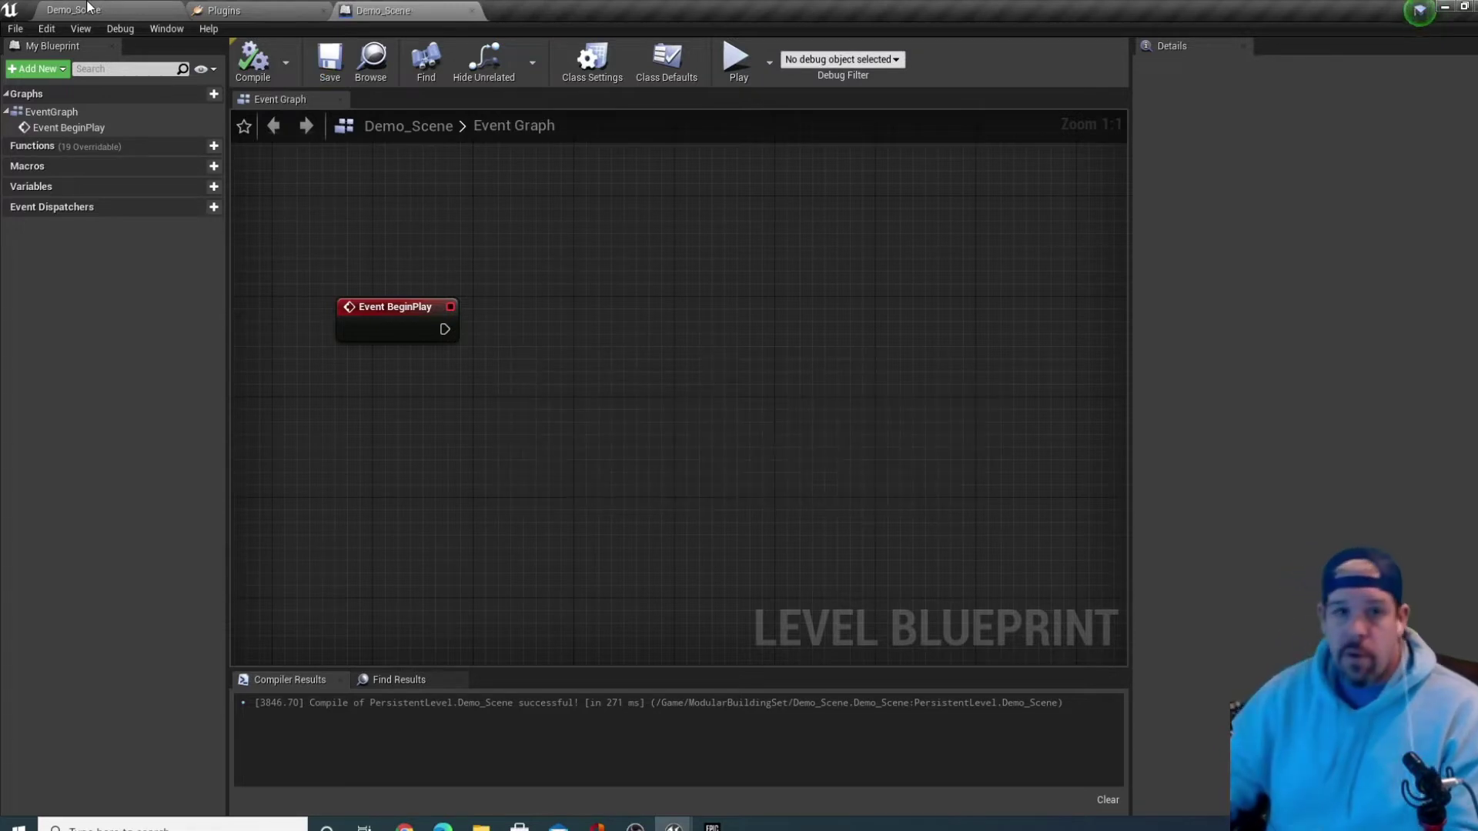
Play Demo_Scene from the level view, run the anime character around the street to check the startup view, and stop the simulation
click(87, 8)
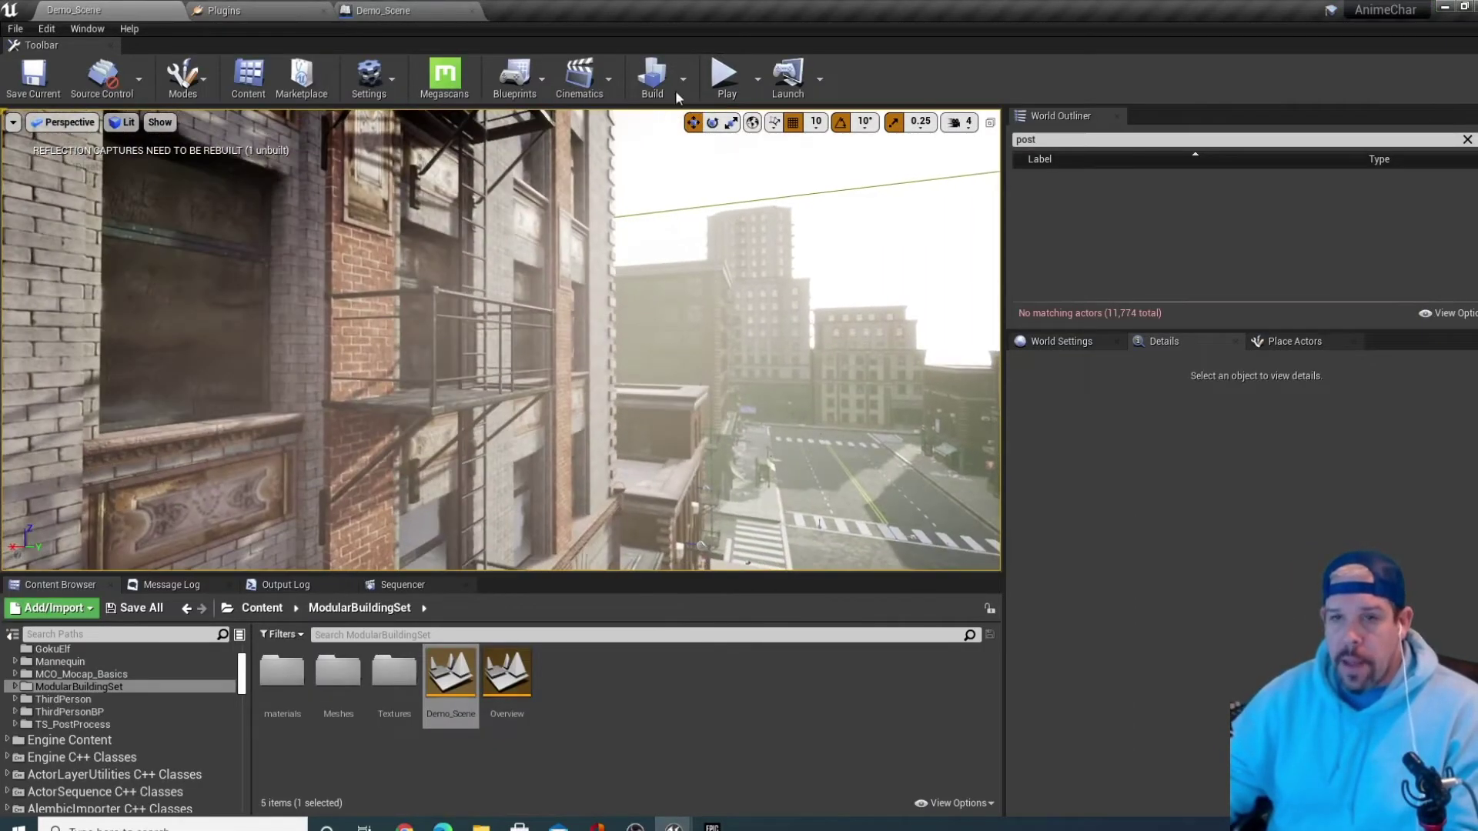
click(726, 77)
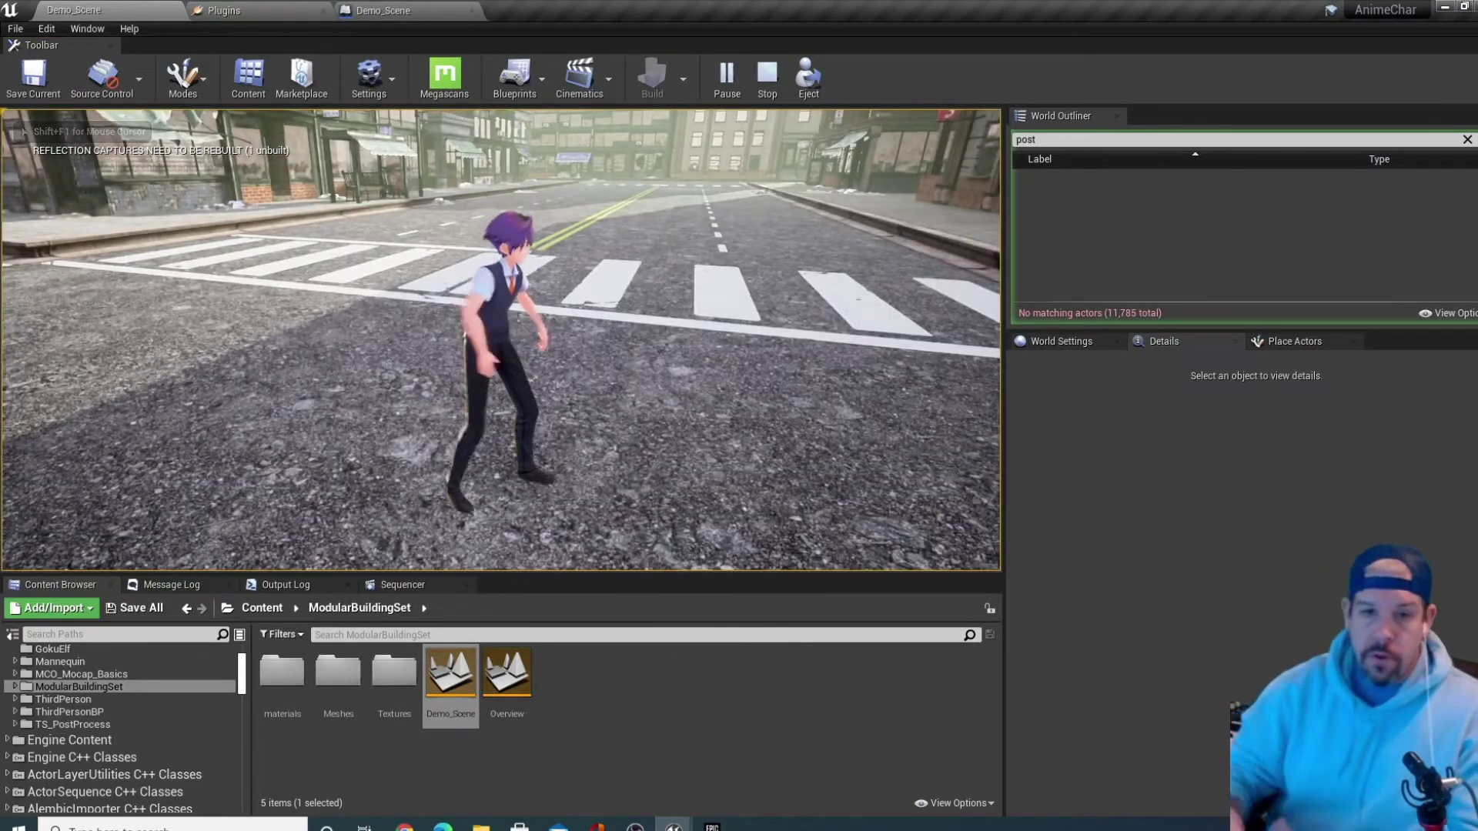
key(w)
key(a)
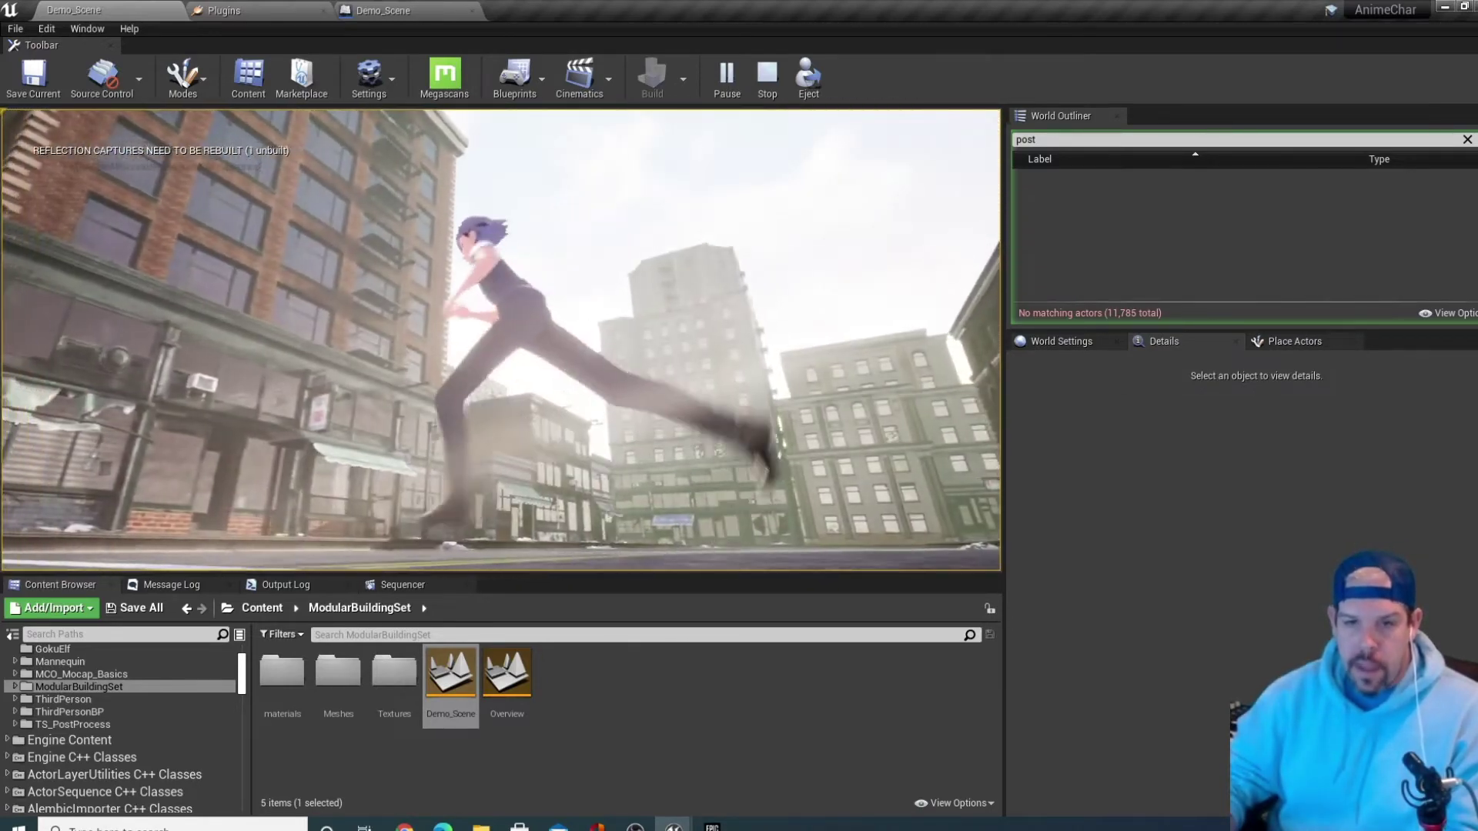
key(s)
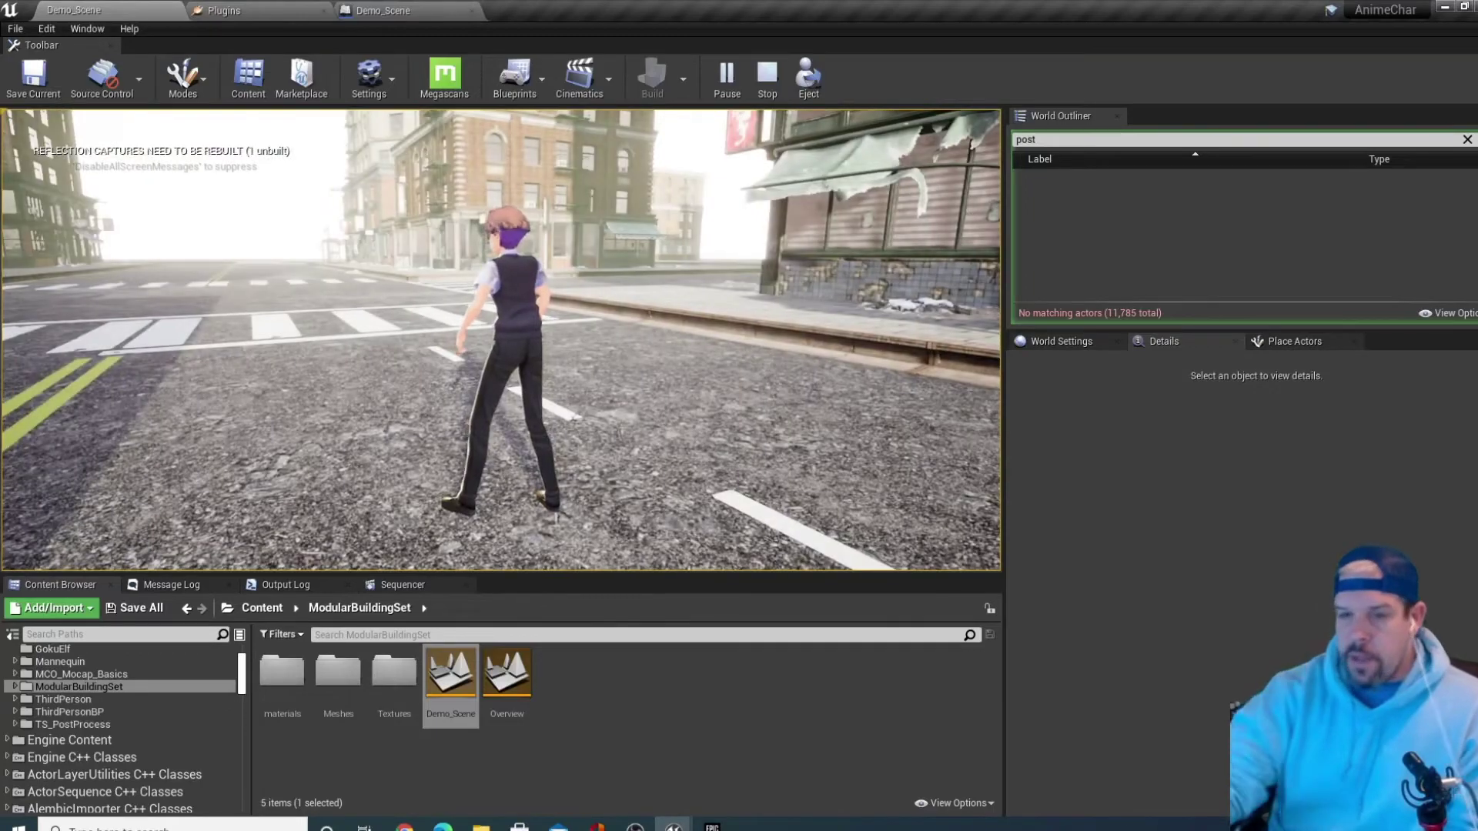
key(w)
key(d)
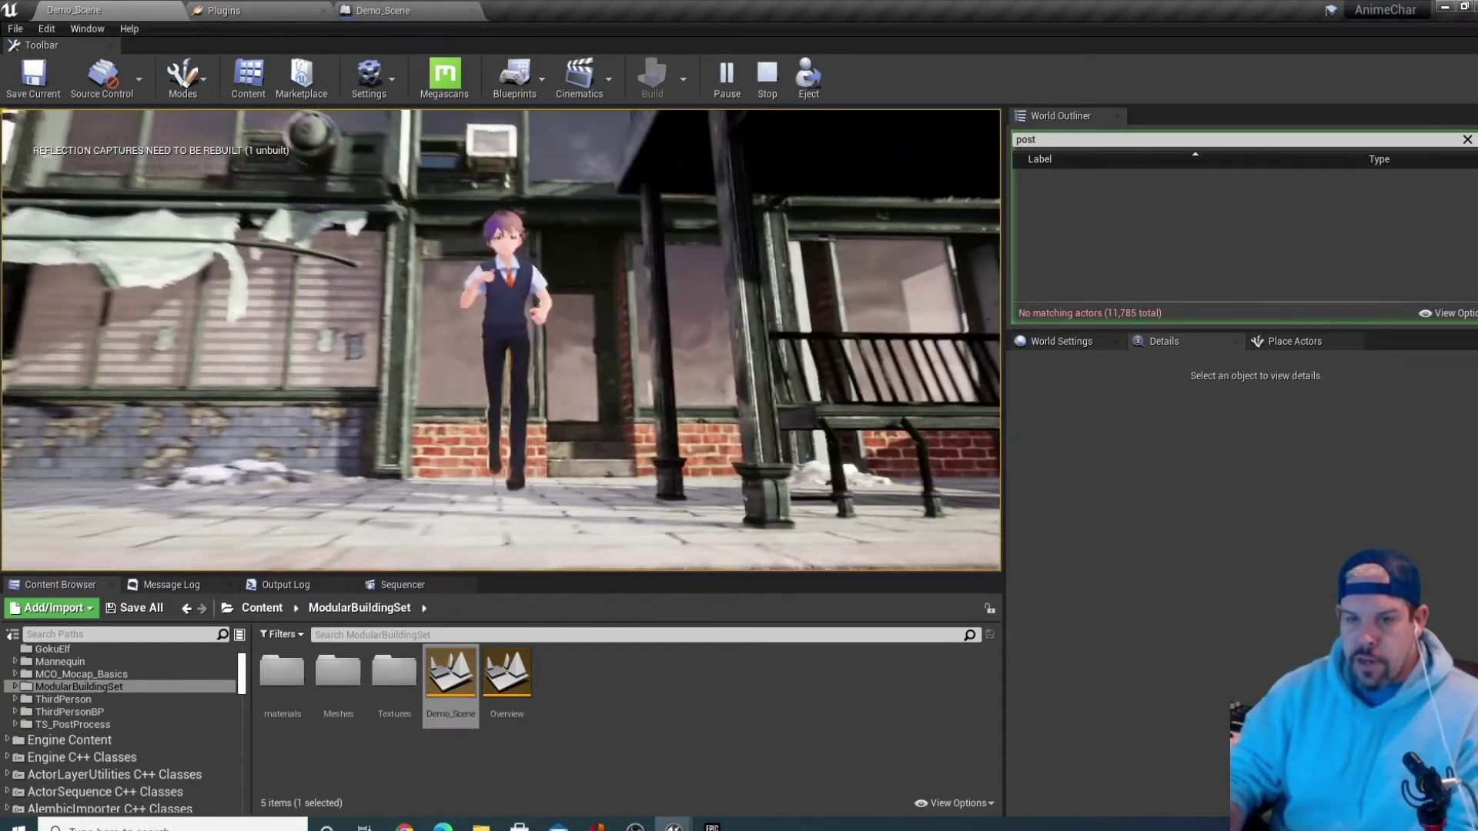
key(w)
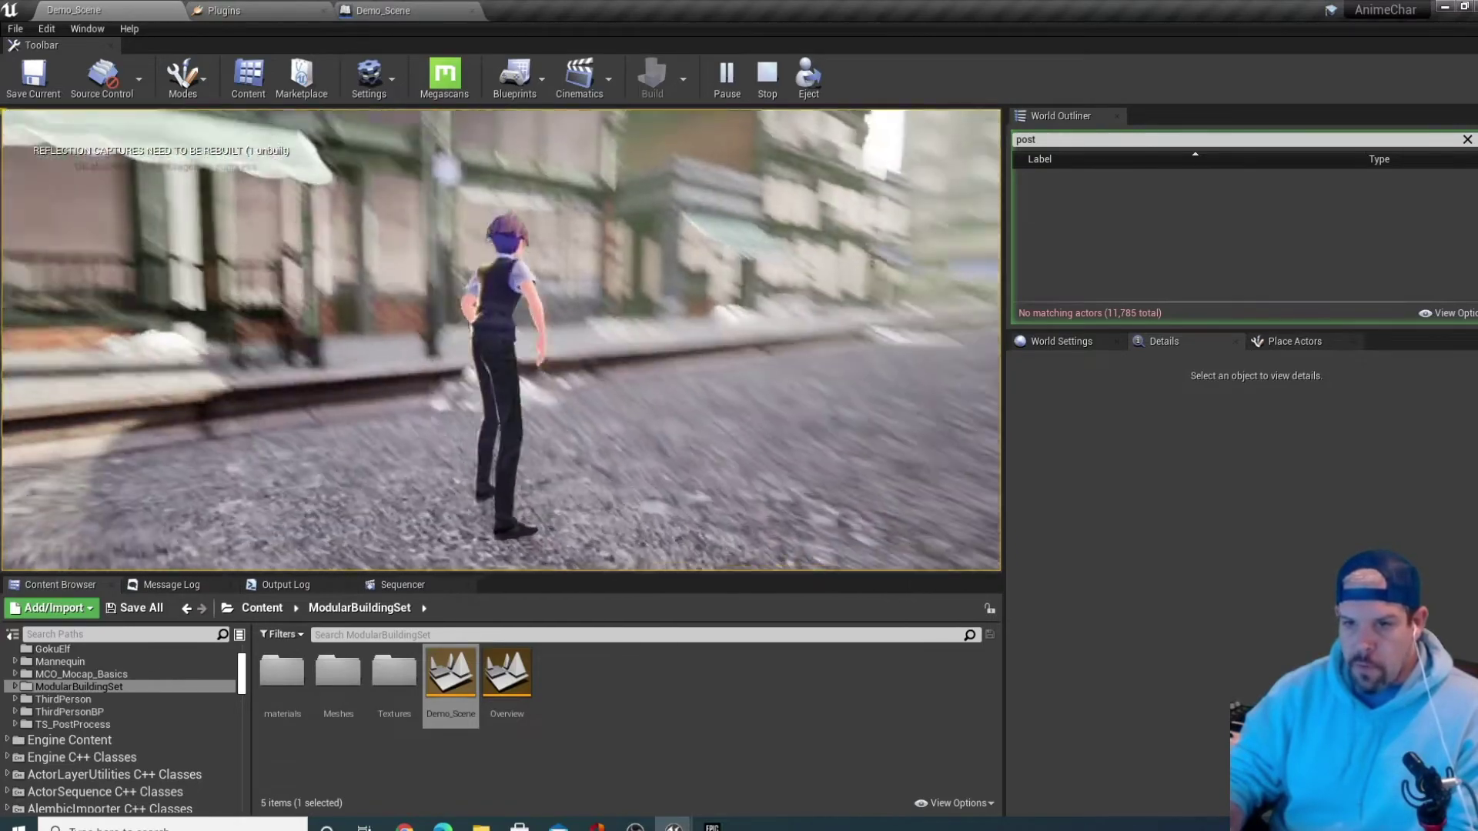
key(w)
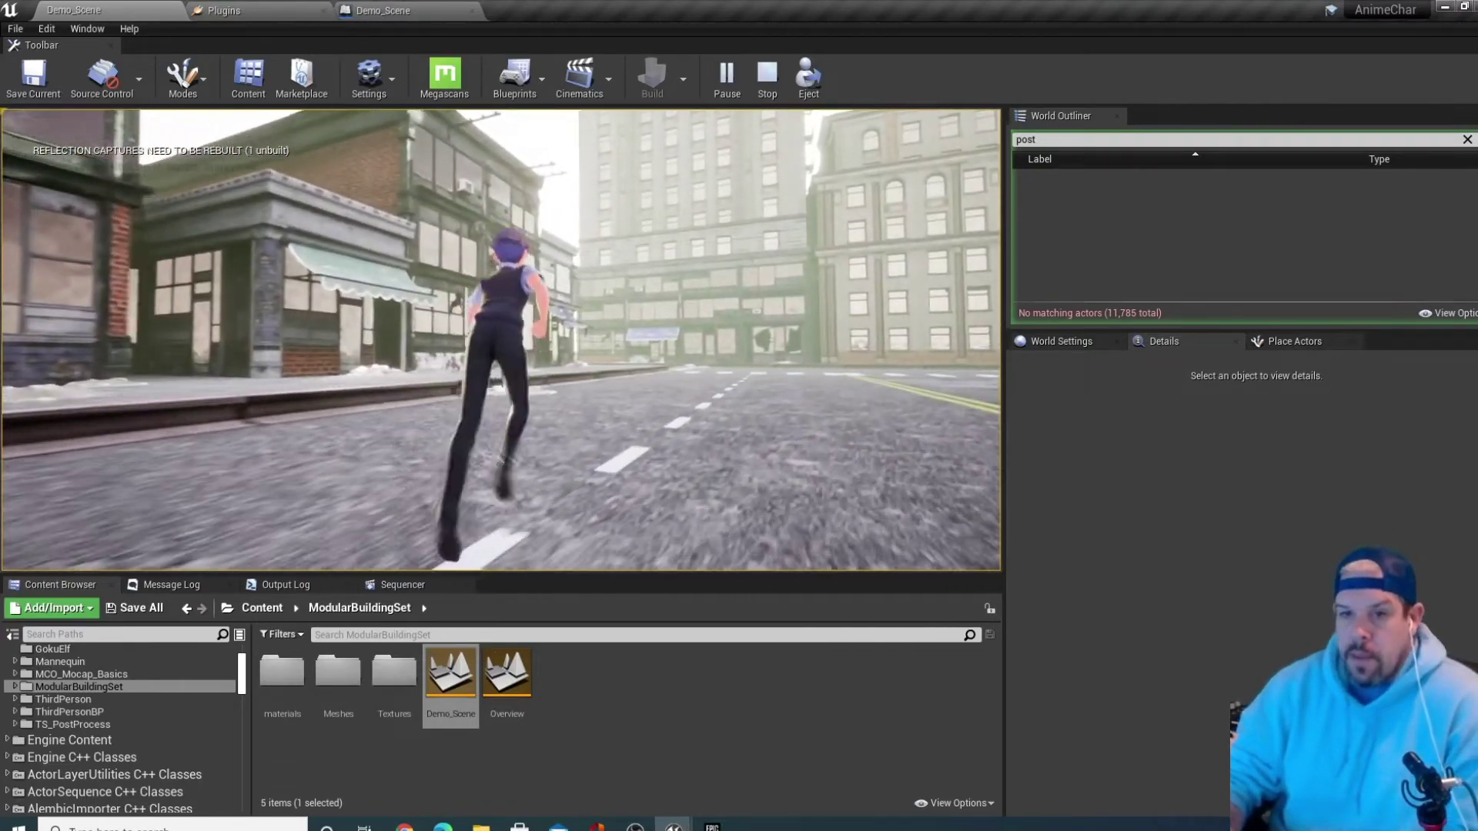
key(d)
key(s)
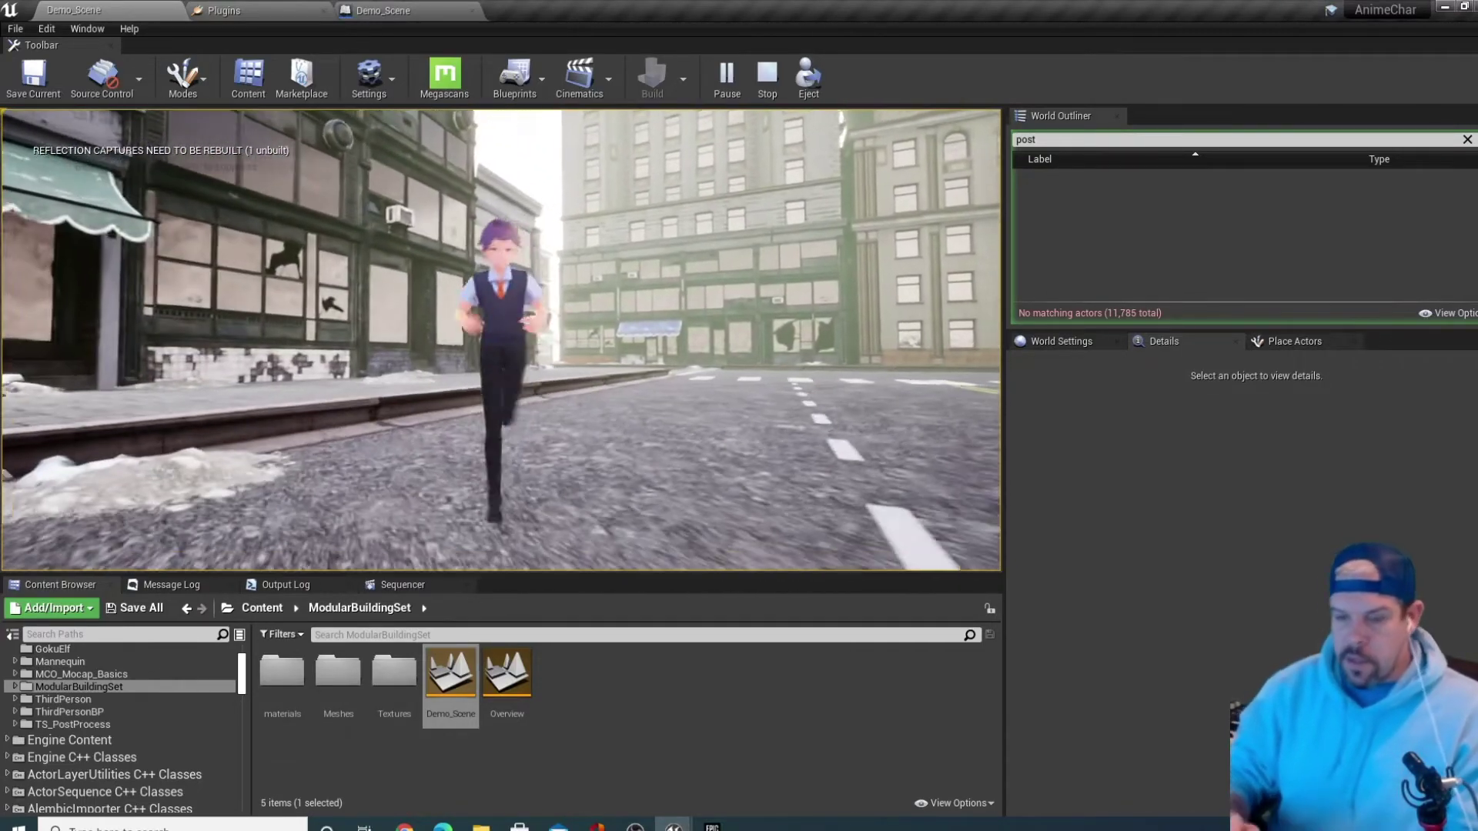
key(w)
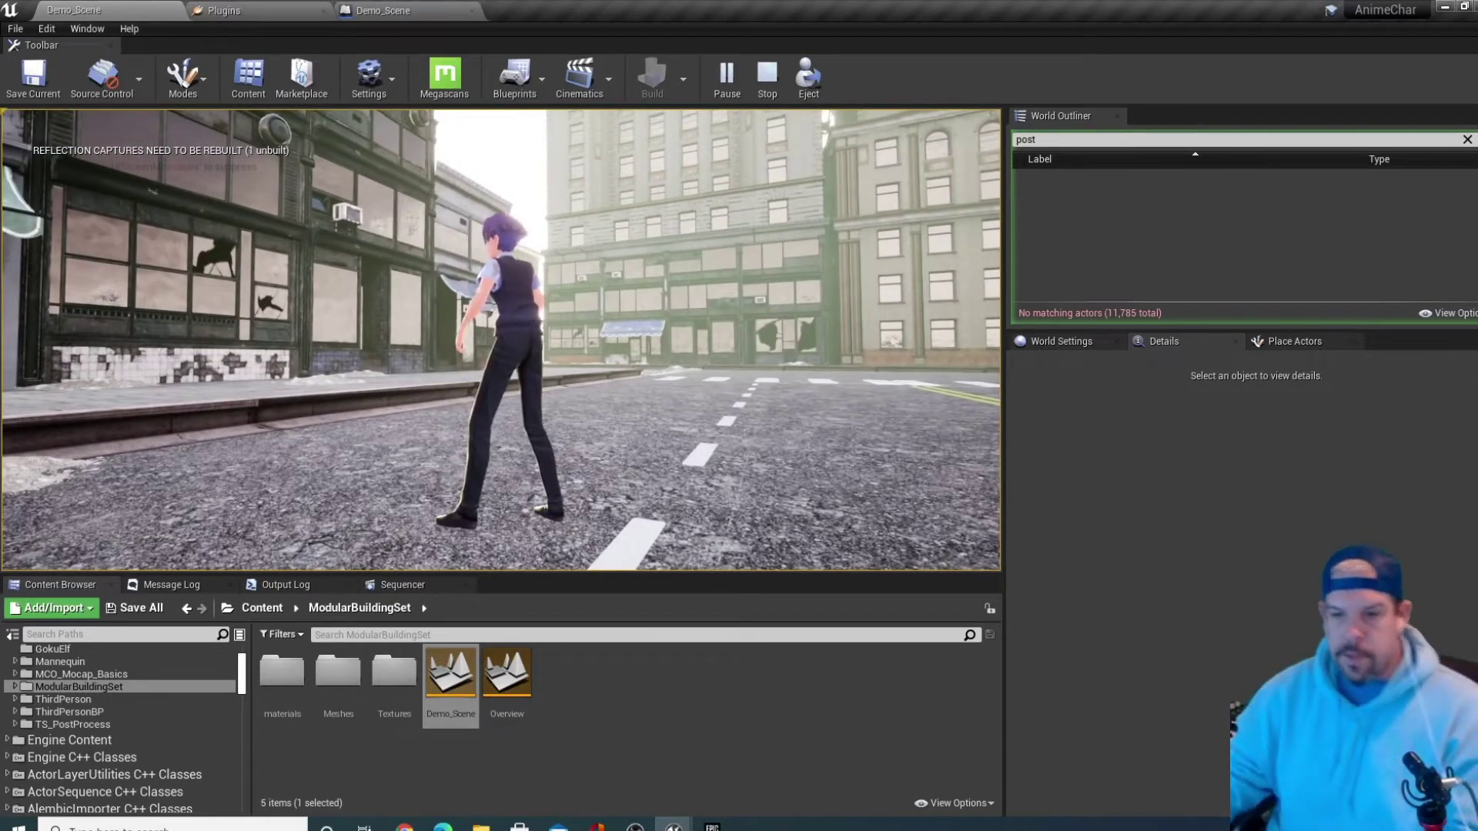
key(Escape)
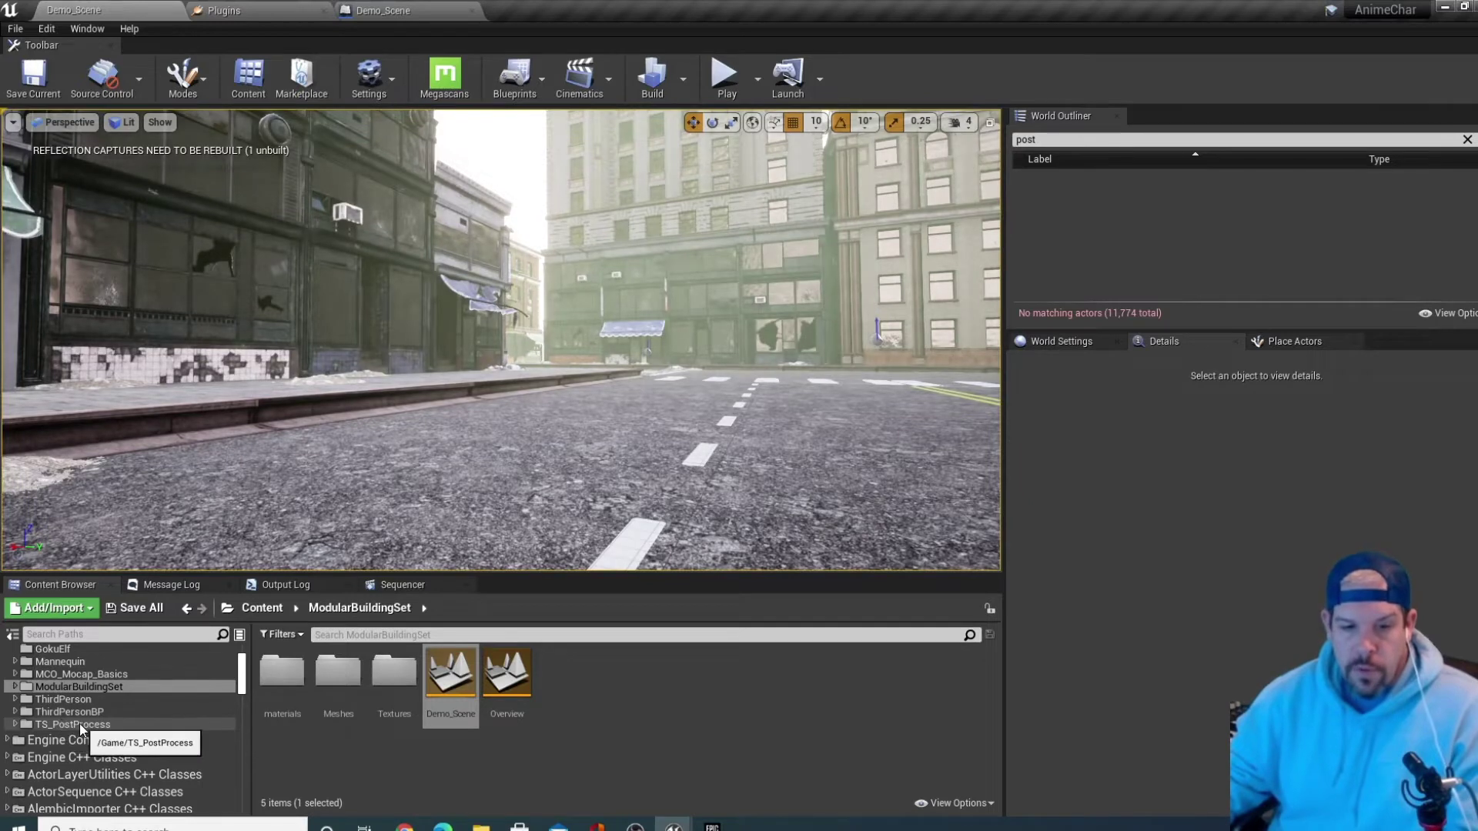
Place a Post Process Volume from the volume actors on the street at about X 990, Y 4420, Z 70
click(1281, 341)
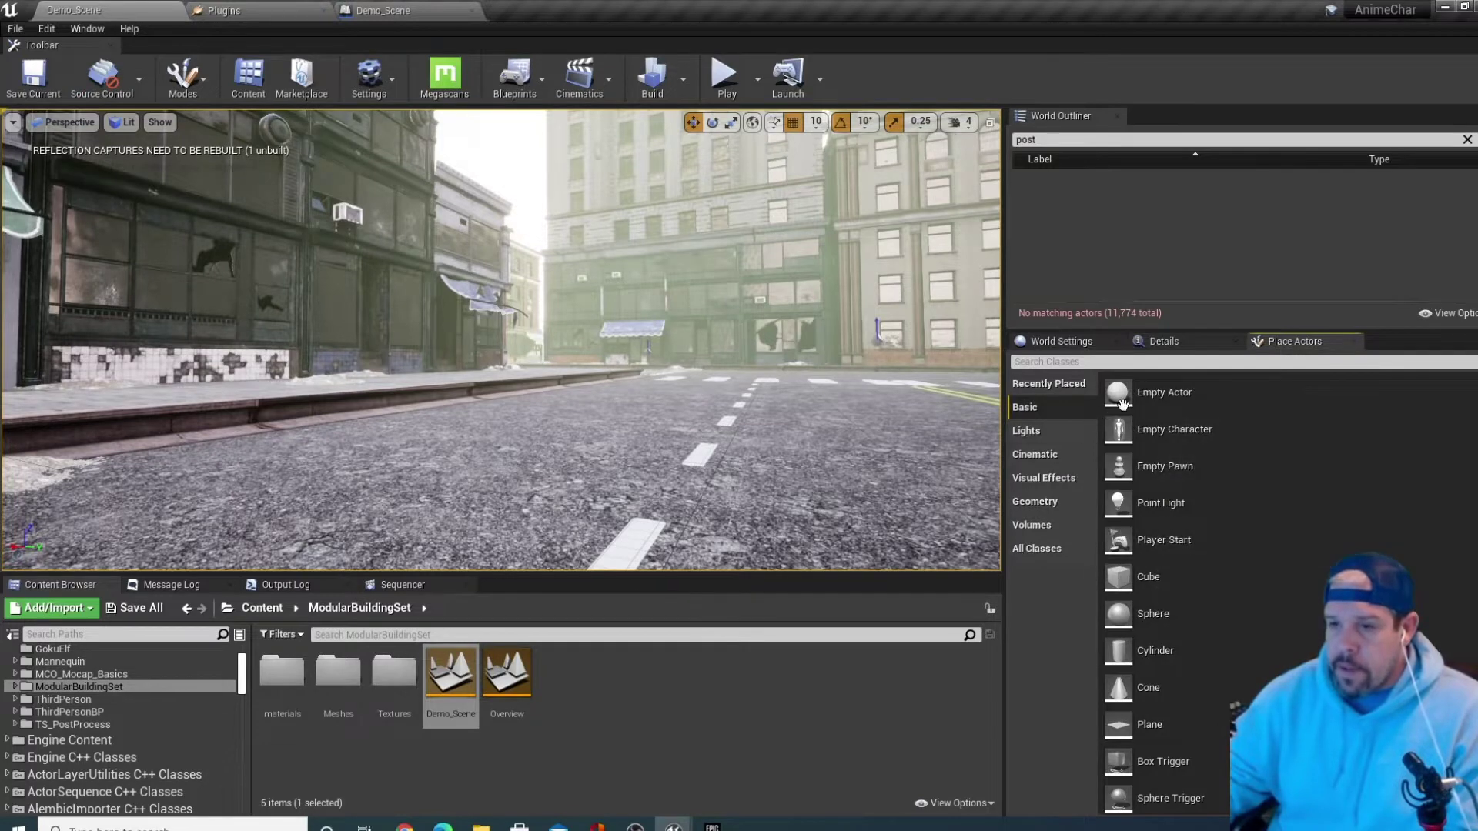
click(1043, 522)
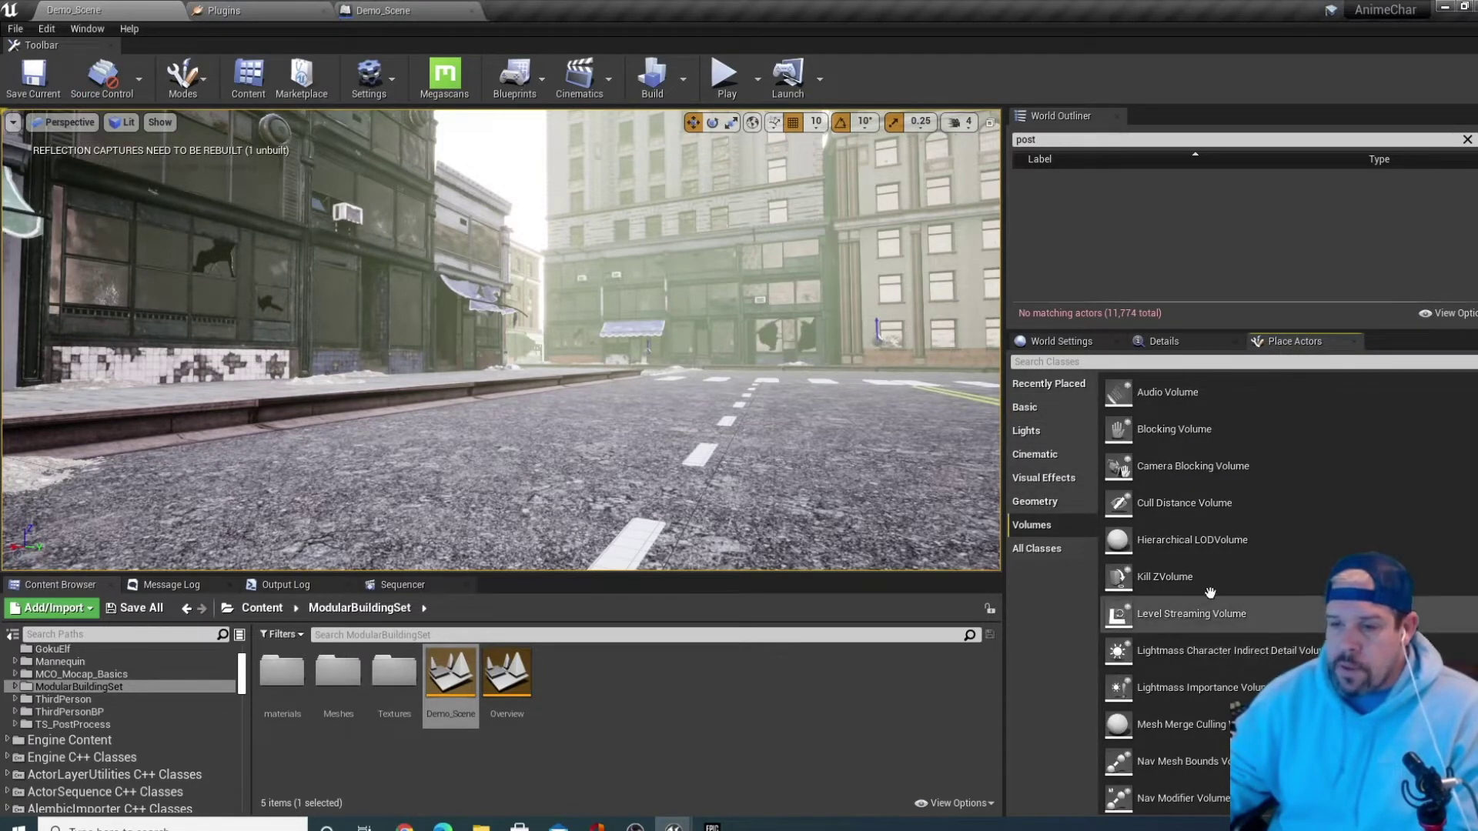
scroll(1258, 674, down, 1)
scroll(1257, 674, down, 4)
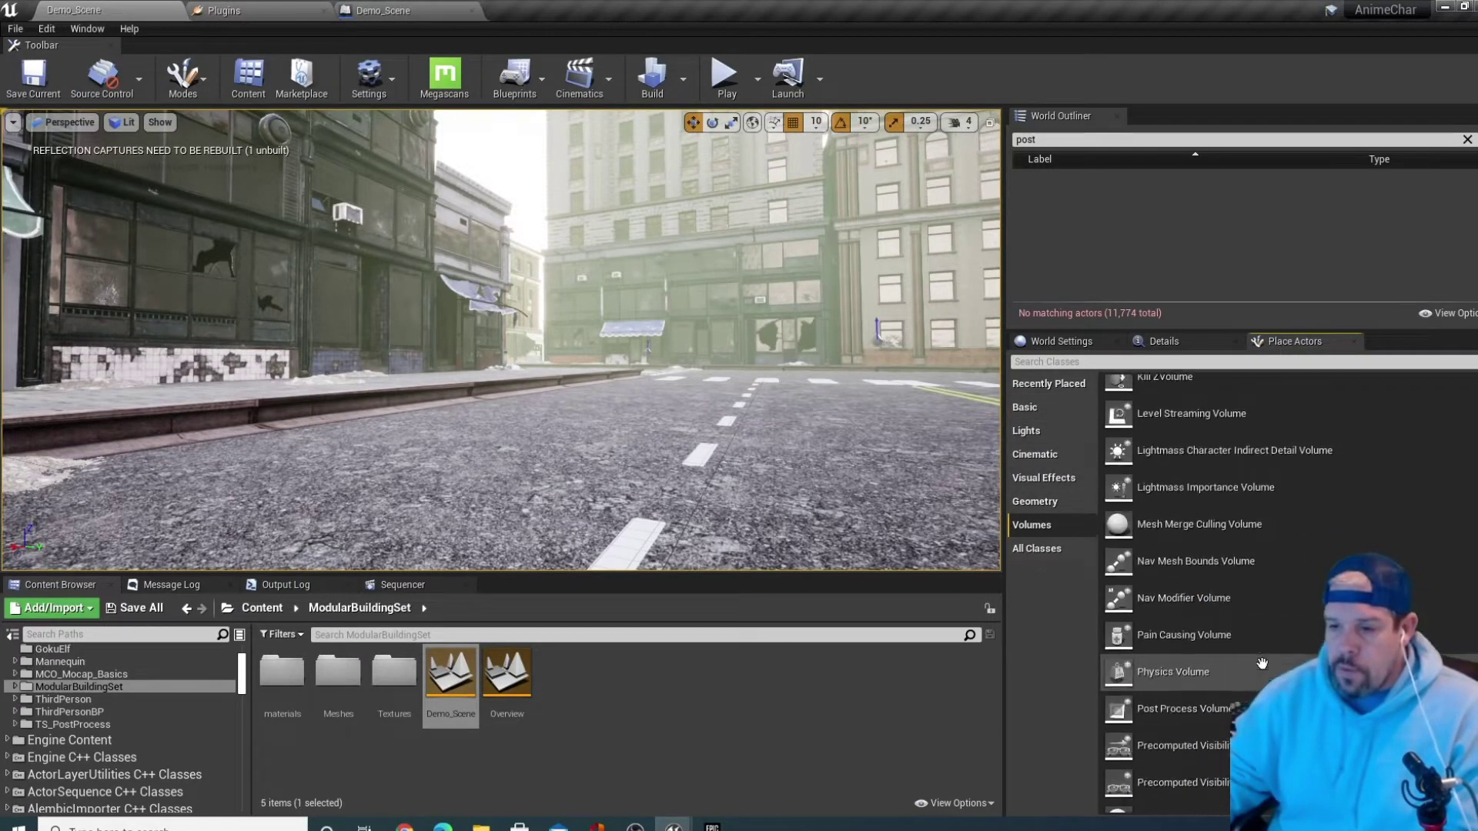
drag(963, 660, 654, 377)
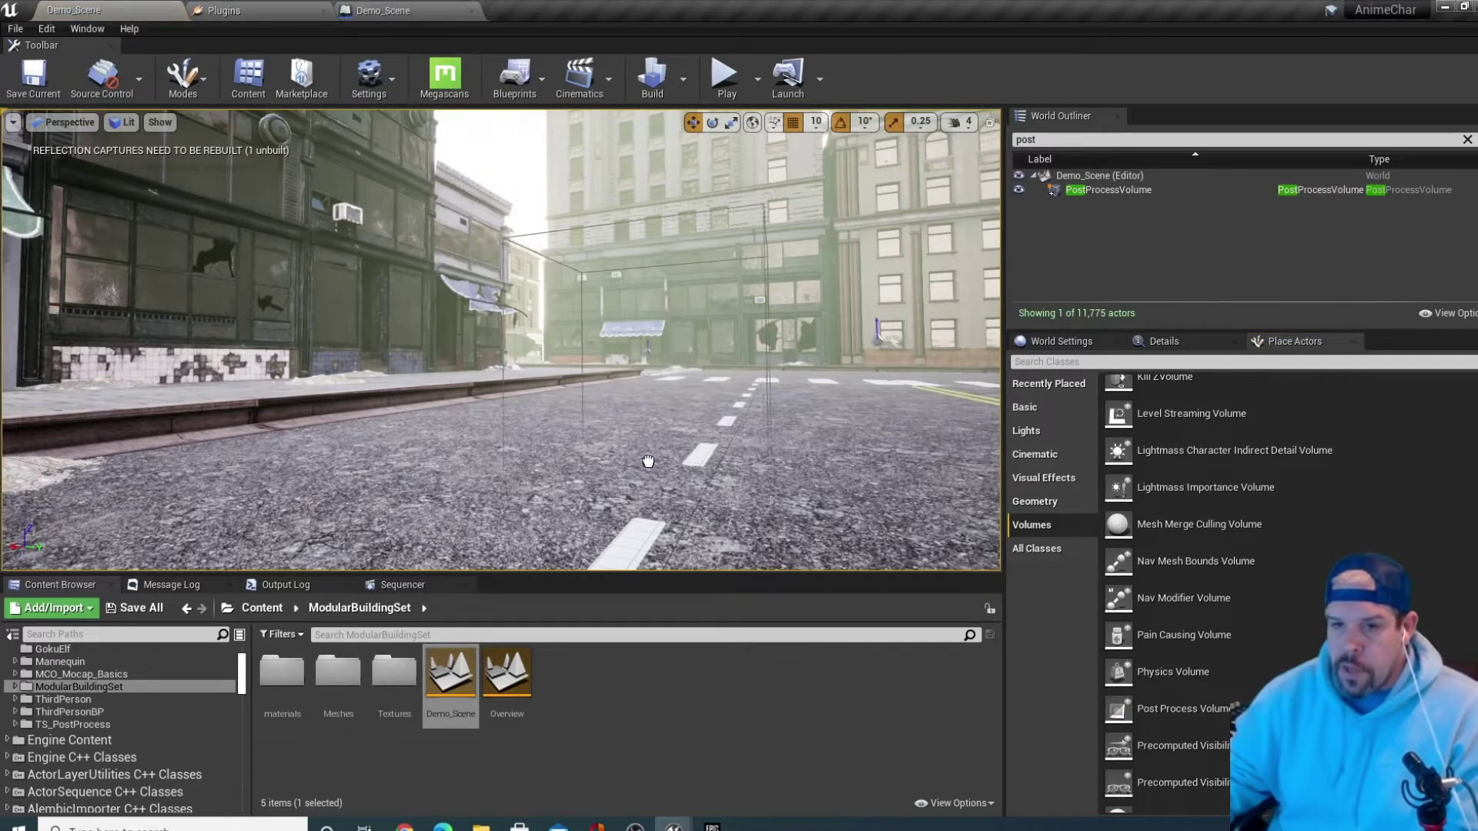
scroll(663, 424, down, 5)
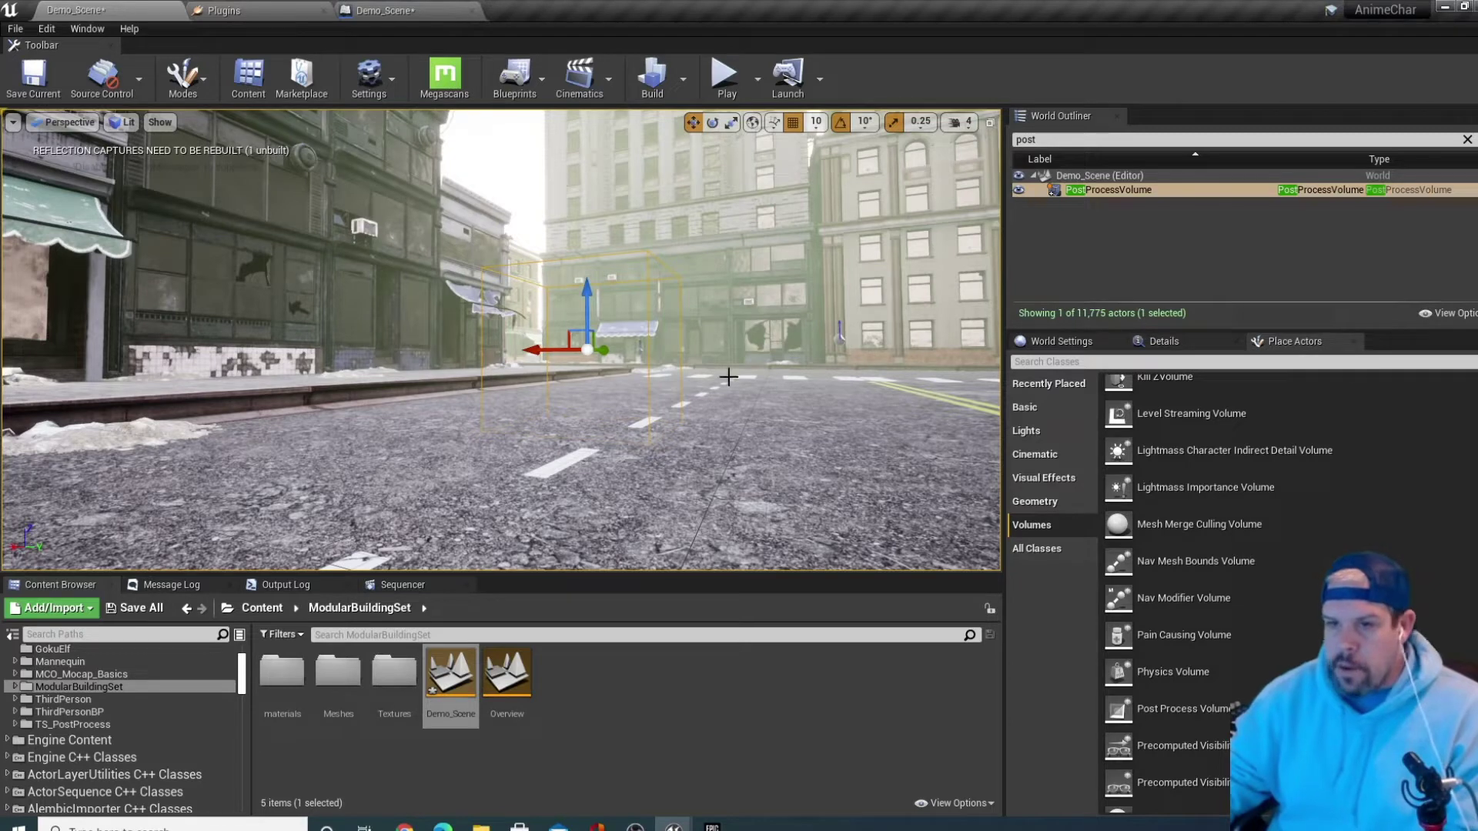
Enable Infinite Extent (Unbound) in the details of the PostProcessVolume so its effect covers the whole level
click(1189, 340)
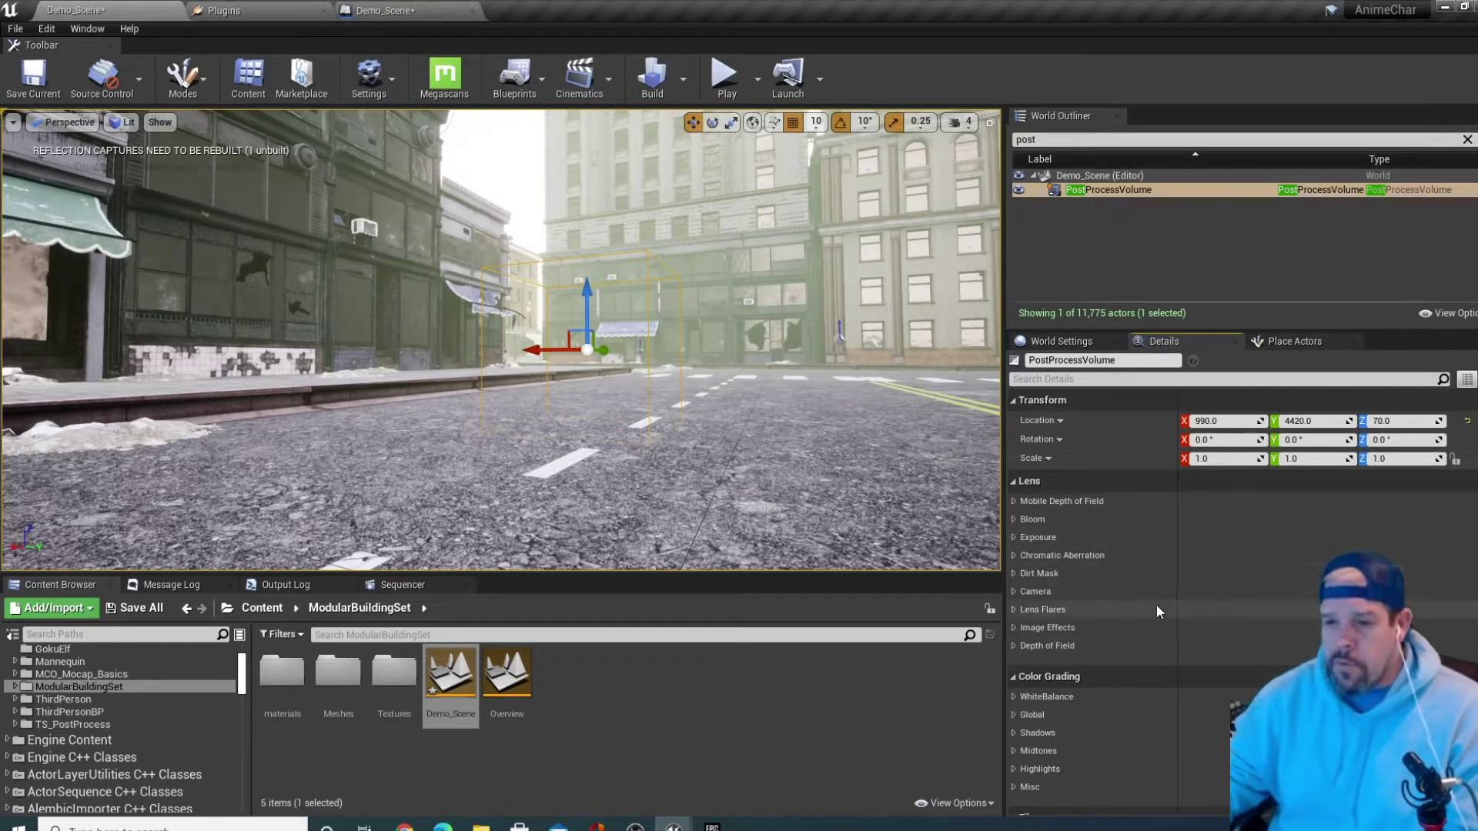
scroll(1159, 603, down, 3)
scroll(1184, 594, down, 2)
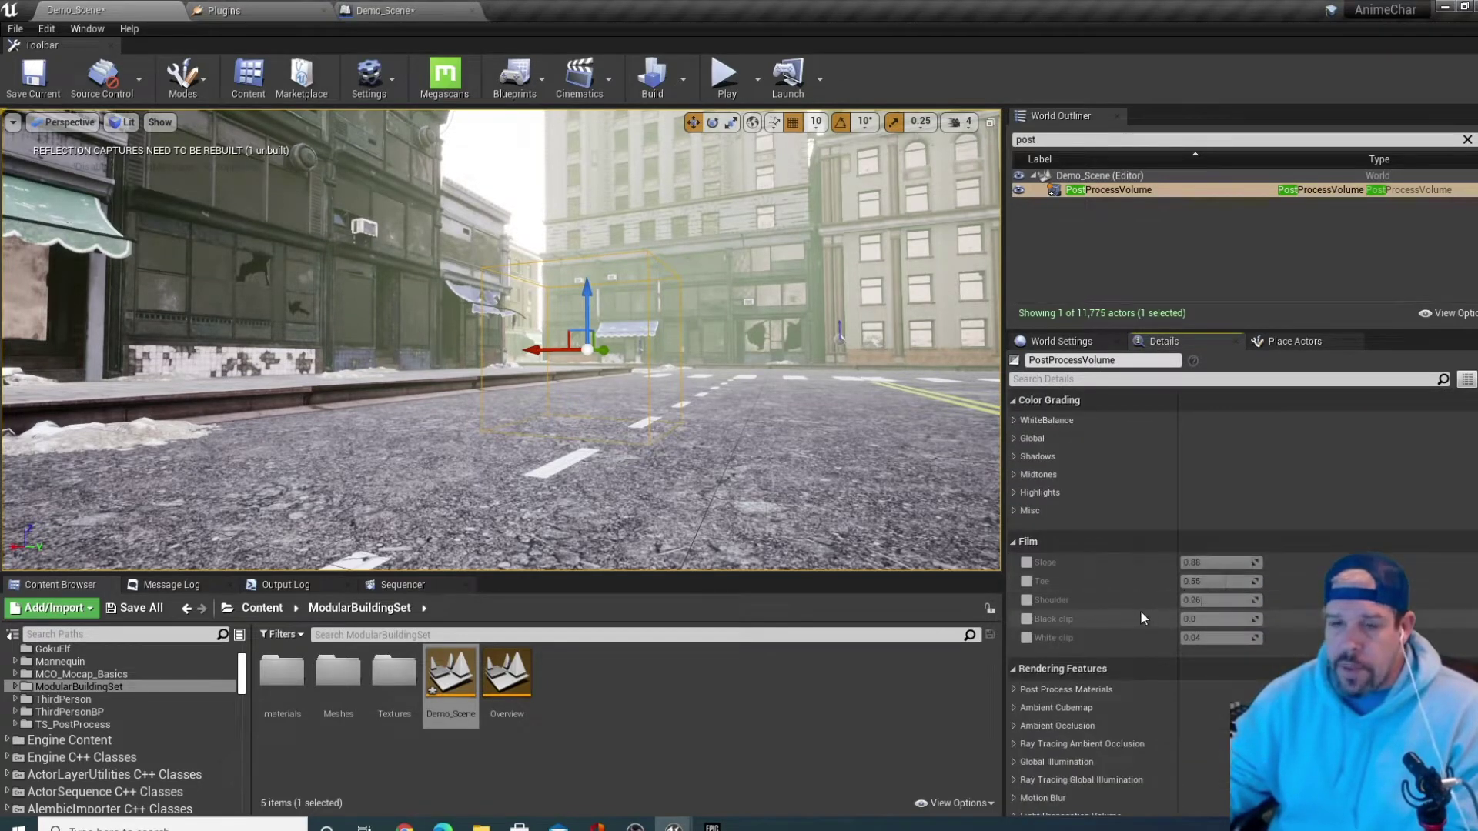
scroll(1153, 591, down, 2)
scroll(1153, 588, down, 2)
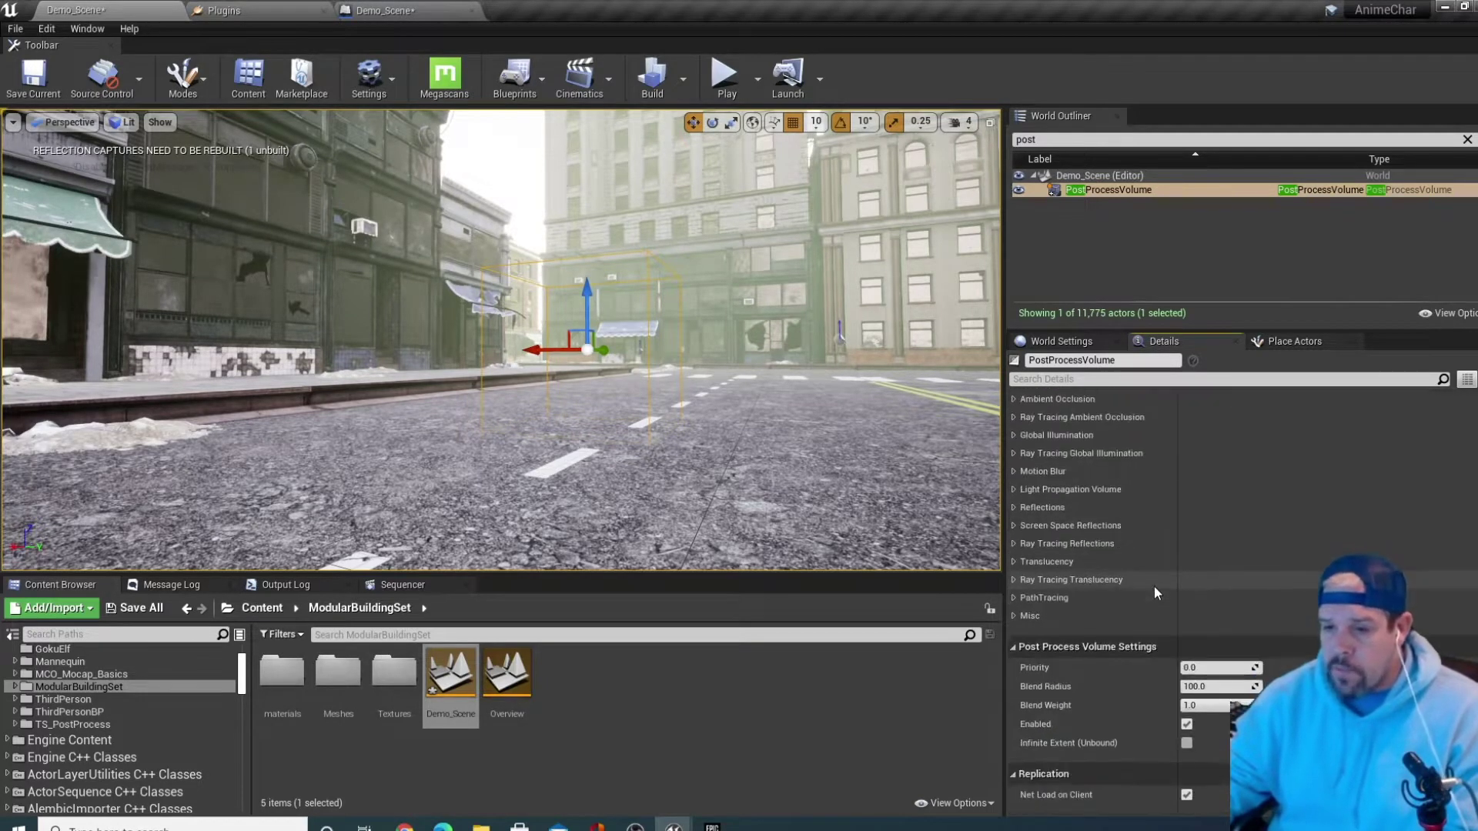
scroll(1153, 586, down, 4)
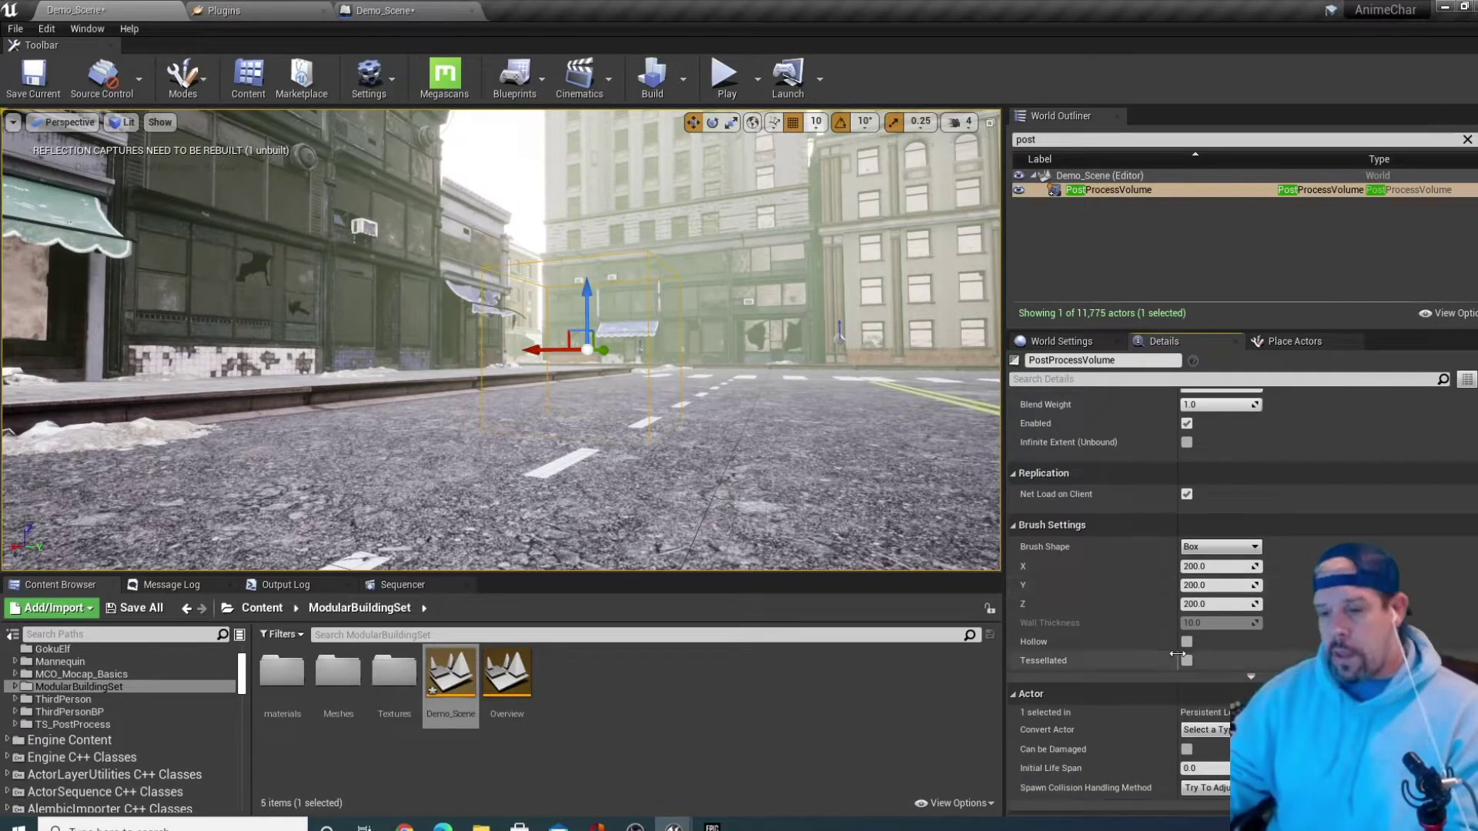
scroll(1178, 656, down, 1)
scroll(1176, 651, up, 1)
scroll(1176, 652, up, 3)
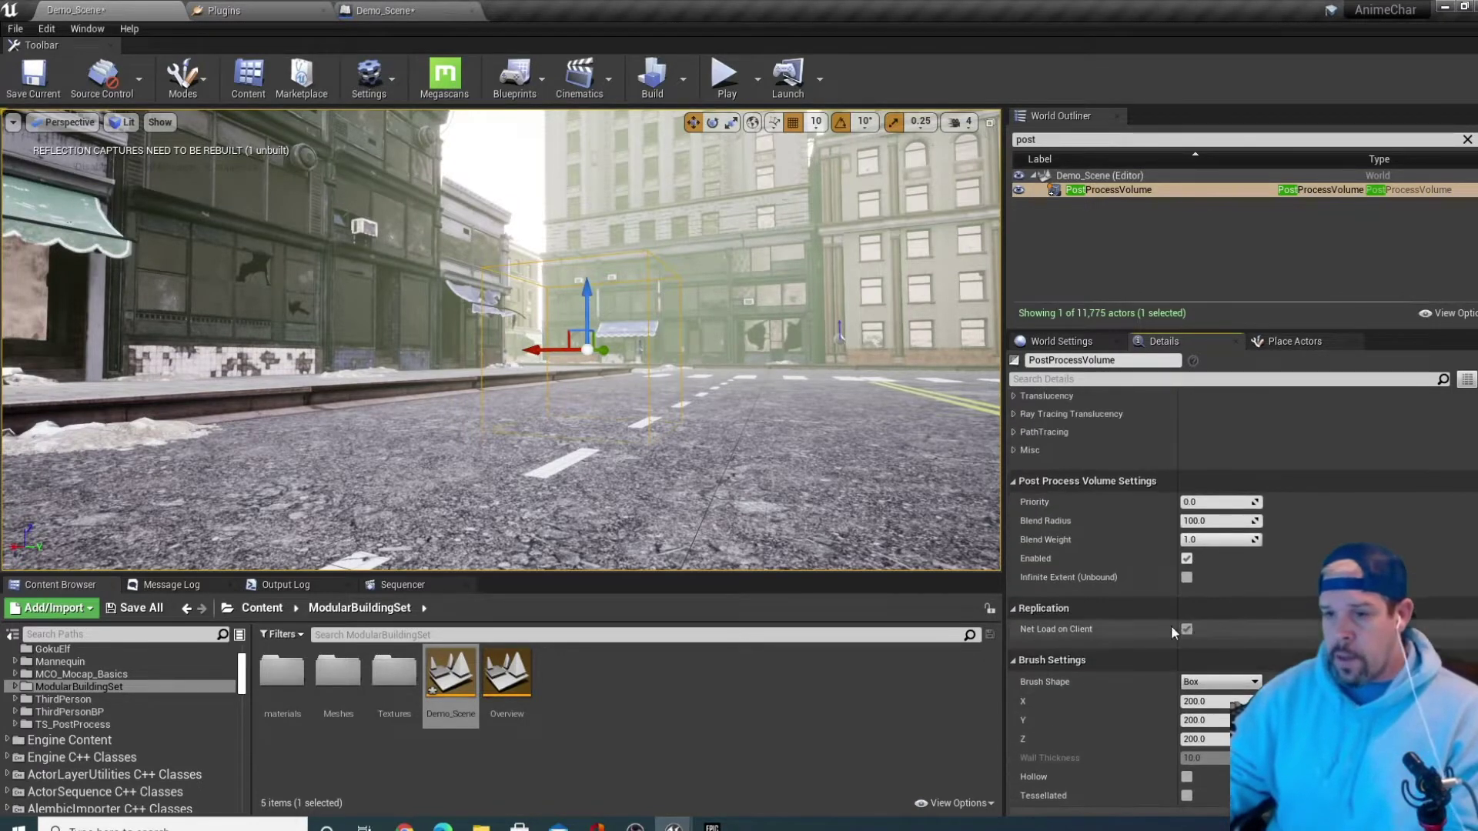
mouse_move(1055, 580)
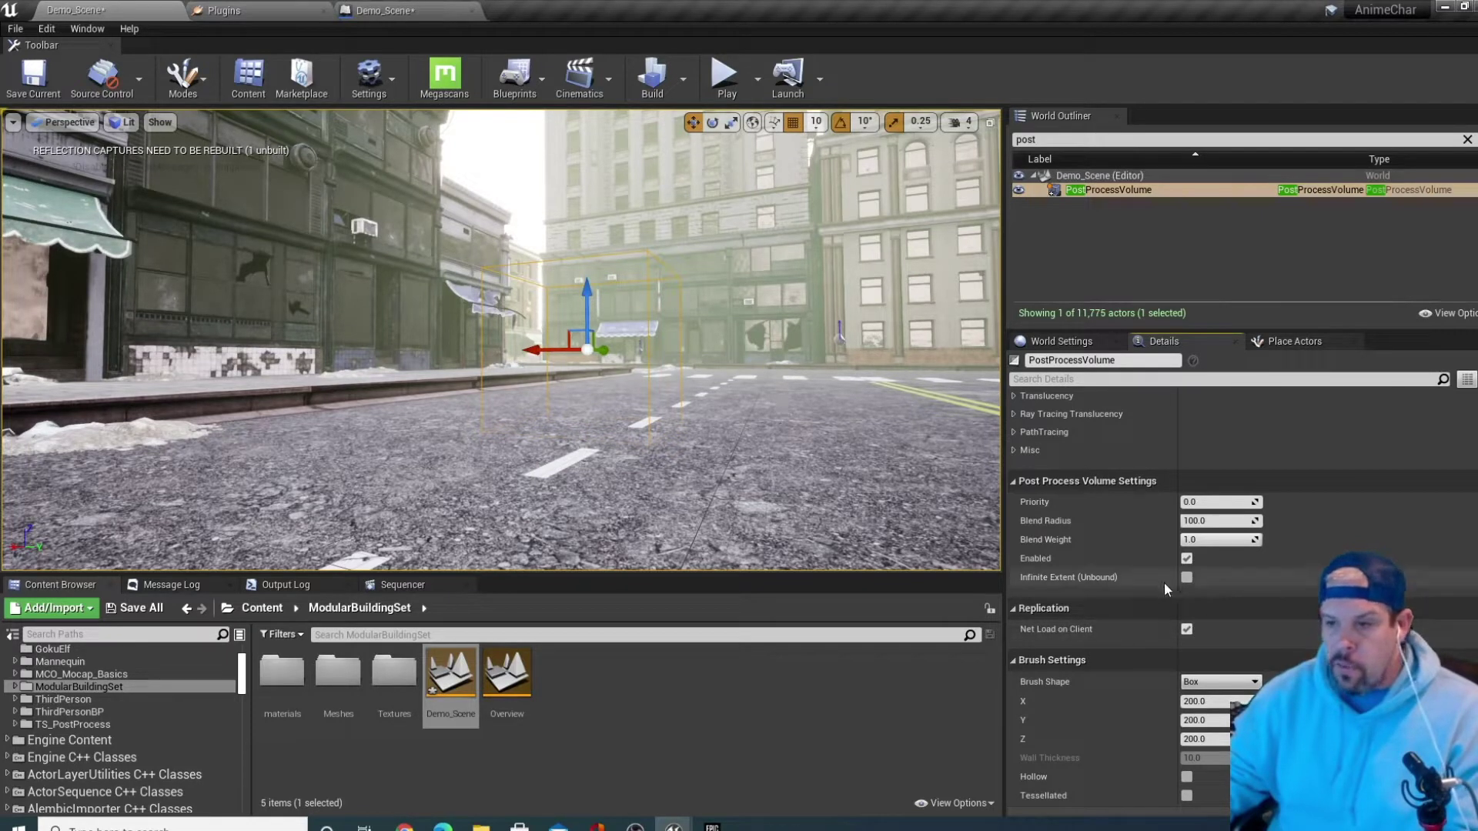
click(1187, 578)
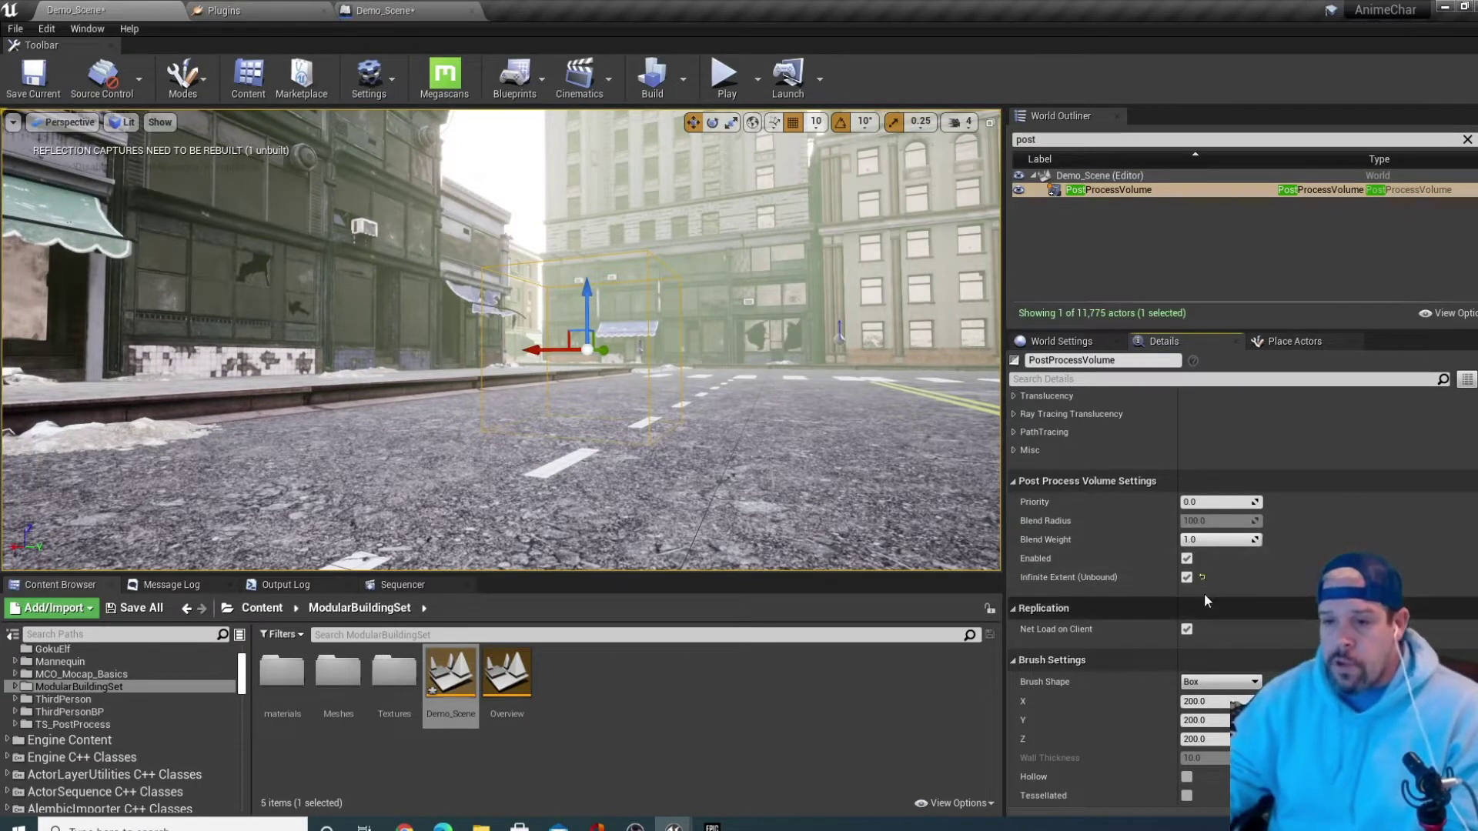
middle_drag(769, 362, 750, 296)
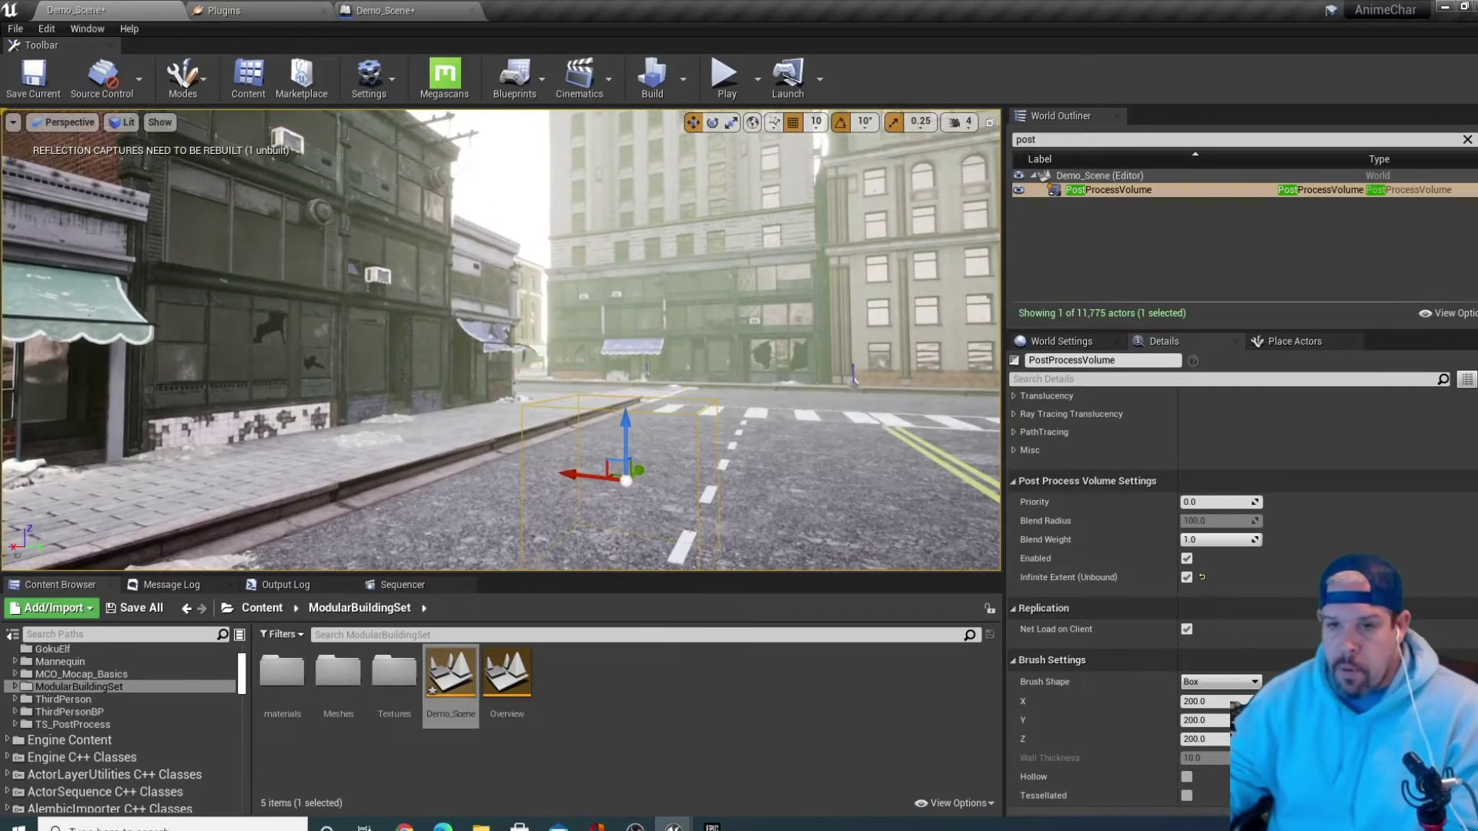
drag(769, 311, 769, 292)
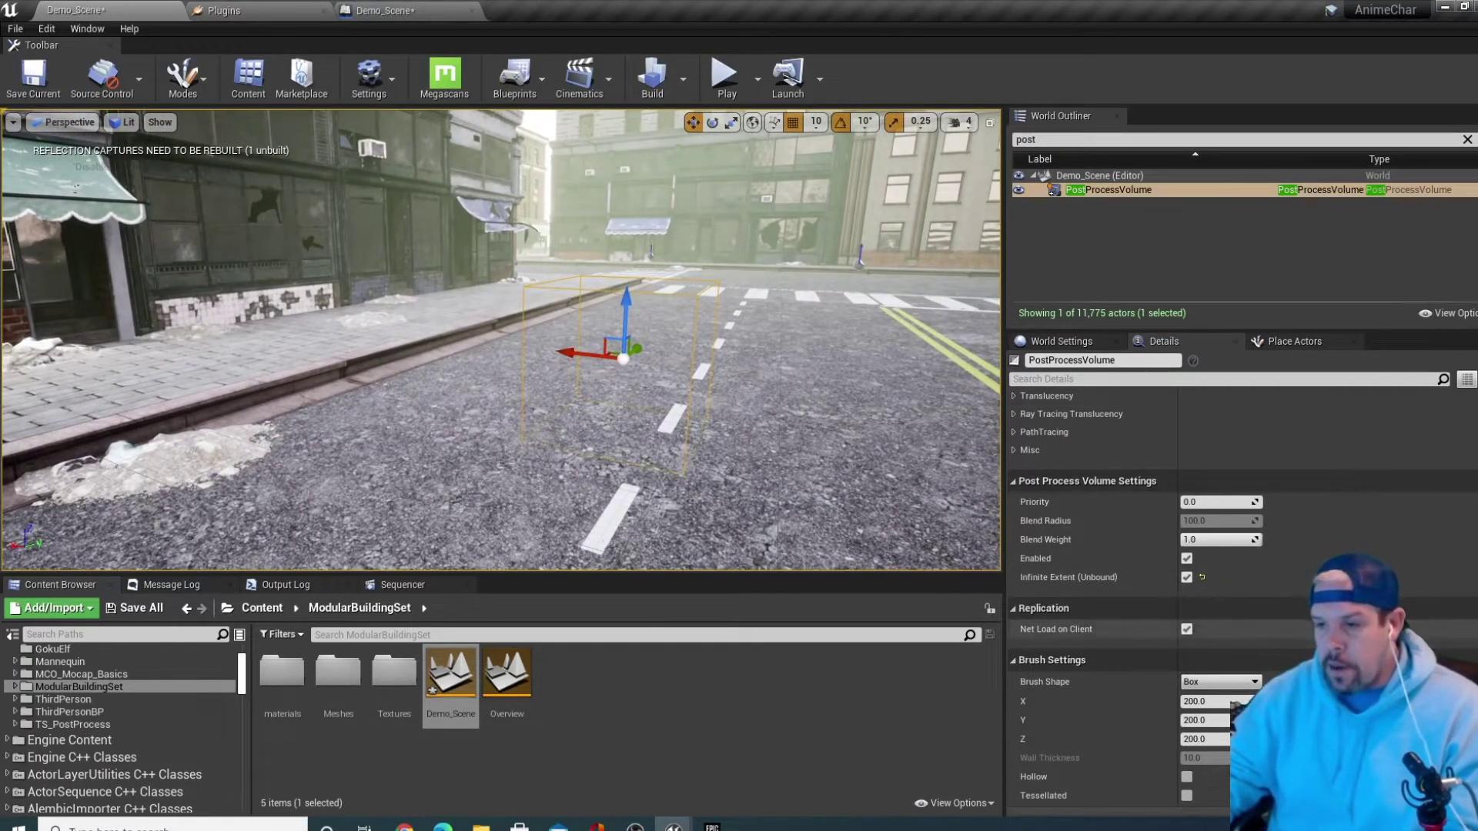
scroll(1155, 539, up, 2)
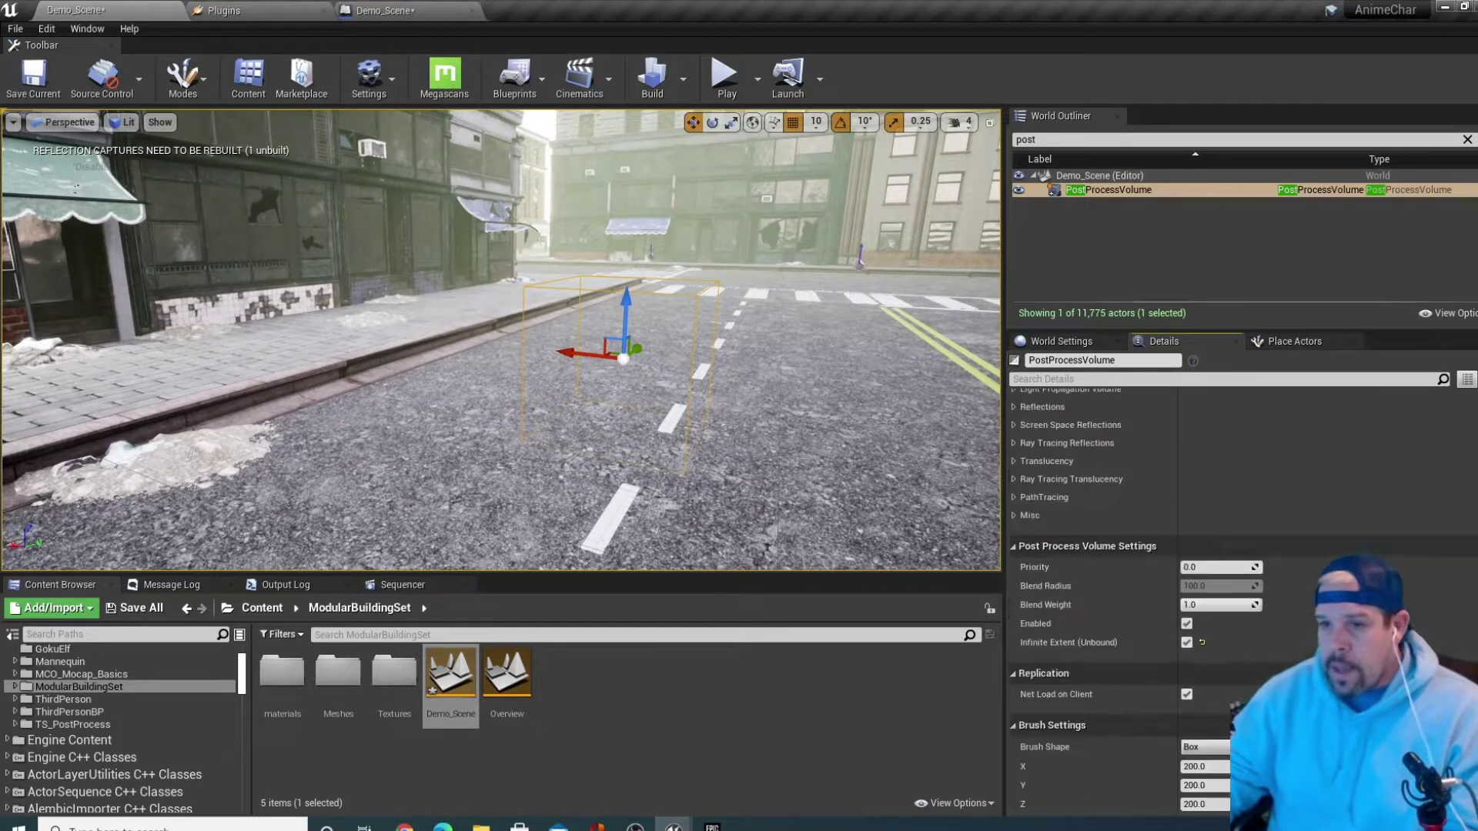
scroll(1239, 600, up, 5)
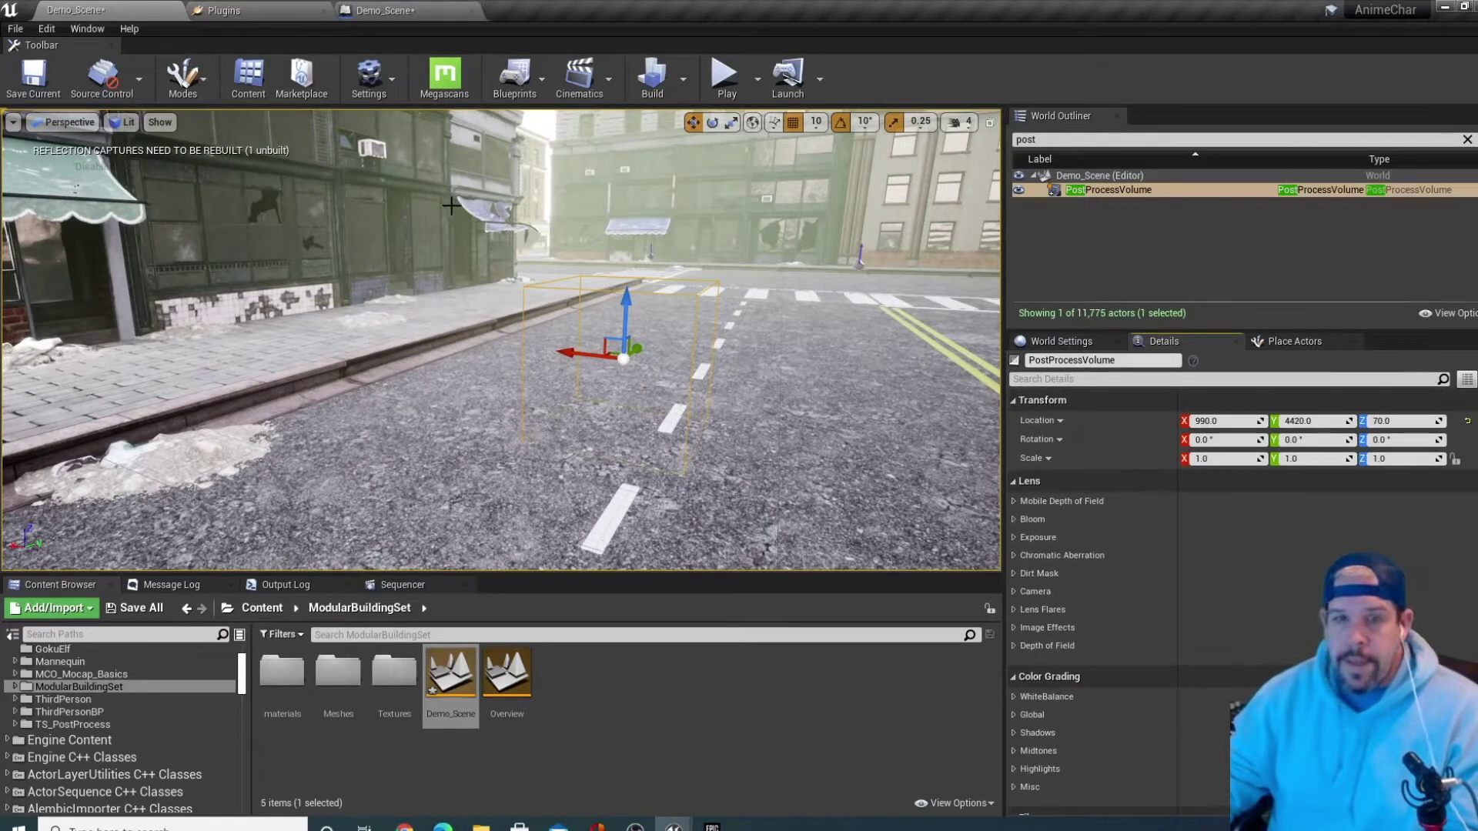
Set Custom Depth-Stencil Pass to Enabled with Stencil in the project's rendering settings, close the settings and return to the level view
click(356, 85)
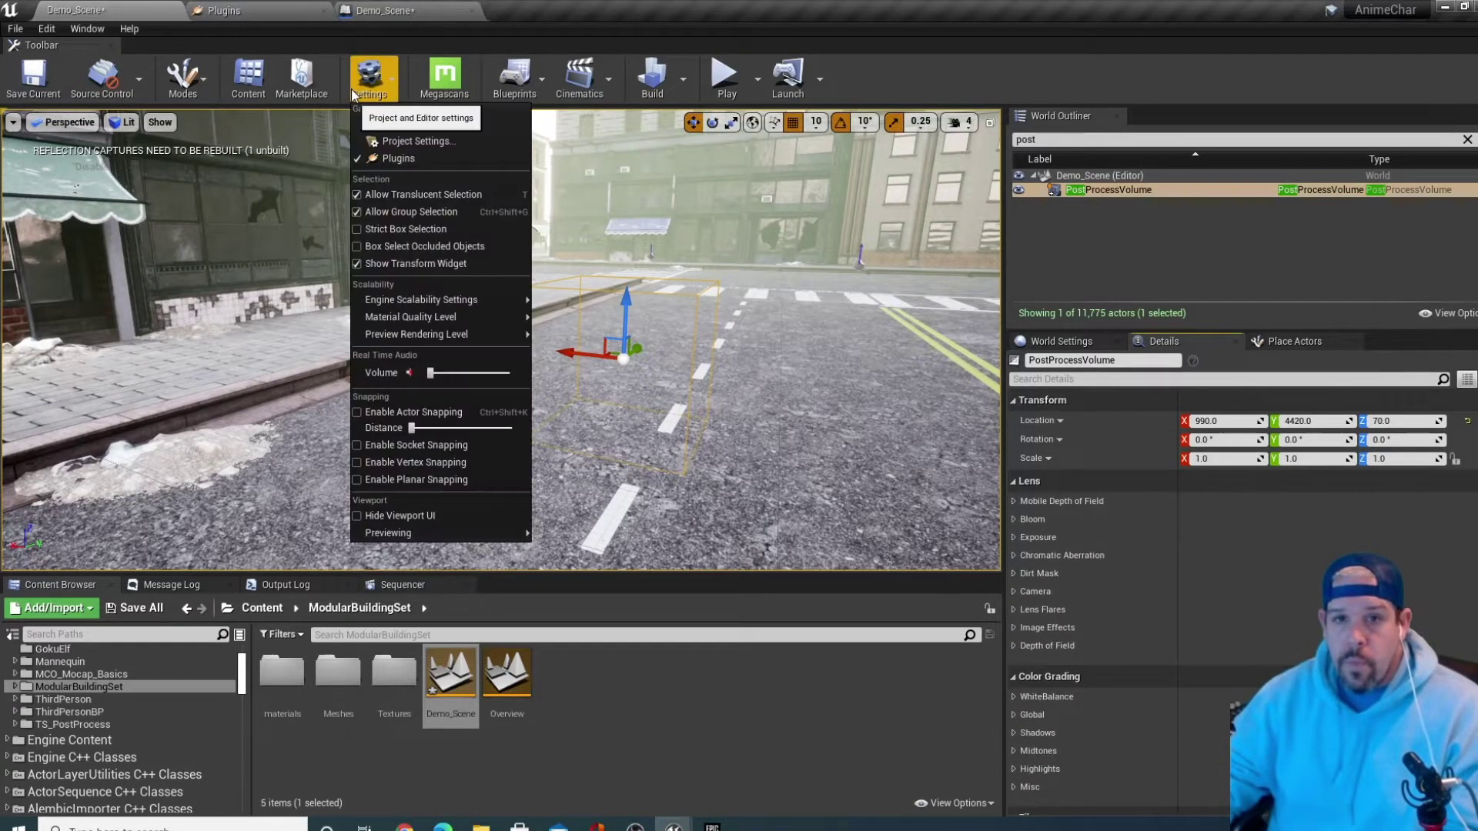
click(473, 145)
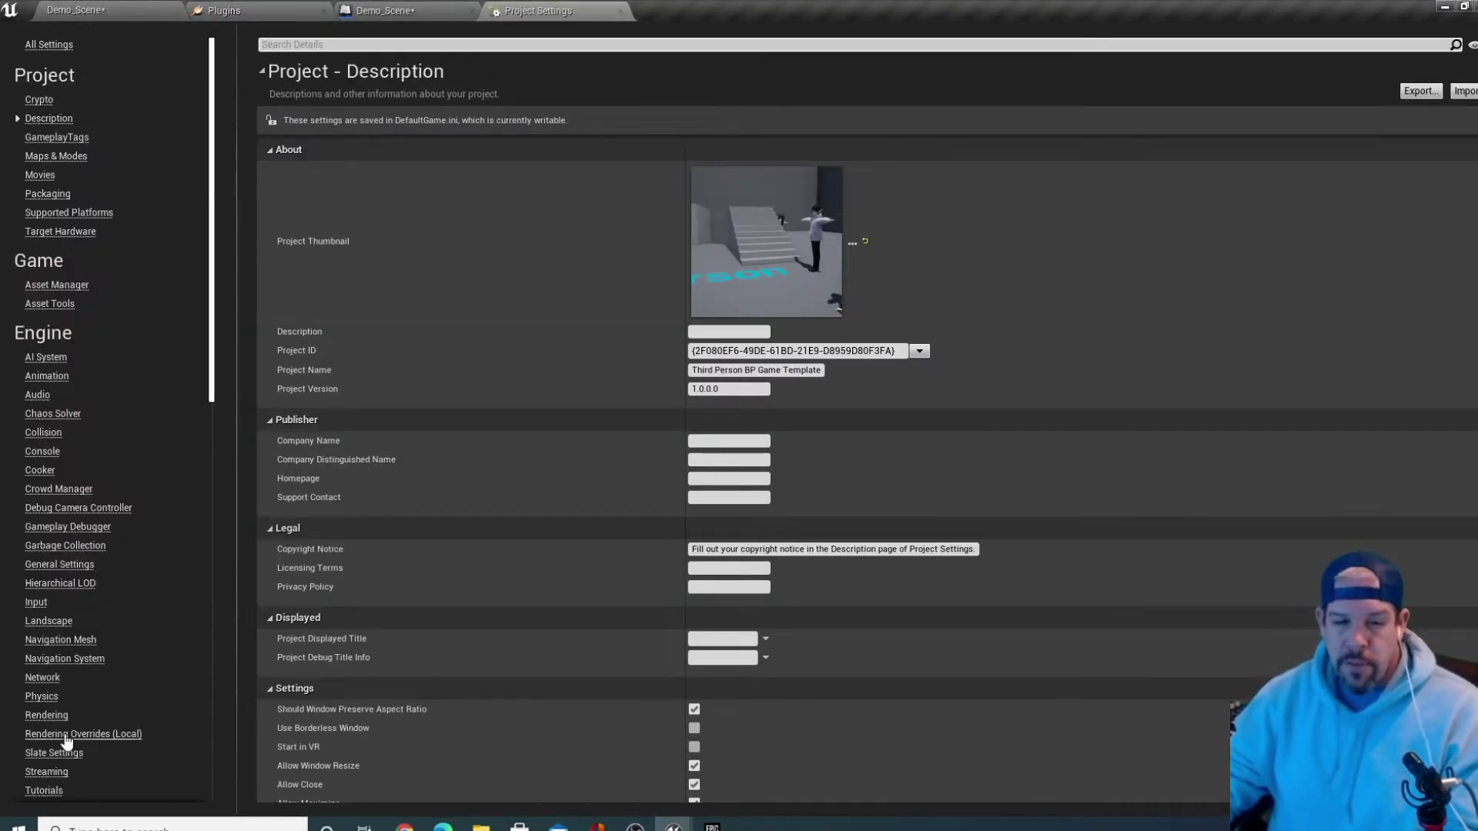
click(48, 716)
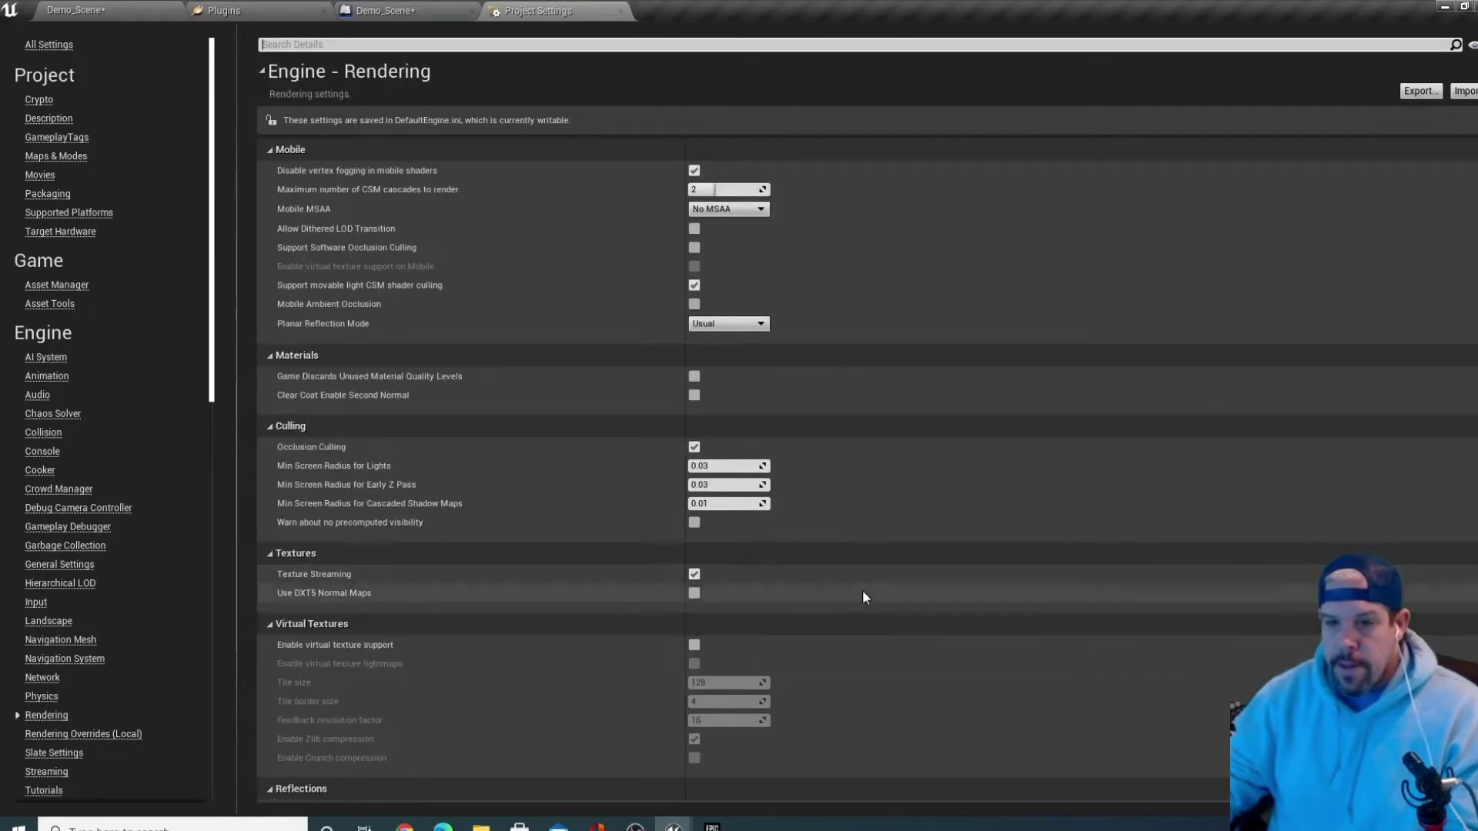
scroll(831, 478, down, 5)
scroll(832, 481, down, 10)
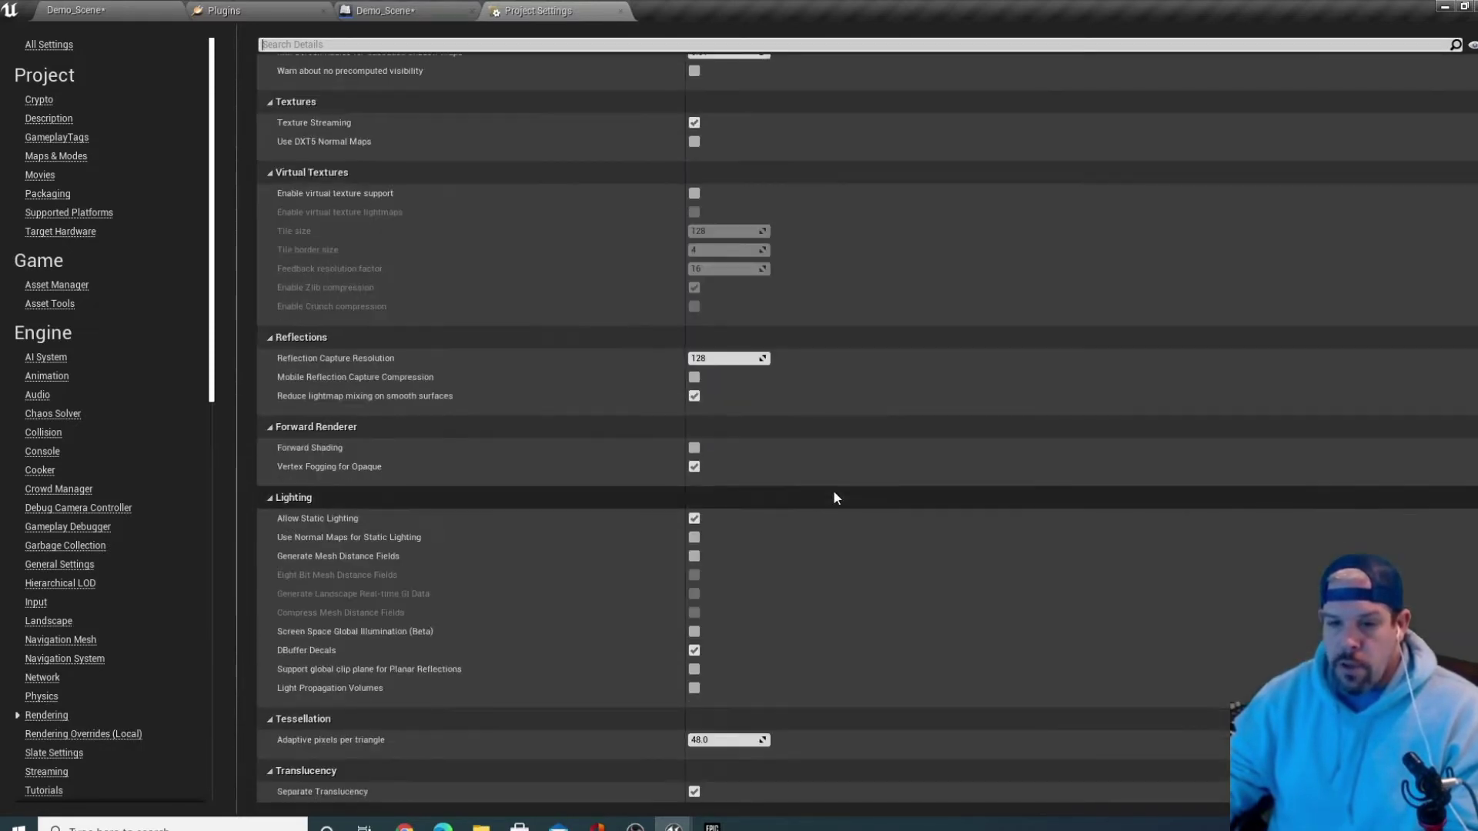
scroll(833, 491, down, 3)
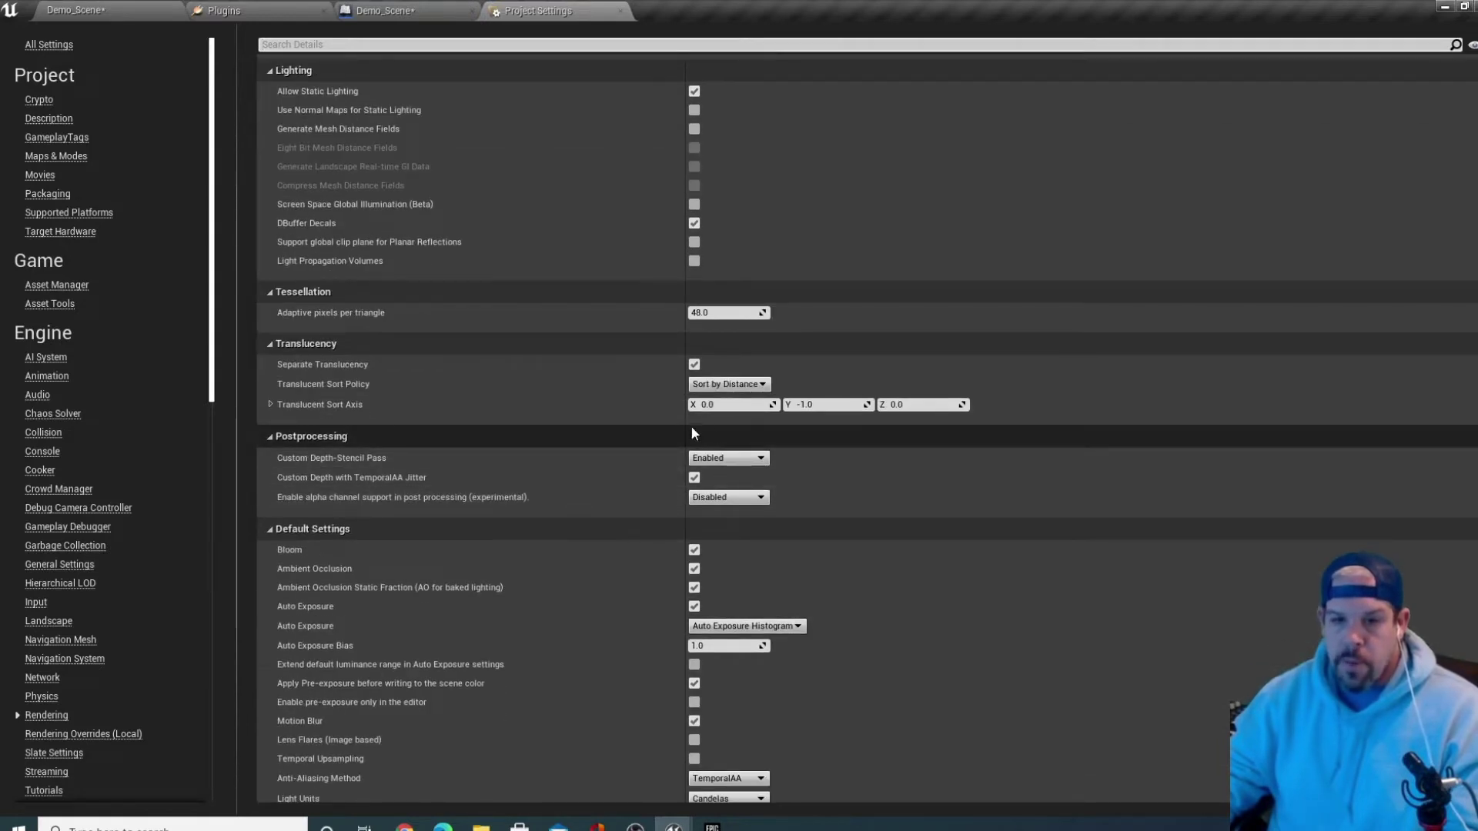
click(728, 458)
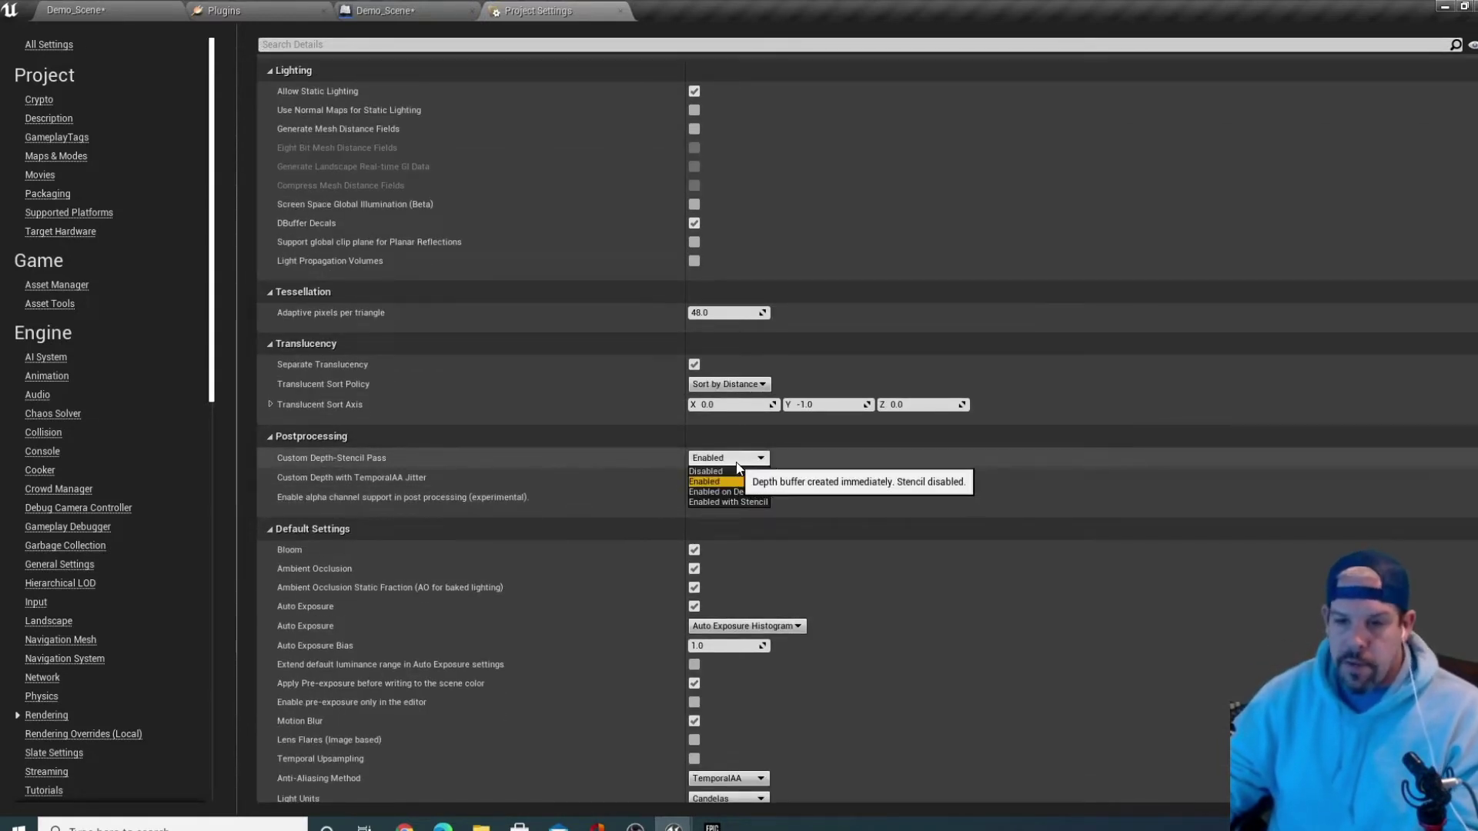
click(729, 502)
click(680, 43)
click(620, 11)
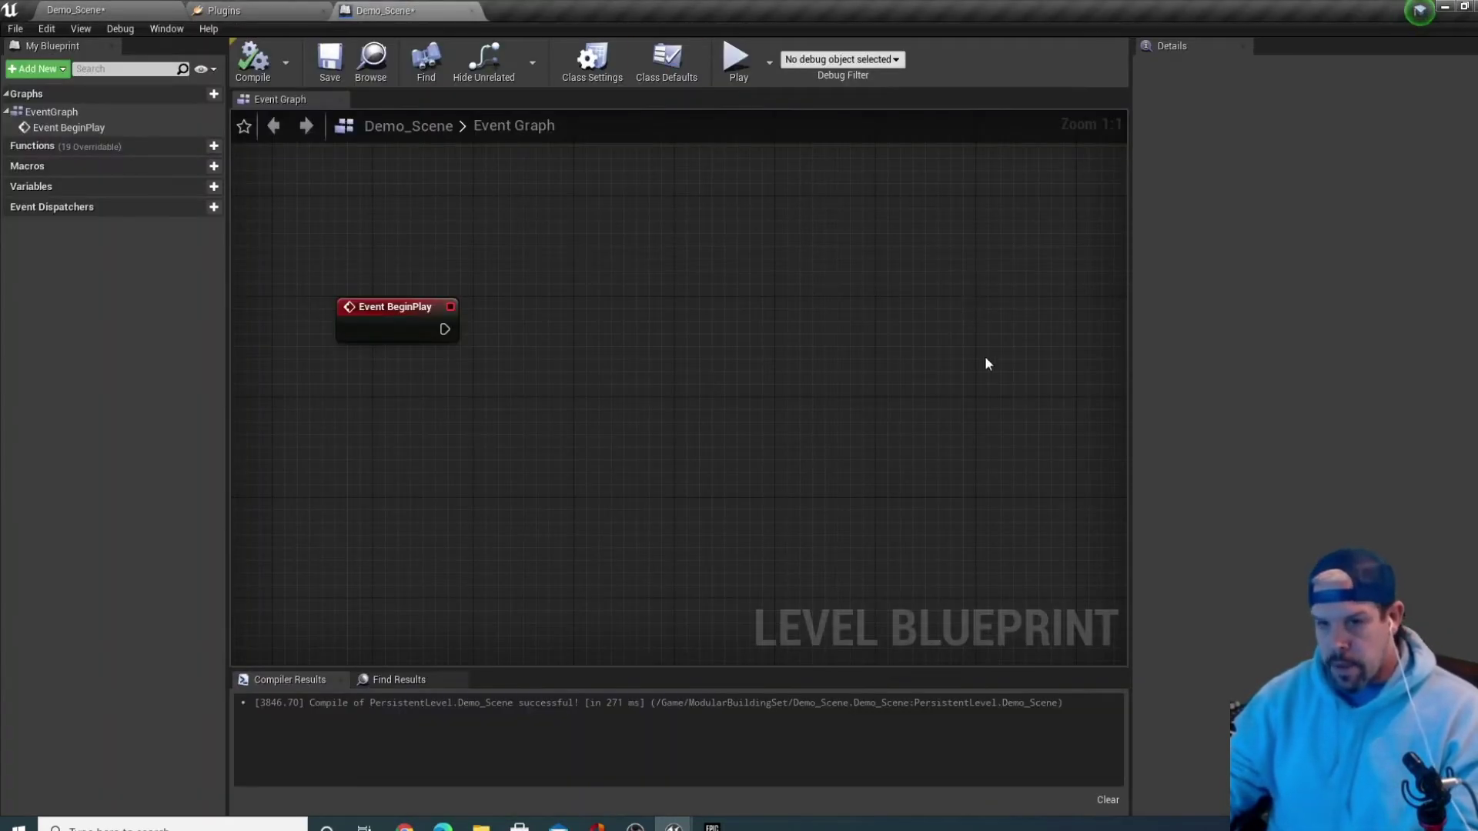
click(74, 10)
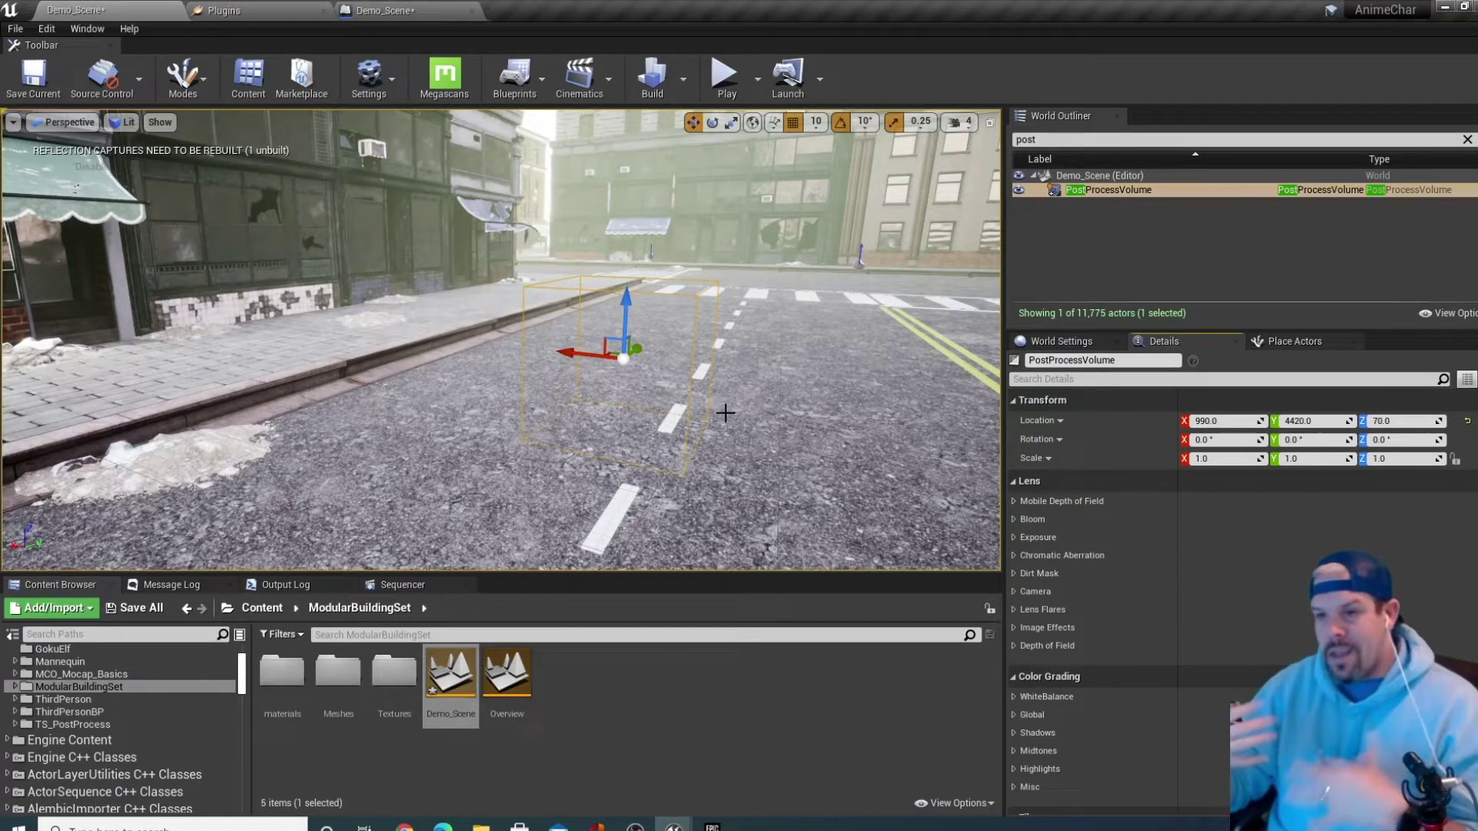
right_drag(543, 494, 681, 389)
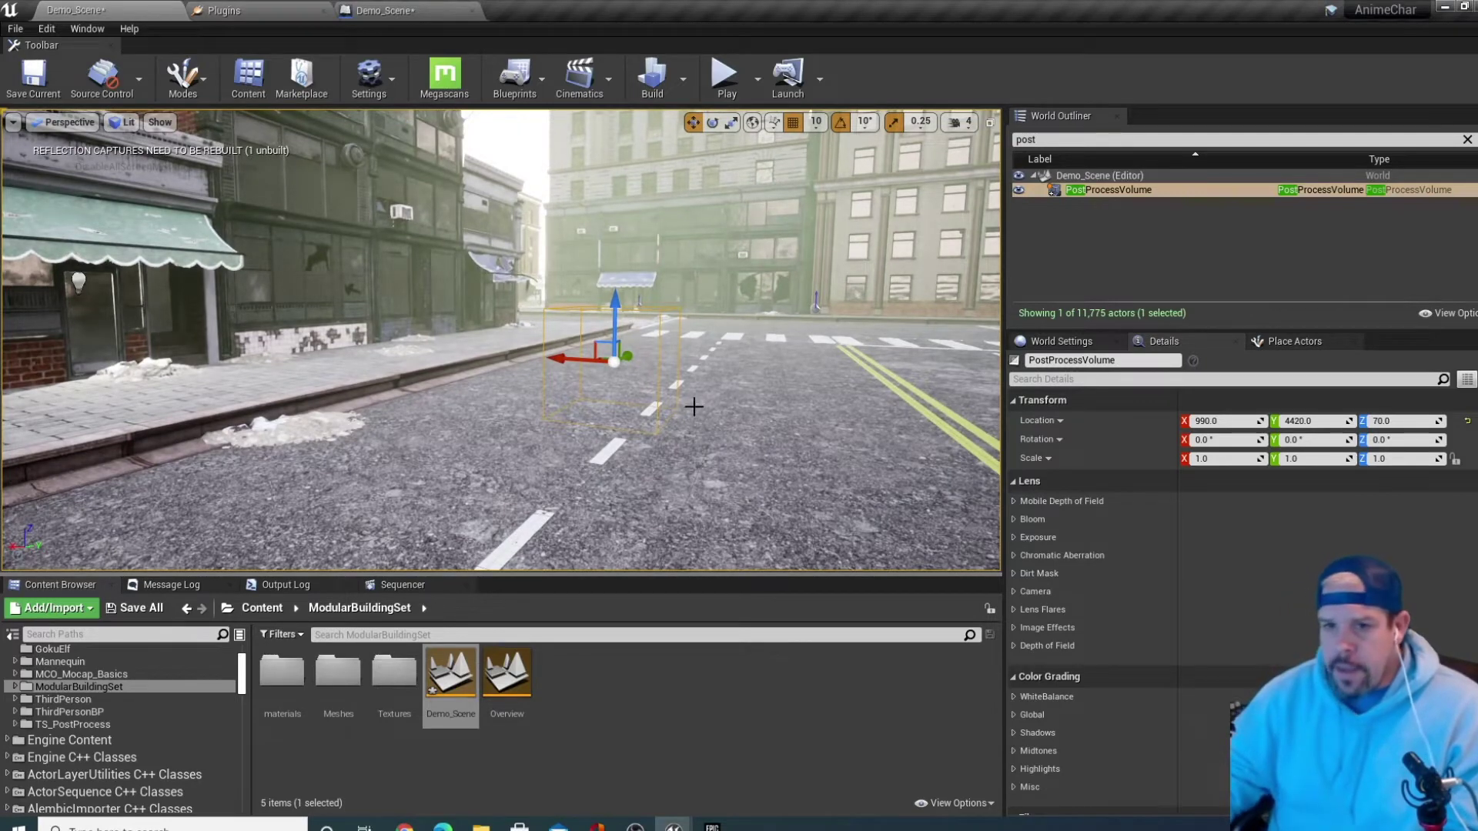
Look through the project's content folders, opening the AdvancedCelShader and TS_PostProcess packs to examine their subfolders
right_drag(780, 390, 693, 385)
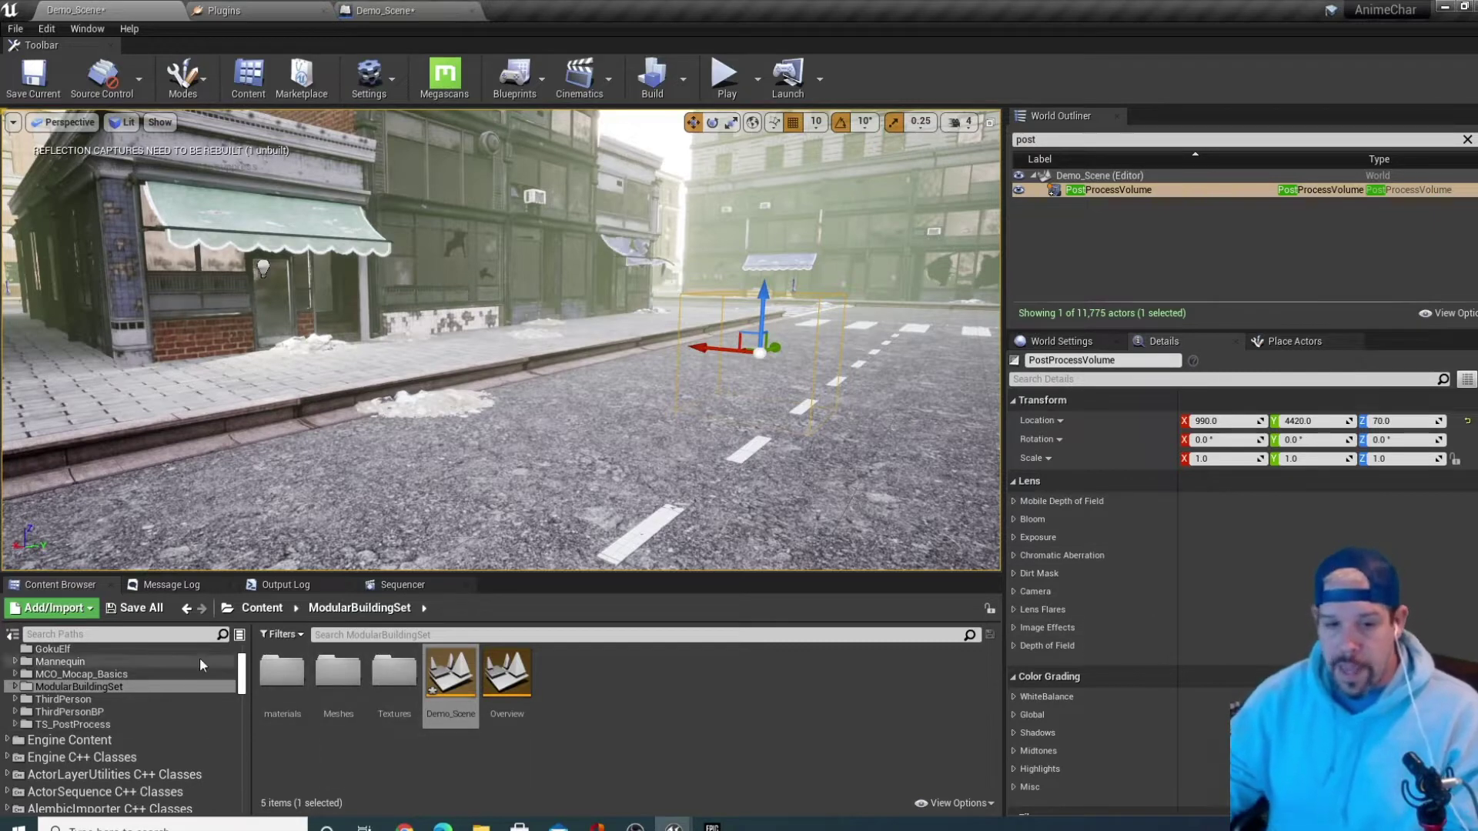
scroll(244, 670, up, 3)
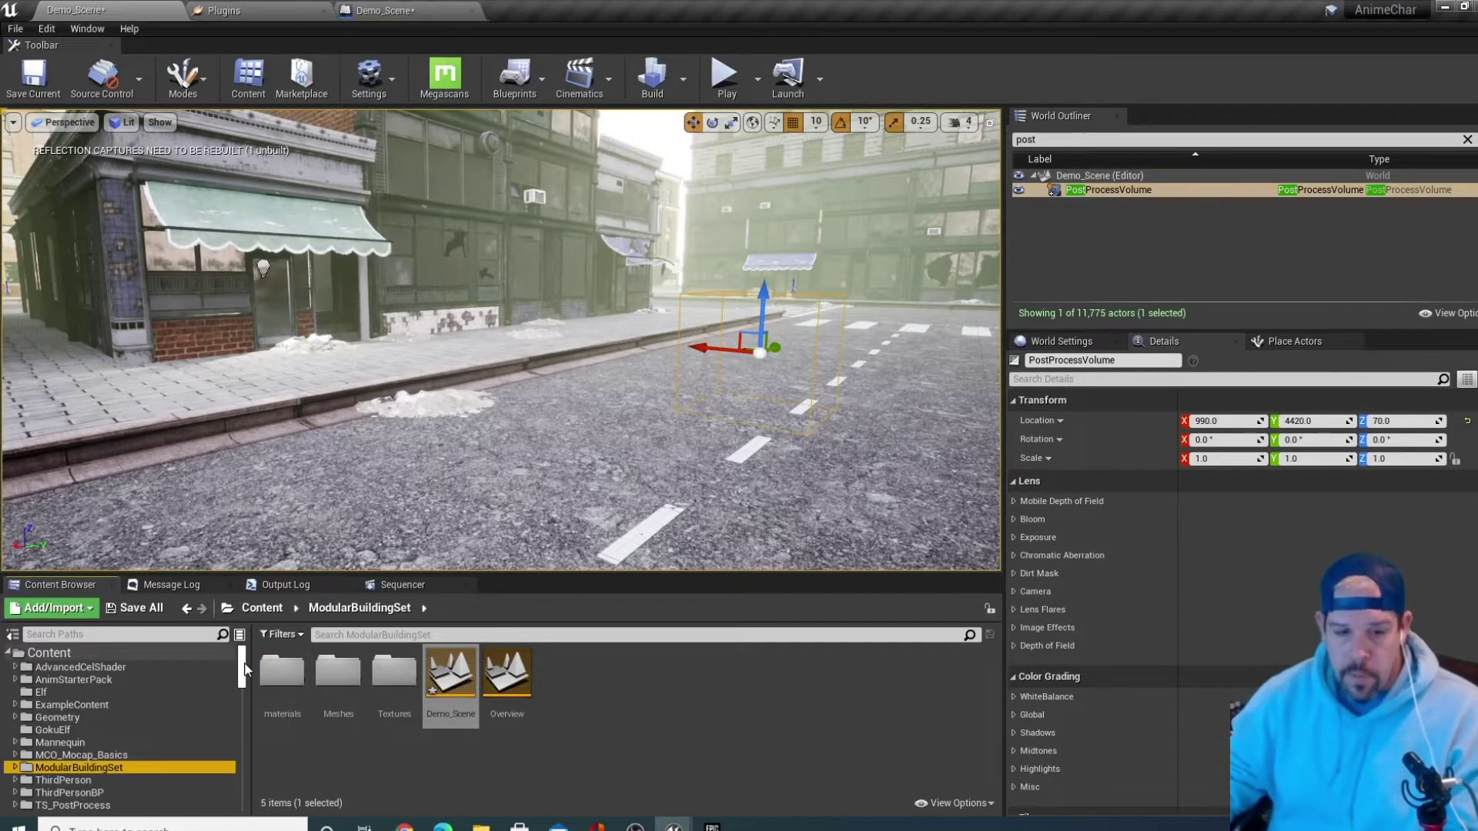
drag(244, 672, 235, 692)
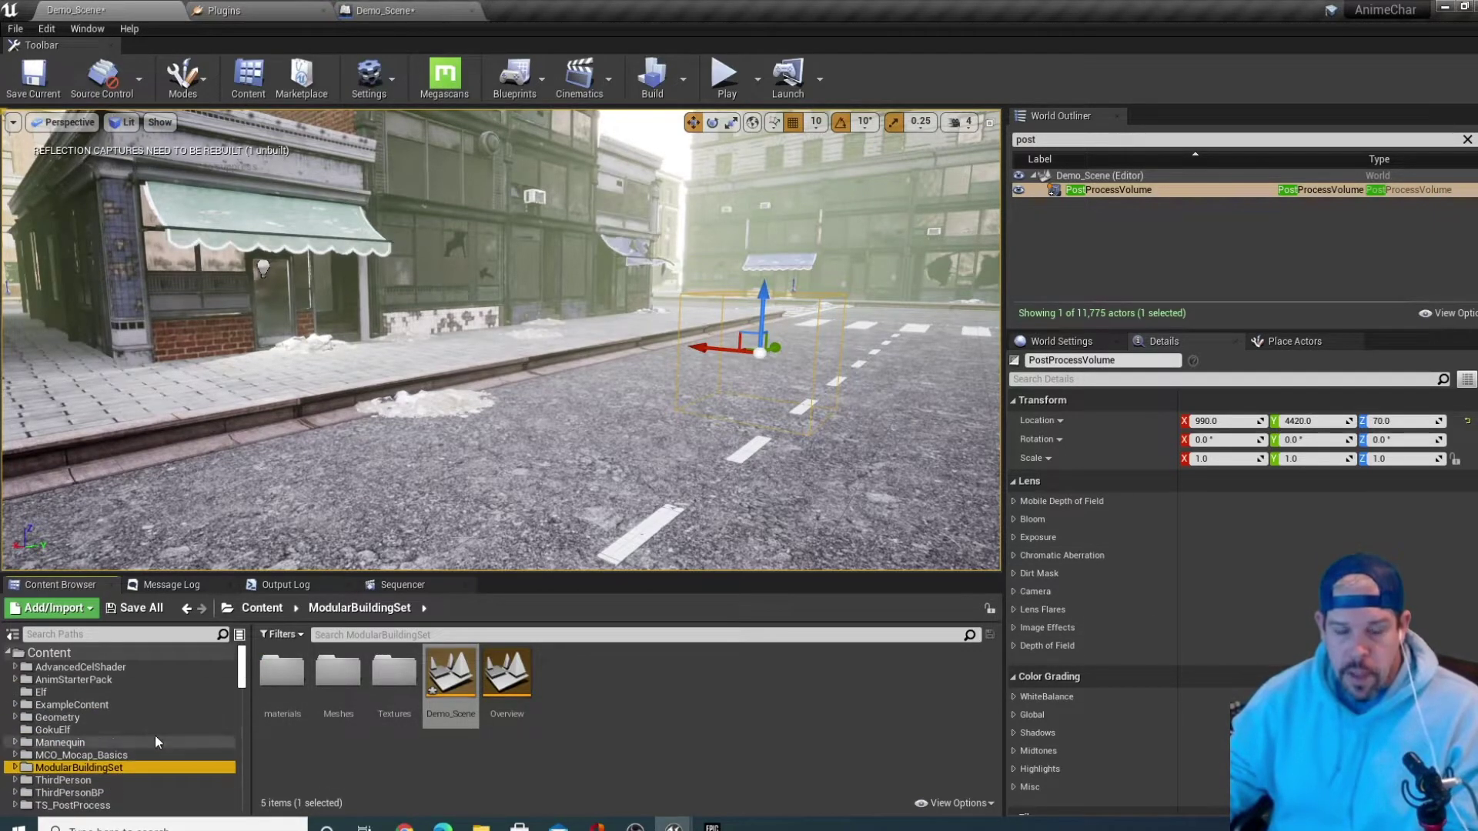
scroll(154, 735, down, 4)
scroll(137, 732, up, 2)
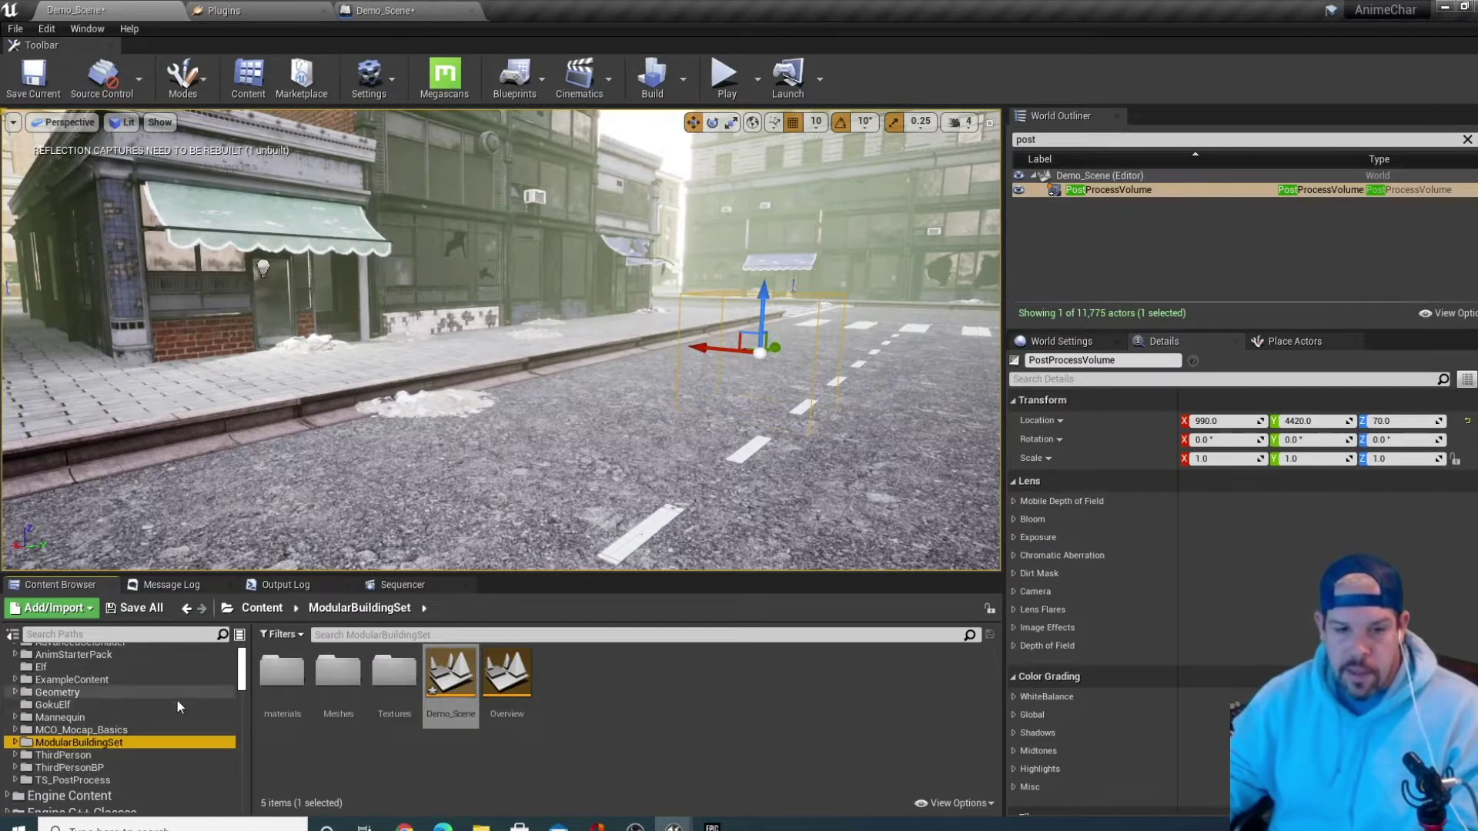
scroll(135, 719, down, 2)
scroll(117, 723, up, 4)
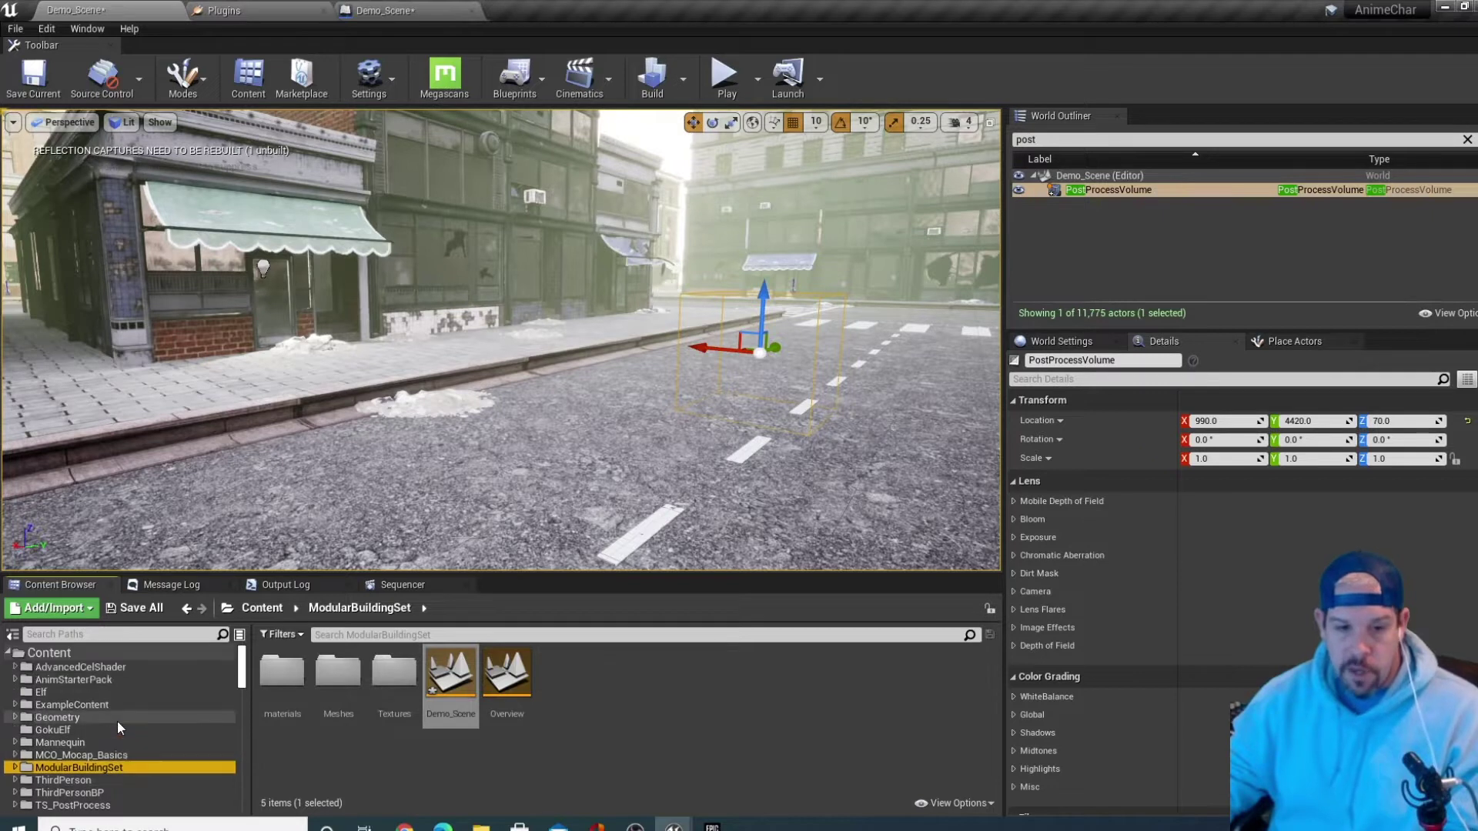
scroll(96, 733, down, 1)
scroll(100, 730, up, 1)
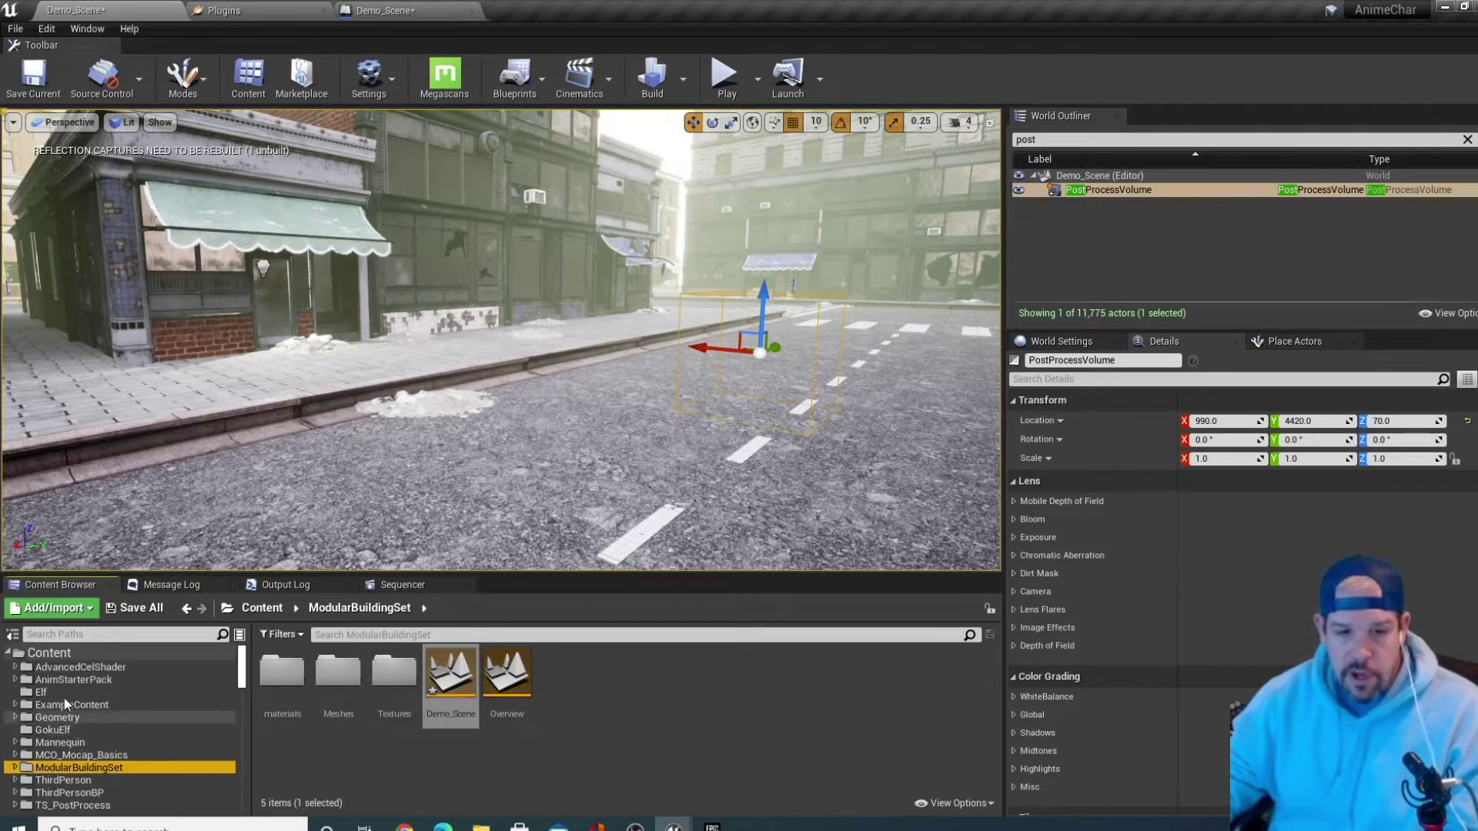
click(74, 667)
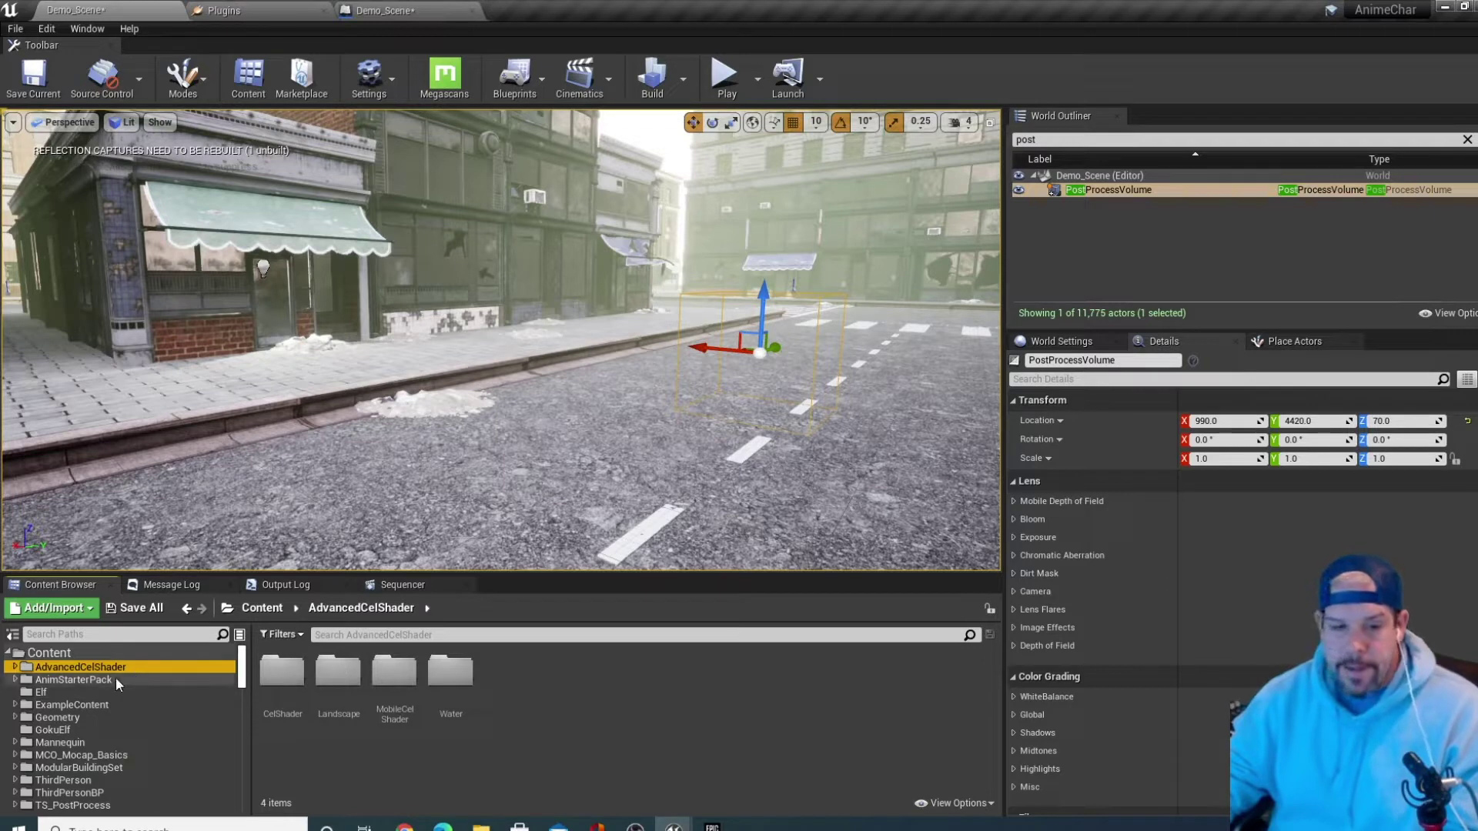
scroll(116, 678, down, 2)
scroll(162, 770, down, 2)
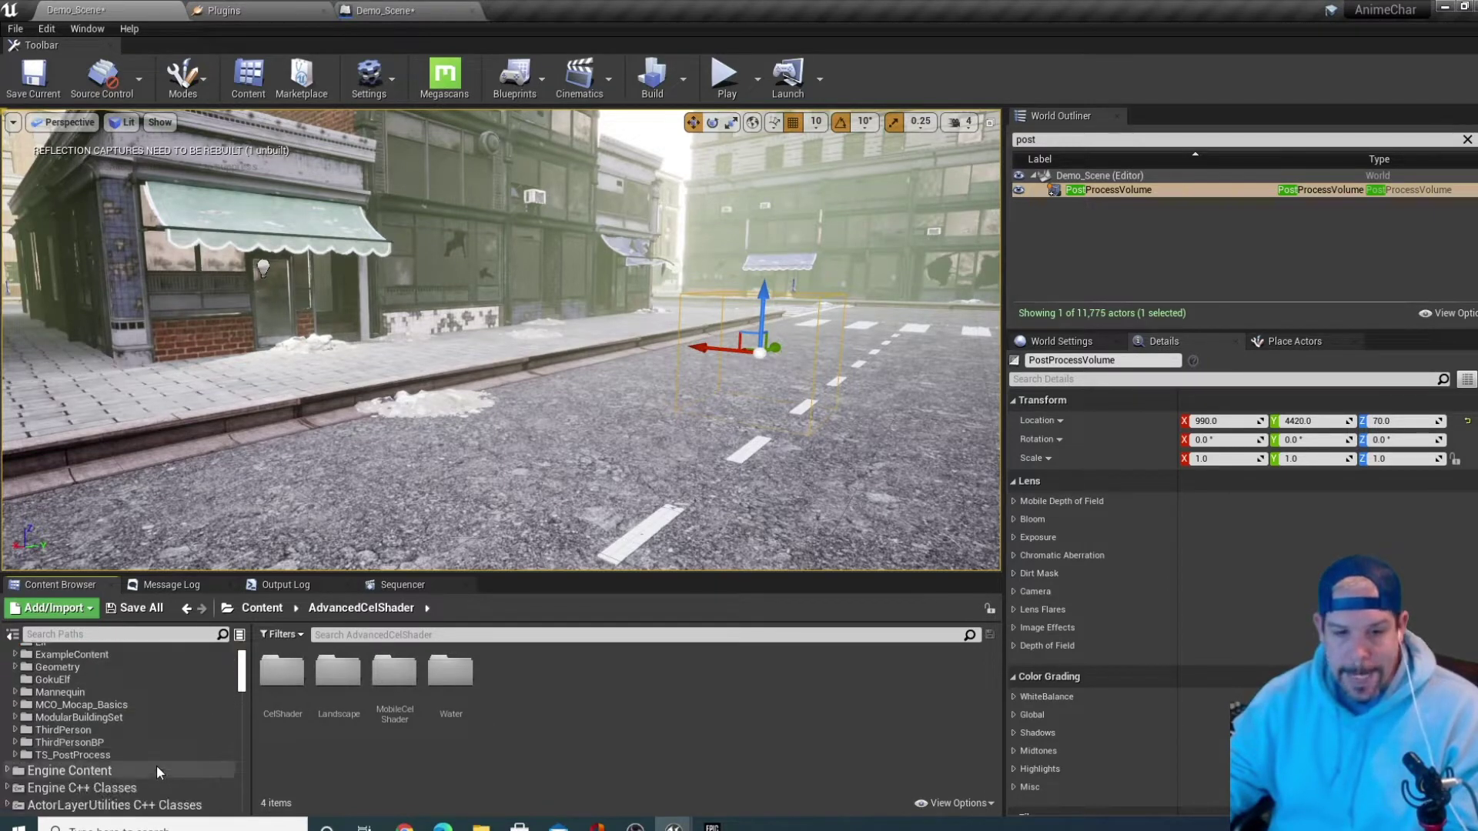
click(103, 755)
scroll(99, 657, up, 4)
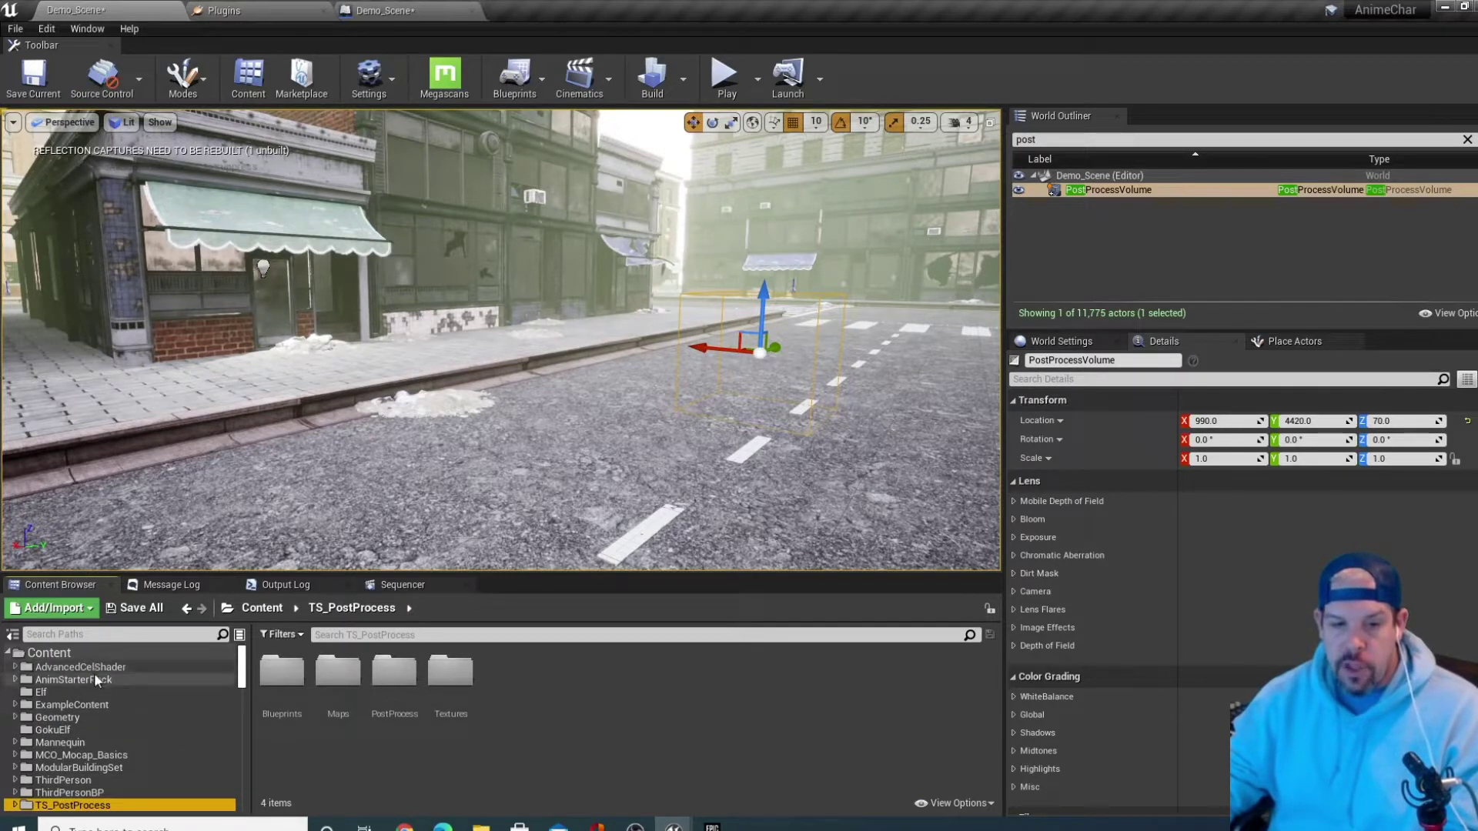
click(94, 678)
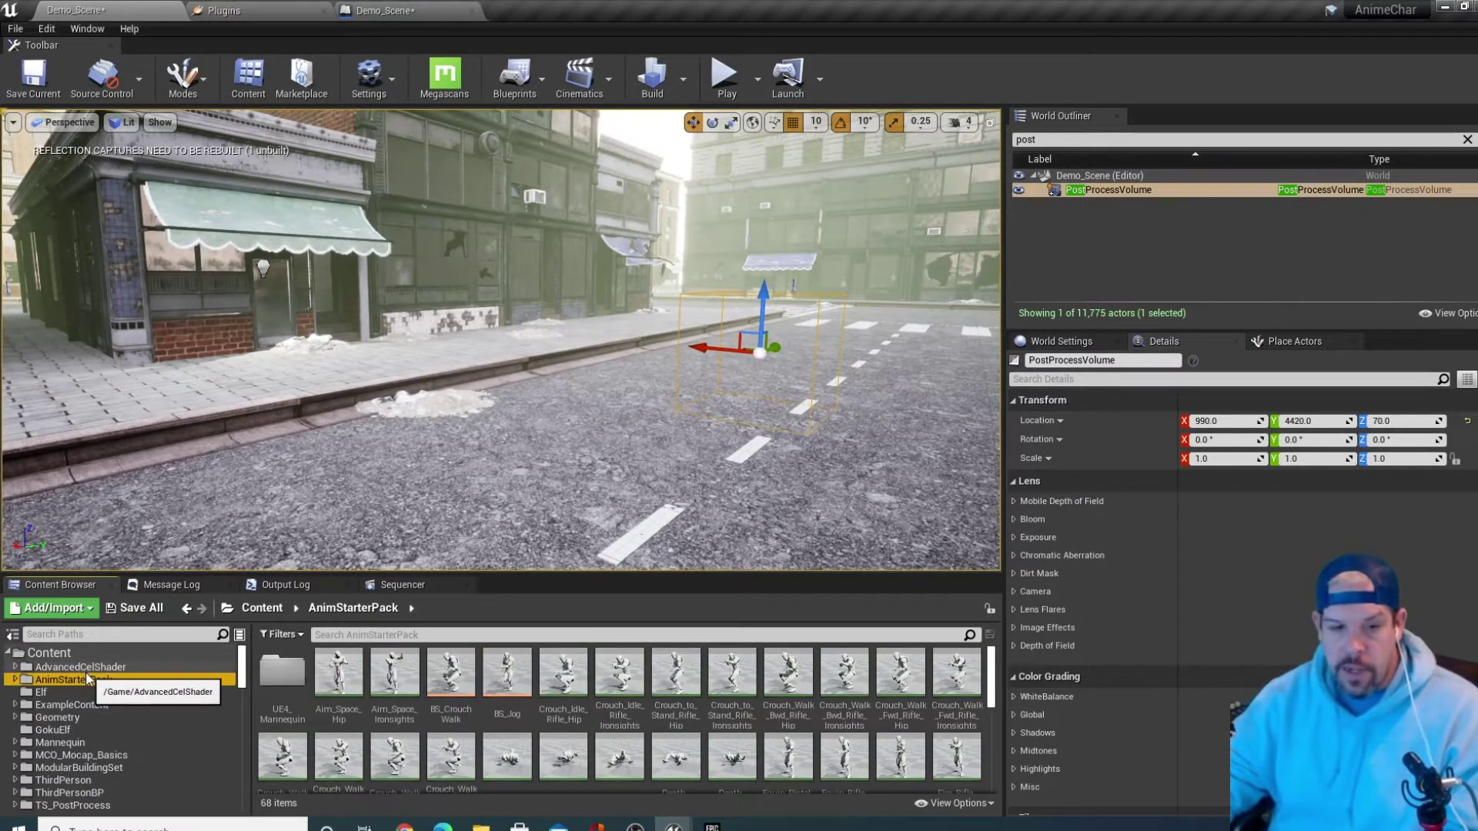
Examine the CelShader assets in AdvancedCelShader, going through Materials, MaterialFunctions, Textures, PresetsV2 and Presets
click(79, 666)
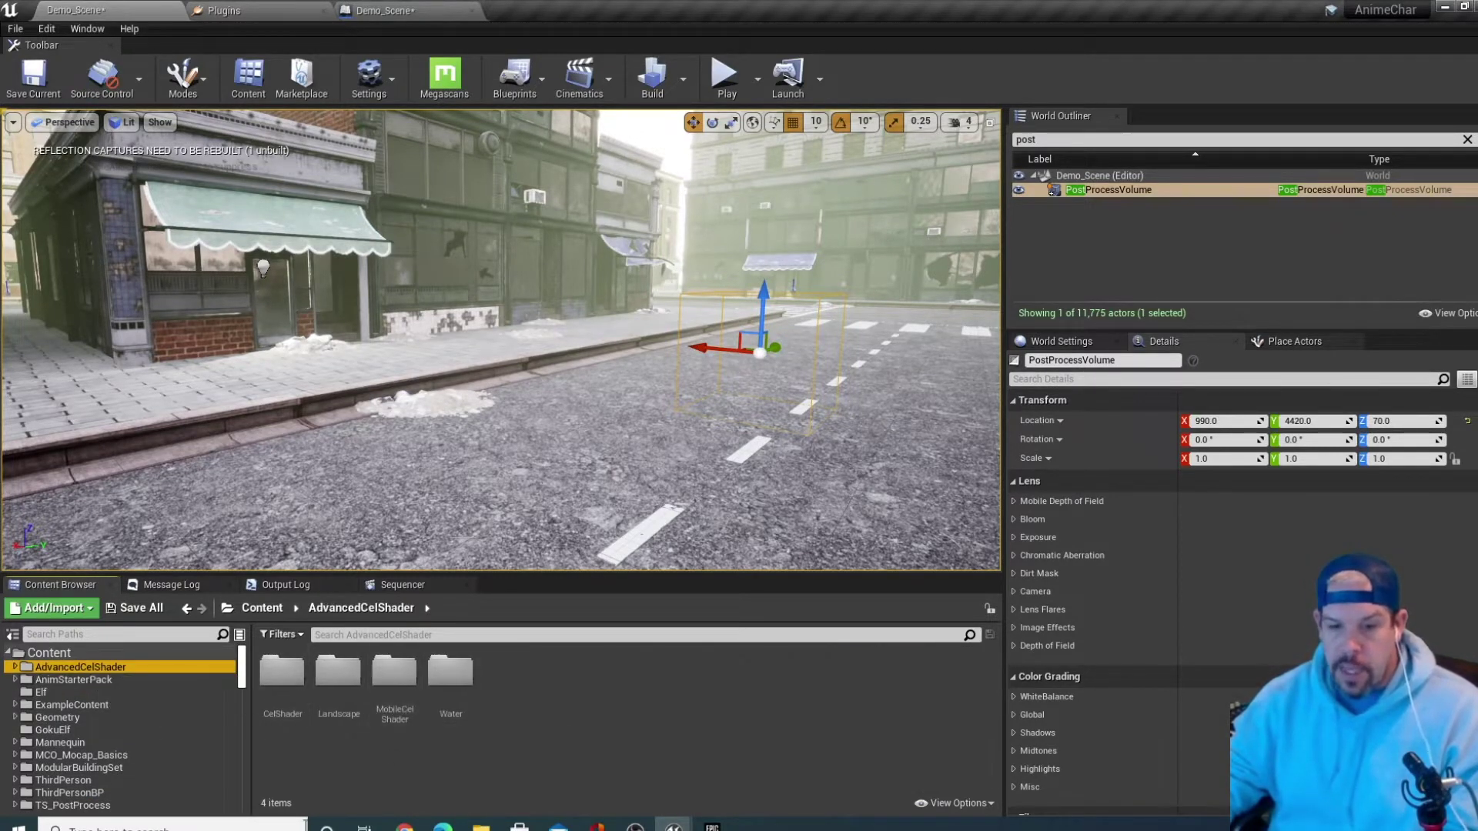
double_click(282, 672)
double_click(336, 671)
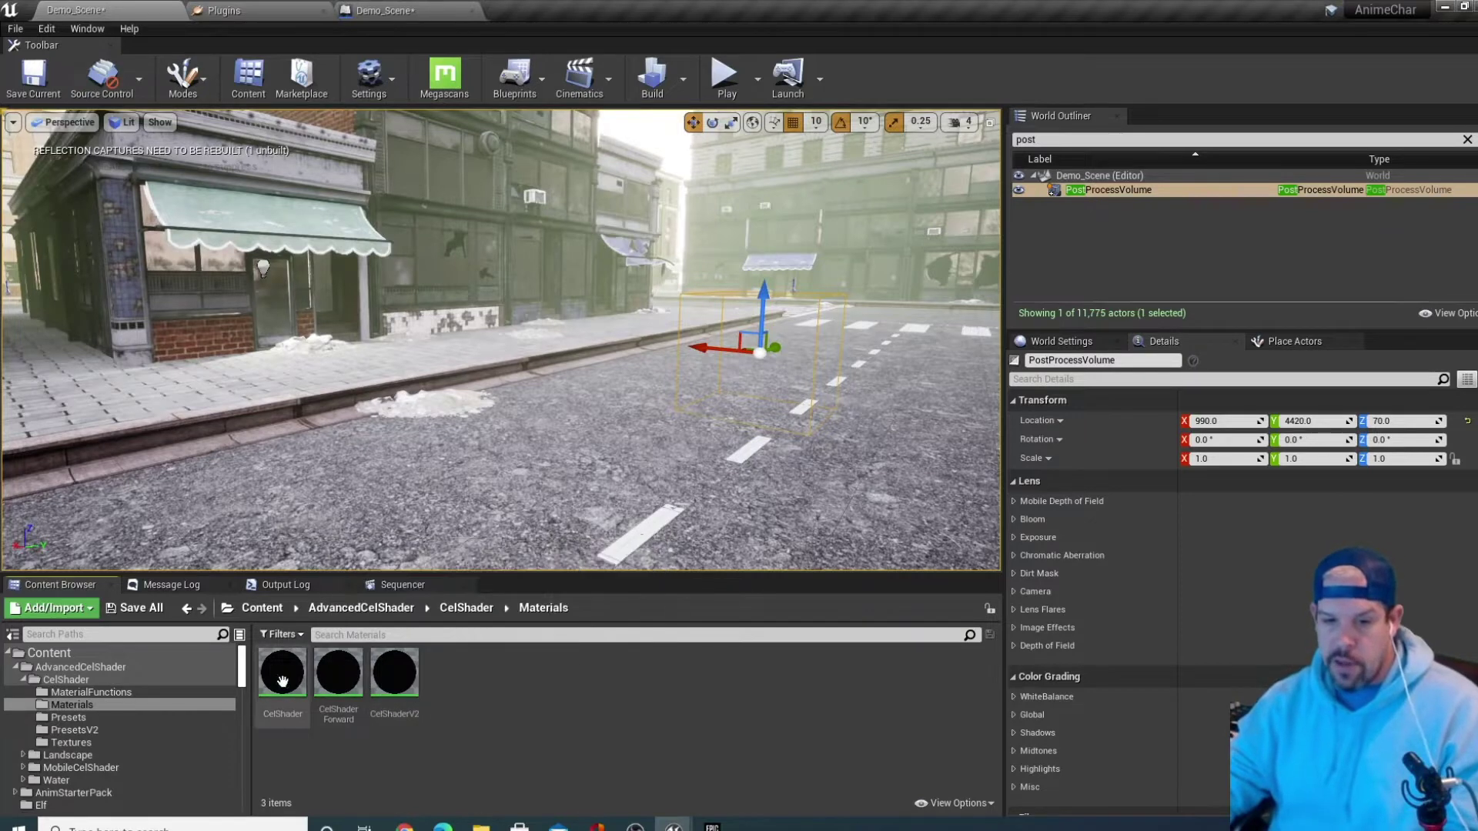
click(103, 693)
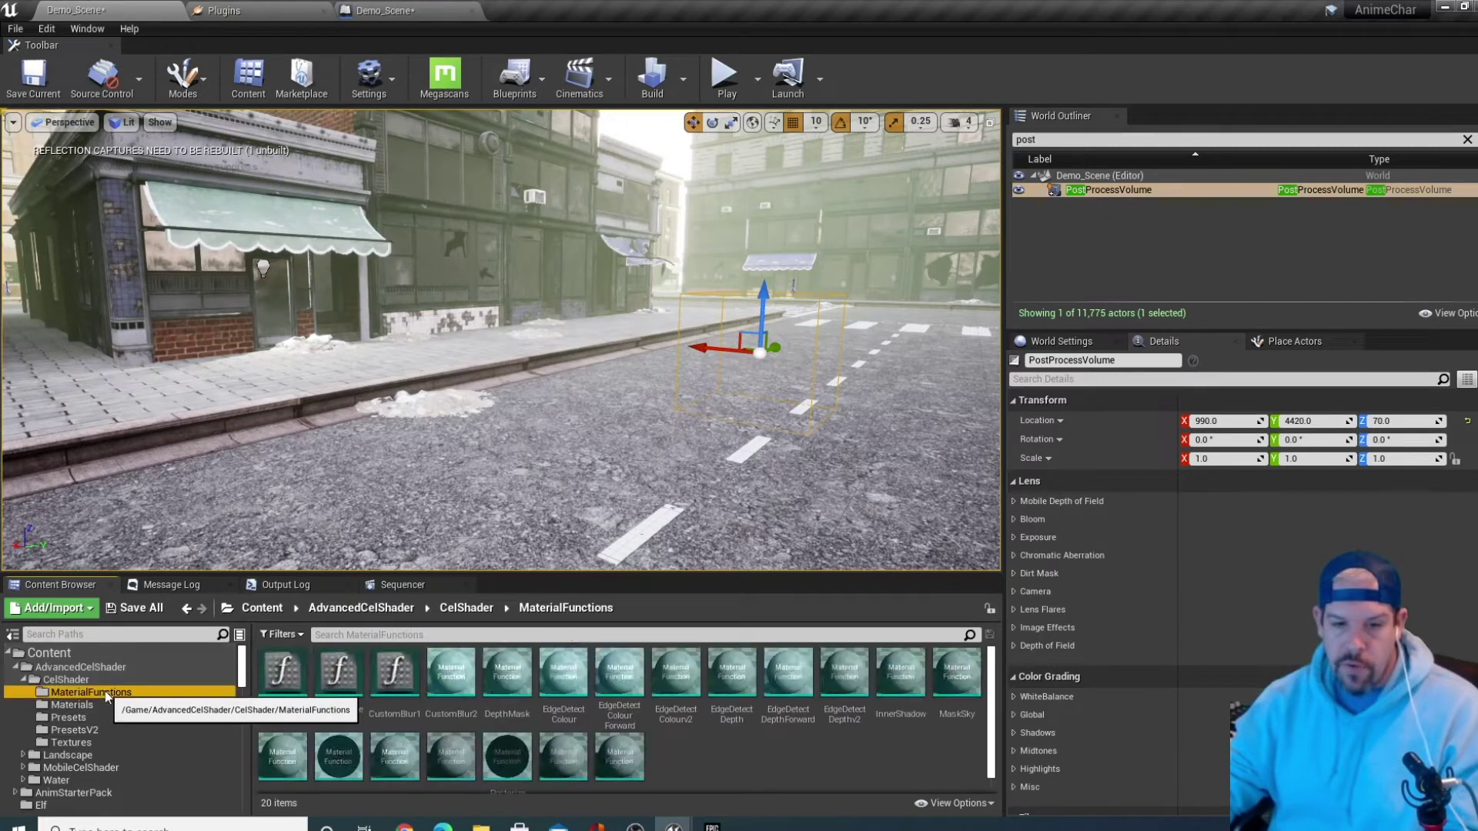
click(96, 742)
click(90, 728)
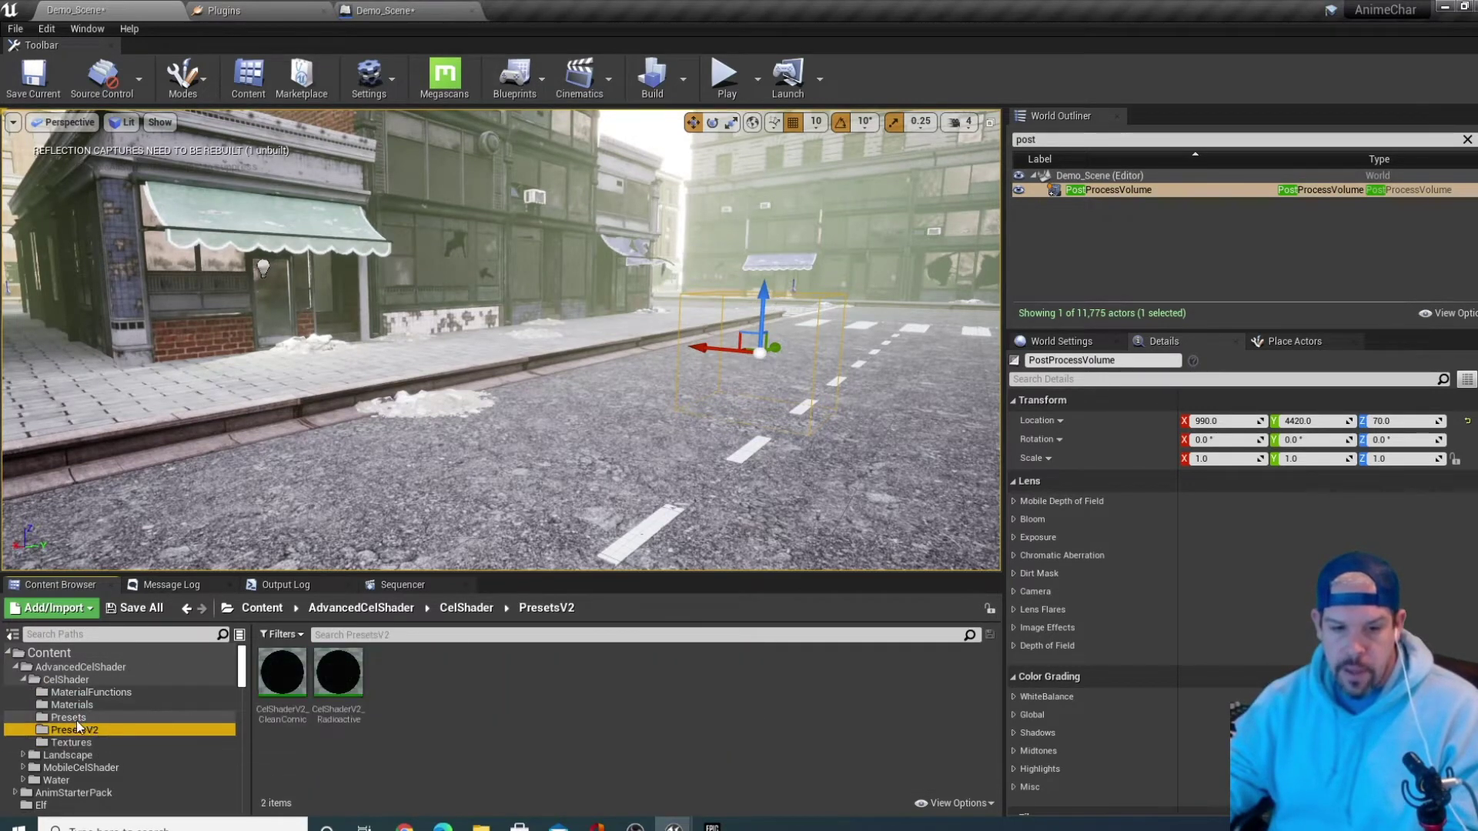
click(77, 717)
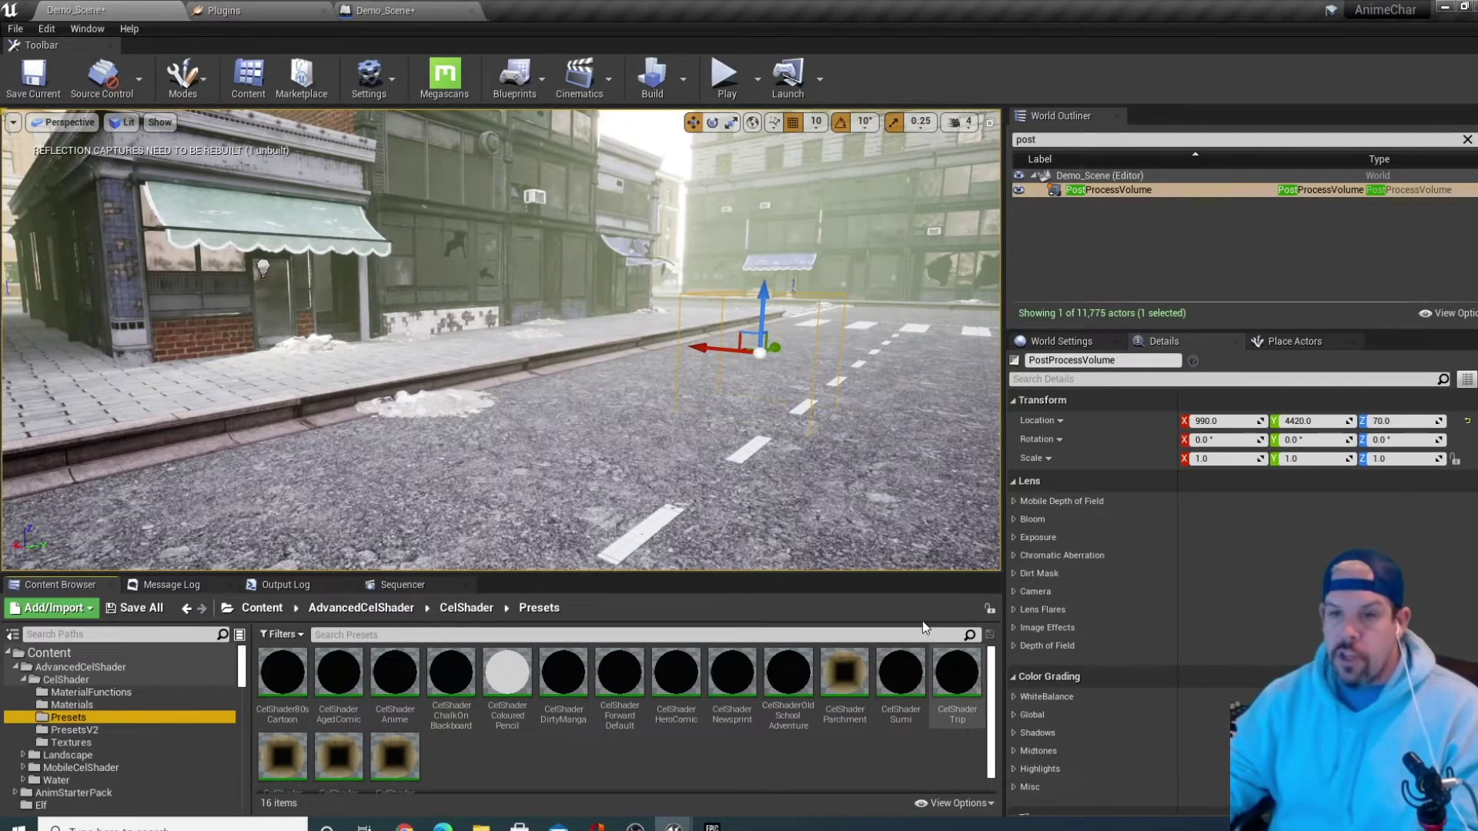
Examine the post process materials in the PostProcess folder of TS_PostProcess
scroll(127, 724, down, 2)
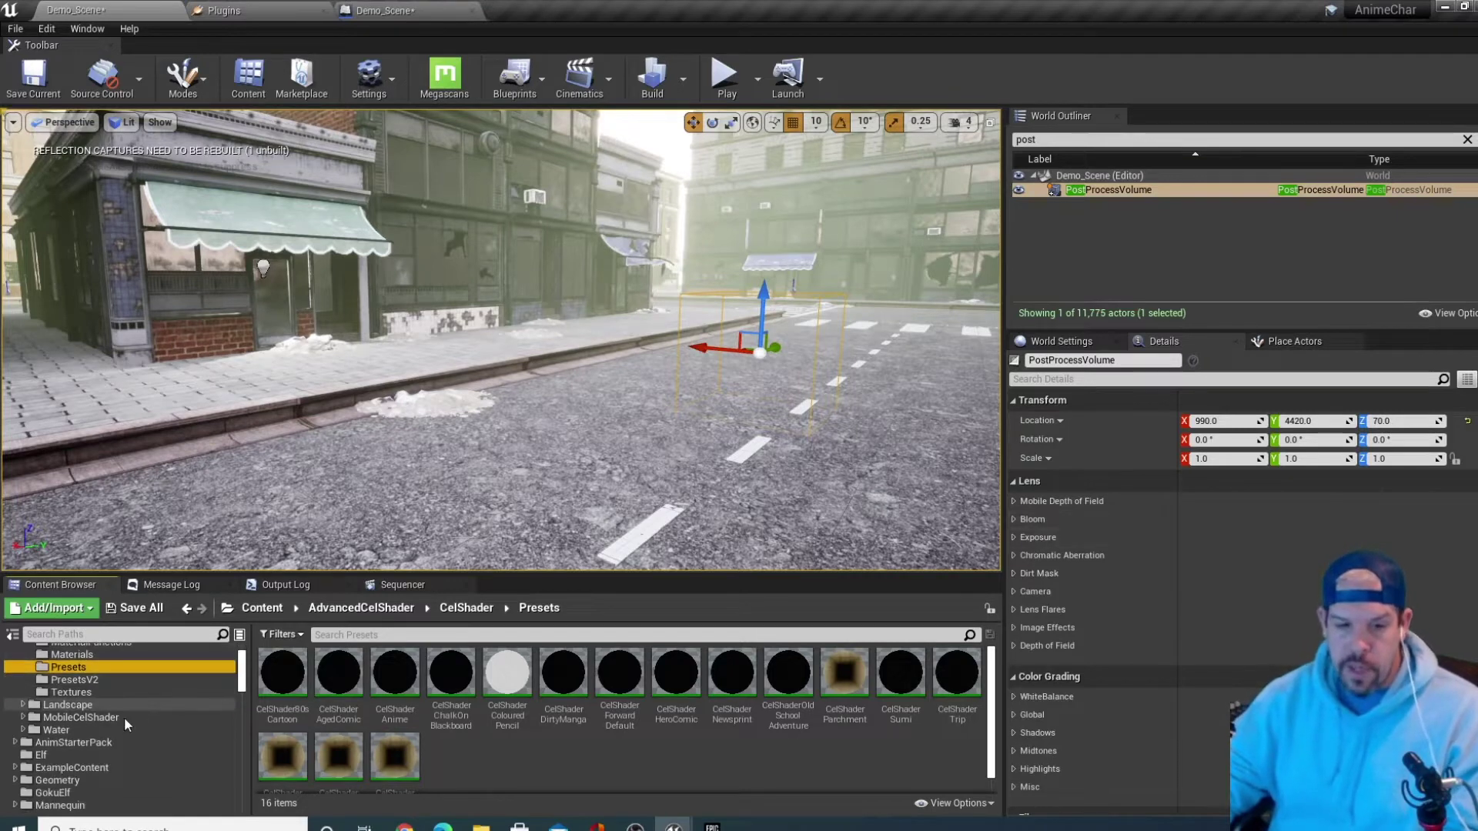
scroll(92, 718, up, 2)
scroll(75, 677, down, 4)
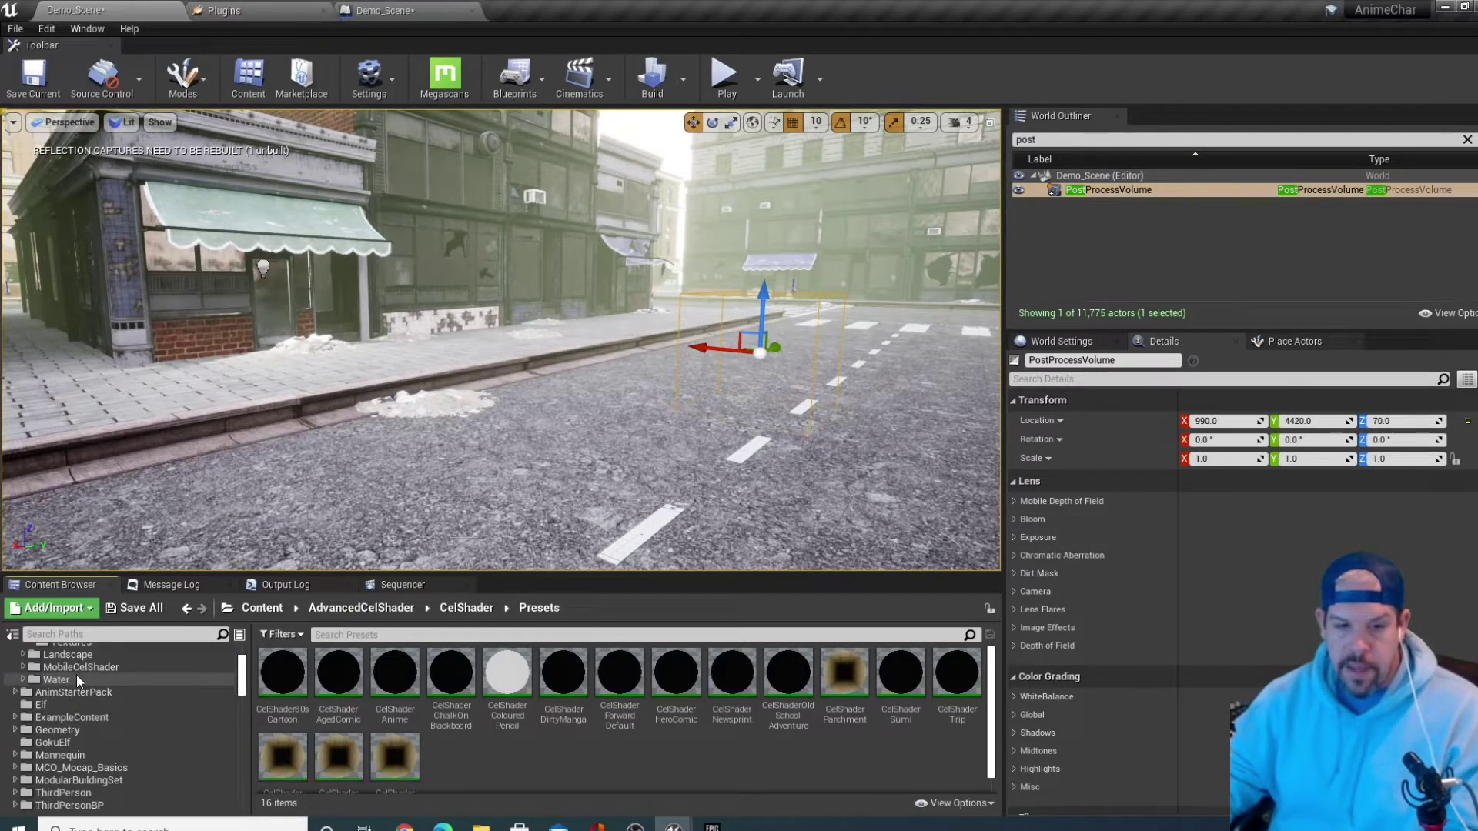
scroll(118, 742, down, 1)
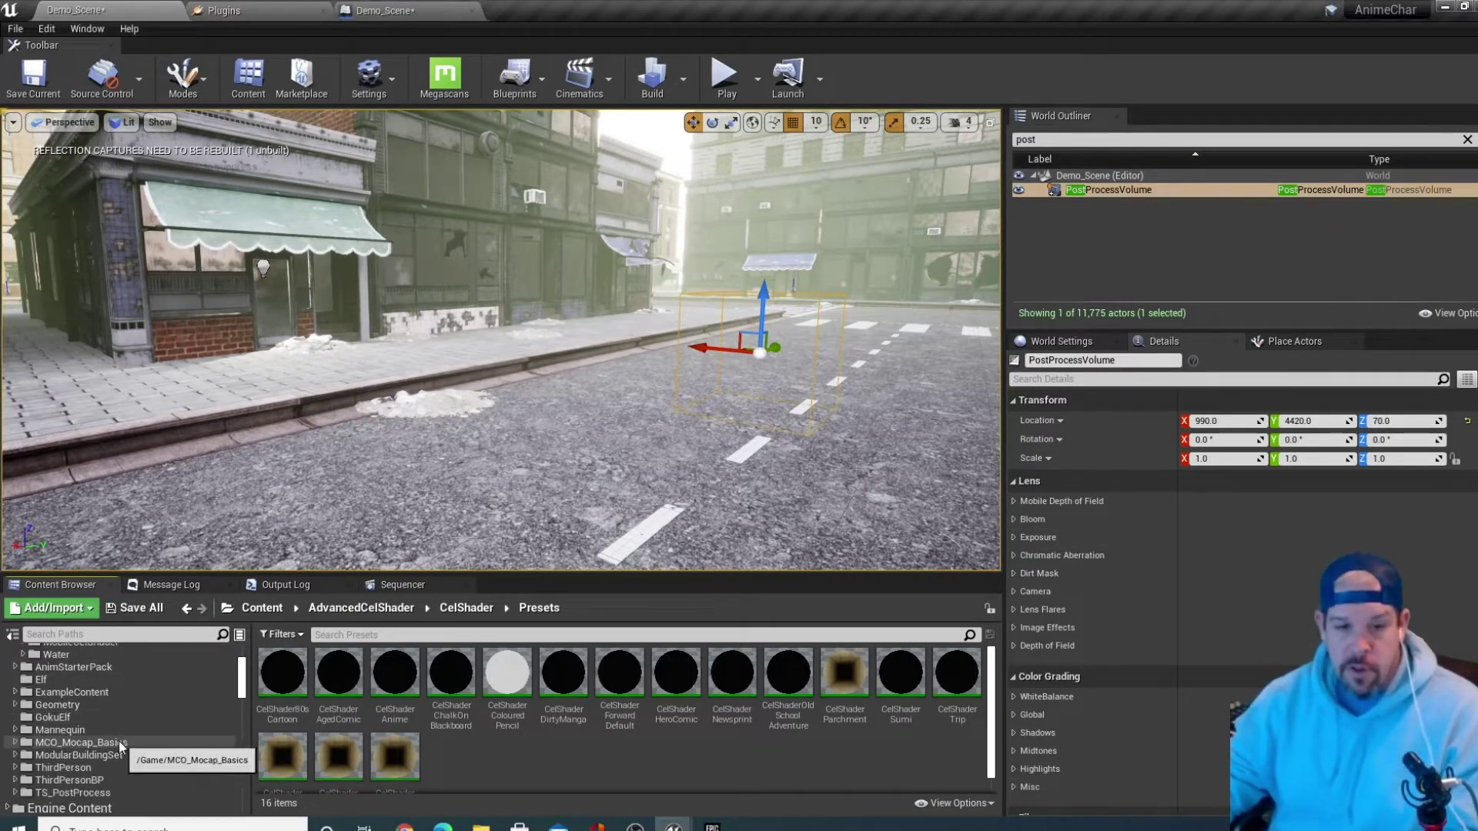
click(74, 793)
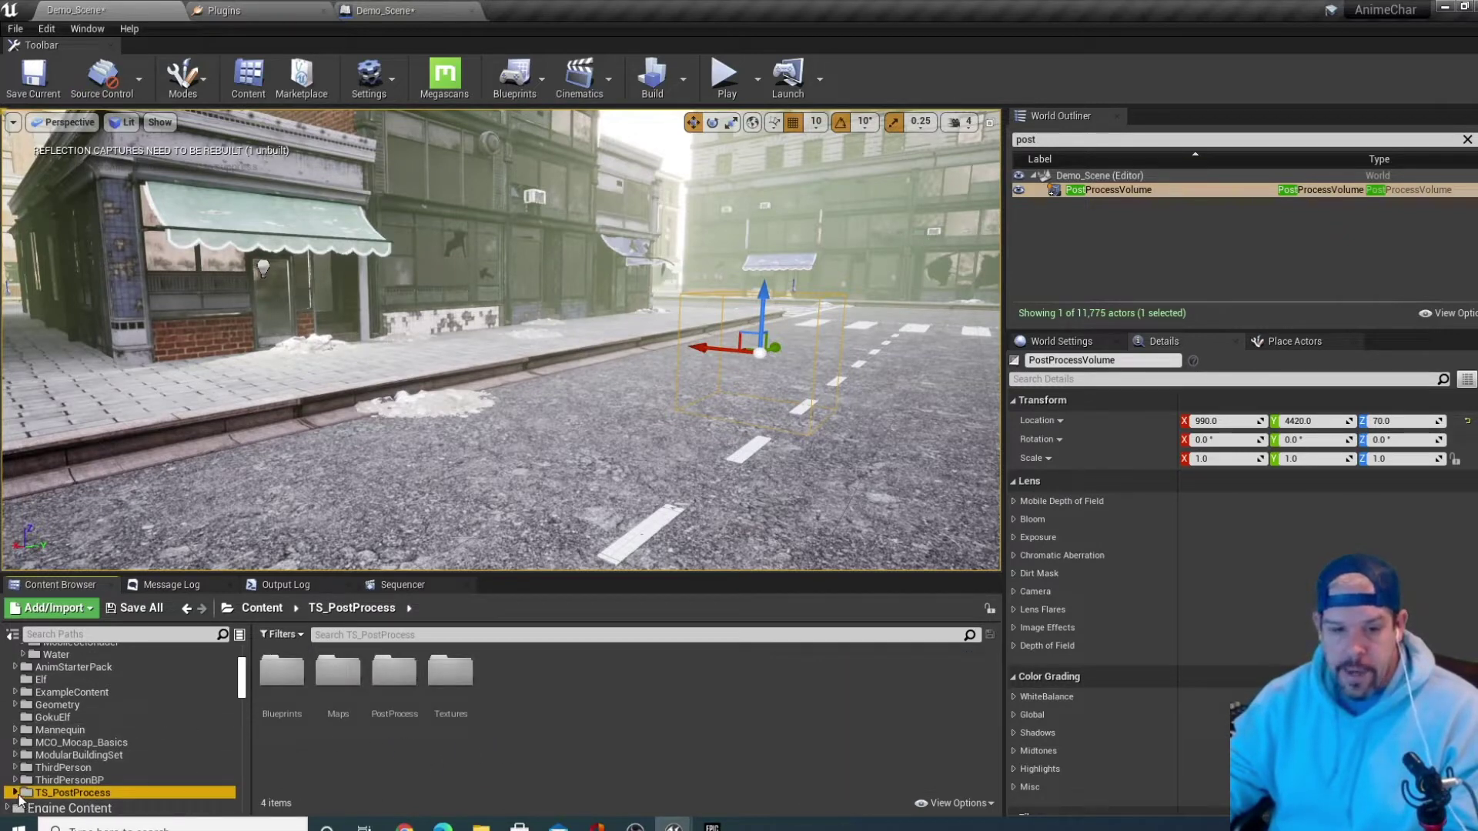
scroll(12, 797, down, 3)
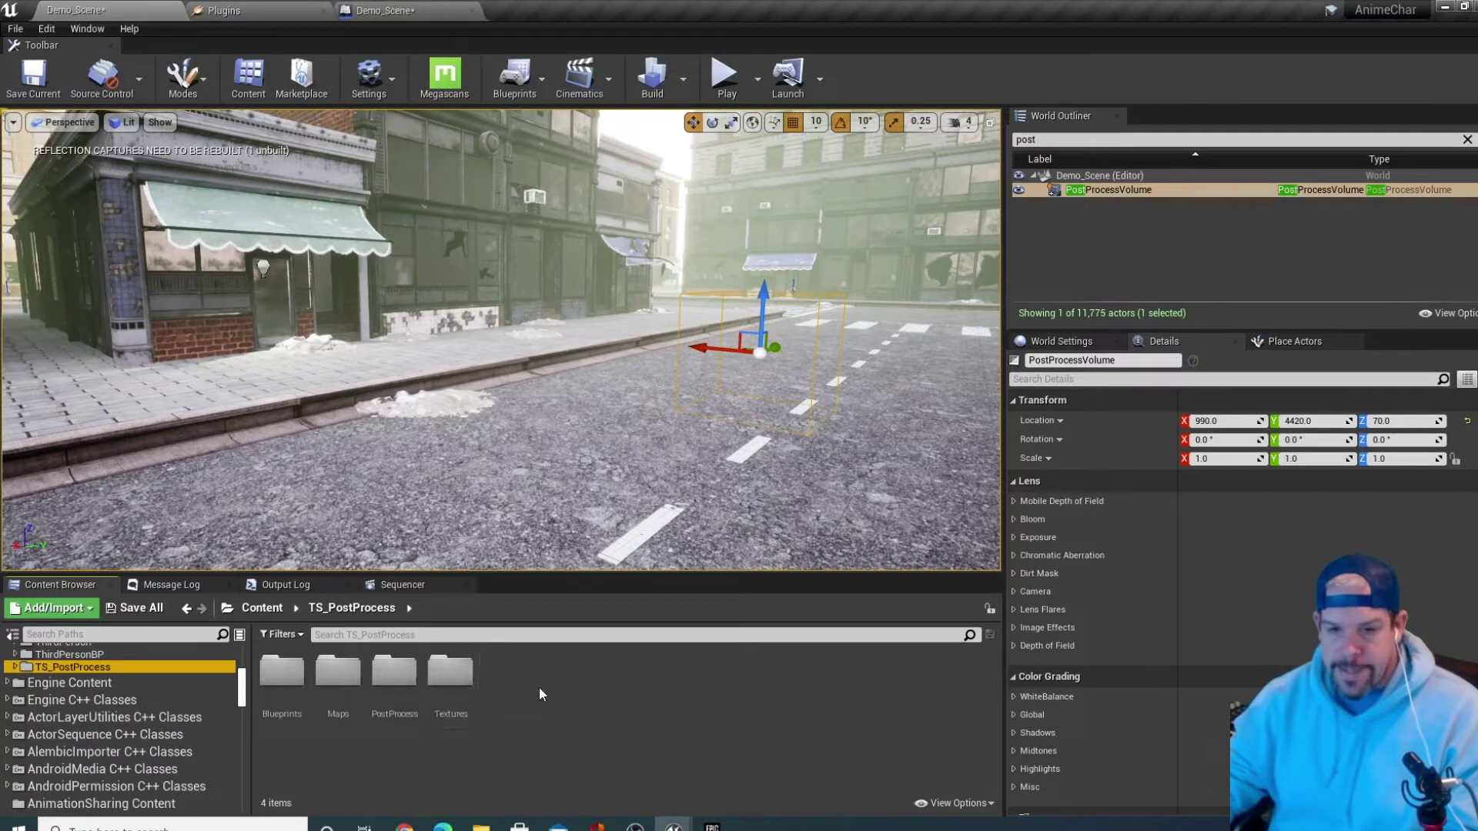
double_click(394, 672)
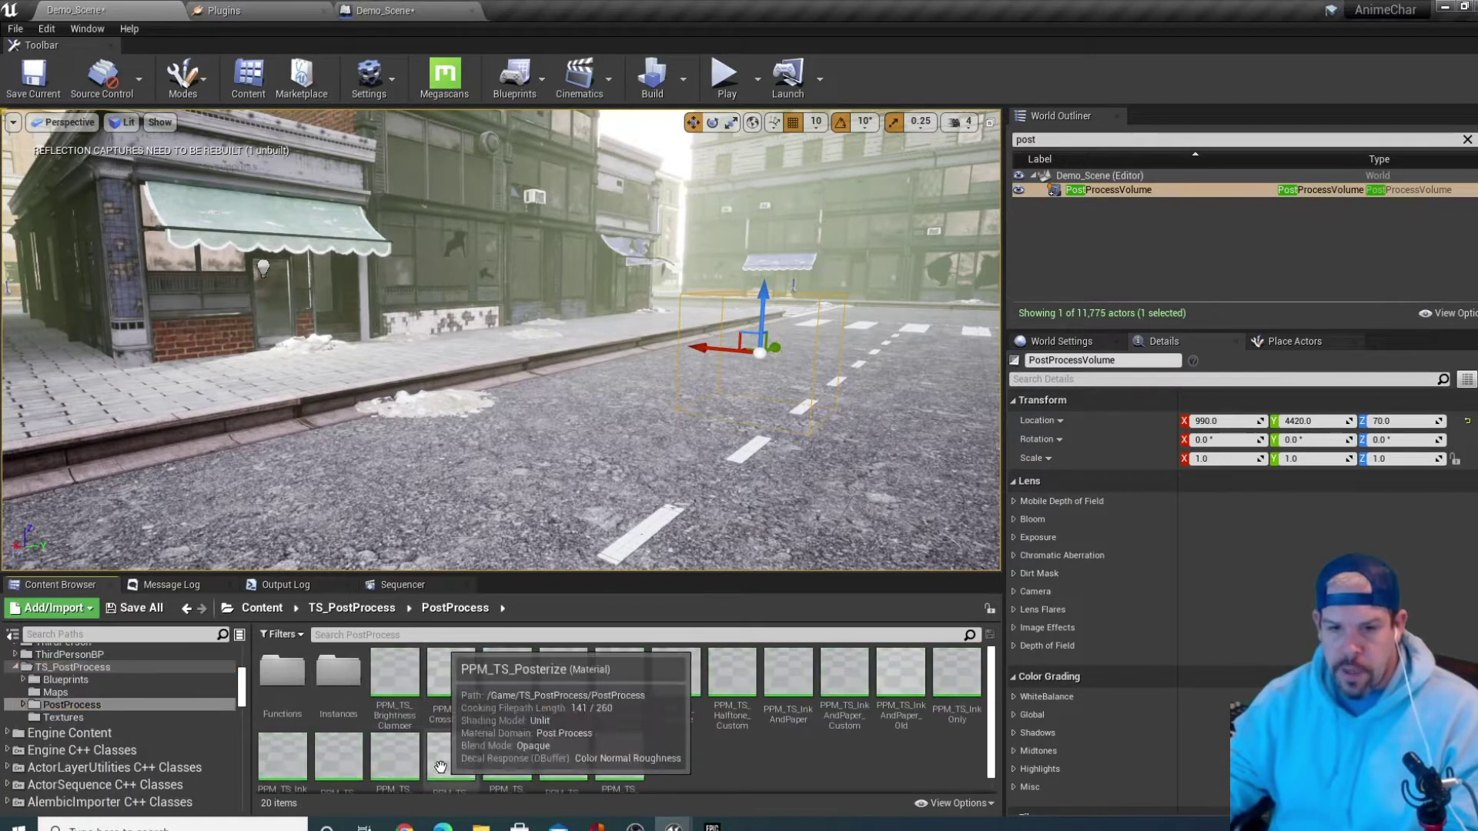
click(901, 677)
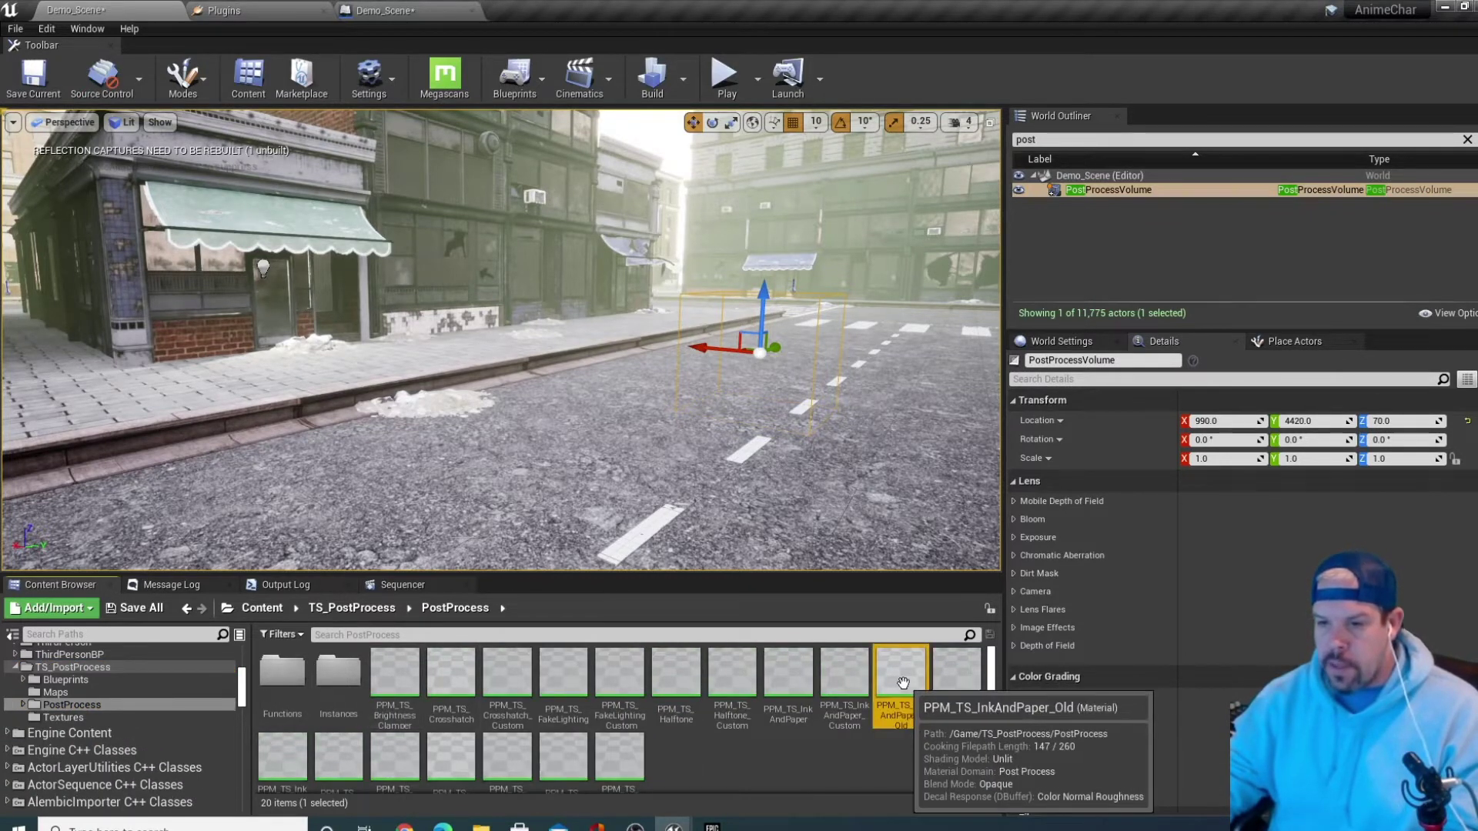
scroll(903, 682, down, 1)
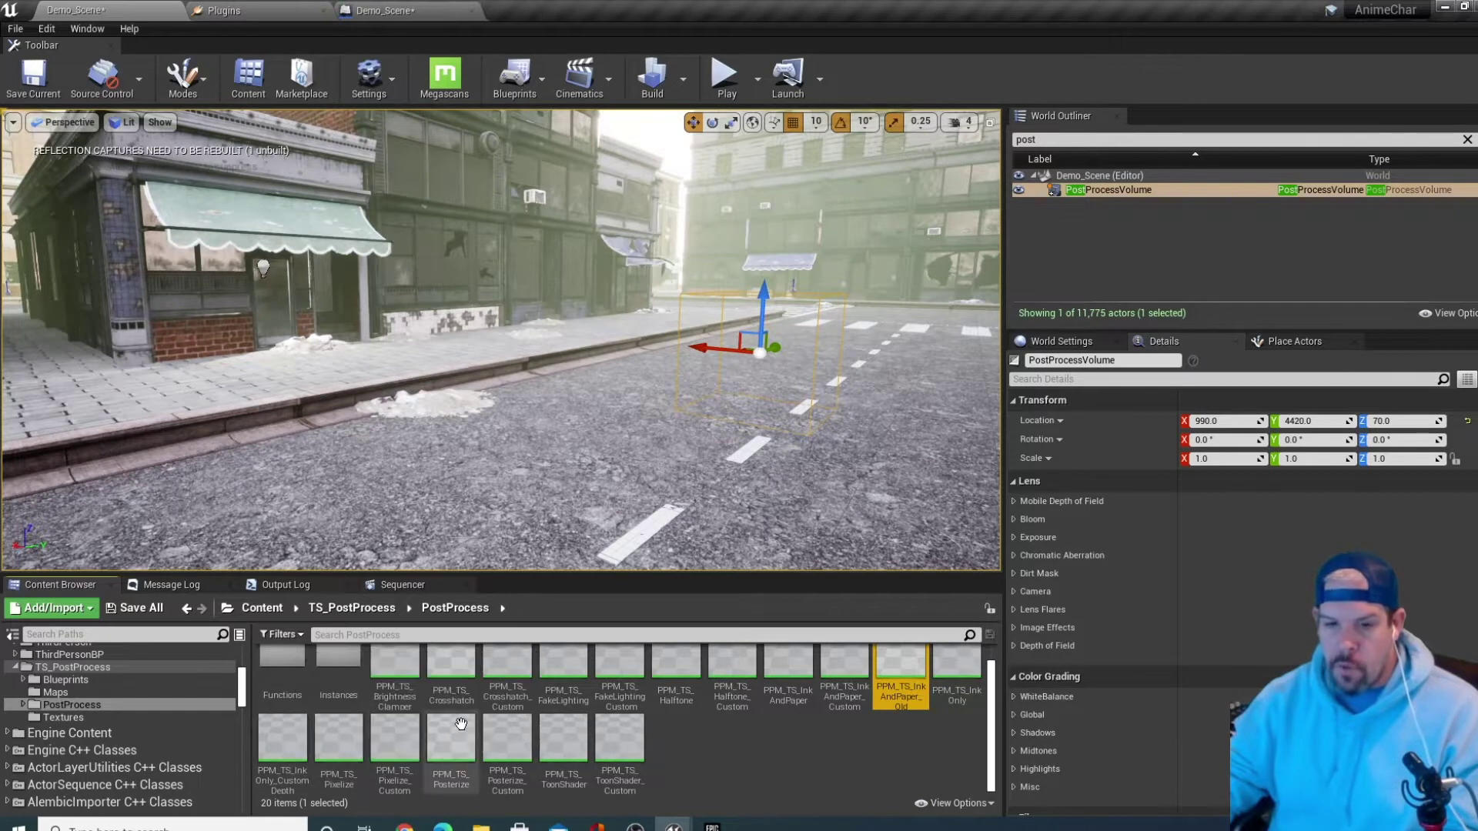
scroll(449, 677, up, 1)
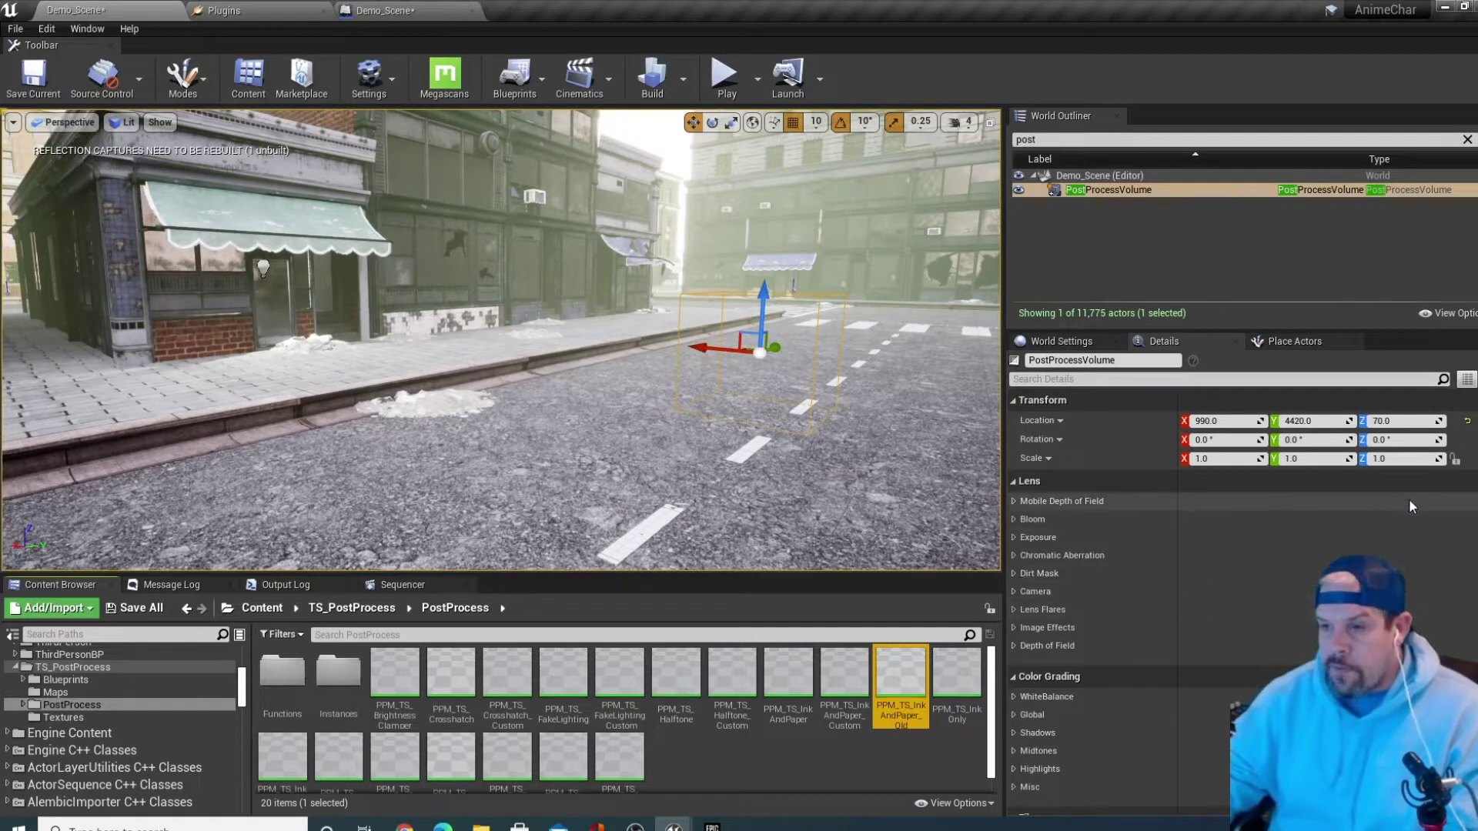
Add one element to the PostProcessVolume's Post Process Materials array and set its type to Asset reference
scroll(1093, 577, down, 2)
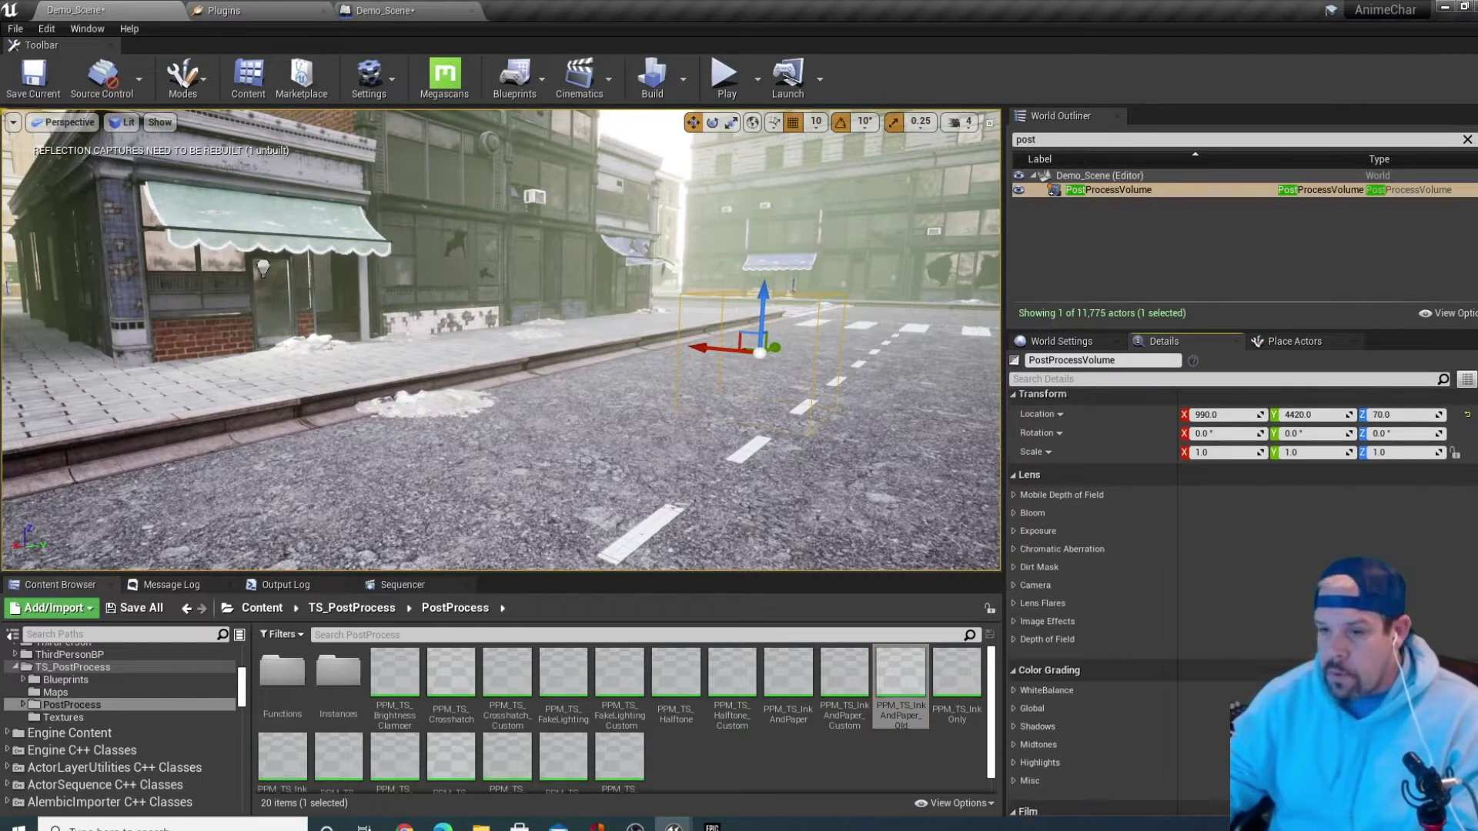
scroll(1465, 423, up, 2)
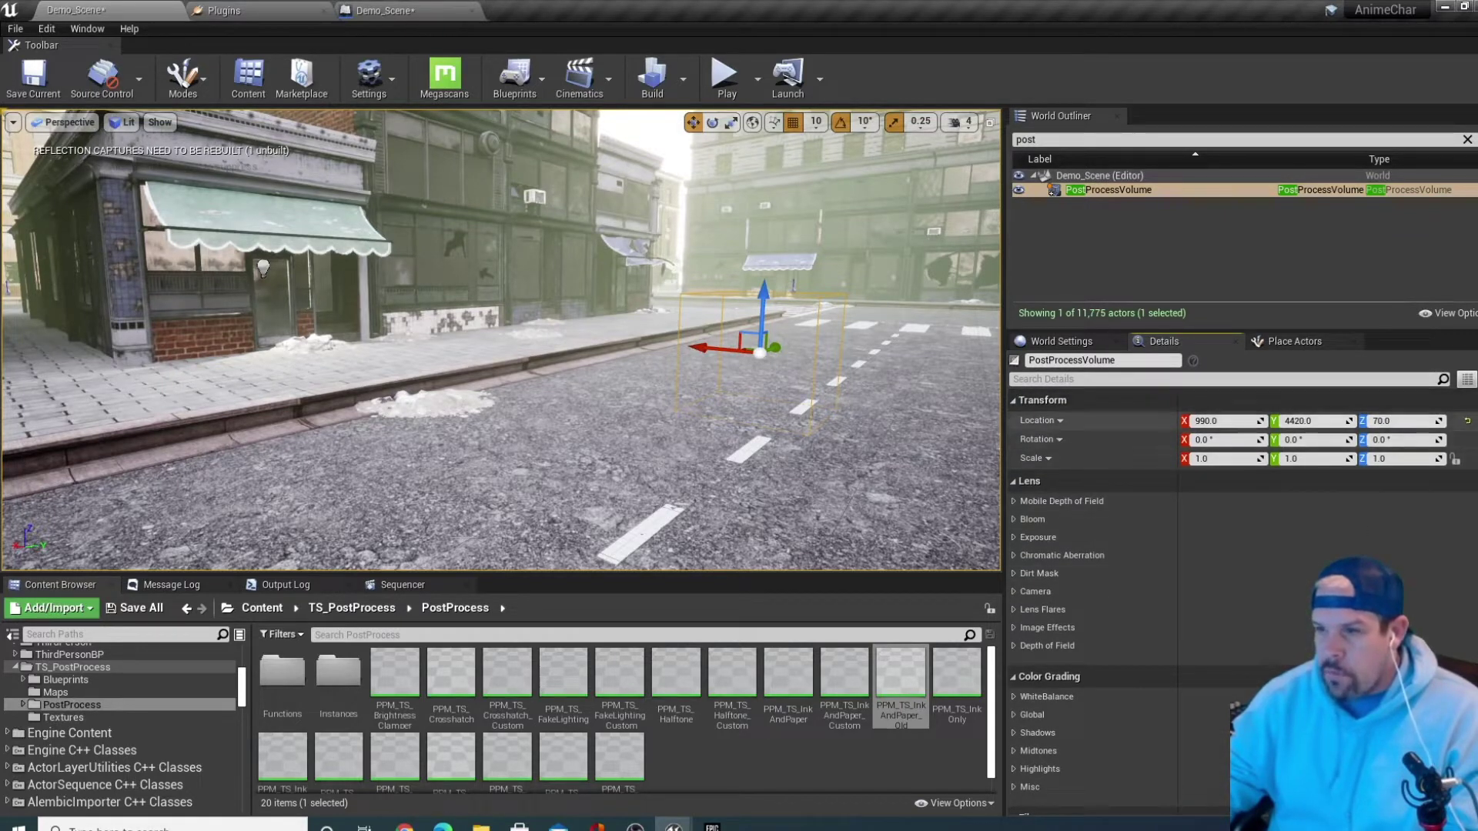
scroll(1242, 605, down, 1)
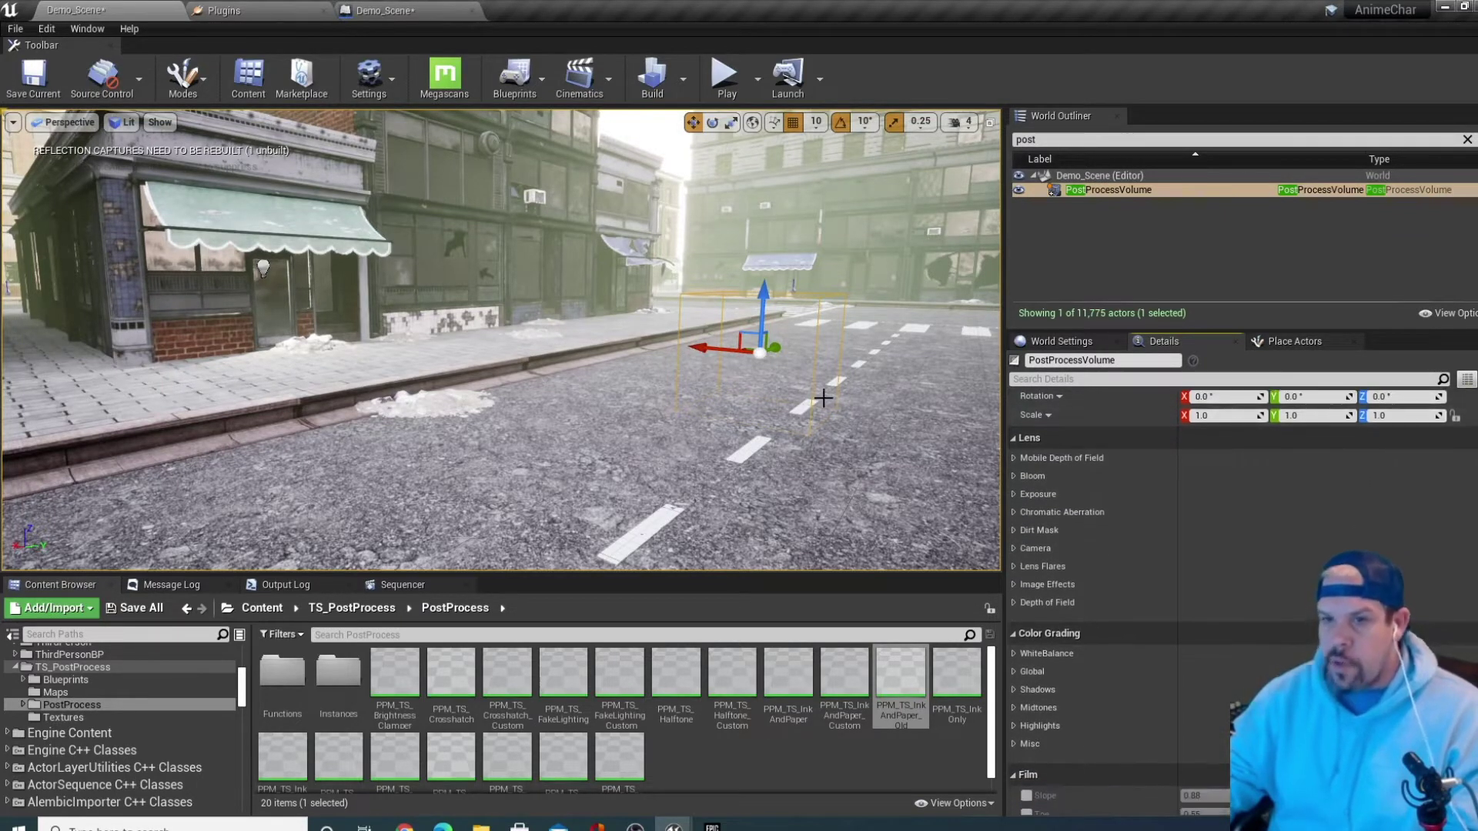
click(1151, 190)
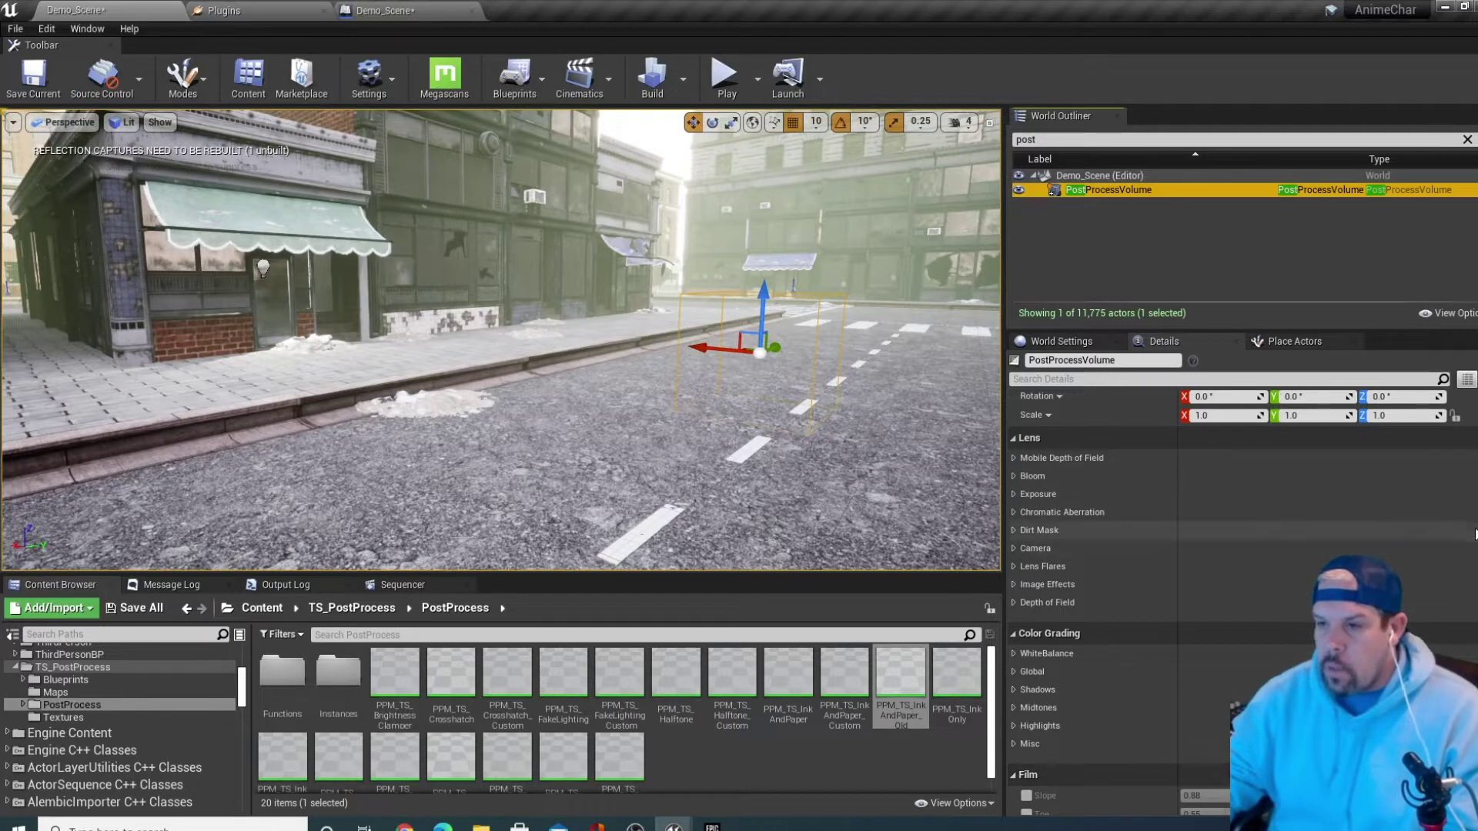
scroll(1240, 577, down, 10)
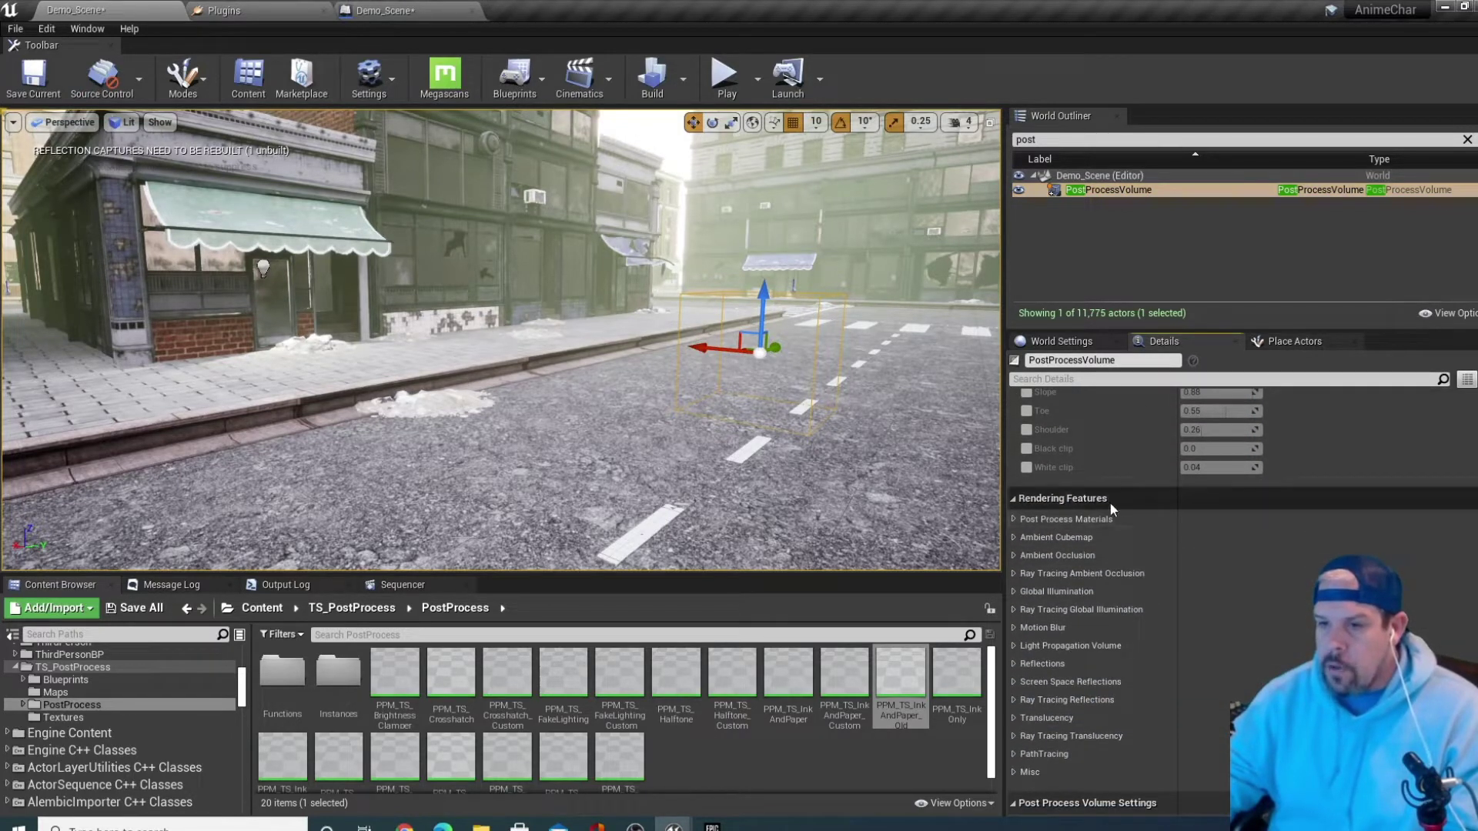
click(1013, 520)
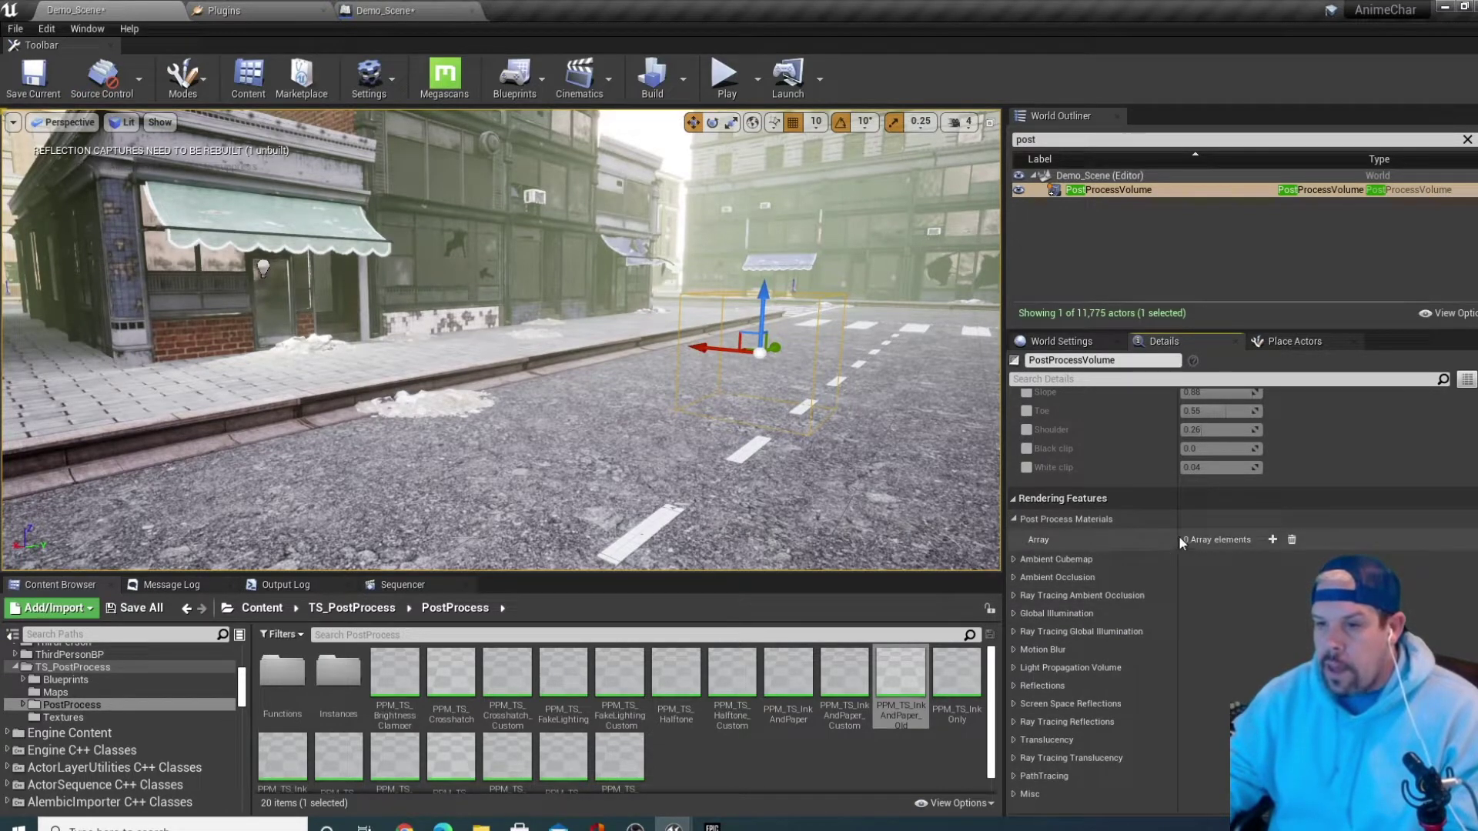
click(1273, 541)
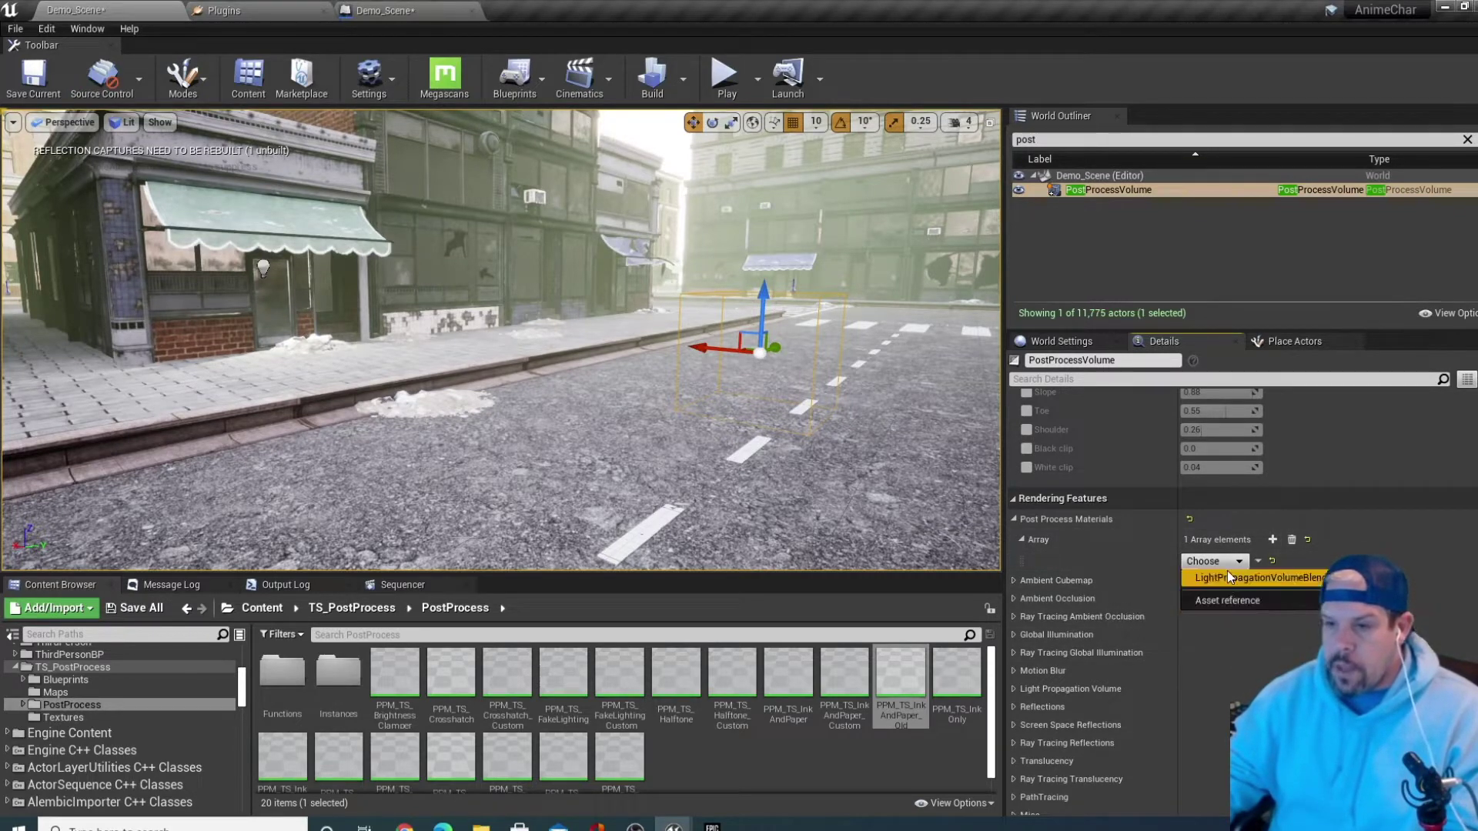
click(1220, 602)
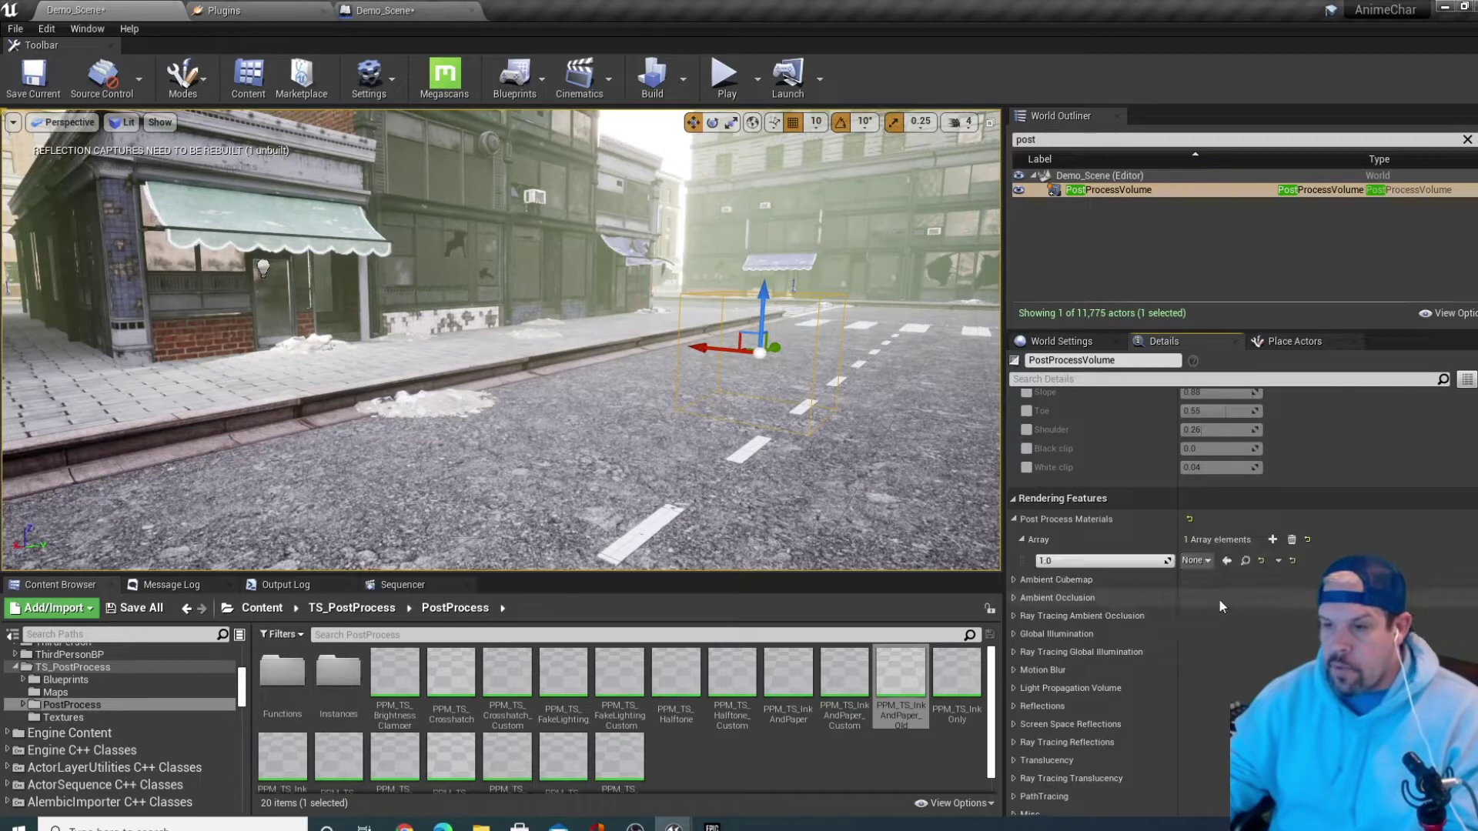
Search the assets available for the post process material element for CEL and look through the CelShader materials
click(1200, 561)
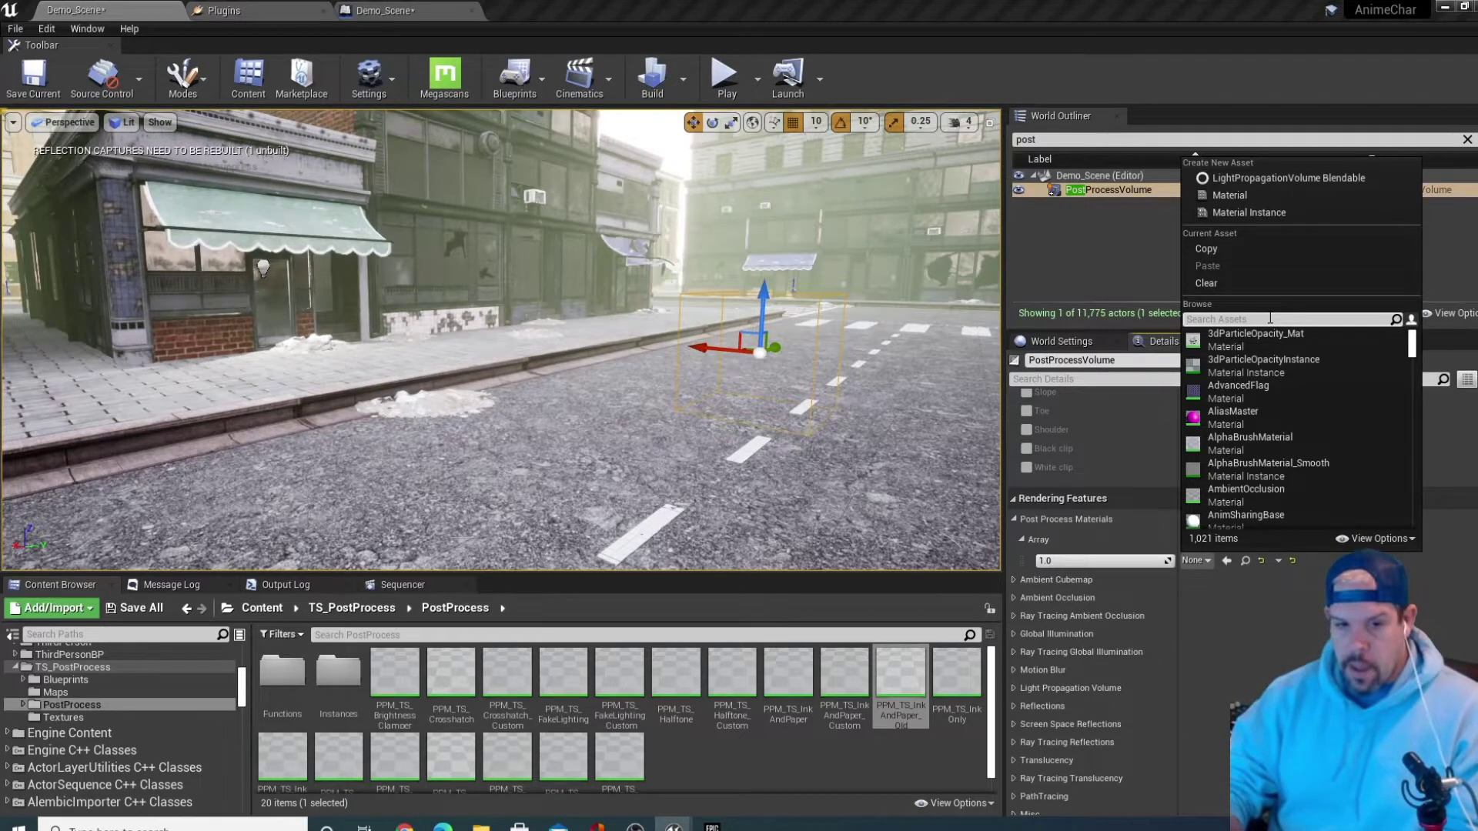
text(L)
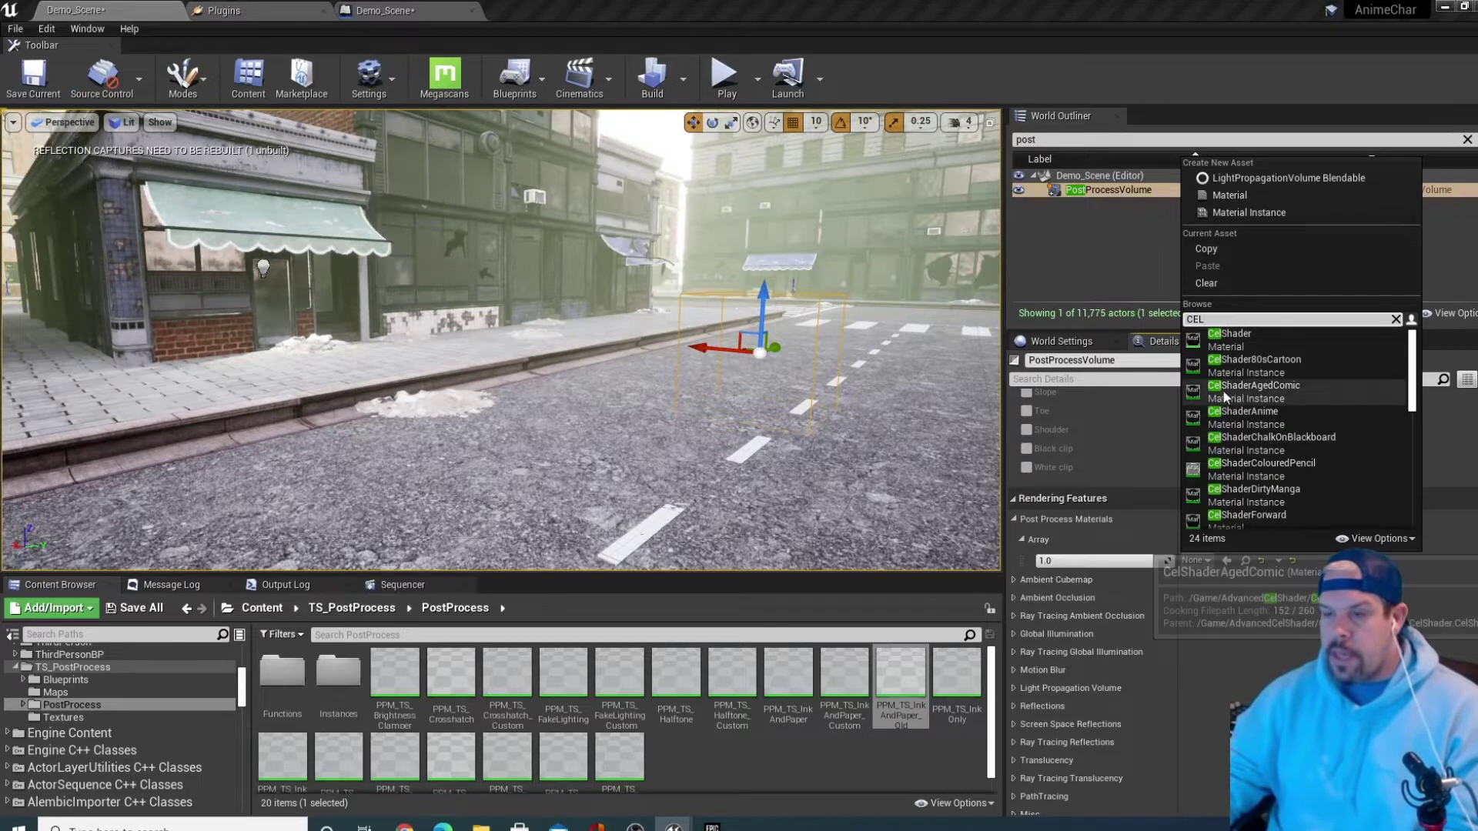
scroll(1232, 408, down, 6)
scroll(1254, 432, up, 5)
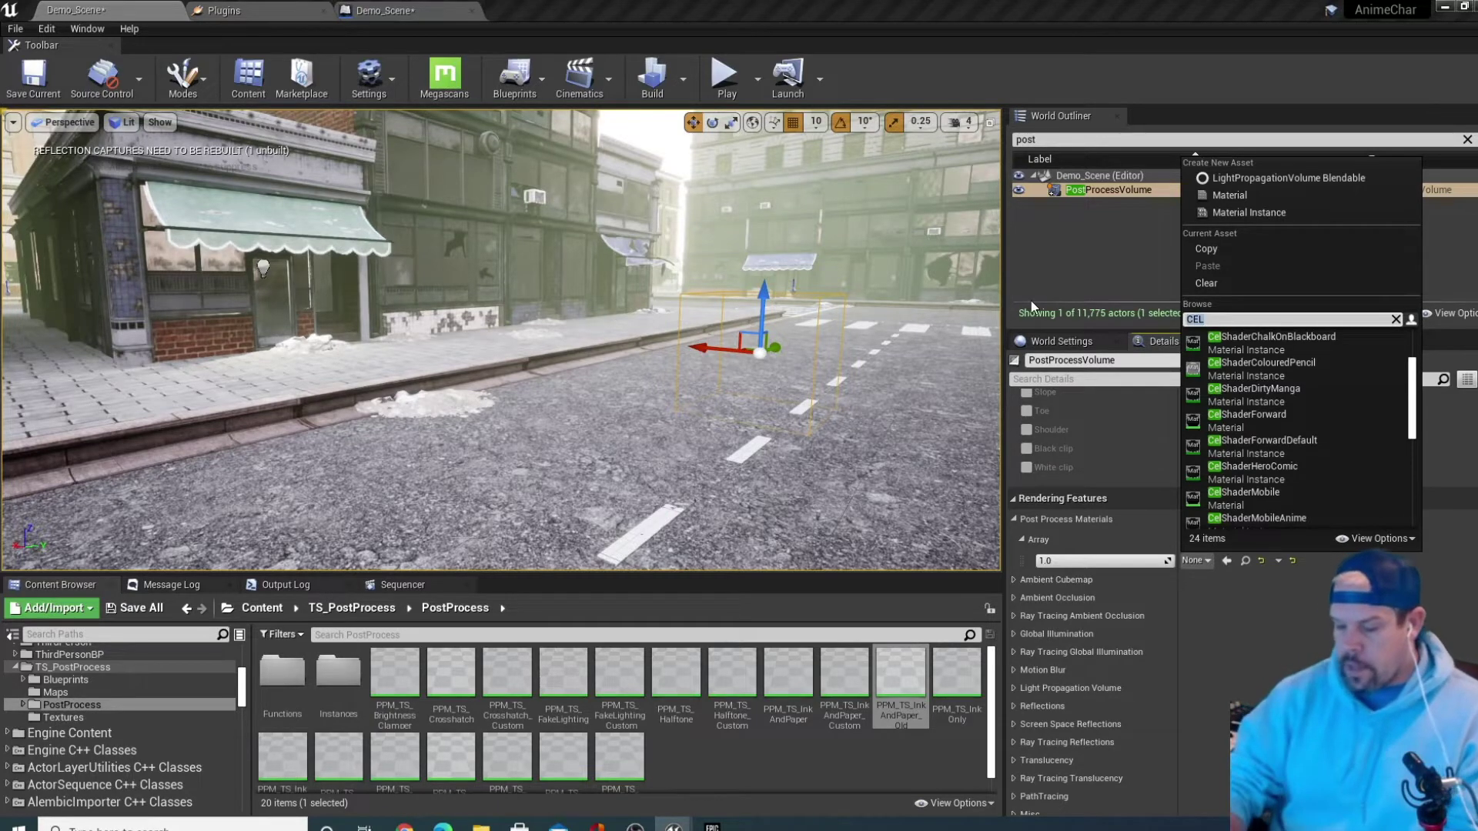
Find the PPM materials, assign PPM_TS_ToonShader_Inst2 to the volume's post process material element and check the look along the street
text(PPT)
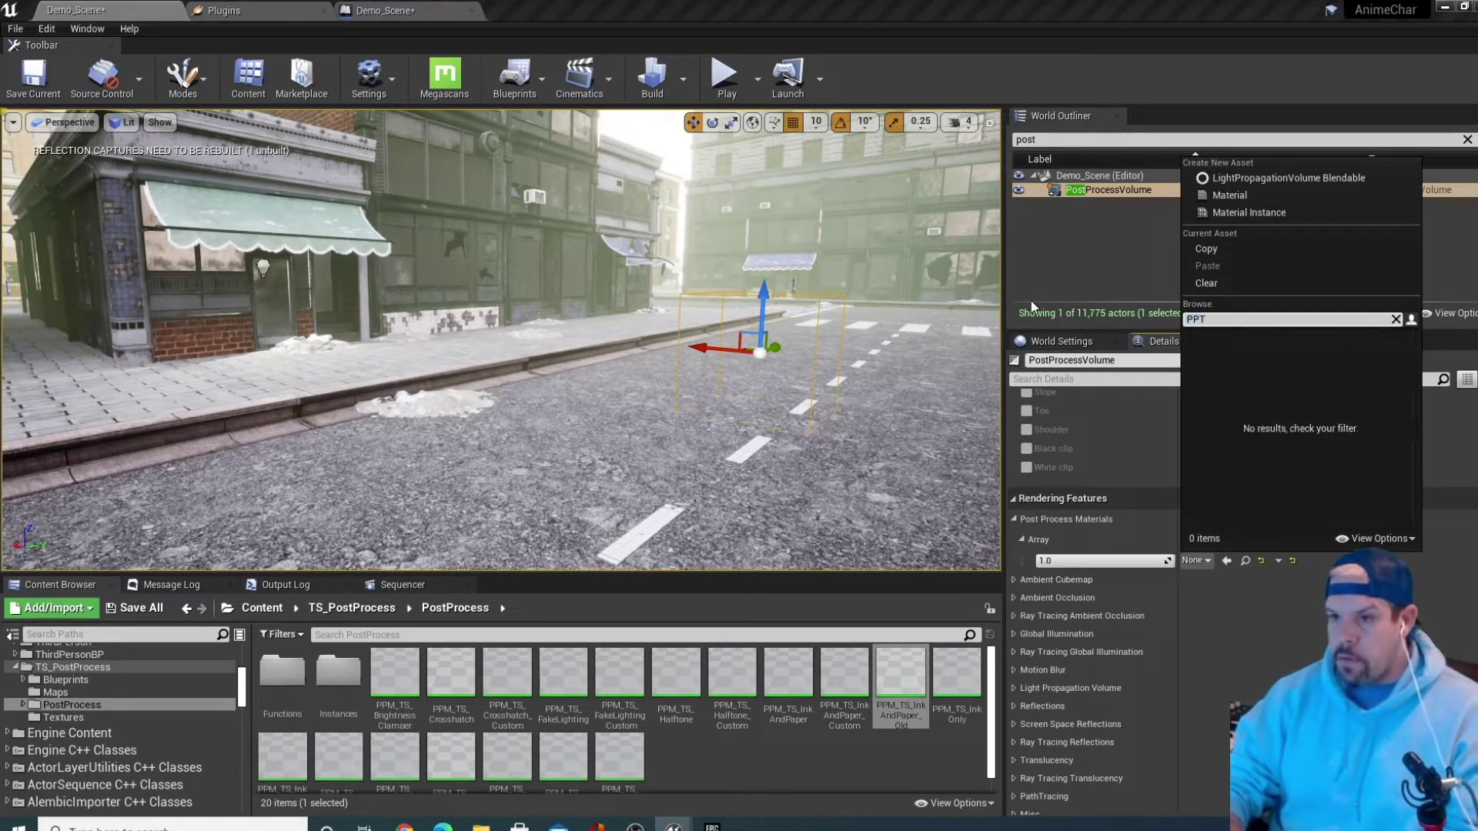
key(BackSpace)
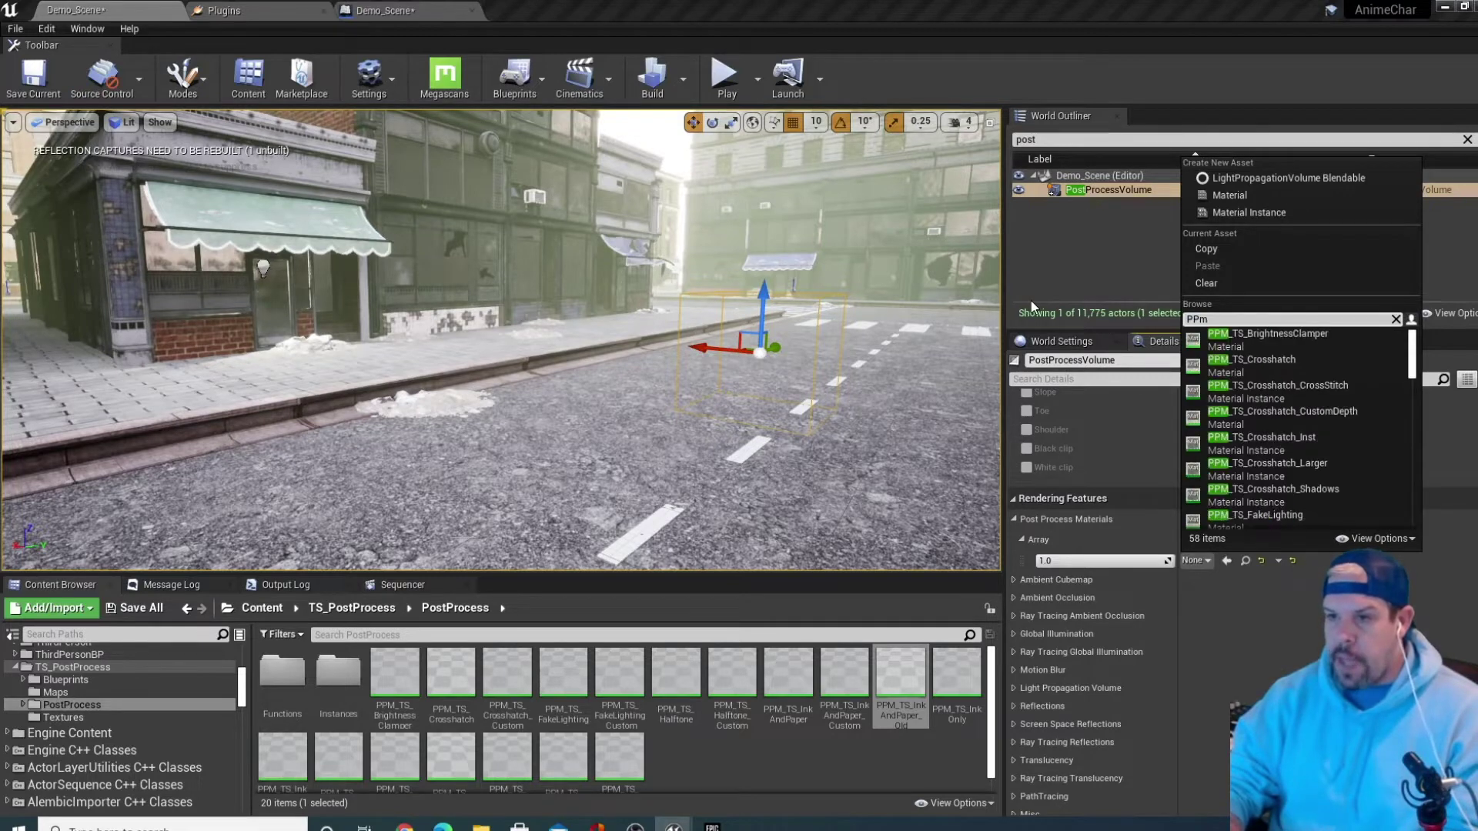
text(M)
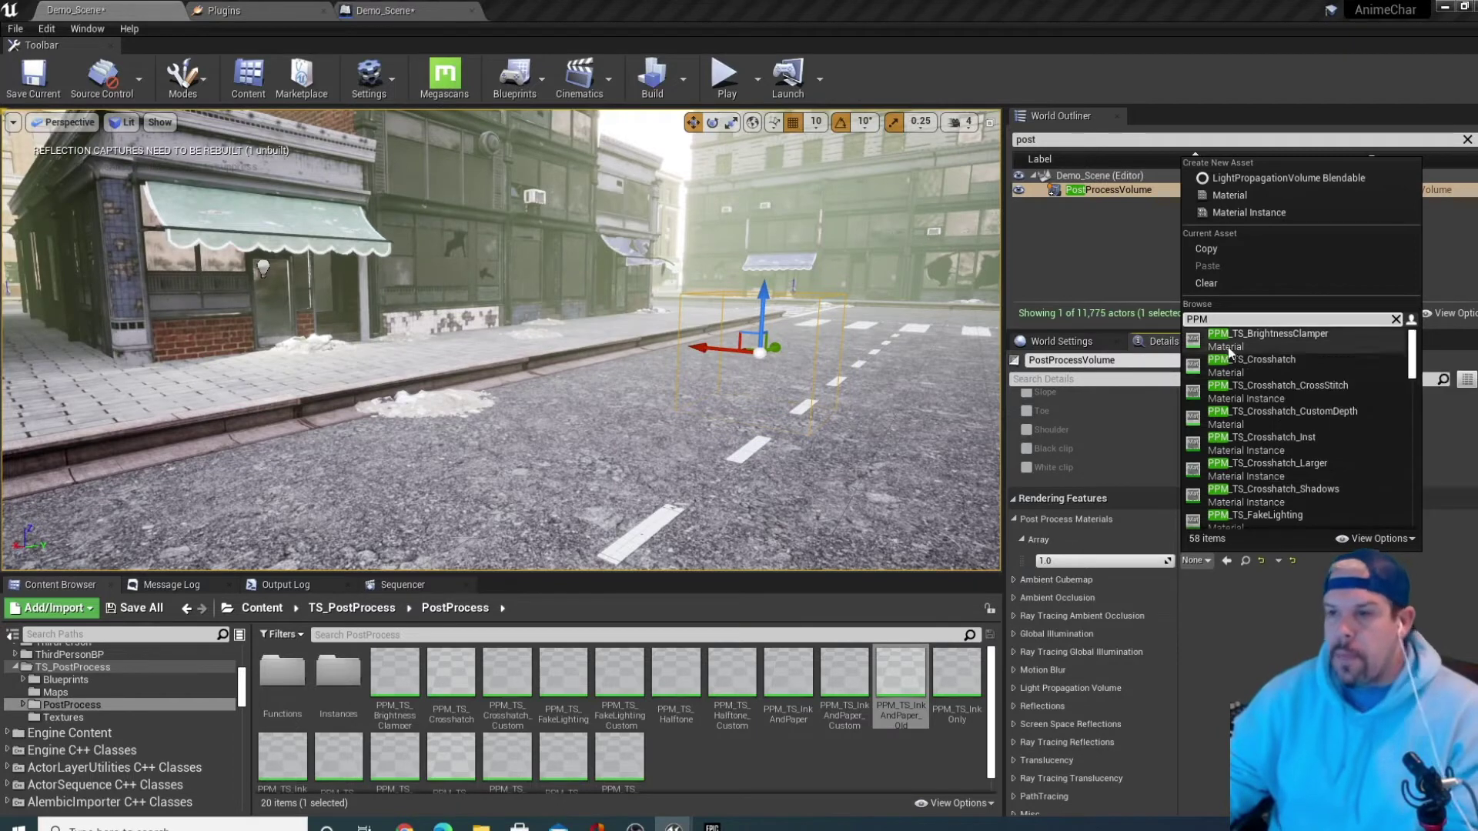
scroll(1247, 408, down, 8)
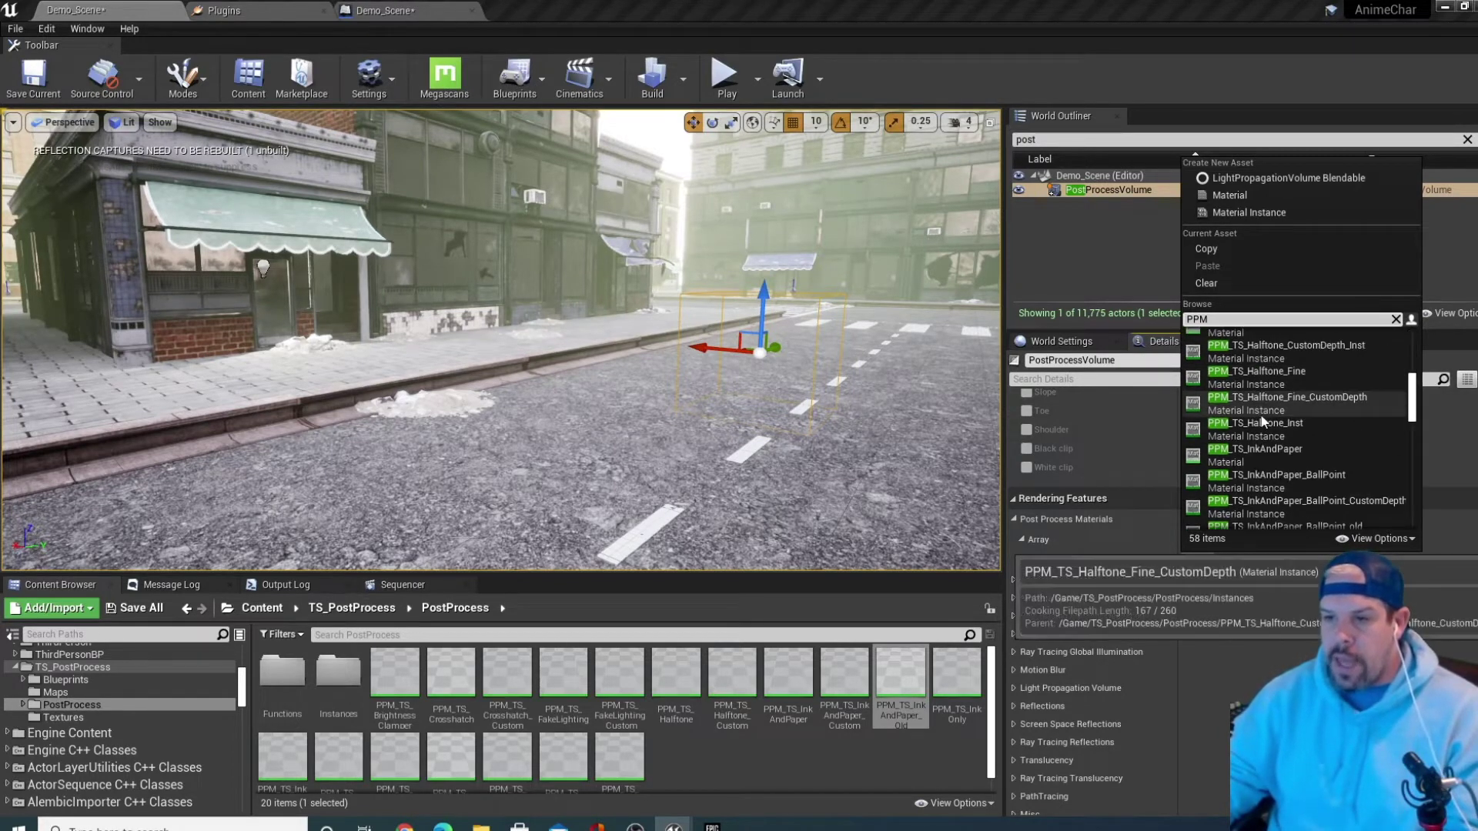
scroll(1277, 474, down, 3)
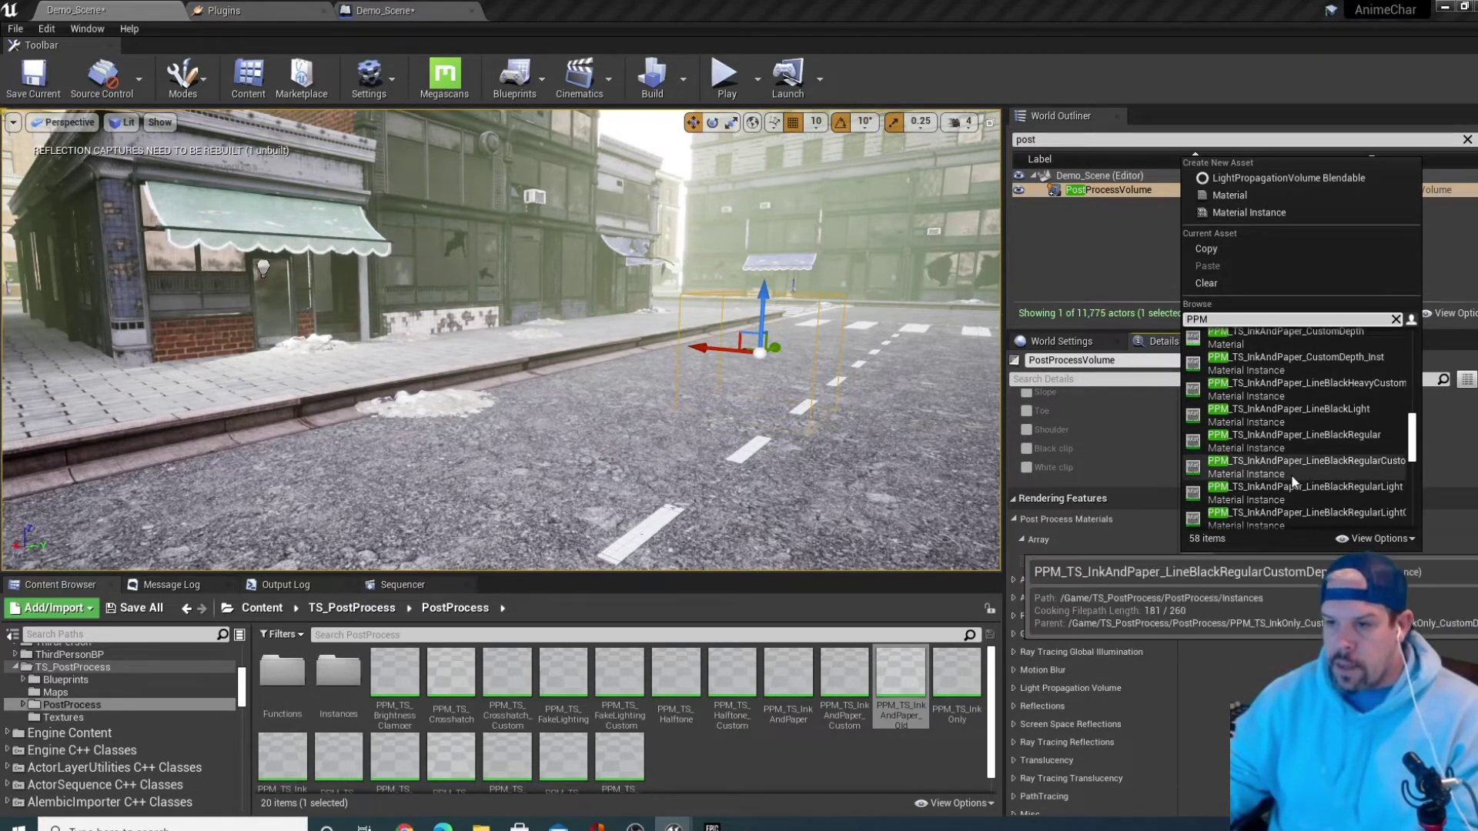
scroll(1300, 469, down, 3)
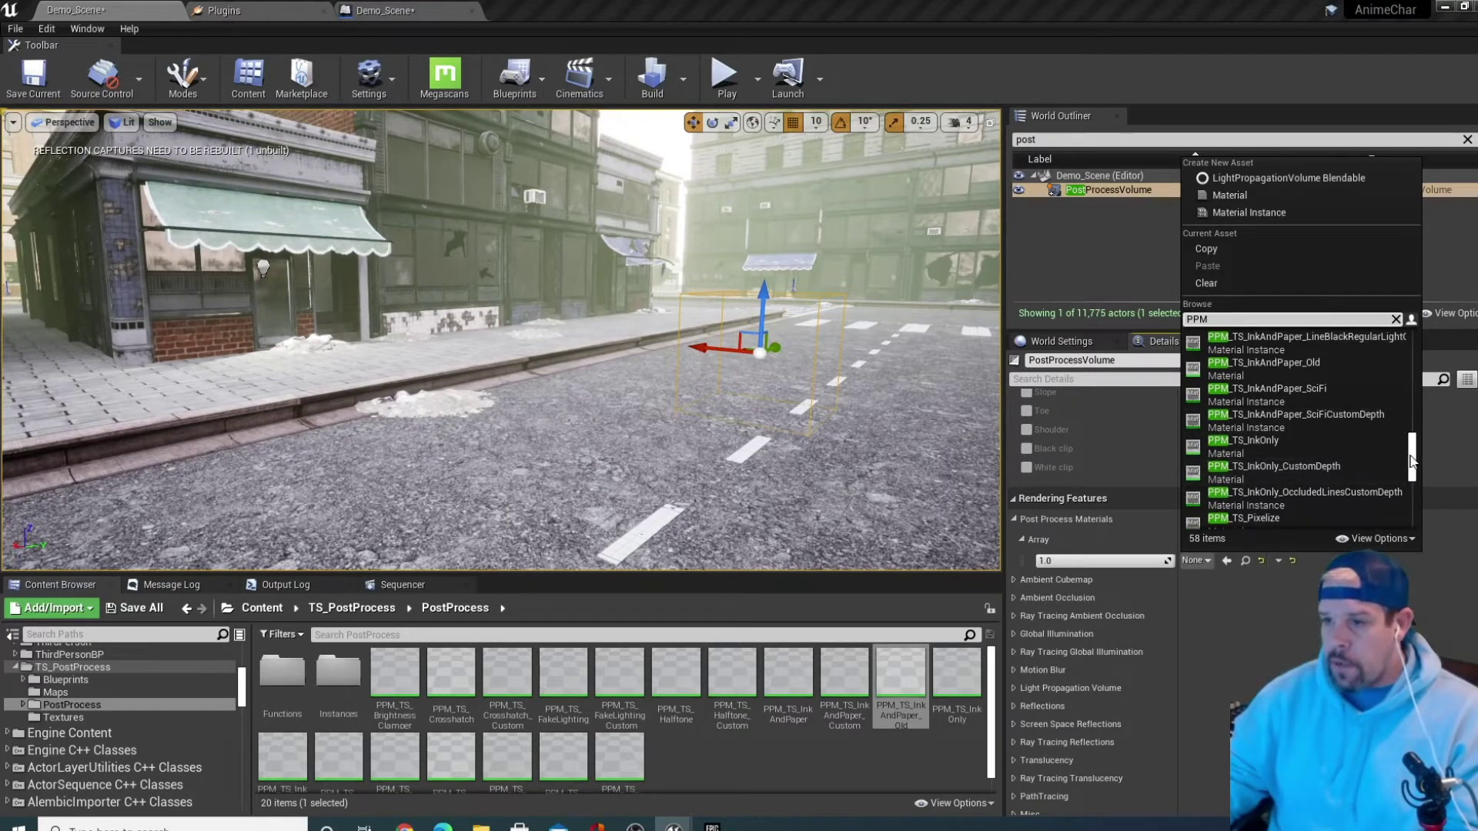
scroll(1413, 461, down, 1)
drag(1413, 462, 1422, 501)
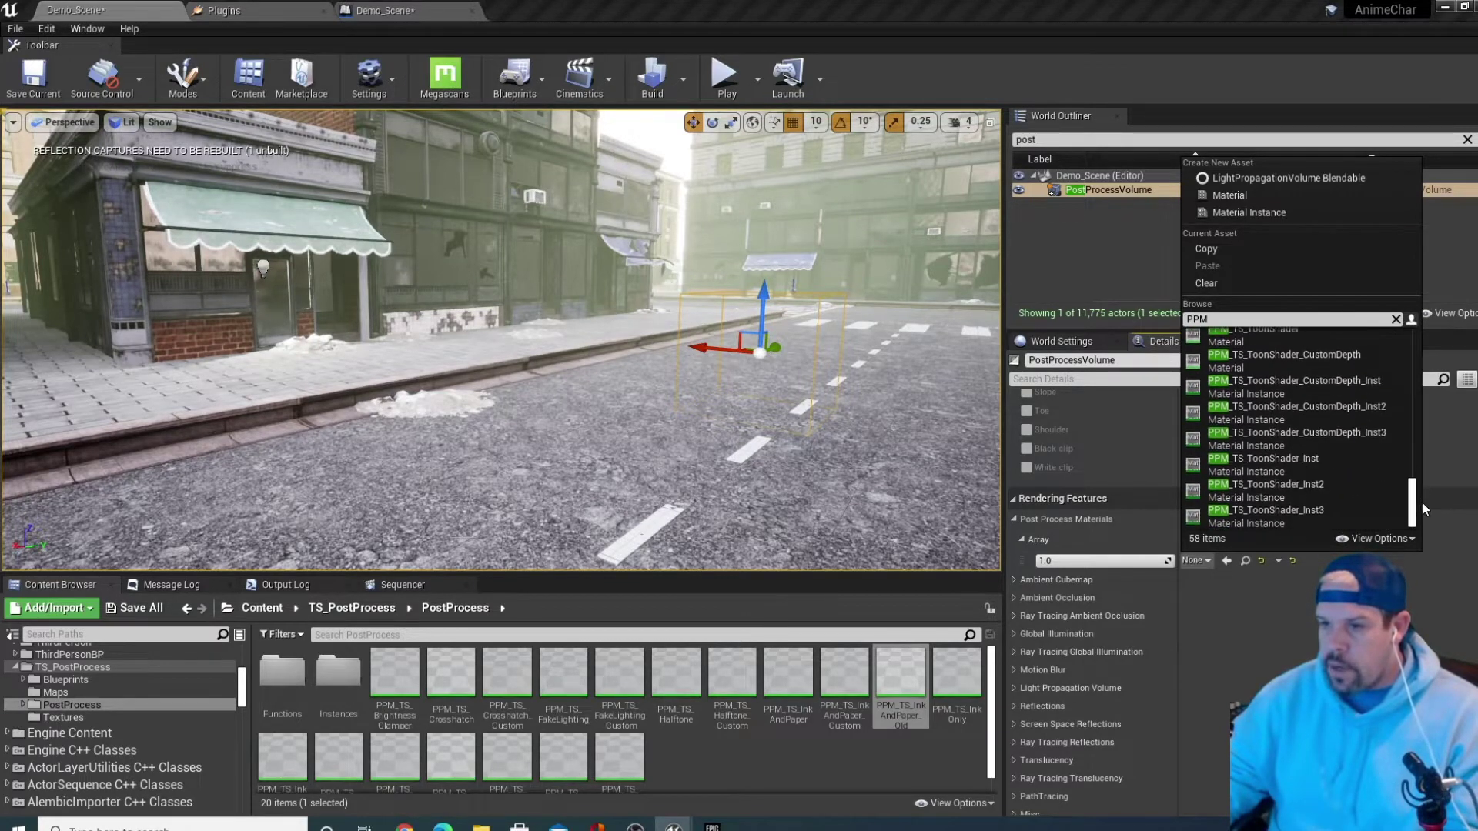
click(1276, 488)
right_drag(657, 491, 1424, 465)
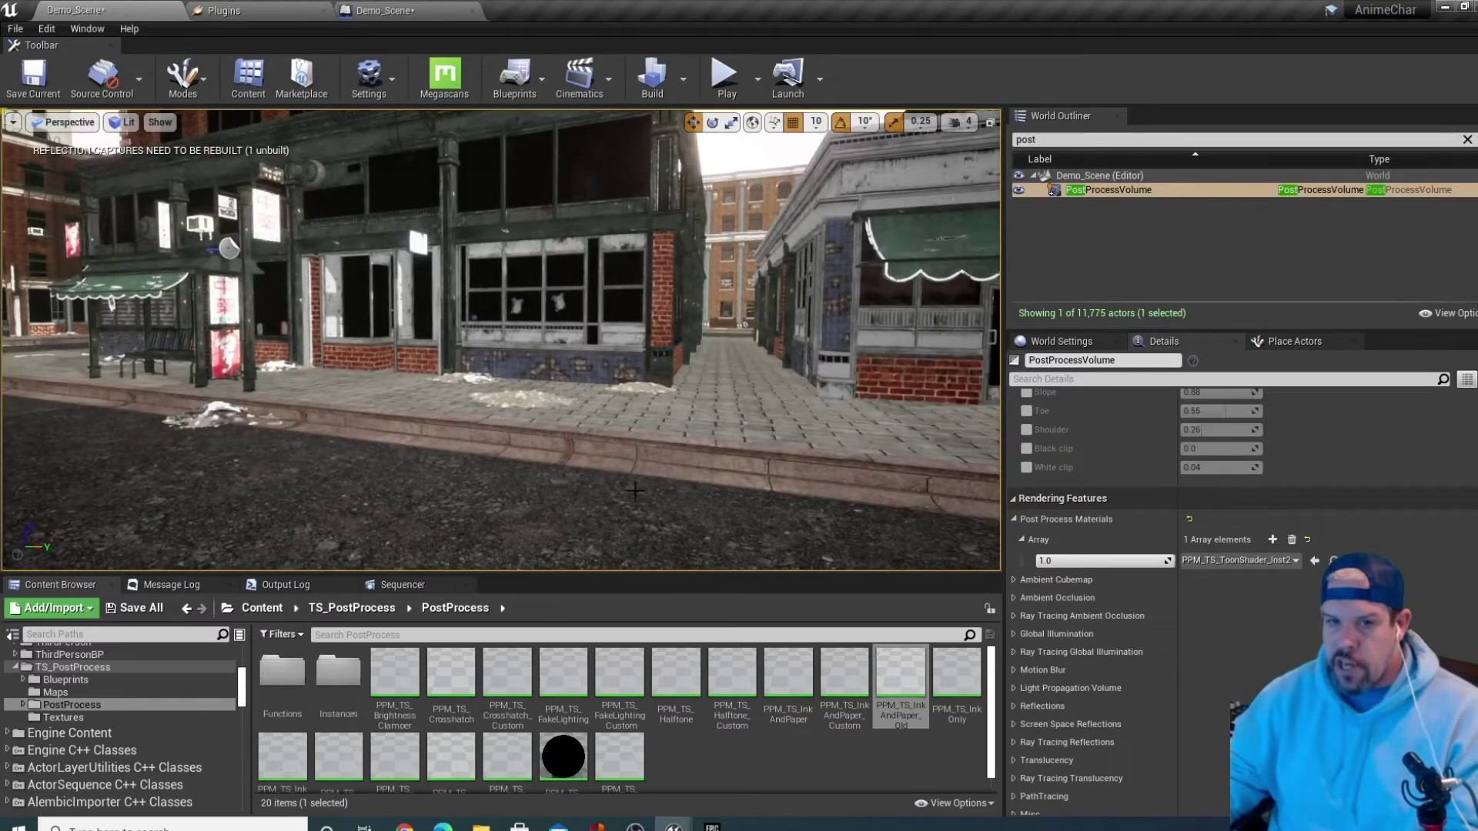
right_drag(743, 467, 820, 468)
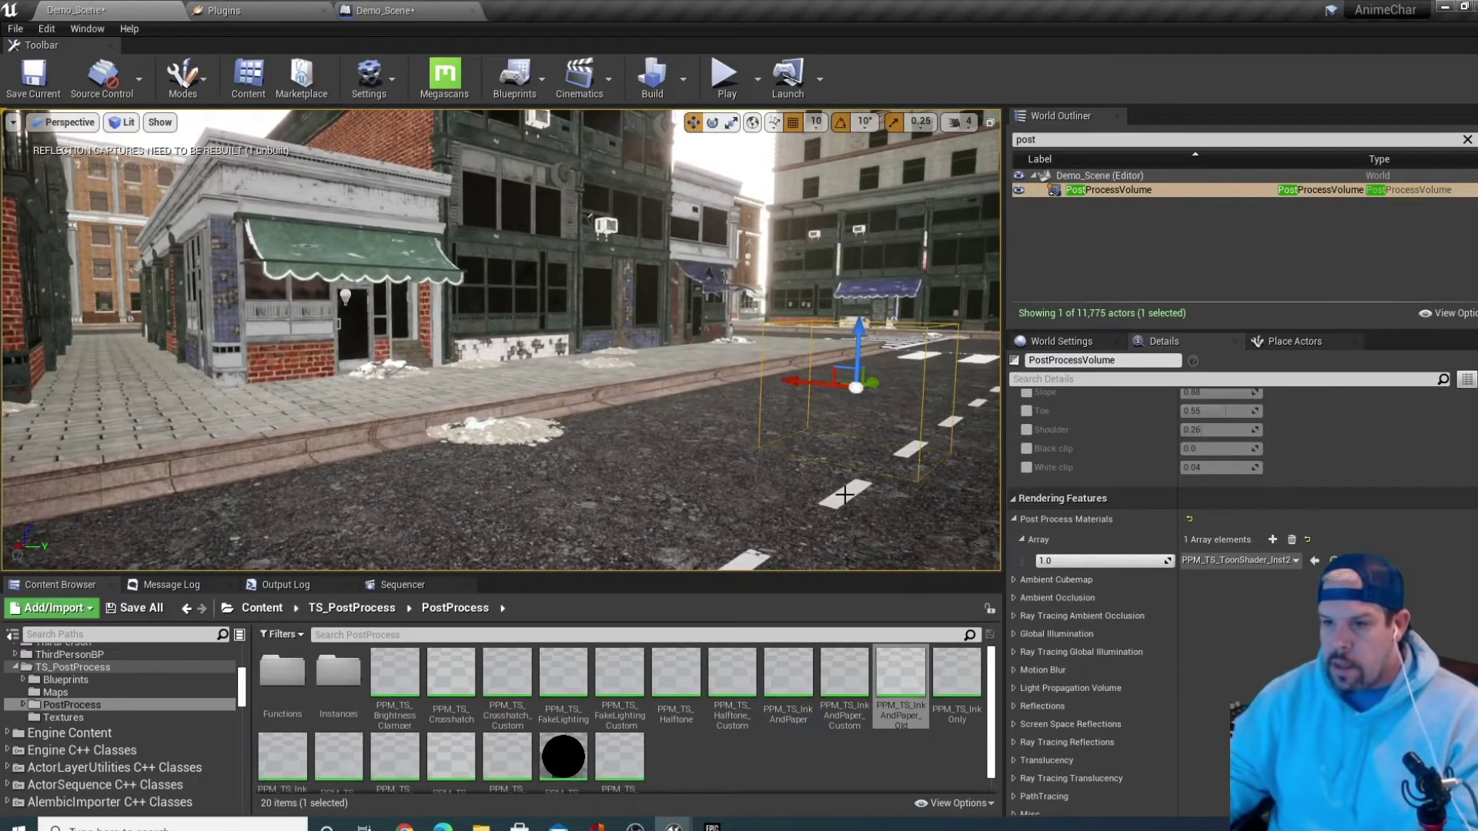
Try PPM_TS_ToonShader_Inst and PPM_TS_ToonShader_CustomDepth_Inst in turn as the volume's post process material
click(1297, 560)
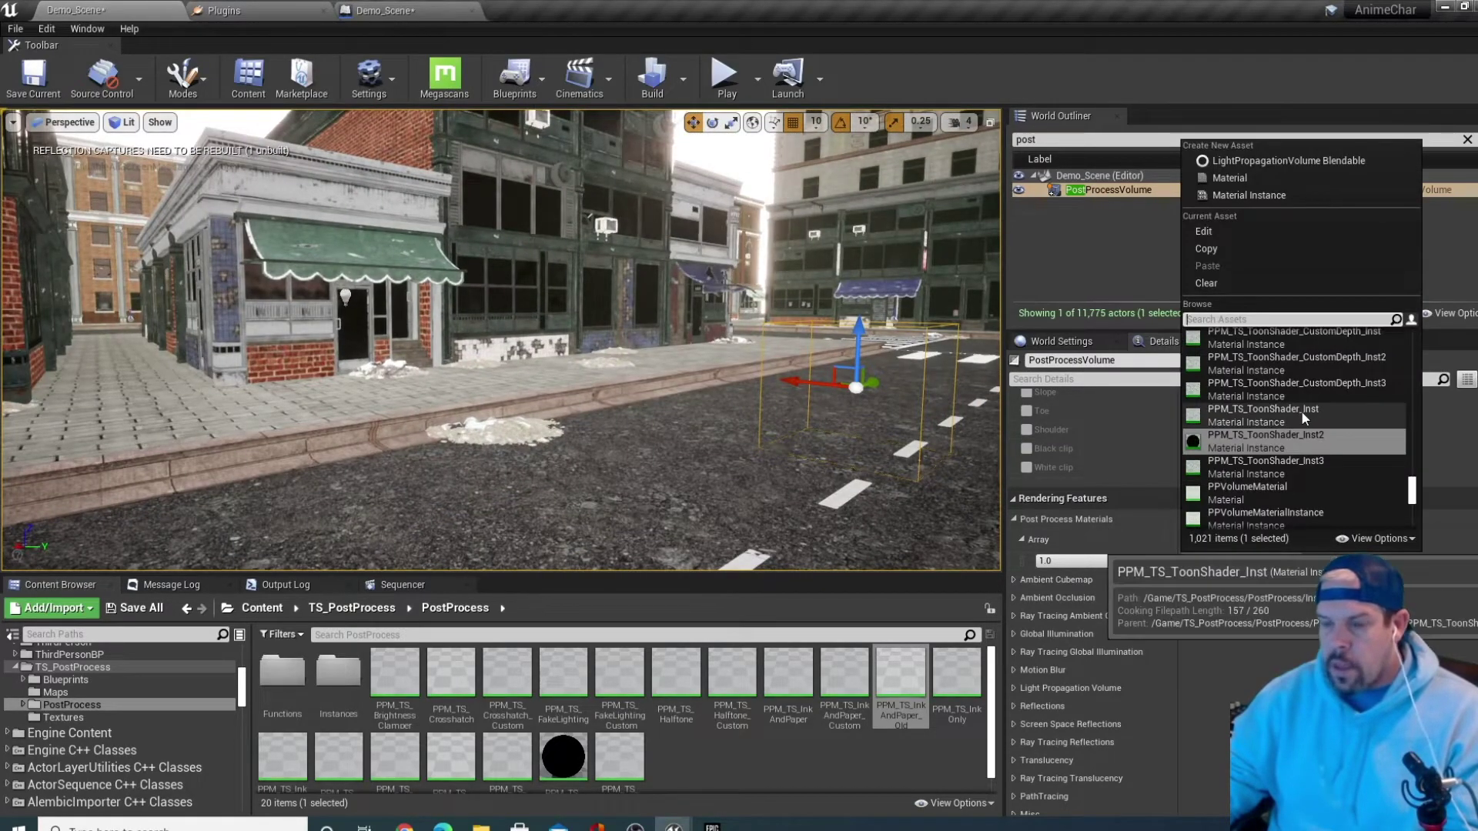
click(1301, 412)
right_drag(501, 339, 416, 340)
right_drag(431, 466, 508, 466)
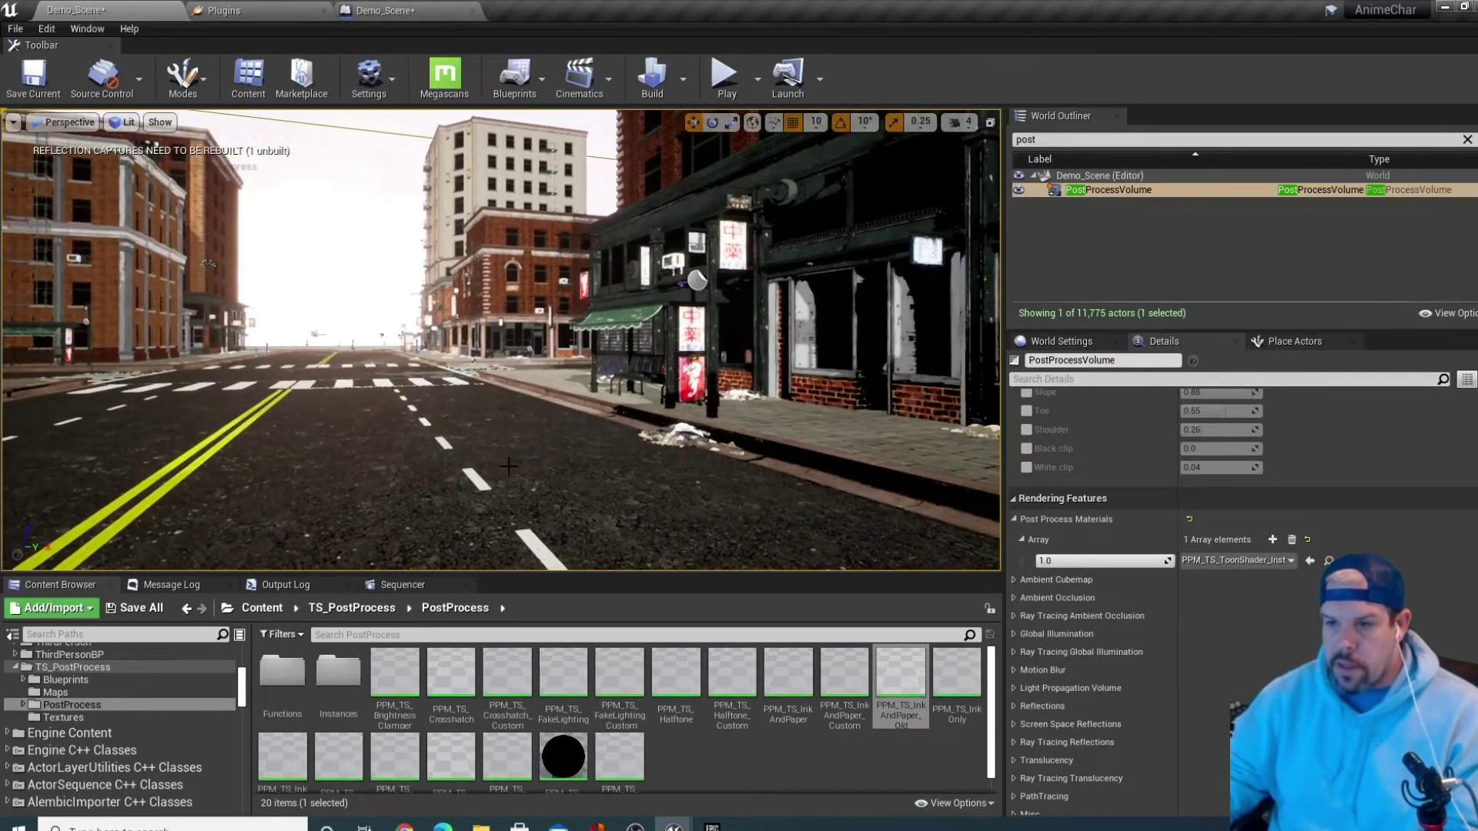
click(1254, 561)
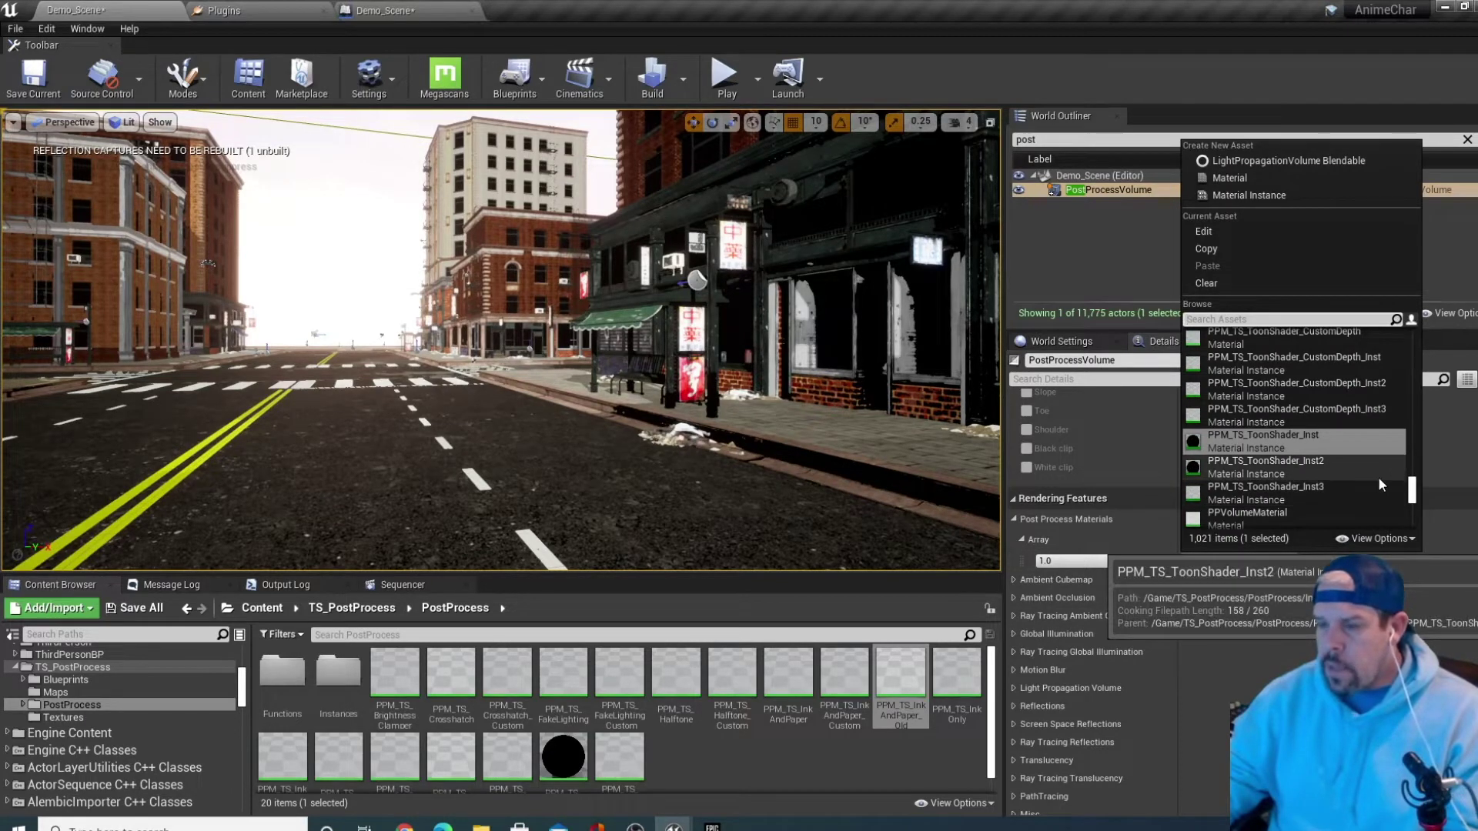
click(1340, 368)
Replace the volume's post process material with another PPM_TS_ToonShader instance
click(1294, 560)
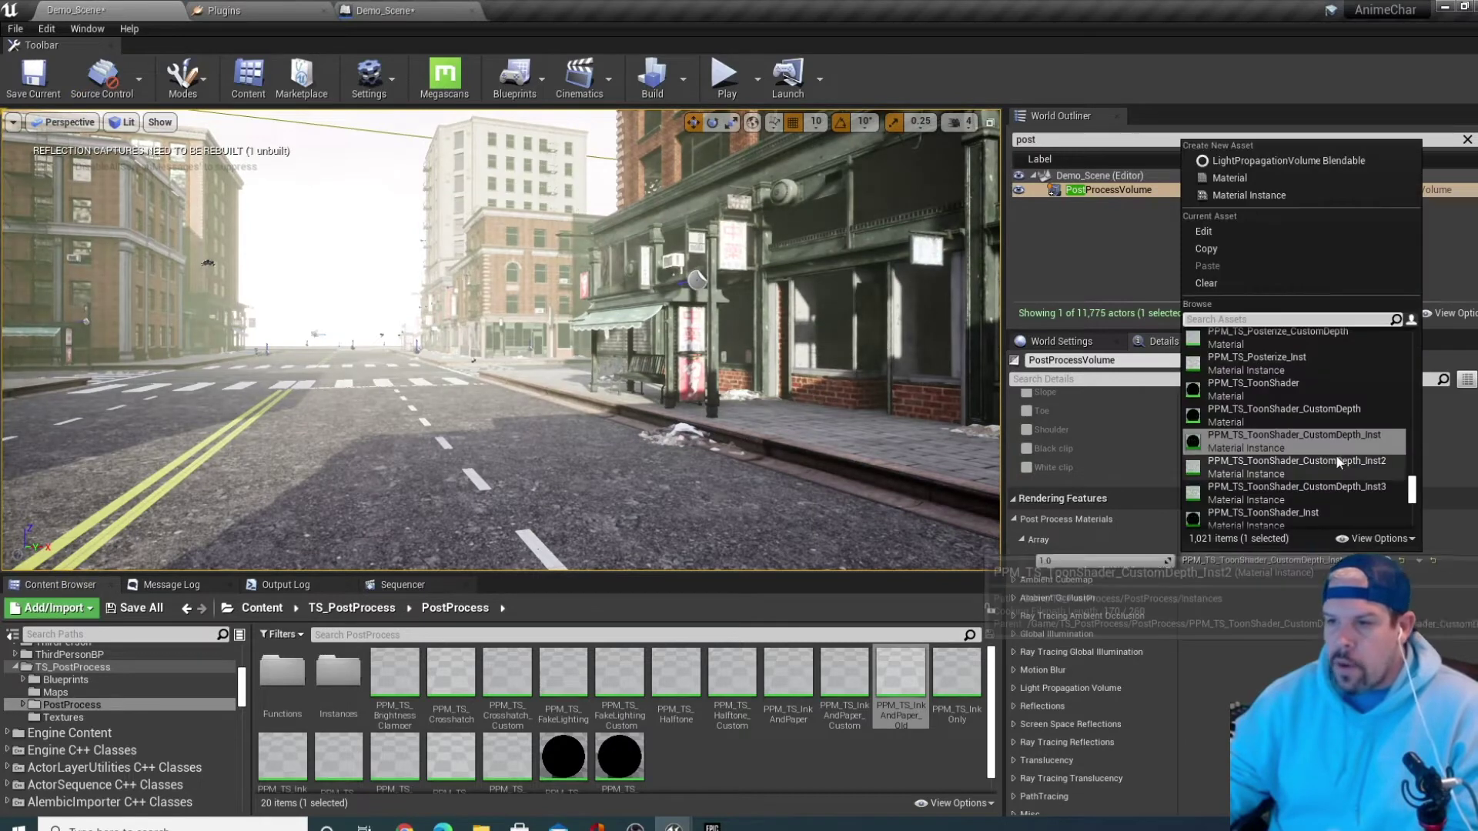
scroll(1279, 468, down, 2)
click(1281, 461)
click(981, 474)
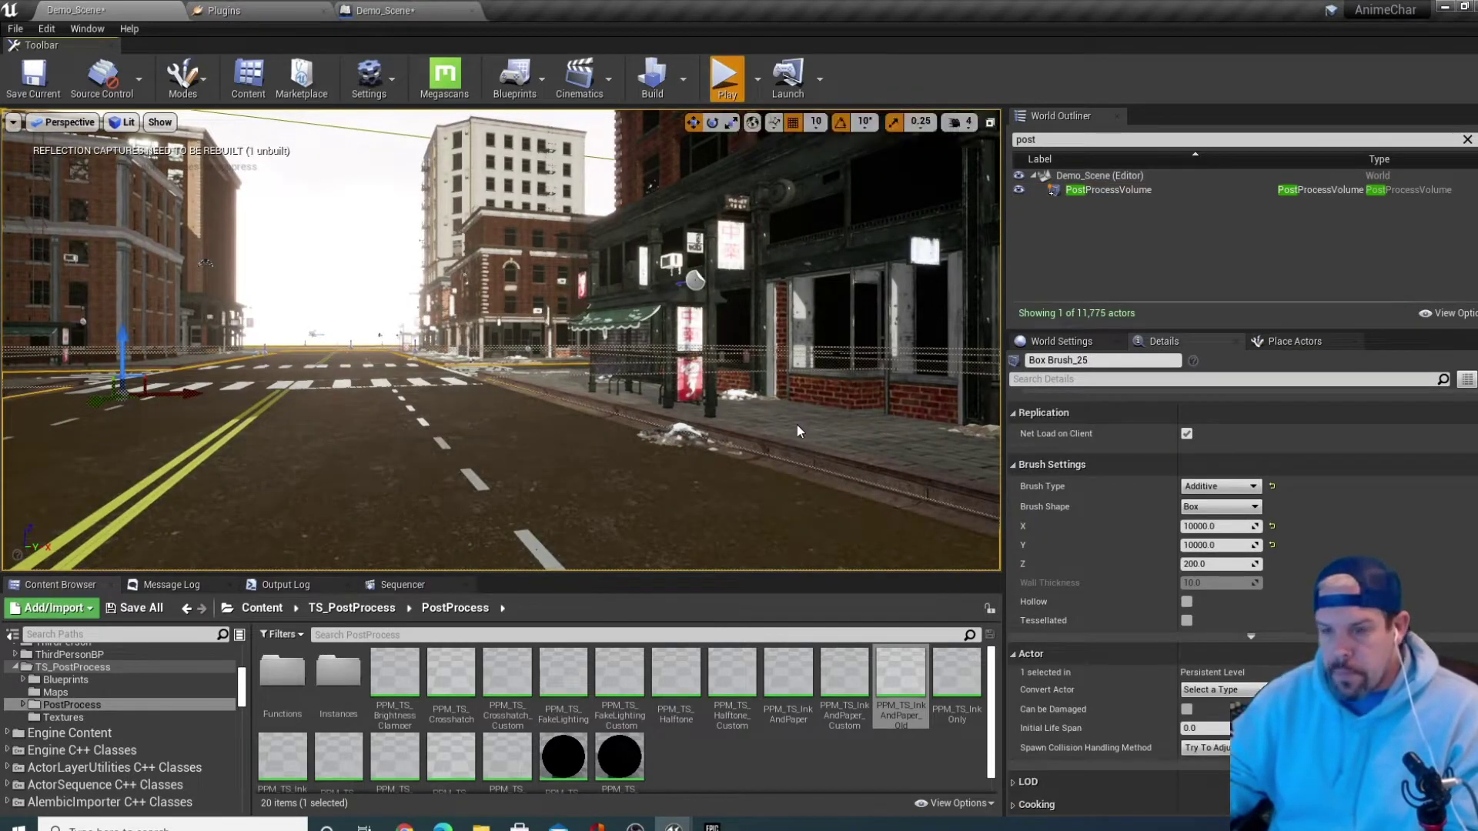
Play the level in the editor, run the anime character around the crosswalk to check the shaded look, and stop the session
key(alt+p)
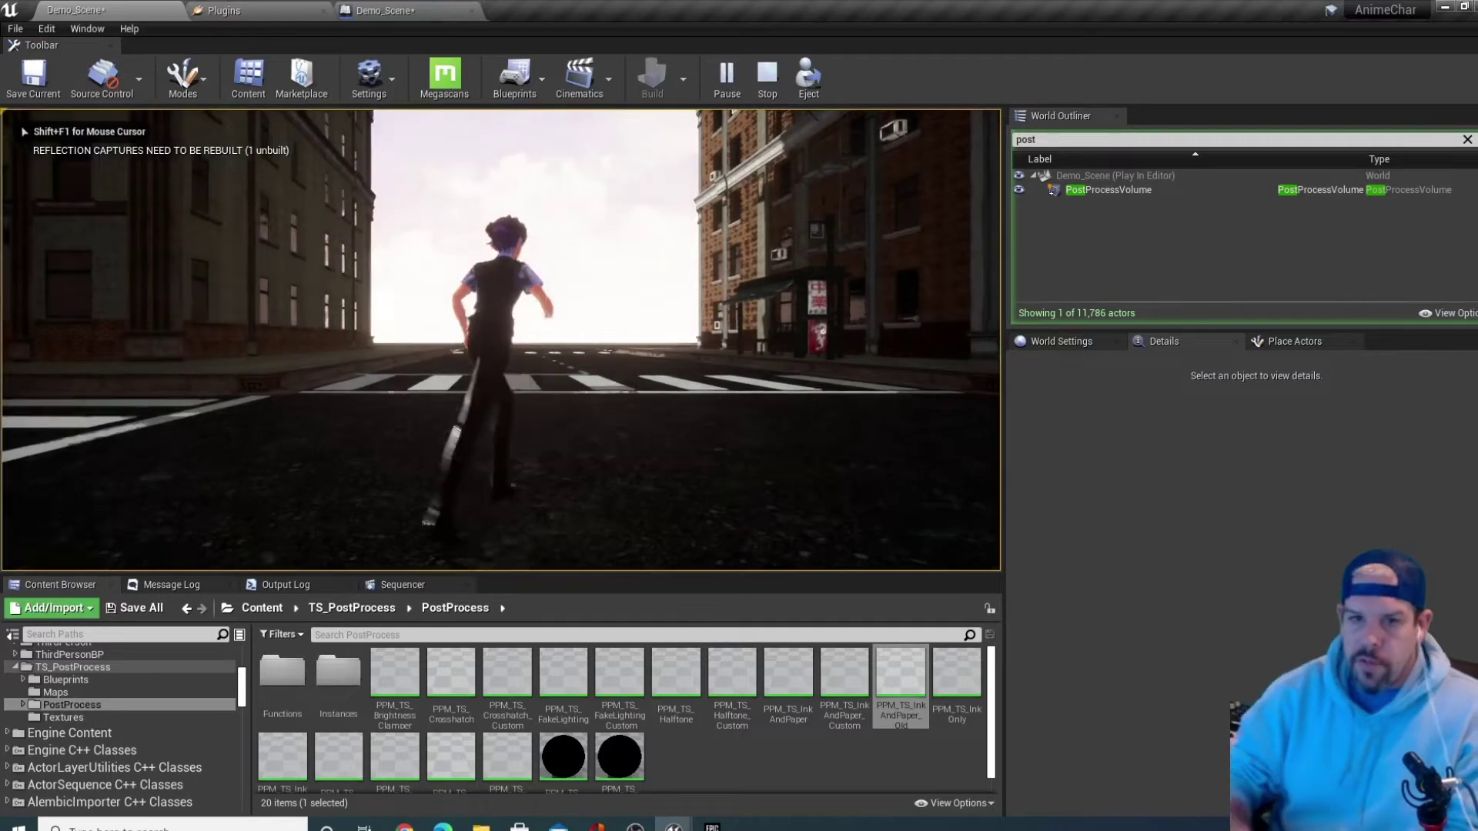
key(w)
key(s)
key(w)
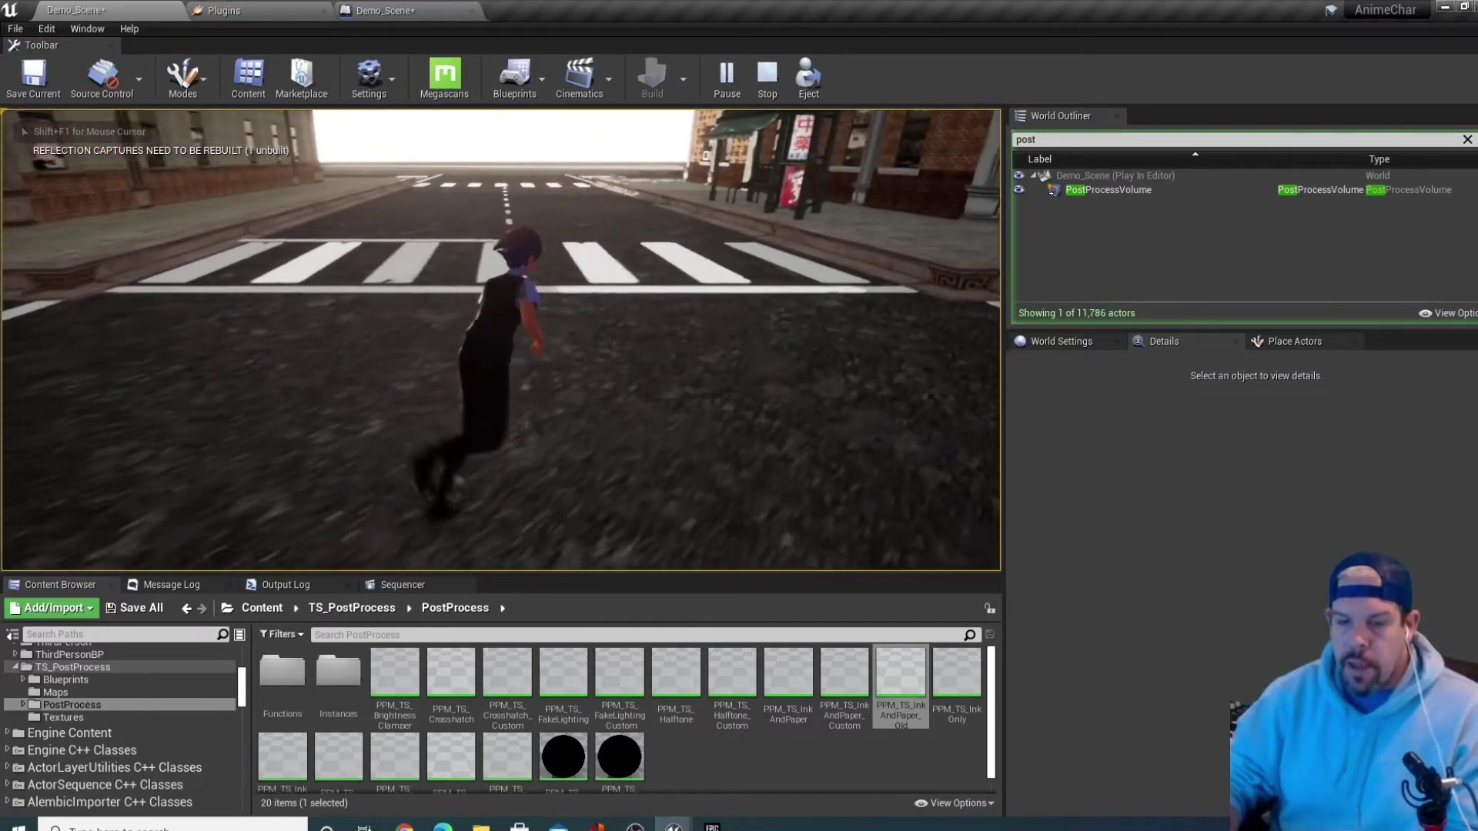
key(a)
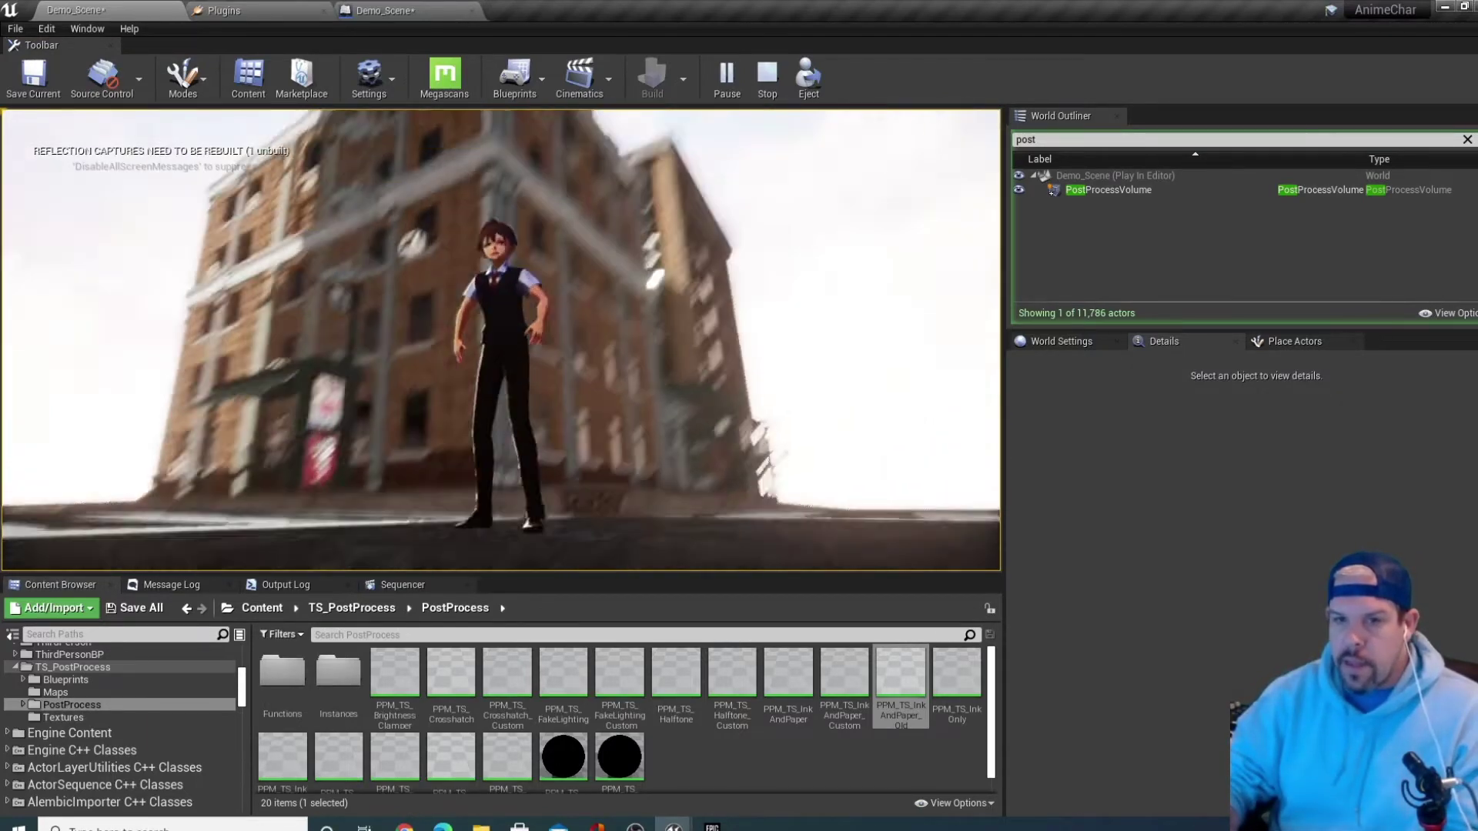
key(s)
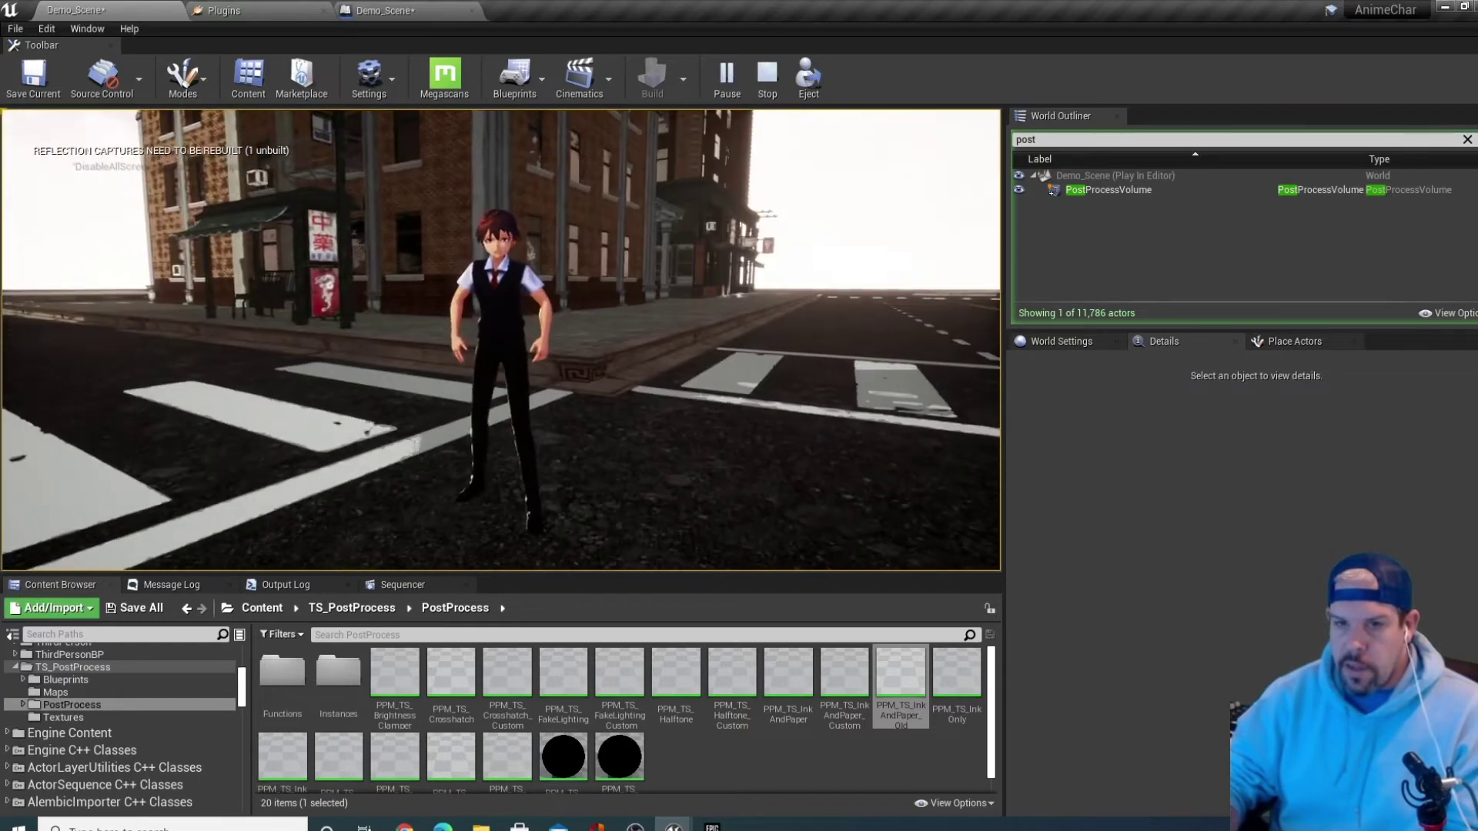
key(d)
key(a)
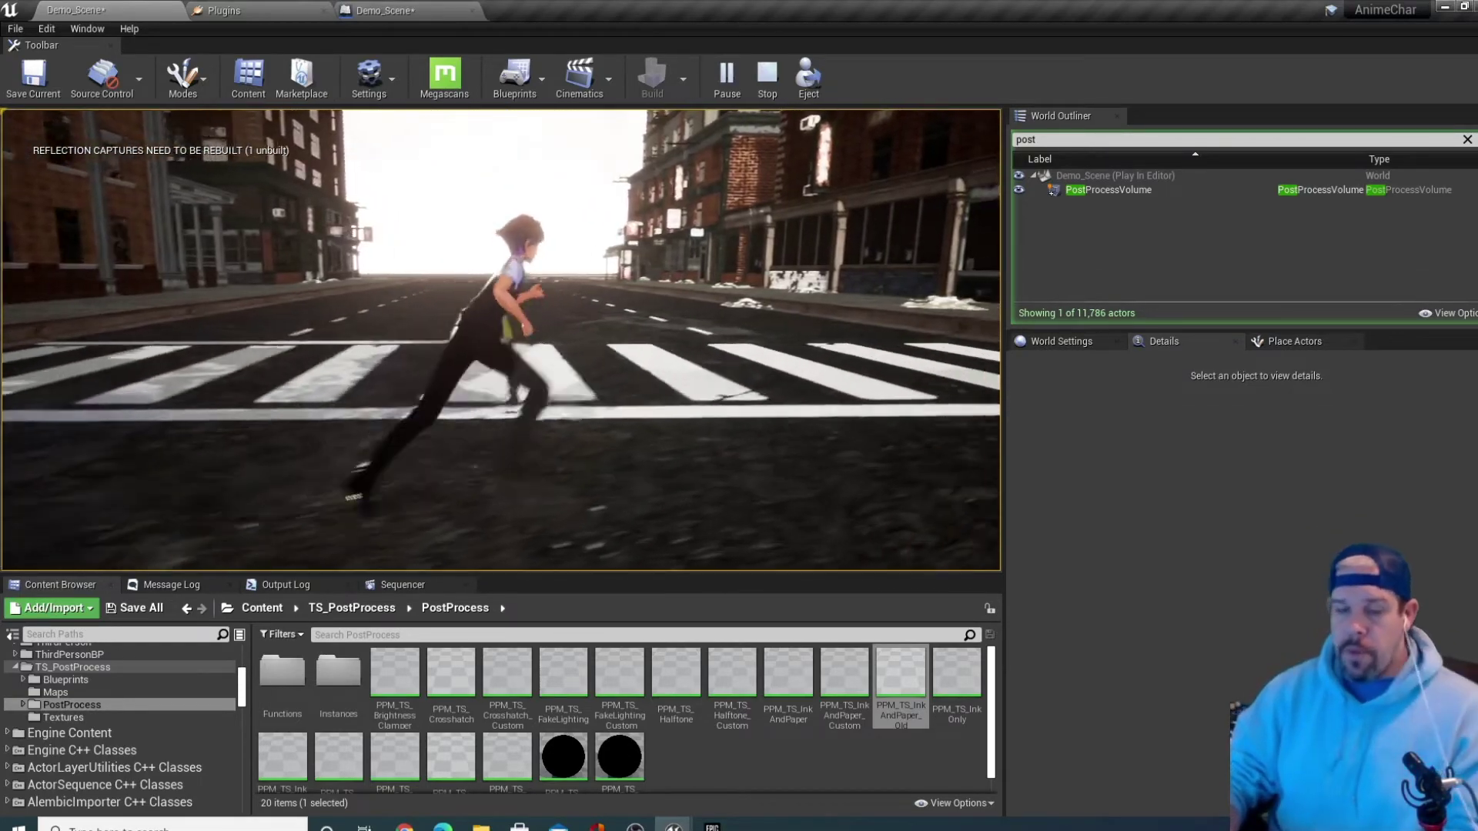
key(d)
key(s)
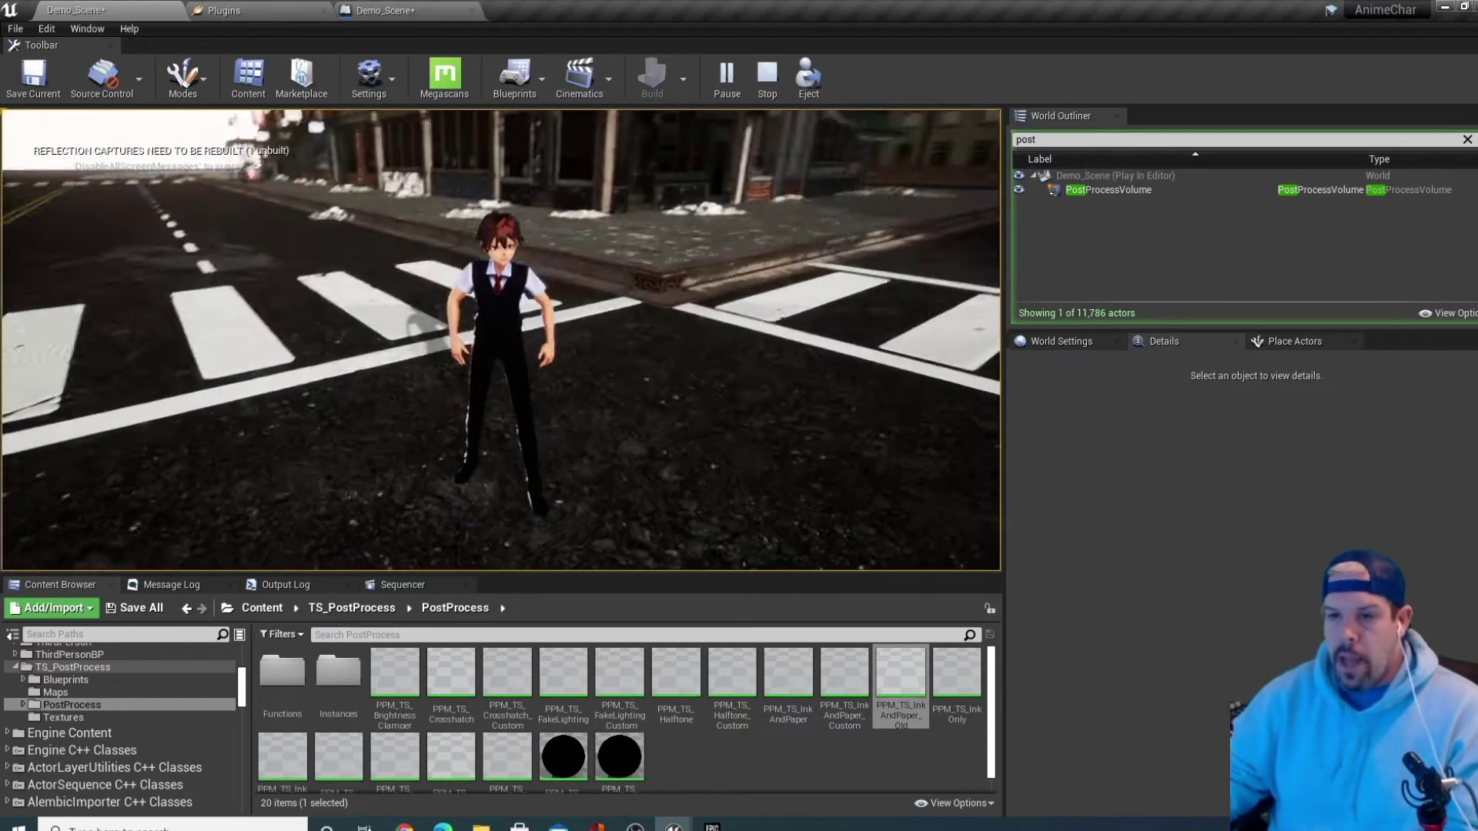
key(Escape)
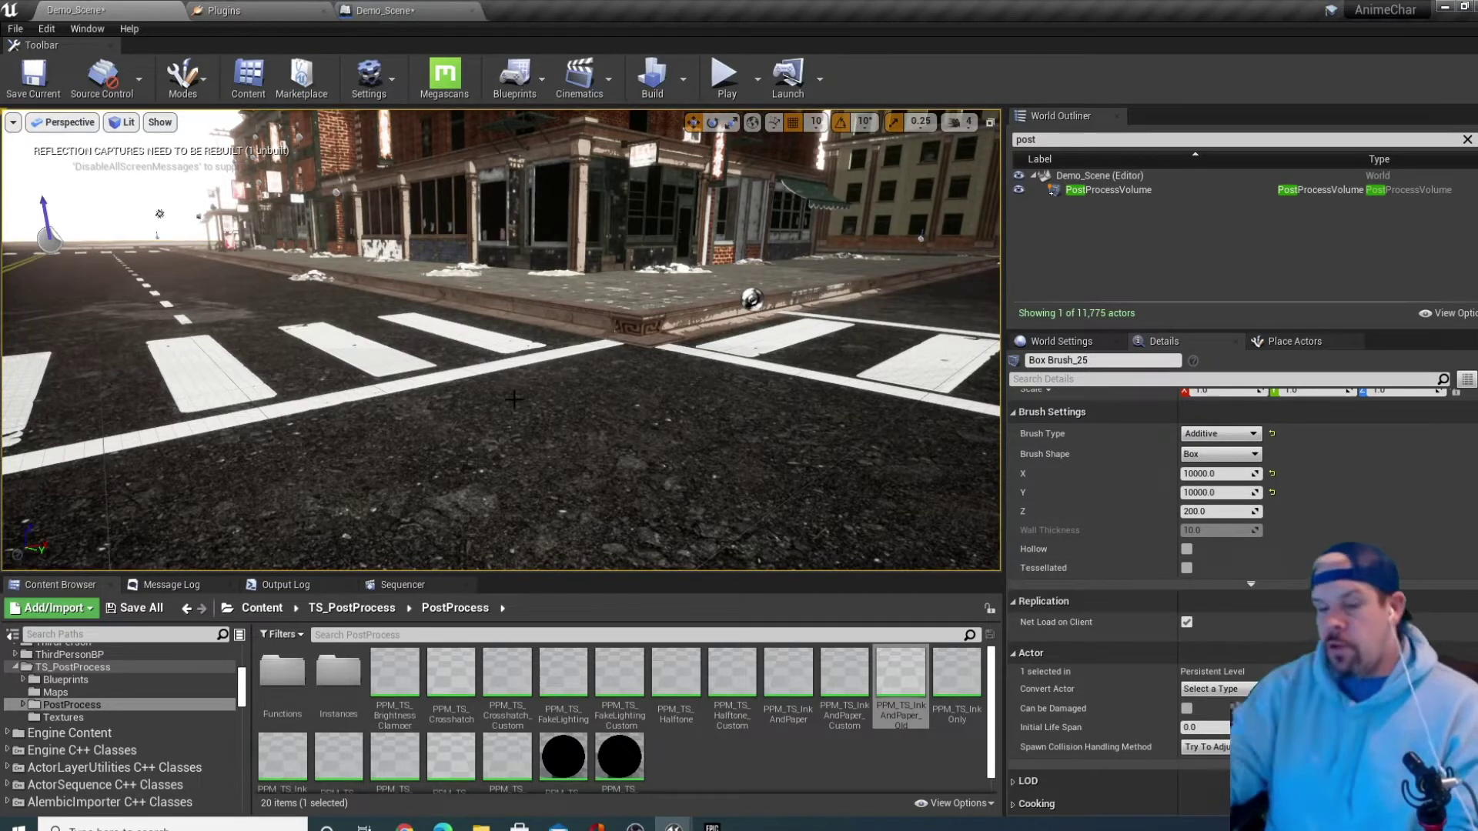
Open the ThirdPersonCharacter blueprint from the Blueprints folder of ThirdPersonBP
scroll(212, 685, up, 4)
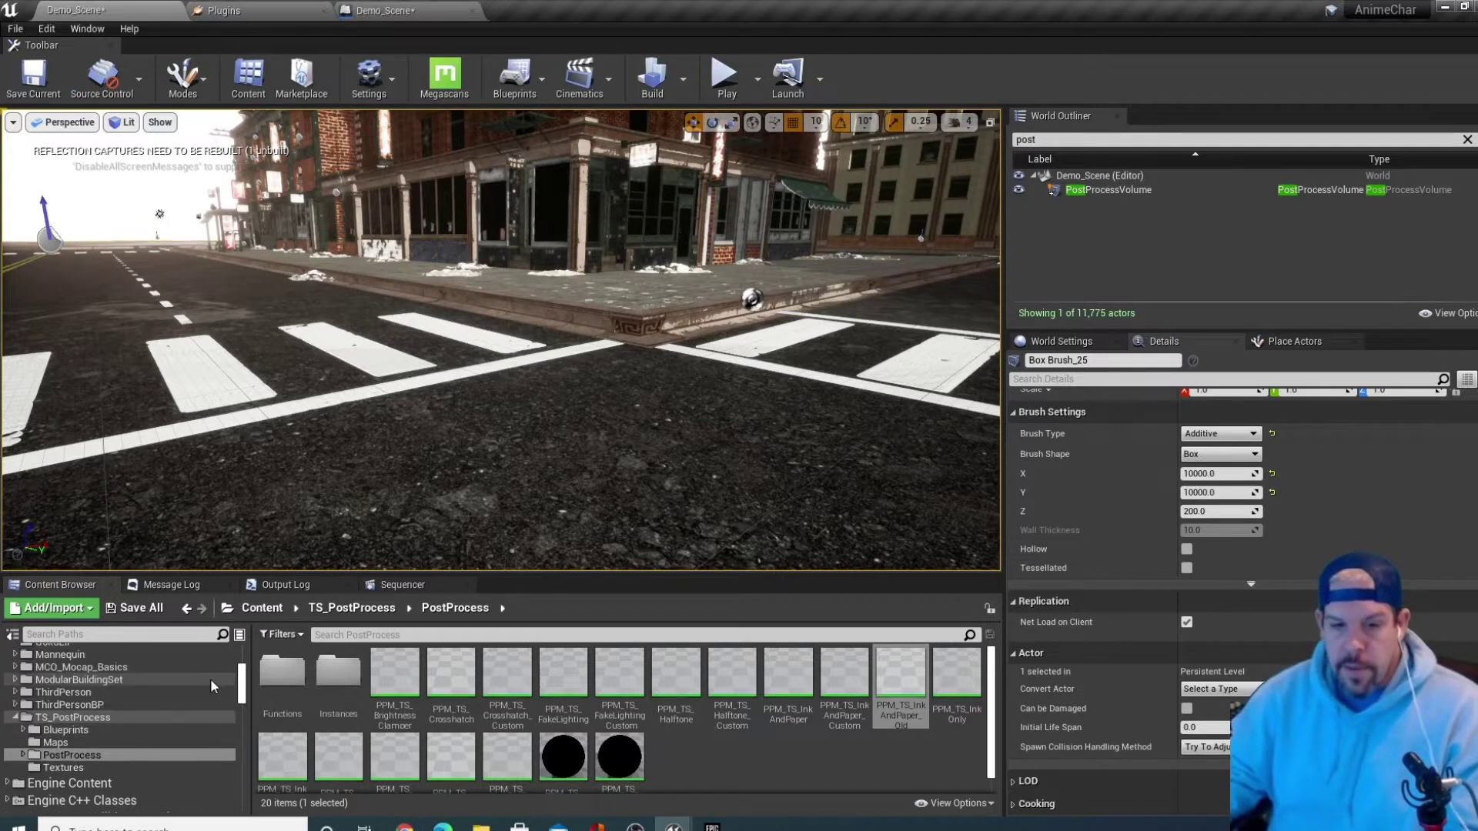
click(17, 794)
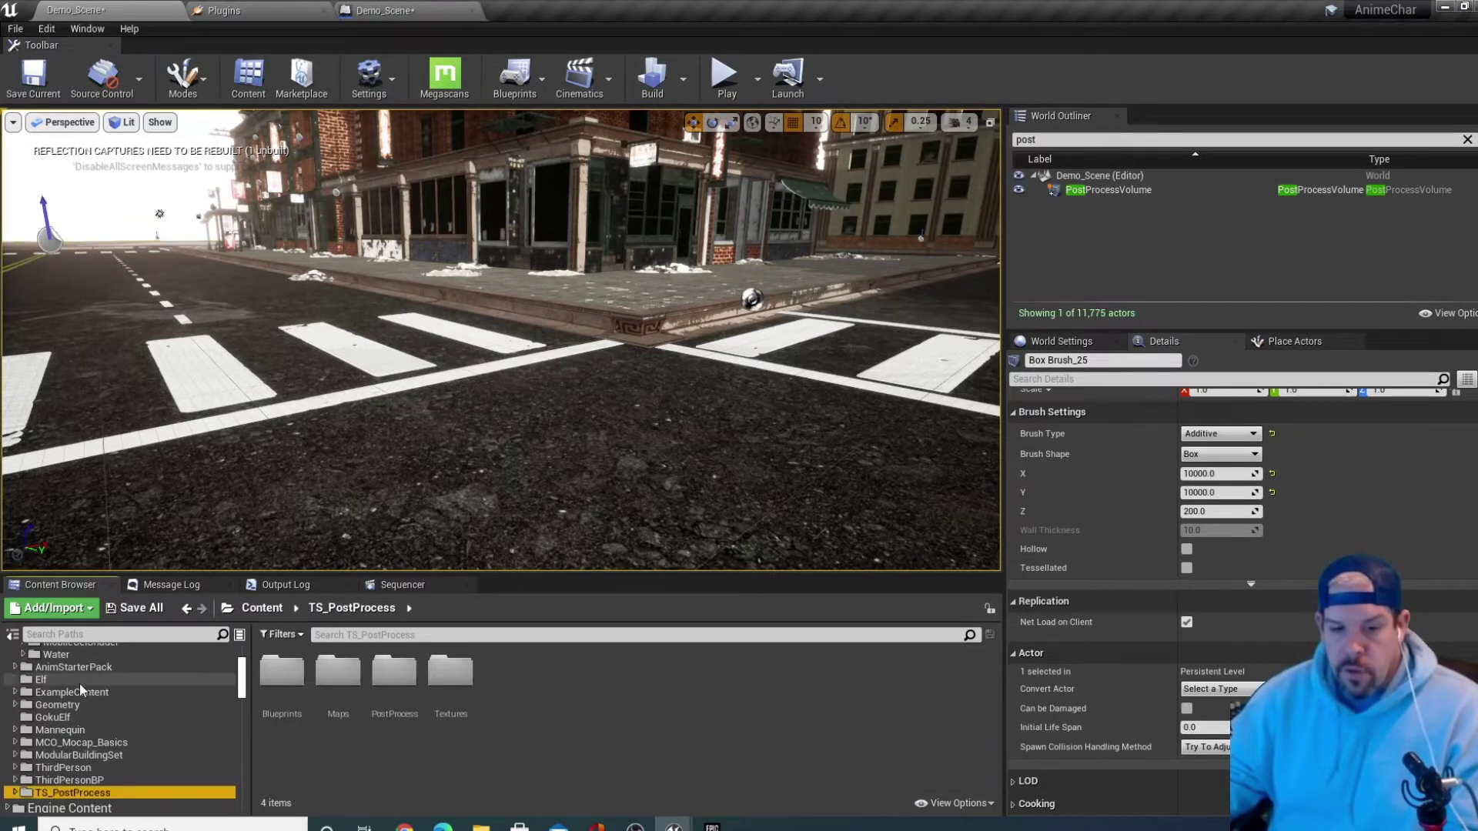
scroll(82, 690, down, 3)
click(87, 707)
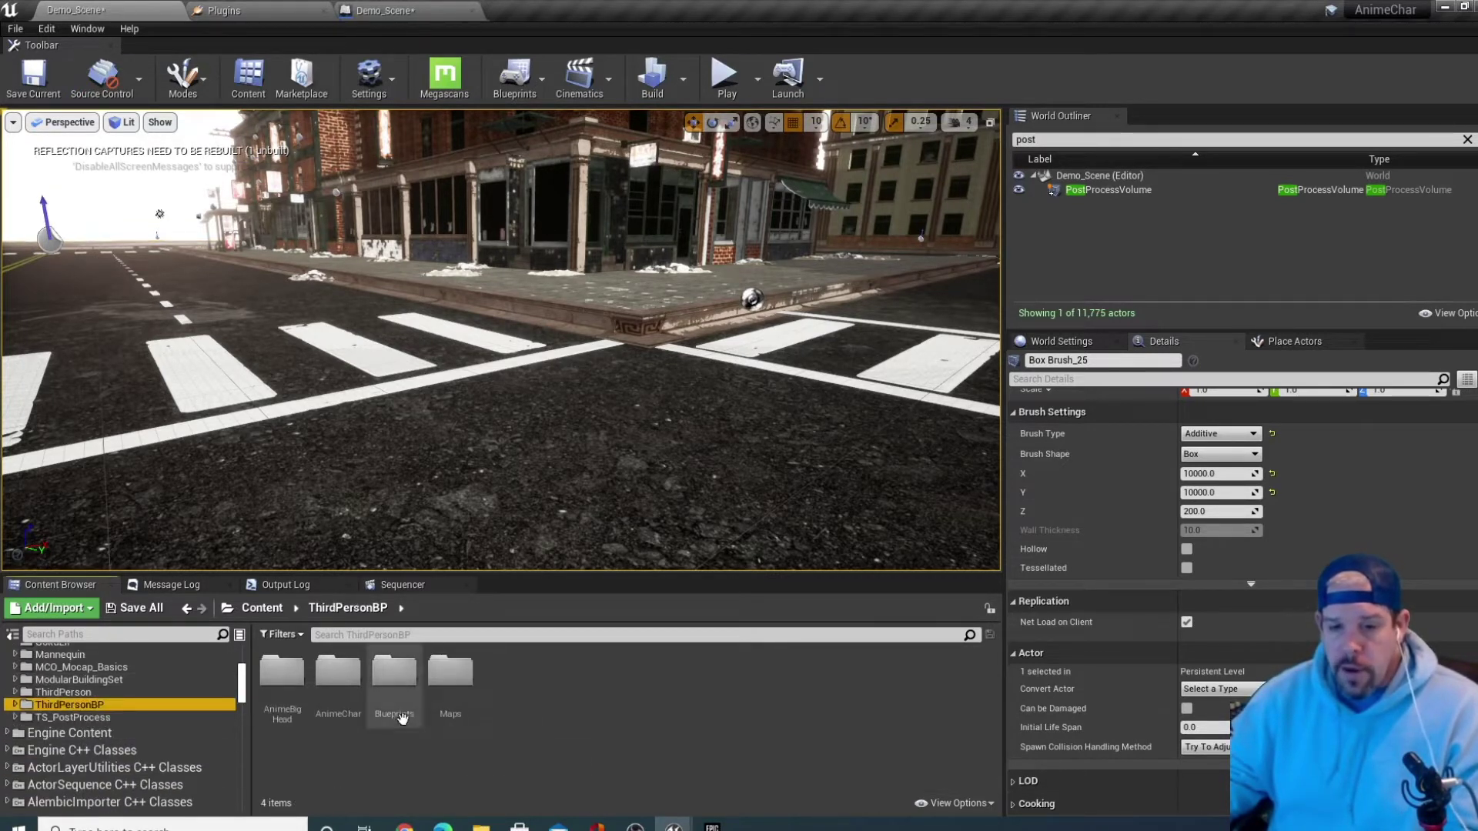
double_click(339, 704)
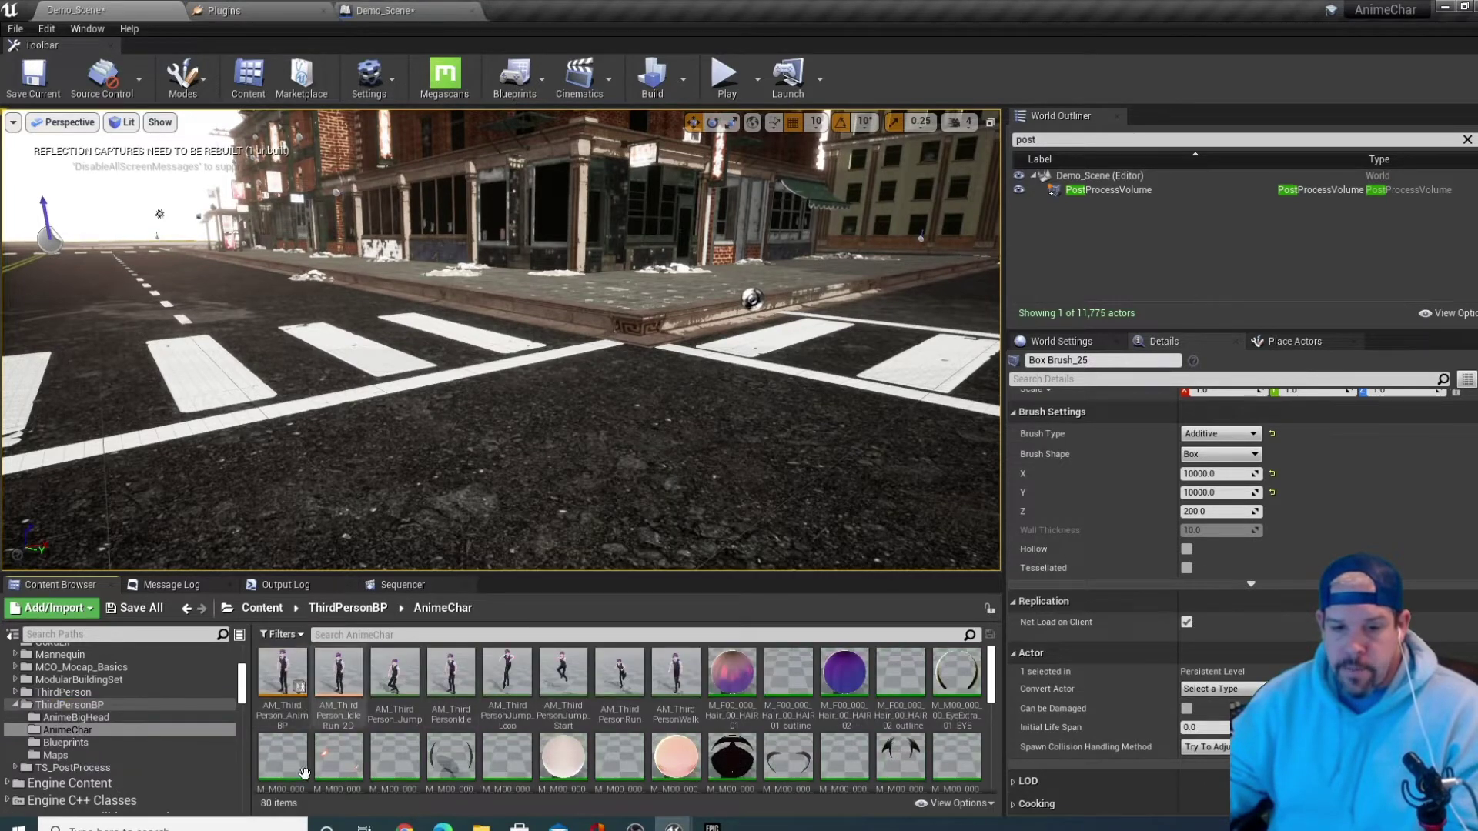
click(84, 705)
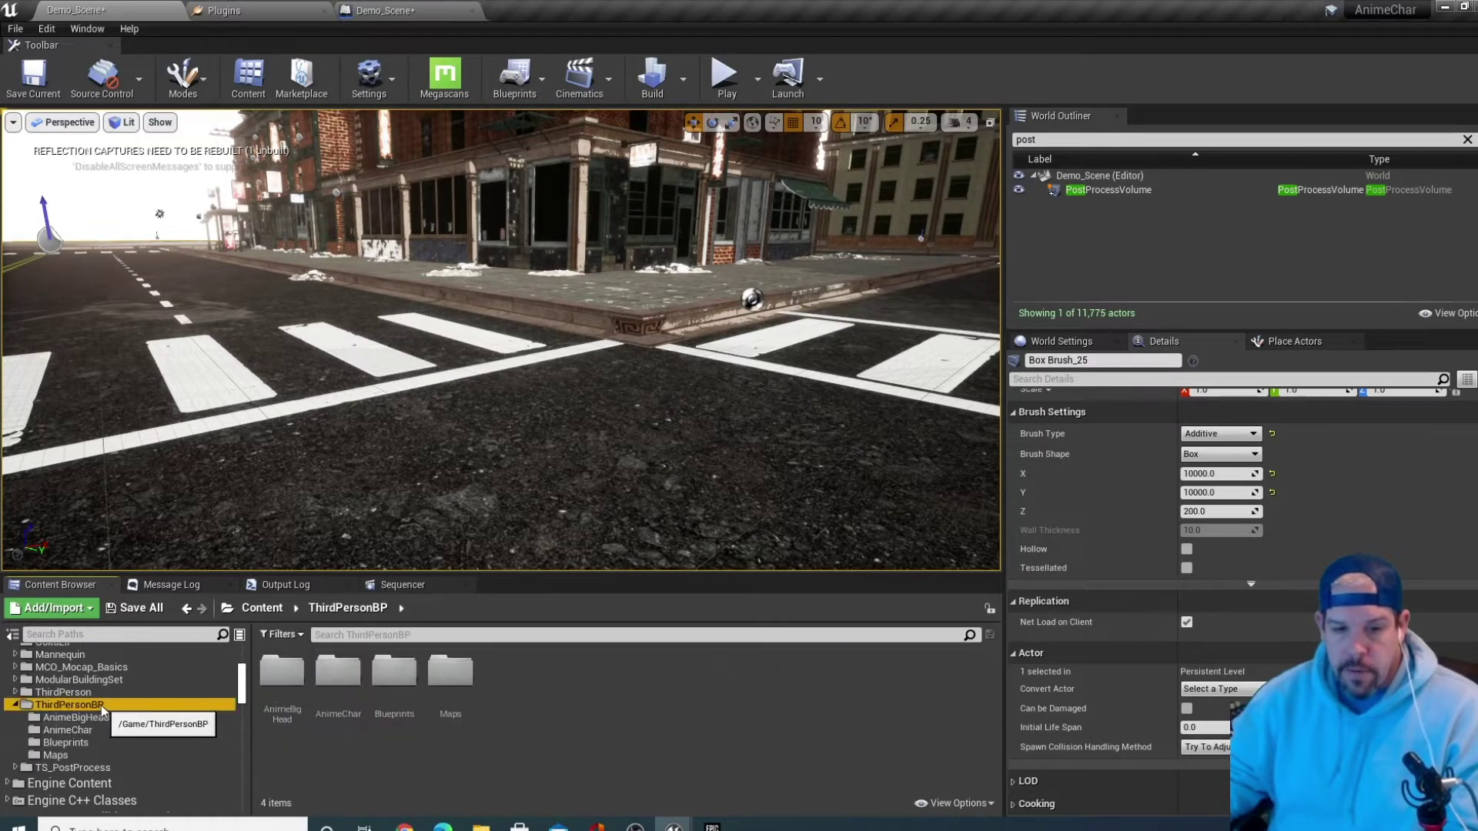
double_click(395, 678)
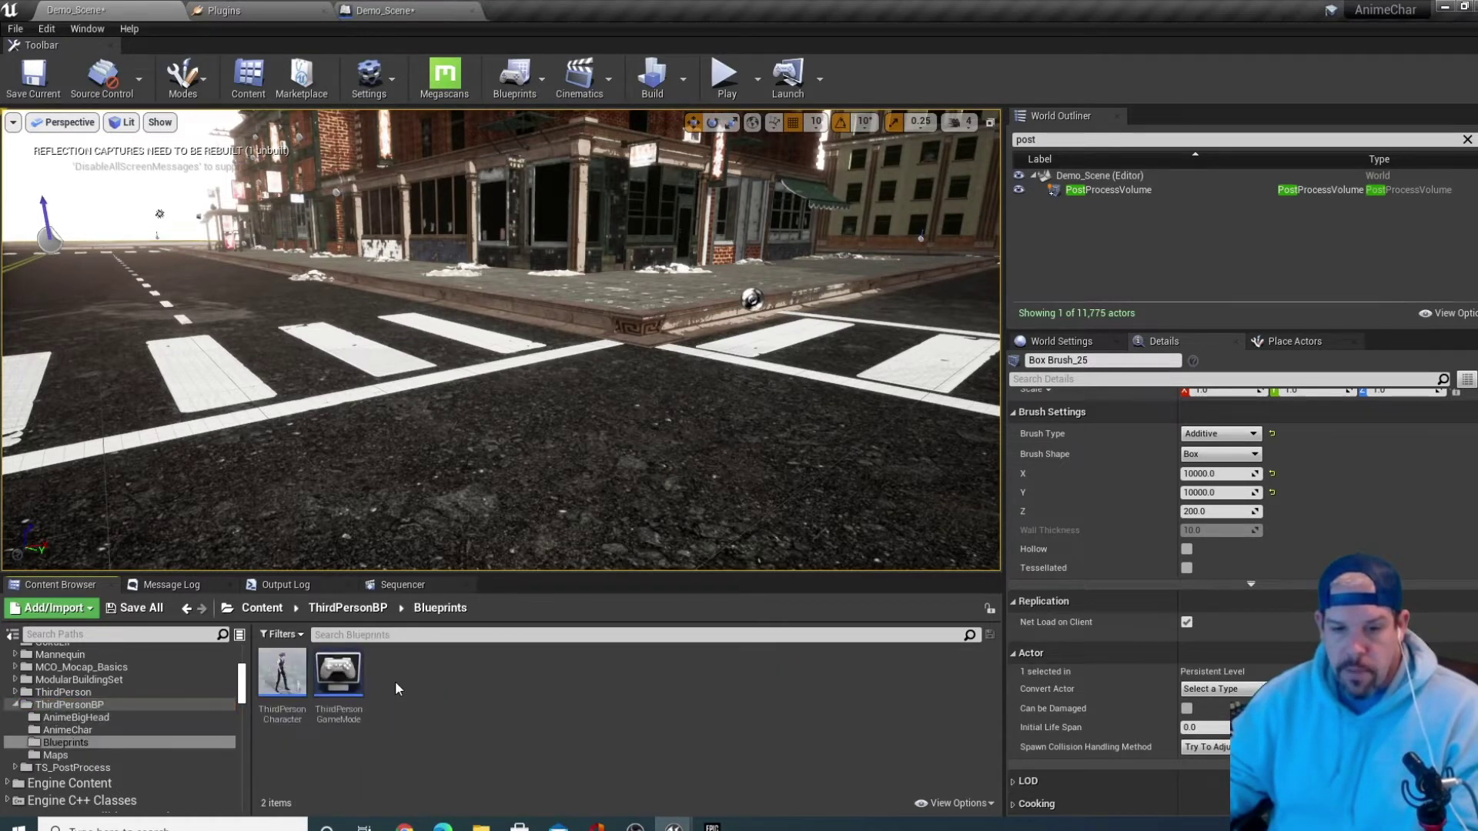
double_click(284, 681)
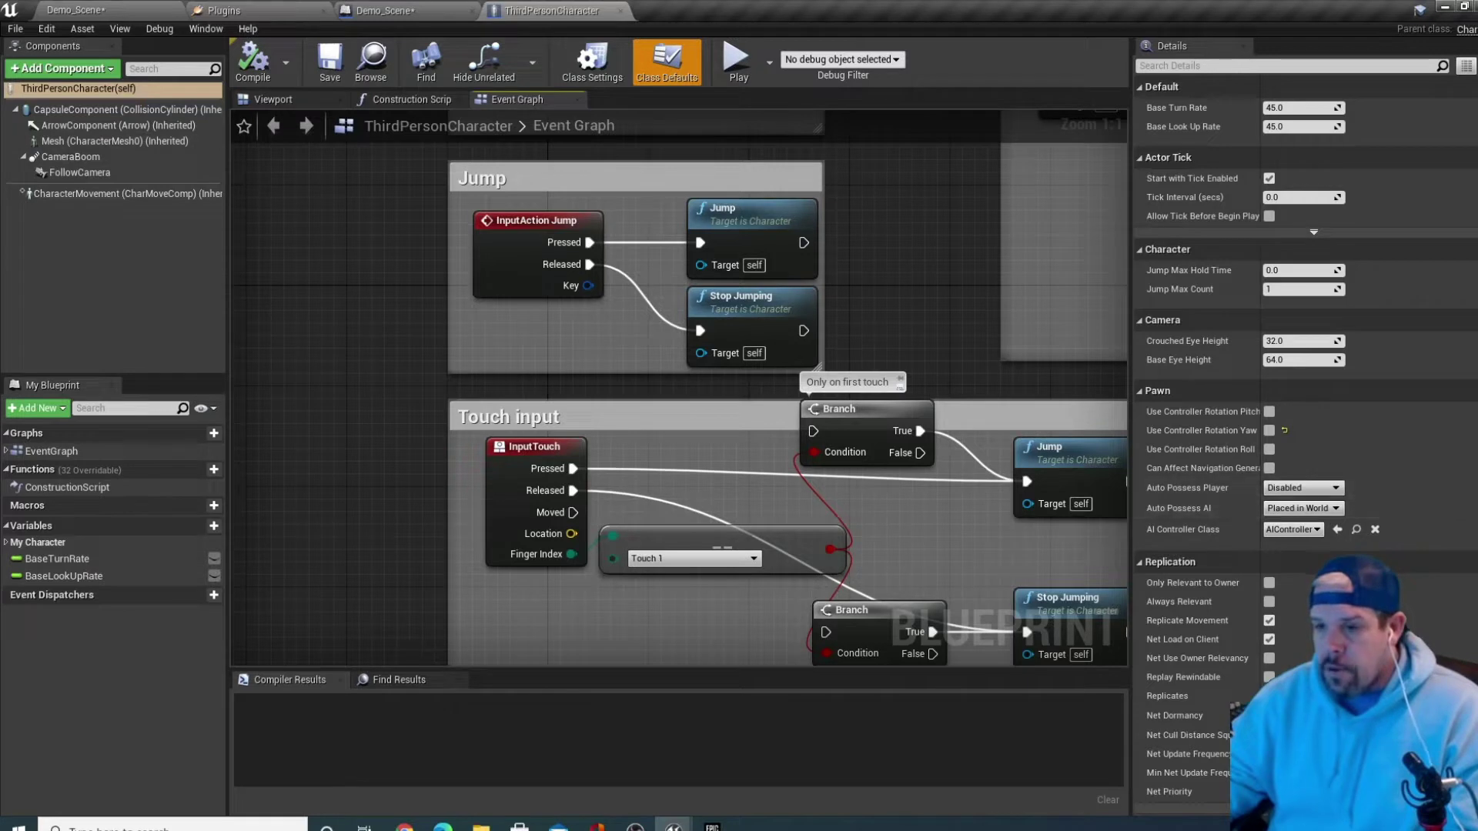
Select the character's Mesh component and look through its settings, from the material elements to the rendering and activation options
scroll(1474, 562, down, 8)
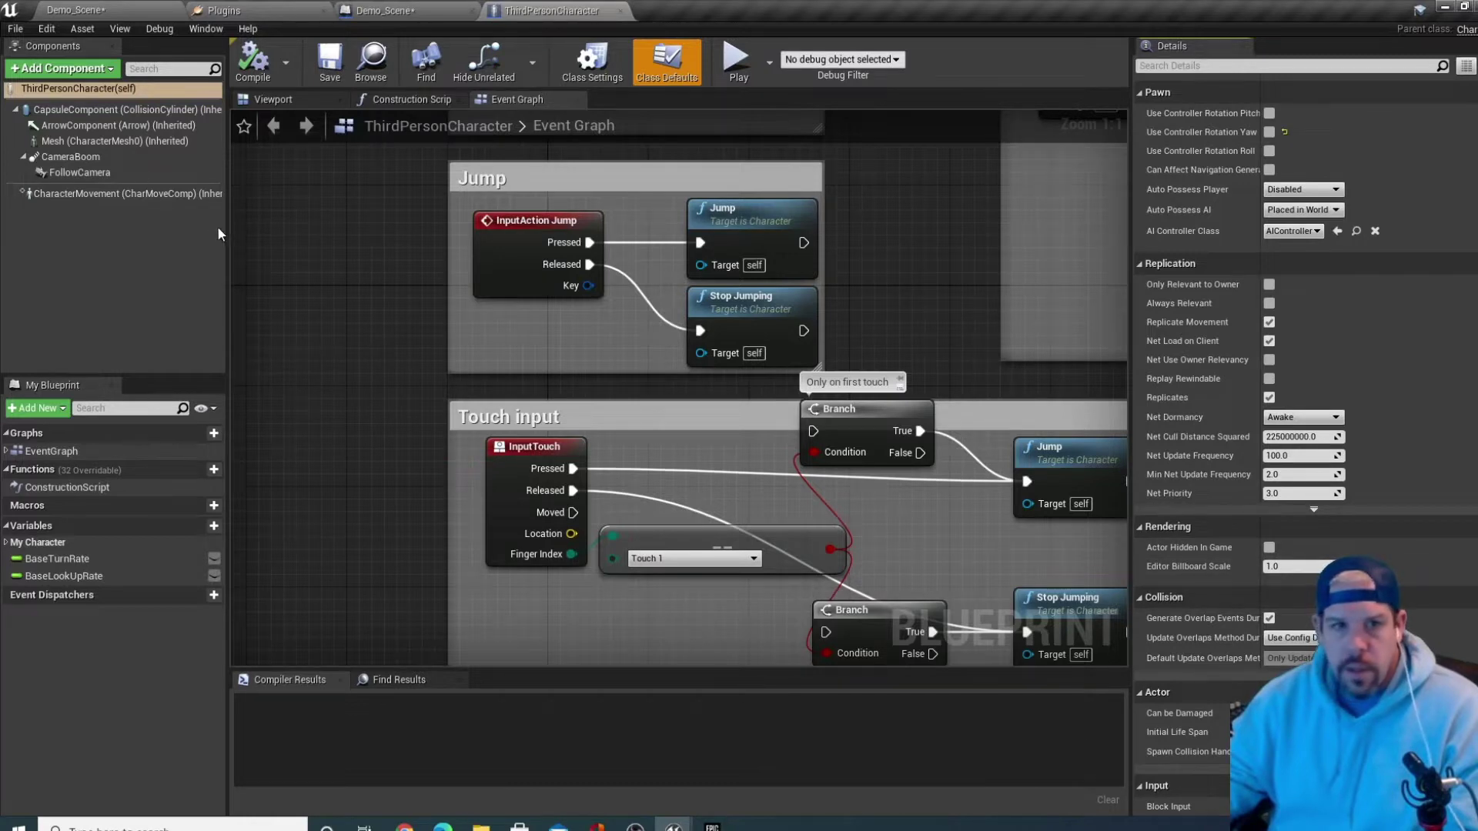
click(61, 141)
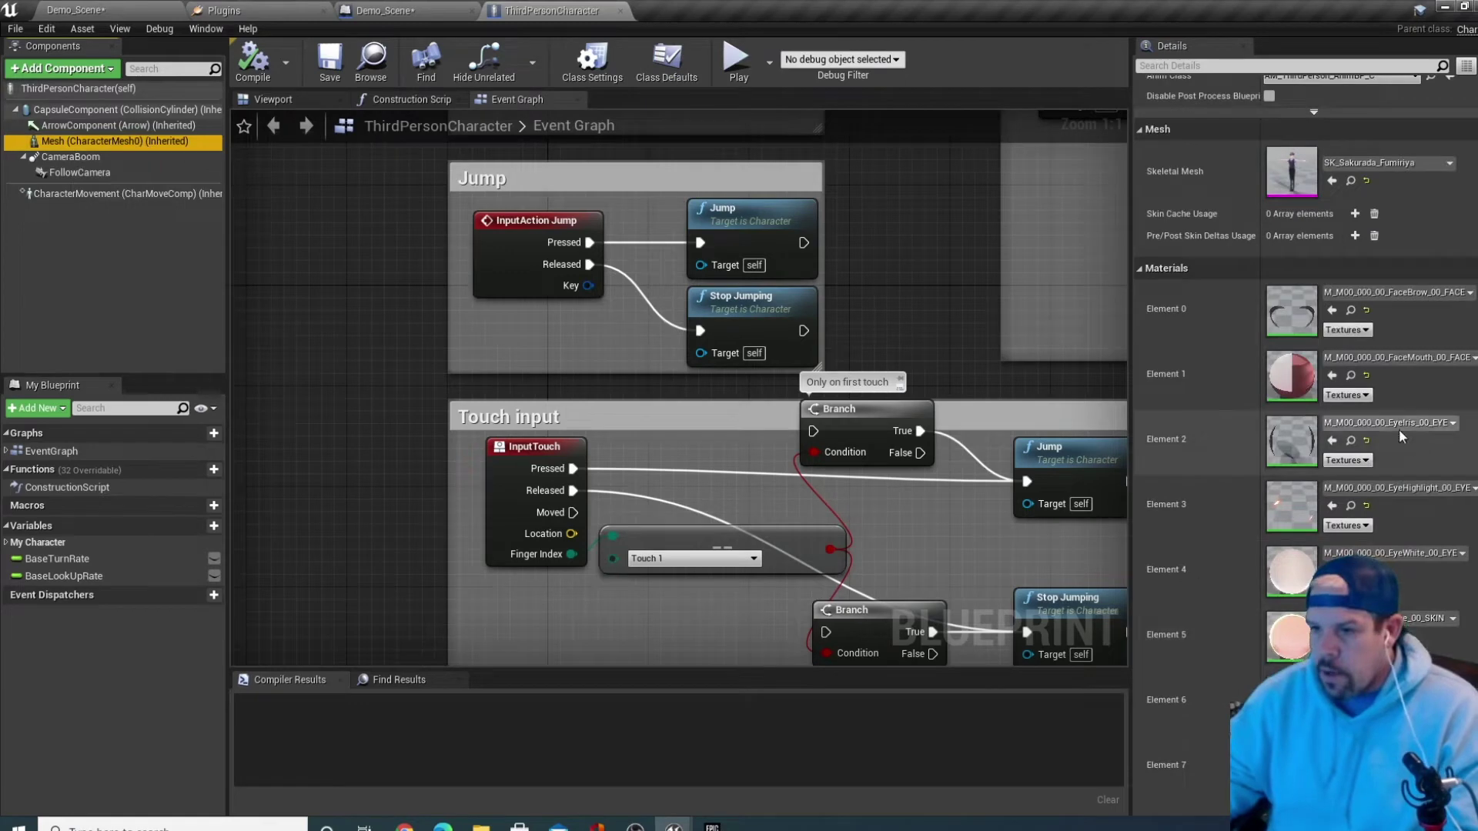
scroll(1375, 546, down, 10)
scroll(1414, 610, down, 10)
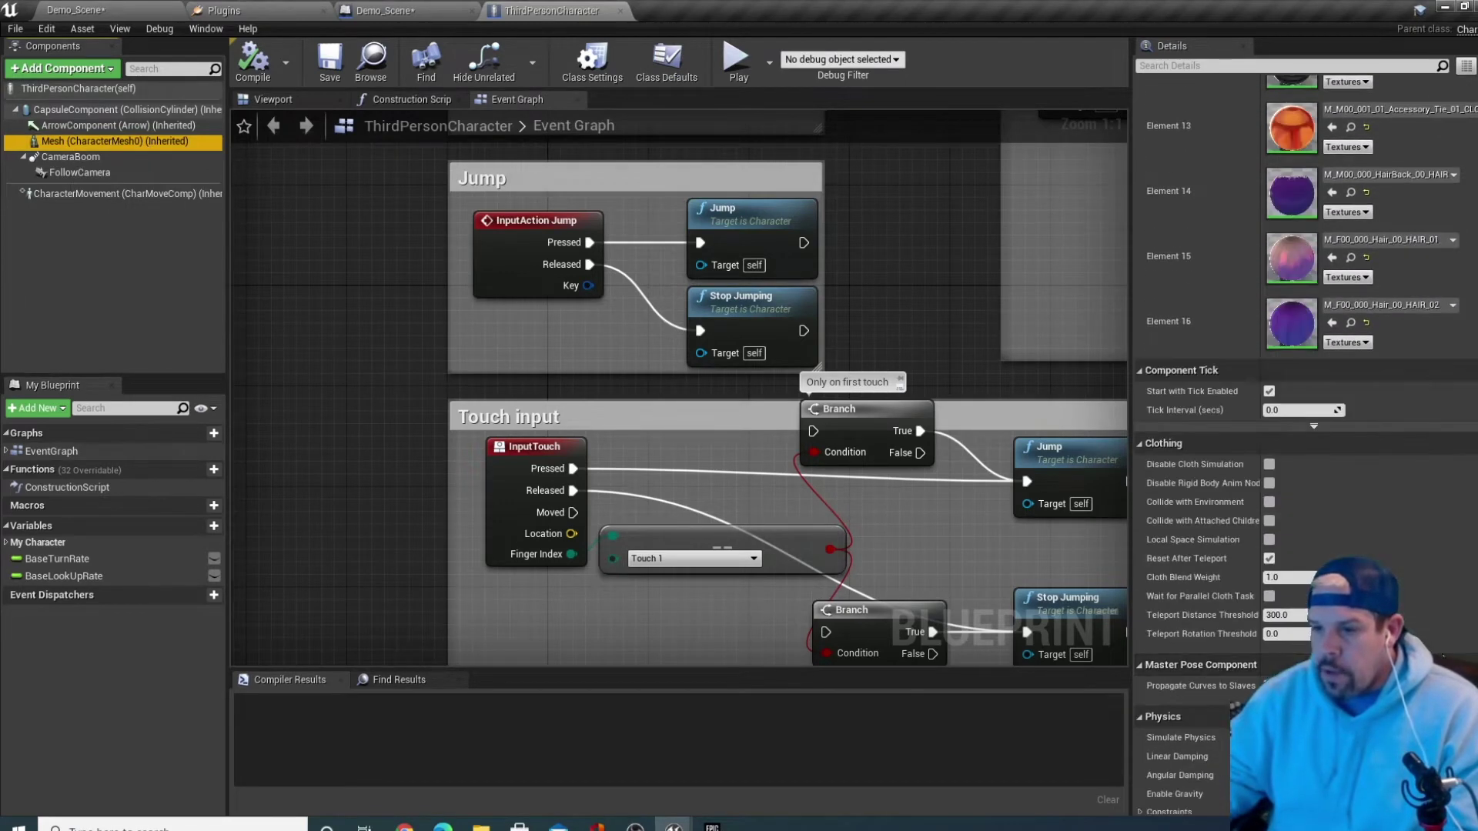
scroll(1406, 585, down, 10)
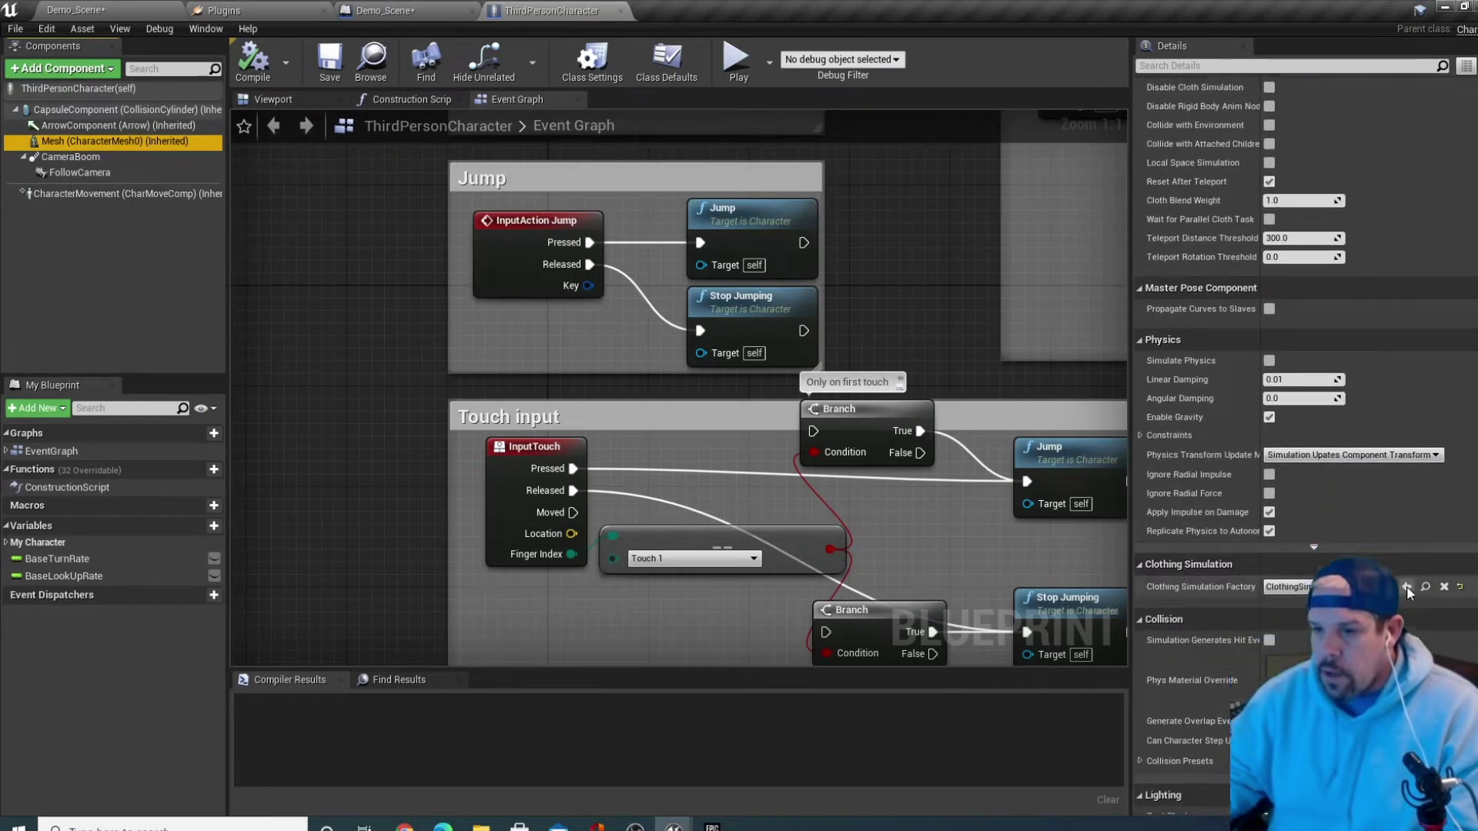
scroll(1407, 588, down, 10)
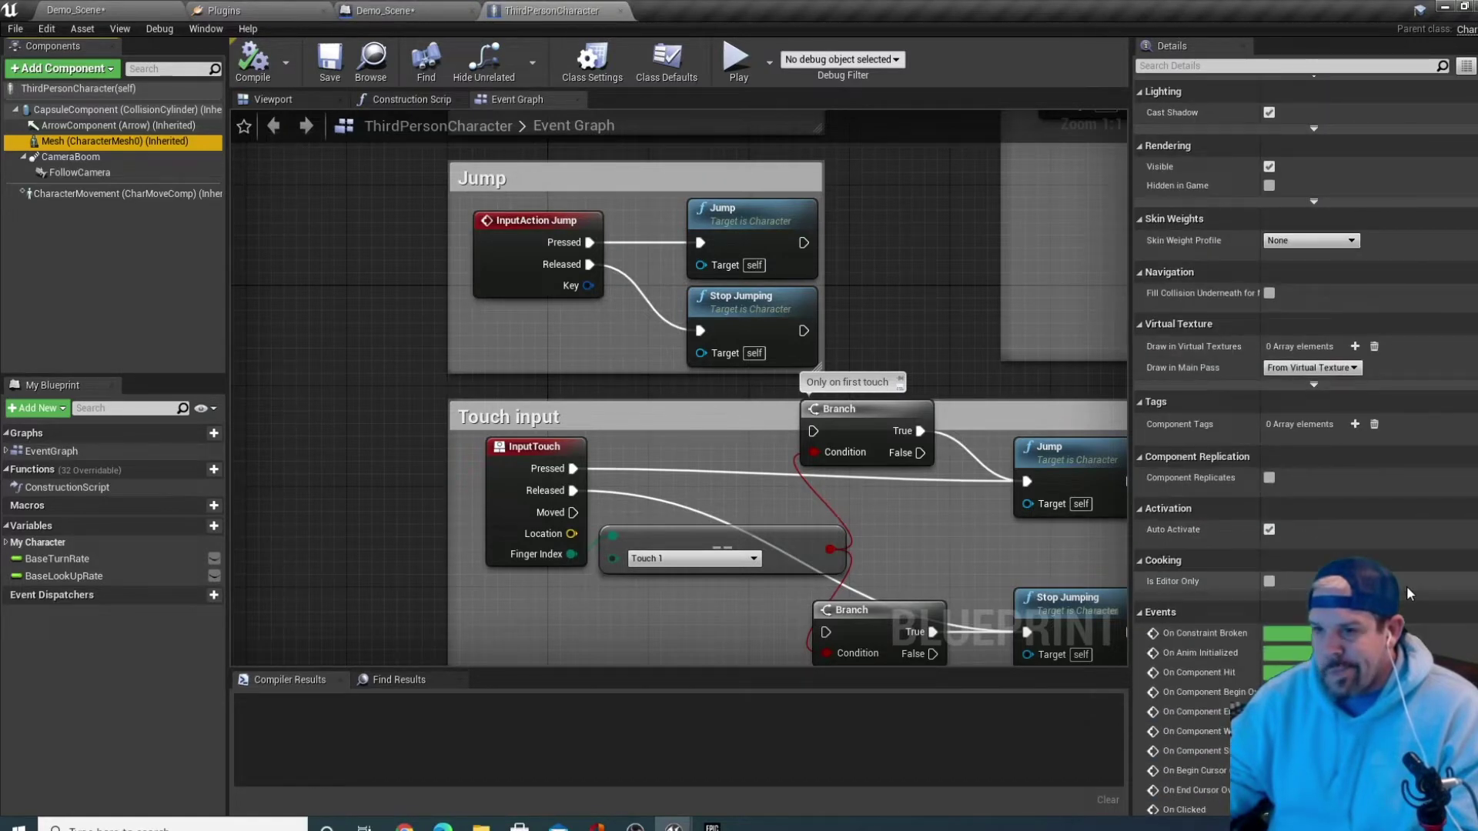
scroll(1407, 585, down, 5)
scroll(1406, 586, up, 10)
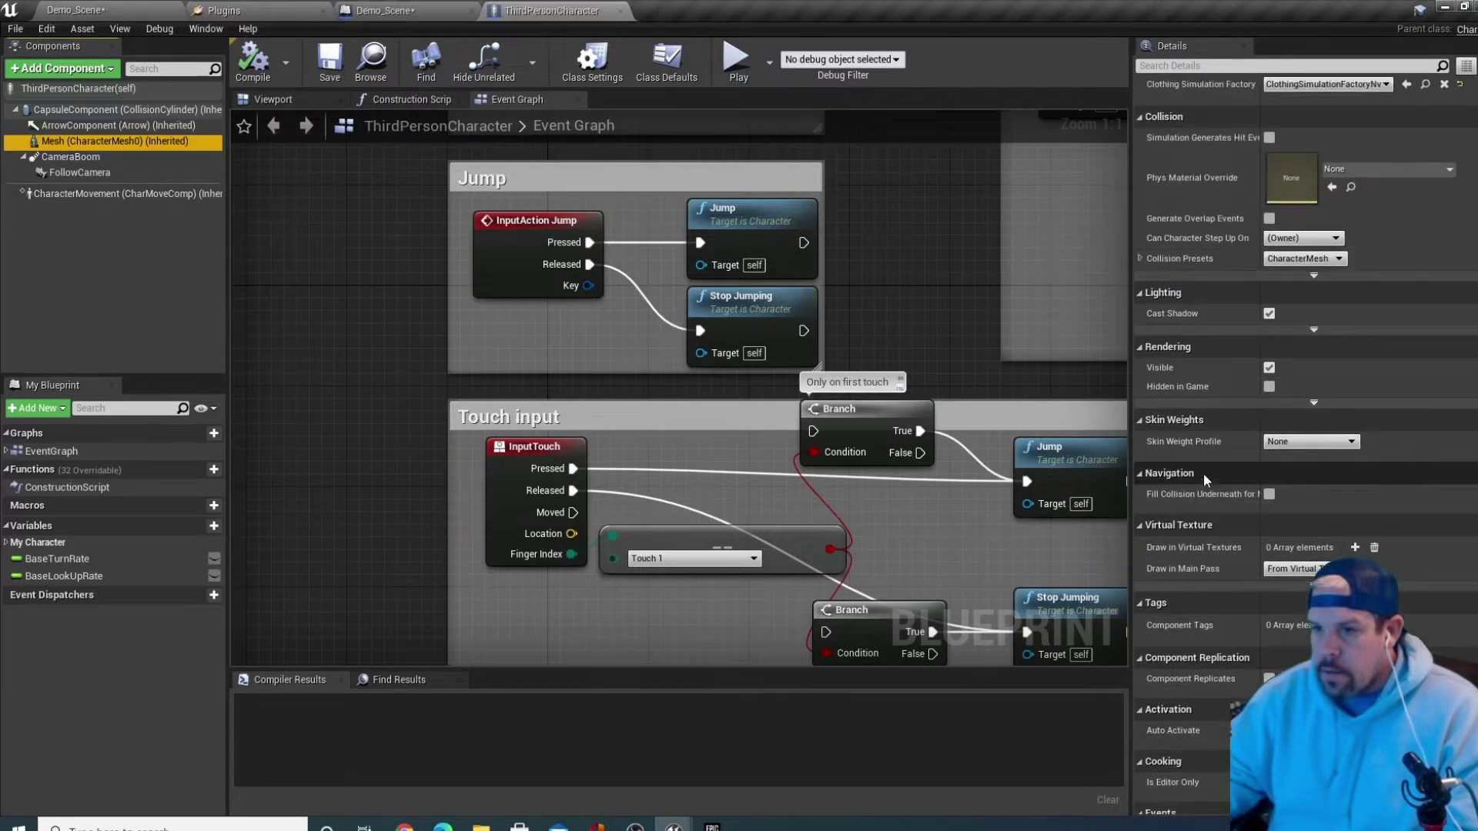
scroll(1193, 462, up, 5)
scroll(1182, 403, up, 10)
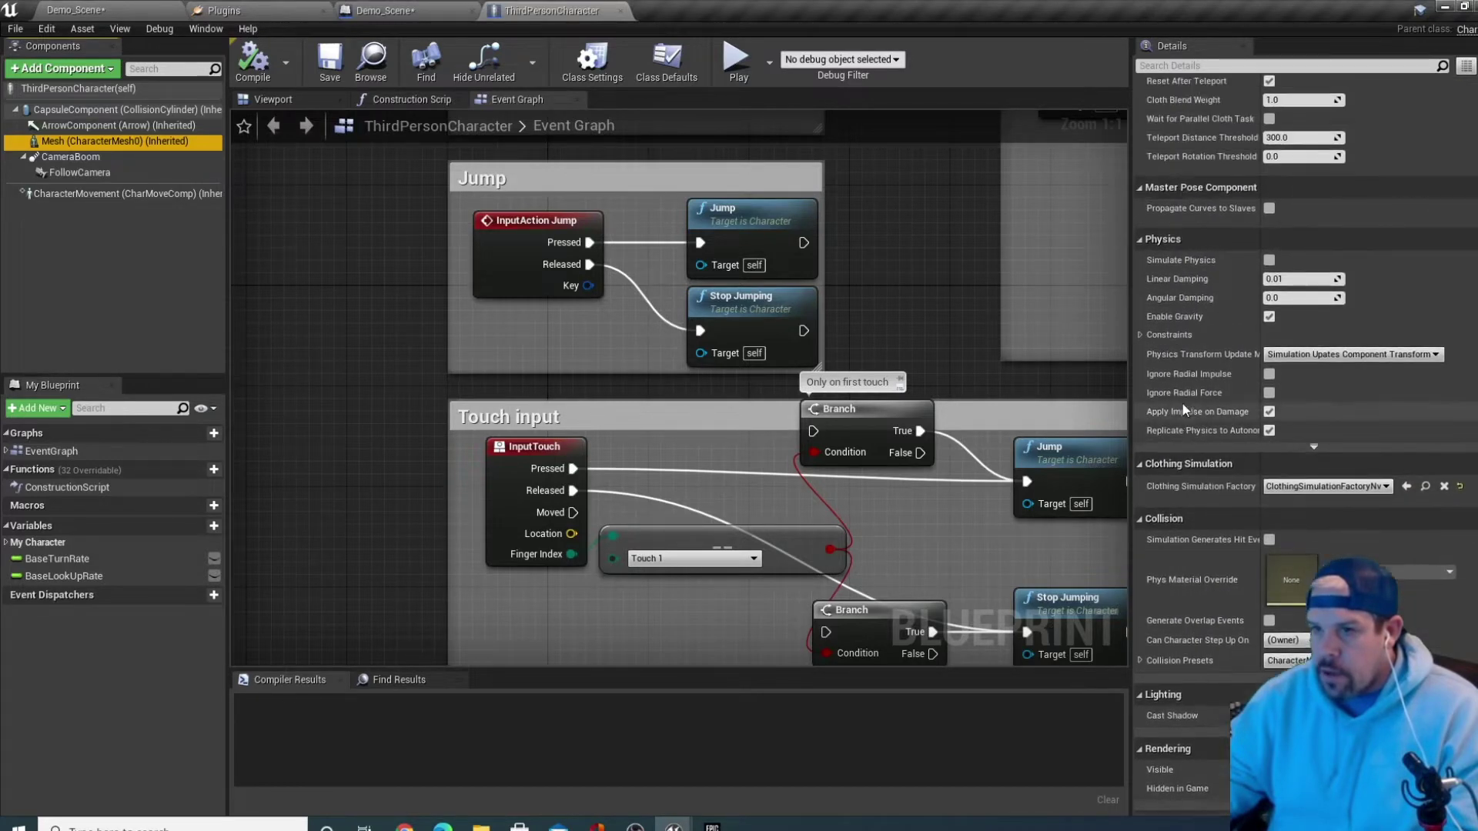
scroll(1182, 404, up, 12)
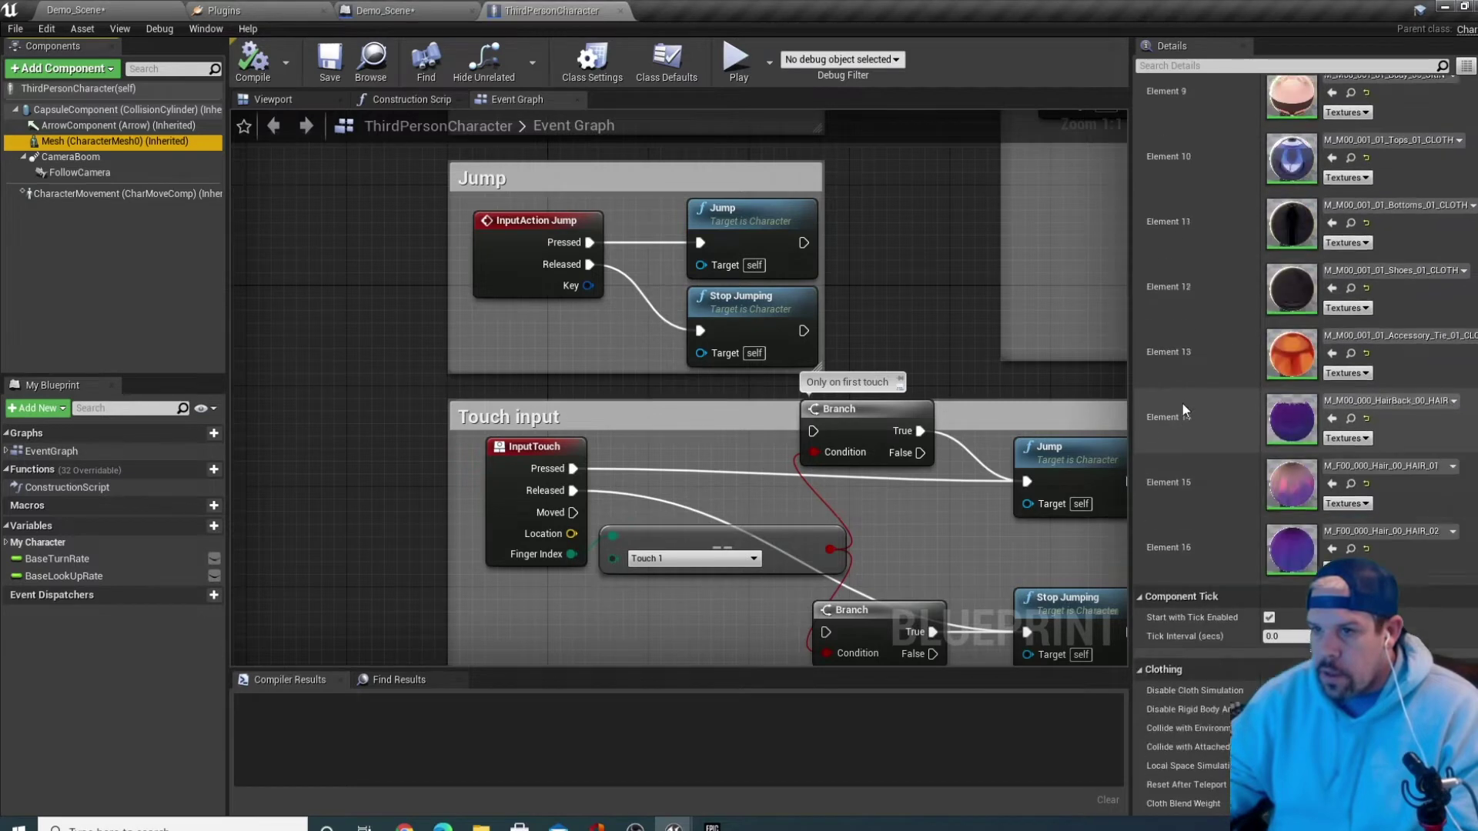
scroll(1183, 403, up, 10)
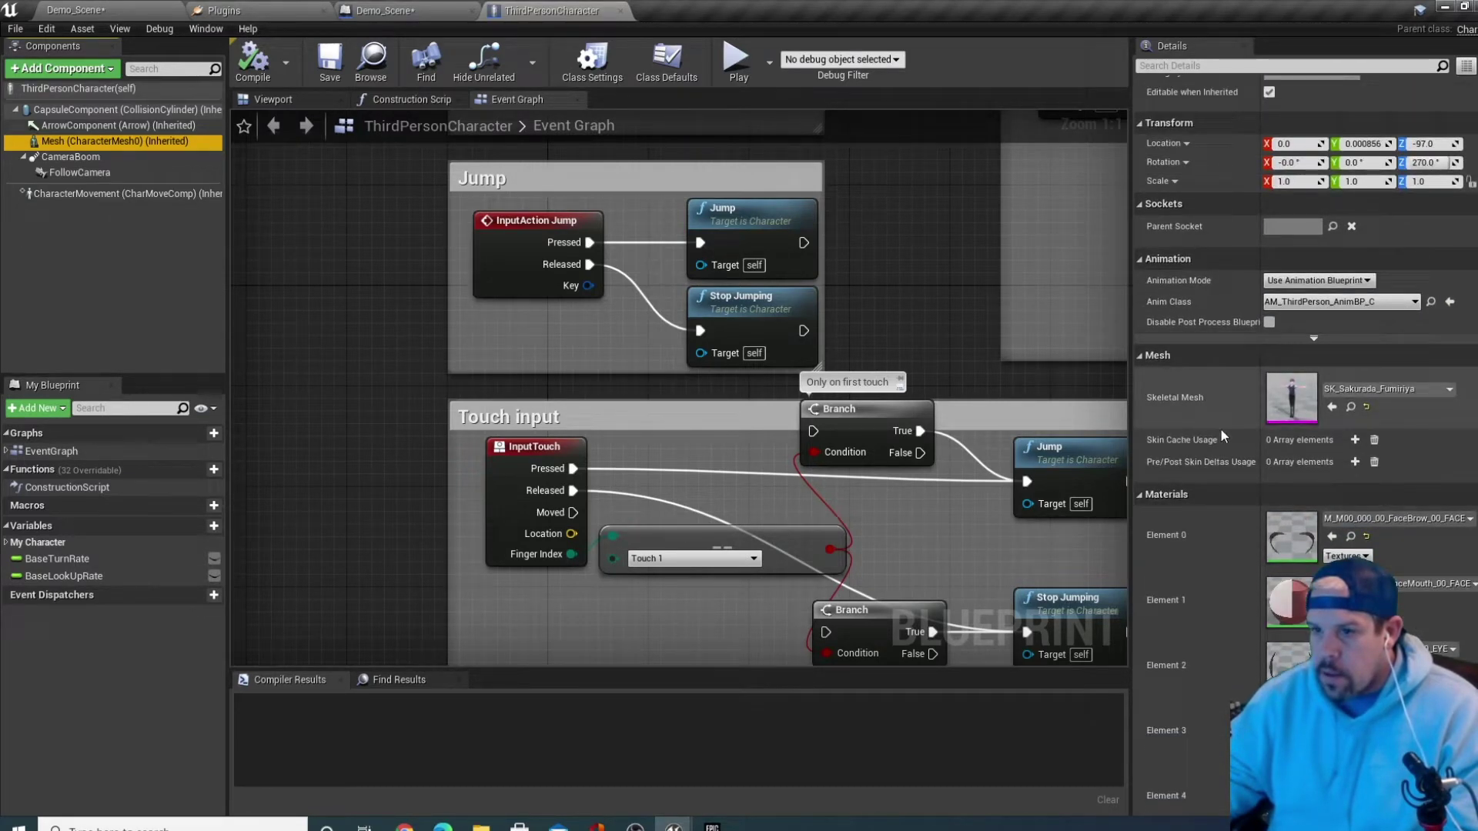
scroll(1198, 433, up, 3)
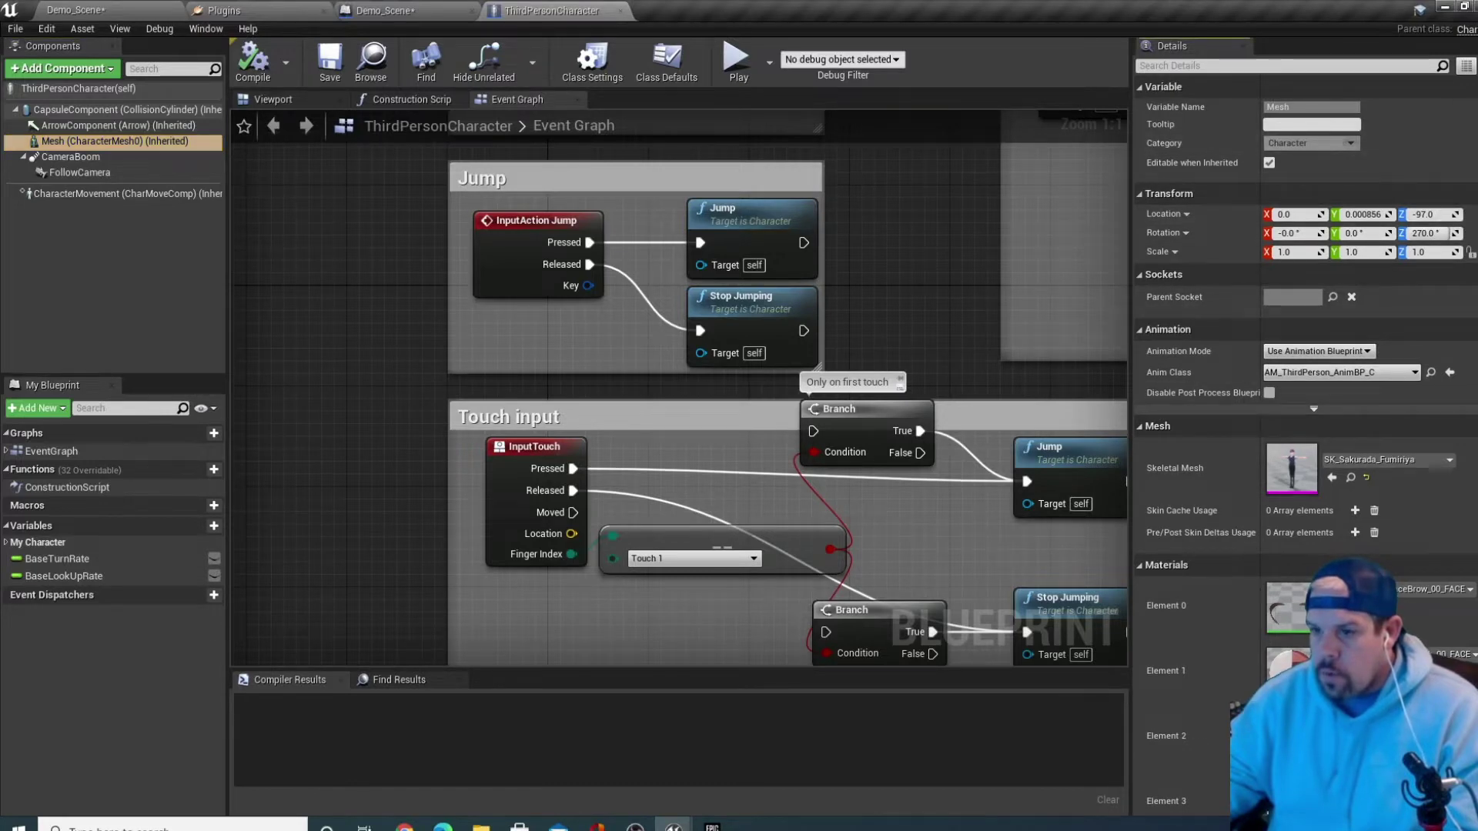
Reveal the Mesh component's advanced Rendering settings, enable Render CustomDepth Pass, and compile the ThirdPersonCharacter blueprint
scroll(1201, 431, down, 15)
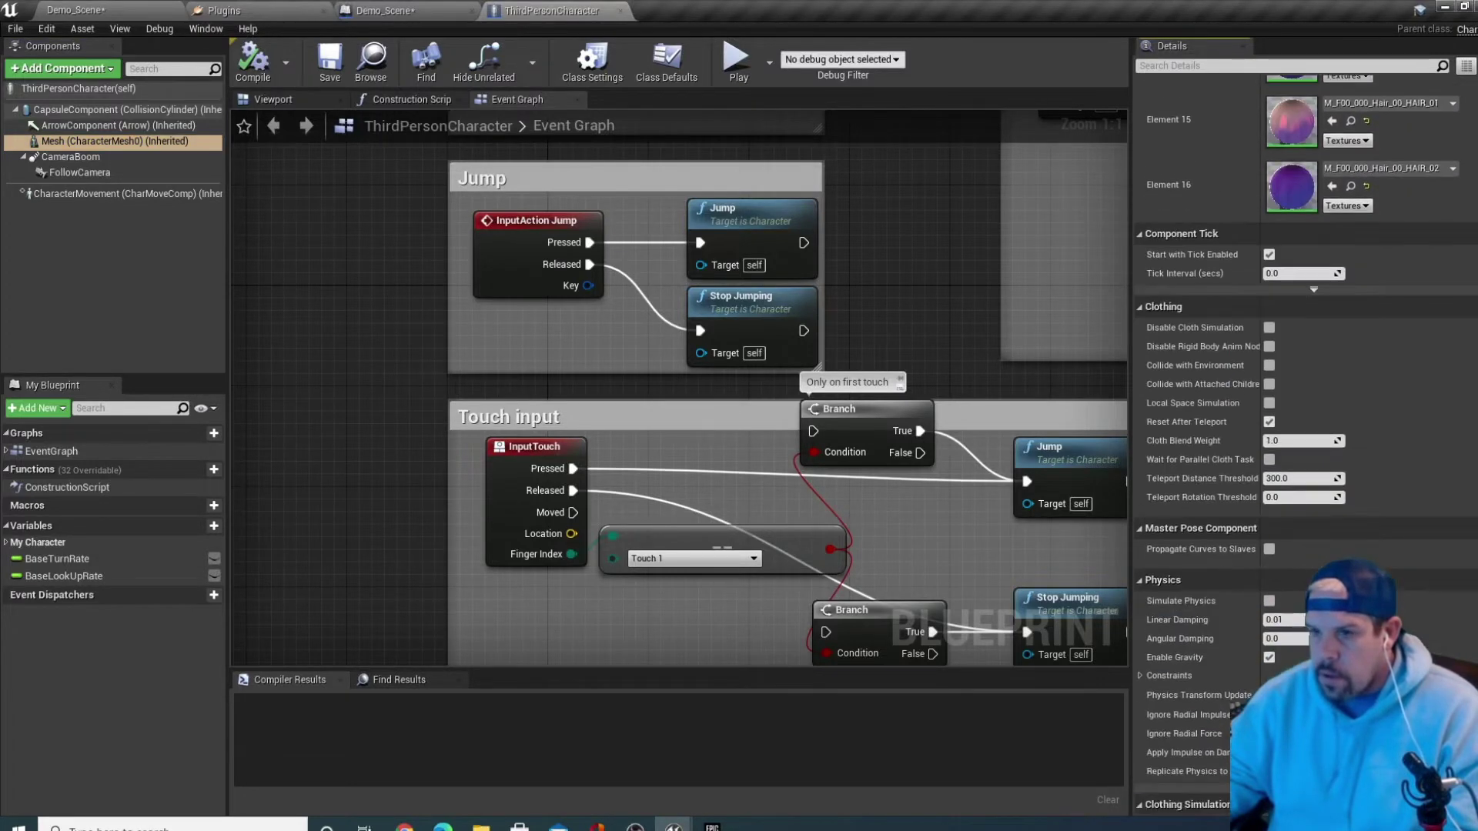
scroll(1306, 446, down, 3)
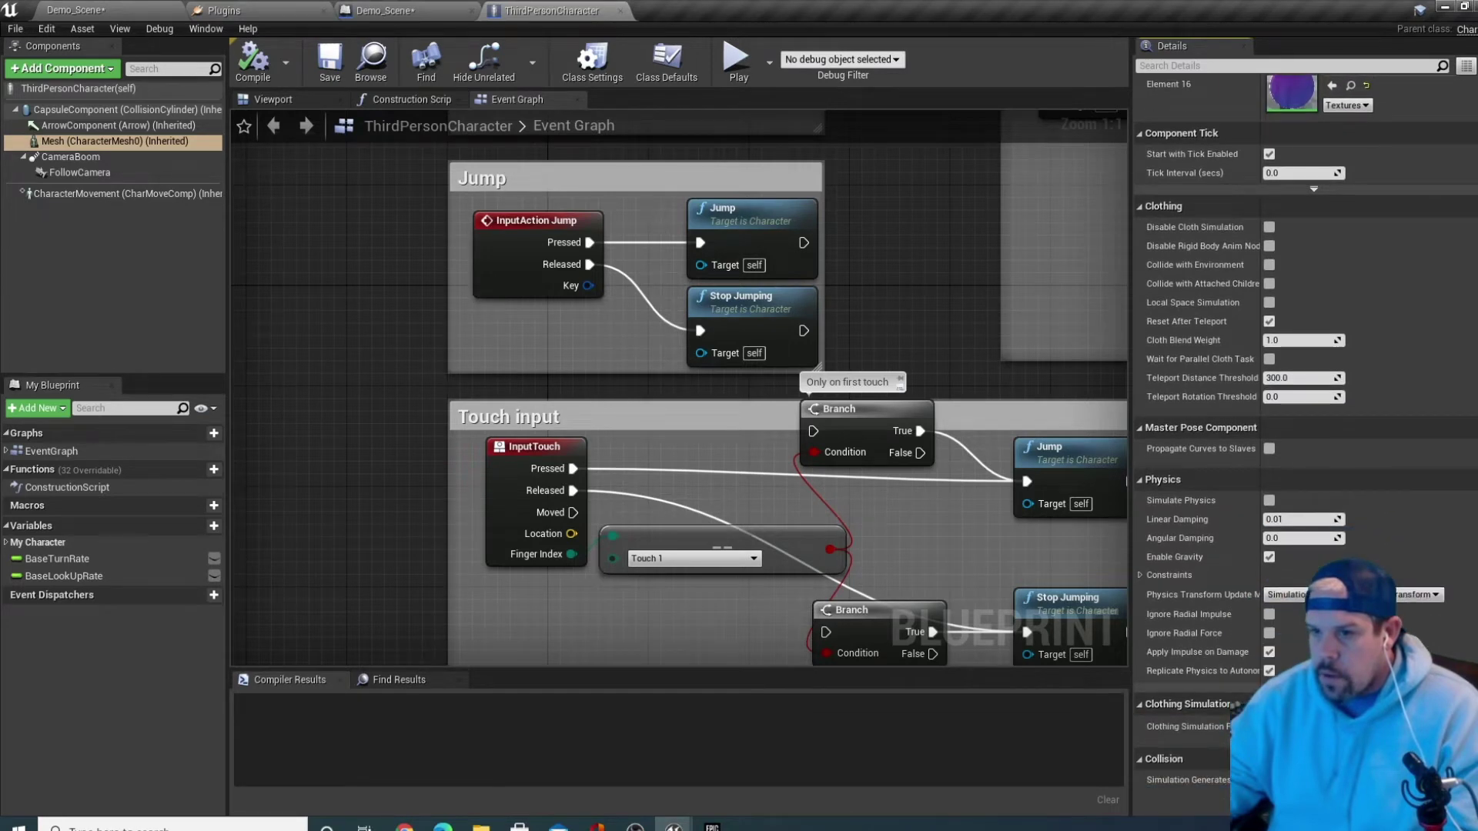
scroll(1306, 431, down, 2)
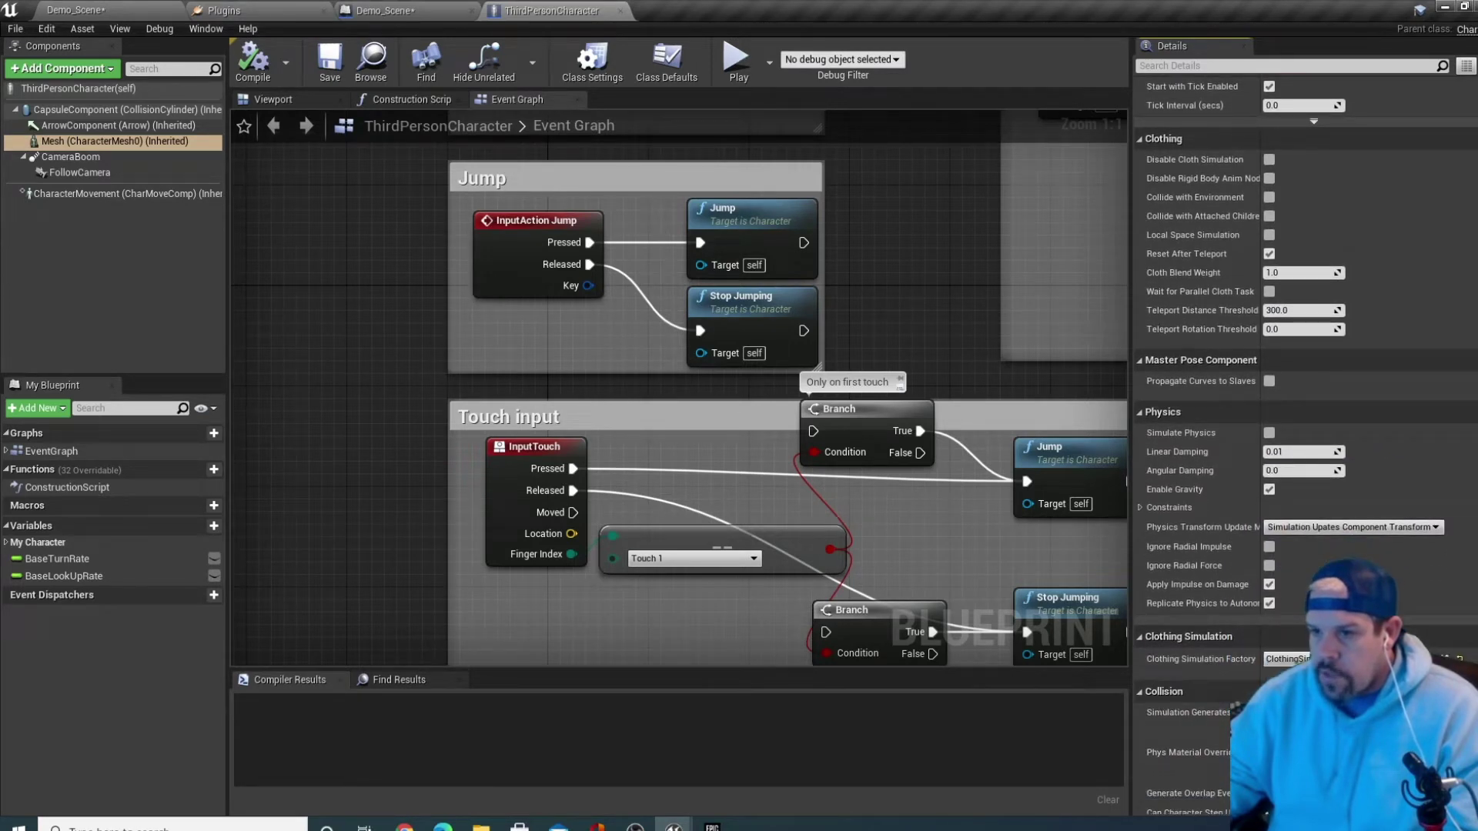
scroll(1306, 431, down, 11)
scroll(1189, 520, down, 2)
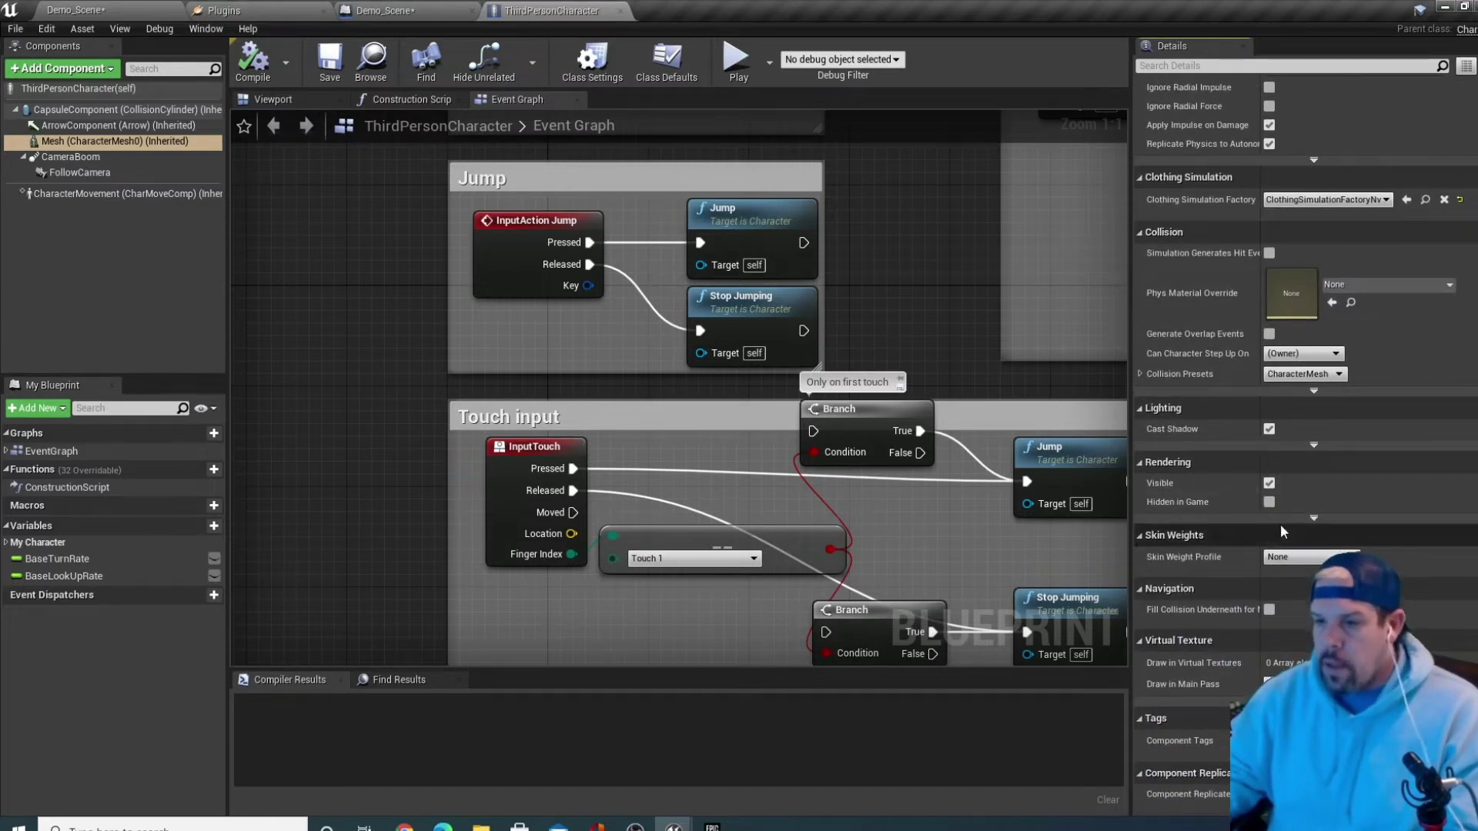
click(1313, 518)
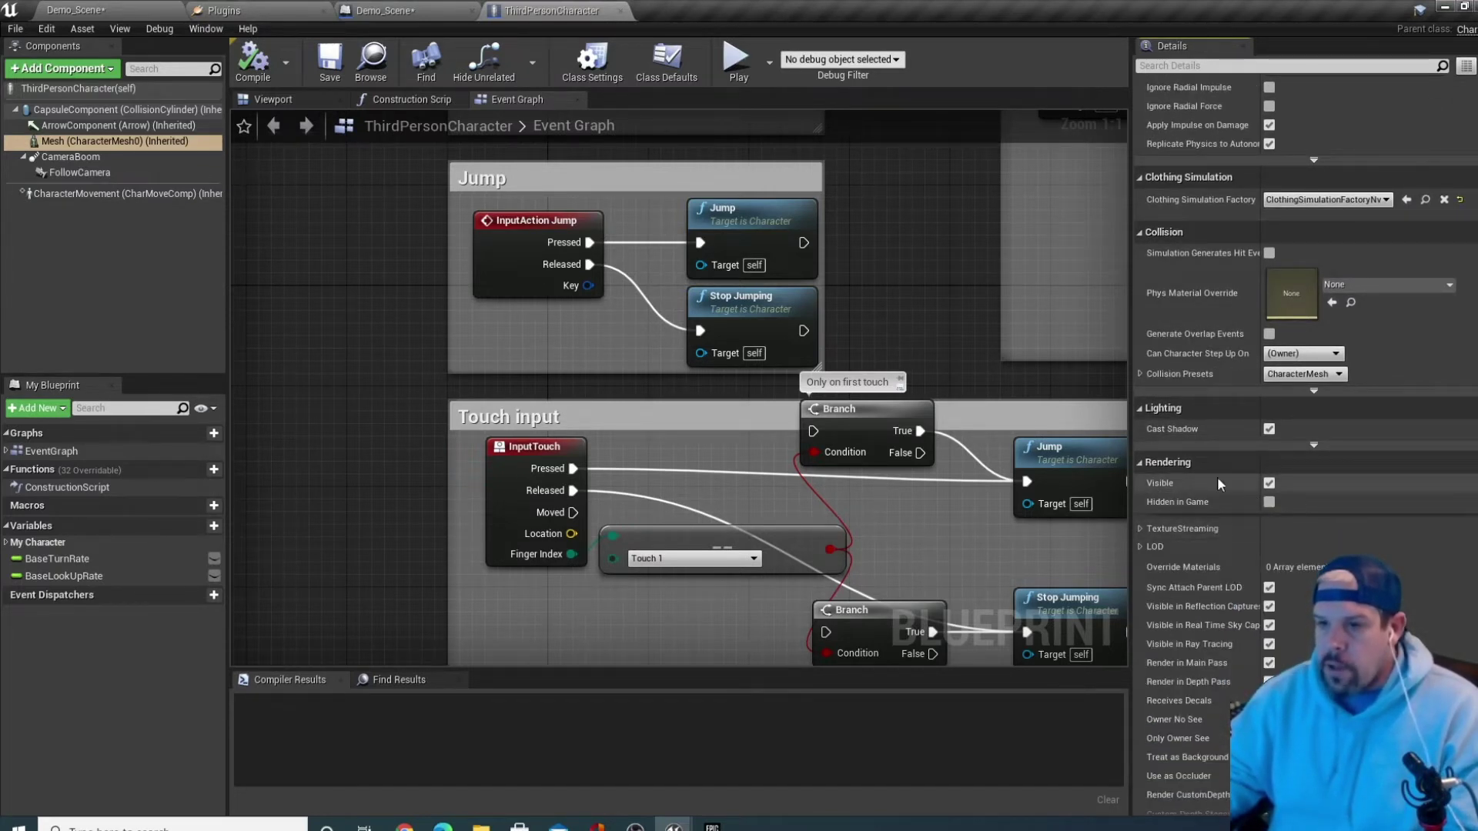
scroll(1208, 471, down, 2)
scroll(1232, 458, down, 2)
scroll(1259, 455, down, 3)
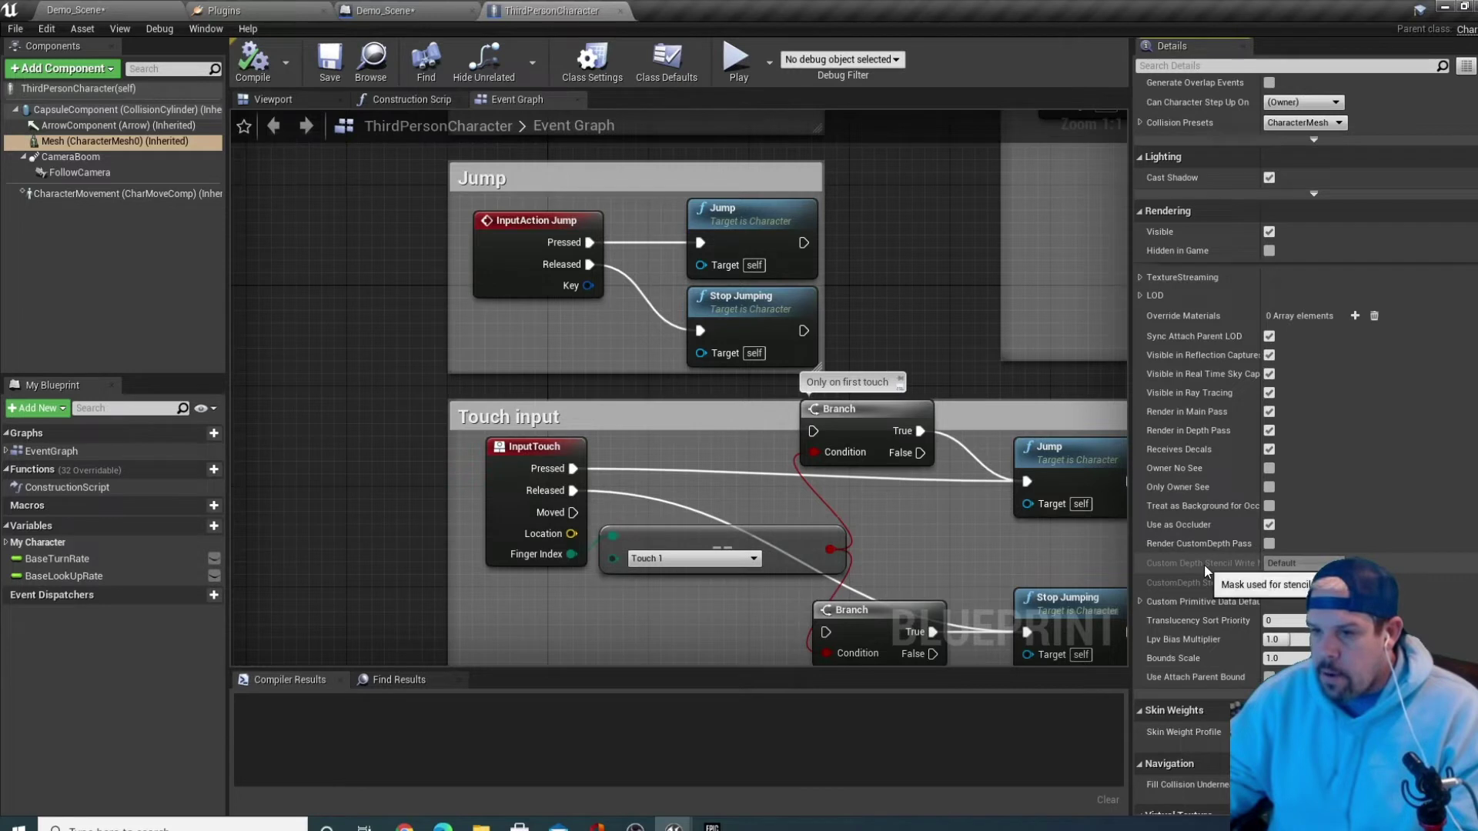
drag(1258, 284, 1316, 285)
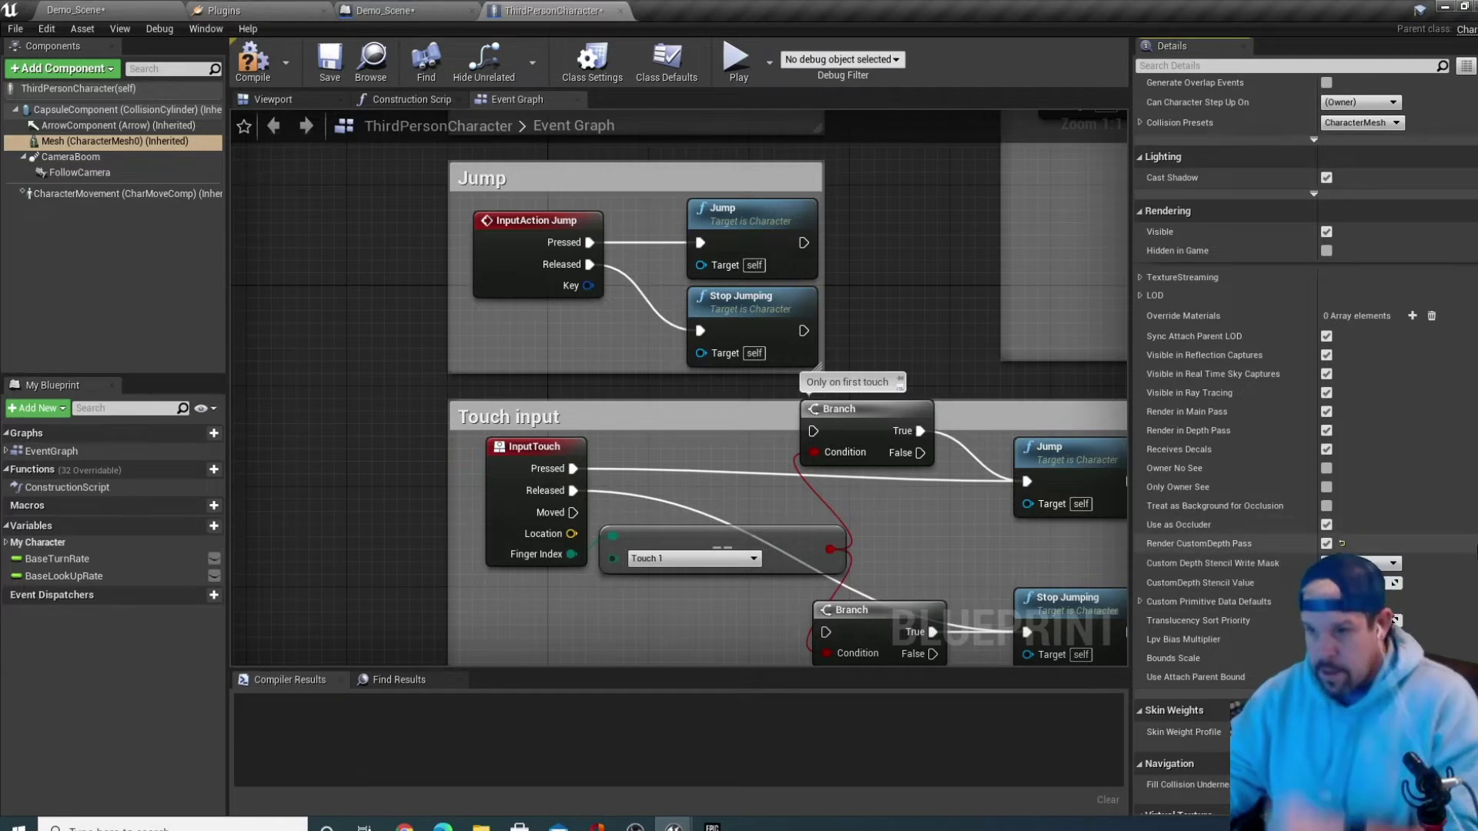
click(1326, 544)
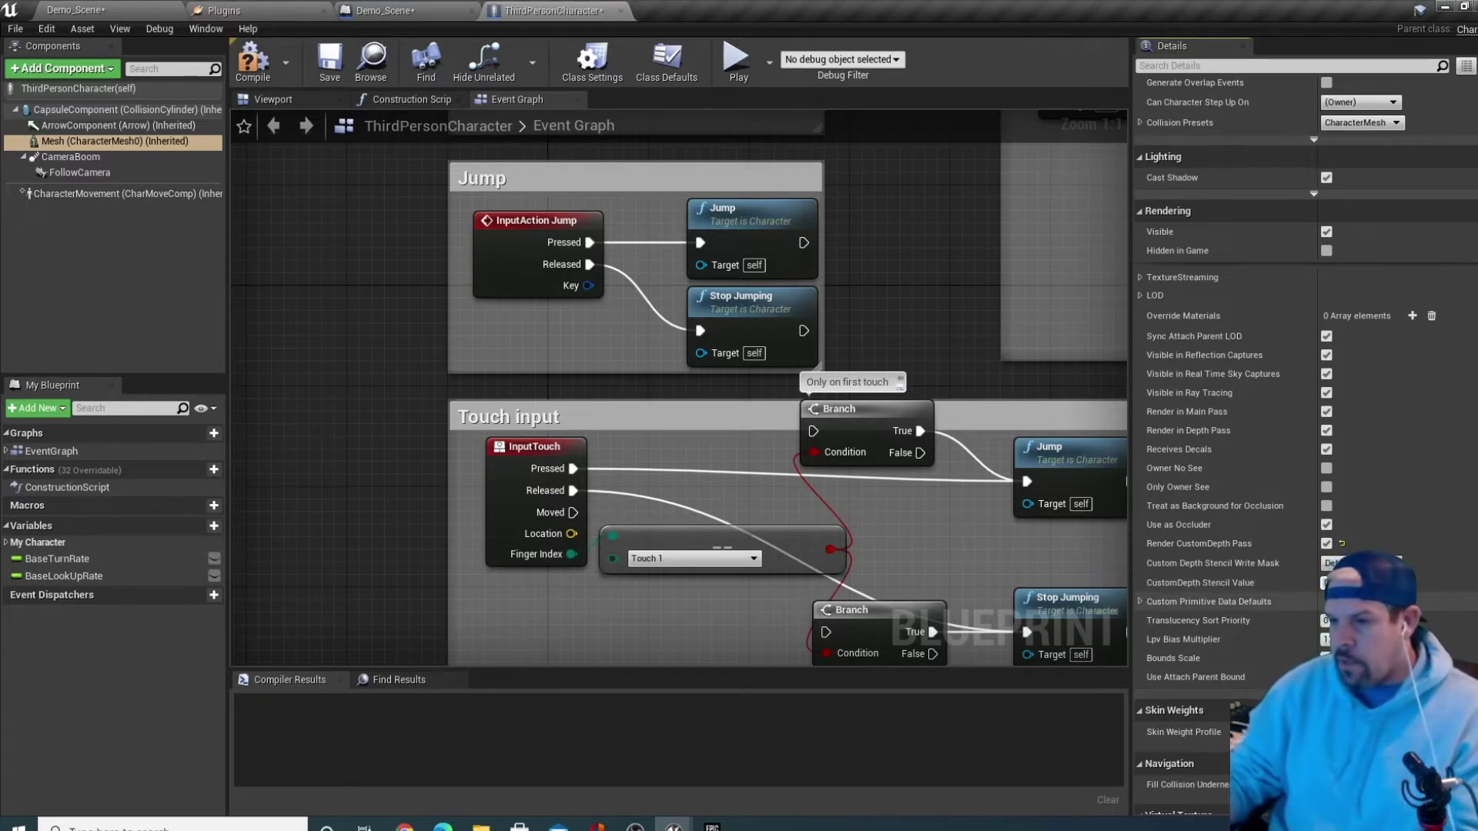
scroll(1424, 522, down, 1)
scroll(1424, 532, up, 1)
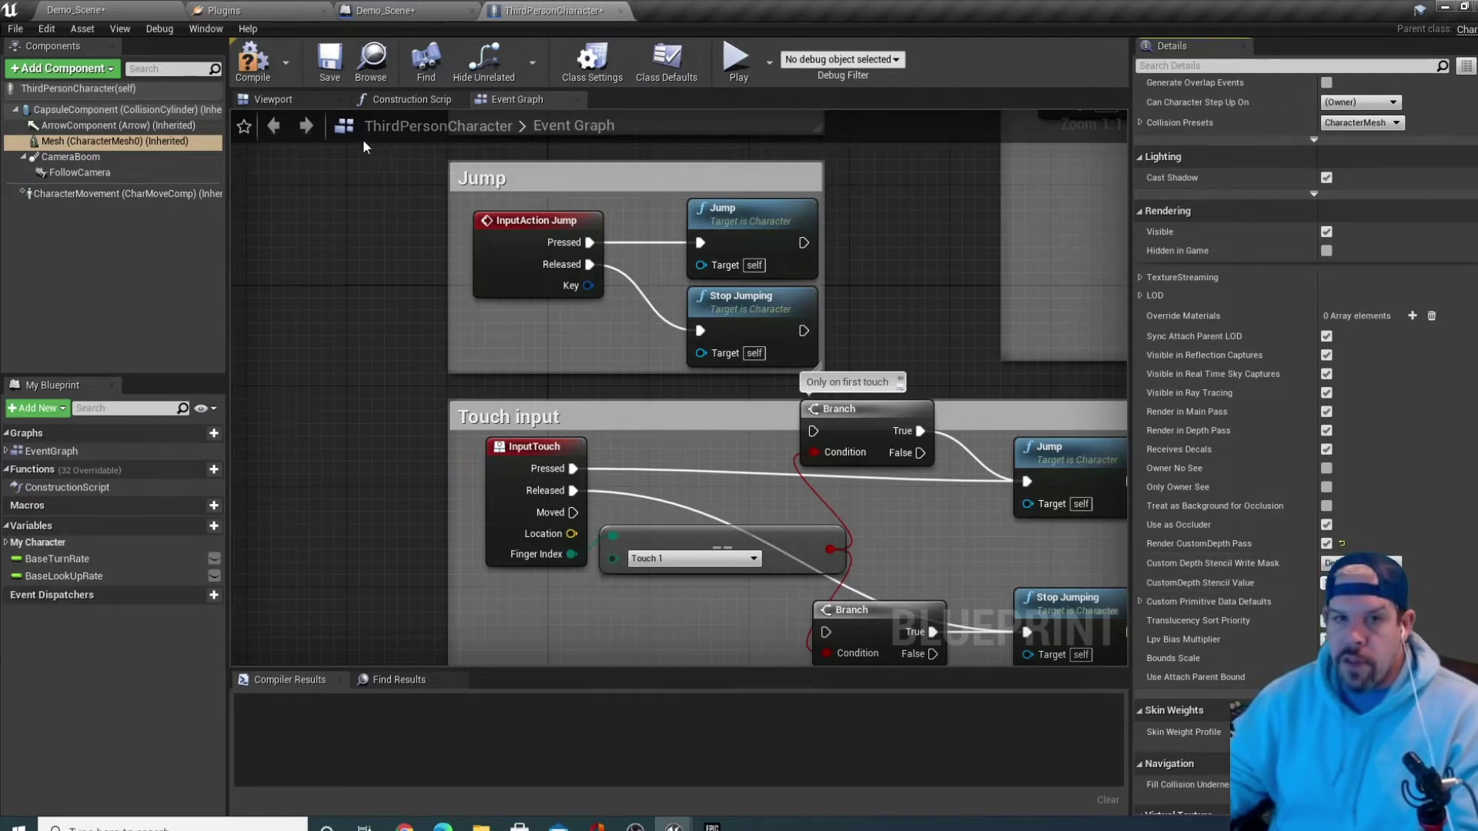
click(252, 62)
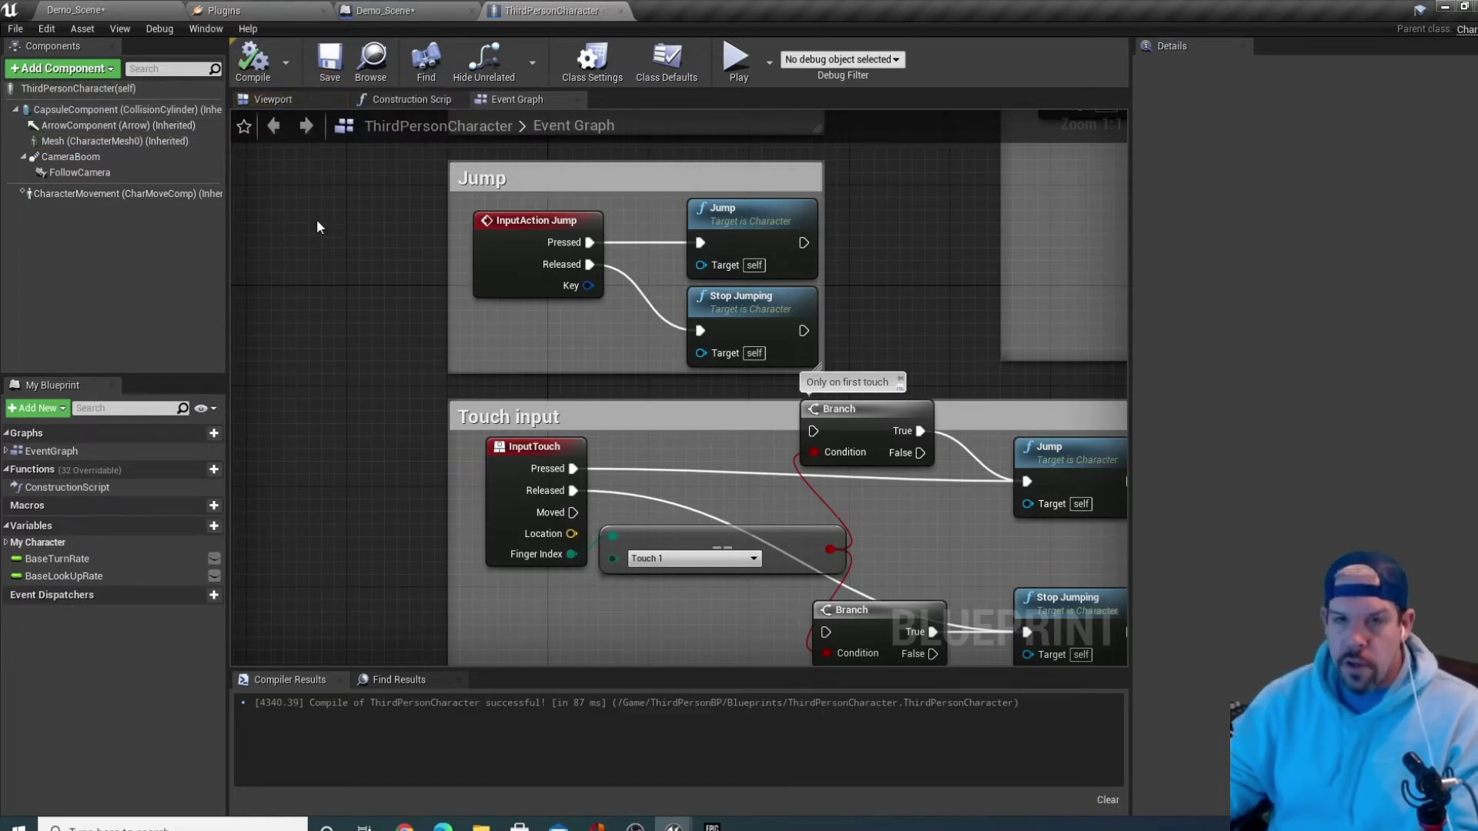
Return to the Demo_Scene level, look around the crosswalk street, and show the contents of the ThirdPersonBP folder
click(154, 9)
right_drag(619, 287, 393, 263)
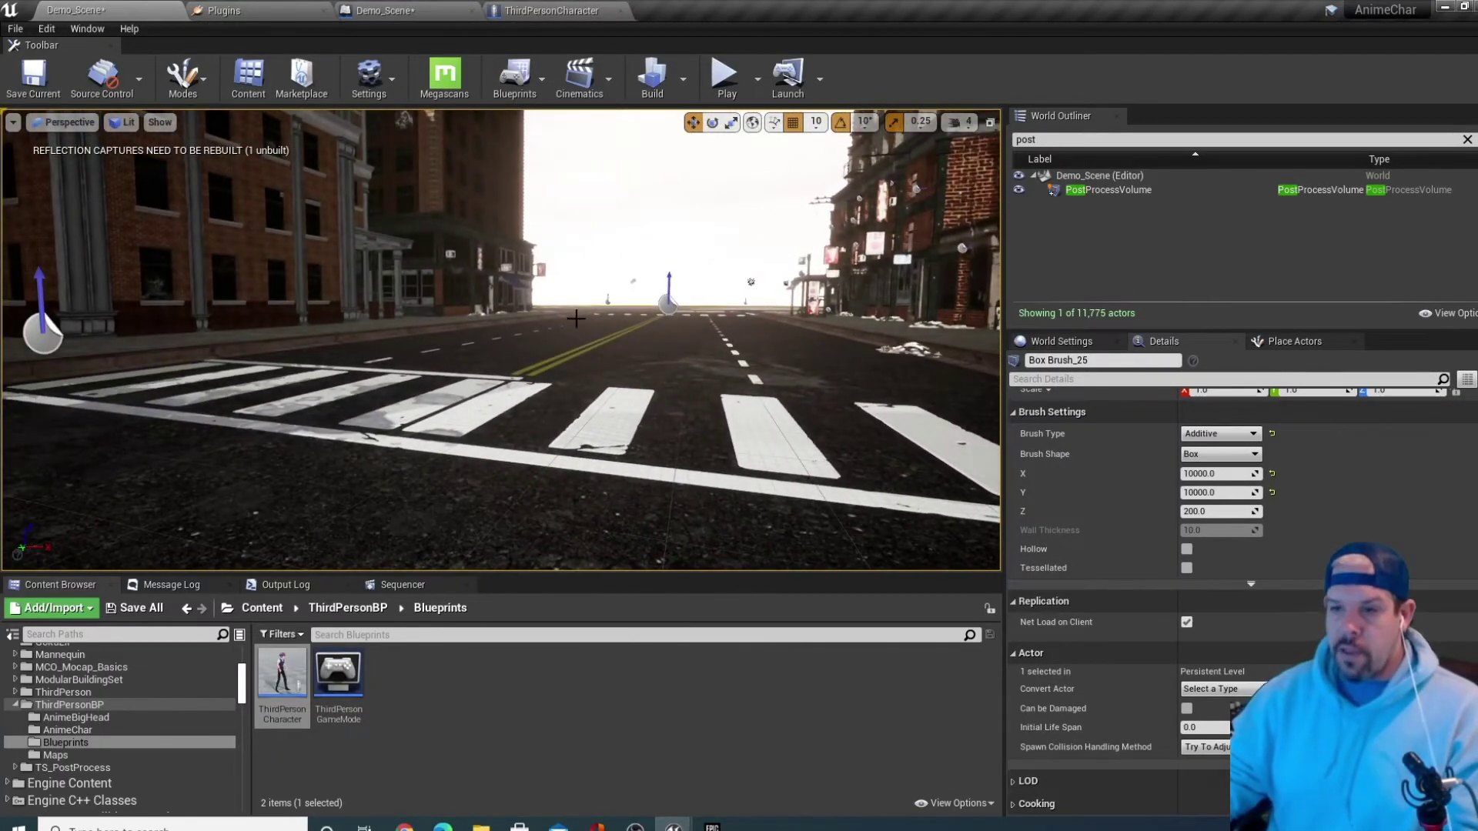
right_drag(579, 321, 654, 324)
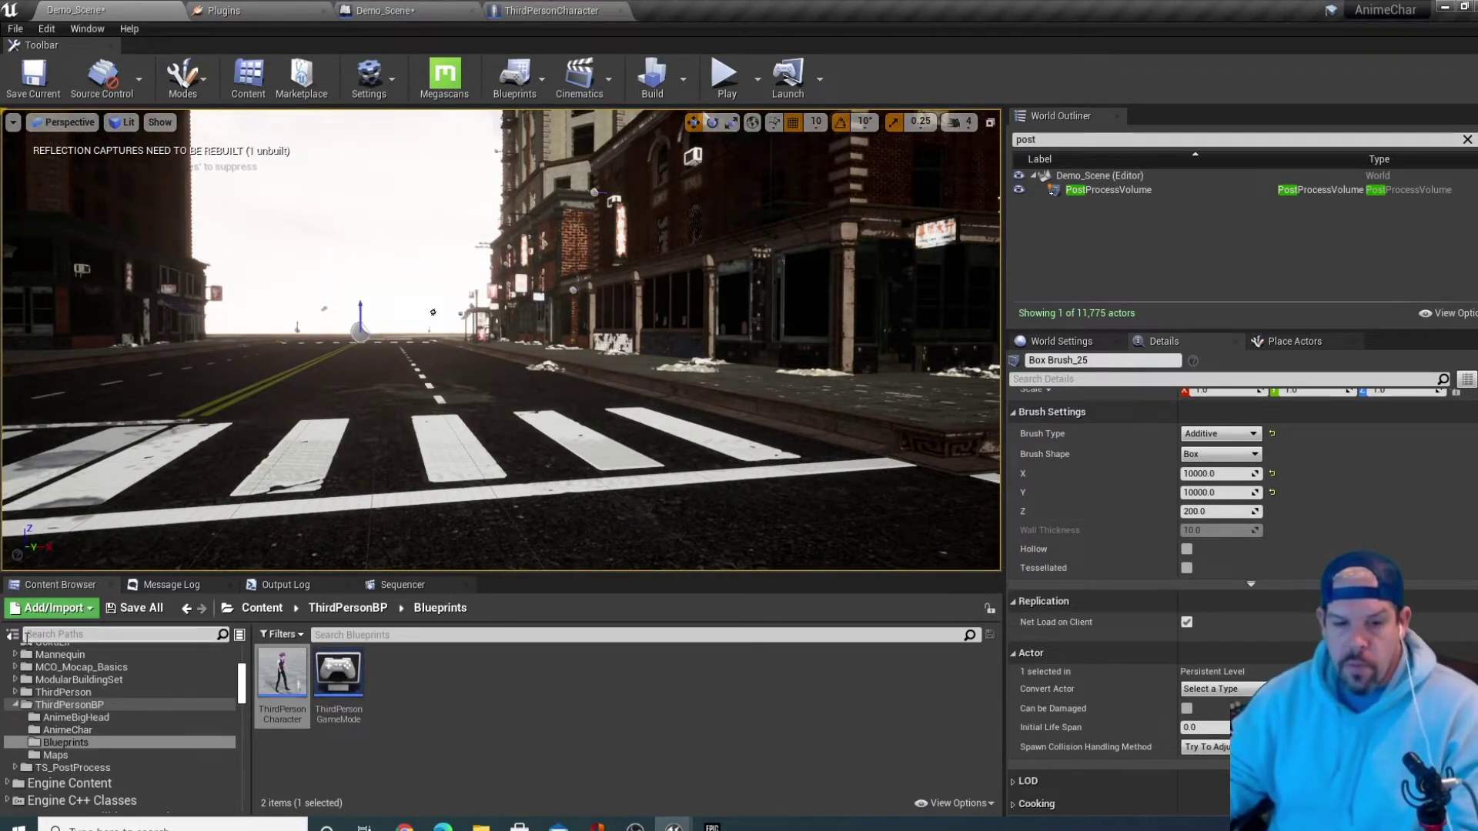
double_click(84, 704)
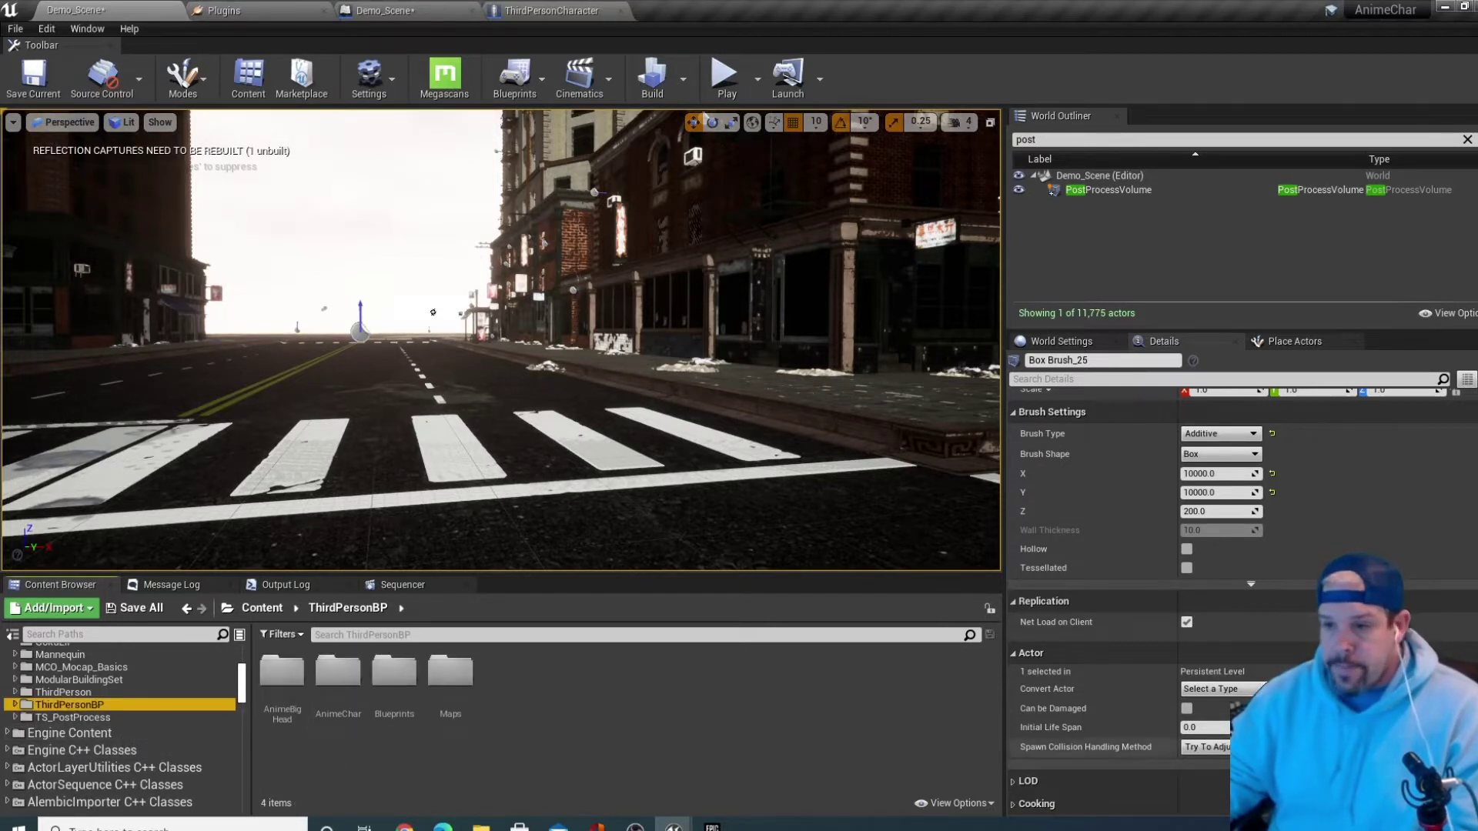
scroll(1116, 693, up, 2)
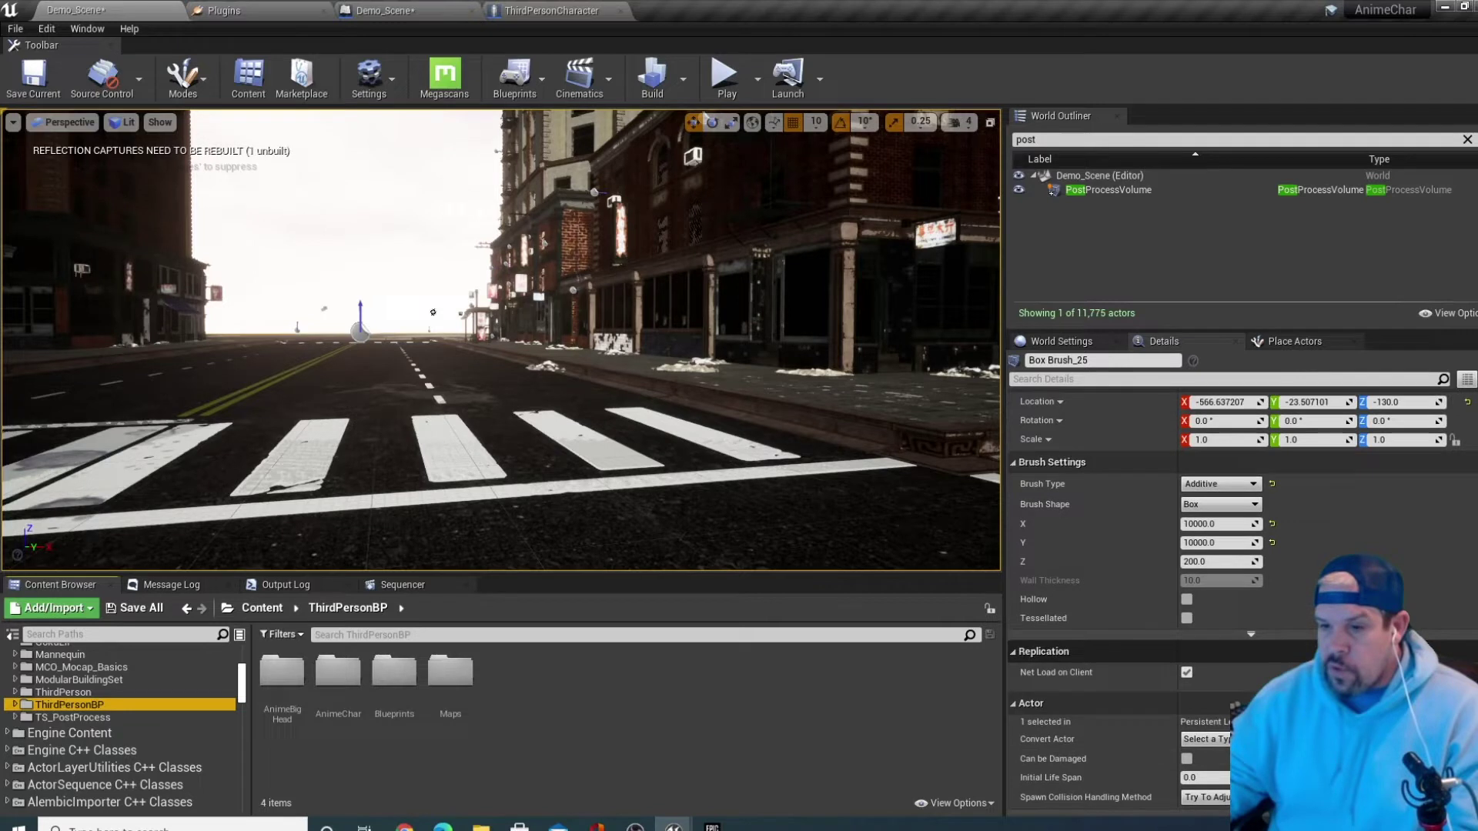
scroll(1117, 616, down, 2)
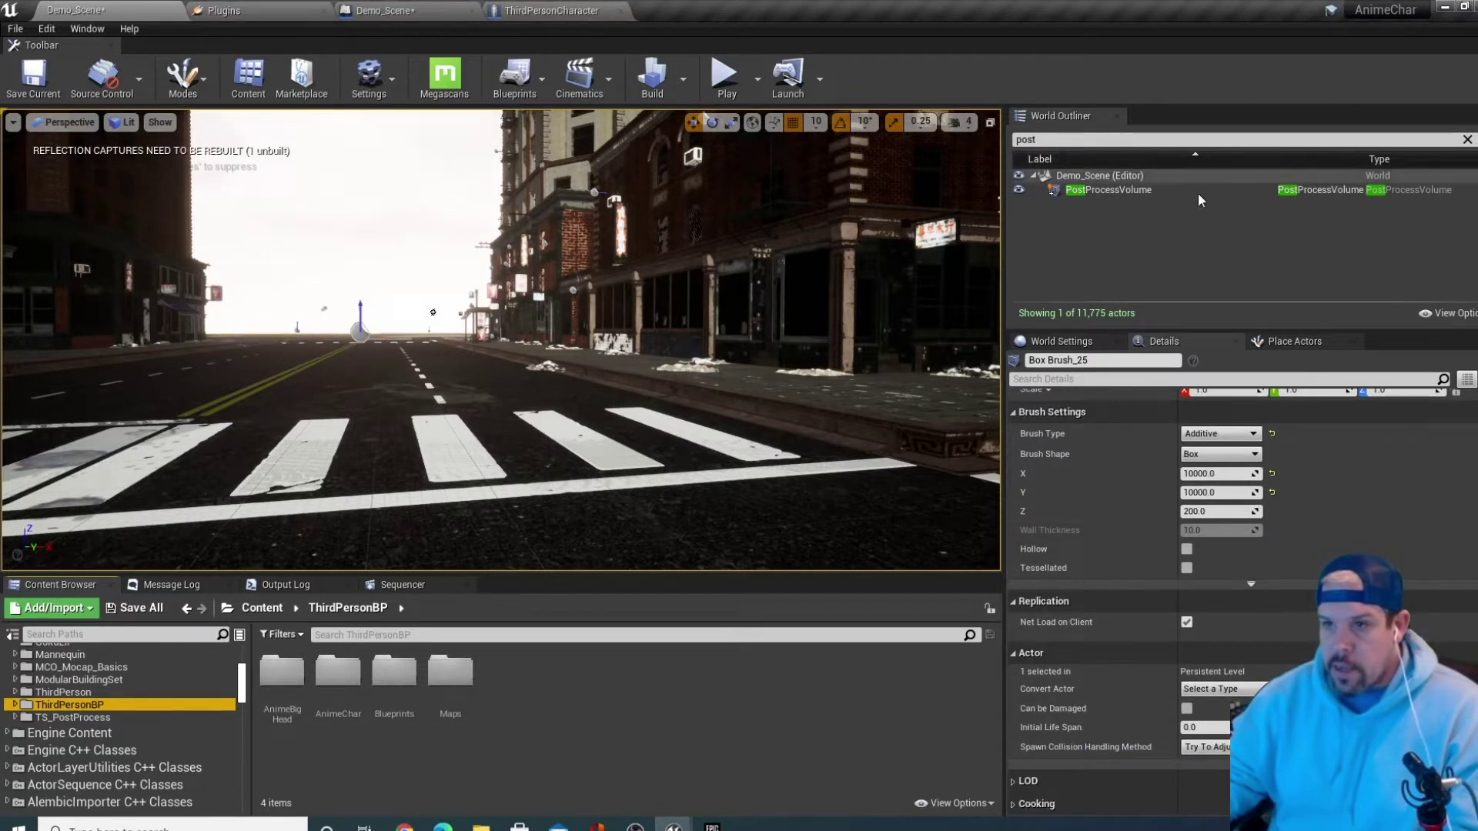
Select the PostProcessVolume and locate its assigned post process material, PPM_TS_ToonShader_Inst2, among the project assets
click(1172, 191)
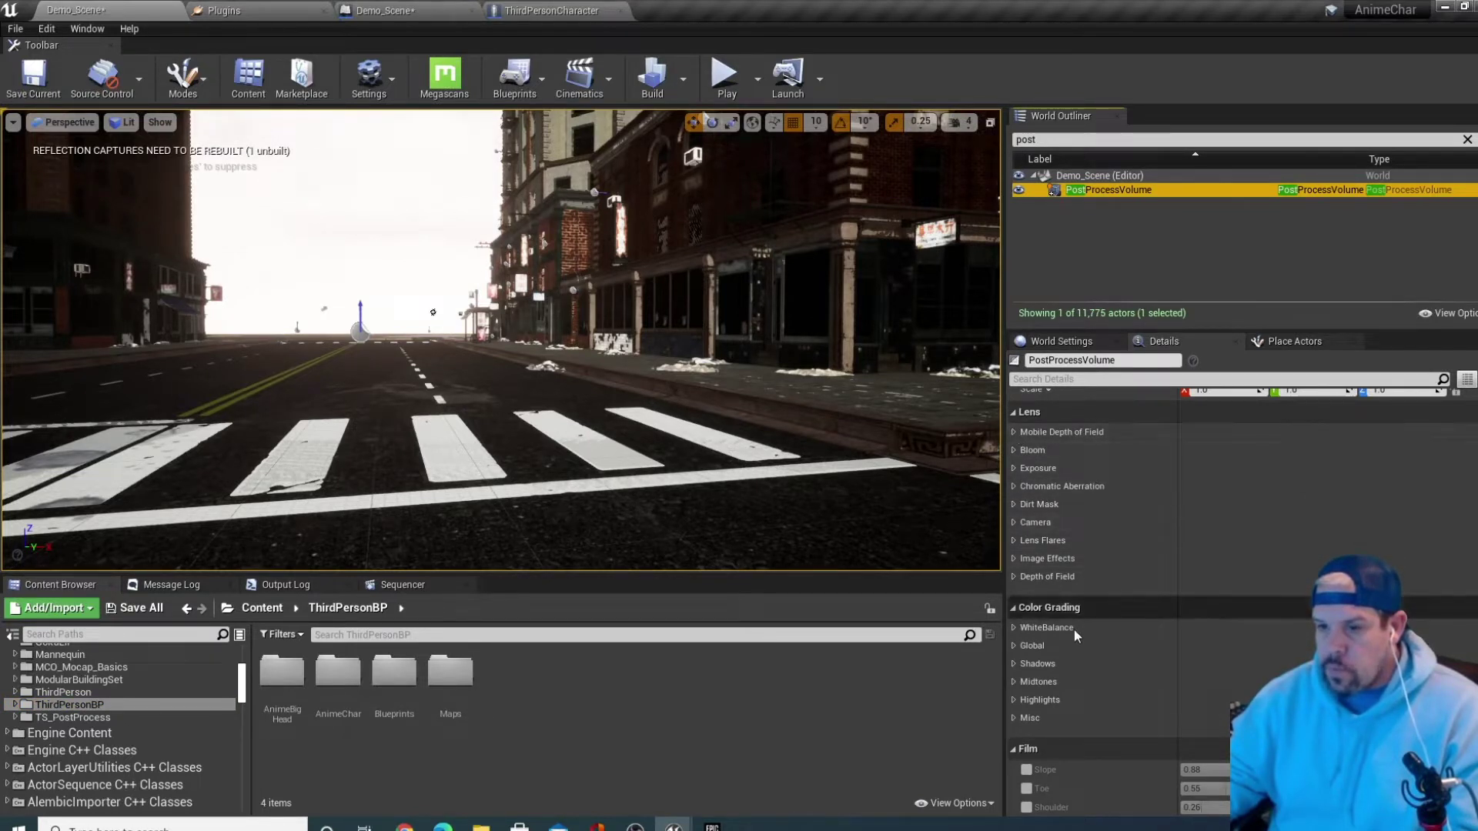
scroll(1074, 625, down, 5)
scroll(1077, 622, down, 3)
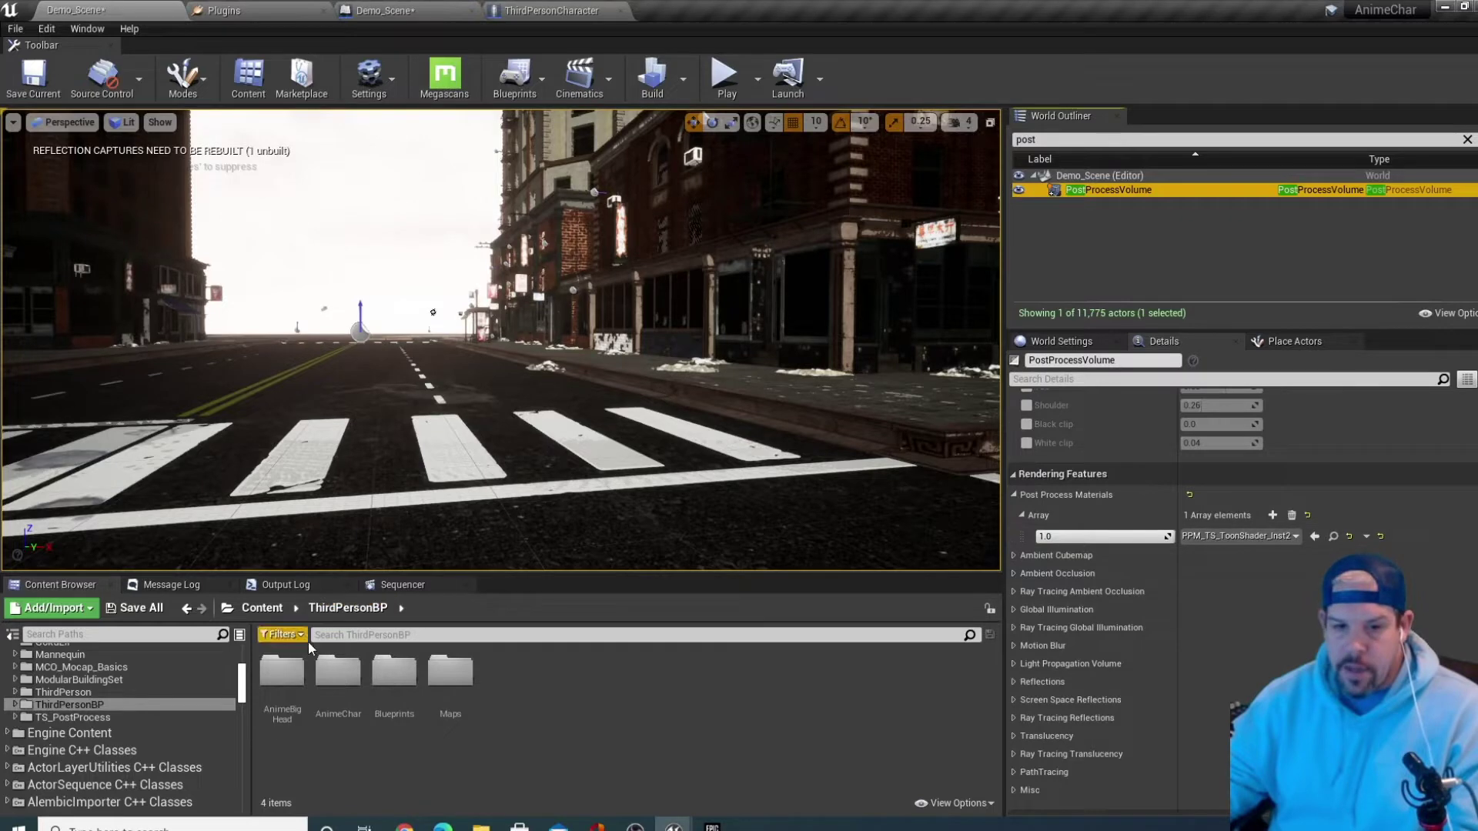
scroll(215, 695, up, 5)
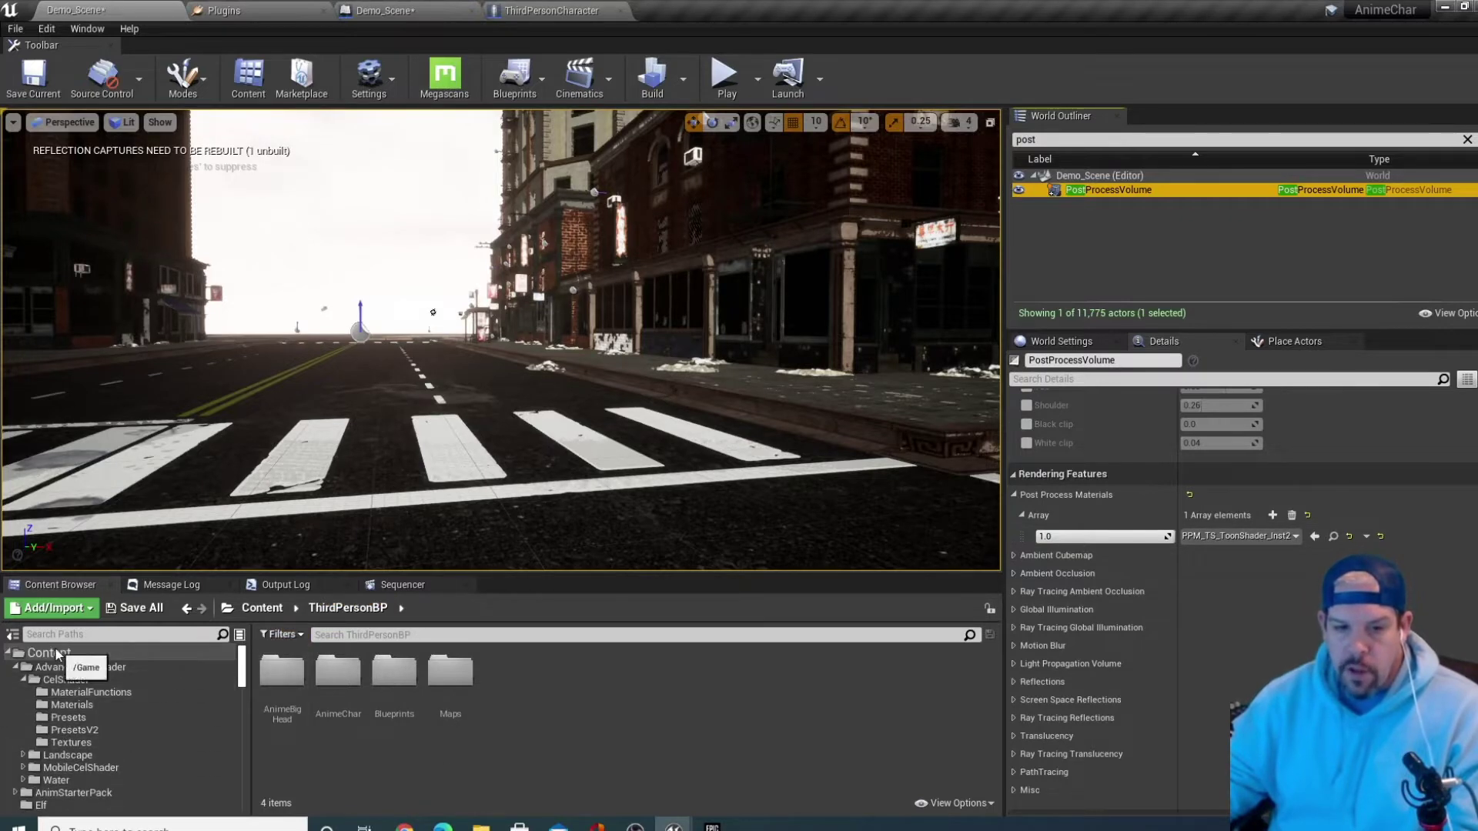
click(1334, 536)
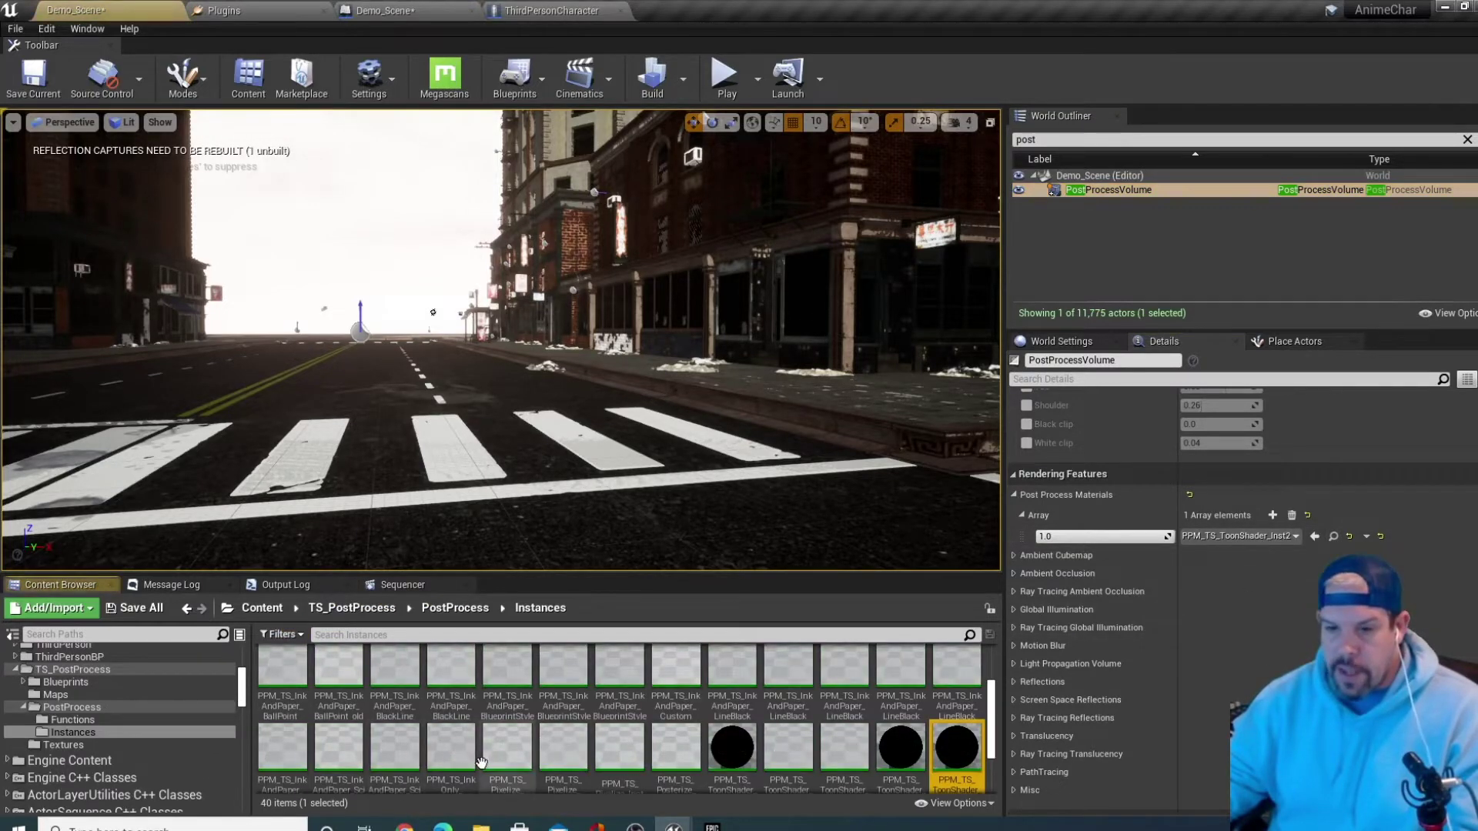
Open the PPM_TS_ToonShader_Inst2 material instance, find its parent material, and open PPM_TS_ToonShader in the material editor
scroll(482, 762, down, 2)
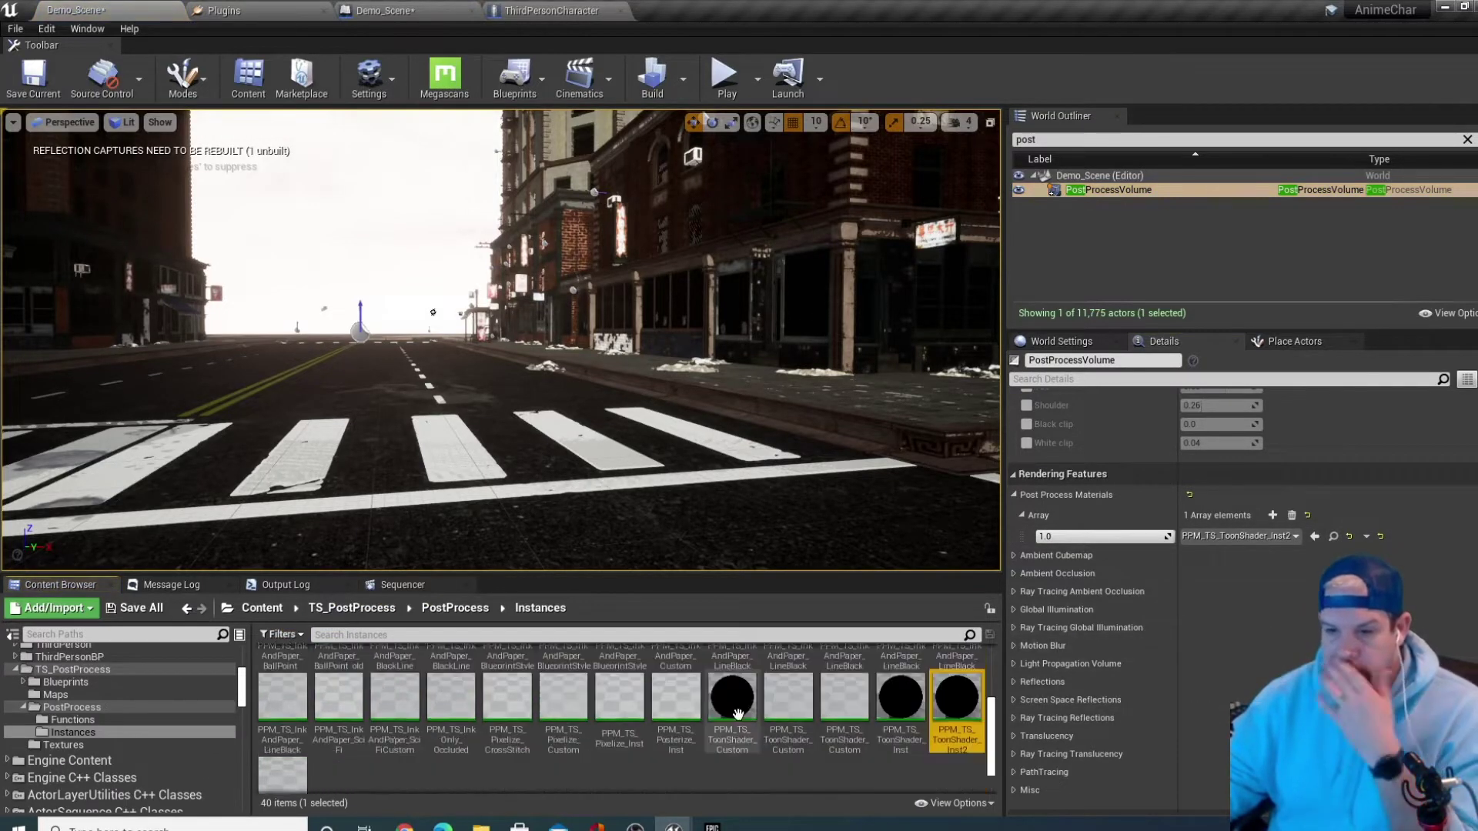
double_click(958, 676)
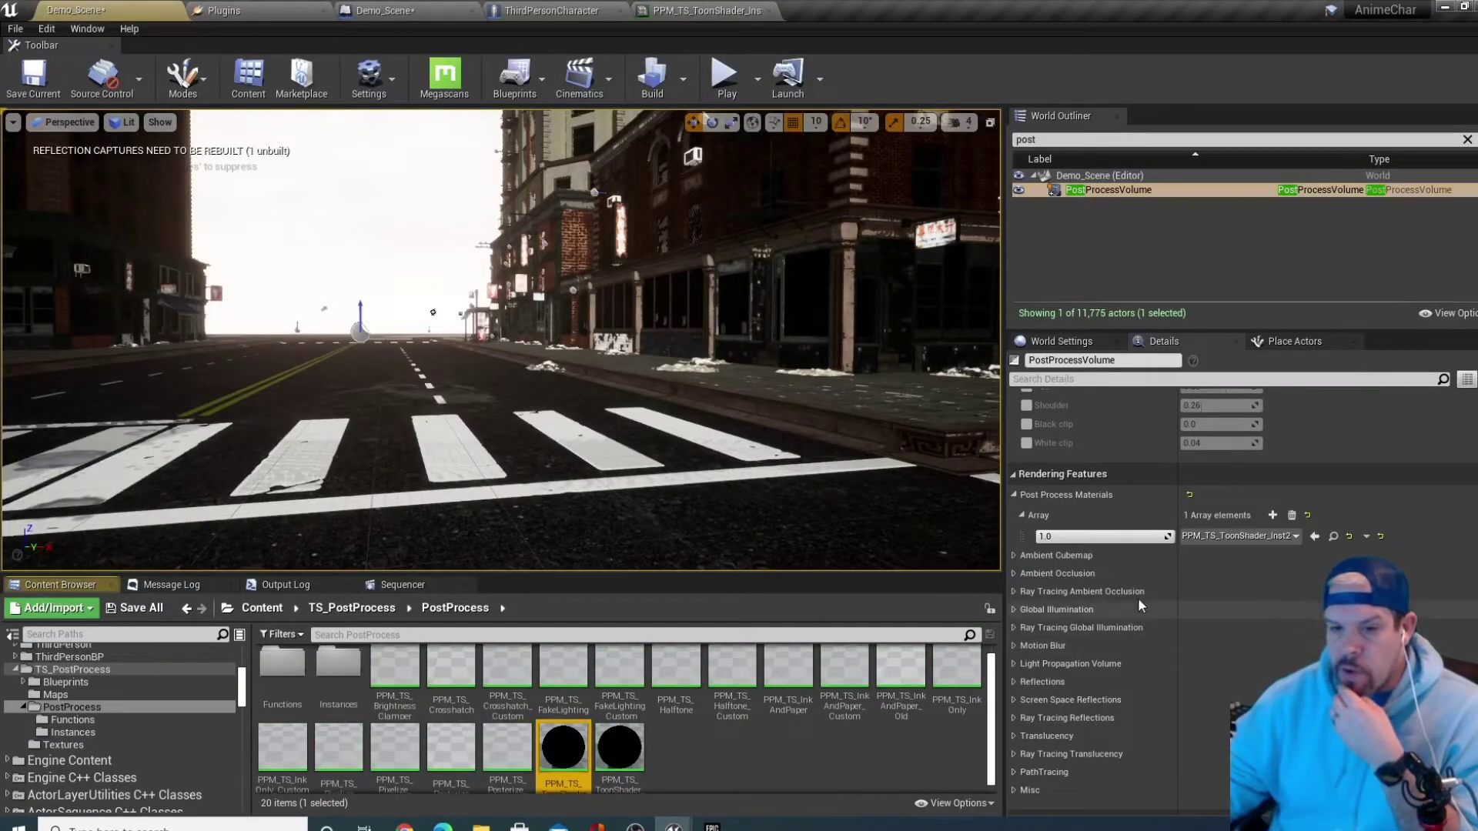
double_click(564, 739)
Examine the PPM_TS_ToonShader node graph, from the scene texture inputs to the output node and the AO_Blend parameter
scroll(625, 374, down, 9)
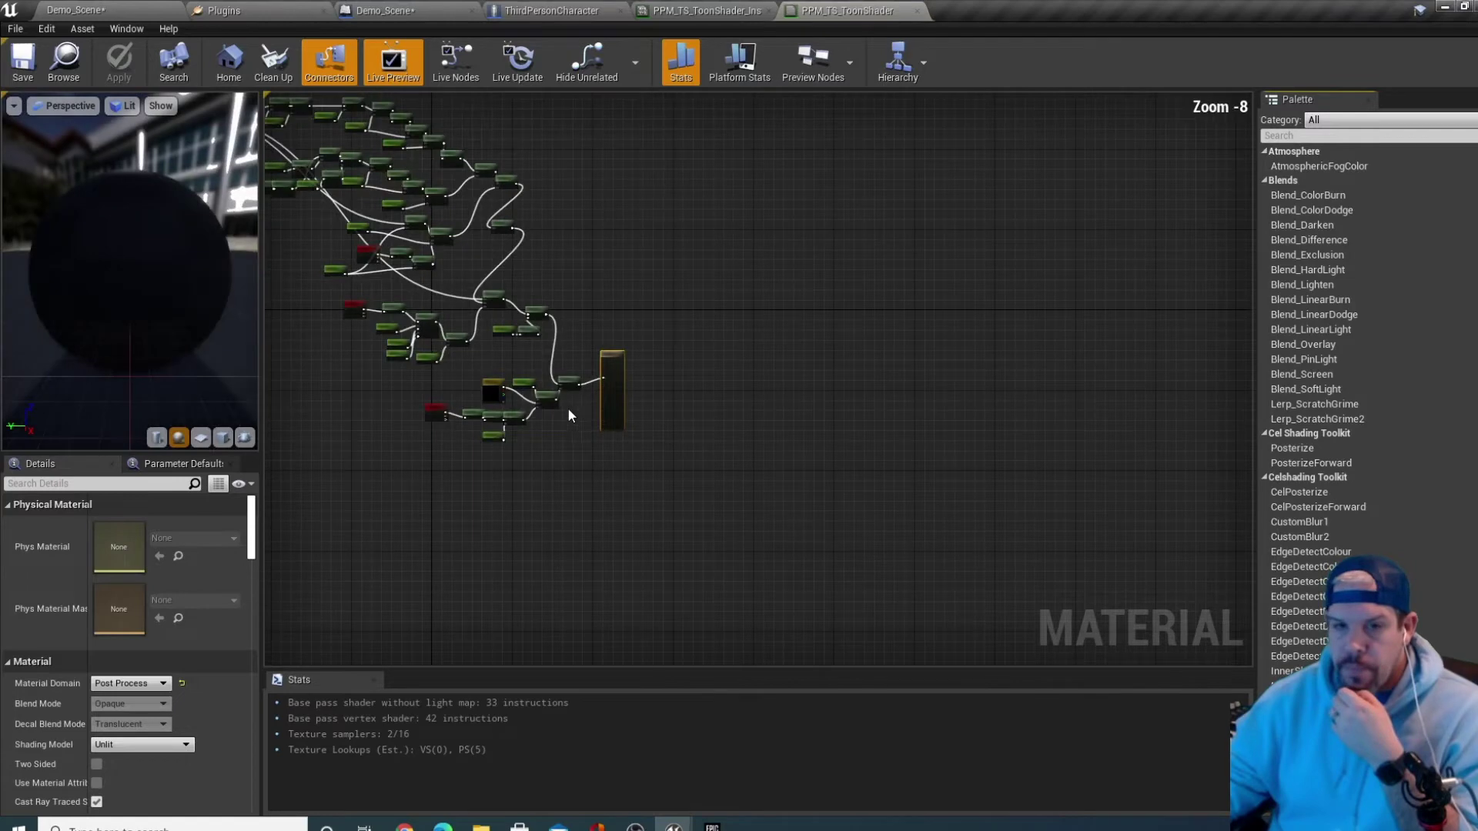
scroll(569, 451, up, 5)
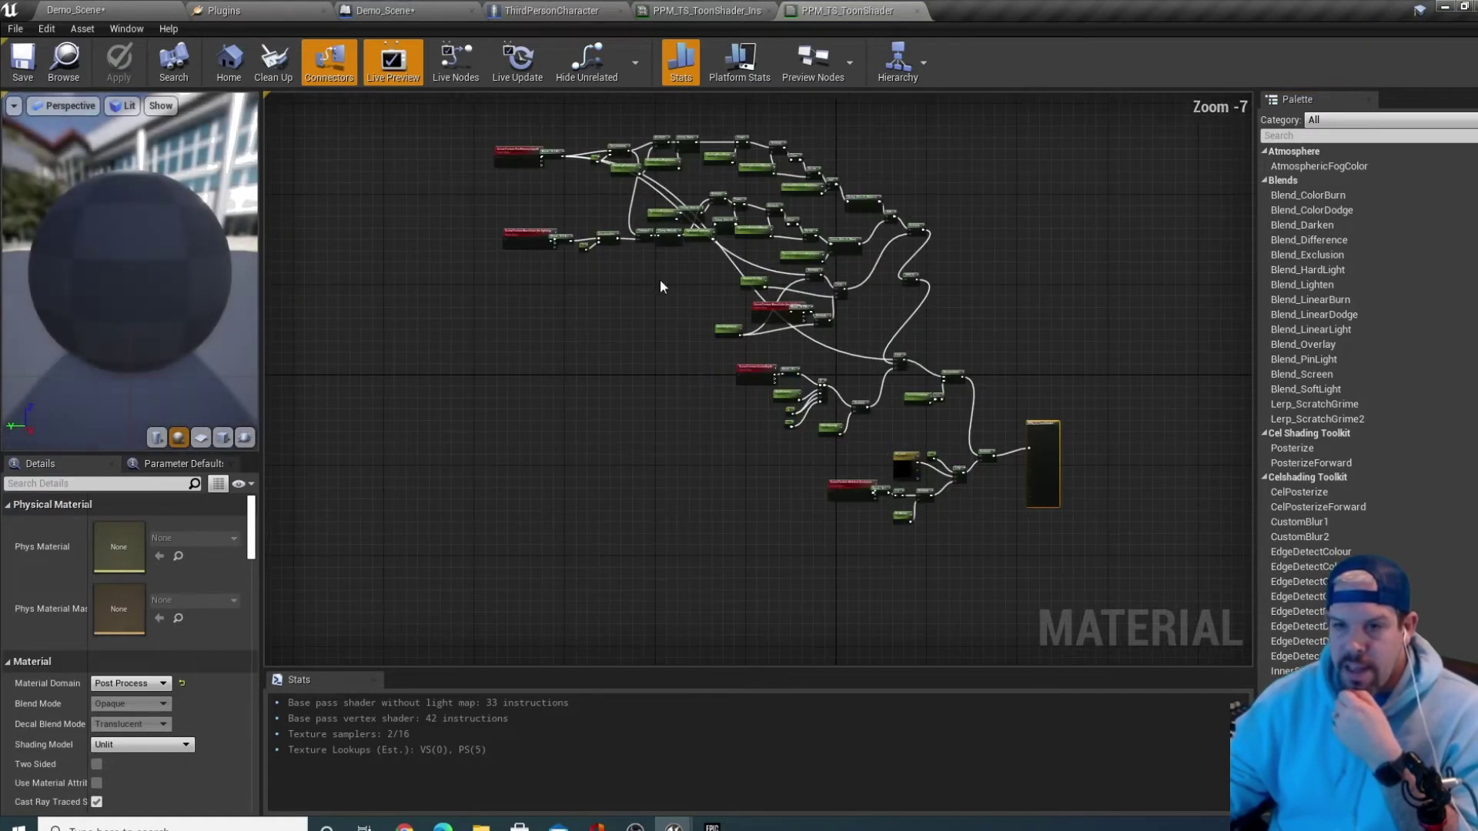
right_drag(1089, 254, 904, 244)
scroll(901, 248, up, 2)
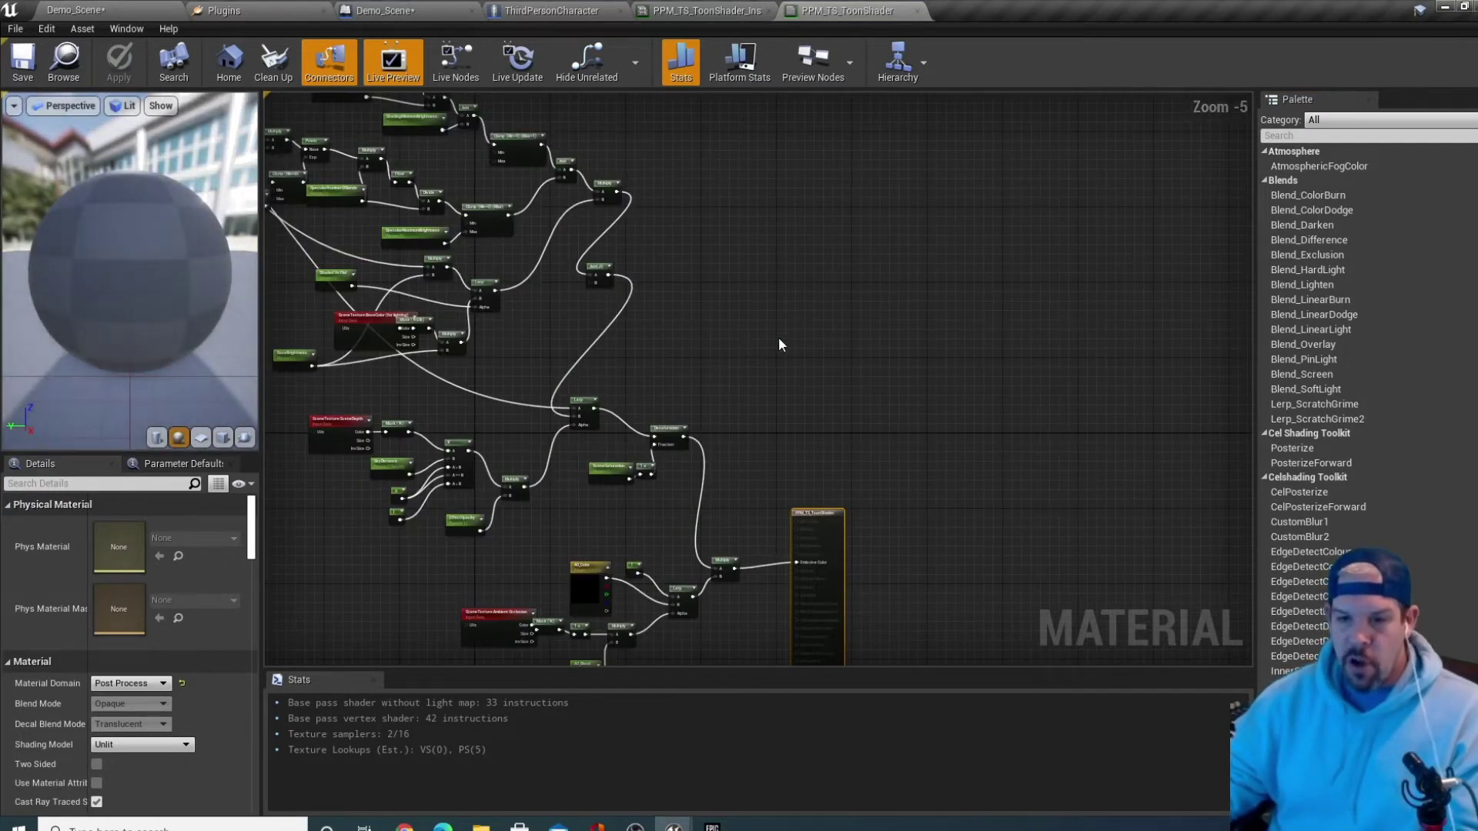
right_drag(780, 343, 1055, 145)
right_drag(1016, 571, 901, 409)
scroll(873, 442, up, 2)
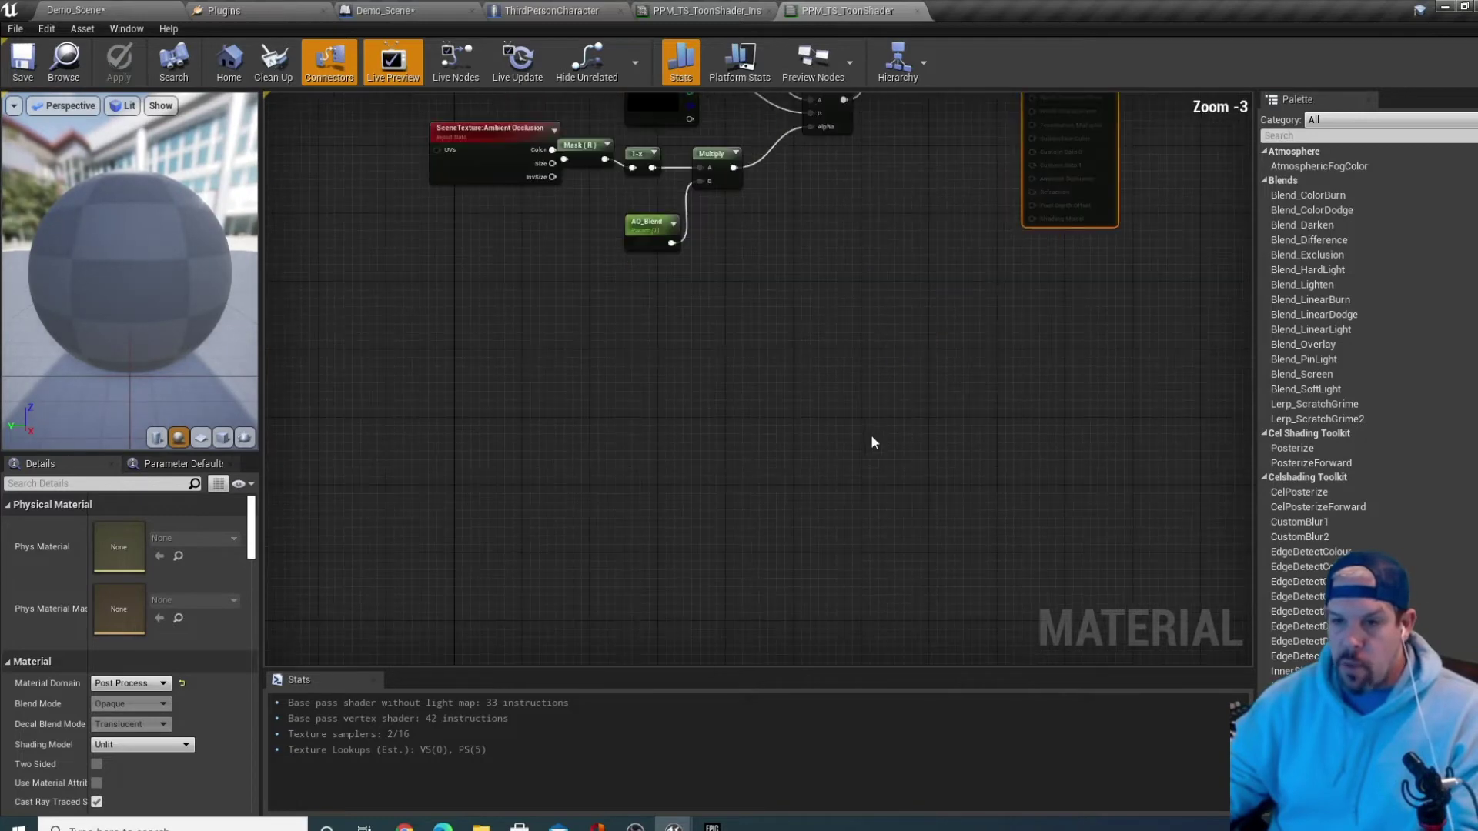
Add a SceneTexture node to the empty graph area below the ambient occlusion nodes
right_drag(914, 239, 797, 457)
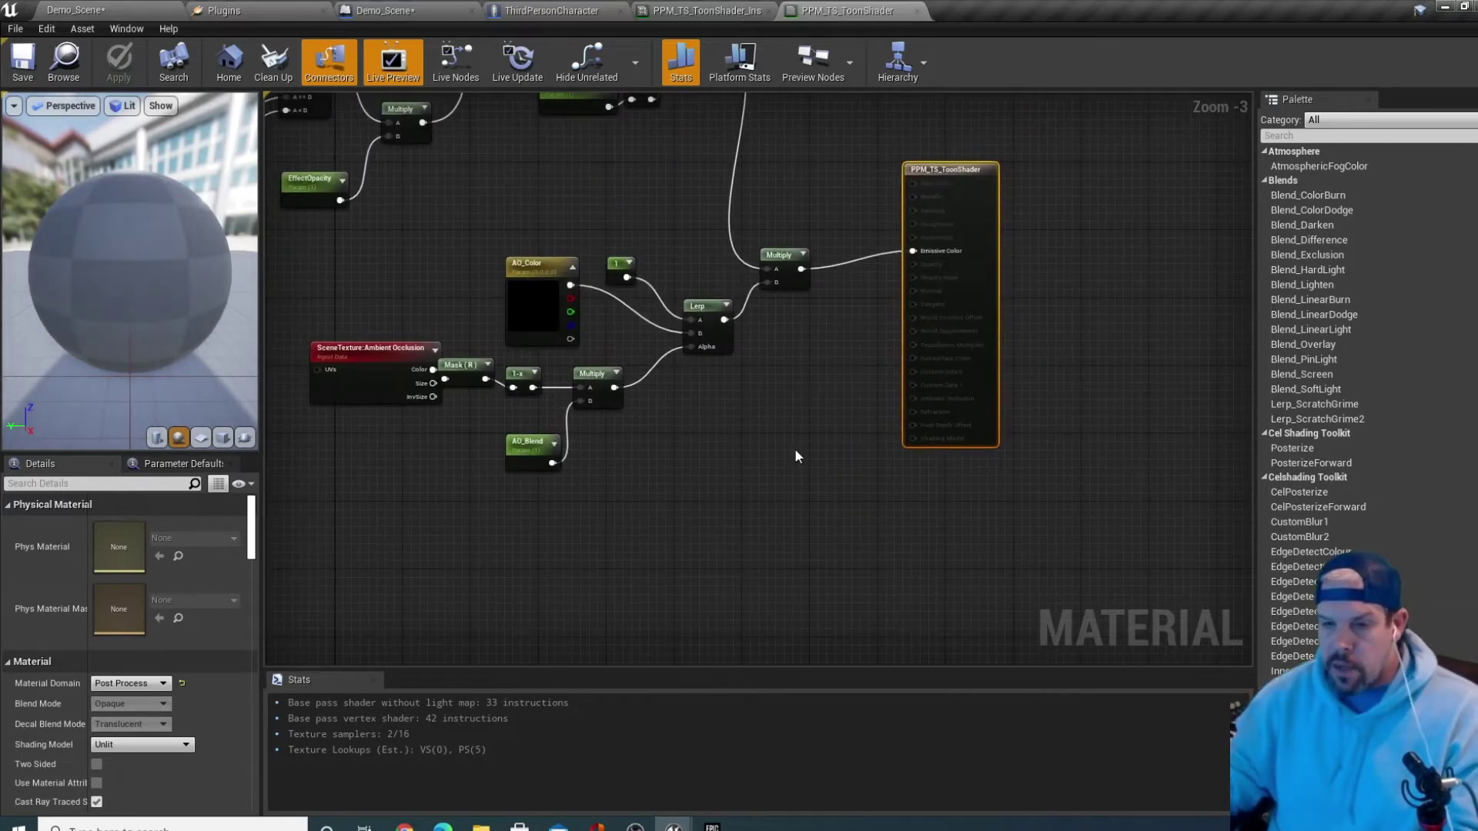
scroll(762, 470, up, 1)
right_drag(706, 518, 848, 451)
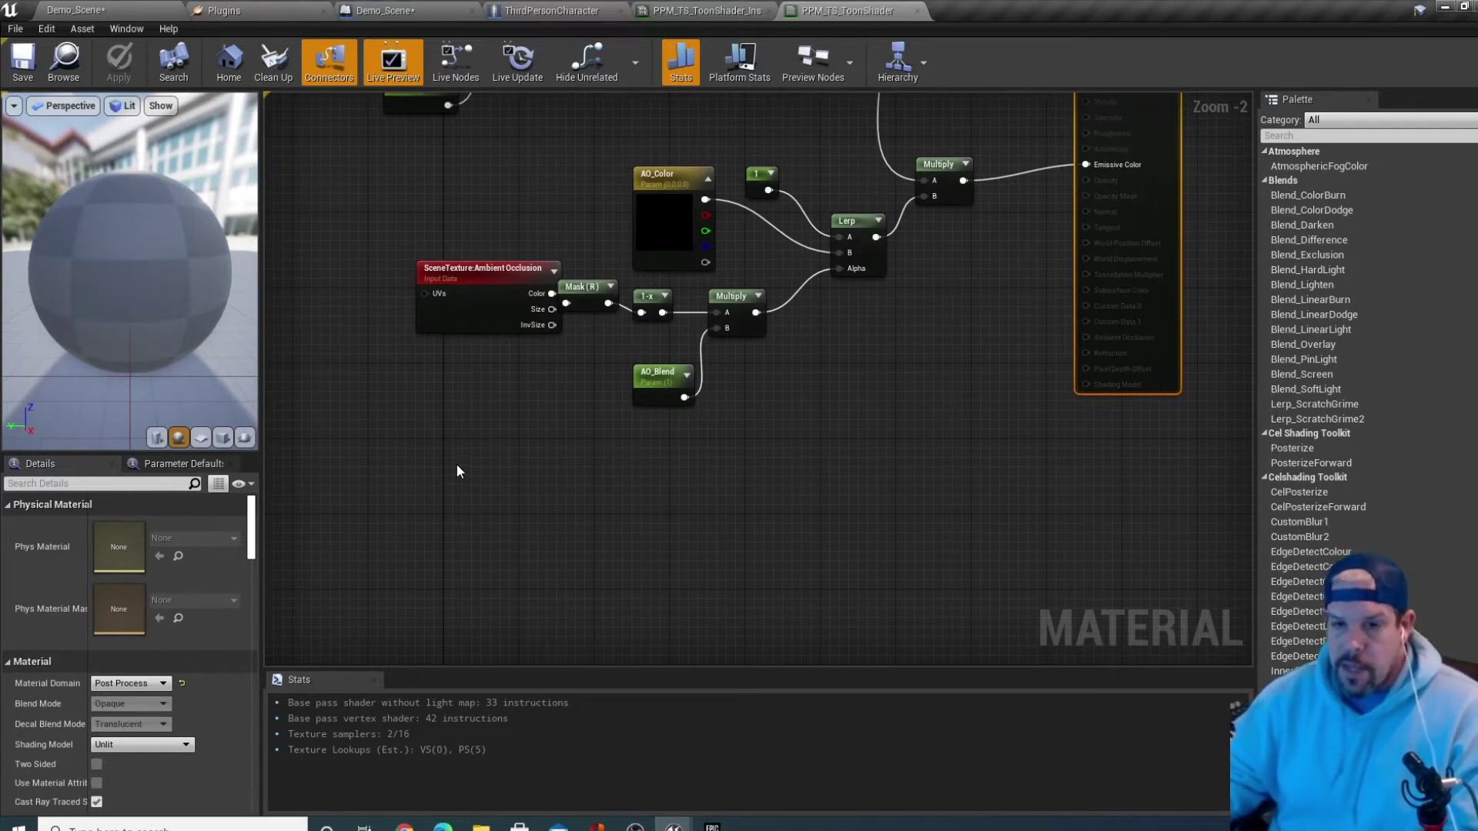
right_click(429, 451)
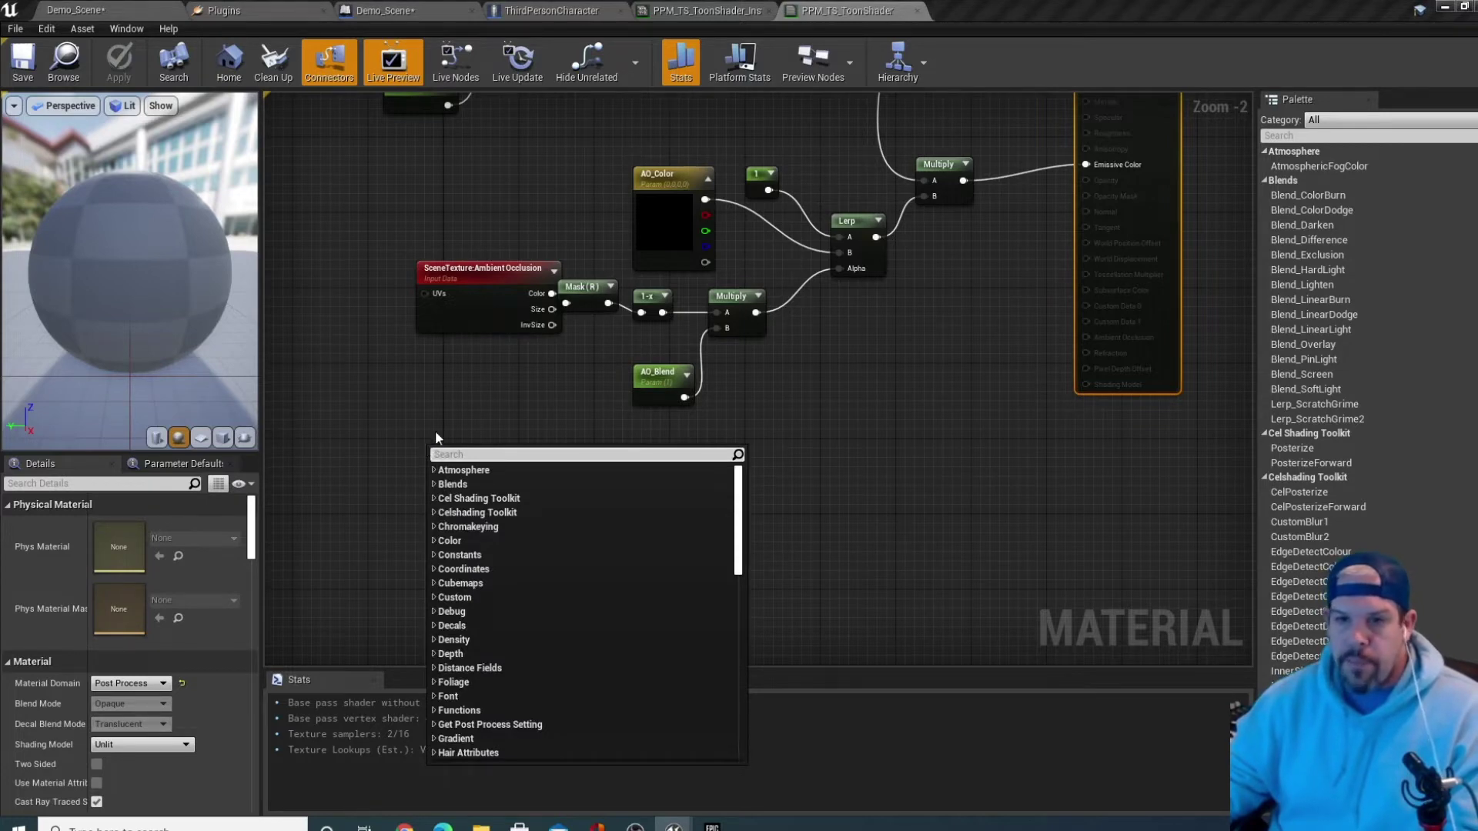
scroll(375, 234, down, 1)
scroll(442, 176, down, 4)
right_drag(441, 176, 582, 343)
scroll(732, 471, up, 4)
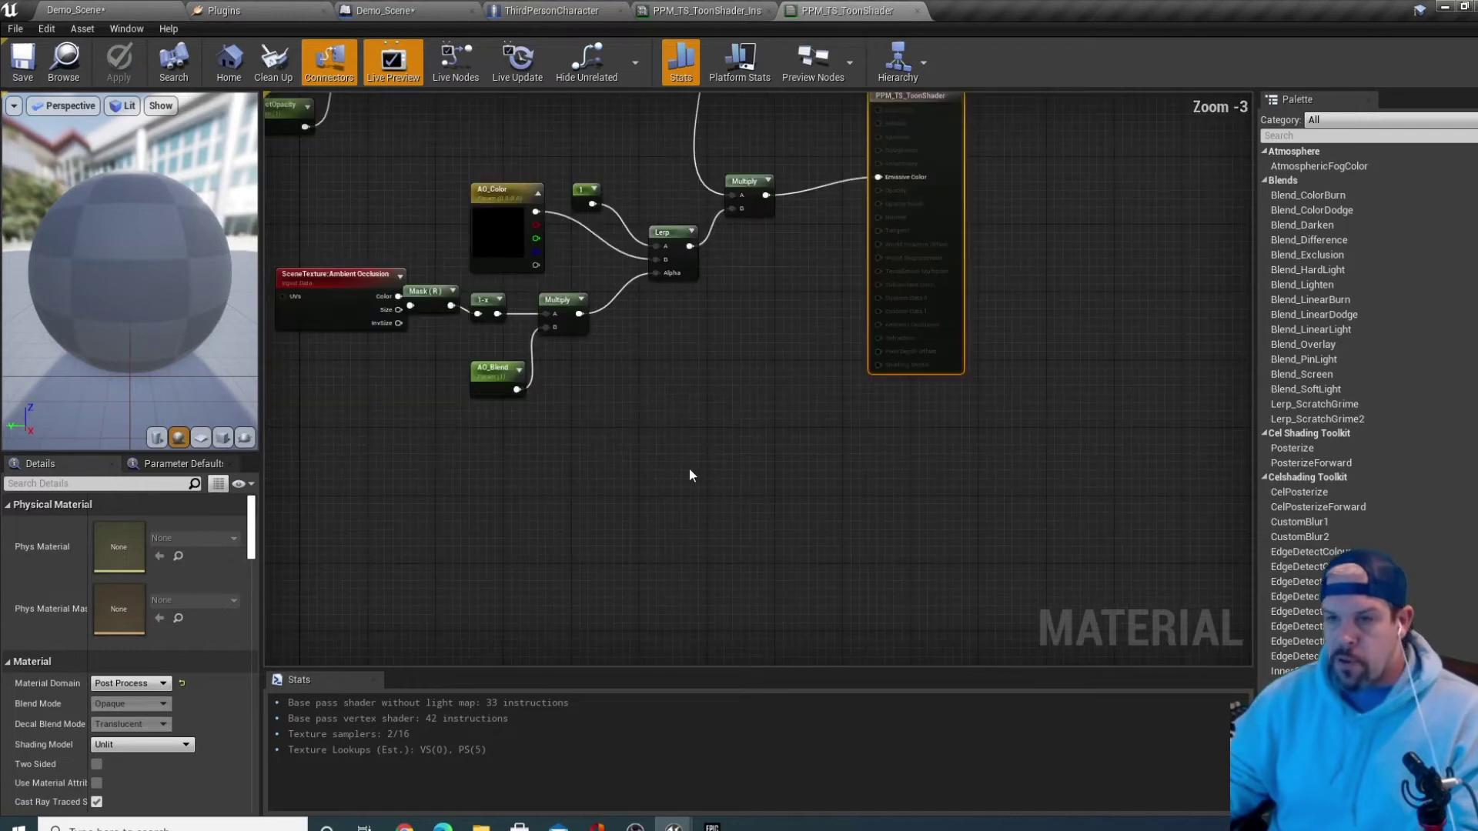
right_drag(819, 589, 1033, 482)
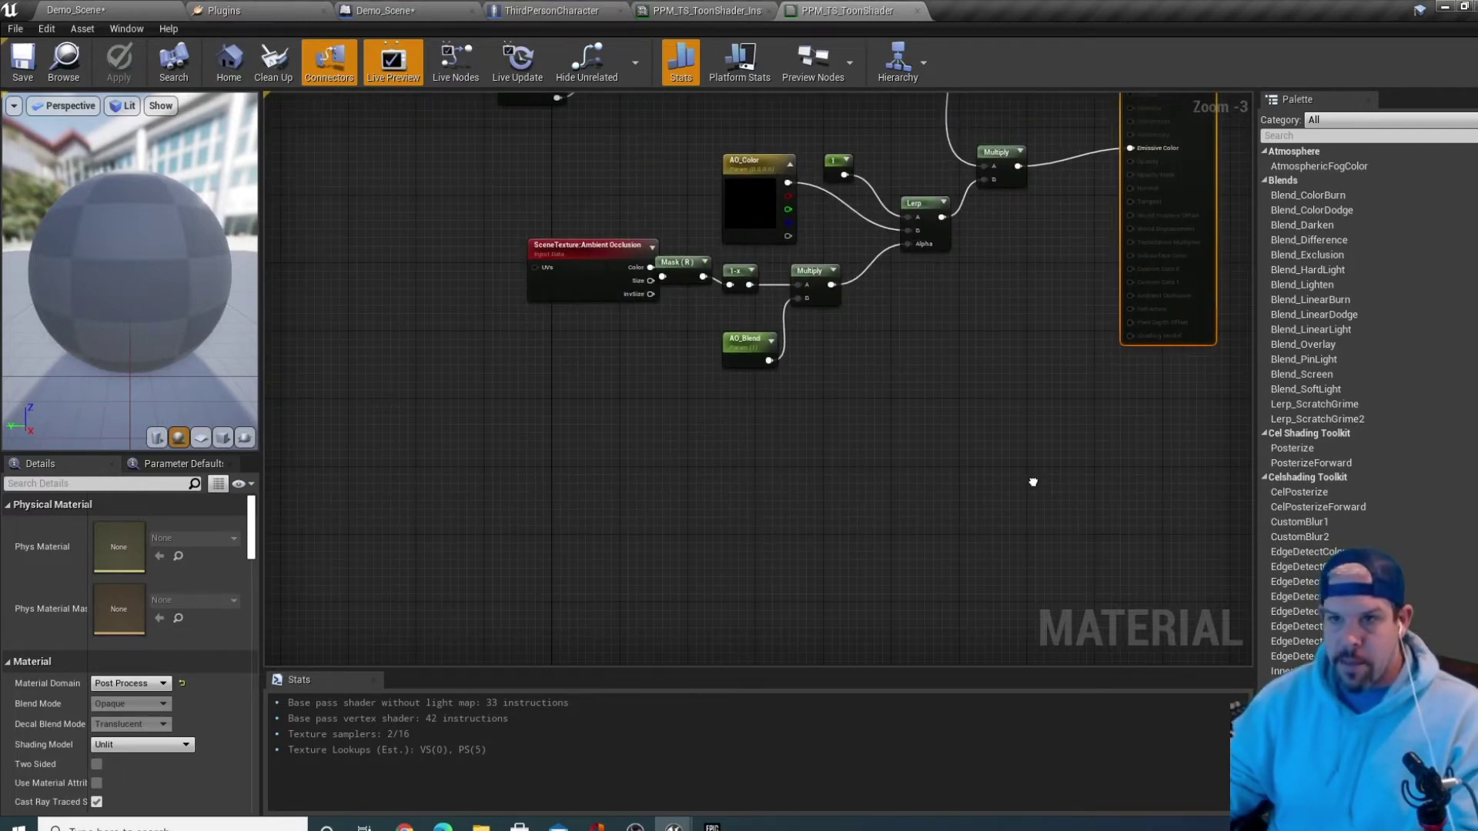
right_drag(686, 495, 625, 503)
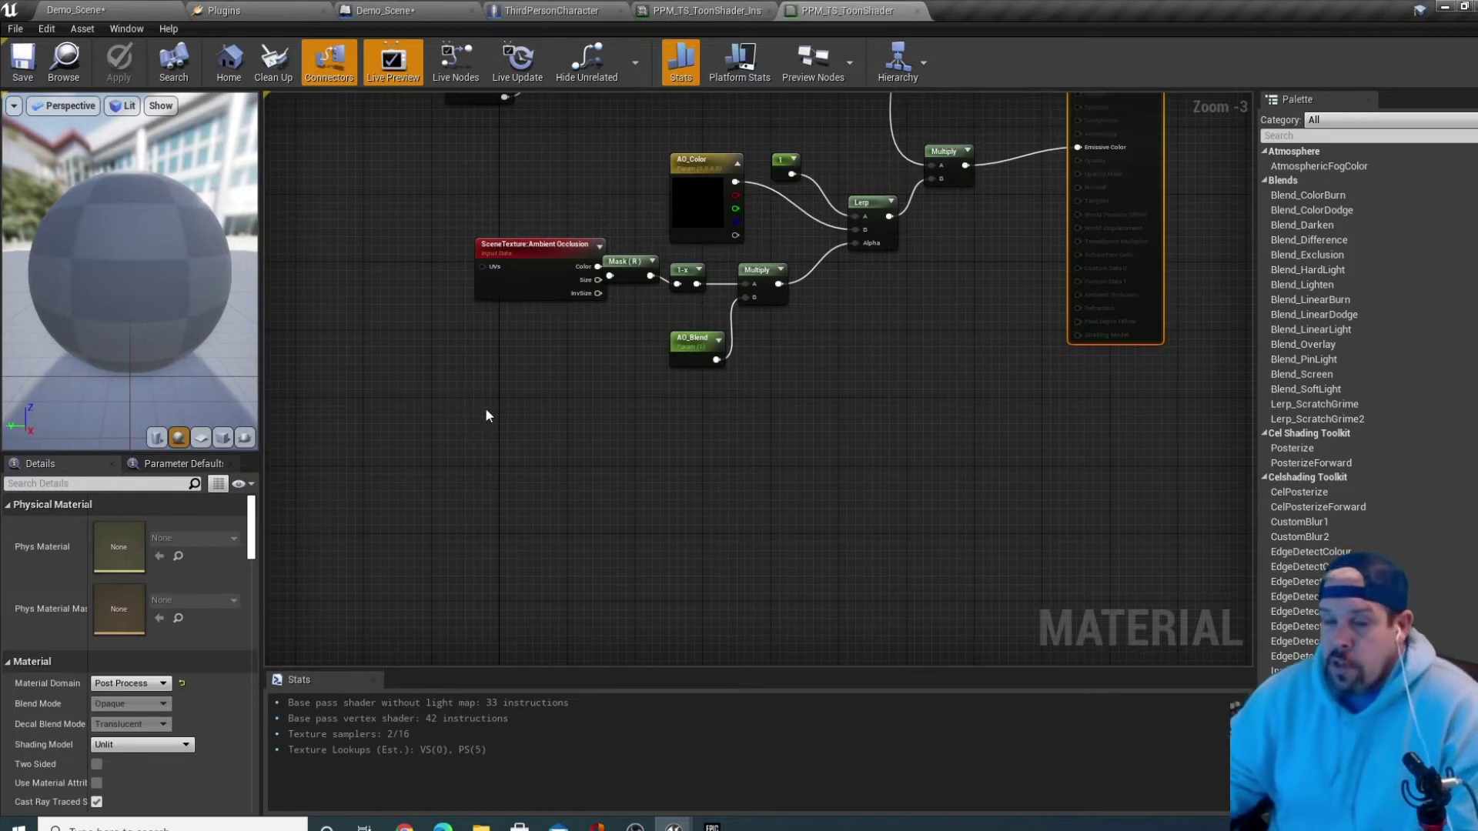
right_click(513, 414)
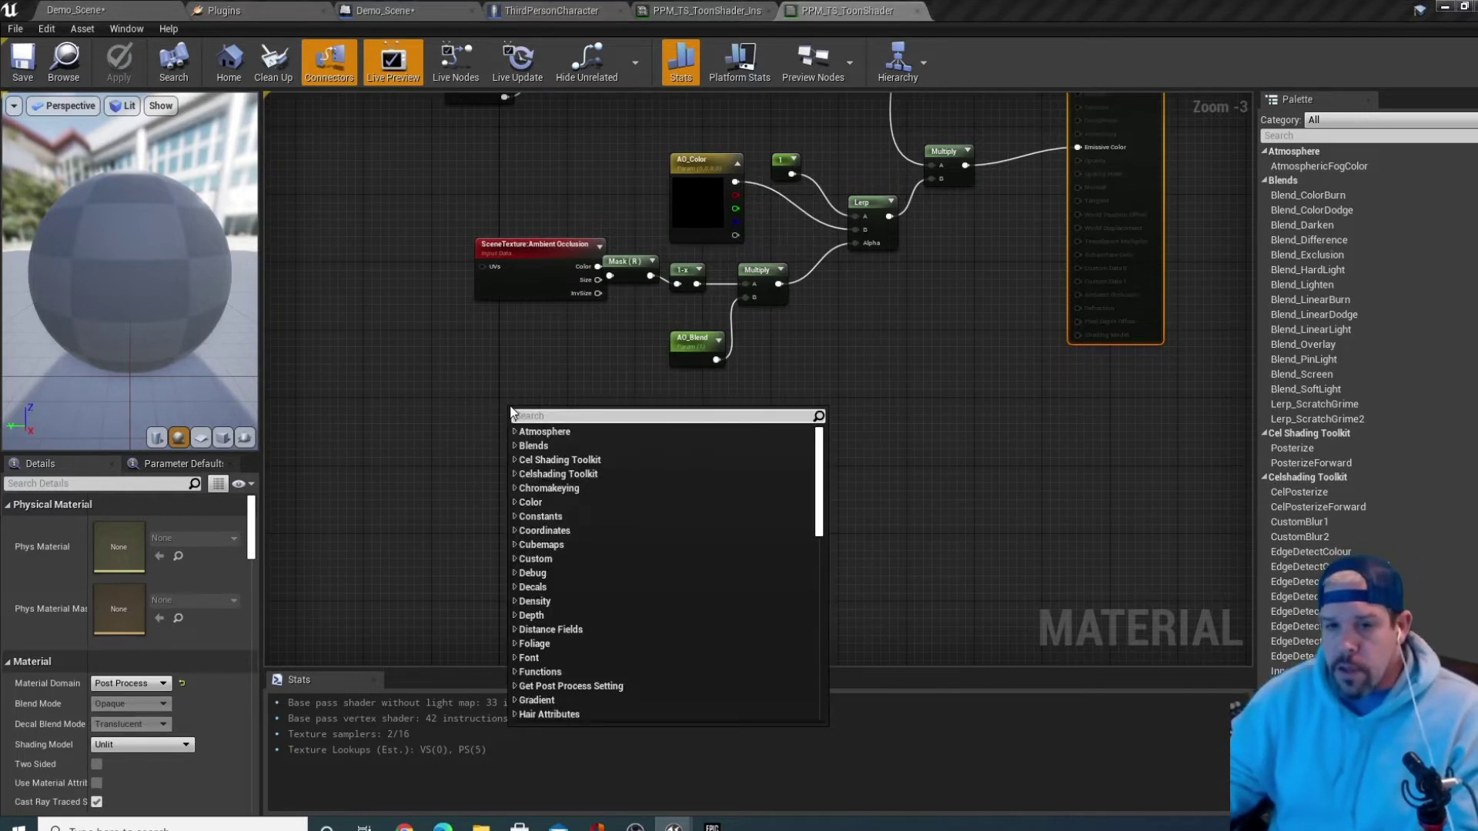
text(scenetext)
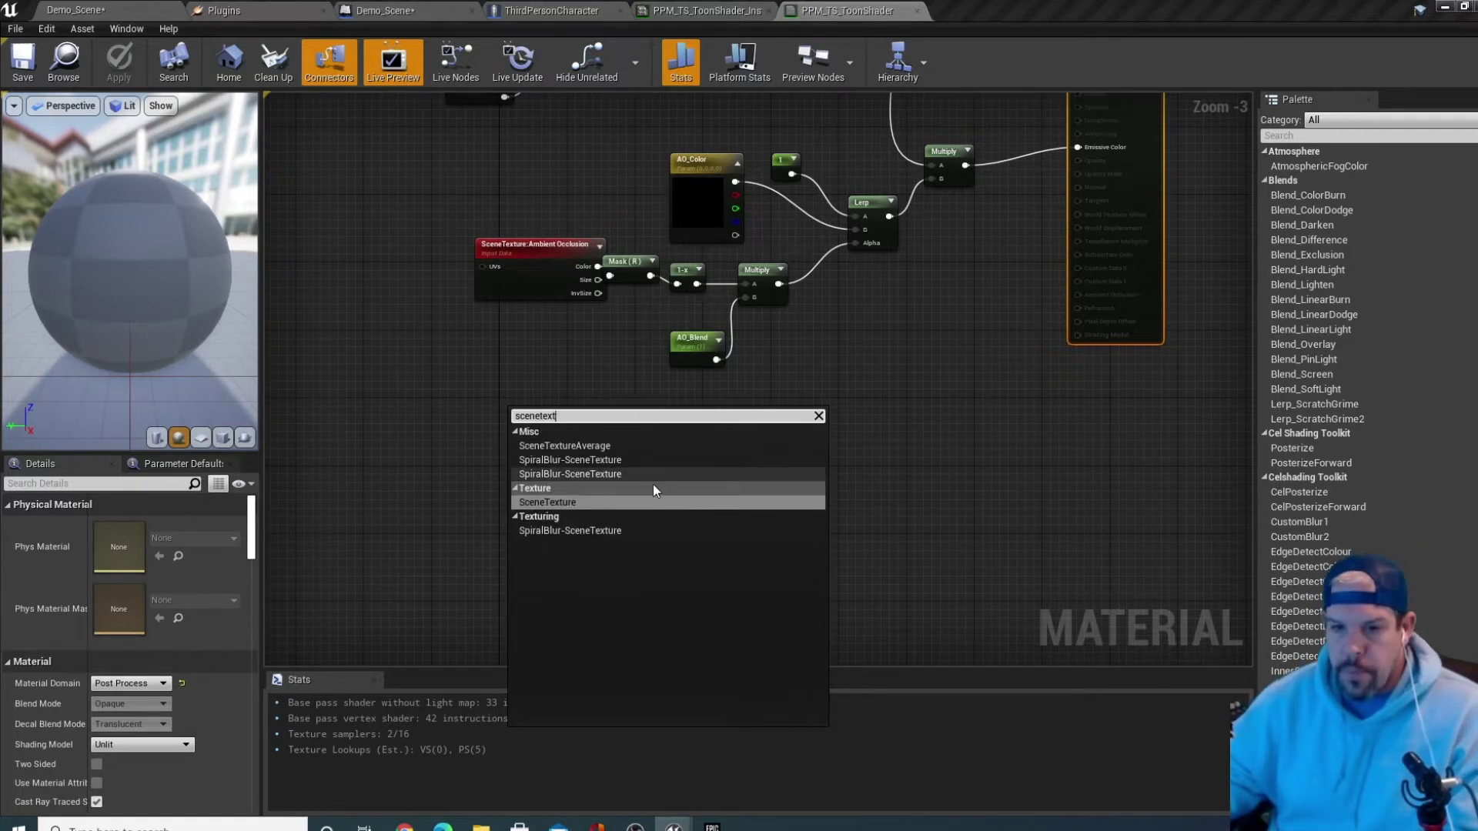
click(566, 505)
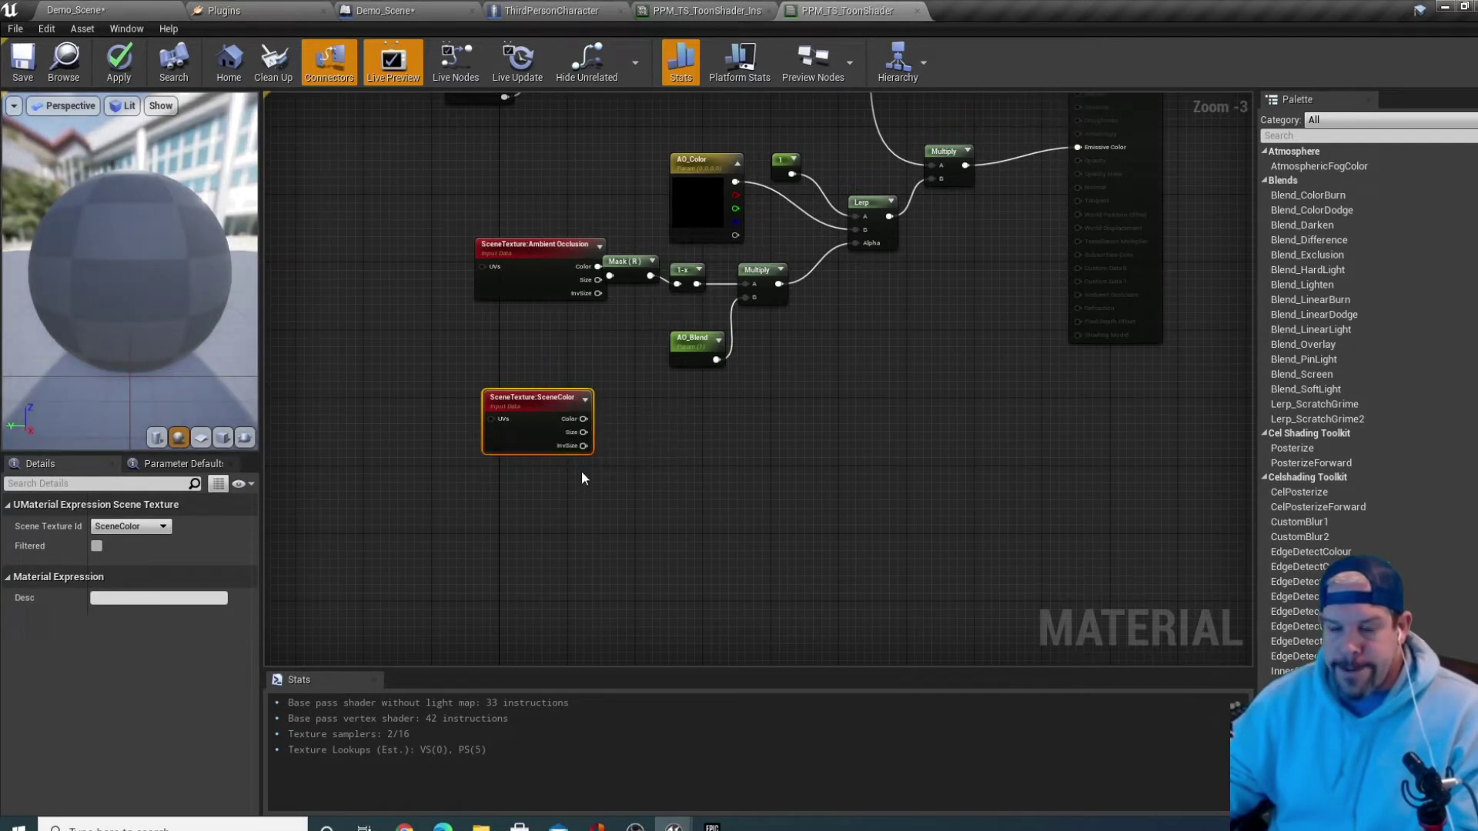
Connect a ComponentMask node to the new SceneTexture's Color output and limit the mask to the R channel
drag(583, 420, 644, 414)
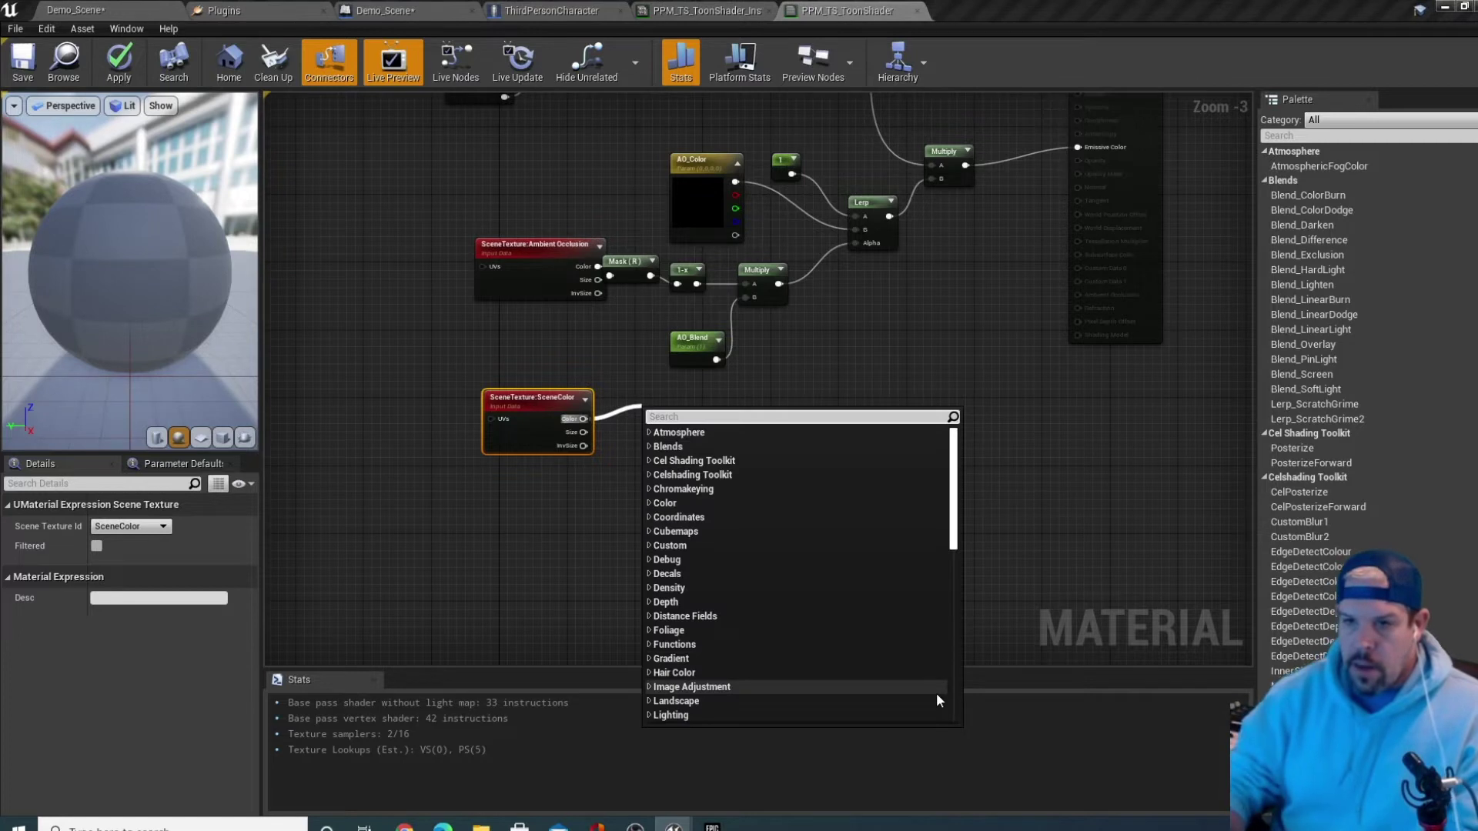
text(mask comp)
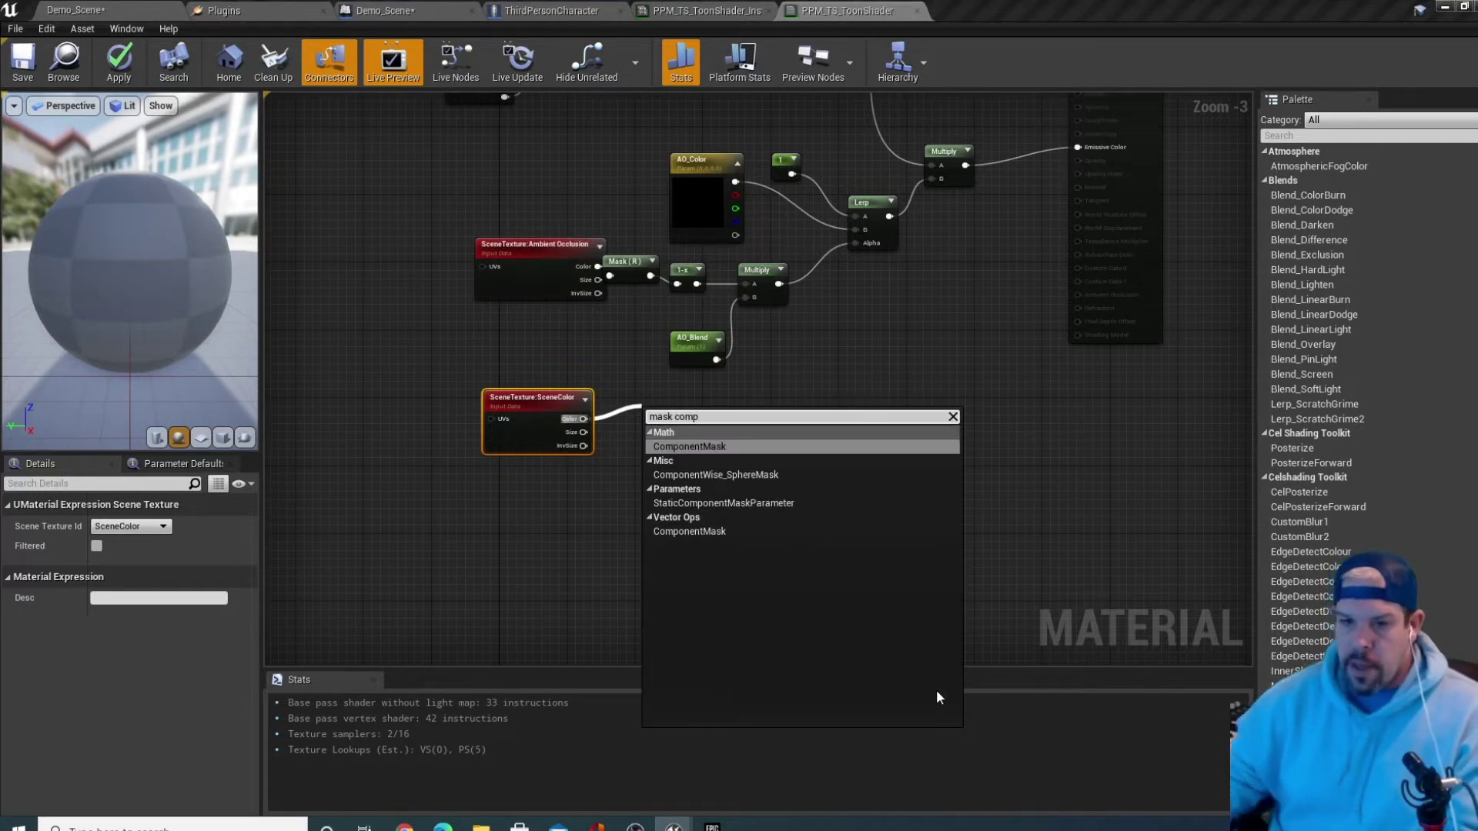
click(690, 448)
drag(668, 428, 663, 420)
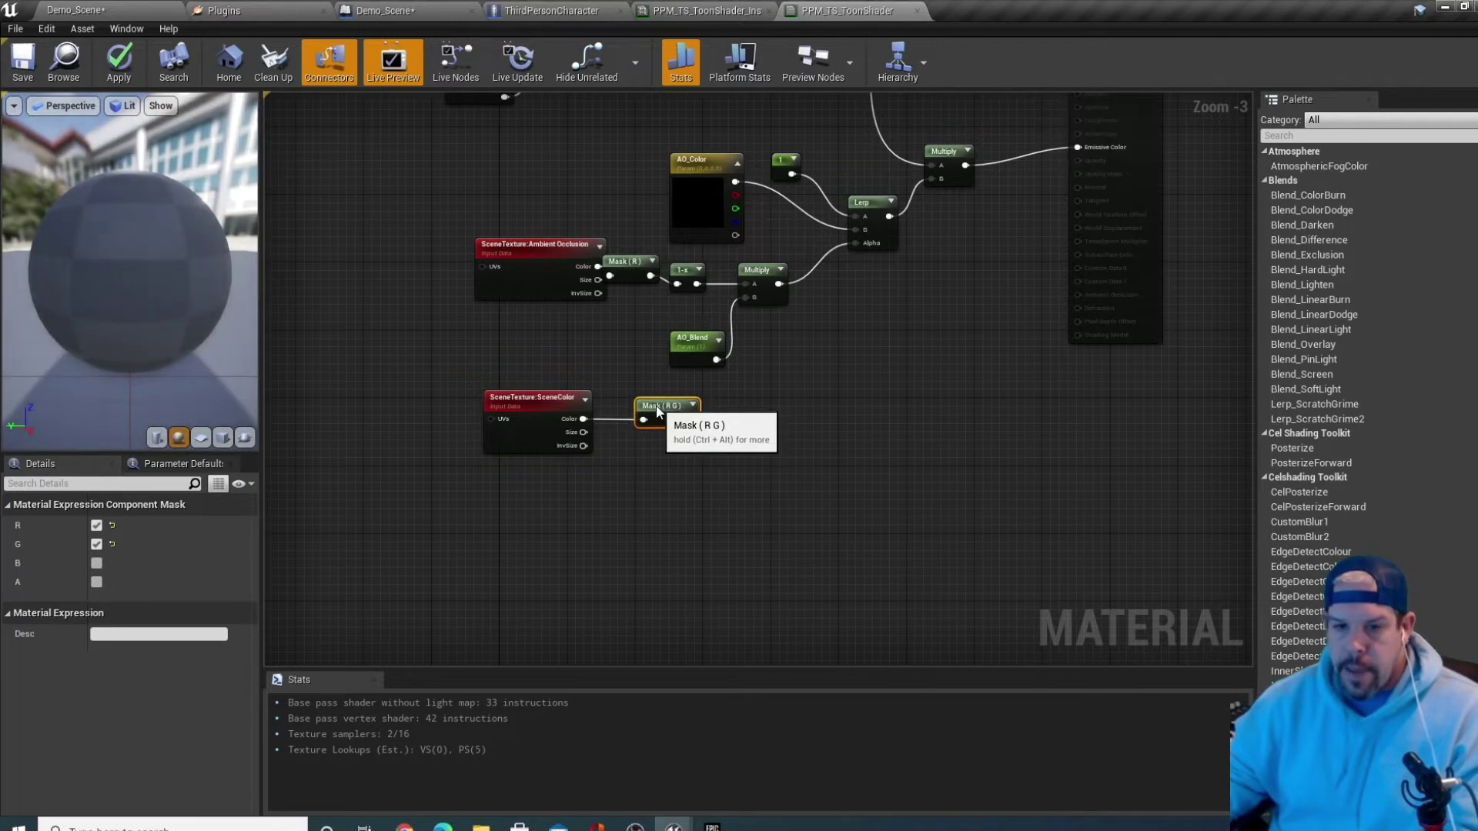
click(96, 545)
click(567, 534)
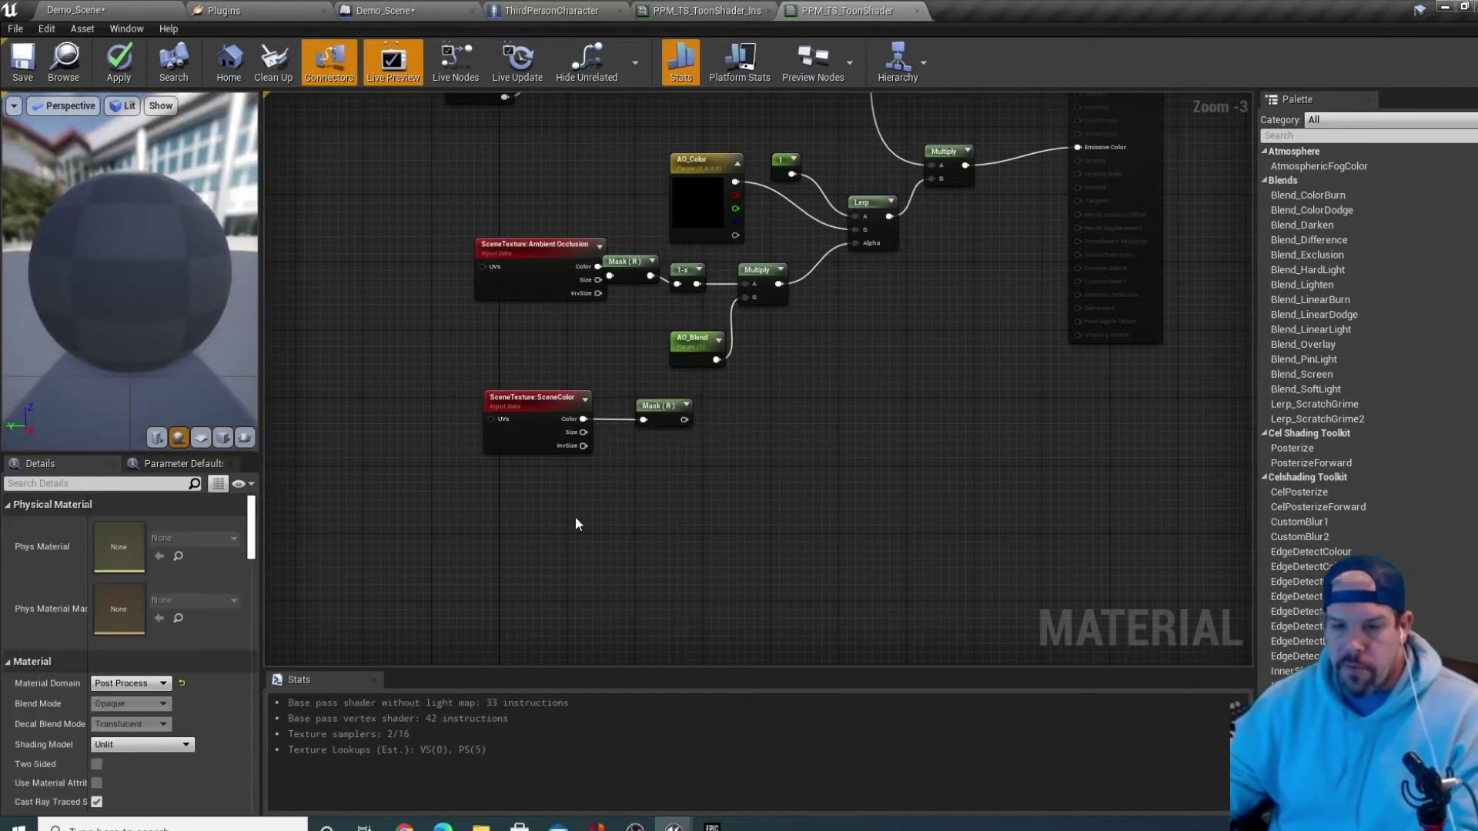
Add an If node fed by the new R mask on its A input, and align it with the mask
drag(684, 420, 753, 419)
text(if)
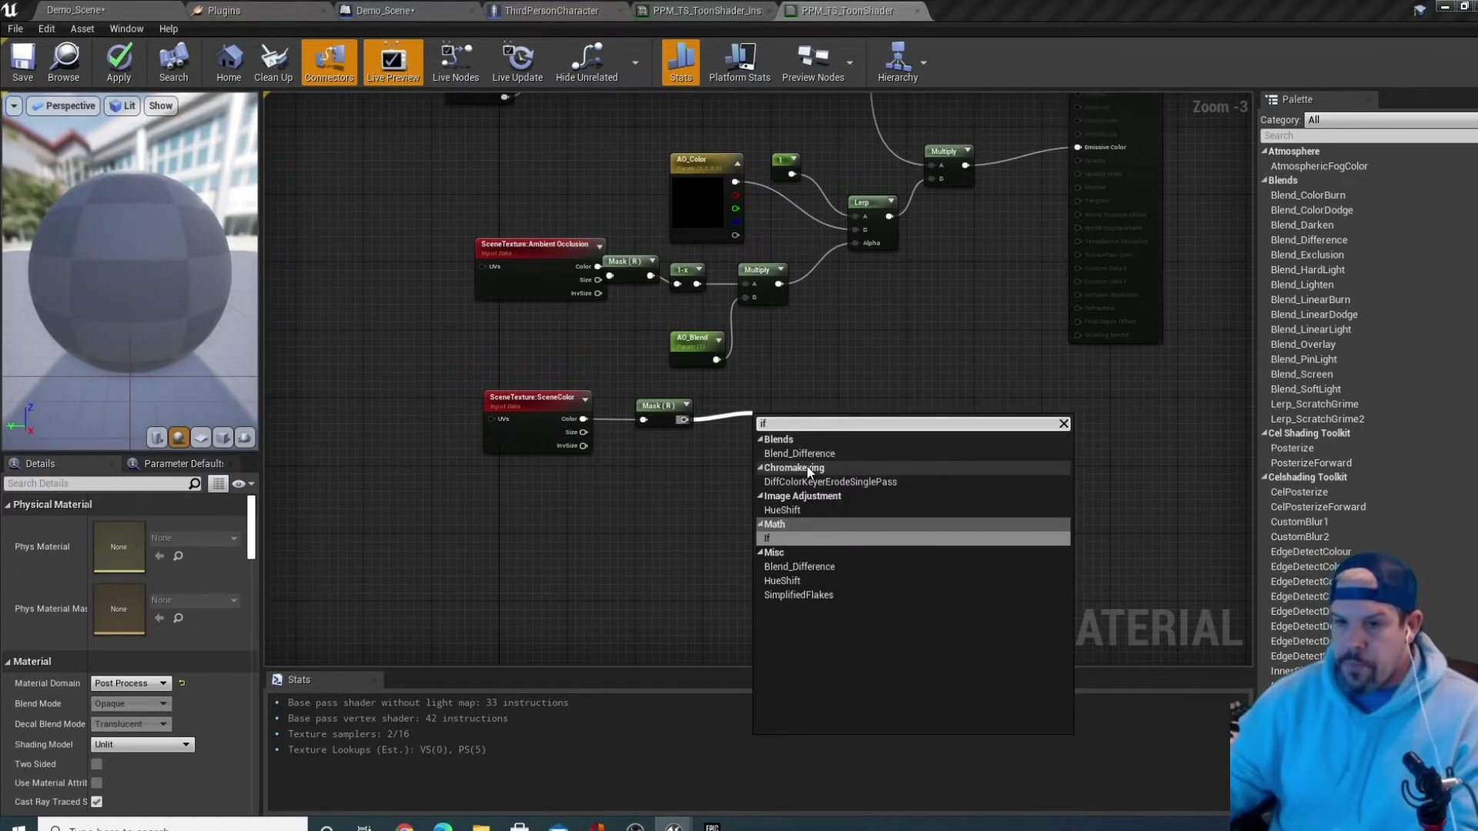
click(777, 538)
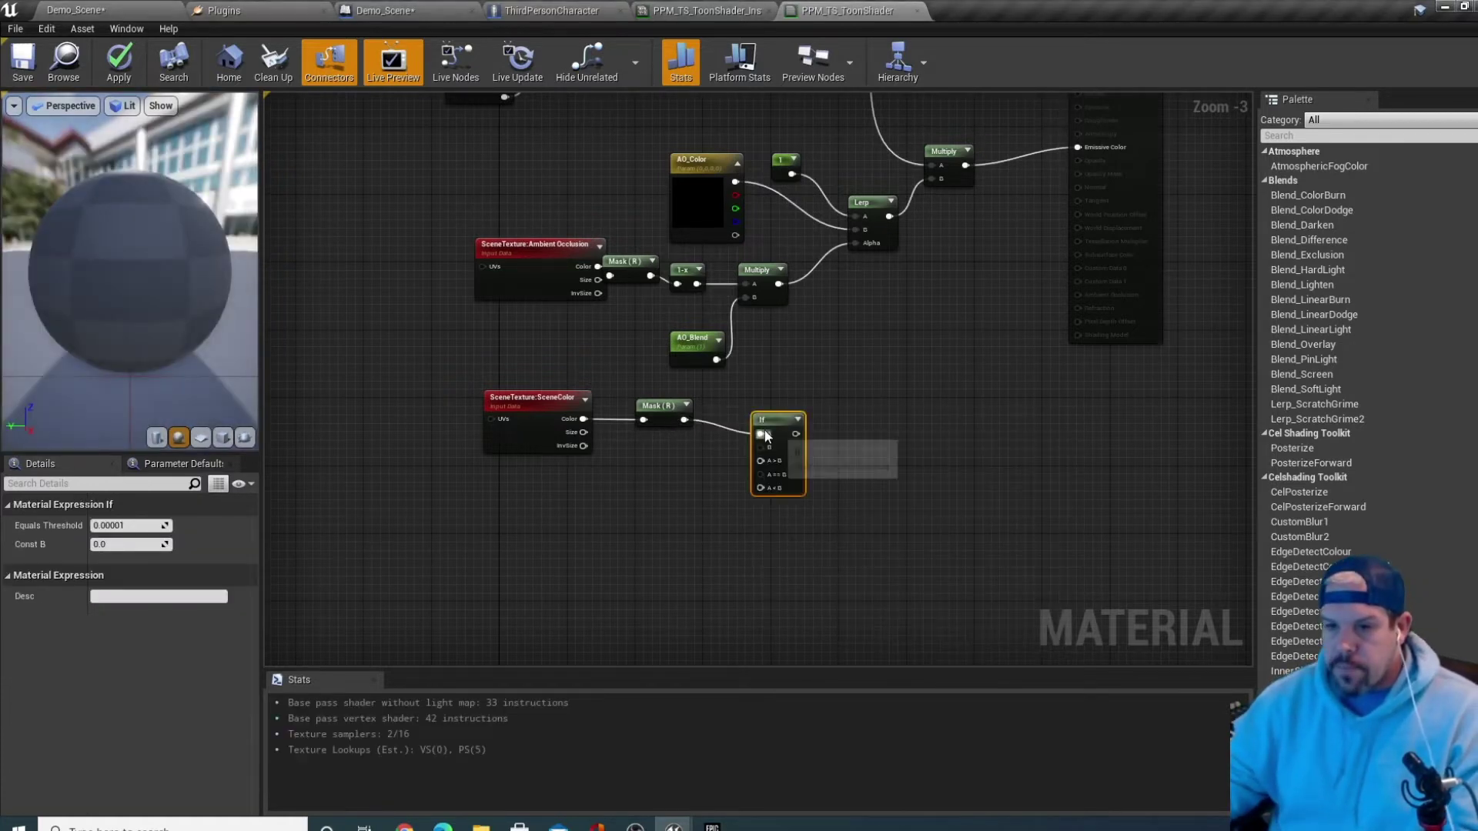
drag(785, 411, 776, 411)
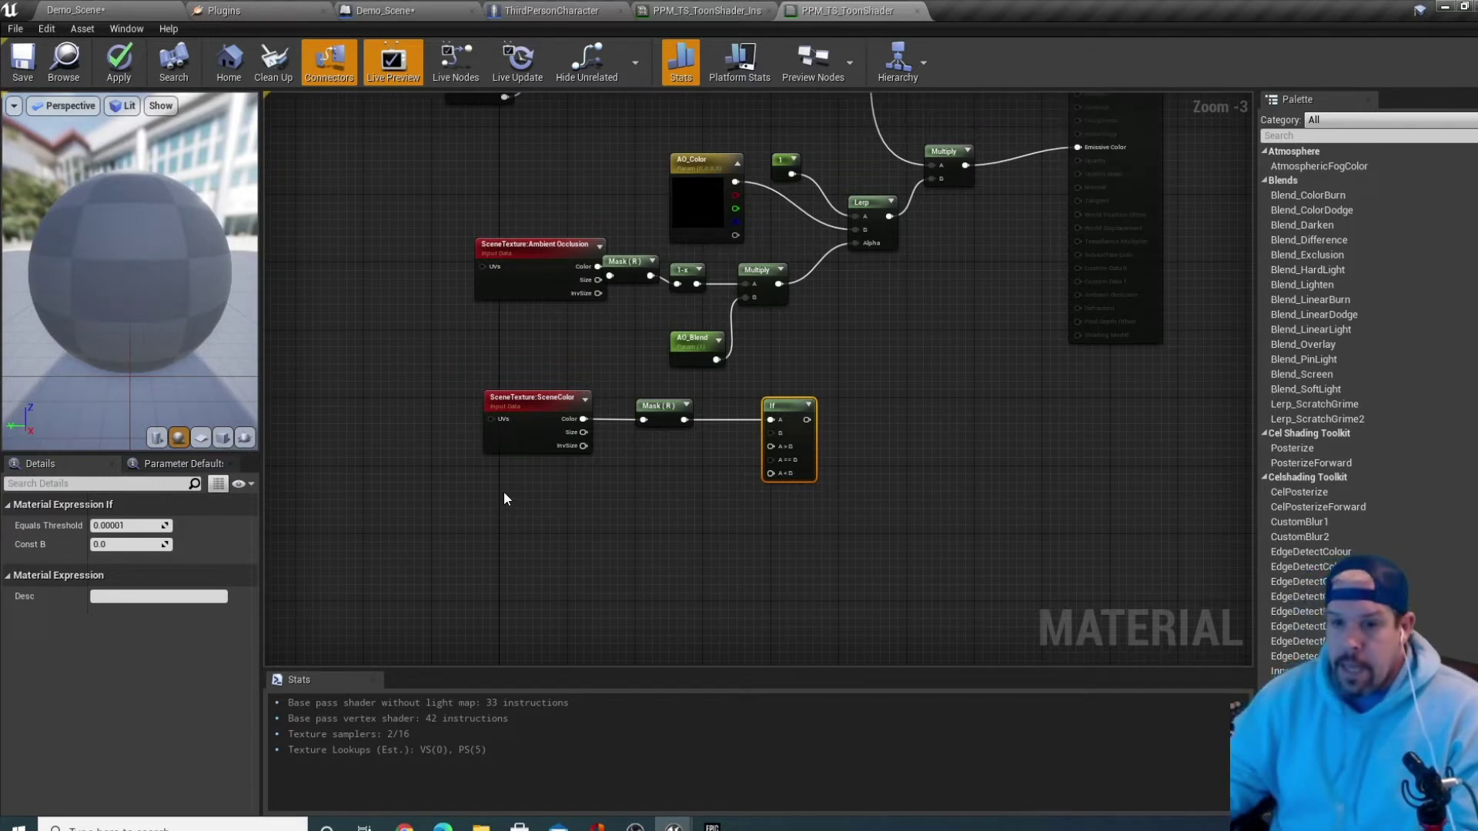
Add a Constant node connected to the If node's B input and place it below the R mask
drag(771, 446, 705, 466)
text(const)
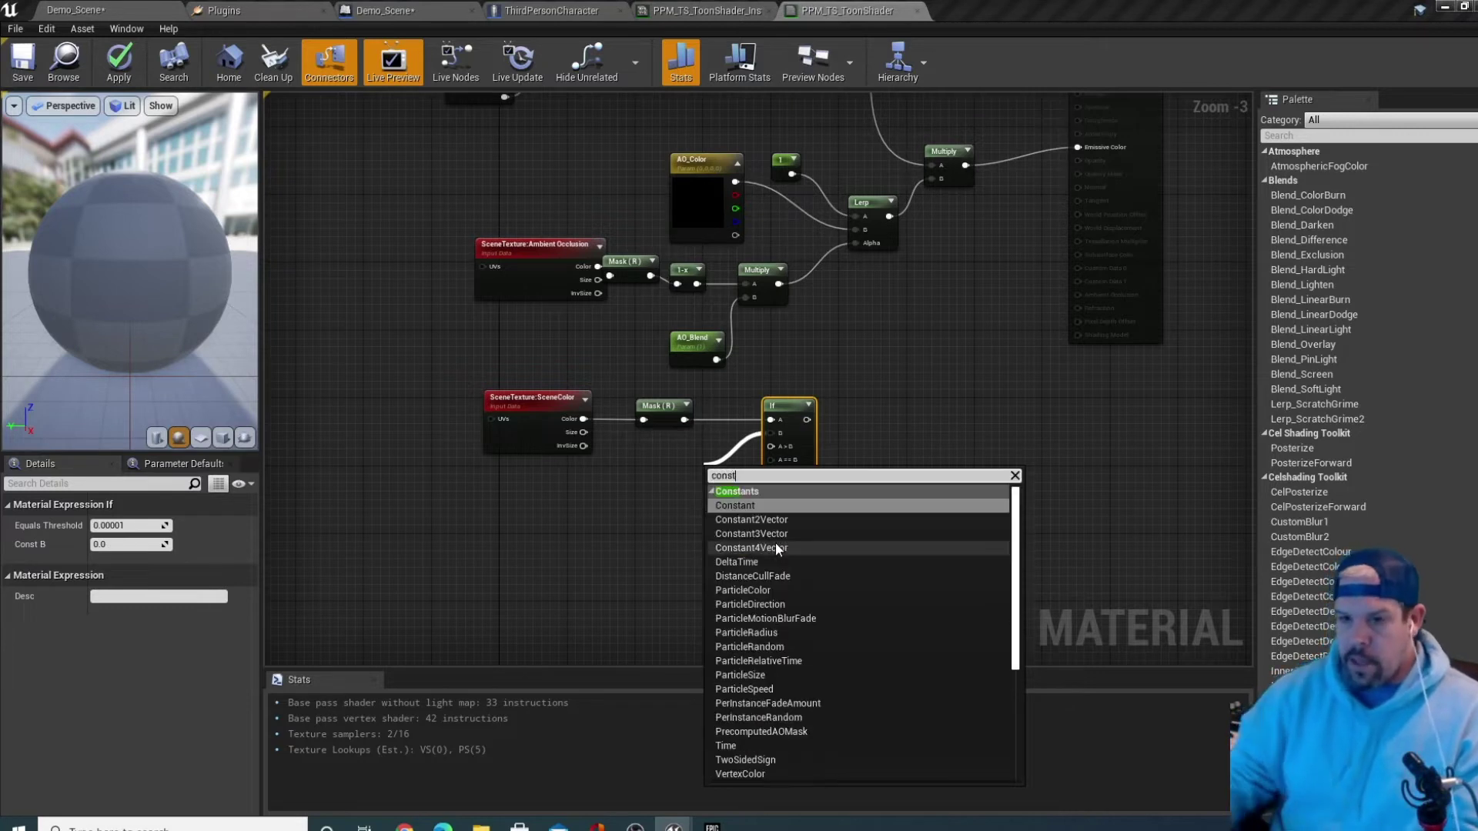
click(756, 507)
drag(715, 482, 656, 467)
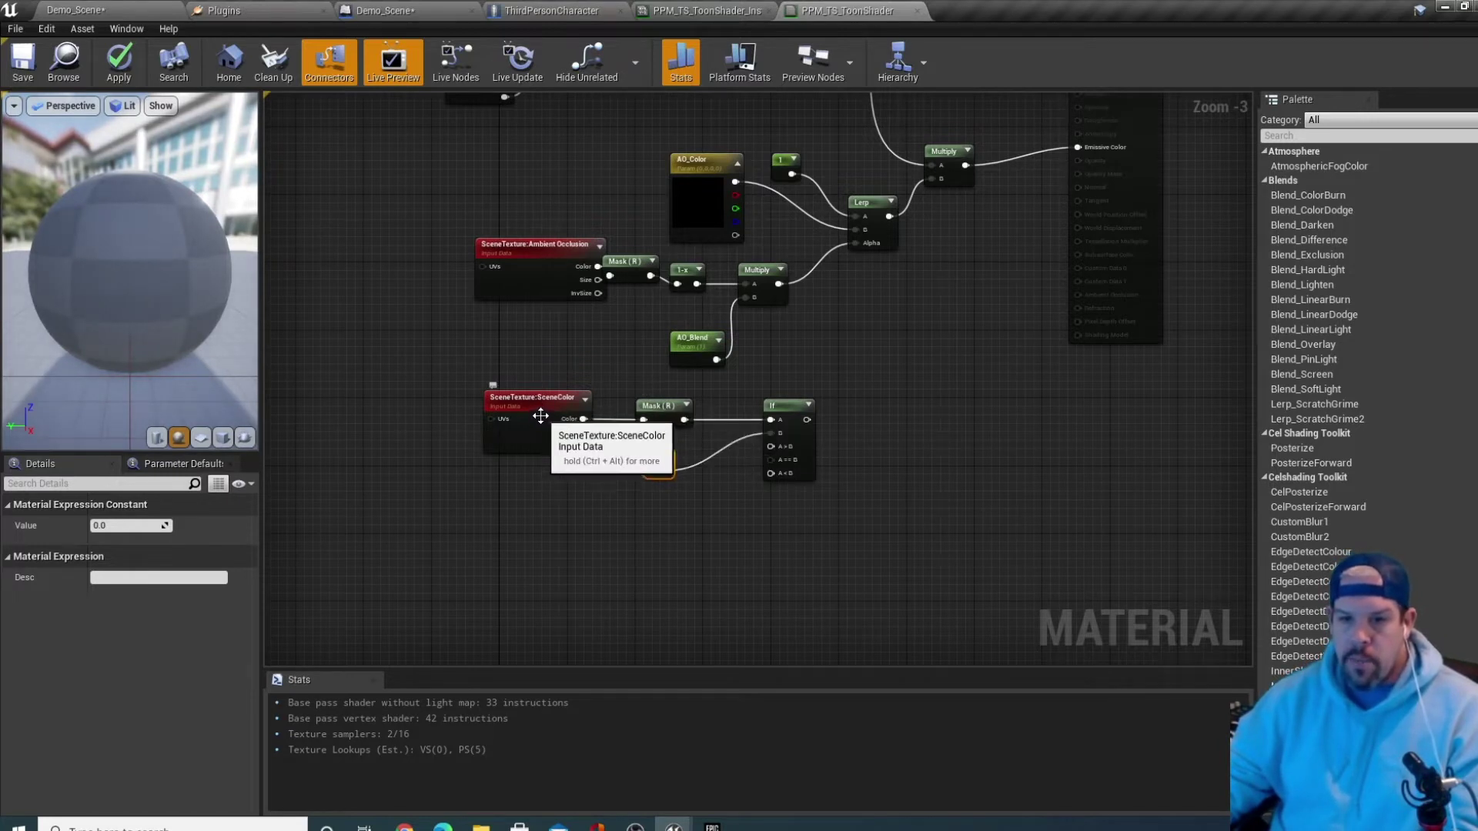
Set the new SceneTexture node's Scene Texture Id to CustomStencil
click(557, 432)
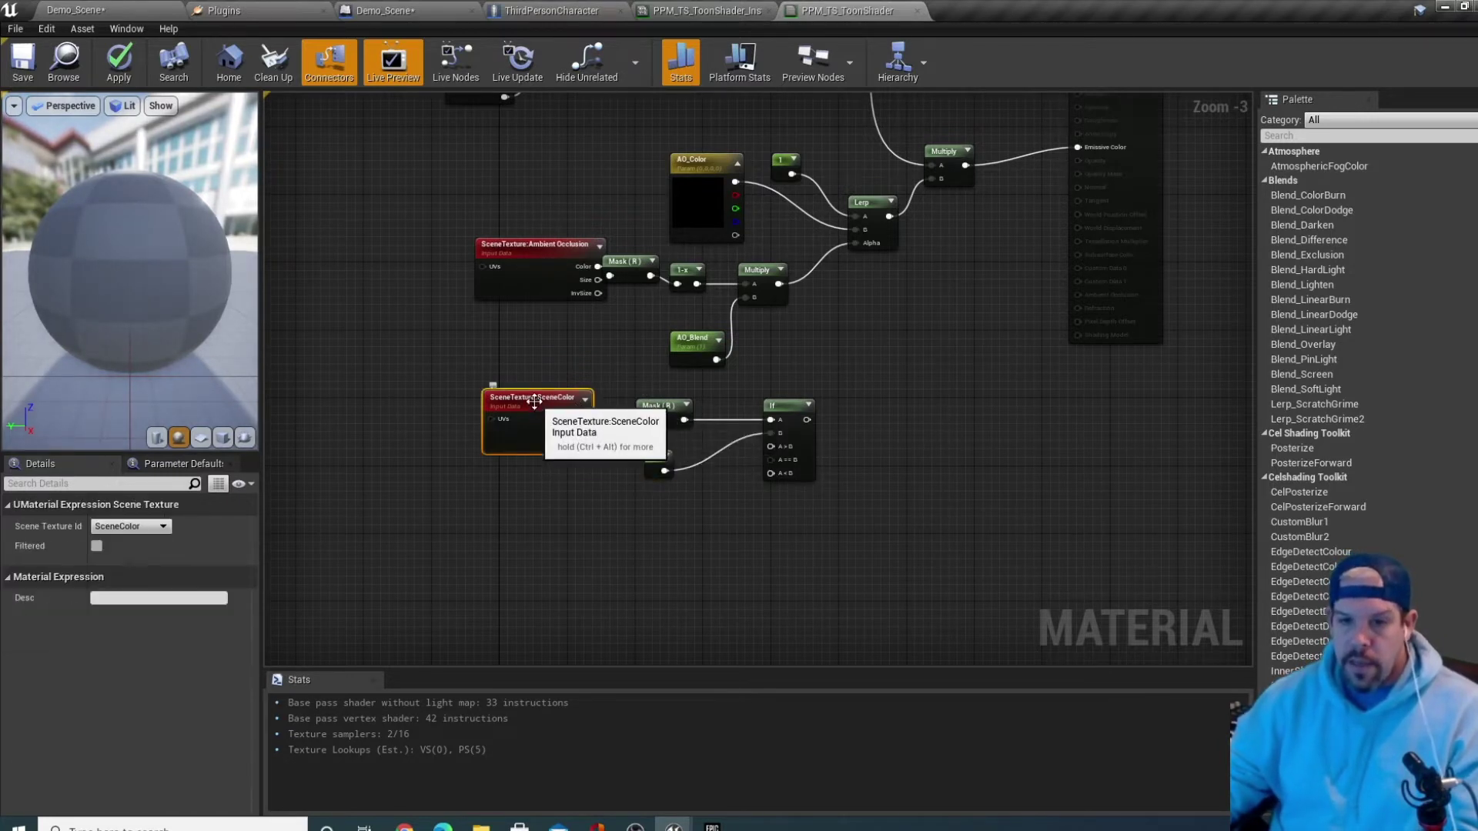
click(140, 529)
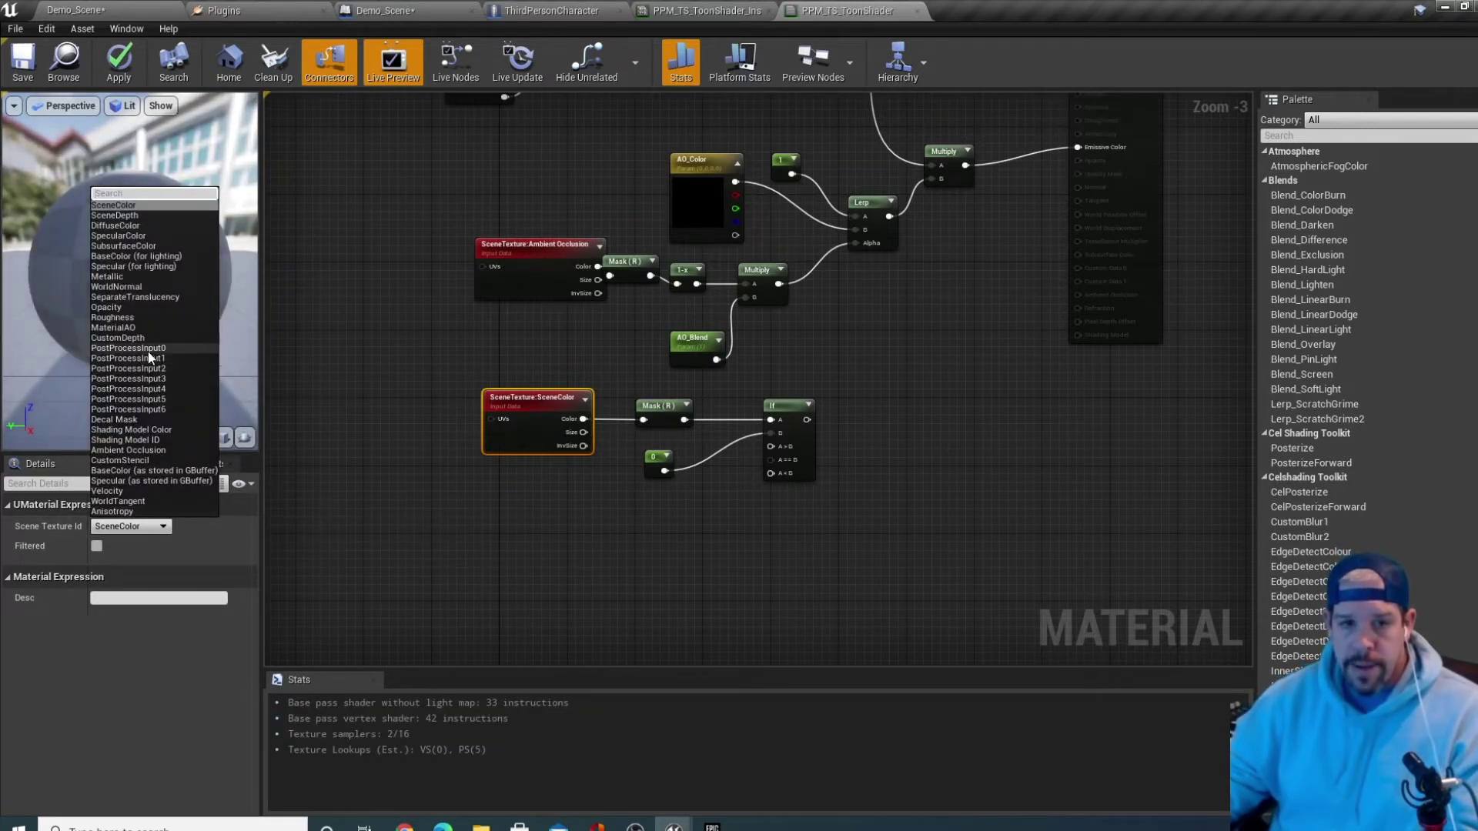
click(136, 462)
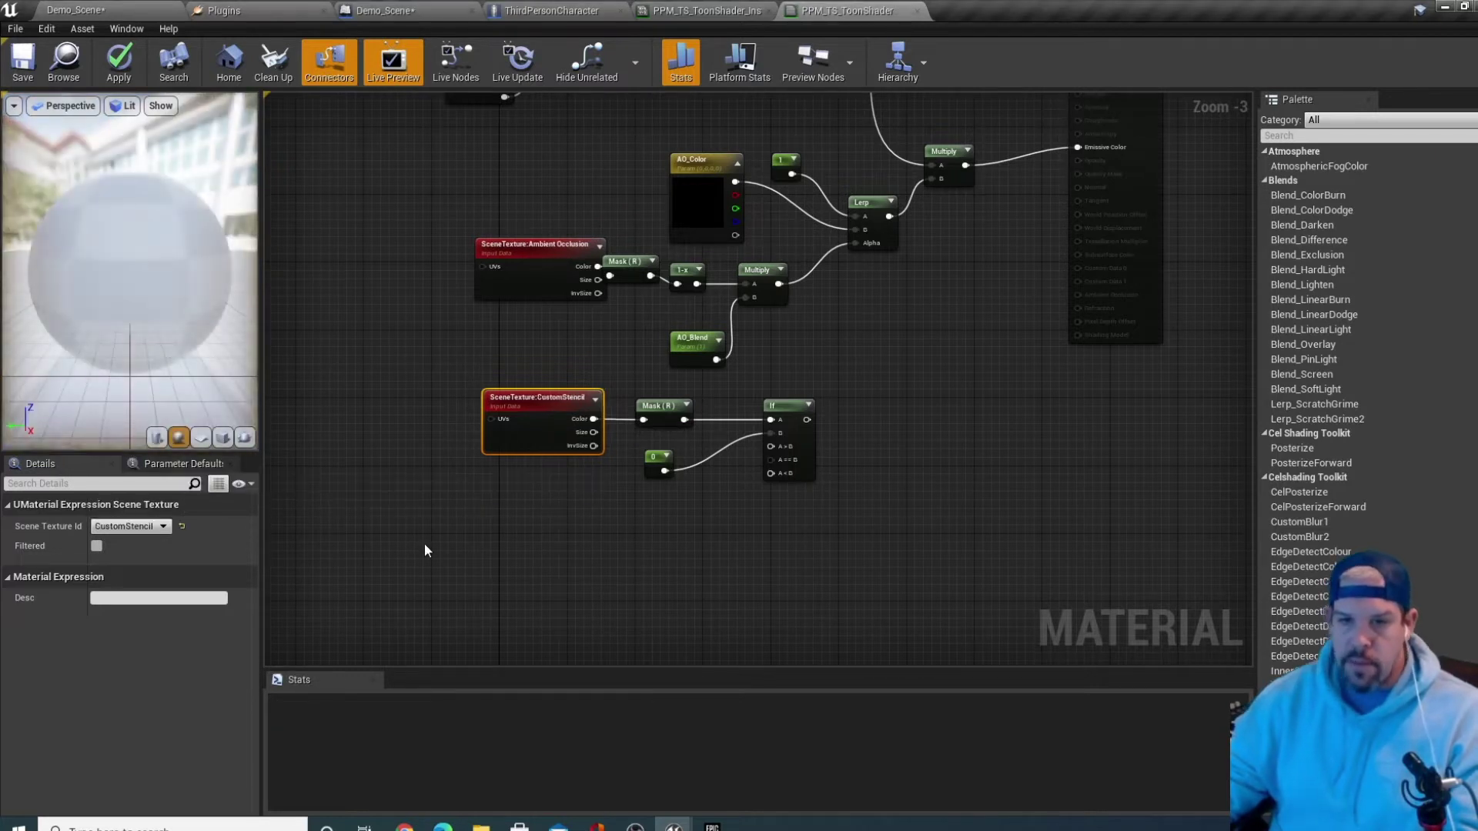
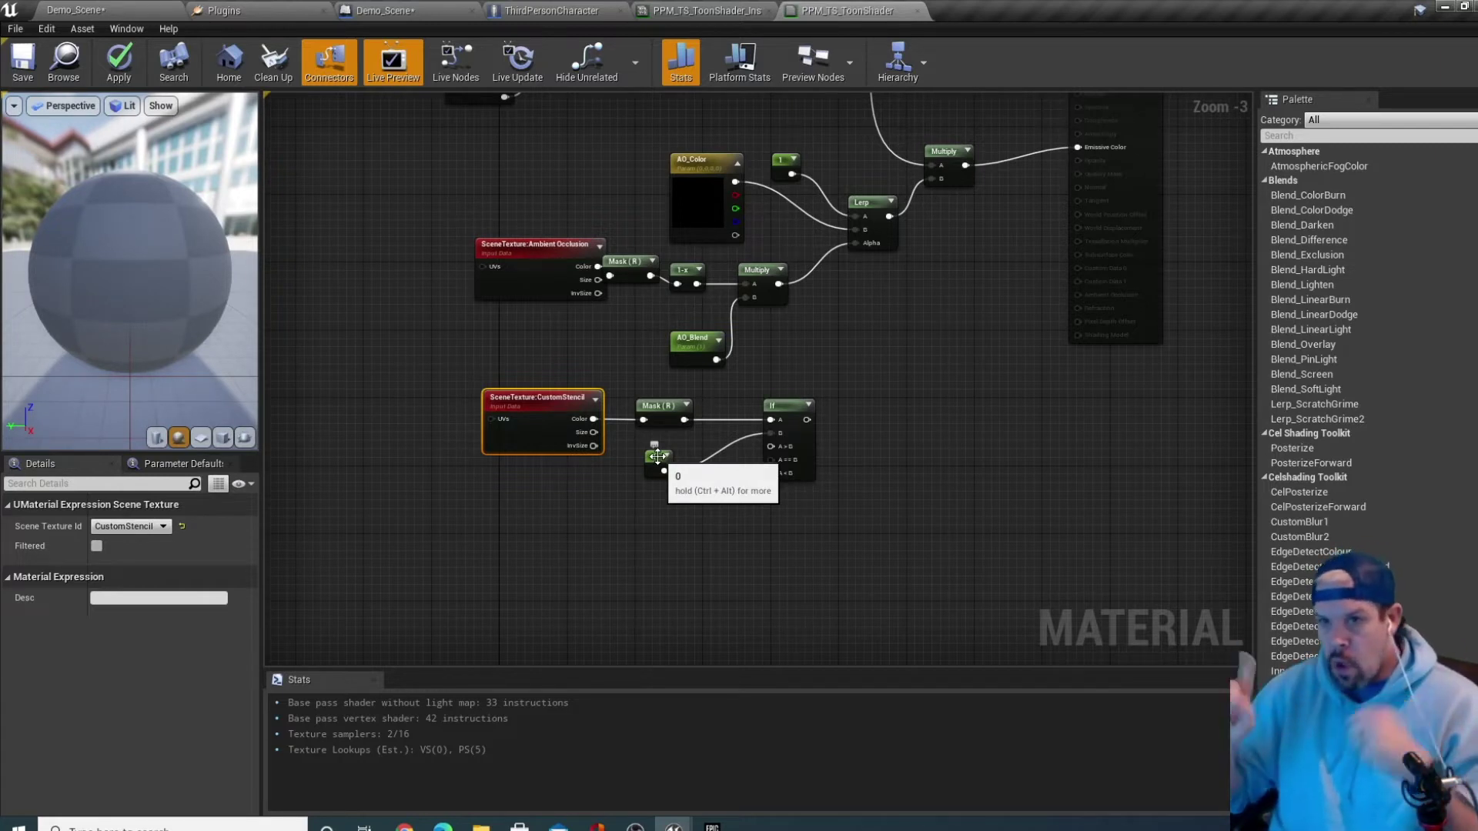
Switch to the ThirdPersonCharacter blueprint
click(552, 10)
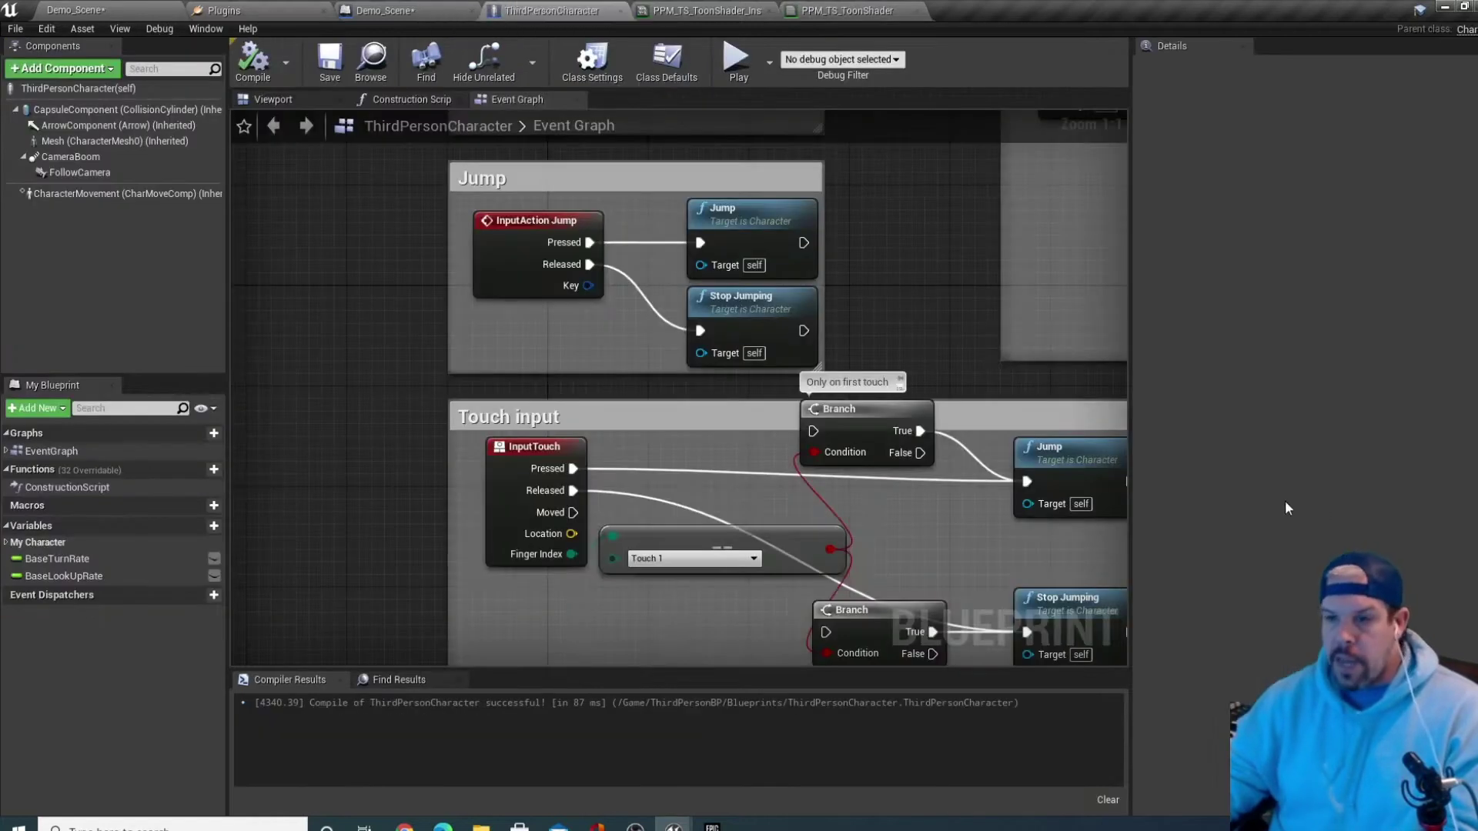
Review the ThirdPersonCharacter mesh's custom depth rendering settings, and return to the PPM_TS_ToonShader material graph
click(300, 100)
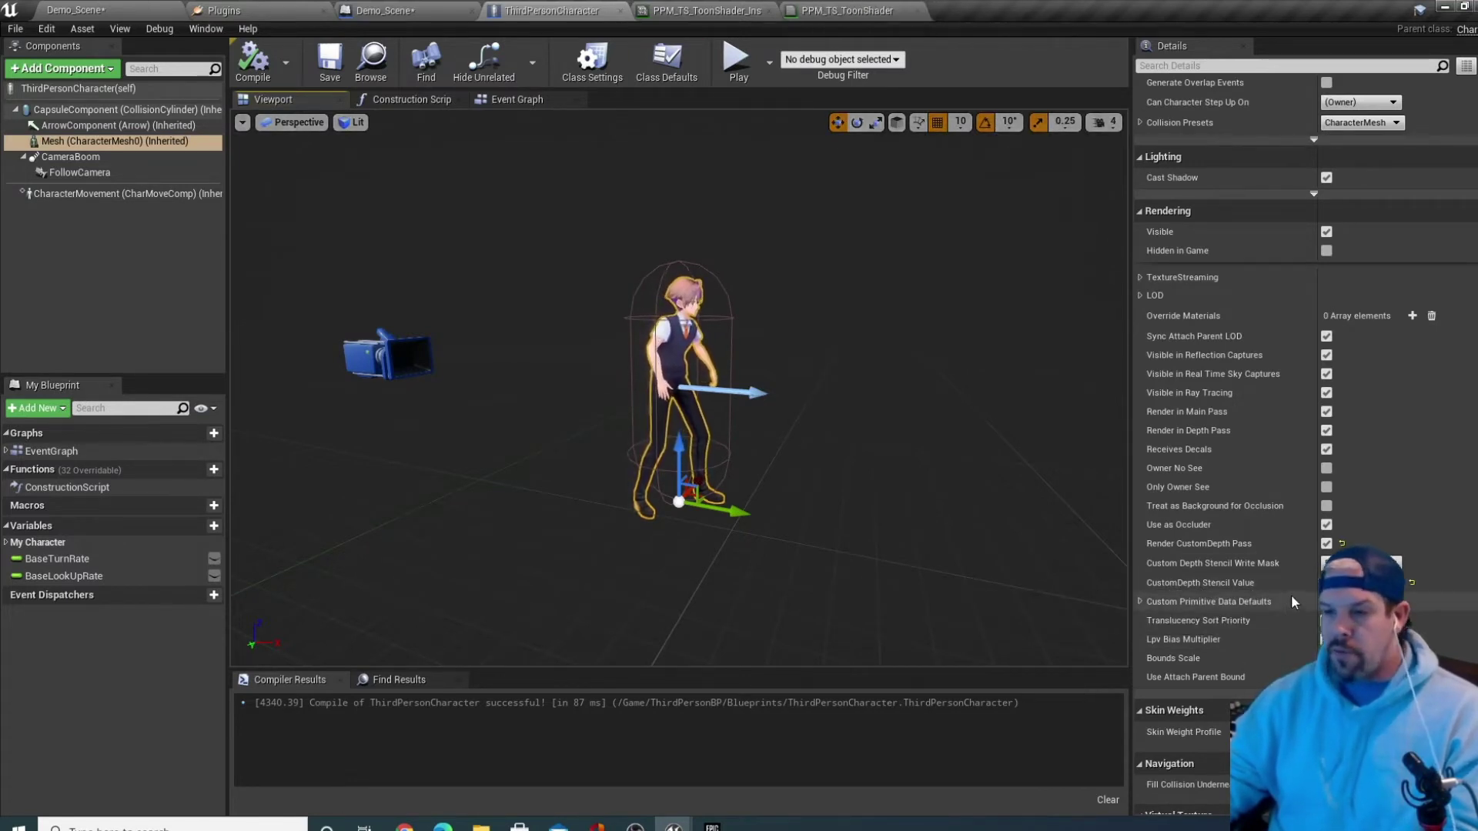
click(847, 10)
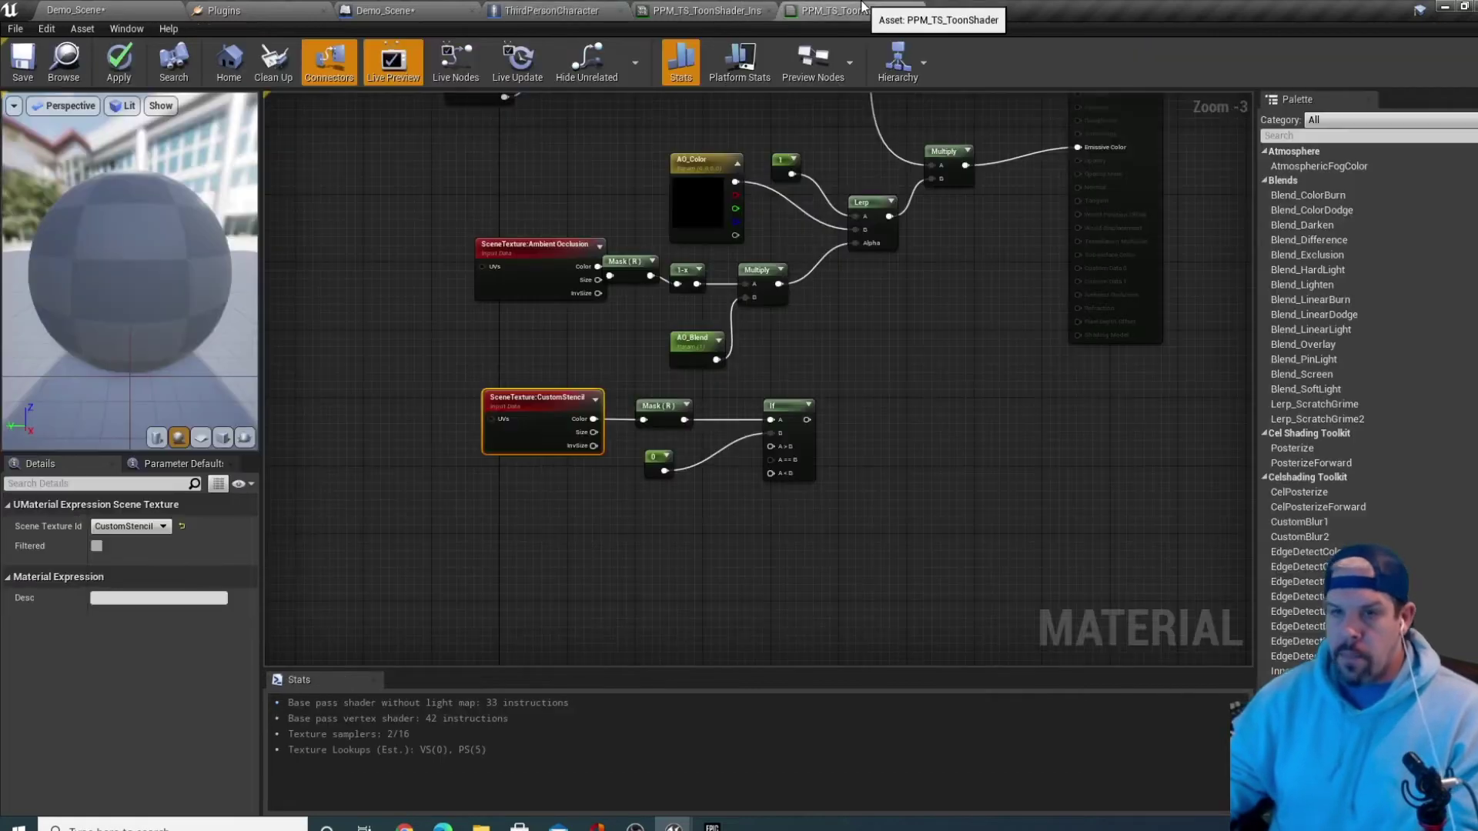
click(680, 10)
click(847, 10)
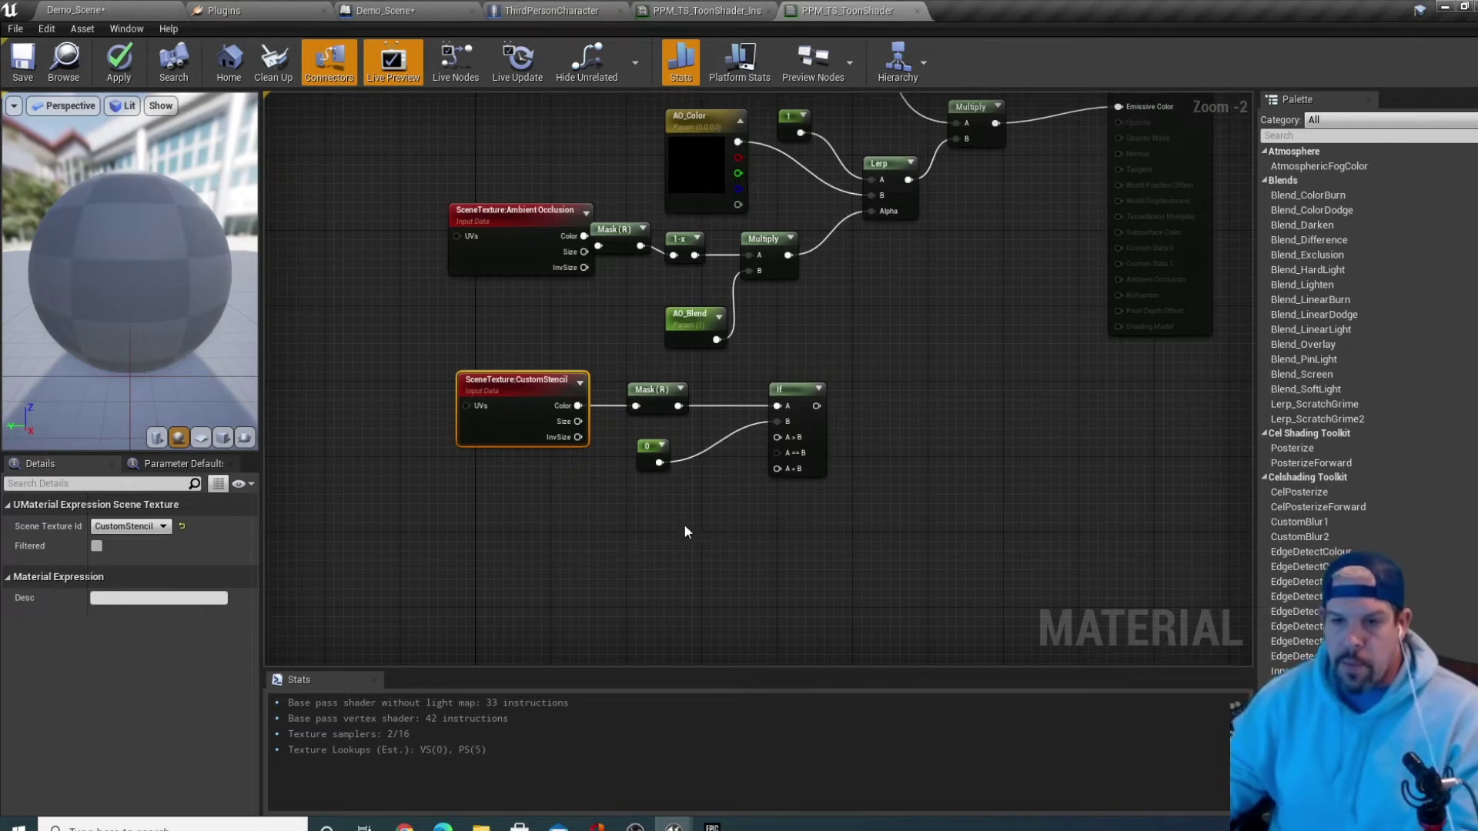
Examine the CustomStencil, Mask and If nodes in relation to the Multiply link feeding the material's Emissive Color
right_drag(705, 555, 686, 472)
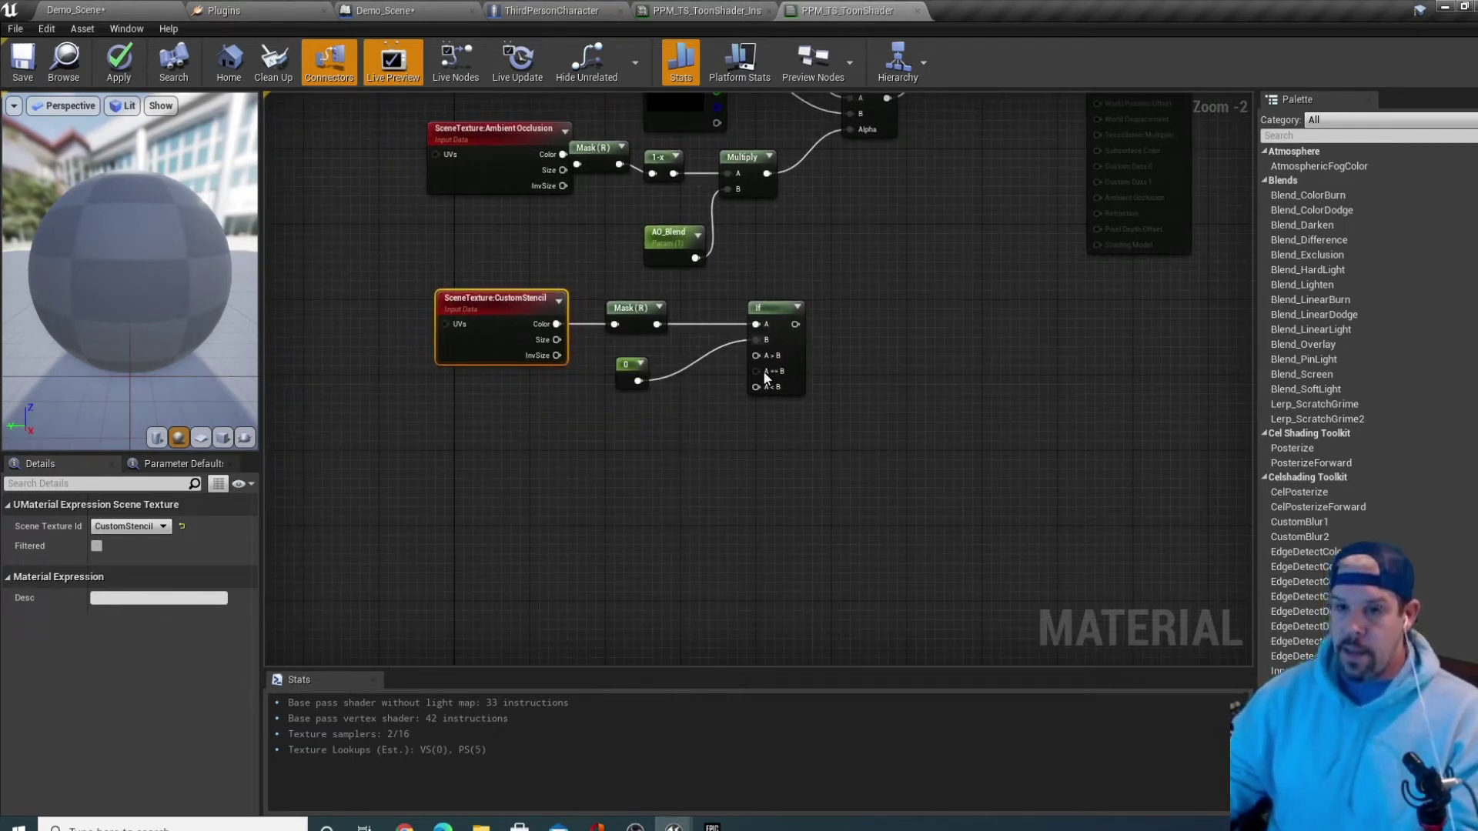
scroll(858, 381, down, 3)
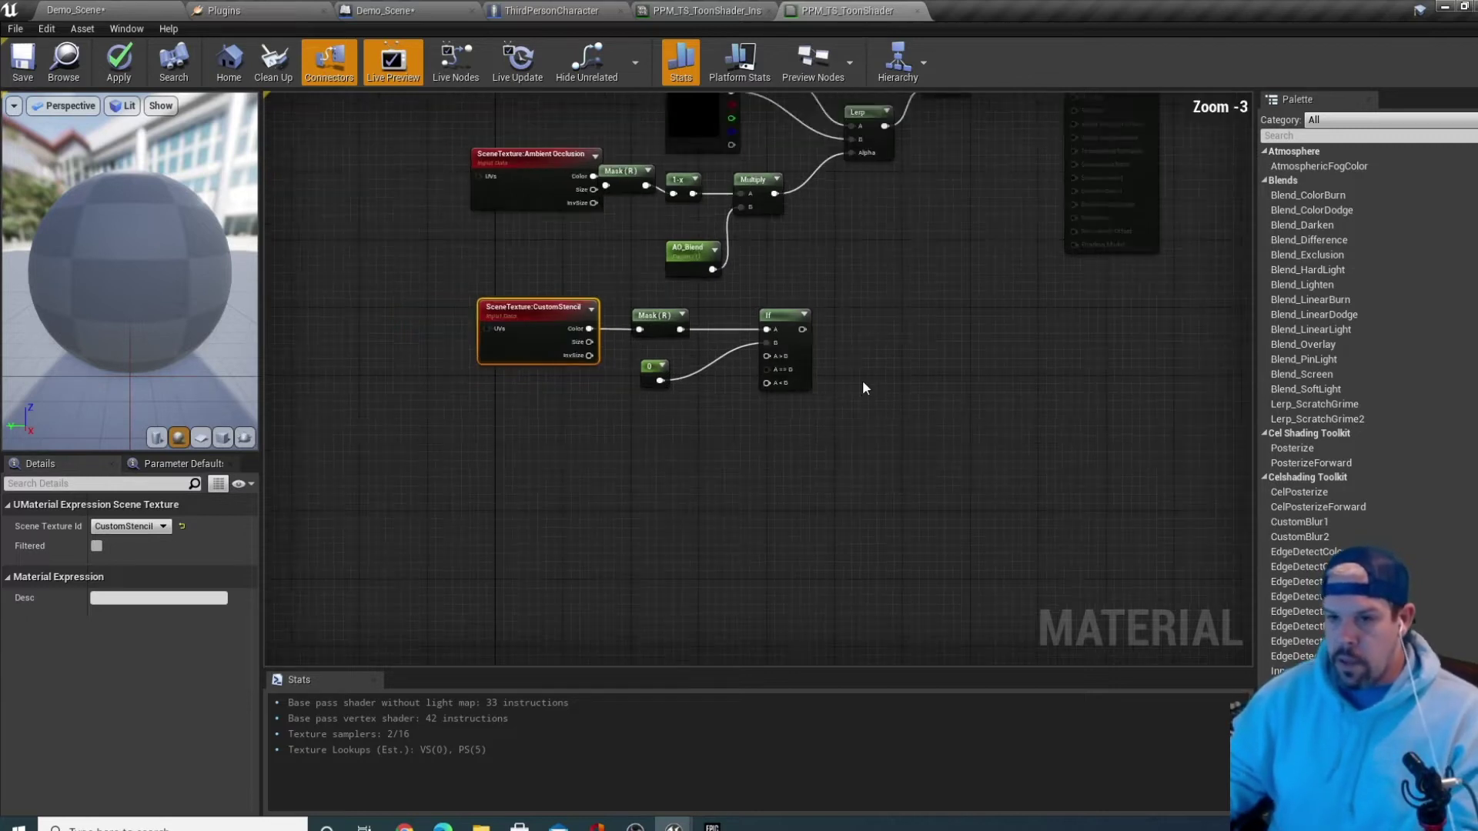
right_drag(904, 342, 812, 303)
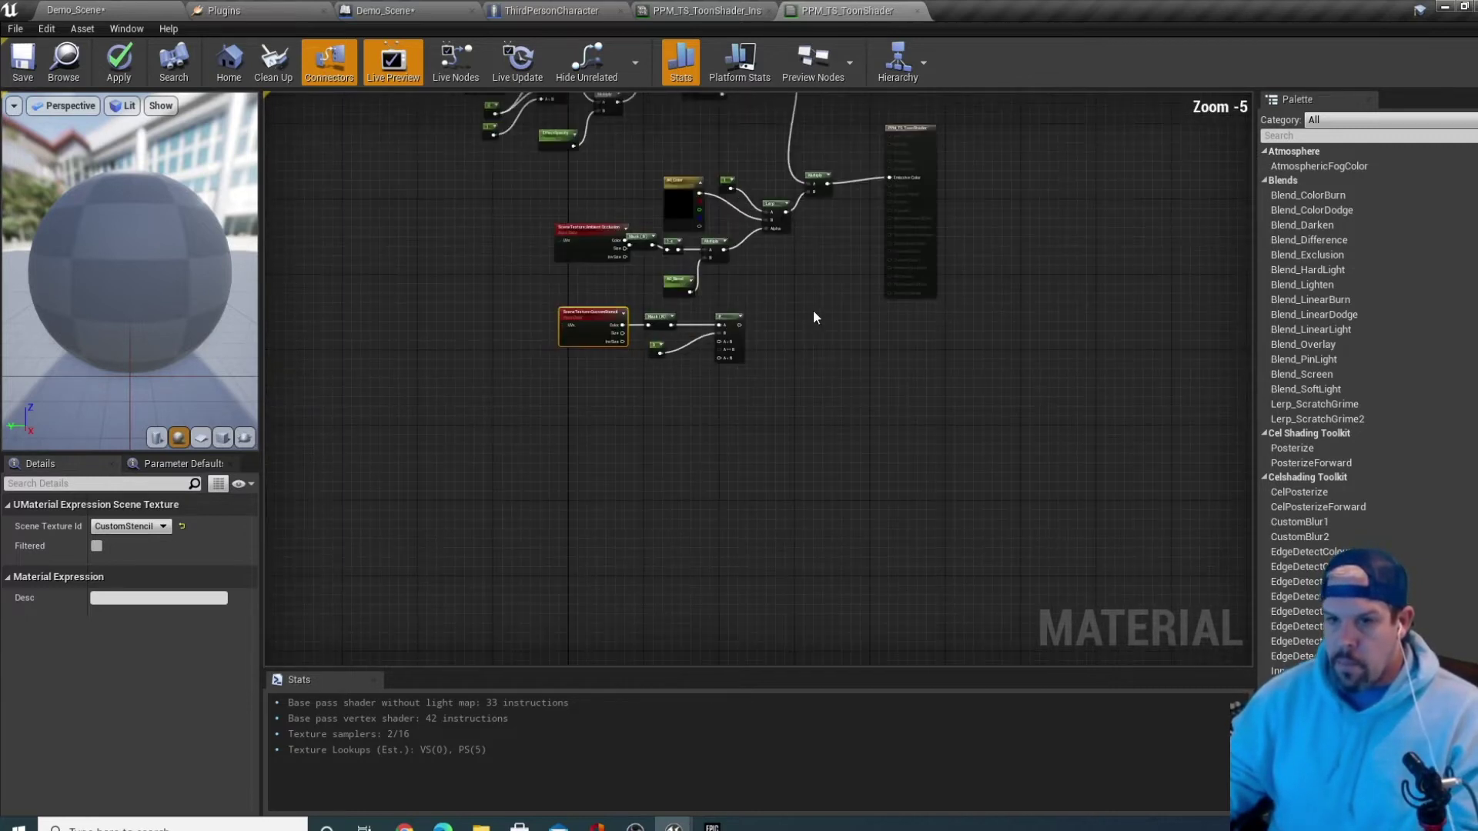
scroll(816, 317, up, 2)
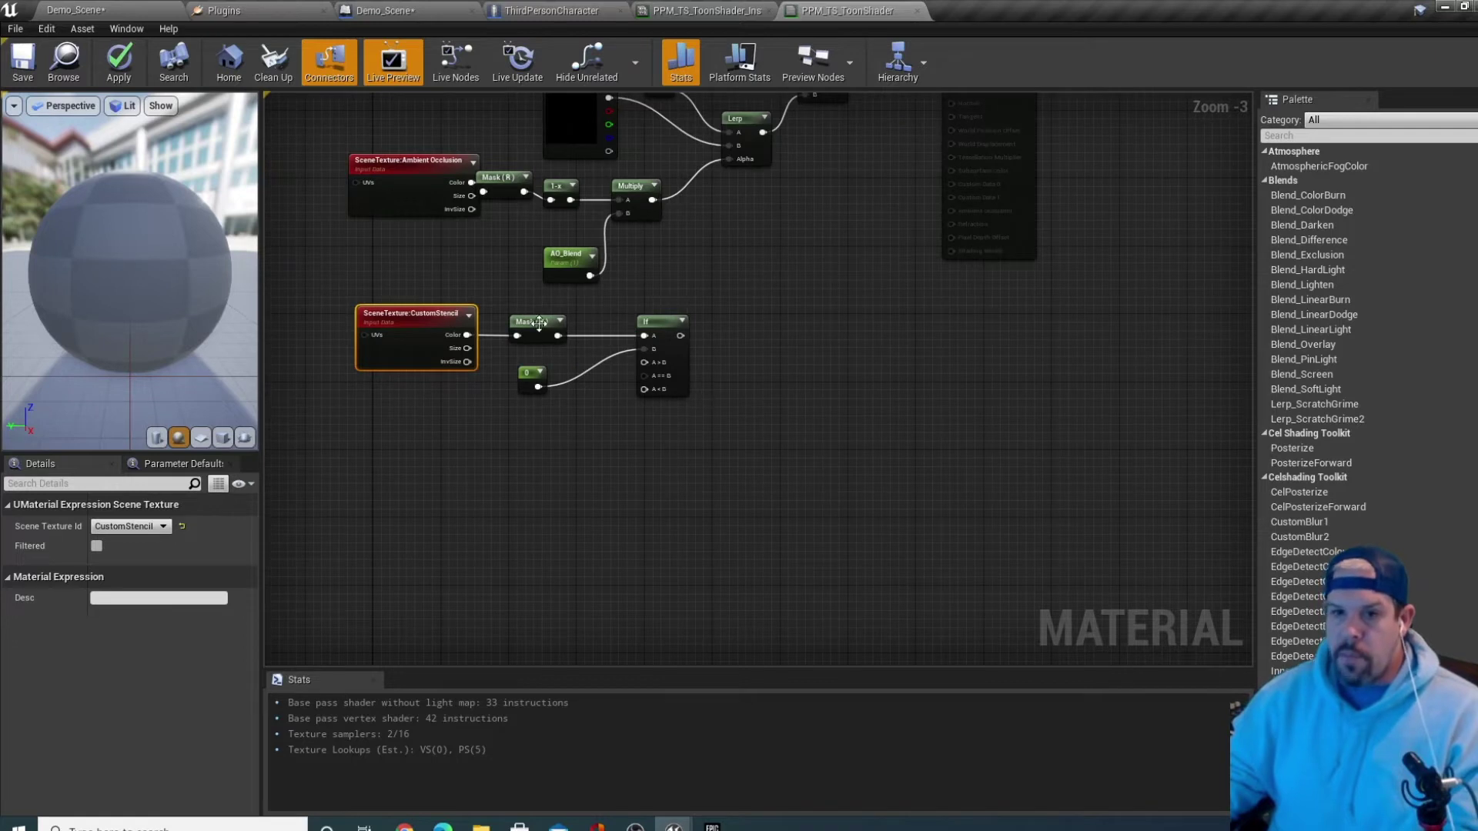
scroll(775, 321, down, 2)
scroll(755, 333, up, 2)
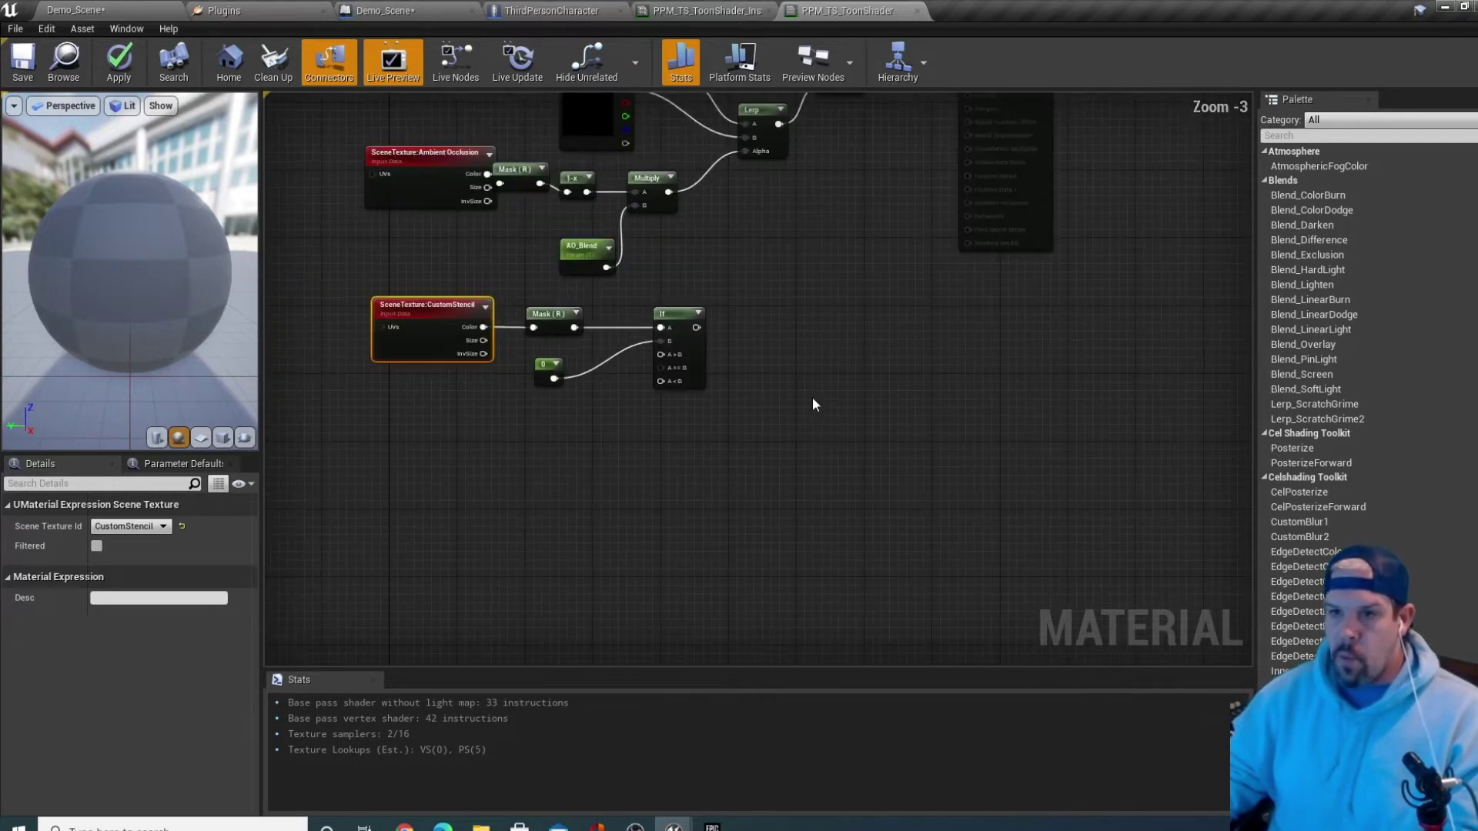
scroll(829, 366, down, 2)
scroll(921, 202, up, 1)
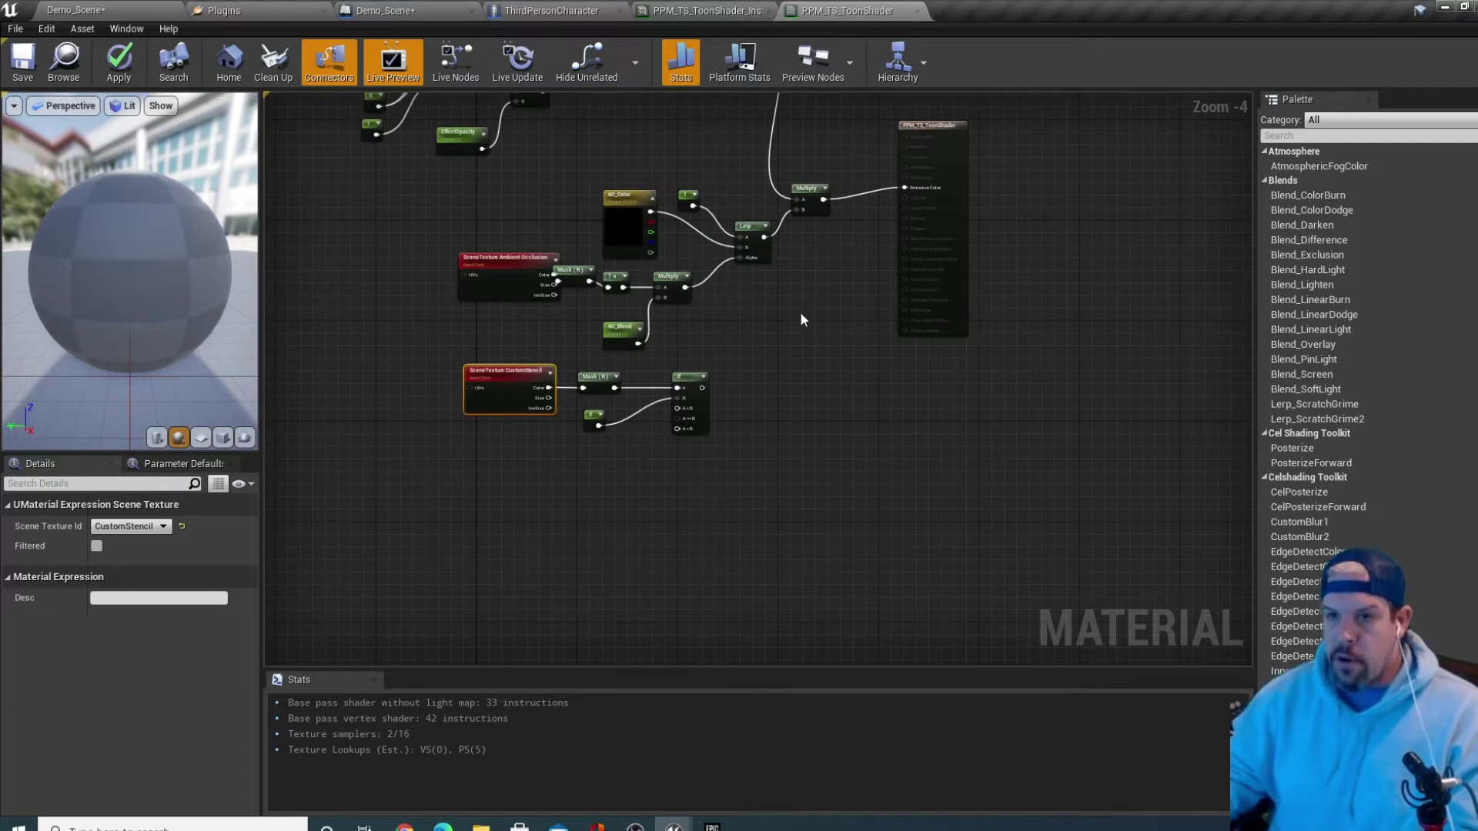
scroll(682, 411, up, 2)
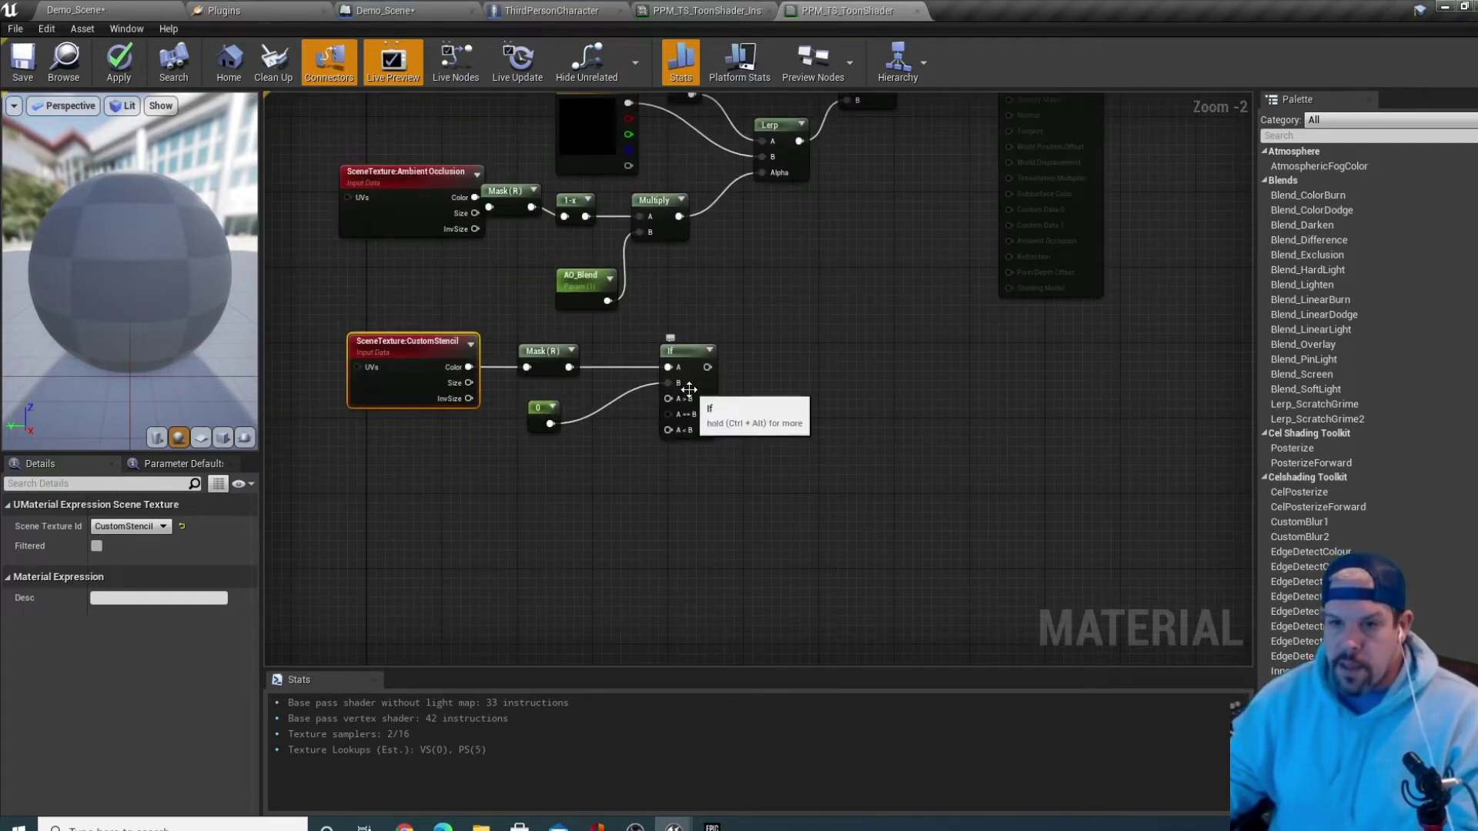
scroll(755, 408, down, 1)
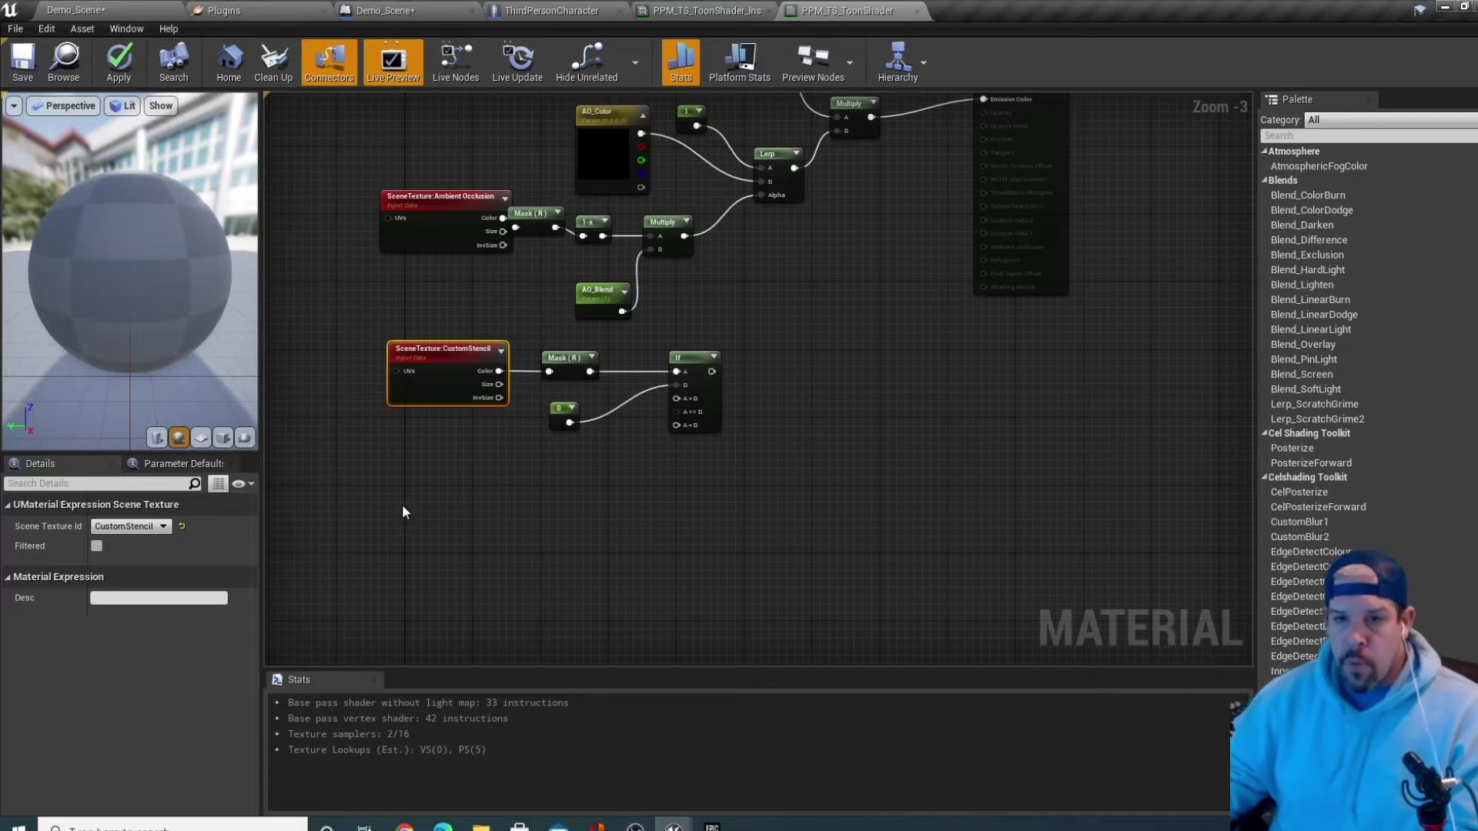
scroll(408, 497, down, 1)
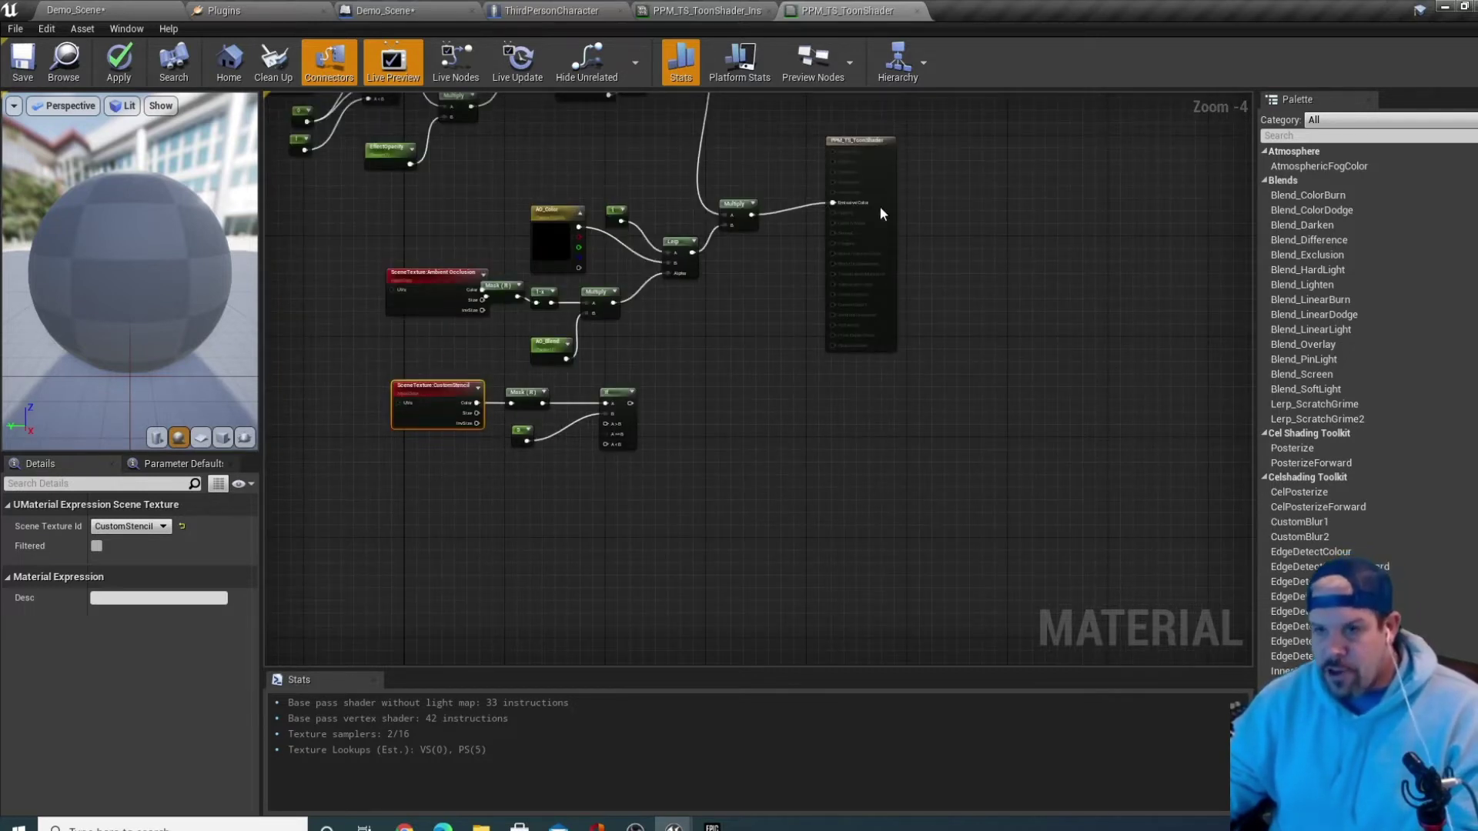
scroll(454, 517, up, 1)
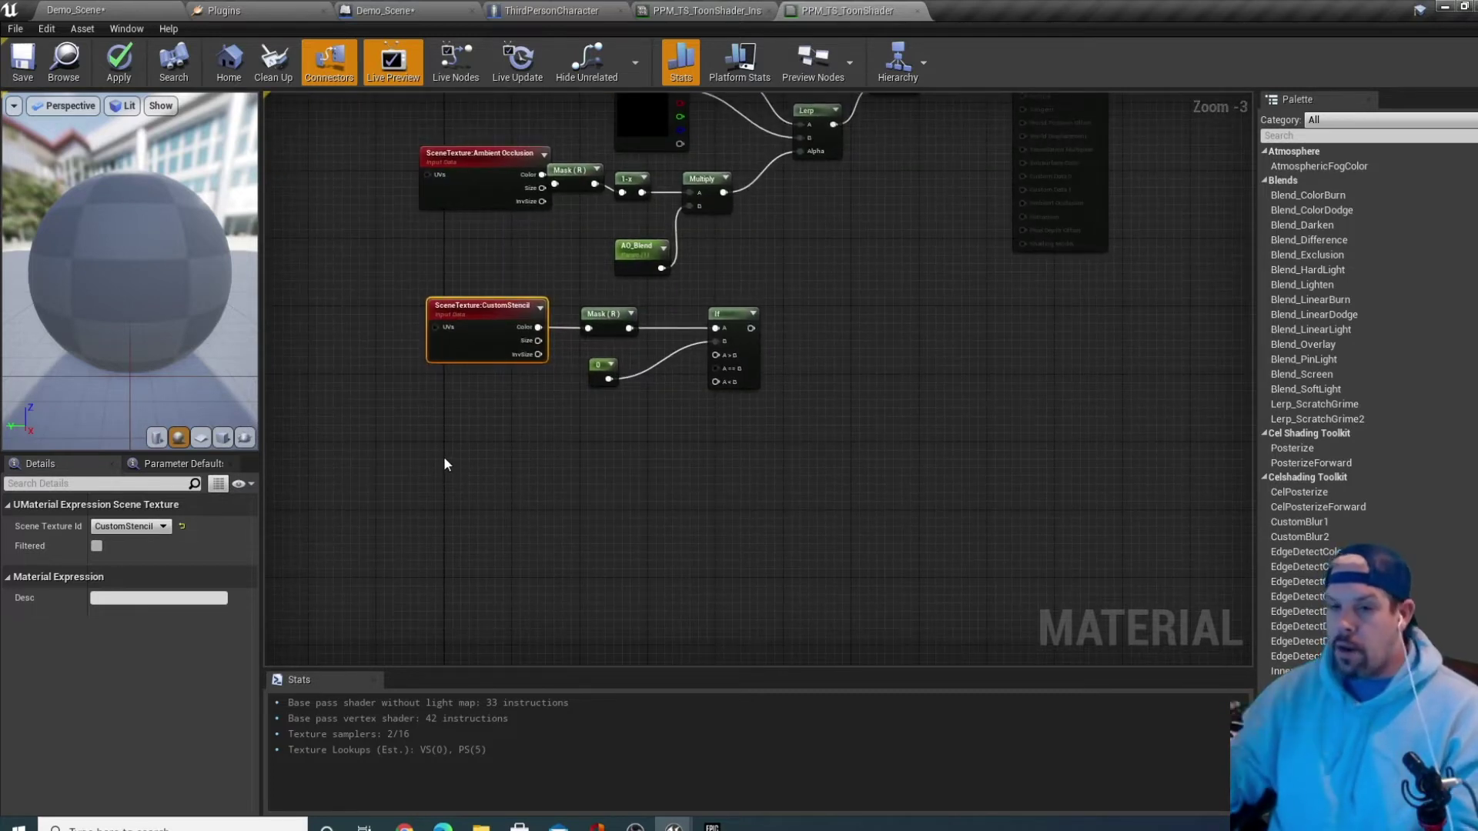
Add a SceneTexture node below the CustomStencil node and set its Scene Texture Id to PostProcessInput0
right_click(436, 427)
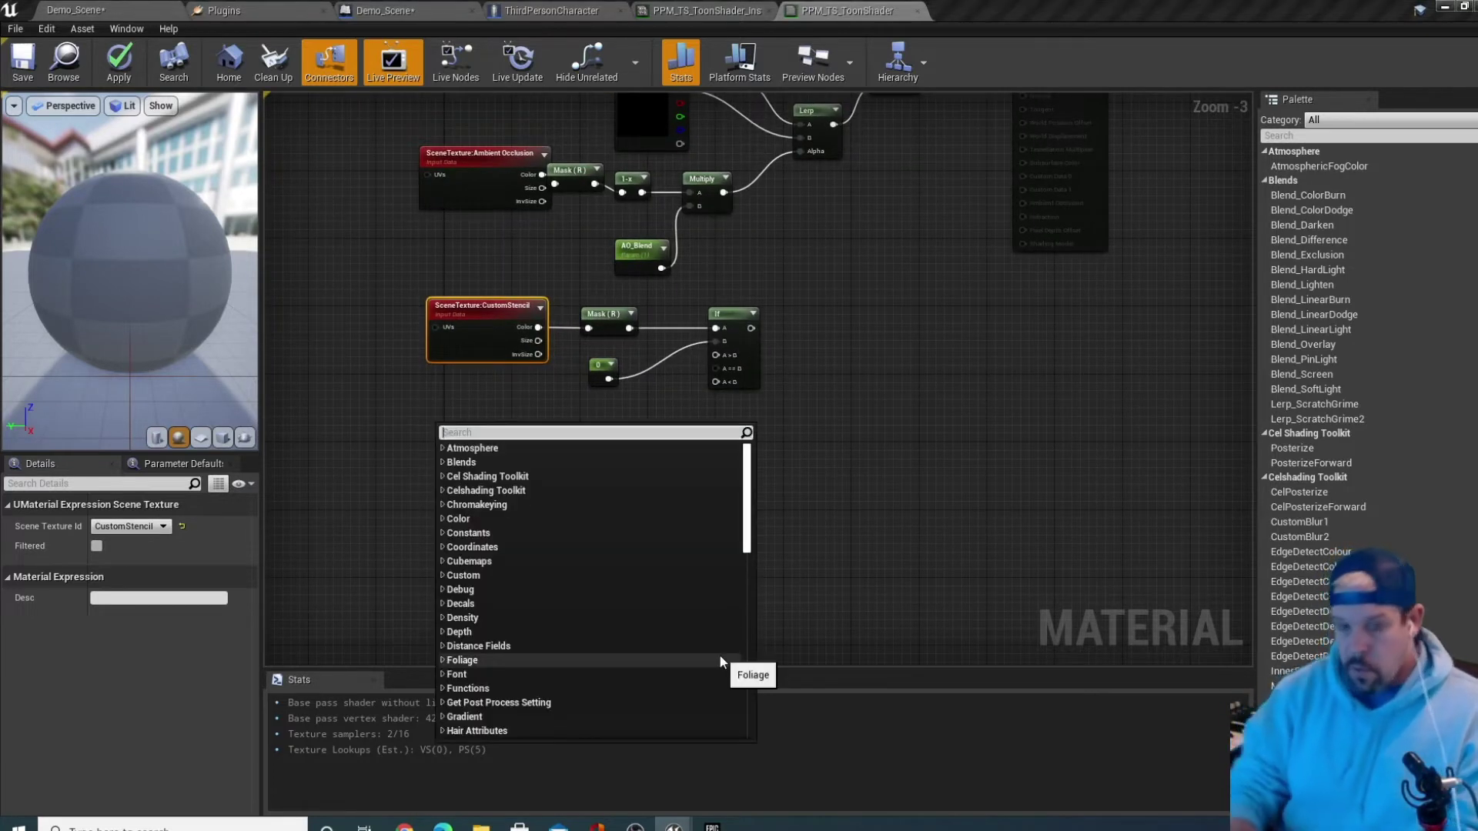
text(scen)
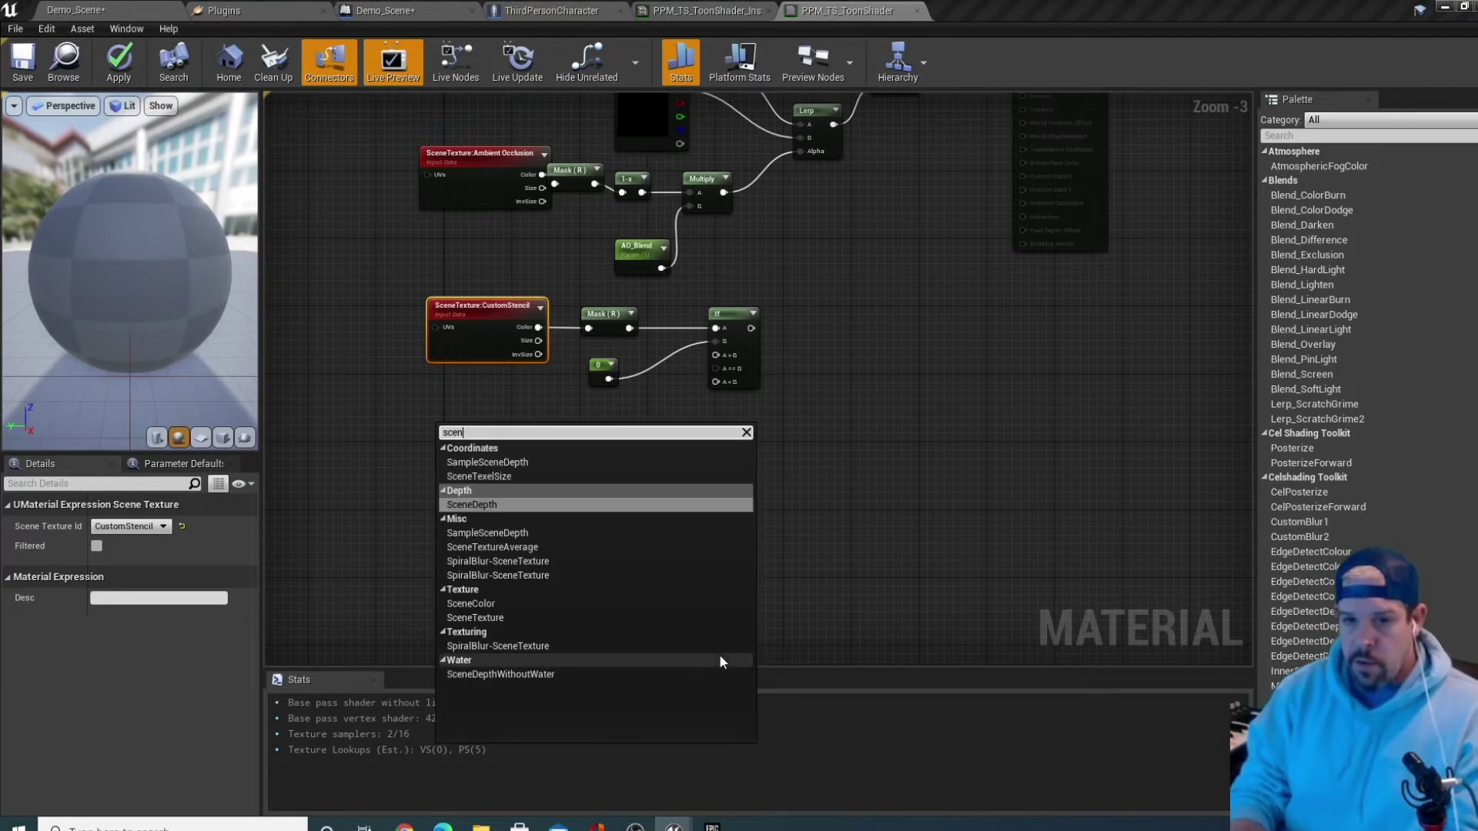
text(etext)
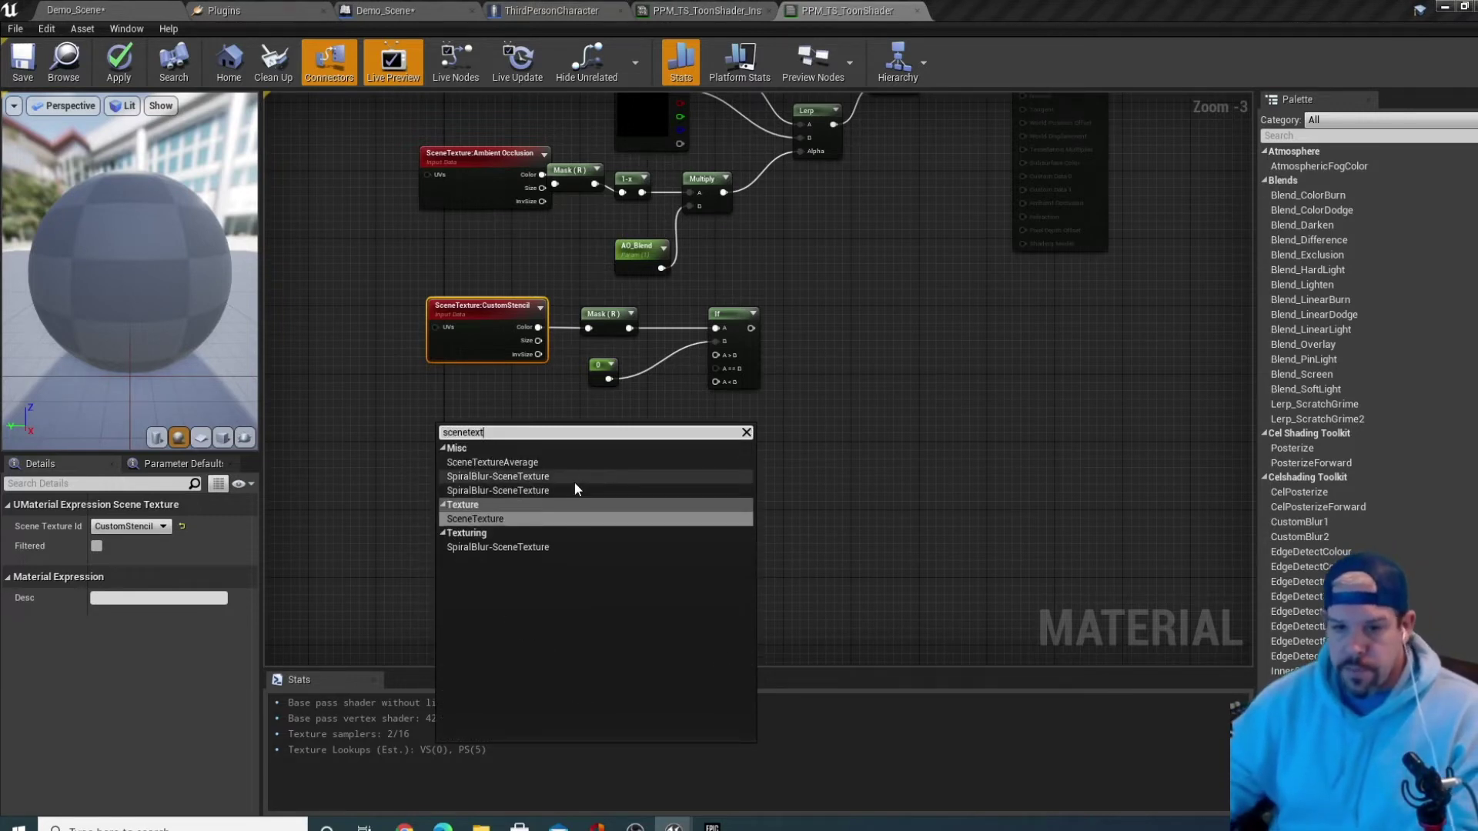
click(534, 518)
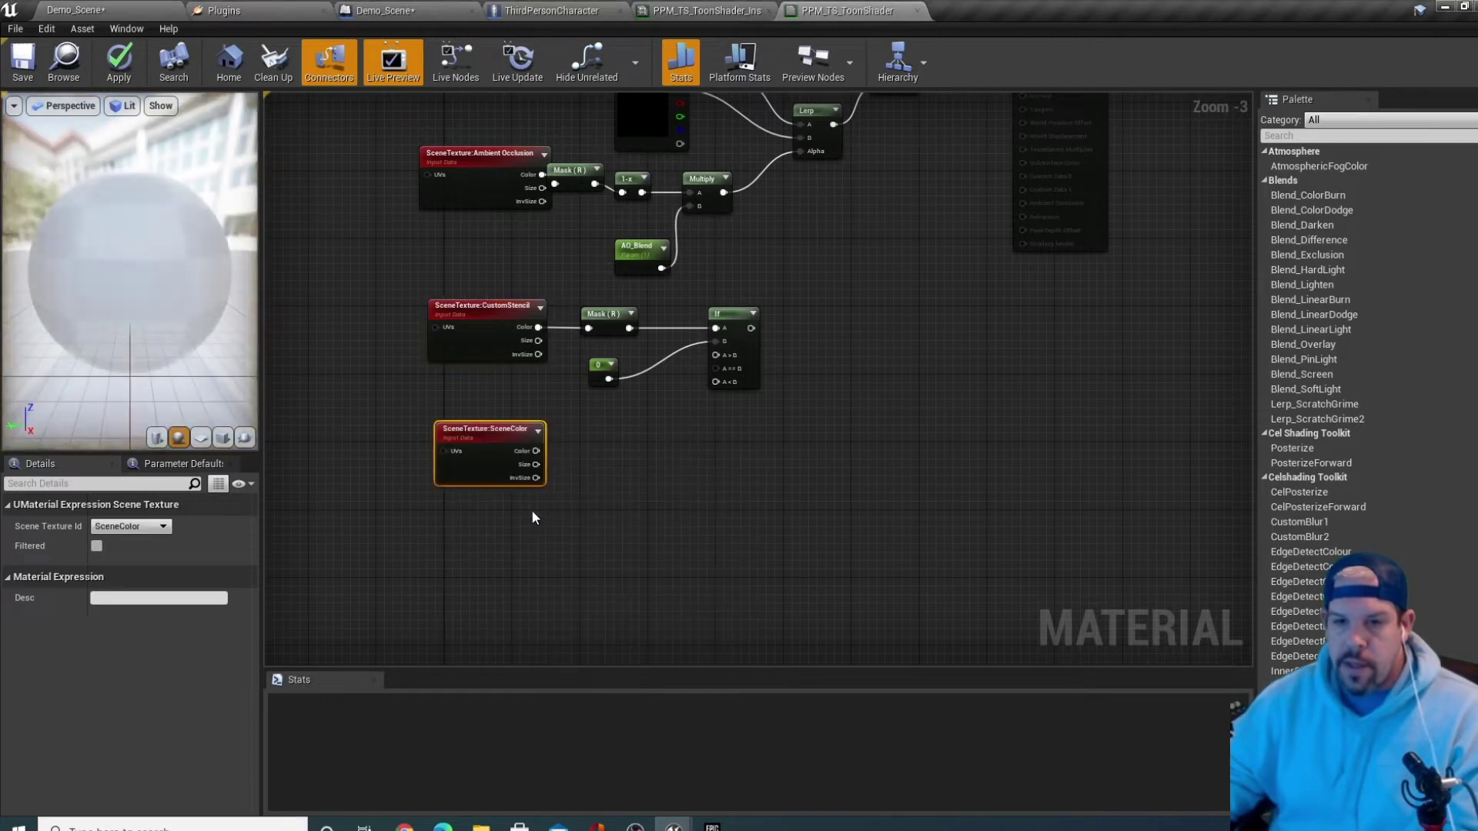
click(157, 530)
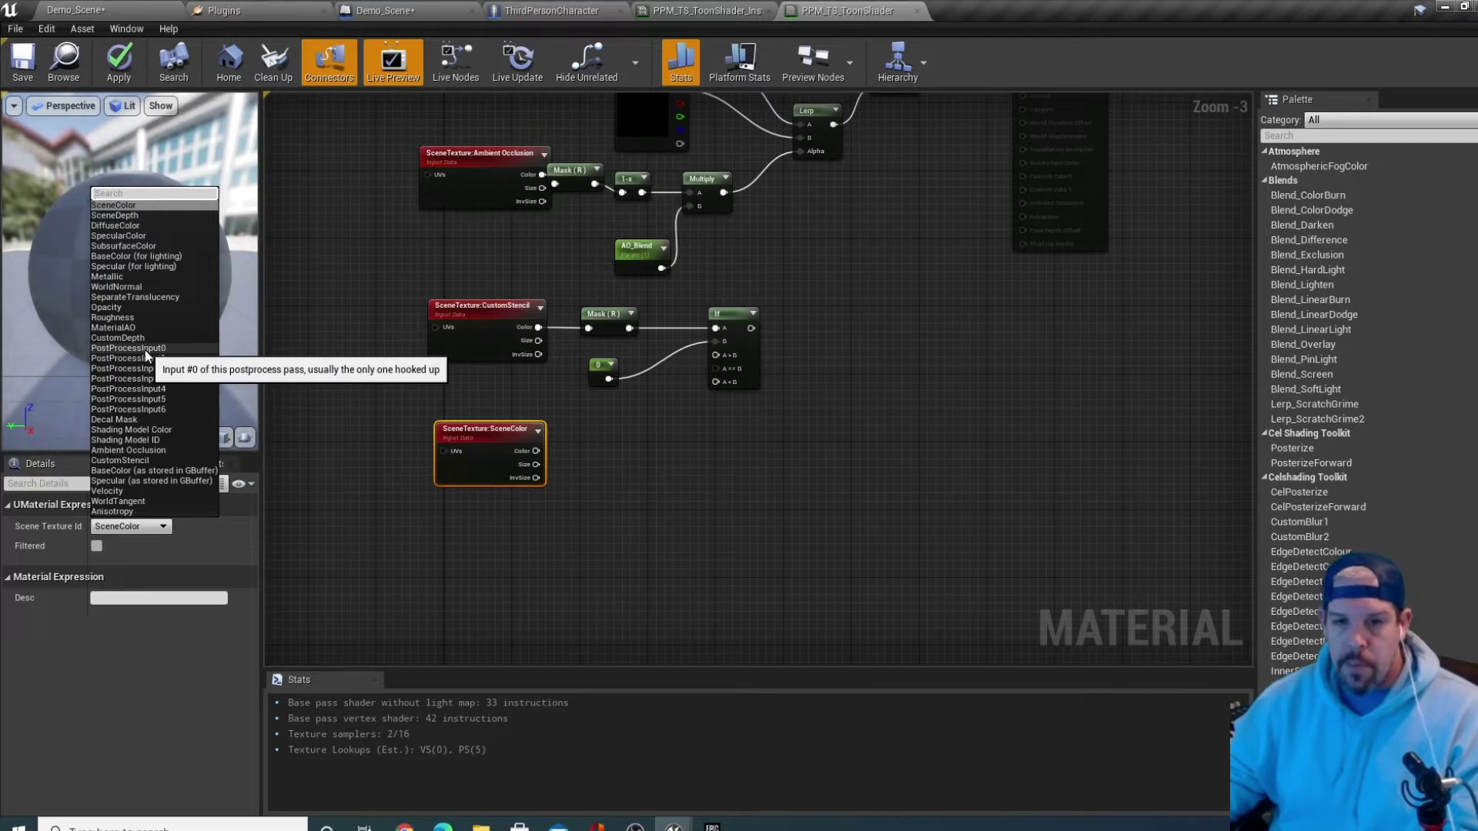
click(128, 348)
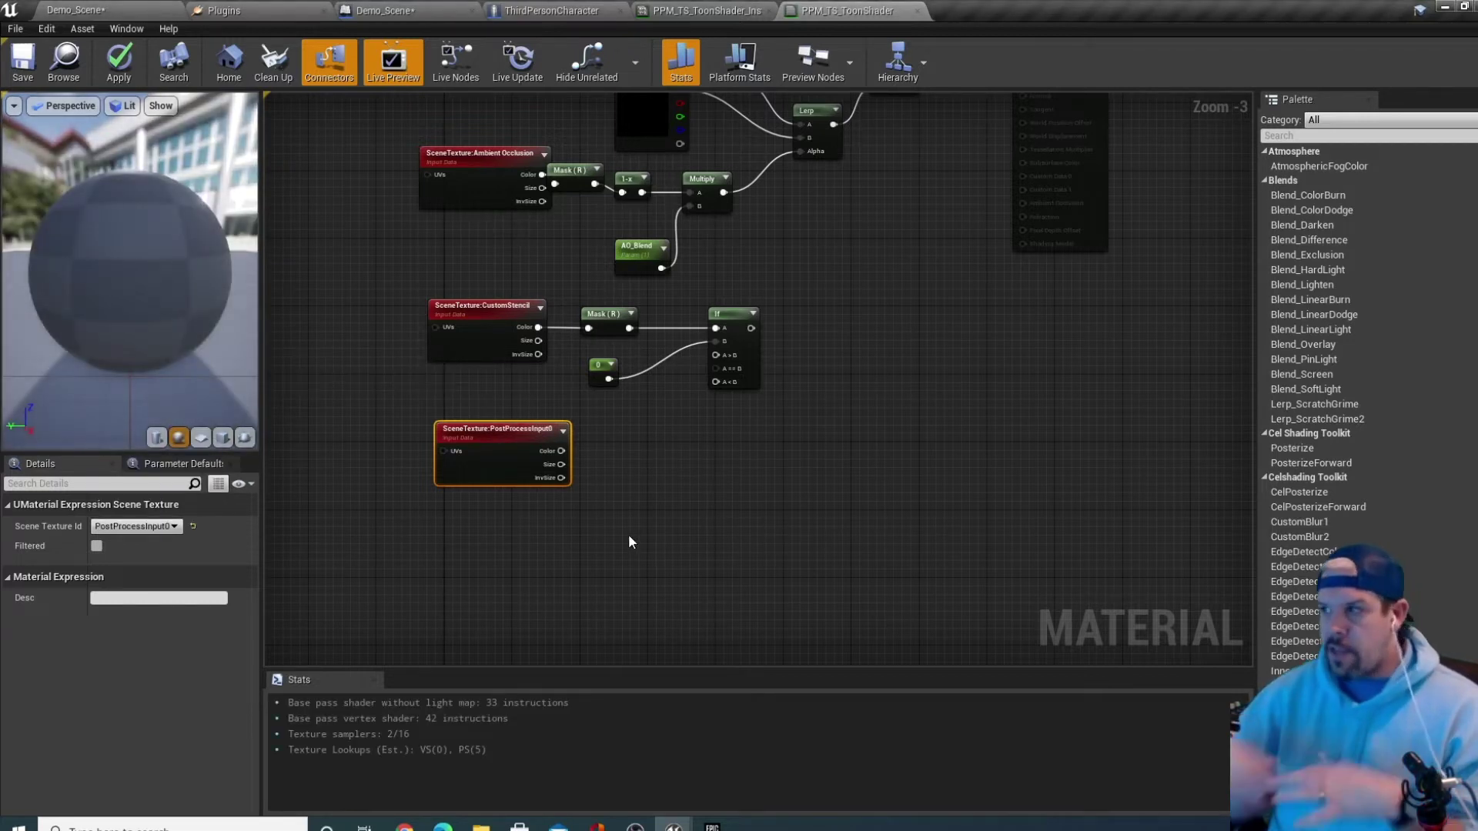
Add a ComponentMask fed by the PostProcessInput0 node's Color output, and enable its B channel alongside R and G
scroll(689, 484, down, 1)
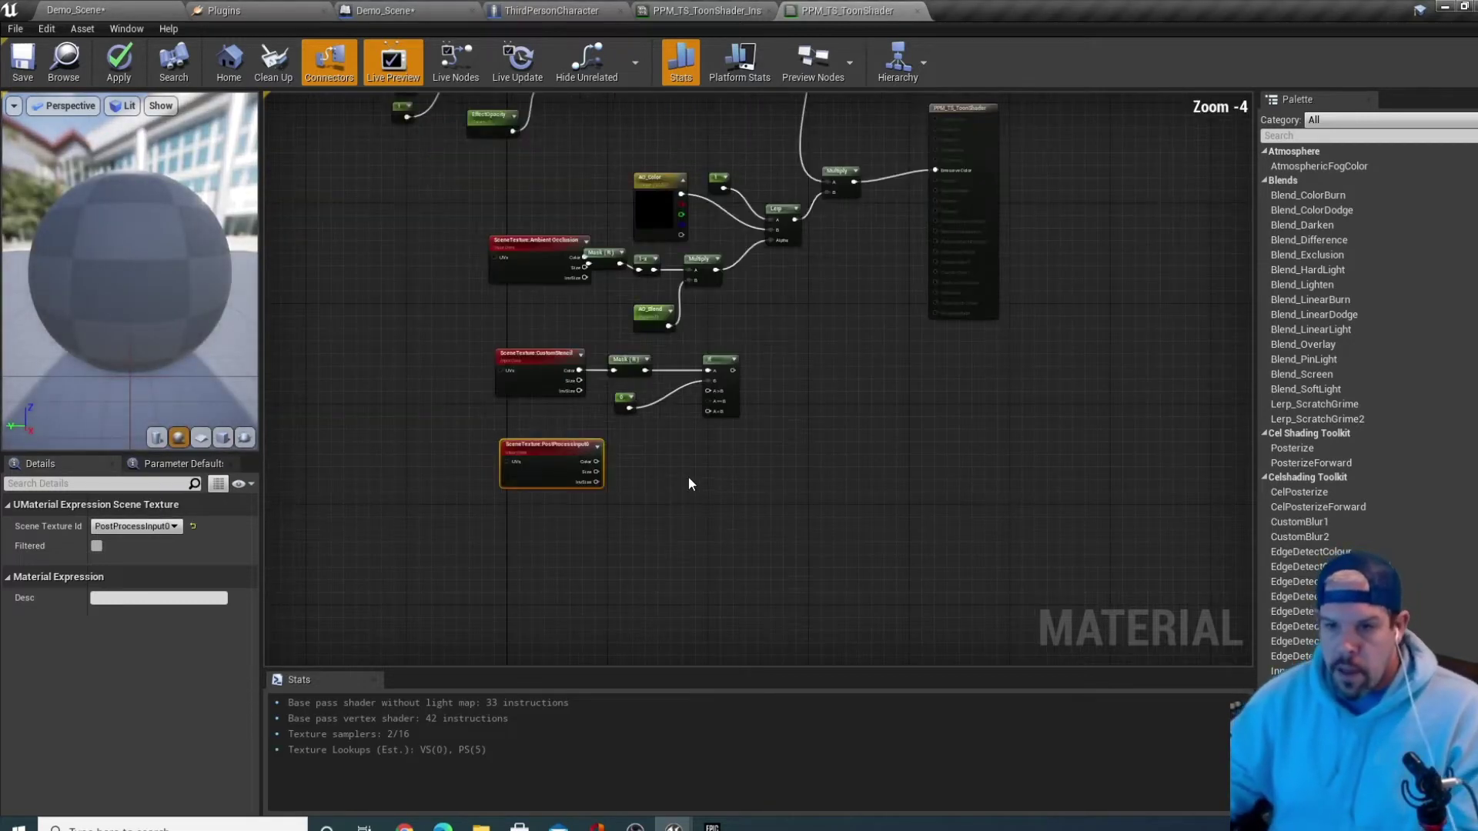
scroll(723, 476, up, 1)
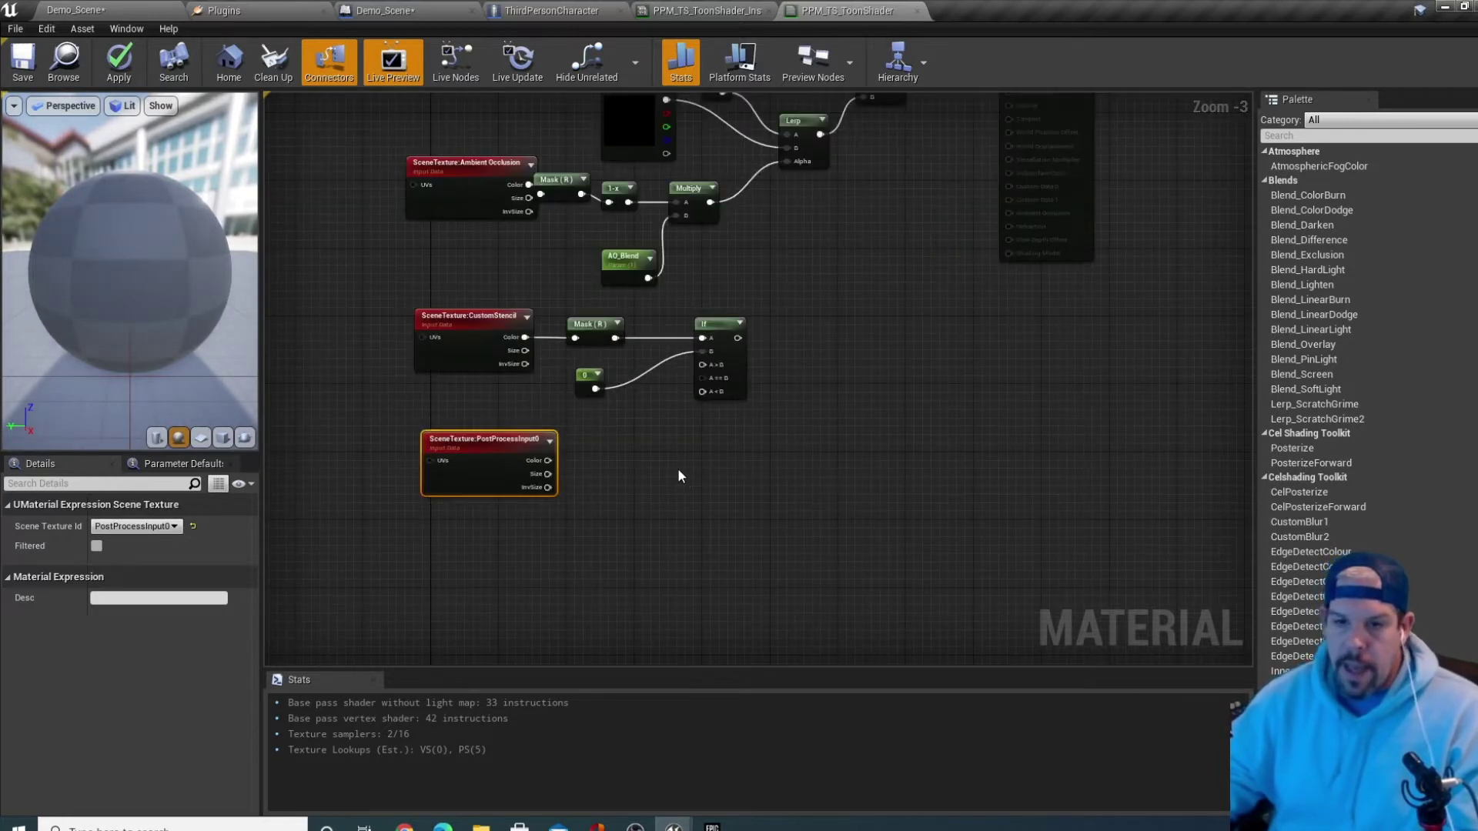
drag(549, 461, 600, 461)
text(mask)
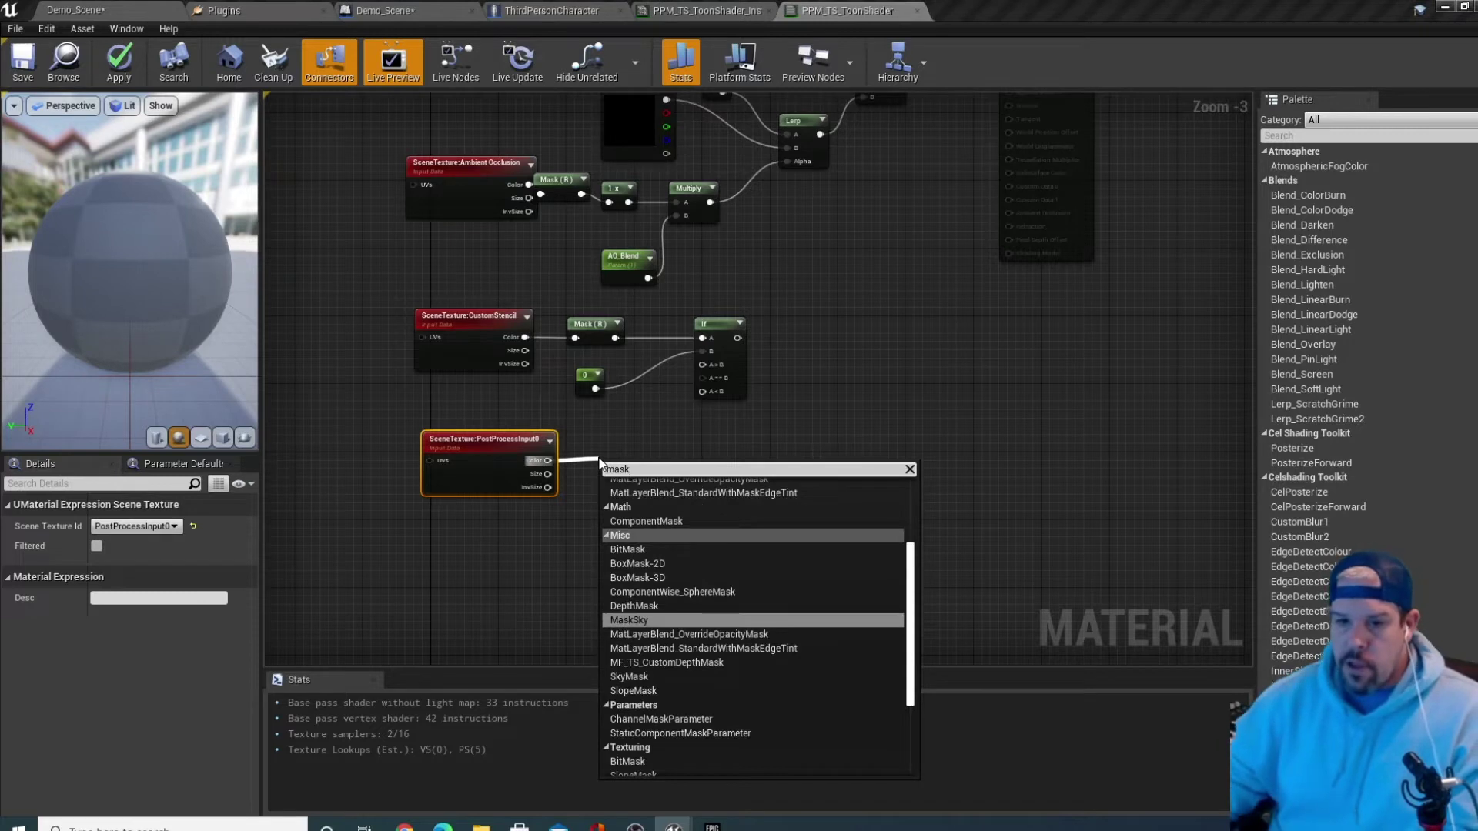
text( comp)
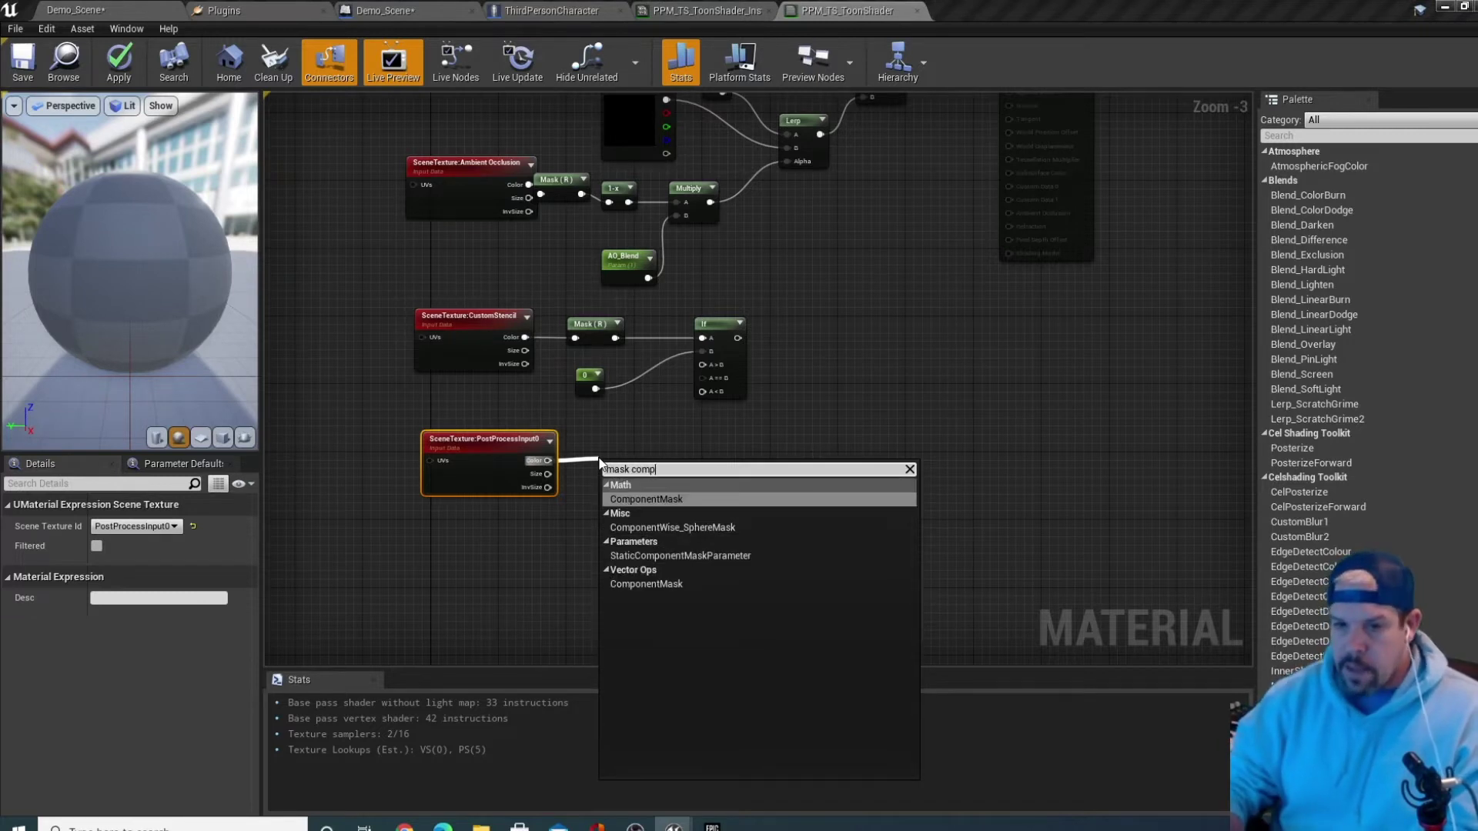
click(646, 502)
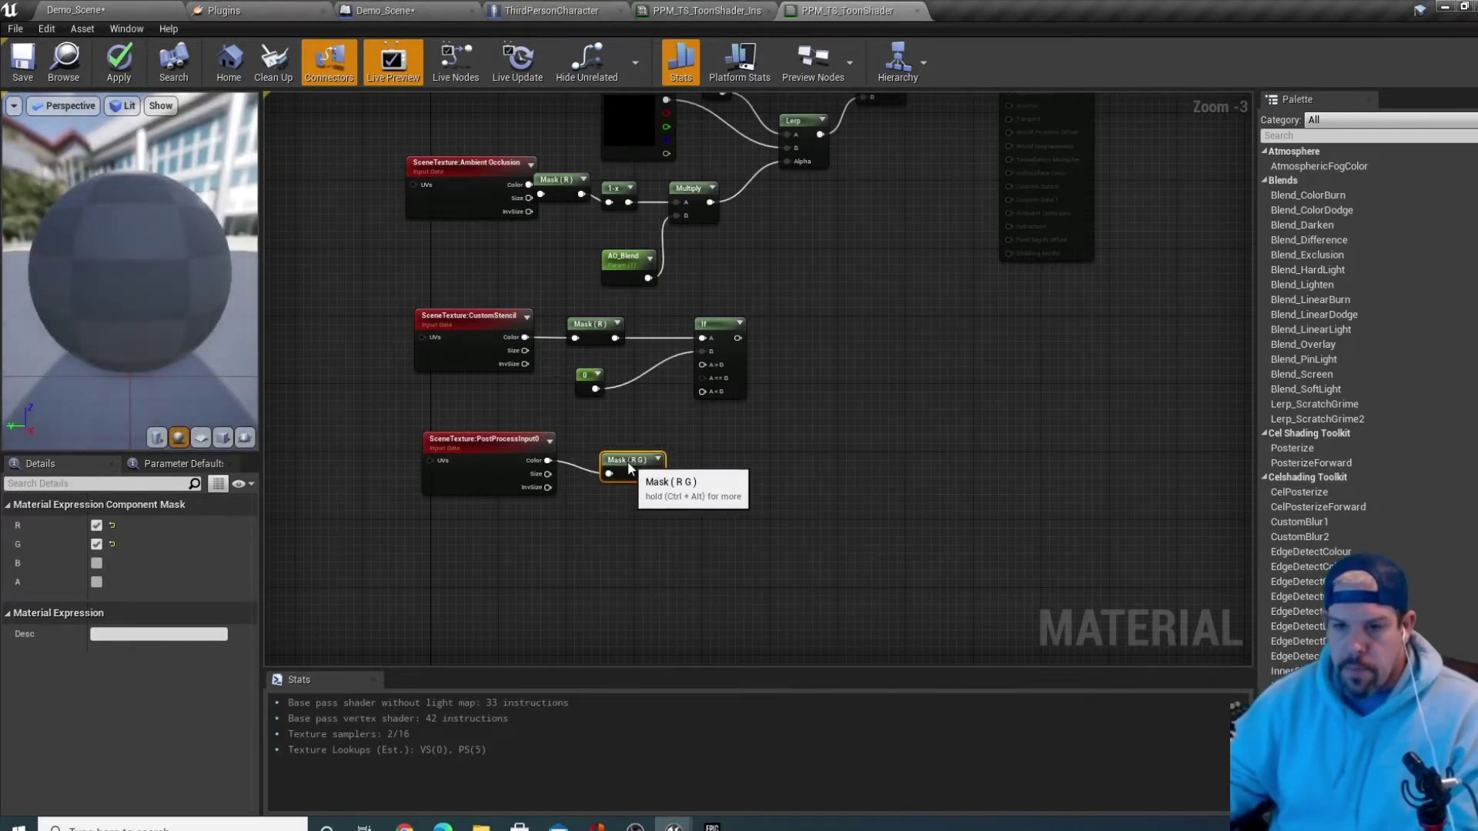
drag(606, 455, 601, 461)
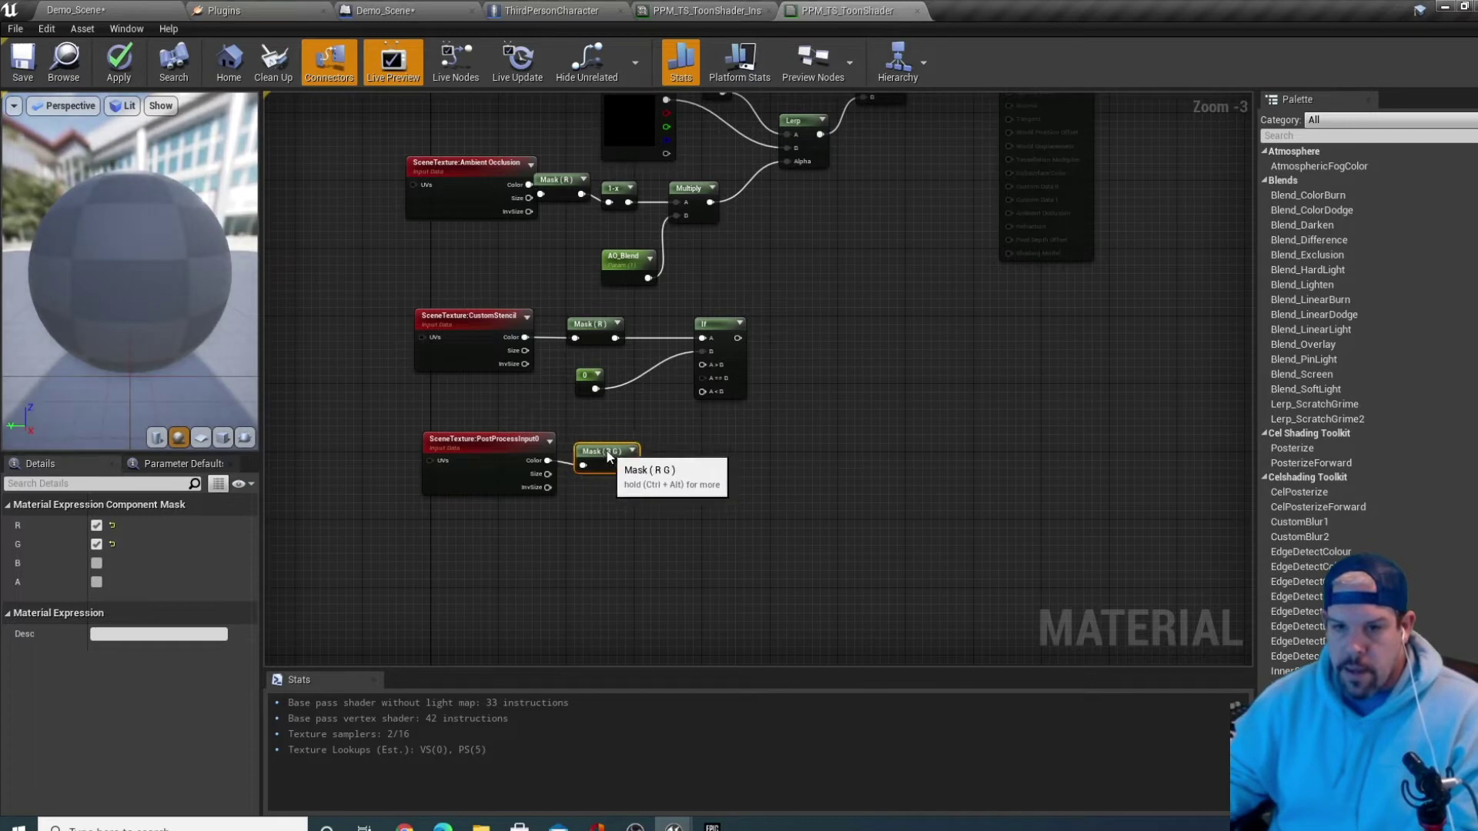
click(96, 563)
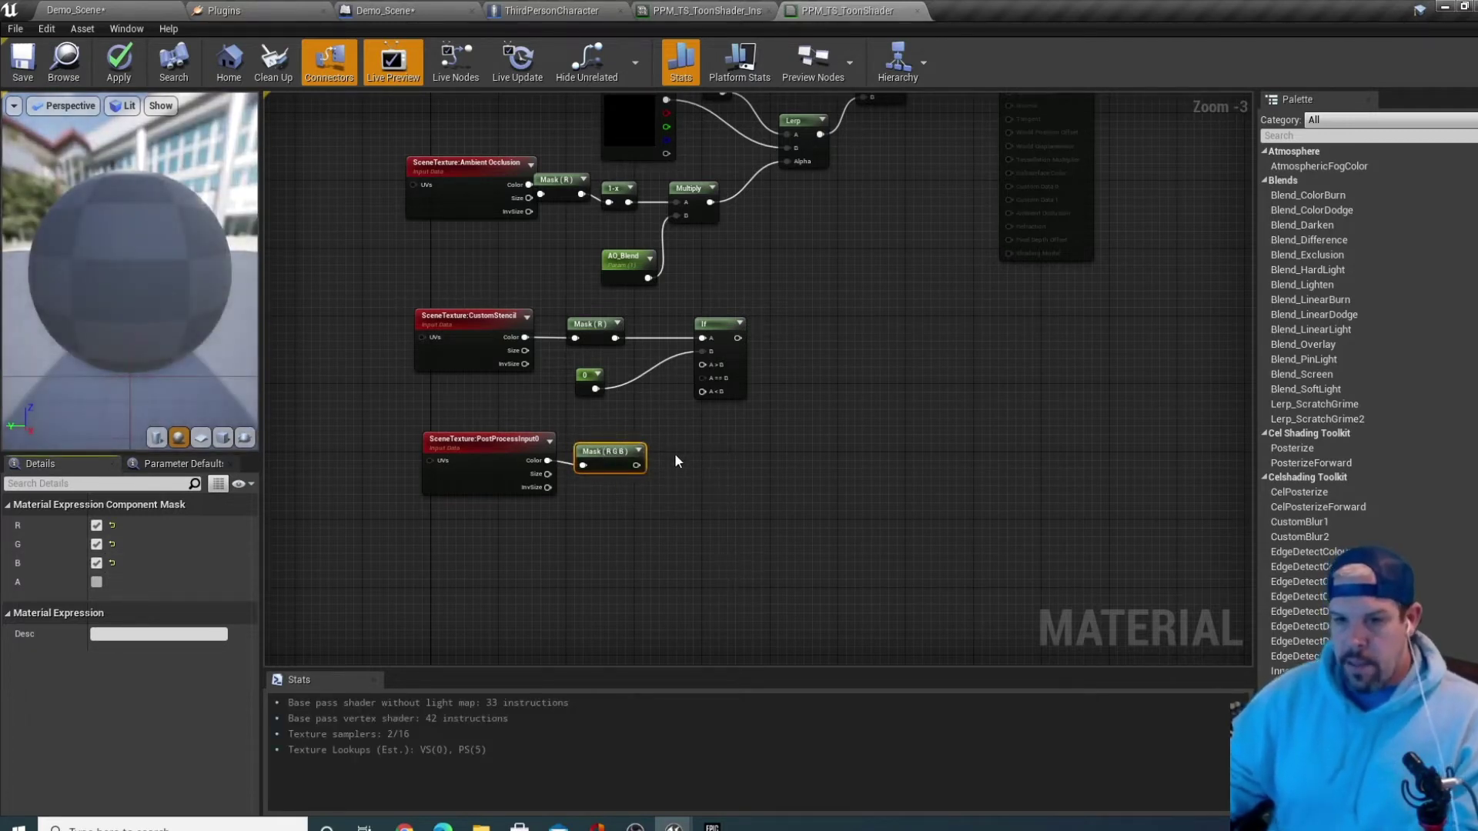
Connect the RGB mask's output to both the A > B and A < B inputs of the If node
drag(637, 465, 670, 432)
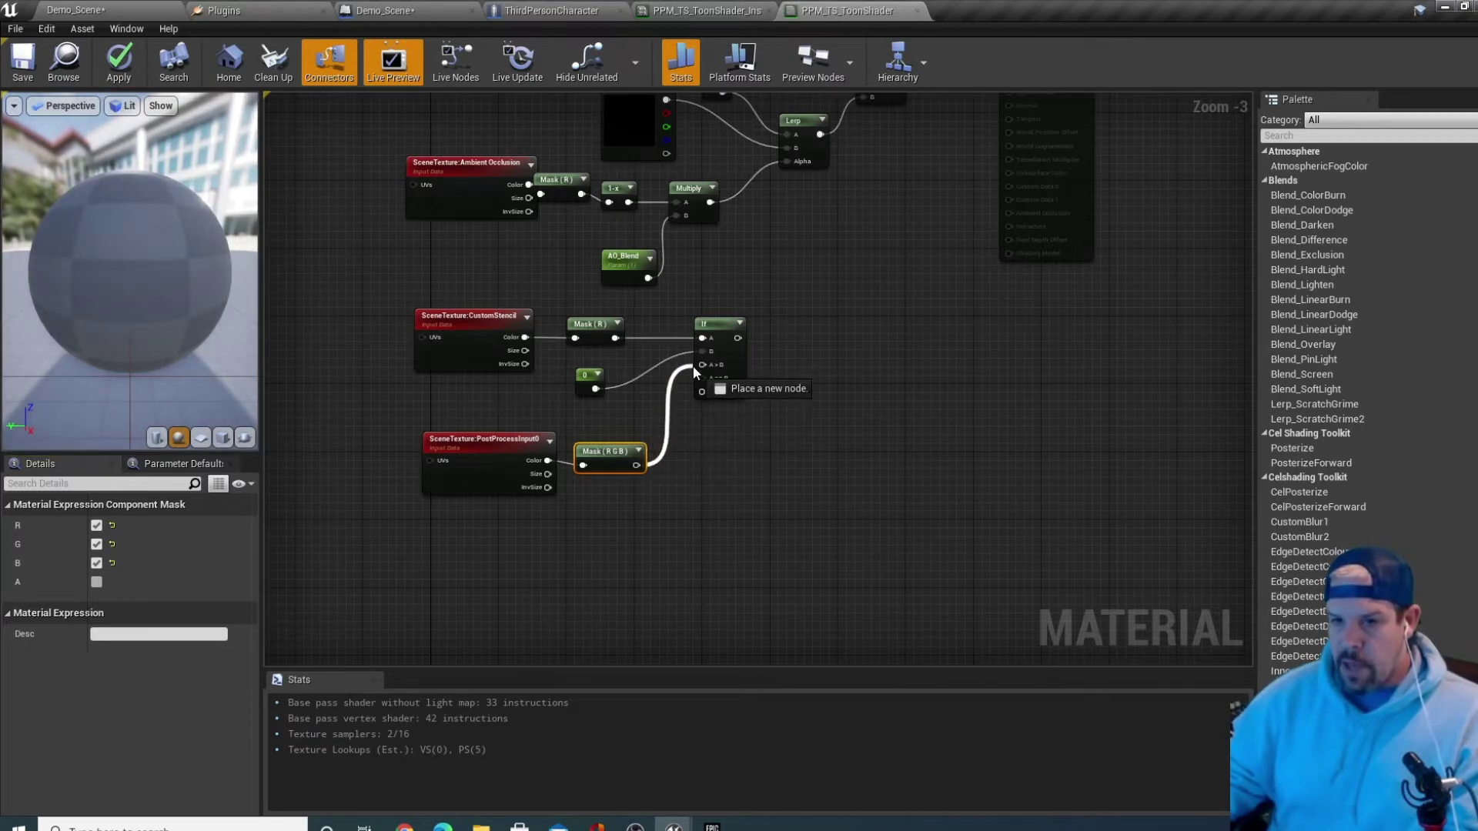
drag(702, 370, 701, 367)
drag(637, 465, 702, 392)
Move the final Multiply link from Emissive Color to the If node's A == B input, and connect the If output to Emissive Color
right_drag(881, 281, 708, 381)
ctrl+drag(836, 166, 530, 483)
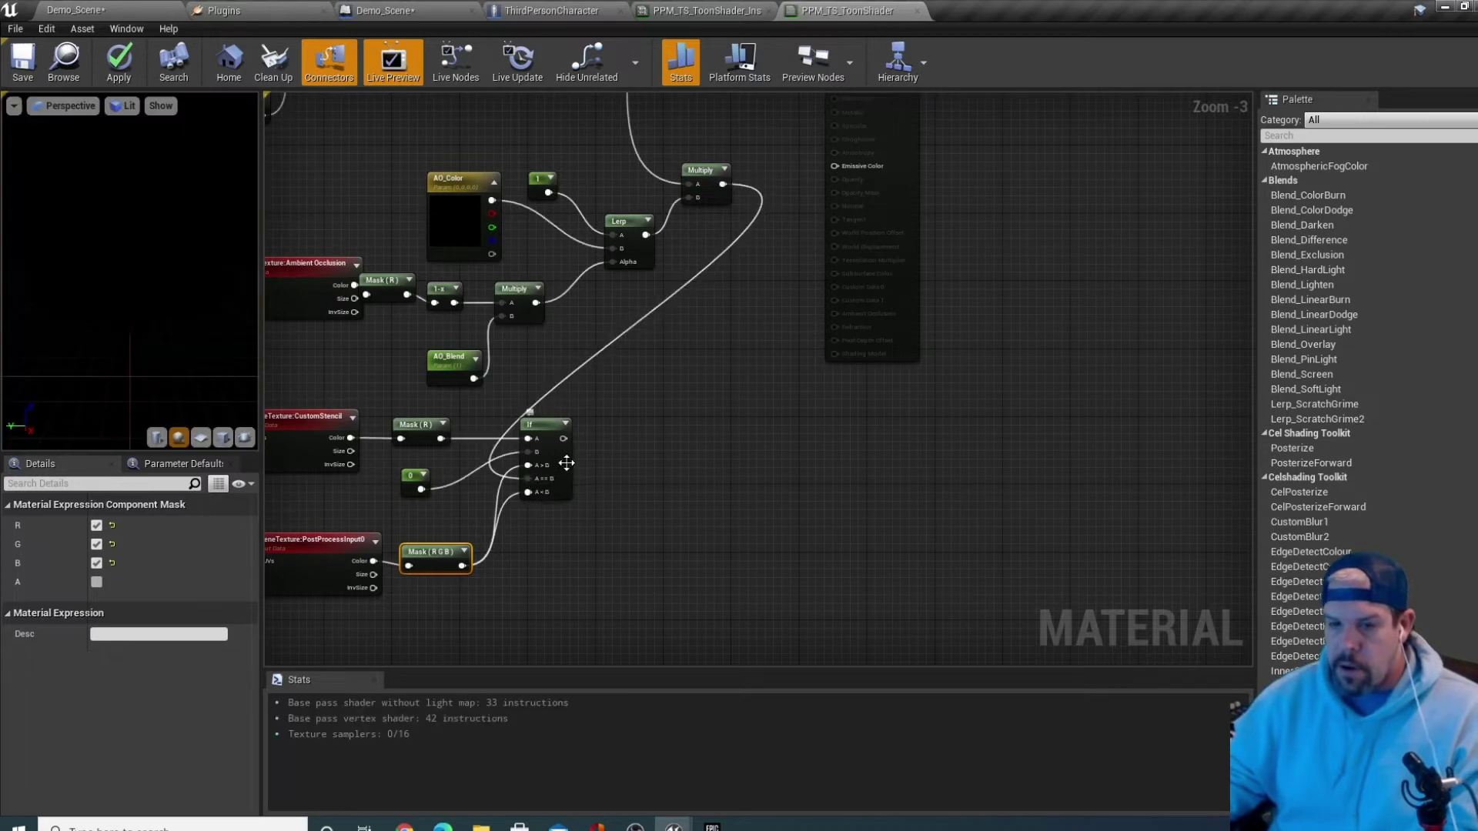
drag(562, 438, 837, 168)
click(687, 332)
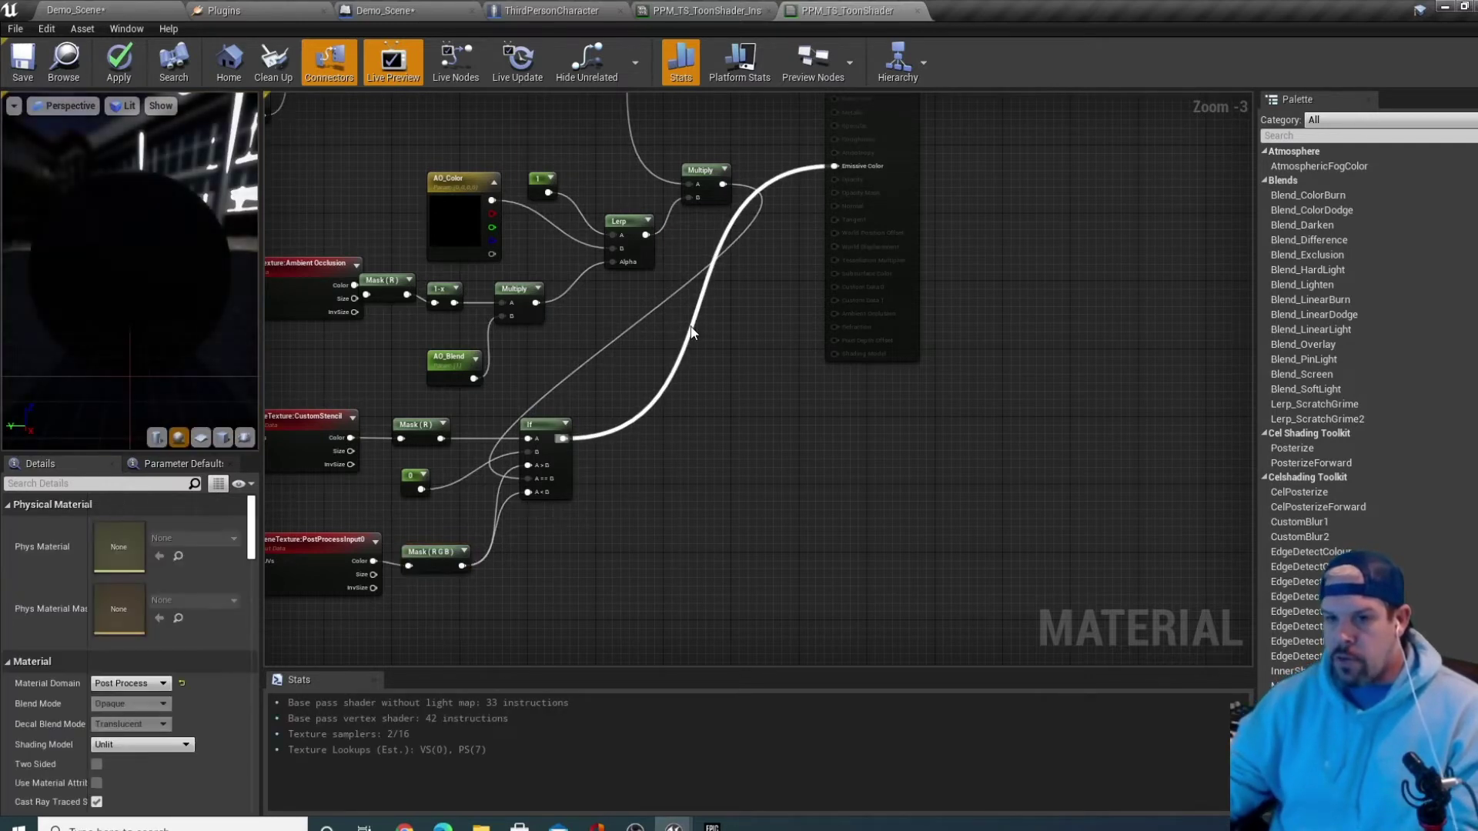
Save the edited PPM_TS_ToonShader material with its new stencil branch
scroll(732, 368, down, 4)
scroll(724, 377, up, 1)
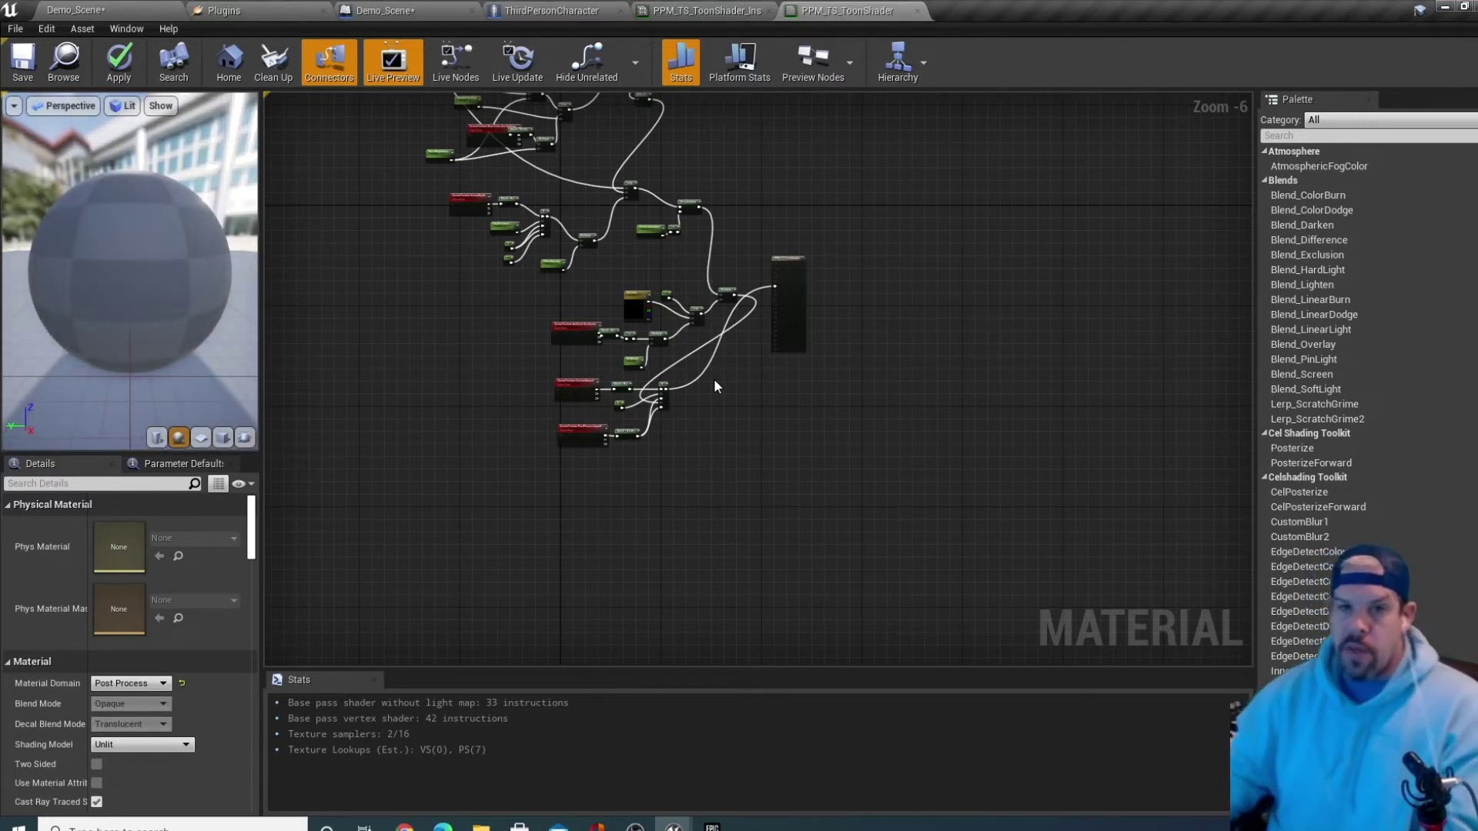
click(17, 79)
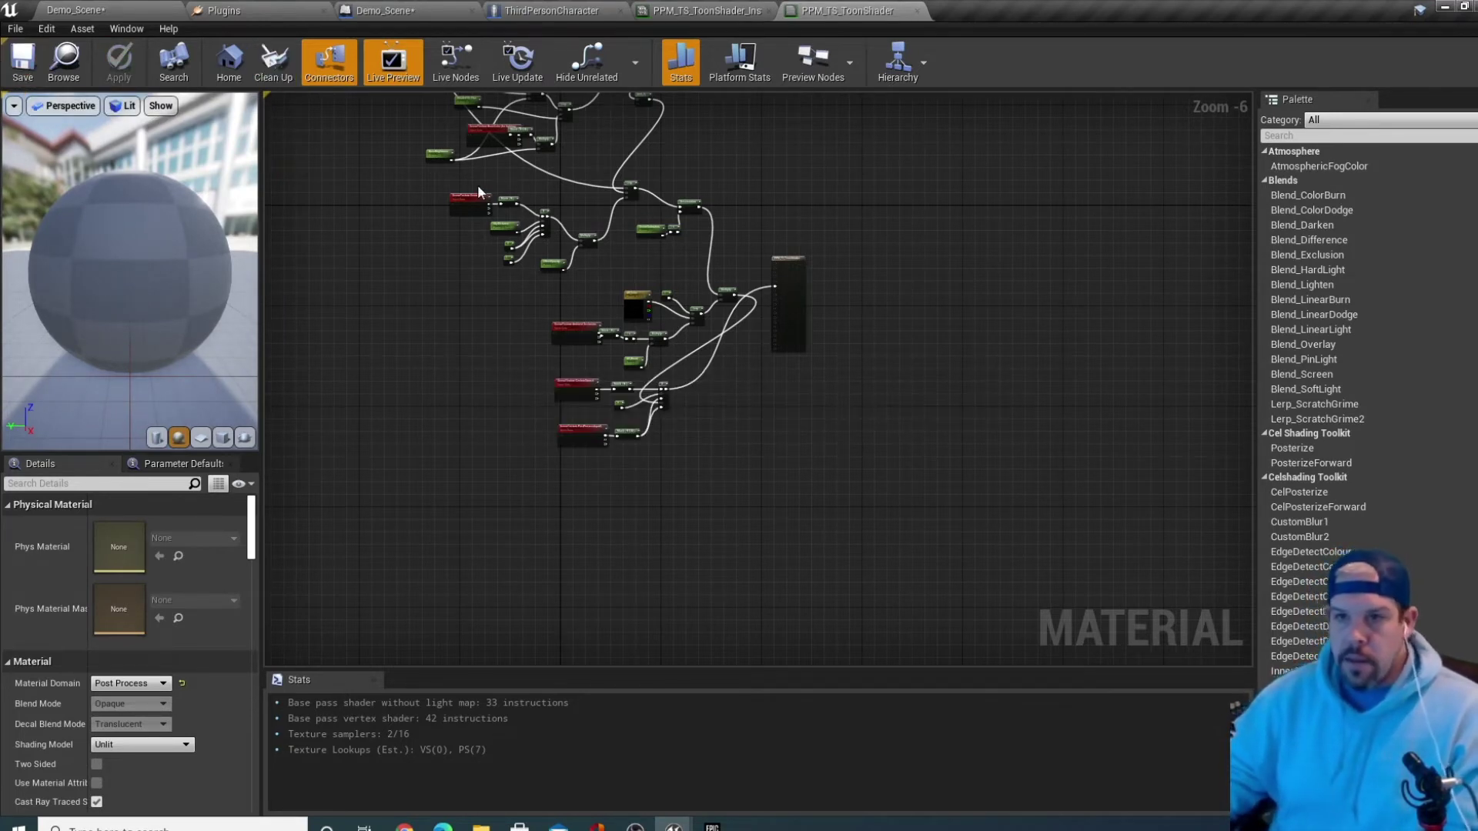
Play the Demo_Scene level and run the character around the street to check the toon shading on character and surroundings
click(99, 8)
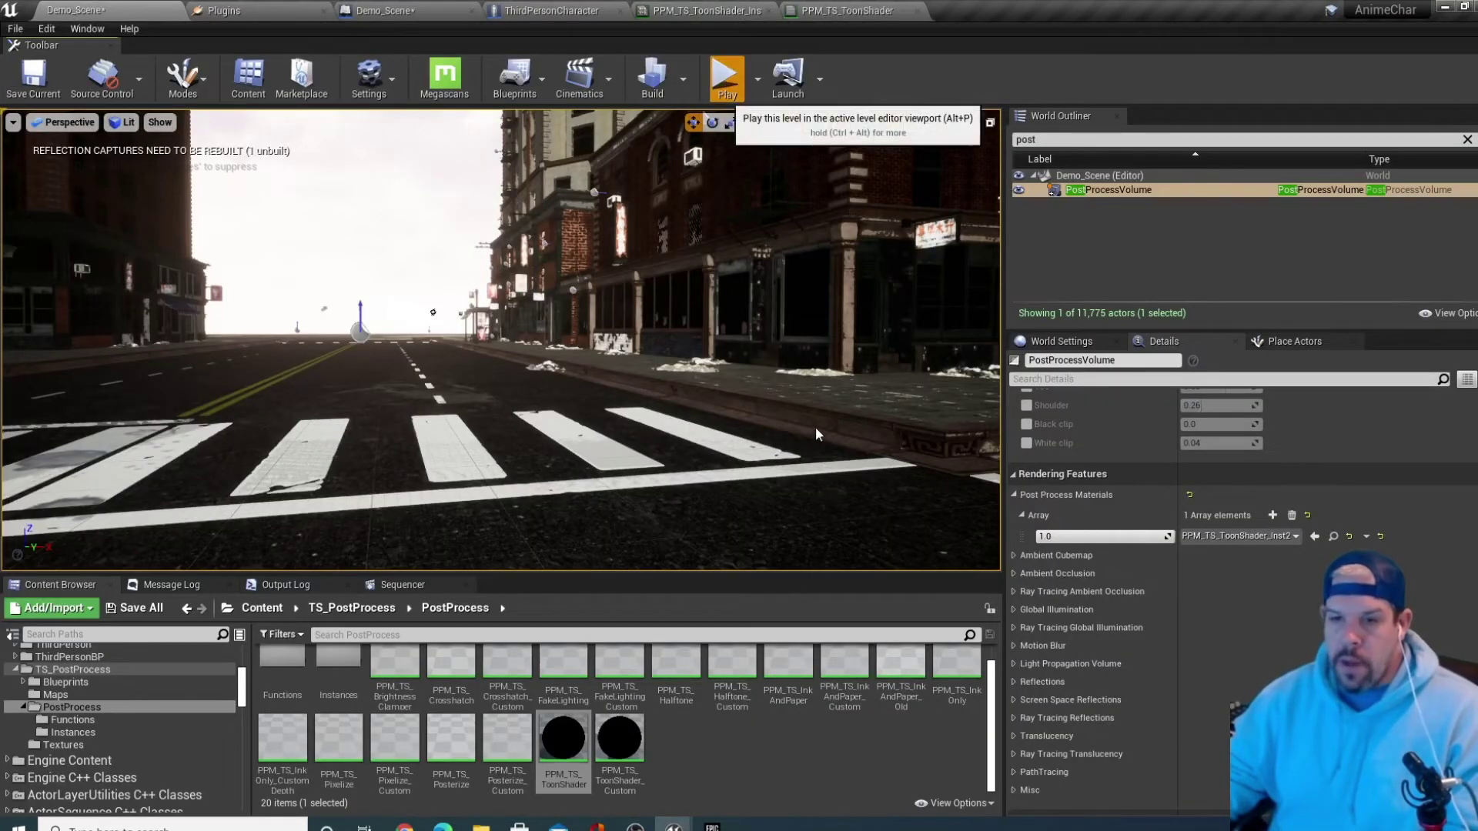
key(alt+p)
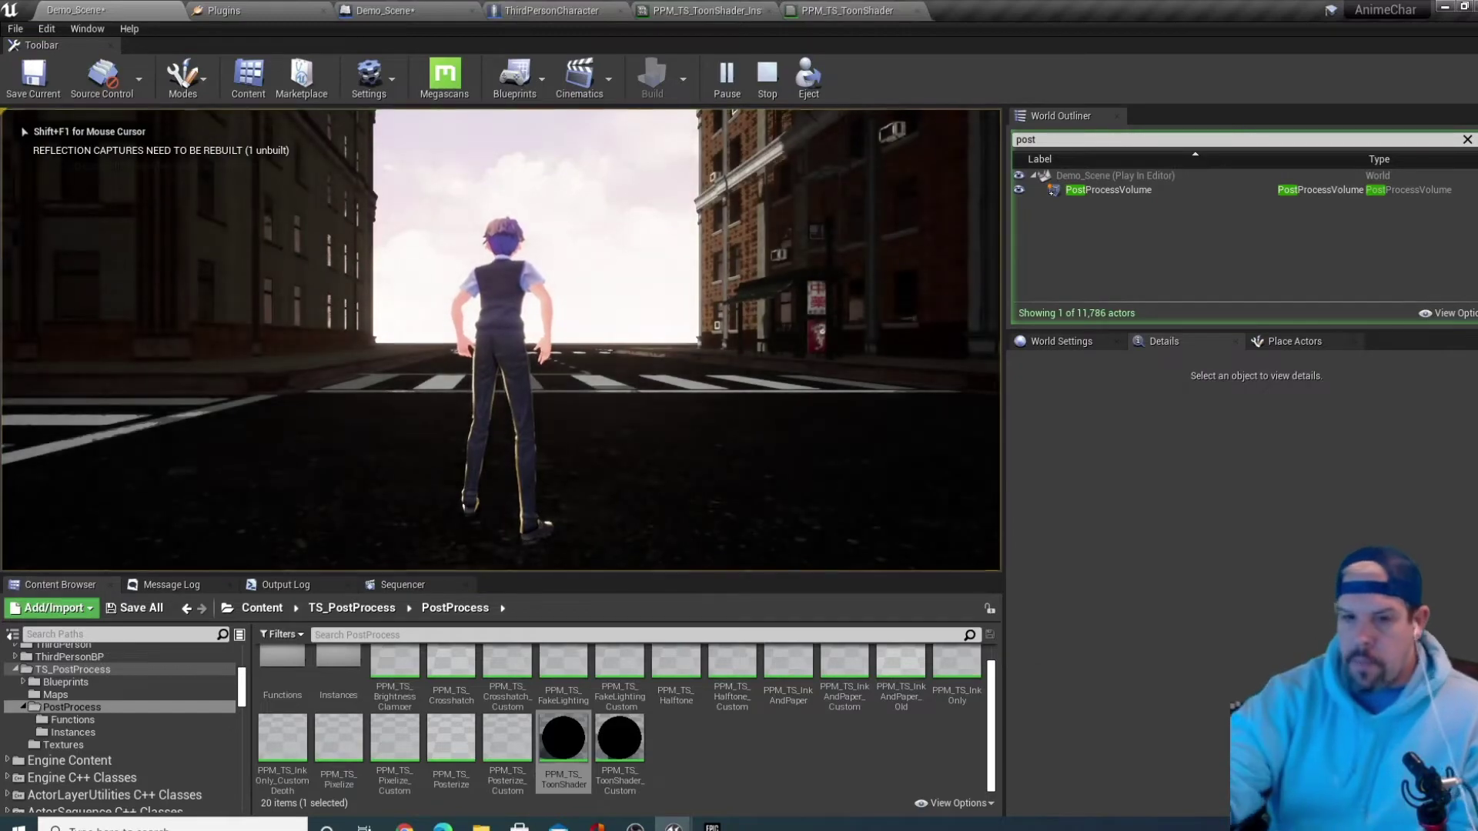
key(w)
key(s)
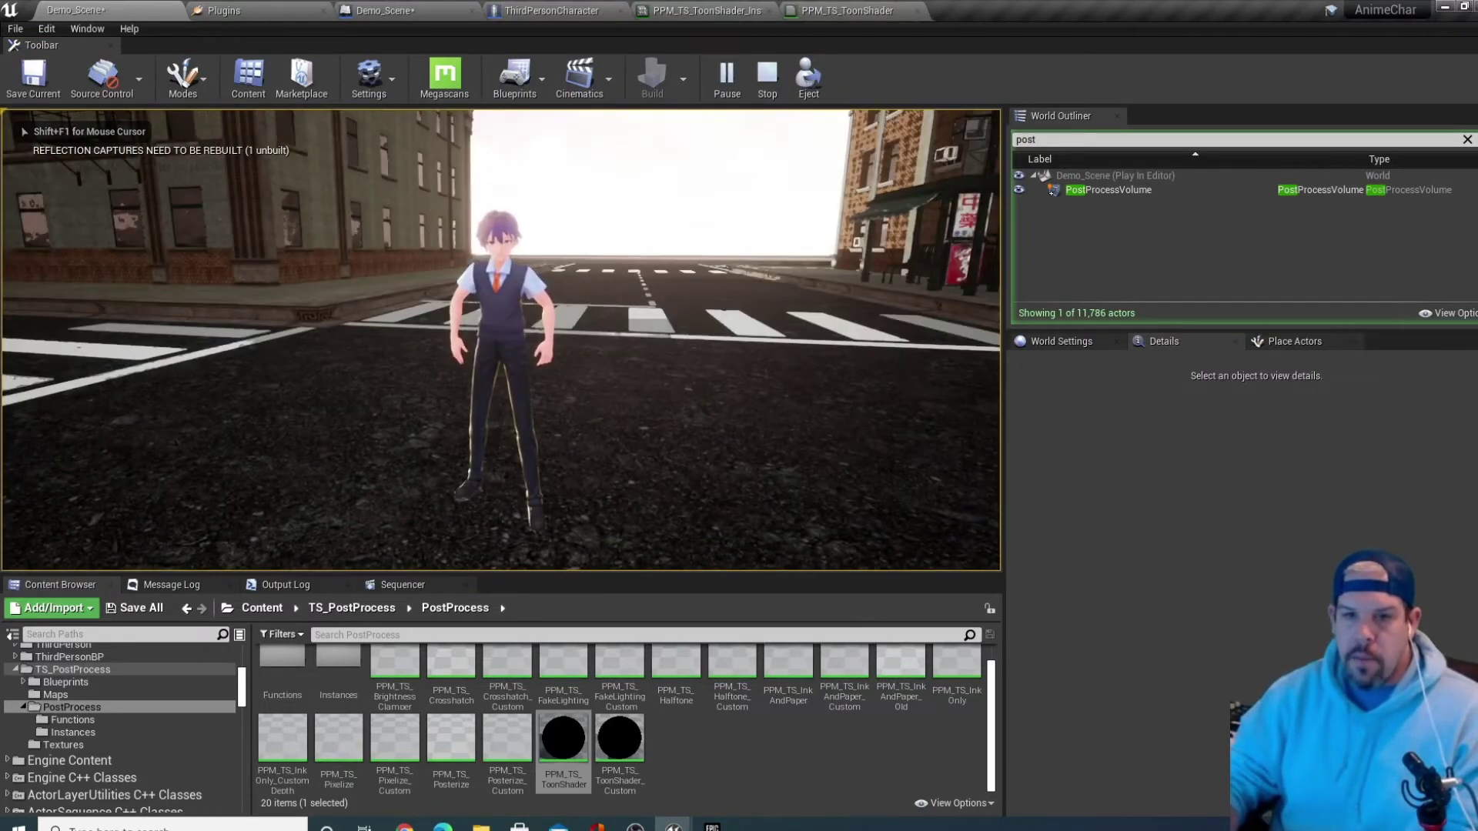
key(w)
key(w)
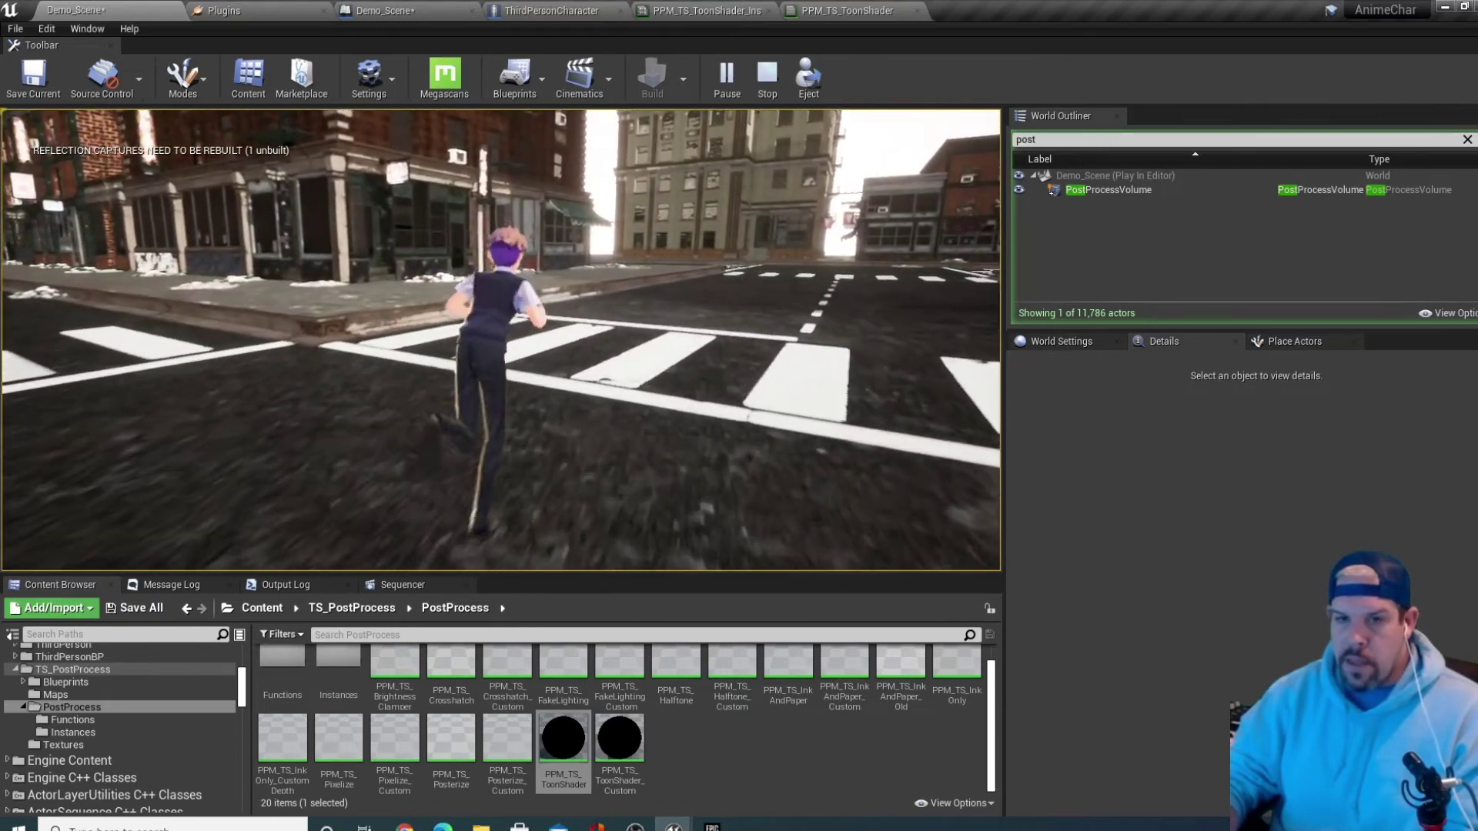
Run the character onto the sidewalk, turn it to face the camera to inspect its shading, and end the play session
key(w)
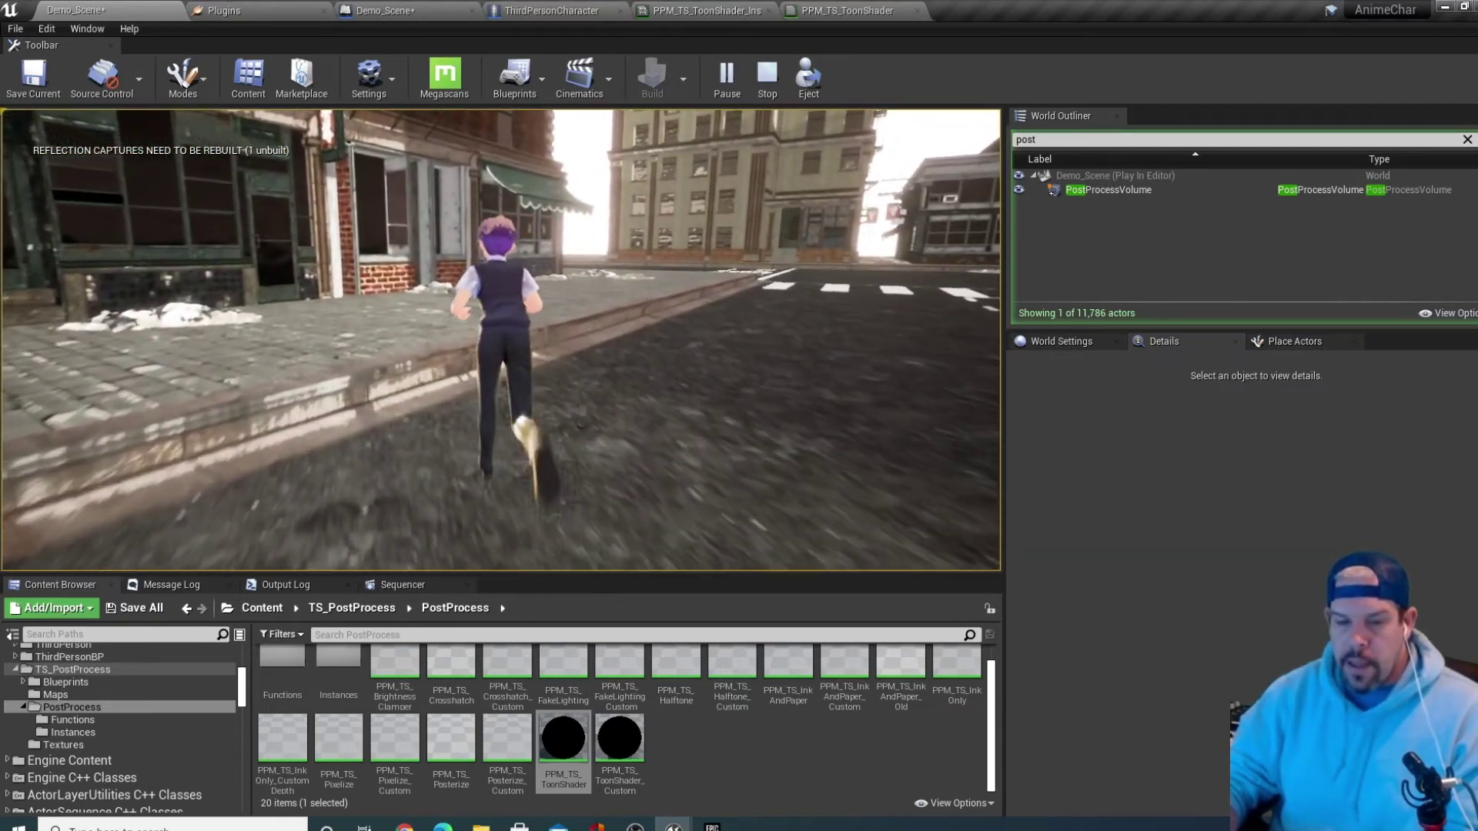
key(s)
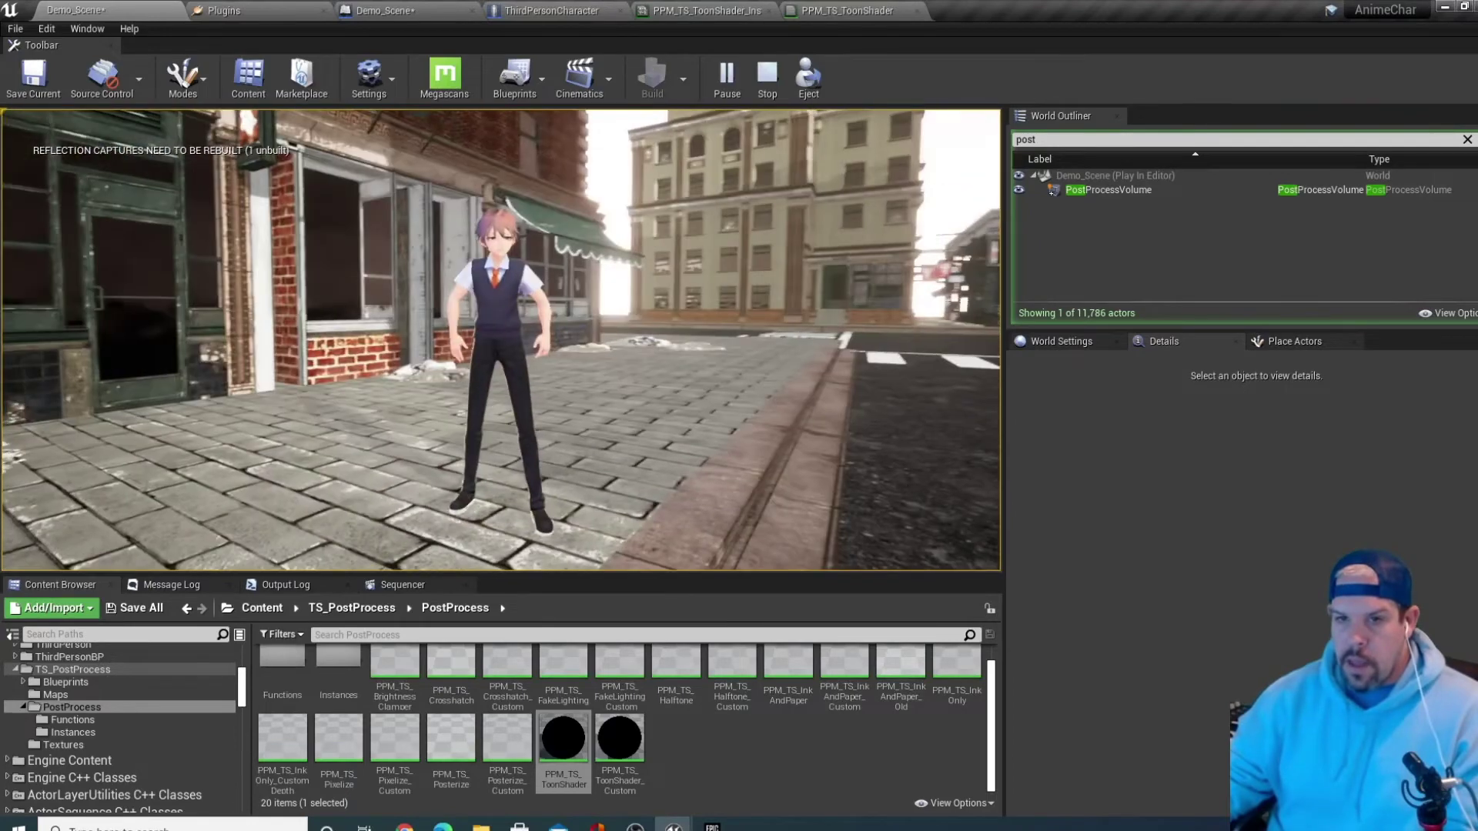
key(Escape)
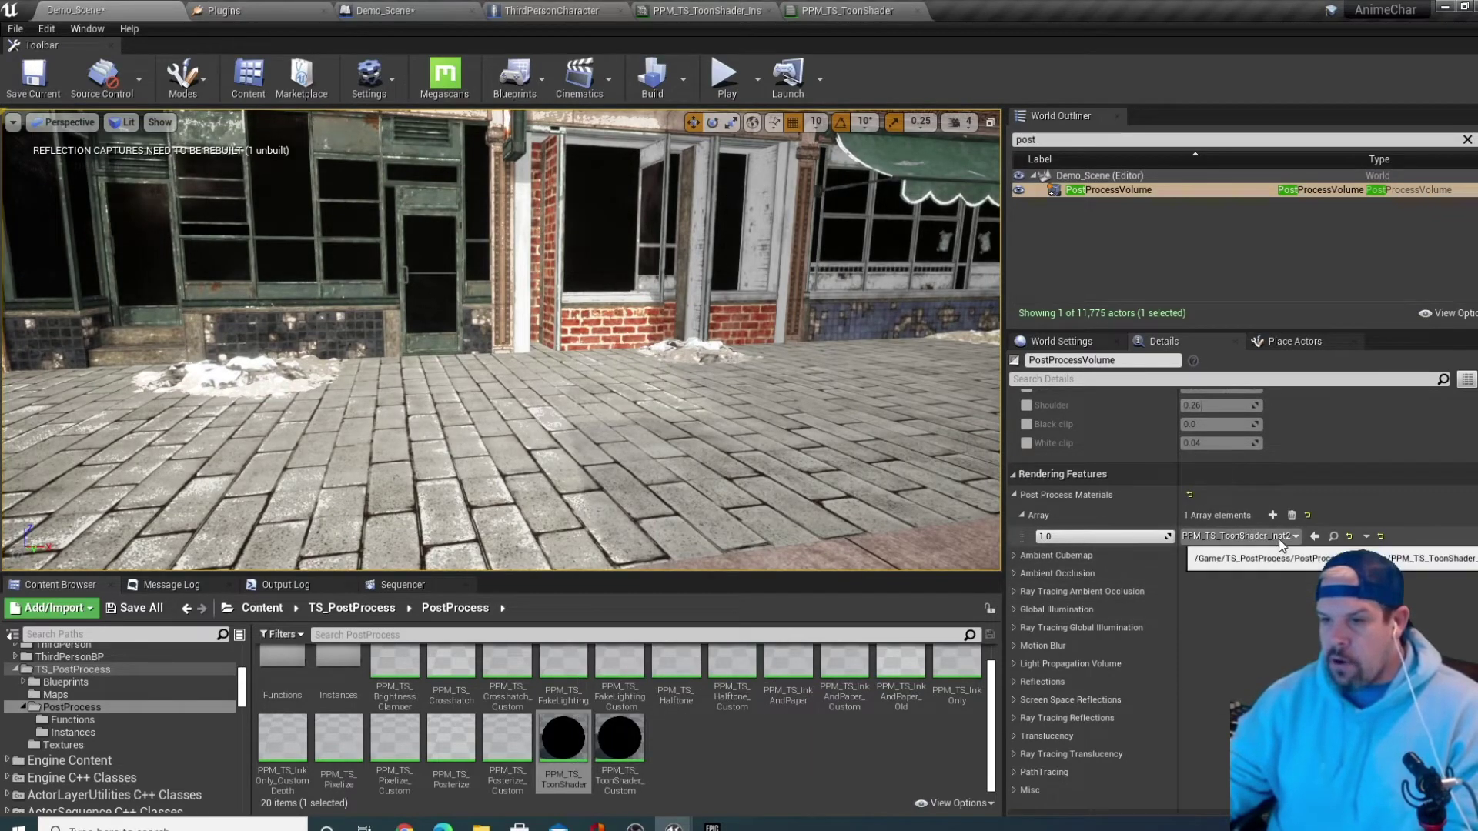
Switch the PostProcessVolume's post process material to PPM_TS_ToonShader_Inst to preview it on the street
right_drag(606, 387, 839, 386)
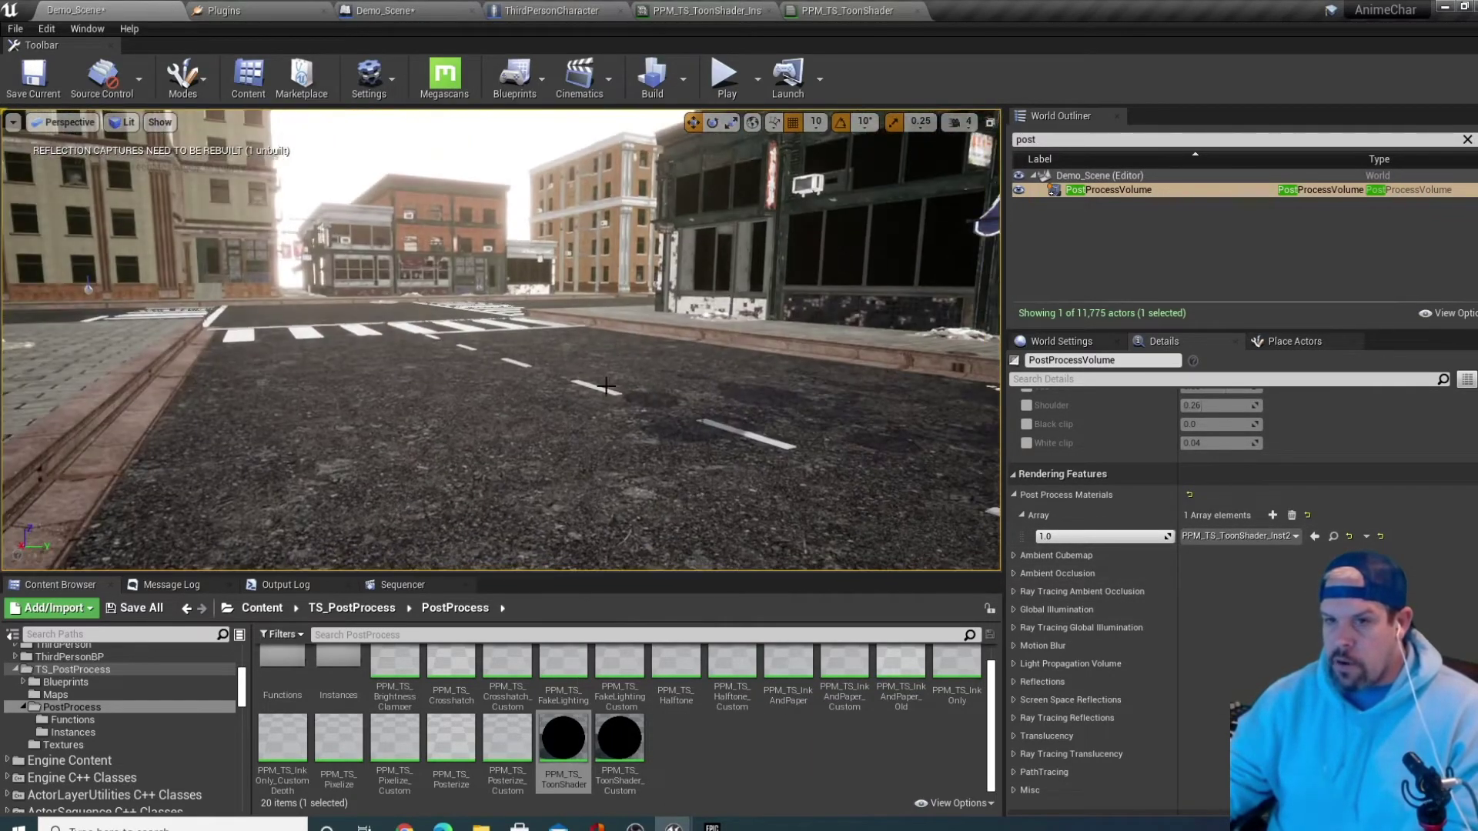
click(1240, 535)
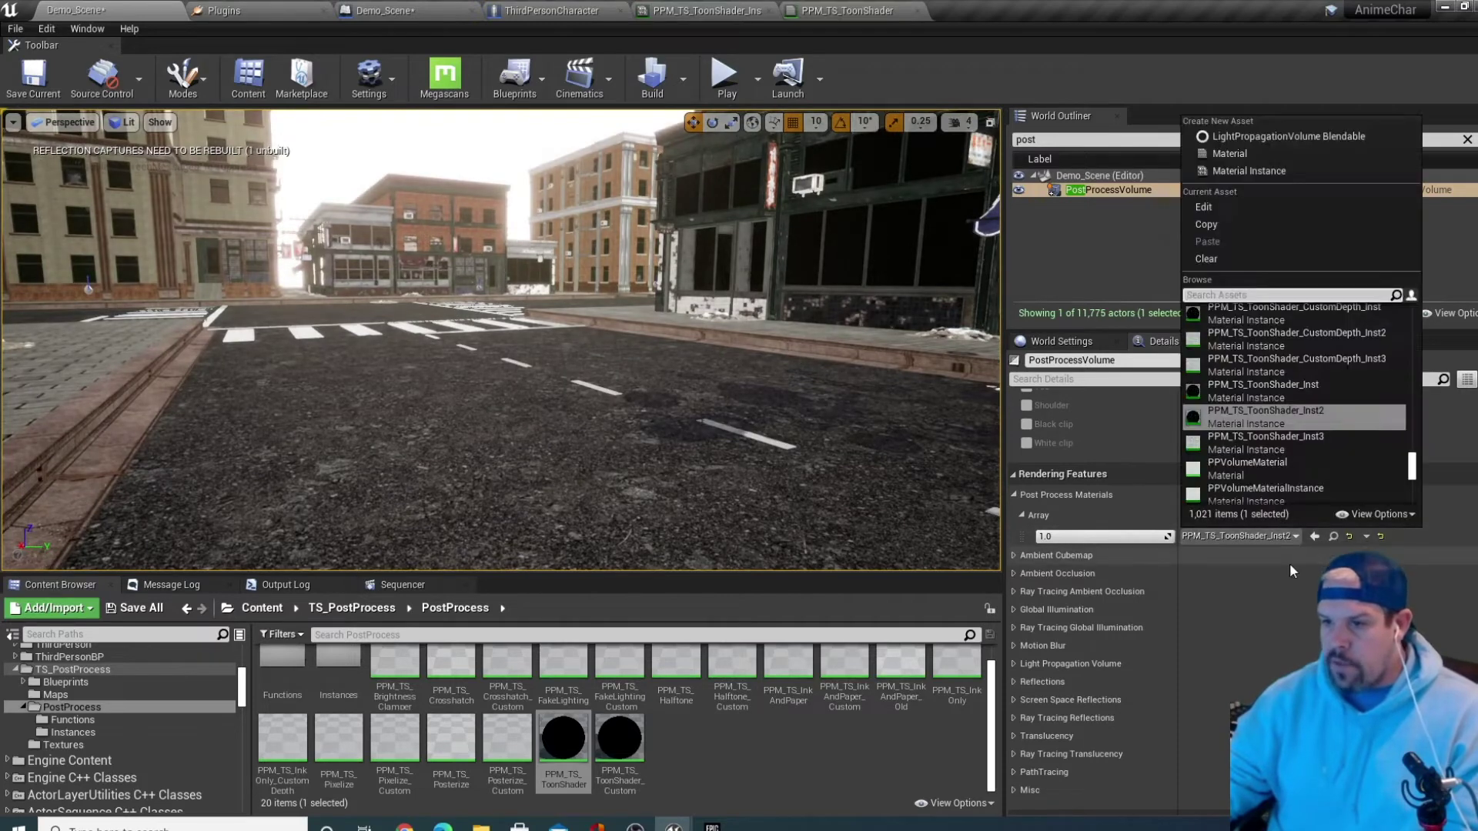
click(1297, 412)
click(619, 350)
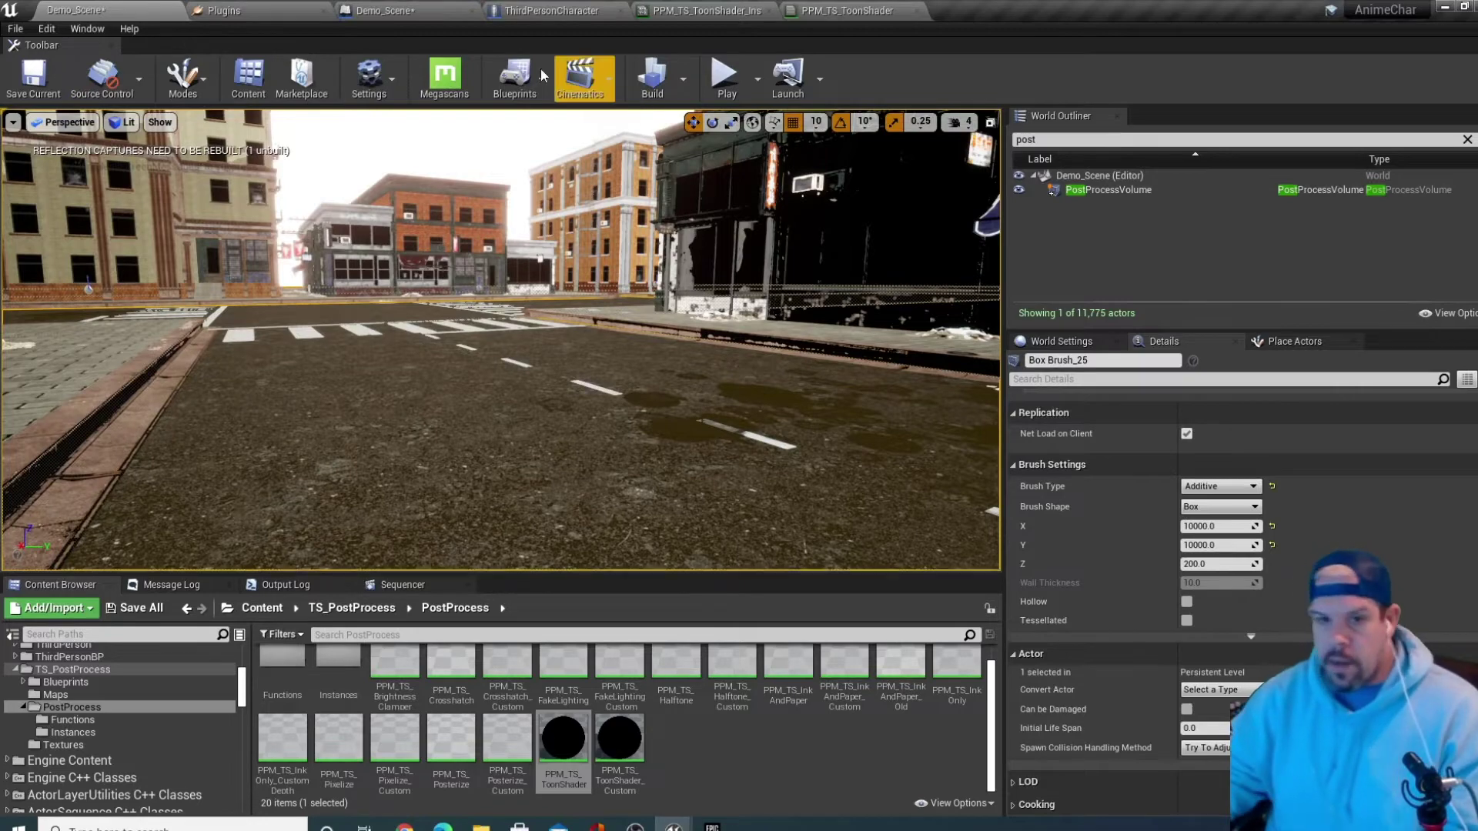
Reassign PPM_TS_ToonShader_Inst2 as the PostProcessVolume's post process material and try varying its blend weight
double_click(1109, 190)
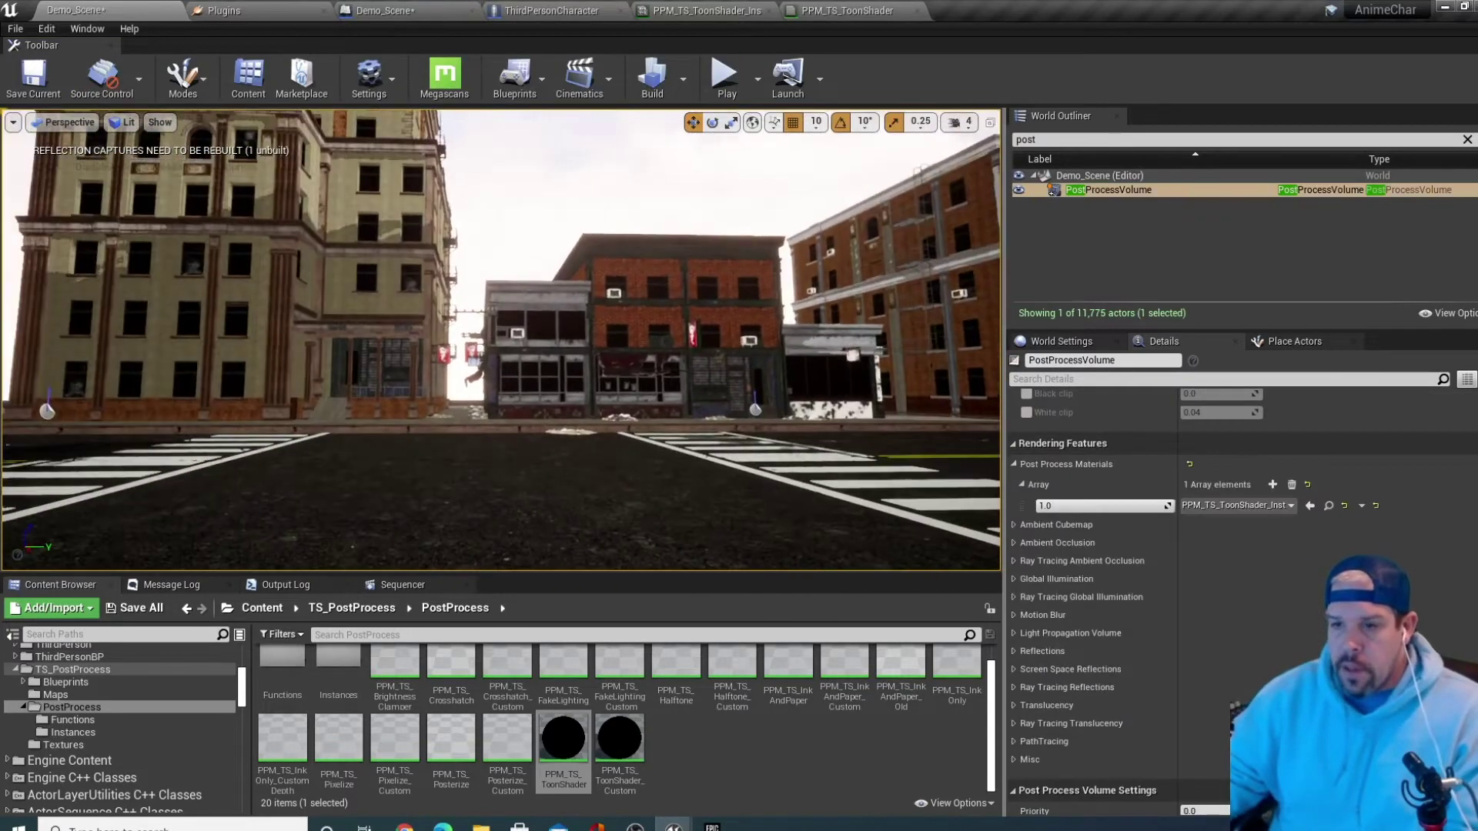
click(1237, 505)
click(1317, 406)
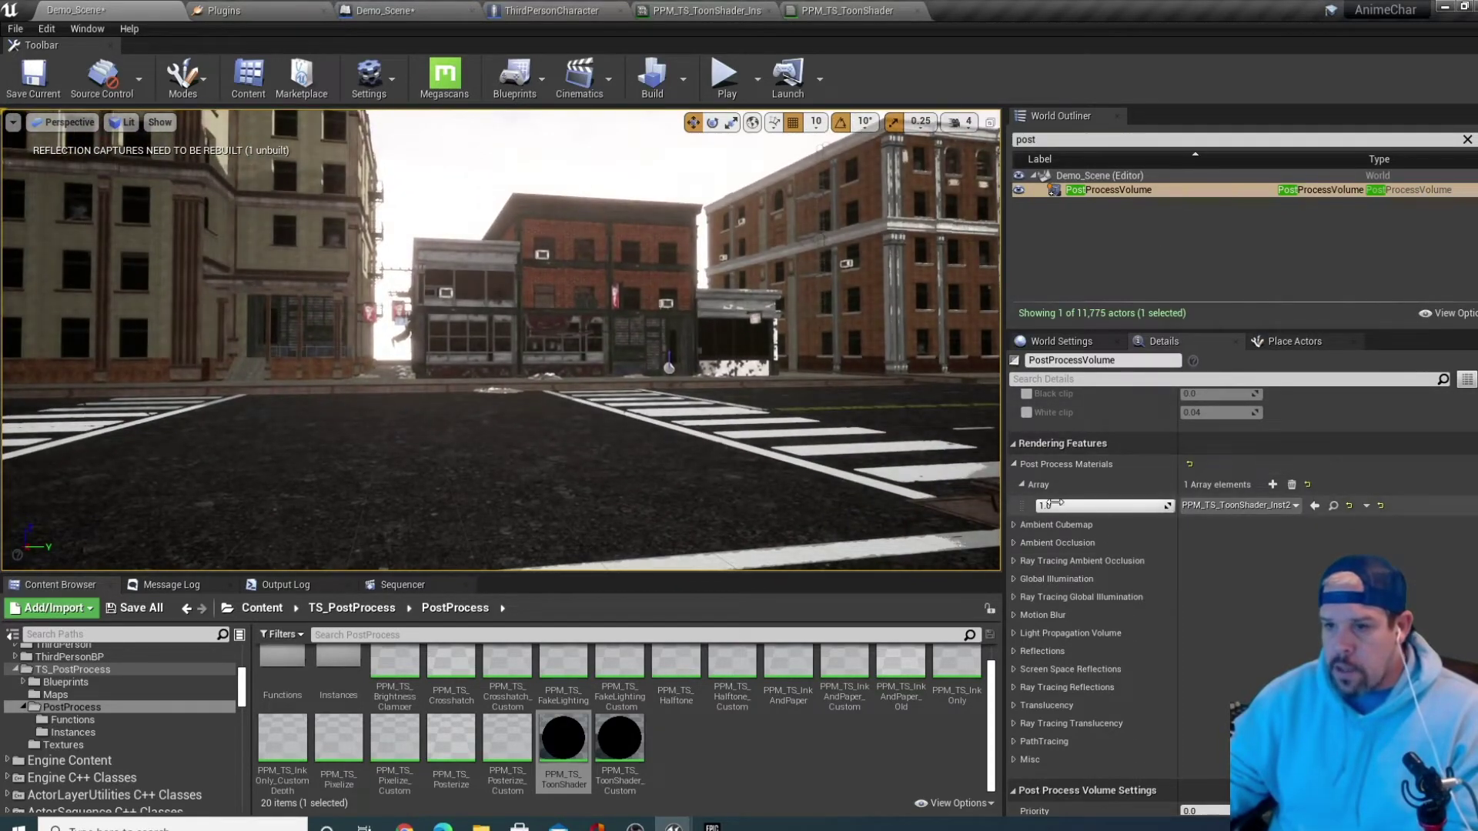
drag(1051, 505, 1155, 506)
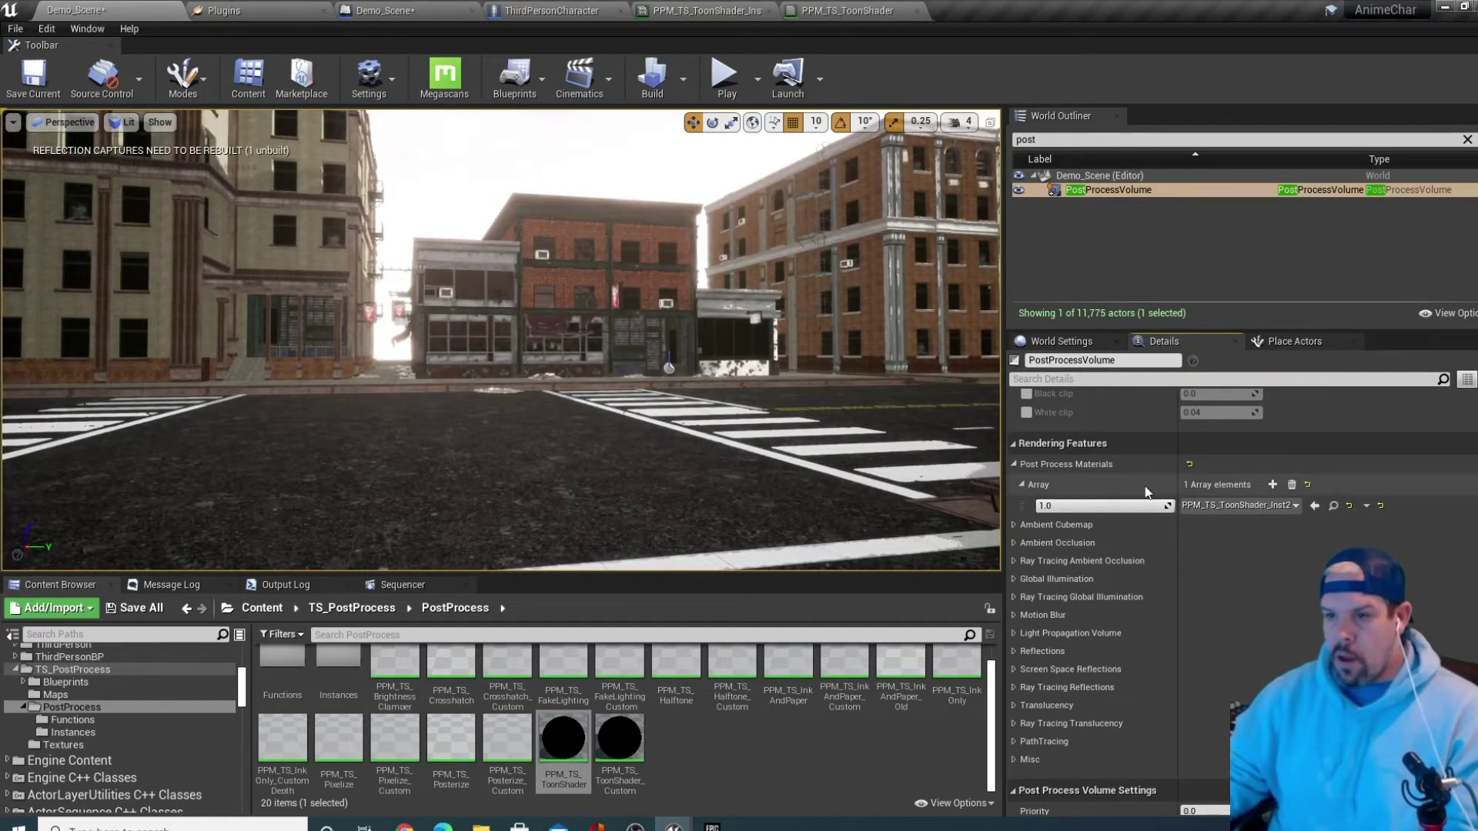
drag(1041, 505, 1077, 506)
click(1196, 505)
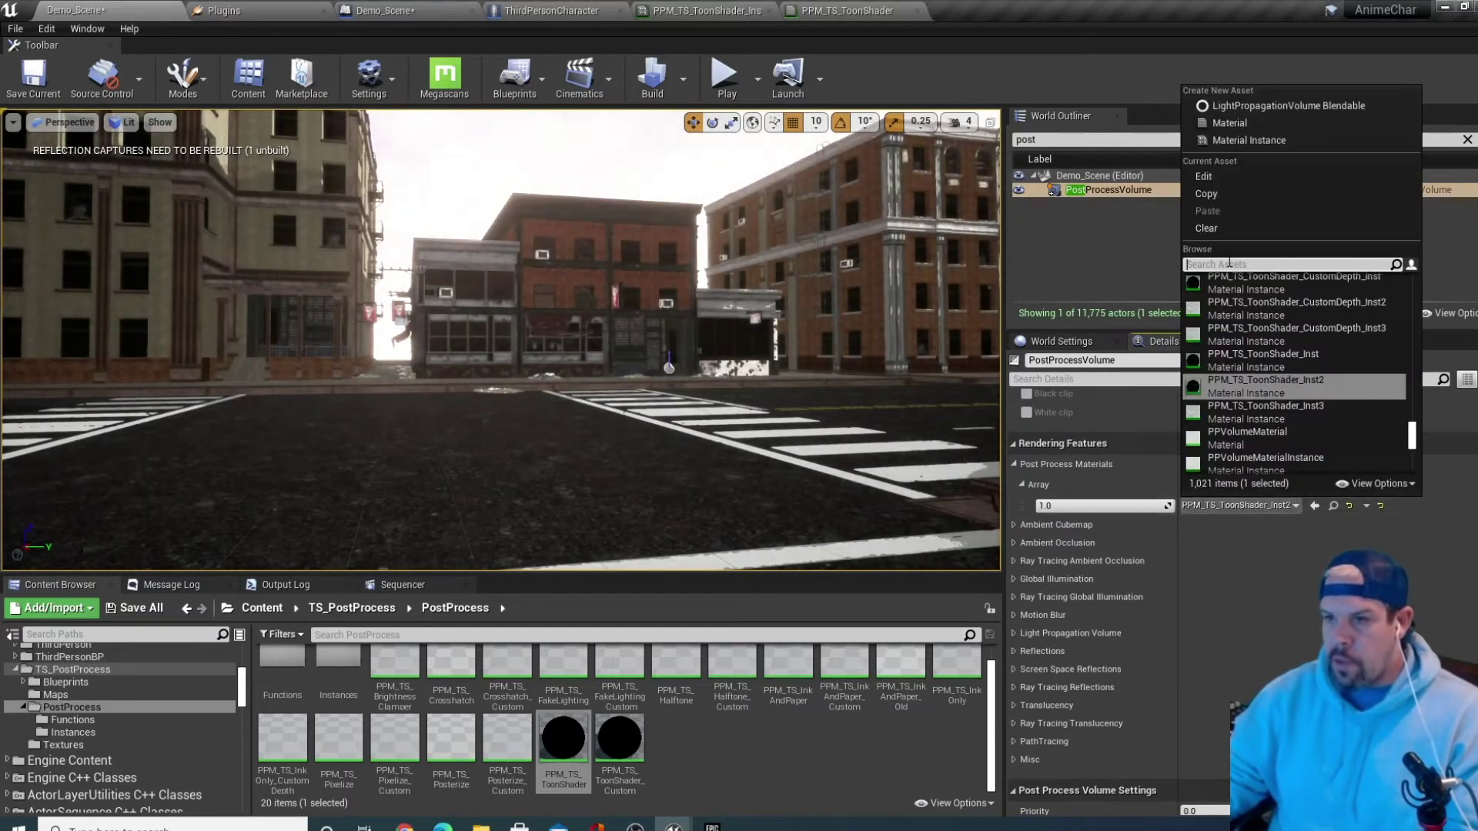
click(1222, 265)
text(cel)
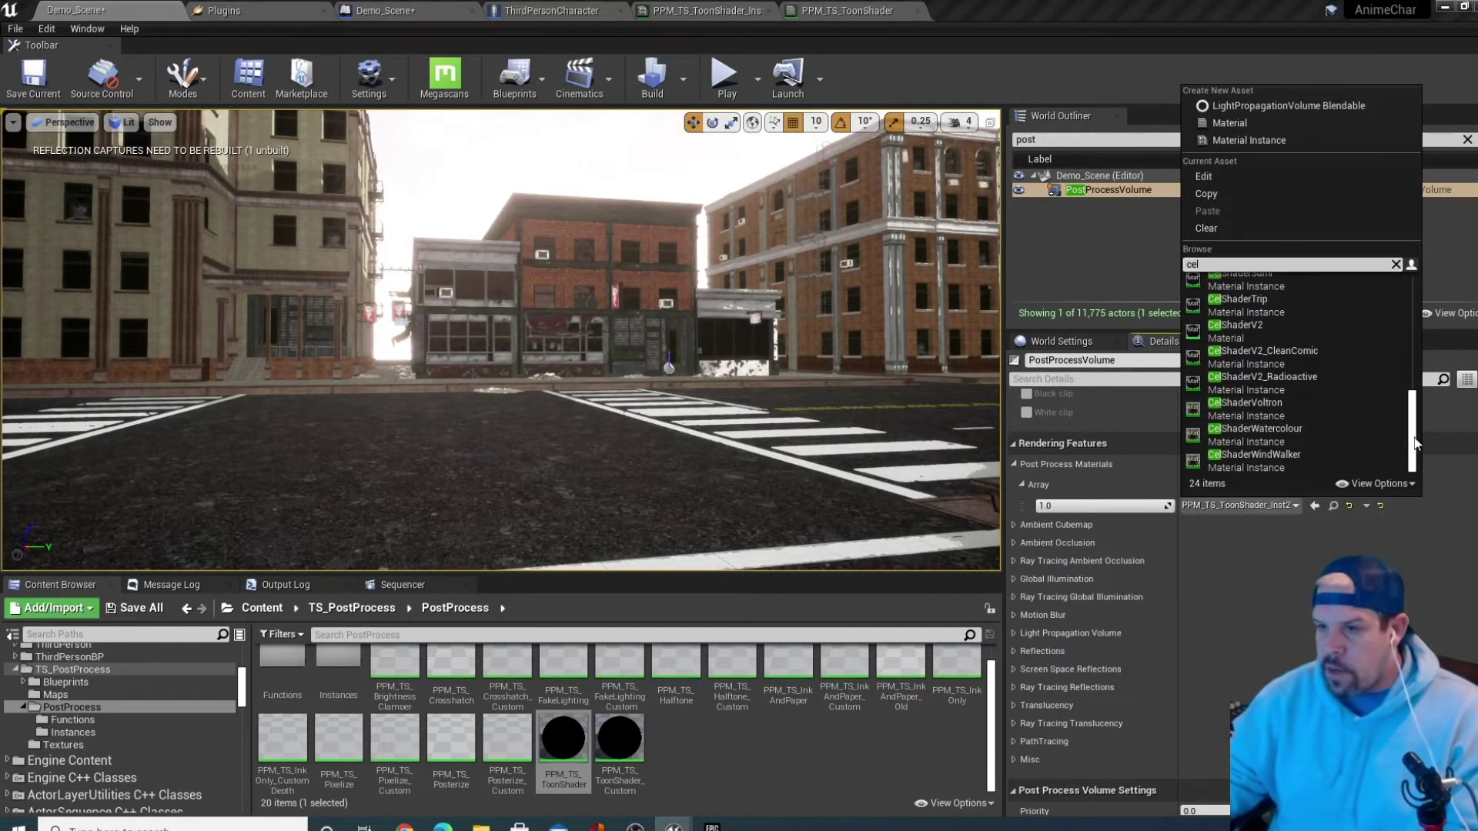
click(1278, 465)
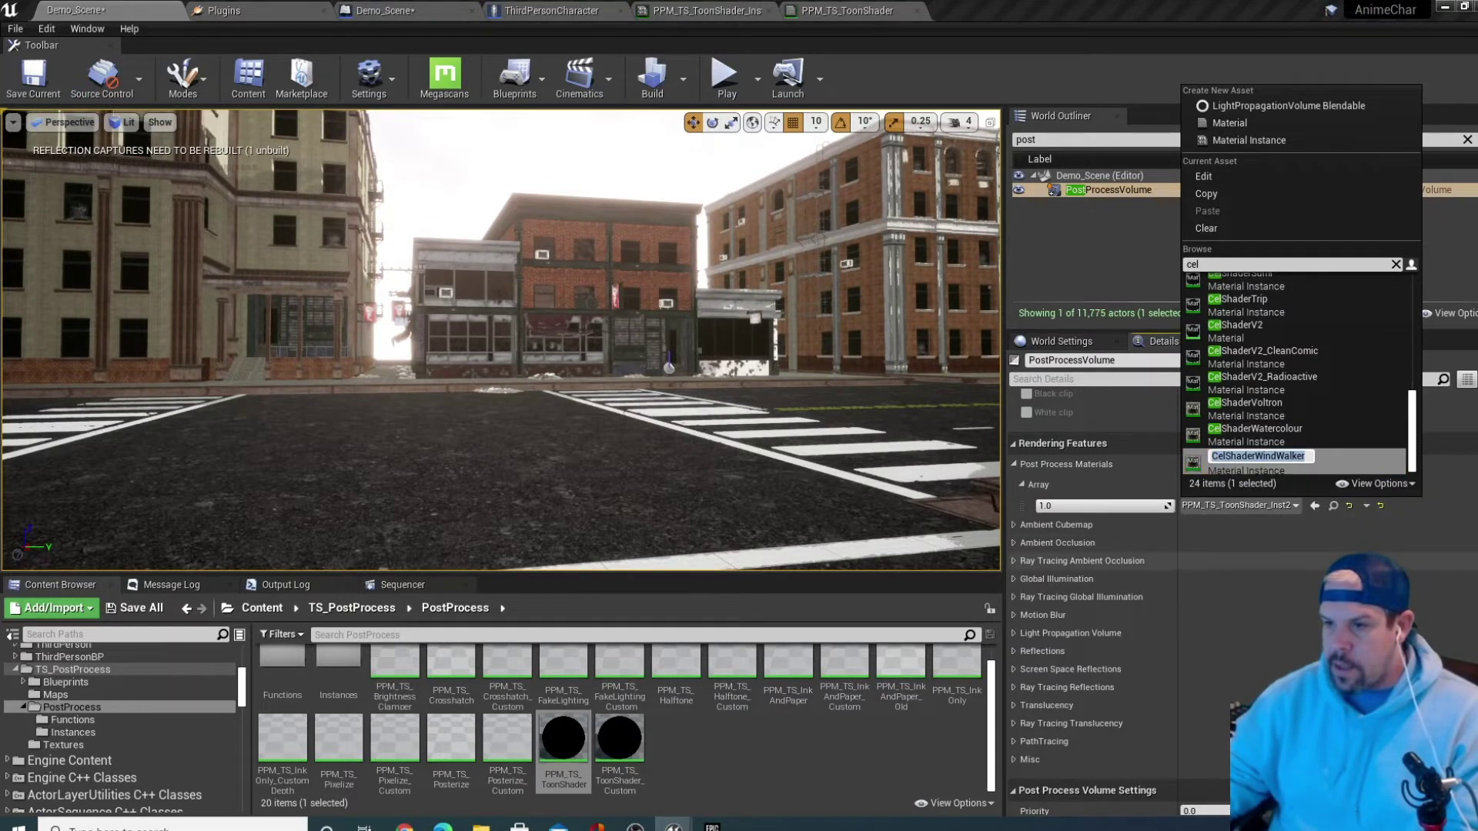
key(Escape)
Replace the PostProcessVolume's post process material with CelShaderWindWalker and reduce its blend weight to 0.84
click(1239, 505)
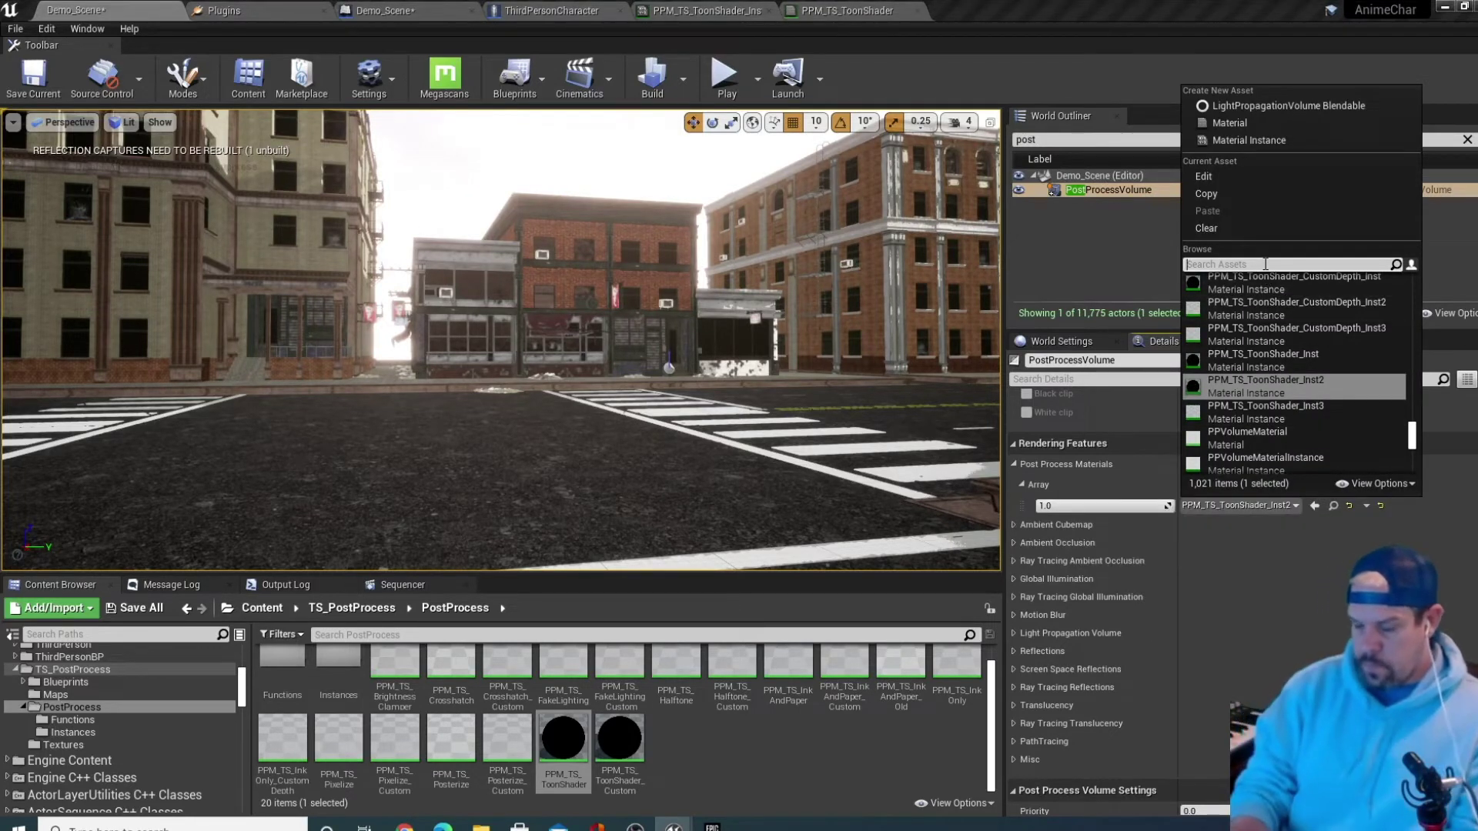
text(cel)
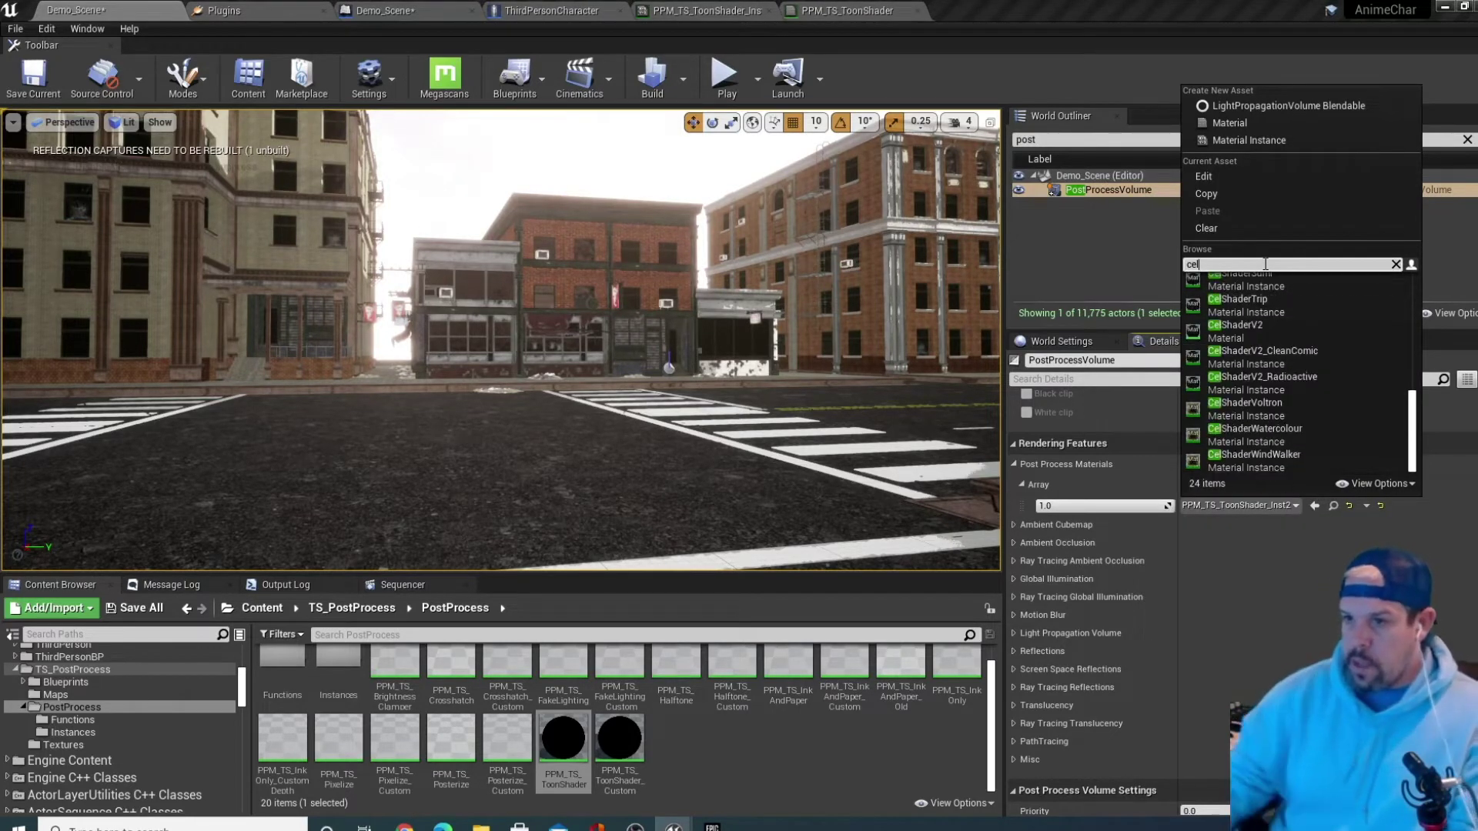
click(1238, 465)
mouse_move(645, 430)
right_down()
mouse_move(1109, 428)
mouse_move(769, 427)
right_up()
right_drag(501, 339, 500, 339)
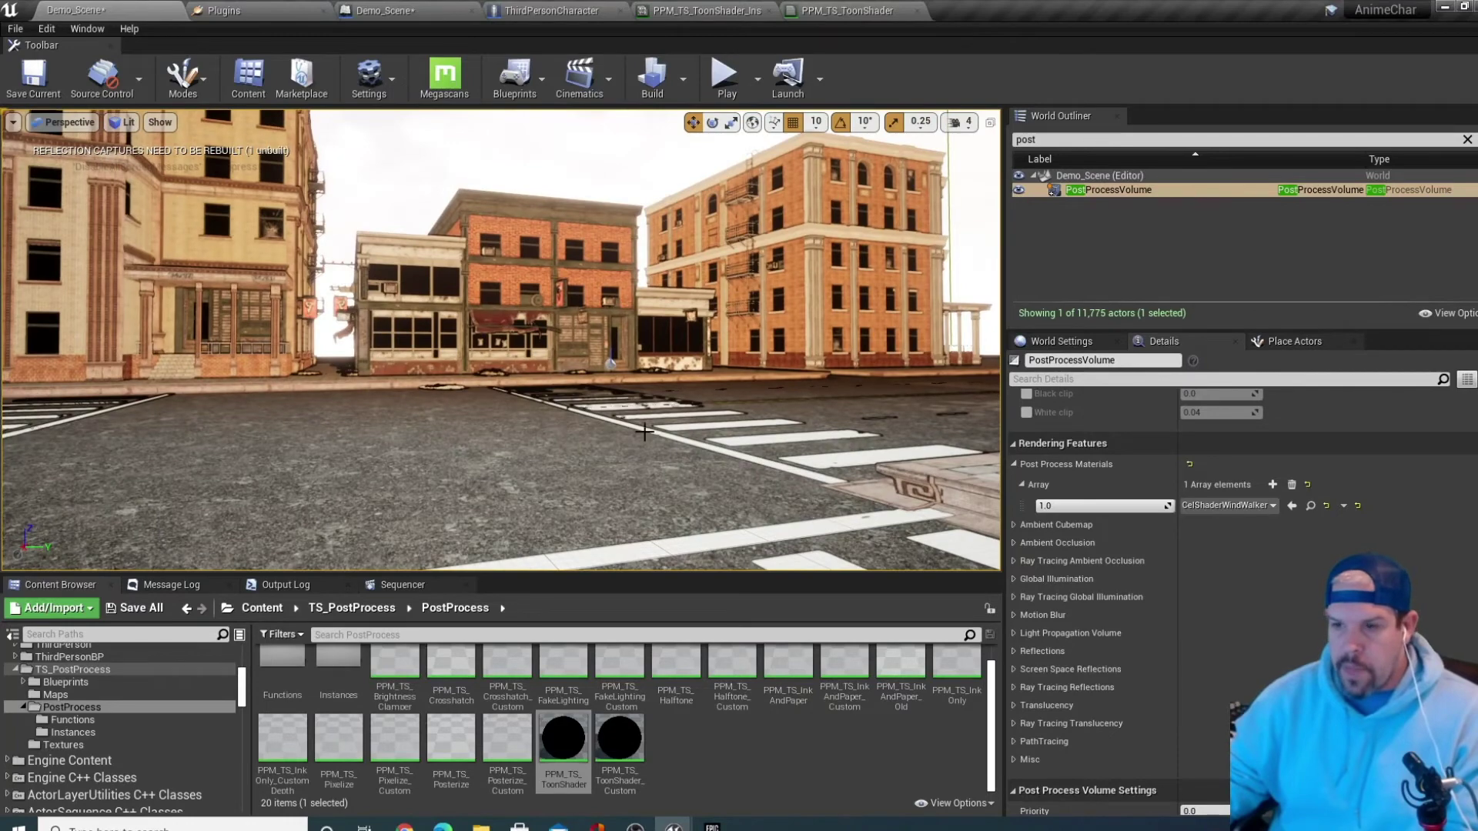
mouse_move(1168, 506)
mouse_down()
mouse_move(1139, 506)
mouse_move(1232, 506)
mouse_up()
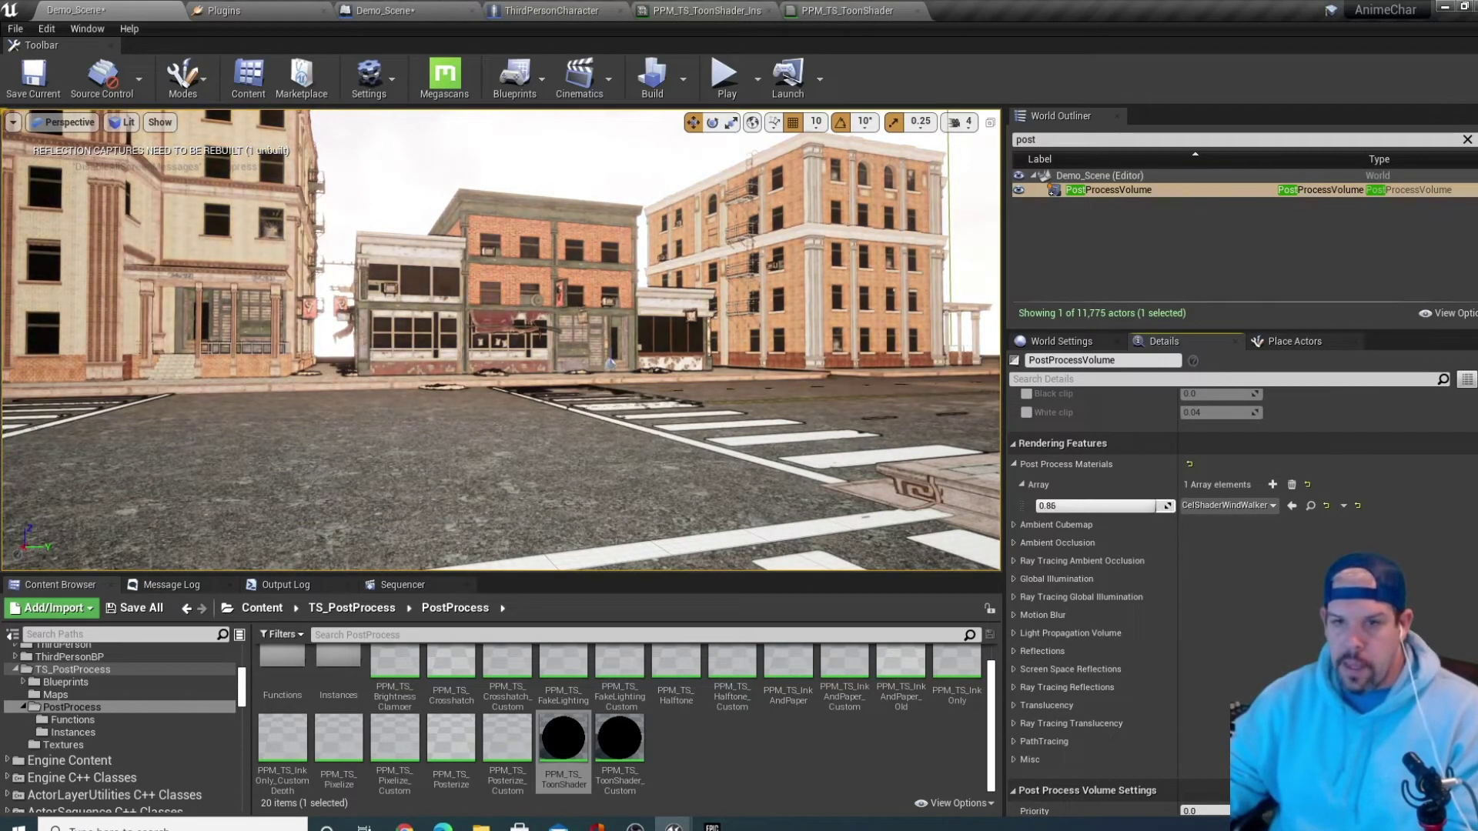
right_drag(713, 442, 631, 141)
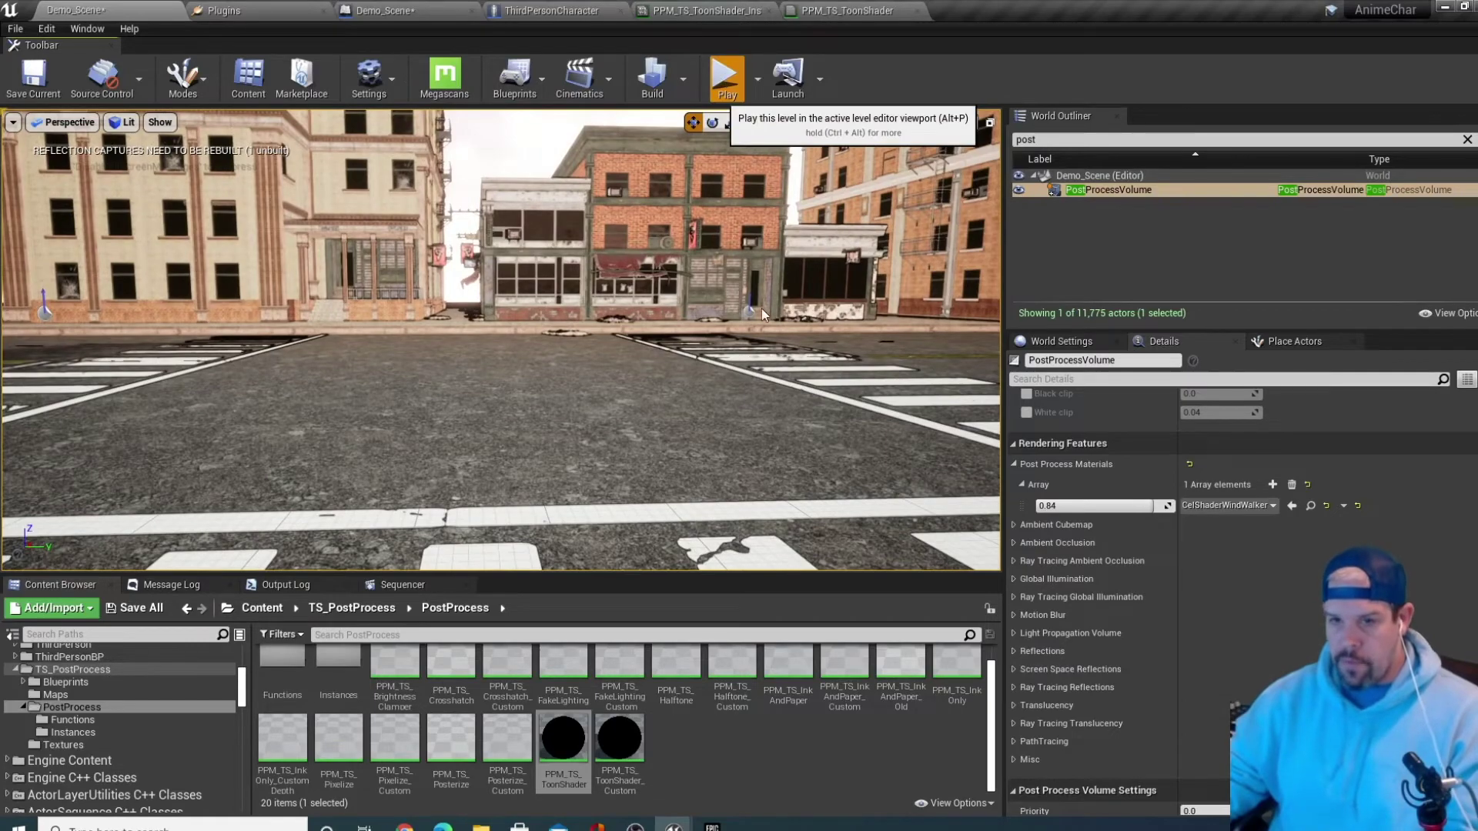
Play the level and run the character around the intersection to examine the CelShaderWindWalker look on character and buildings, ending the session at the end
key(alt+p)
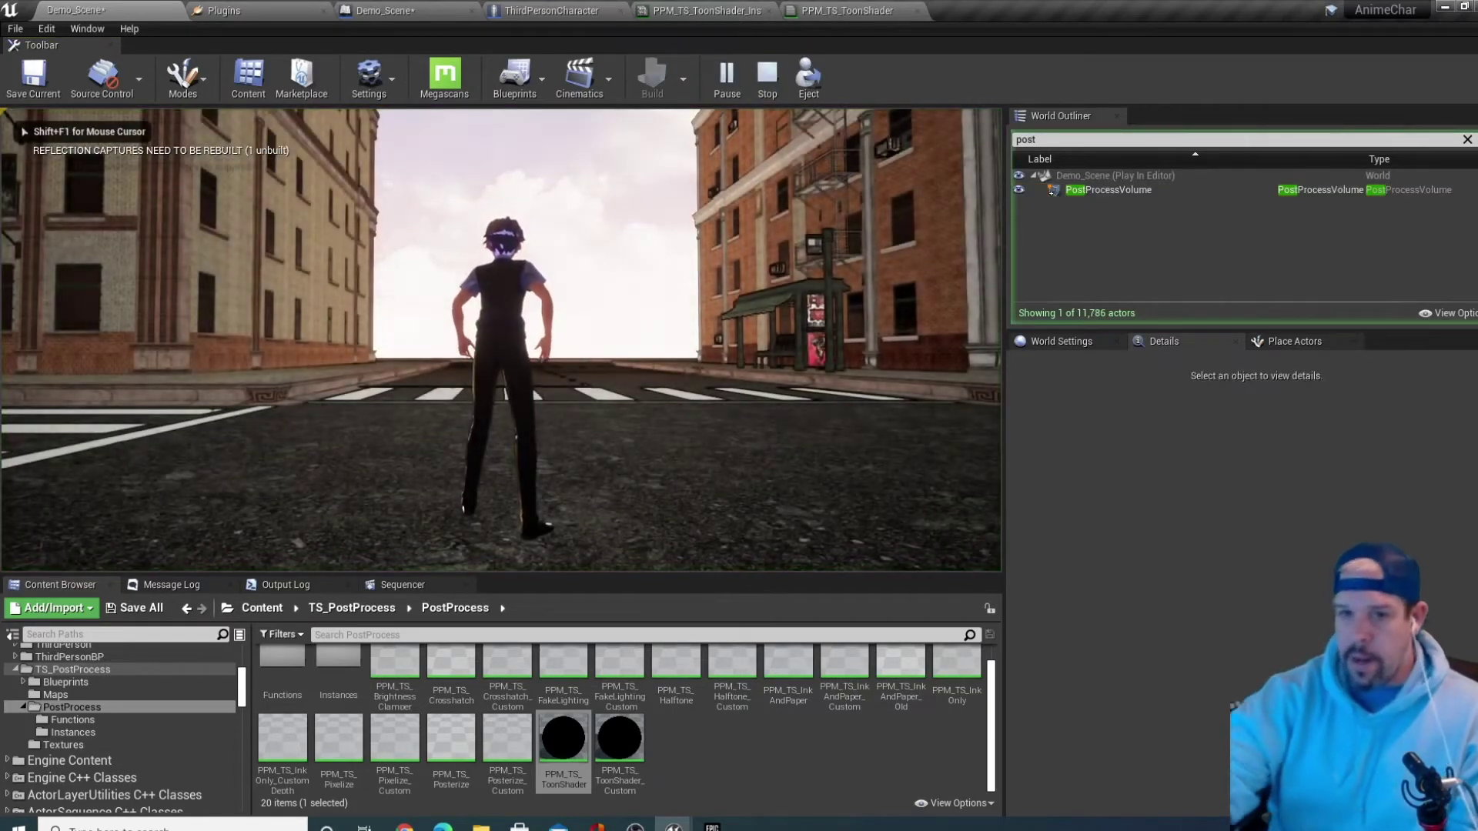
key(s)
key(a)
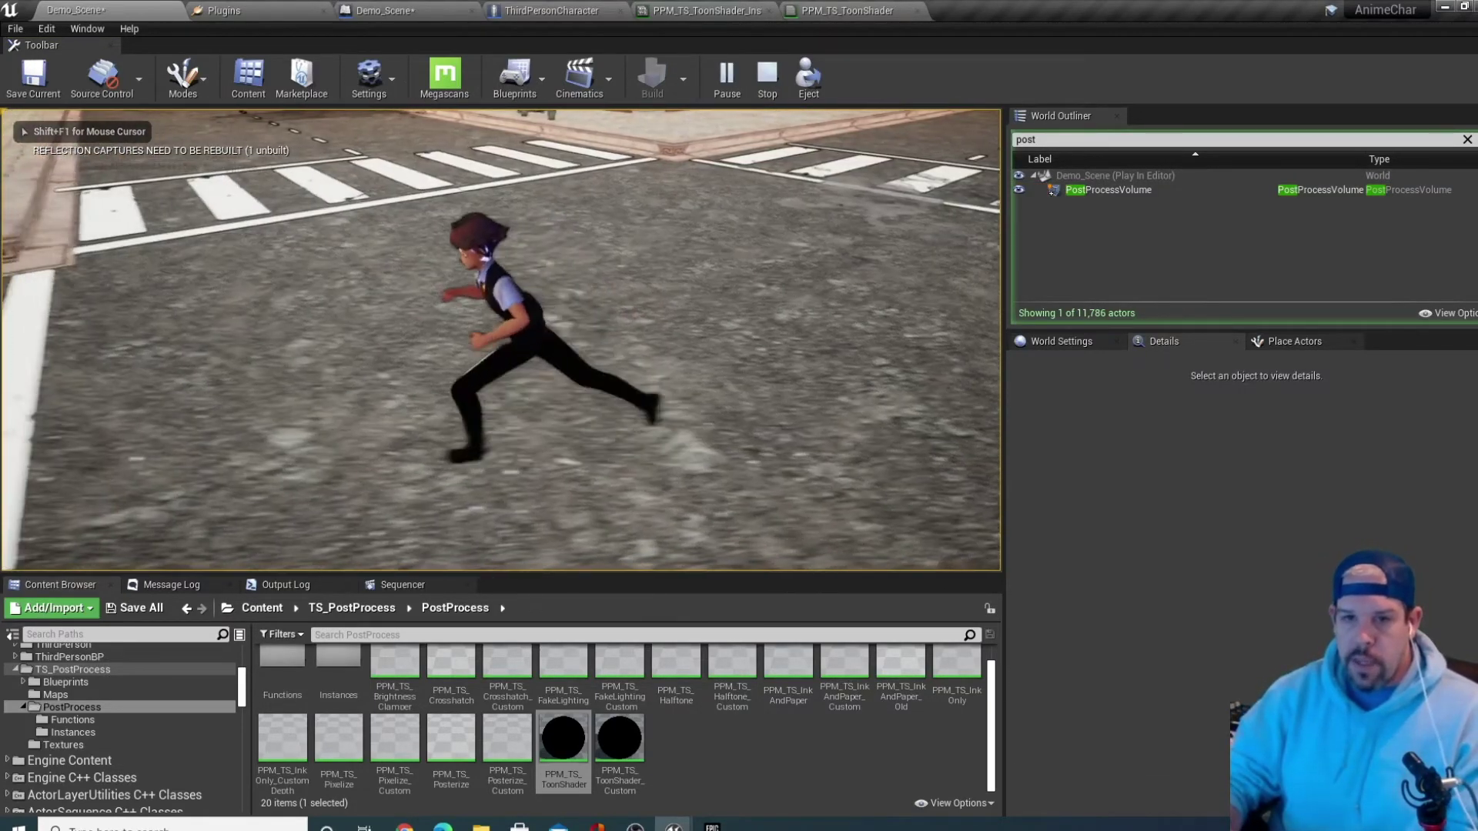
key(d)
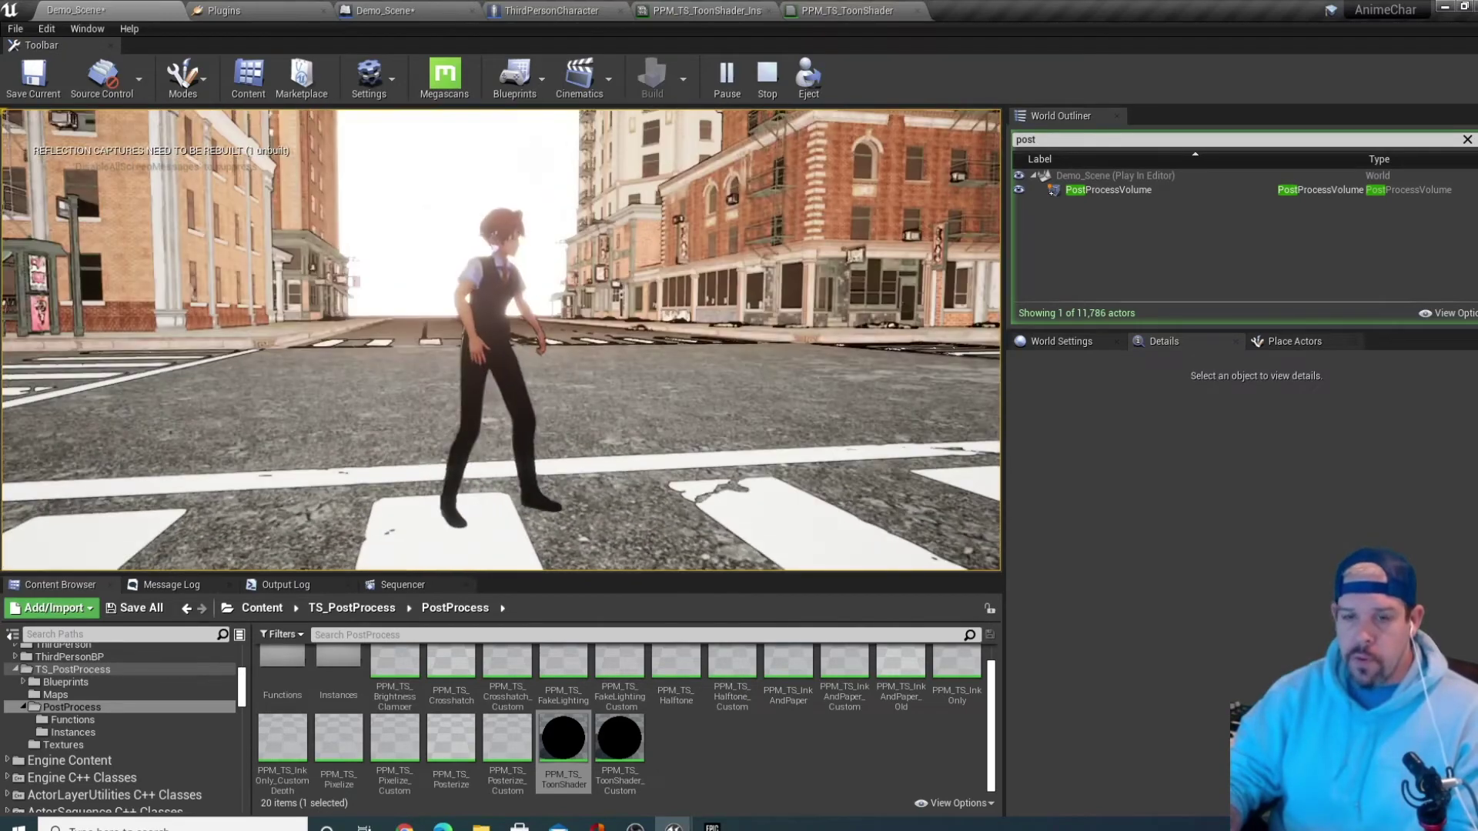
key(s)
key(a)
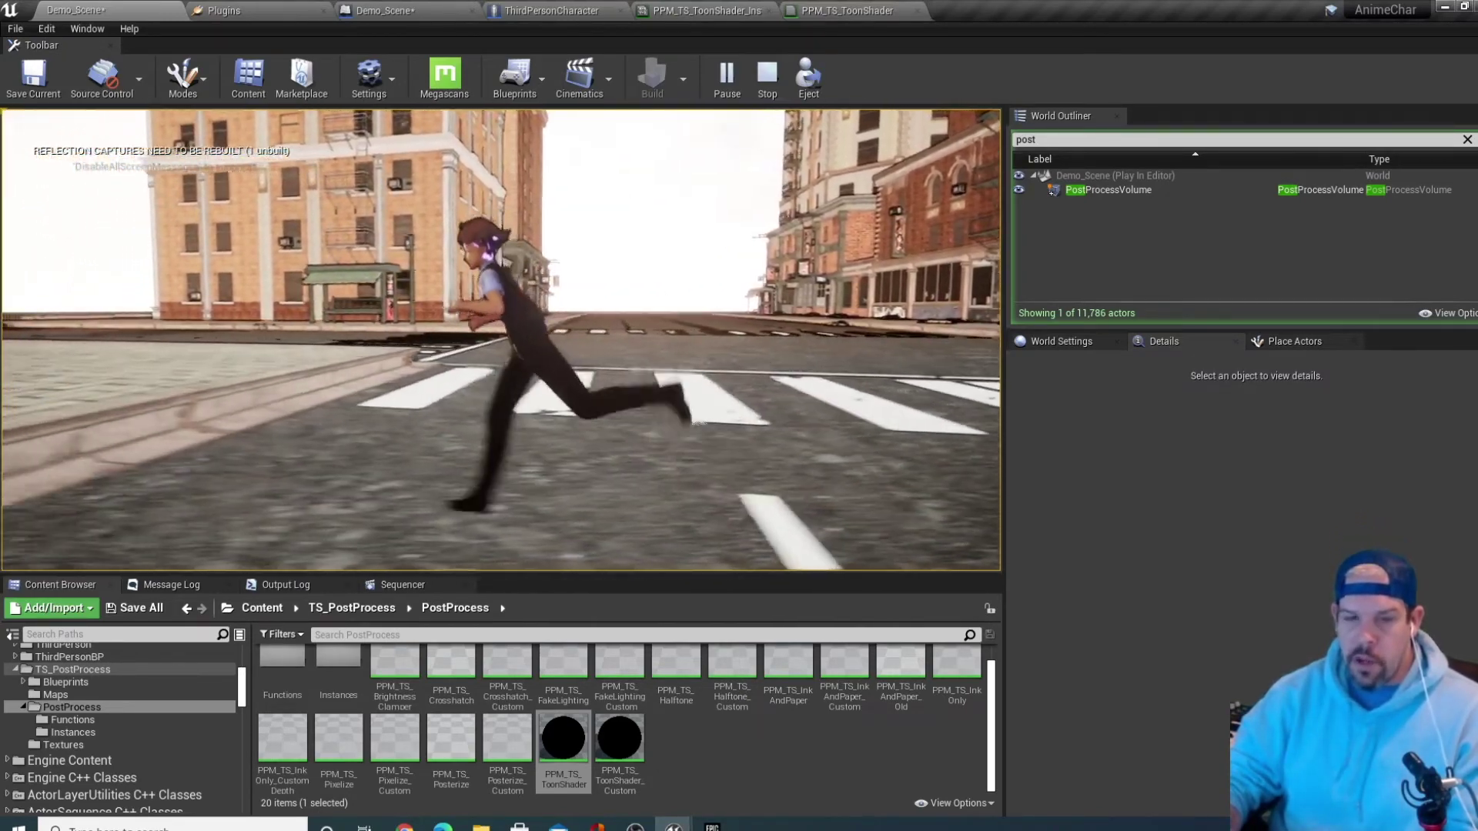
key(w)
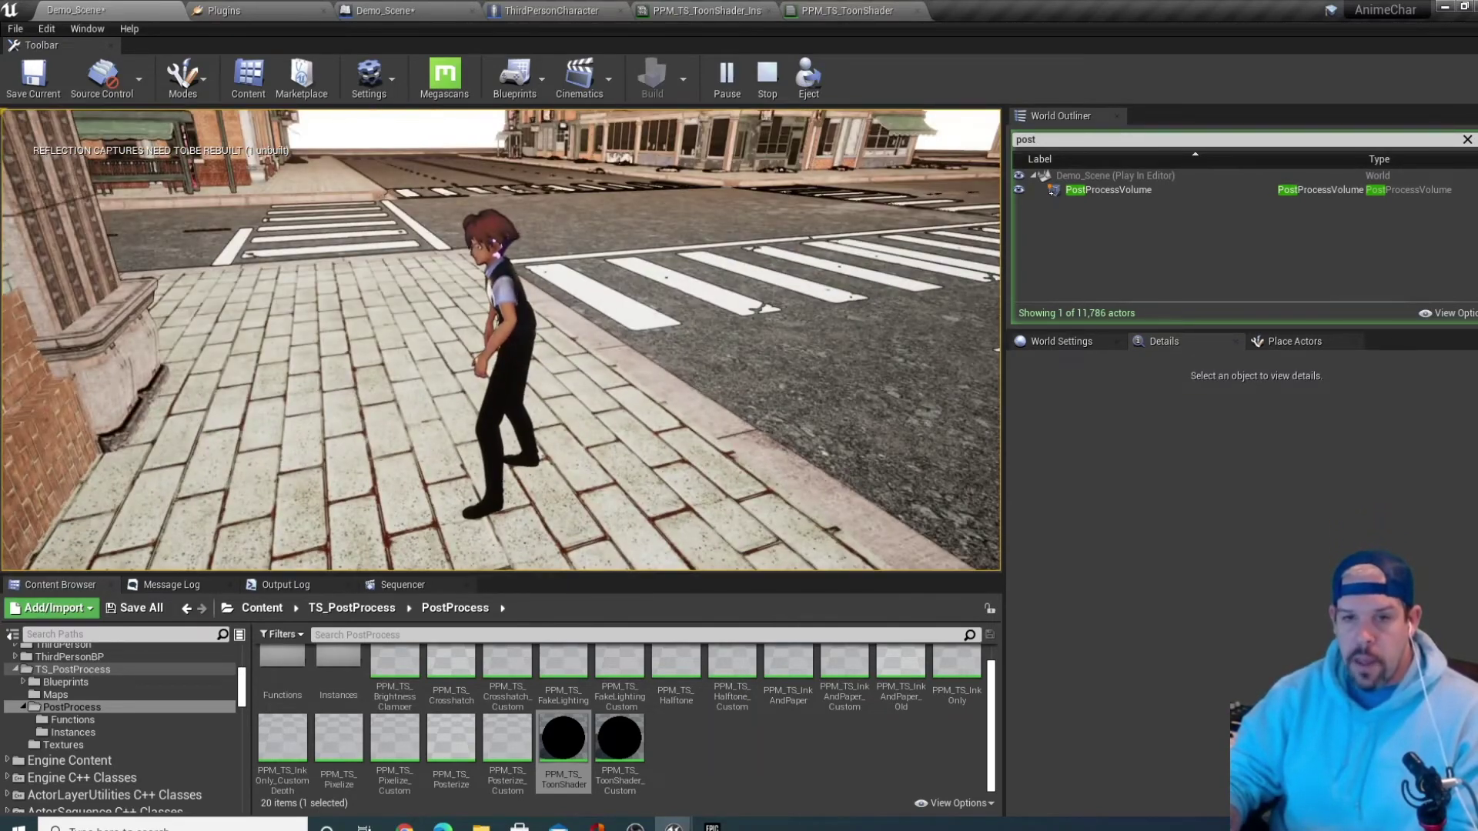
key(w)
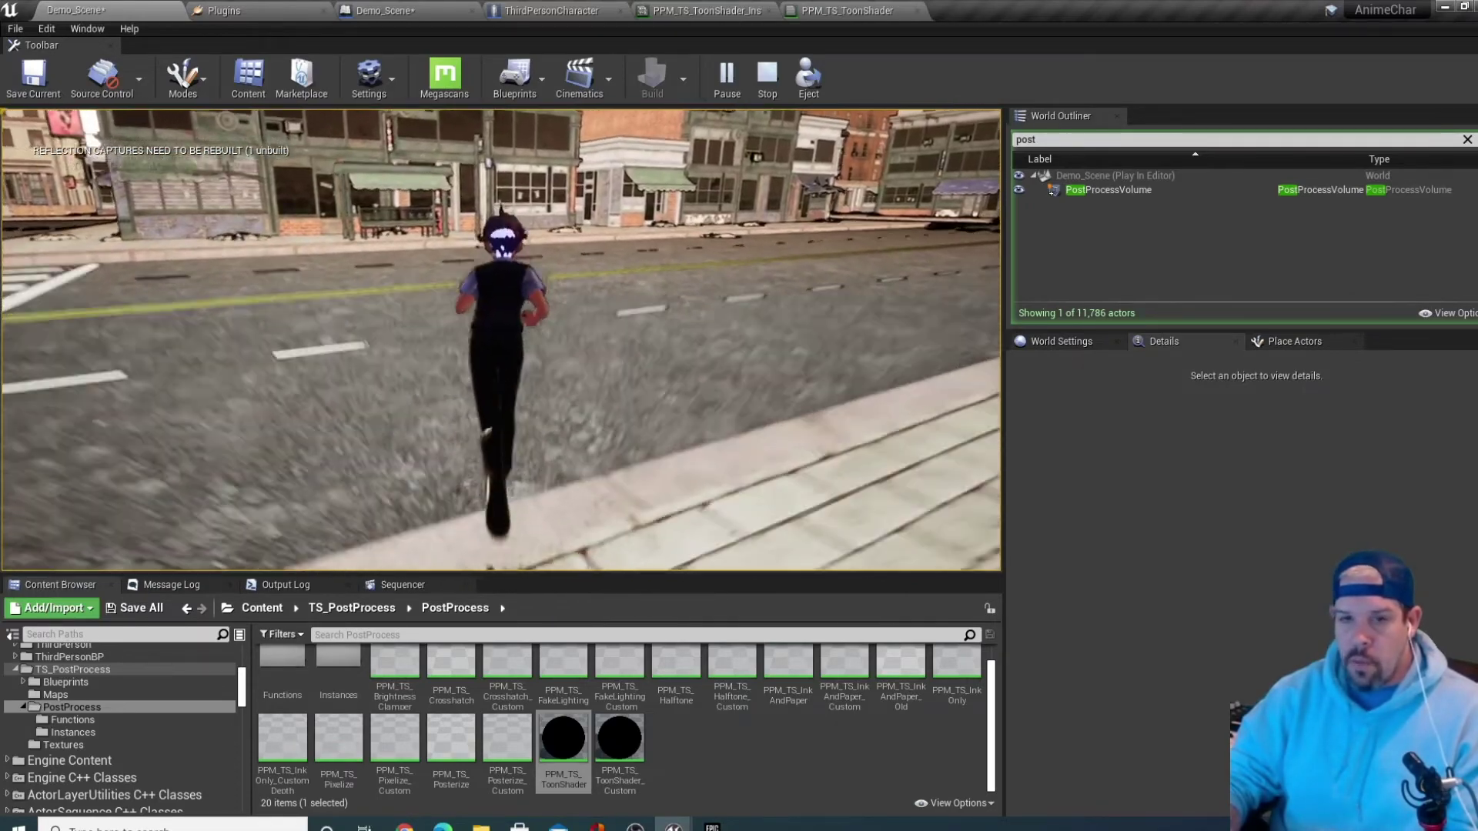
key(w)
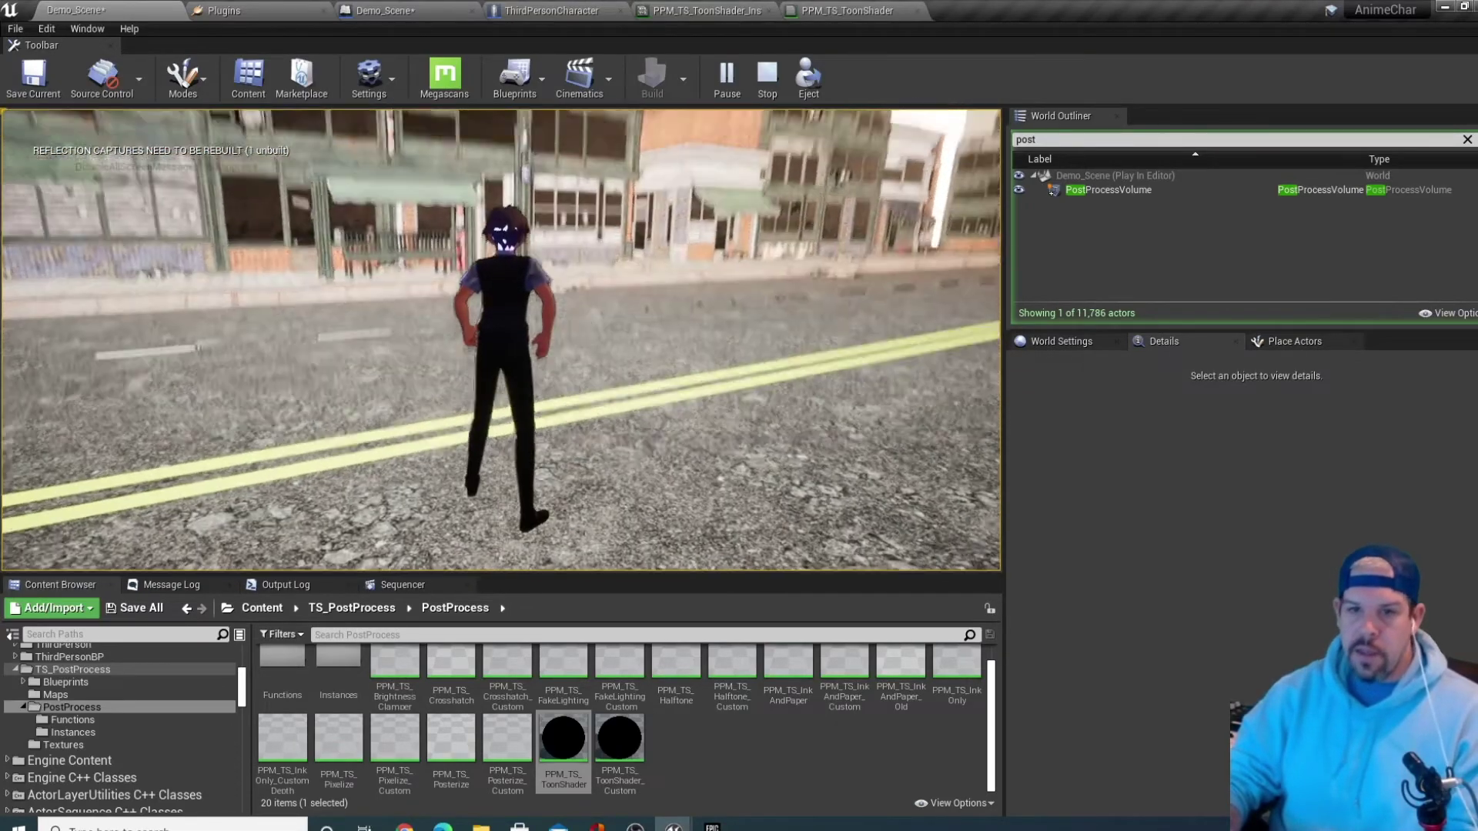
key(a)
key(s)
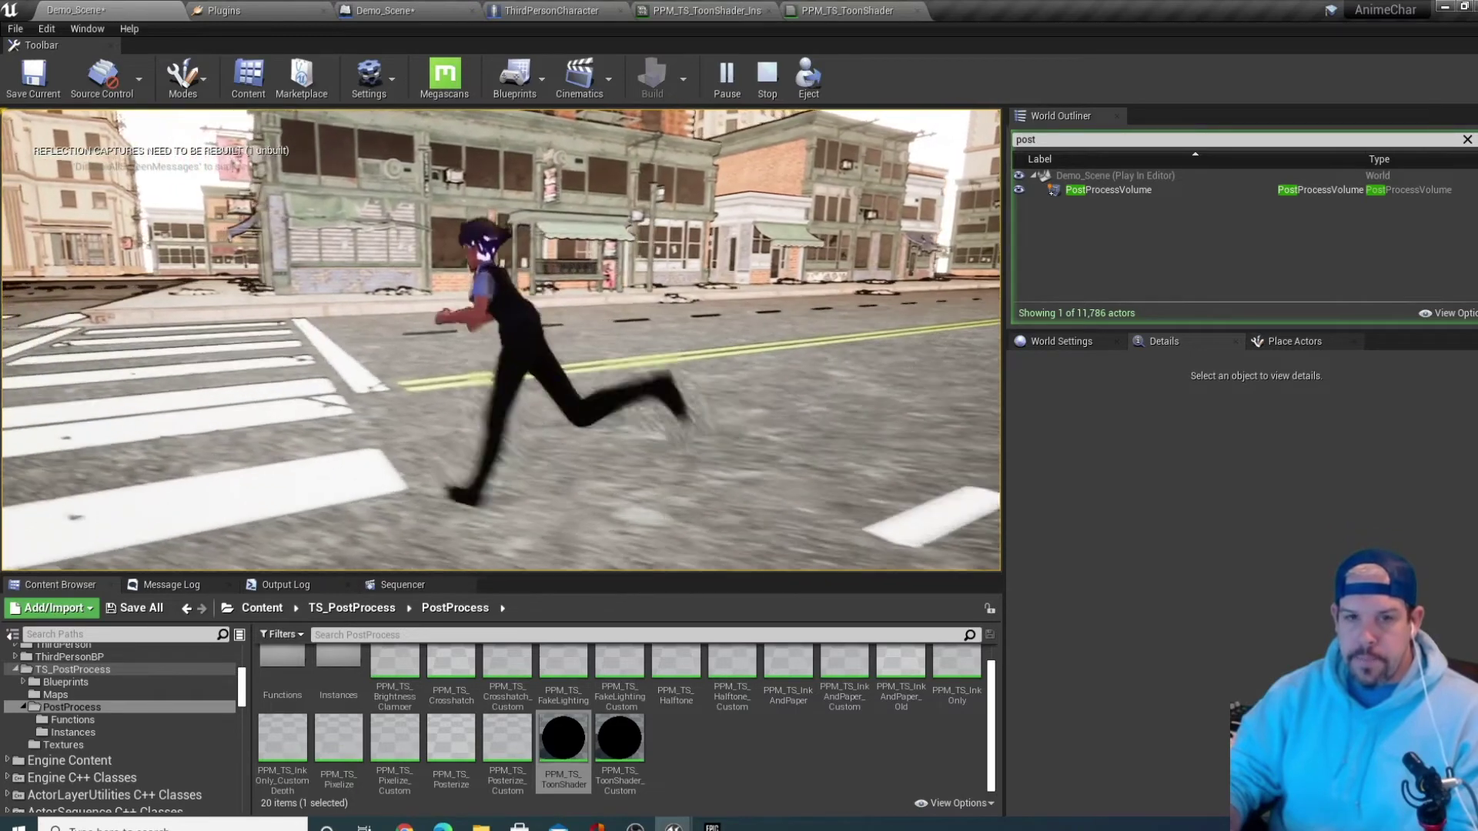
key(s)
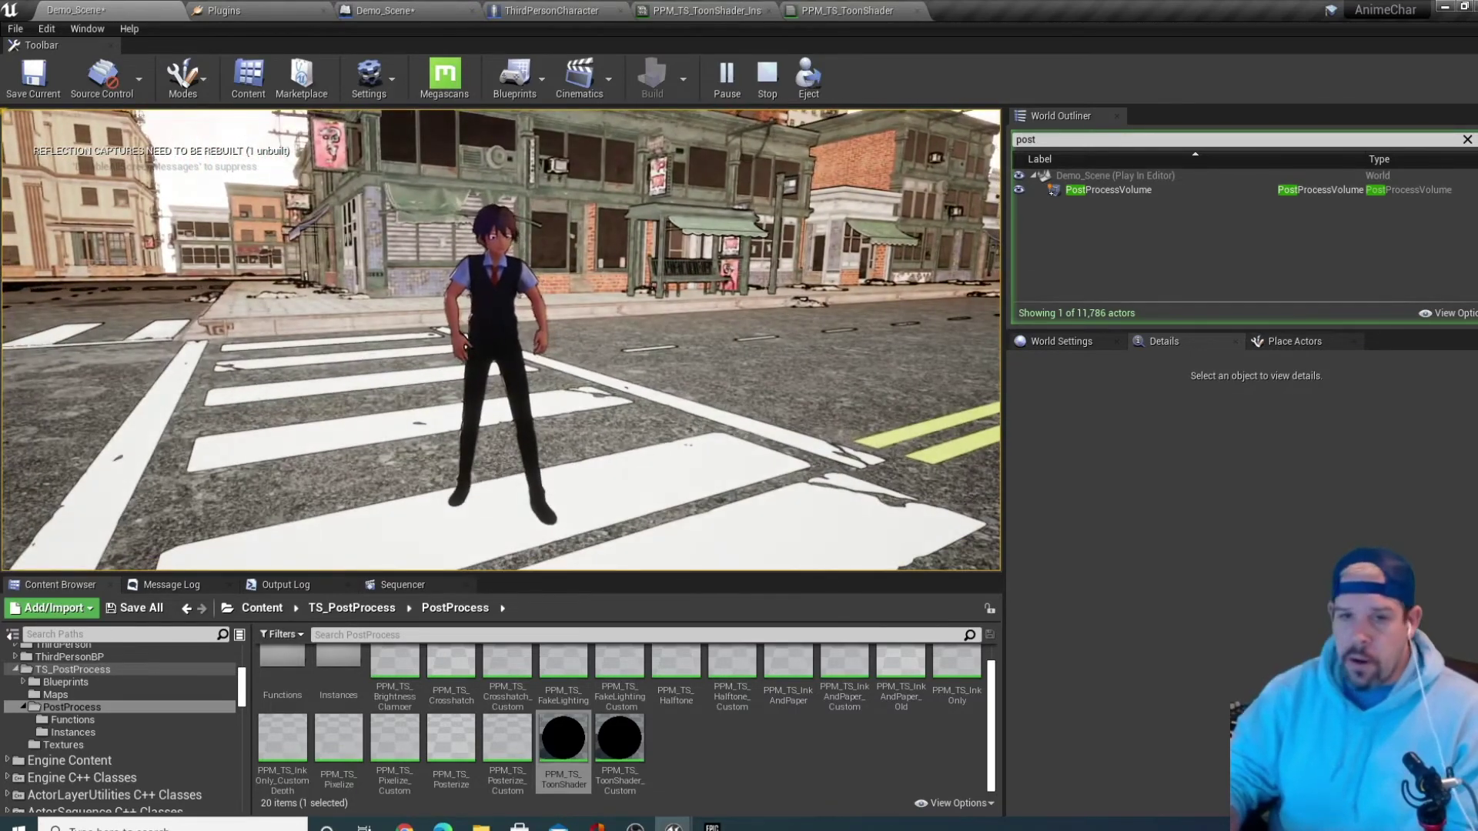
key(a)
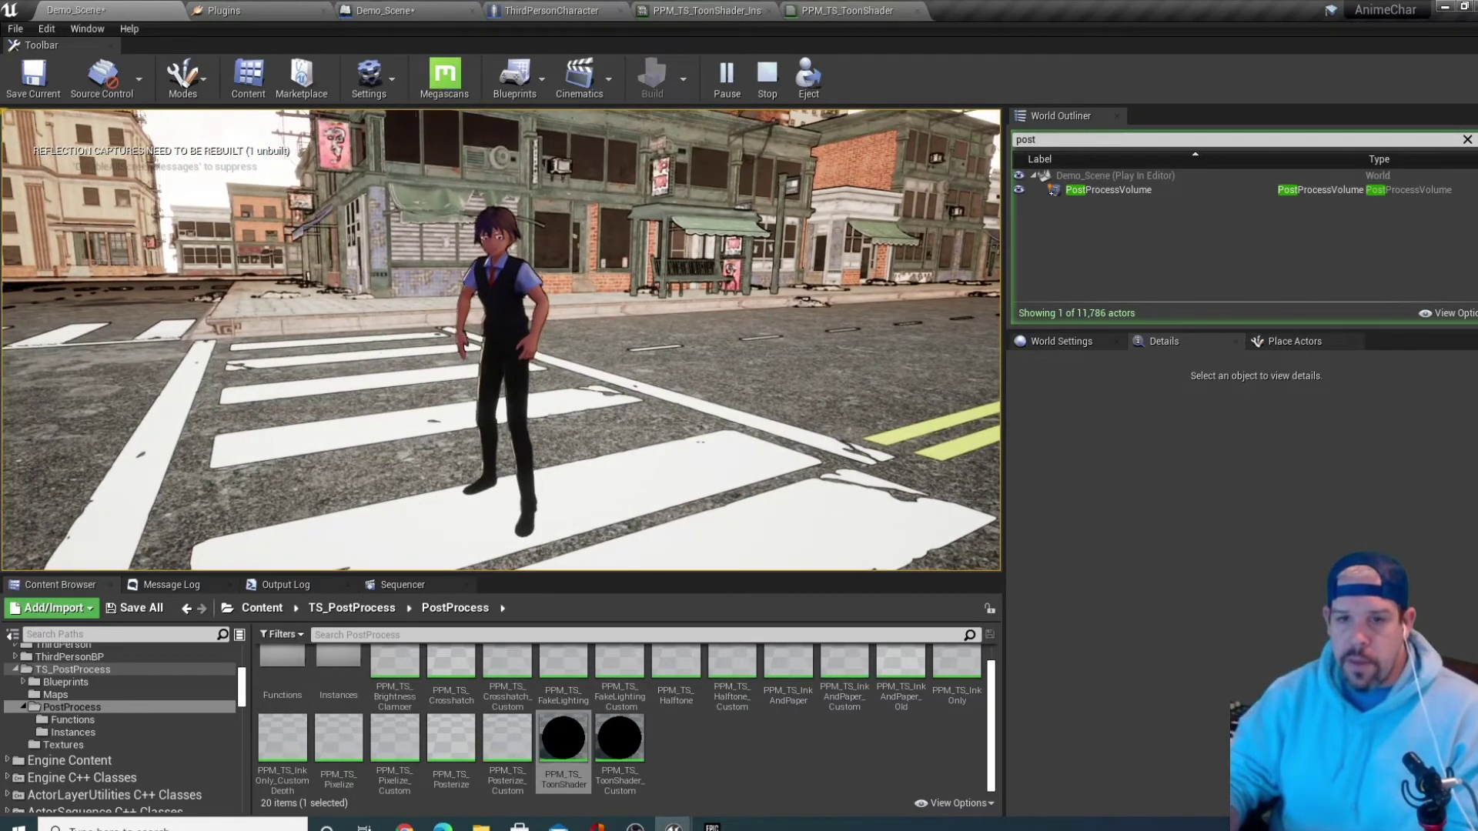
key(a)
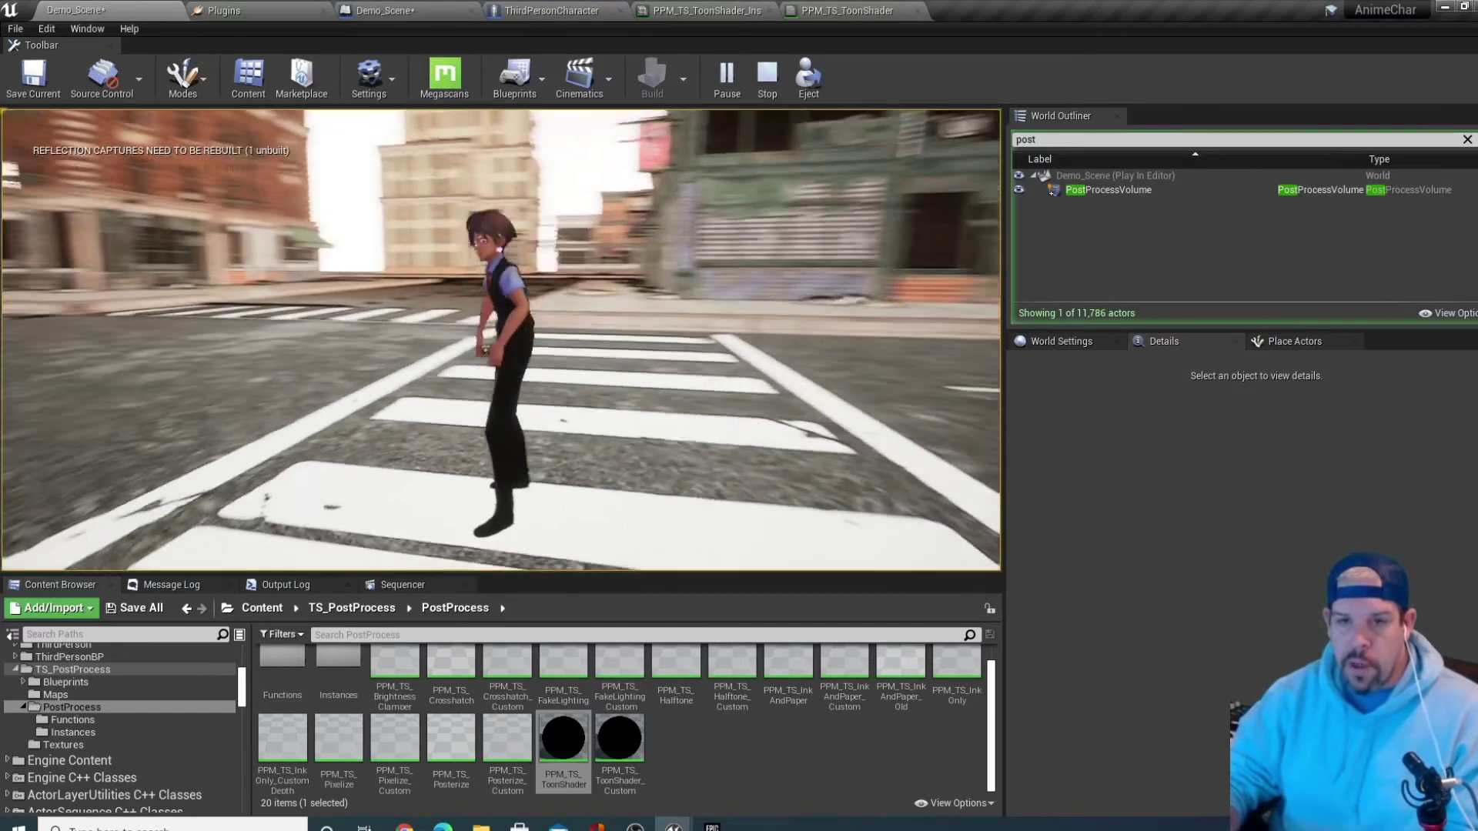
key(w)
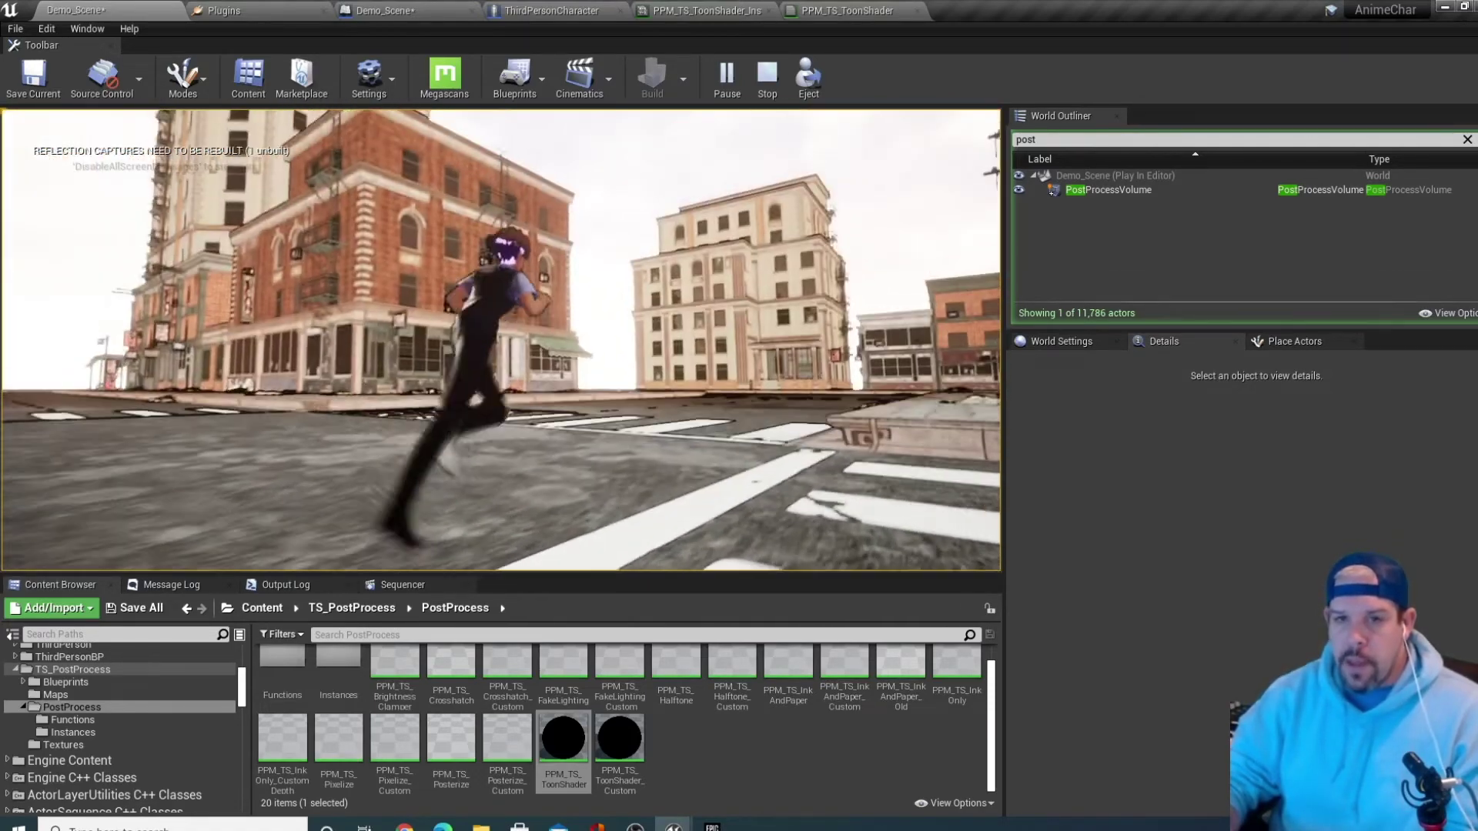
key(Escape)
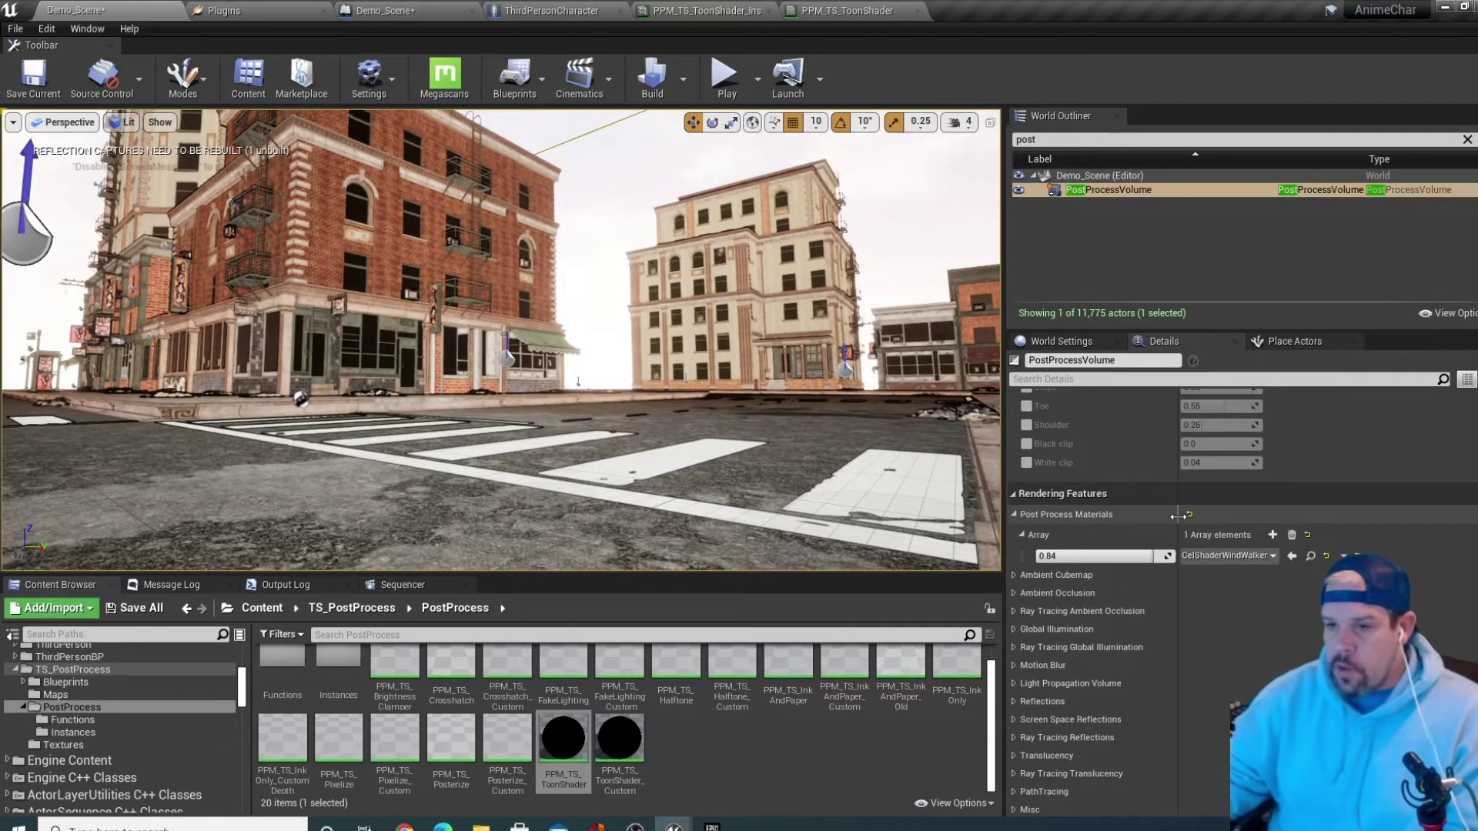
Add a second post process material slot to the PostProcessVolume as an asset reference and assign CelShaderColouredPencil to it
scroll(1178, 511, down, 1)
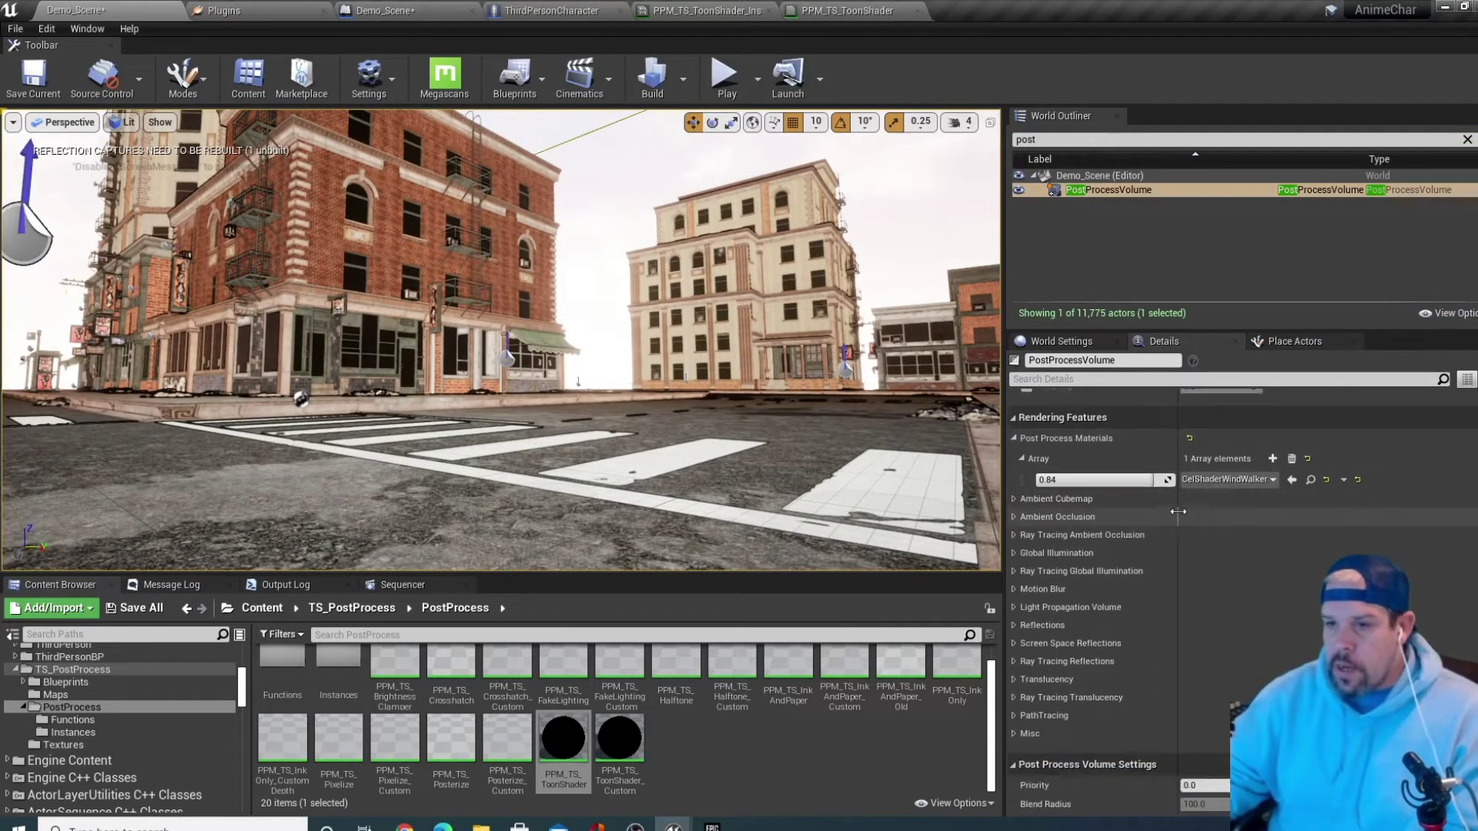
click(1272, 459)
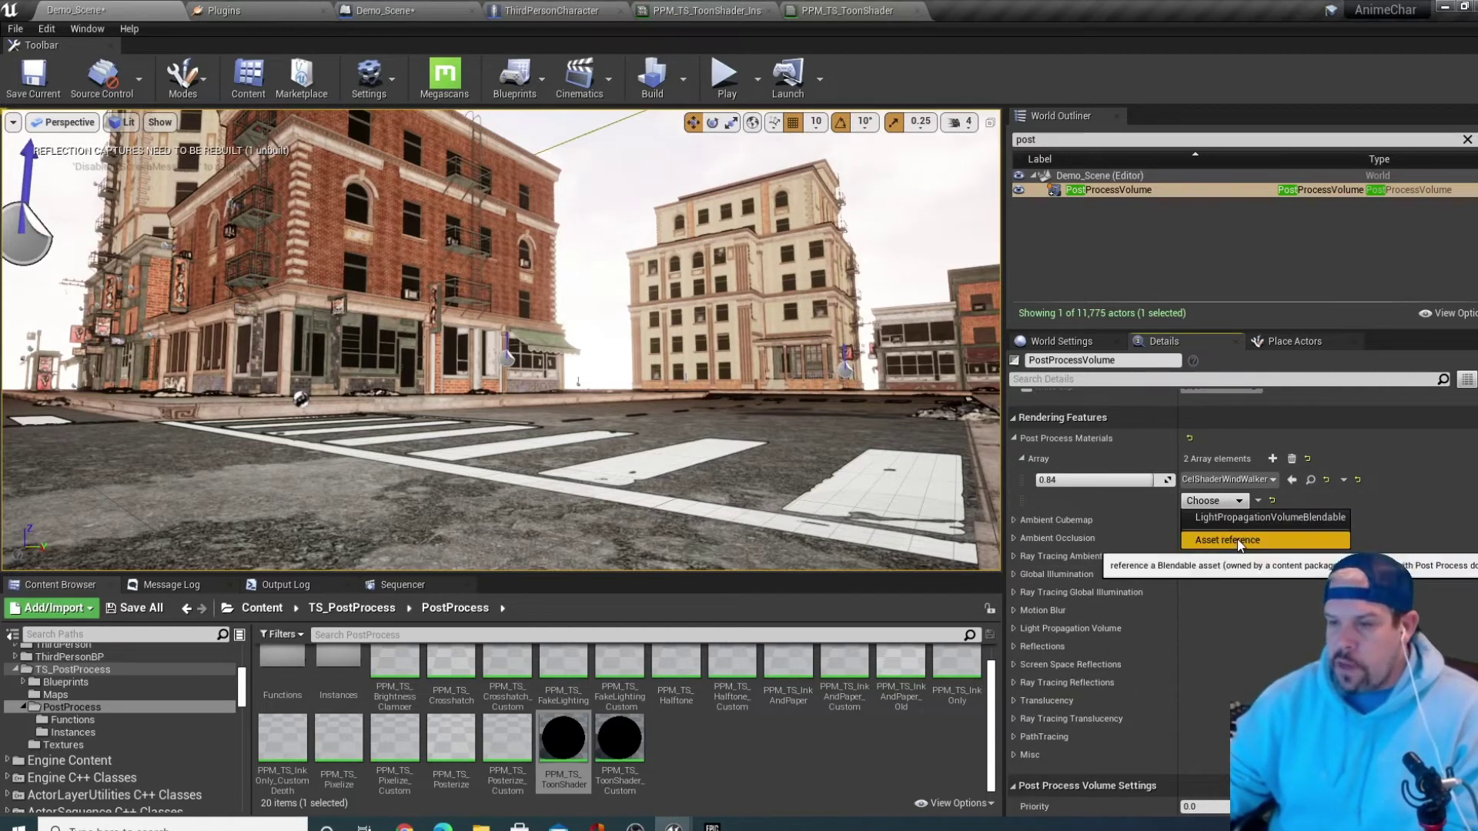
click(1237, 539)
click(1193, 499)
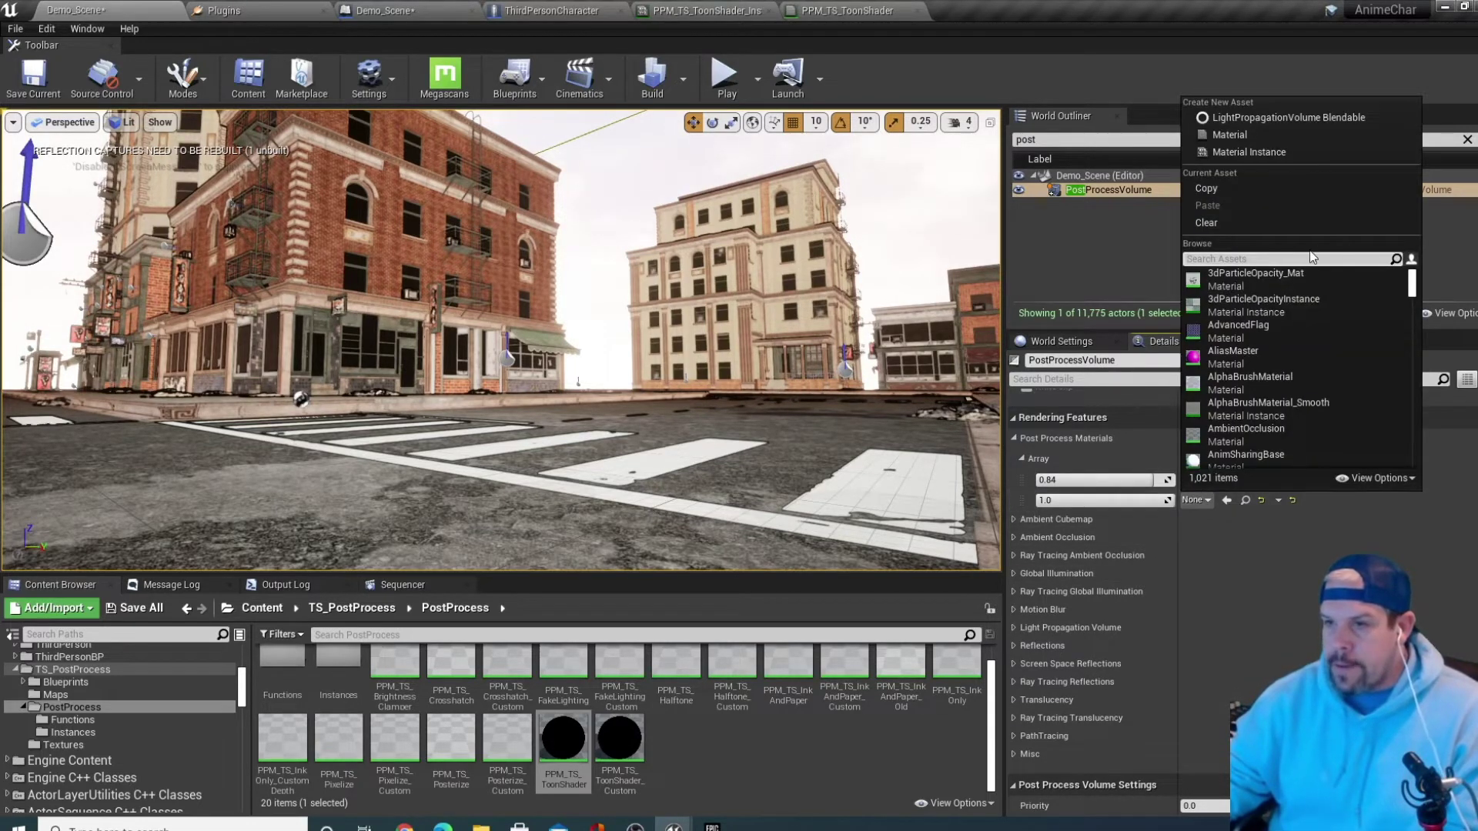
text(pencil)
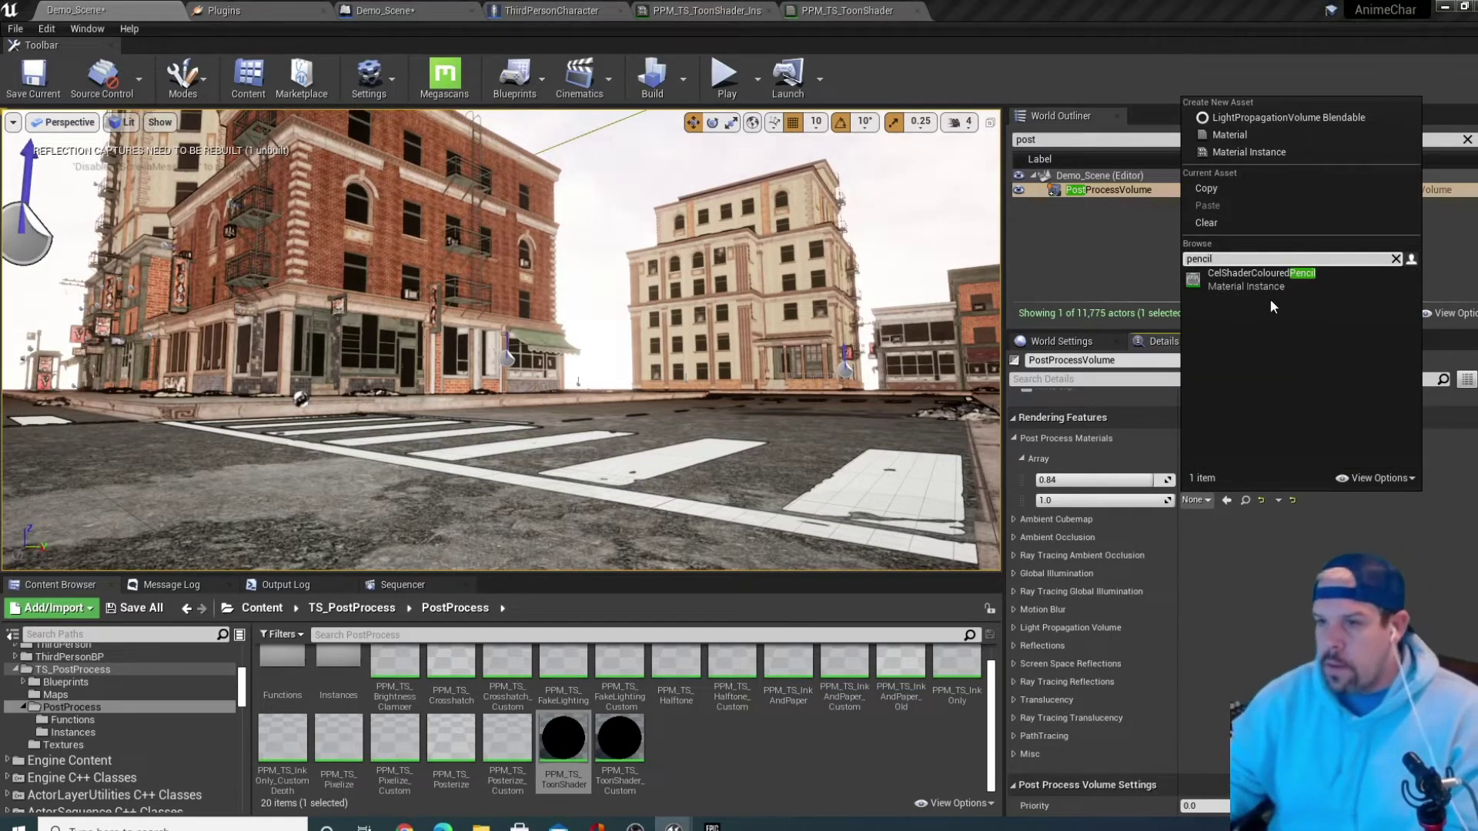
click(1256, 279)
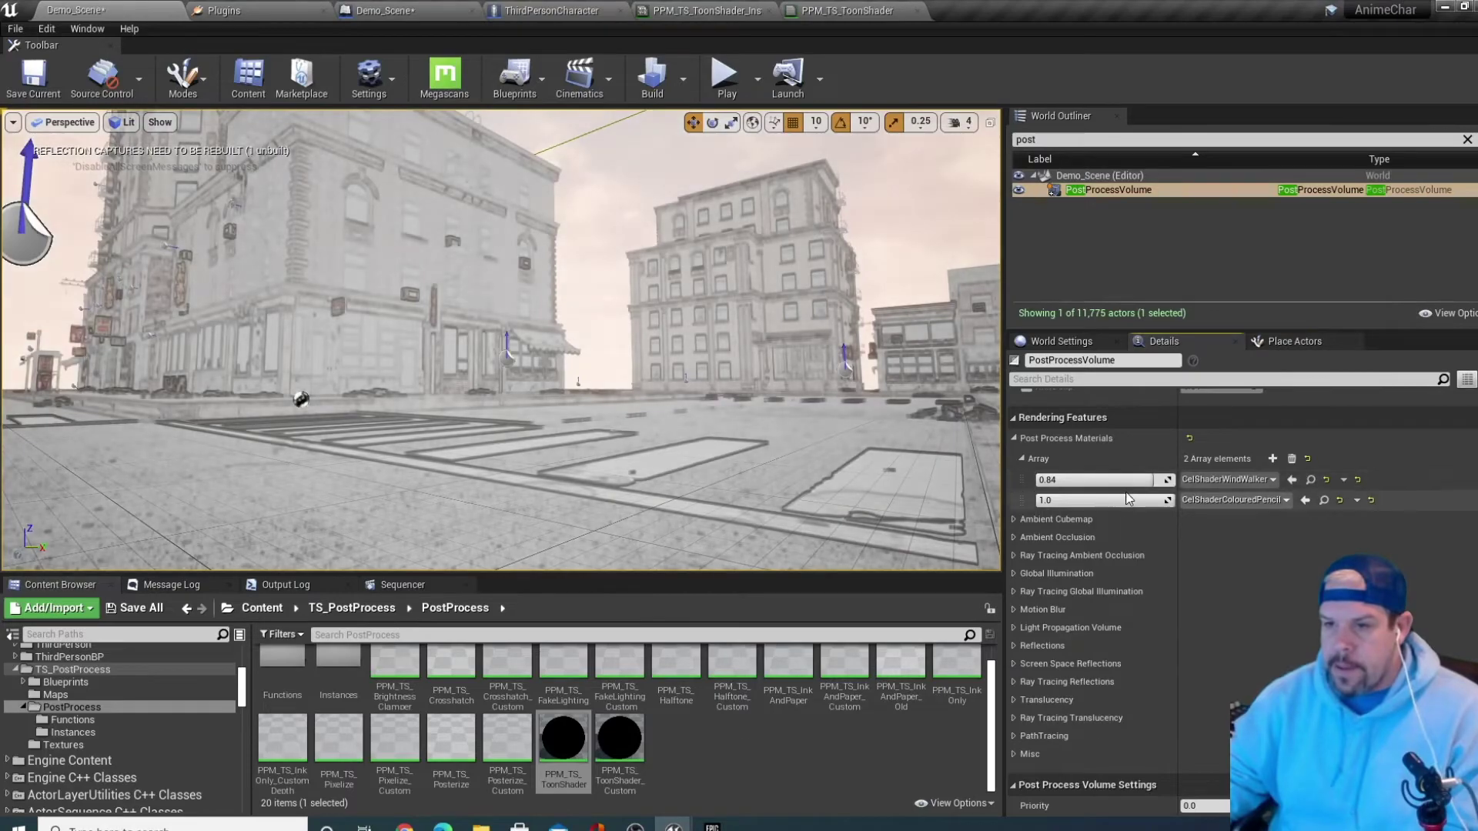
Set the CelShaderWindWalker blend weight to 0 and view the street with CelShaderColouredPencil at full strength
click(1101, 480)
text(0)
key(Return)
right_drag(692, 435, 573, 419)
right_drag(426, 425, 789, 289)
right_drag(666, 391, 674, 466)
right_drag(422, 402, 610, 205)
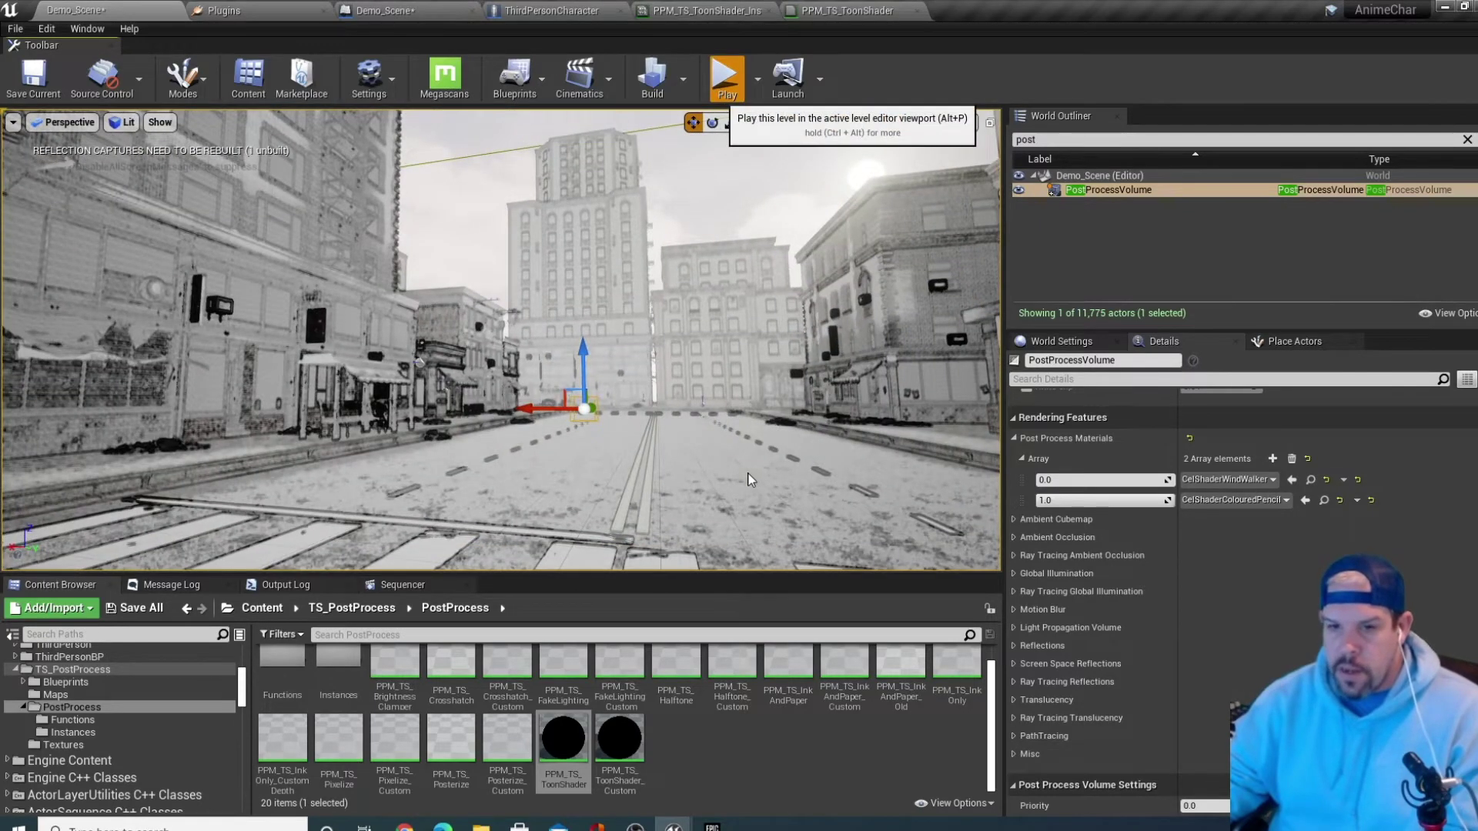
Play the level and run the character around the crosswalks to examine the CelShaderColouredPencil look, ending the session at the end
key(alt+p)
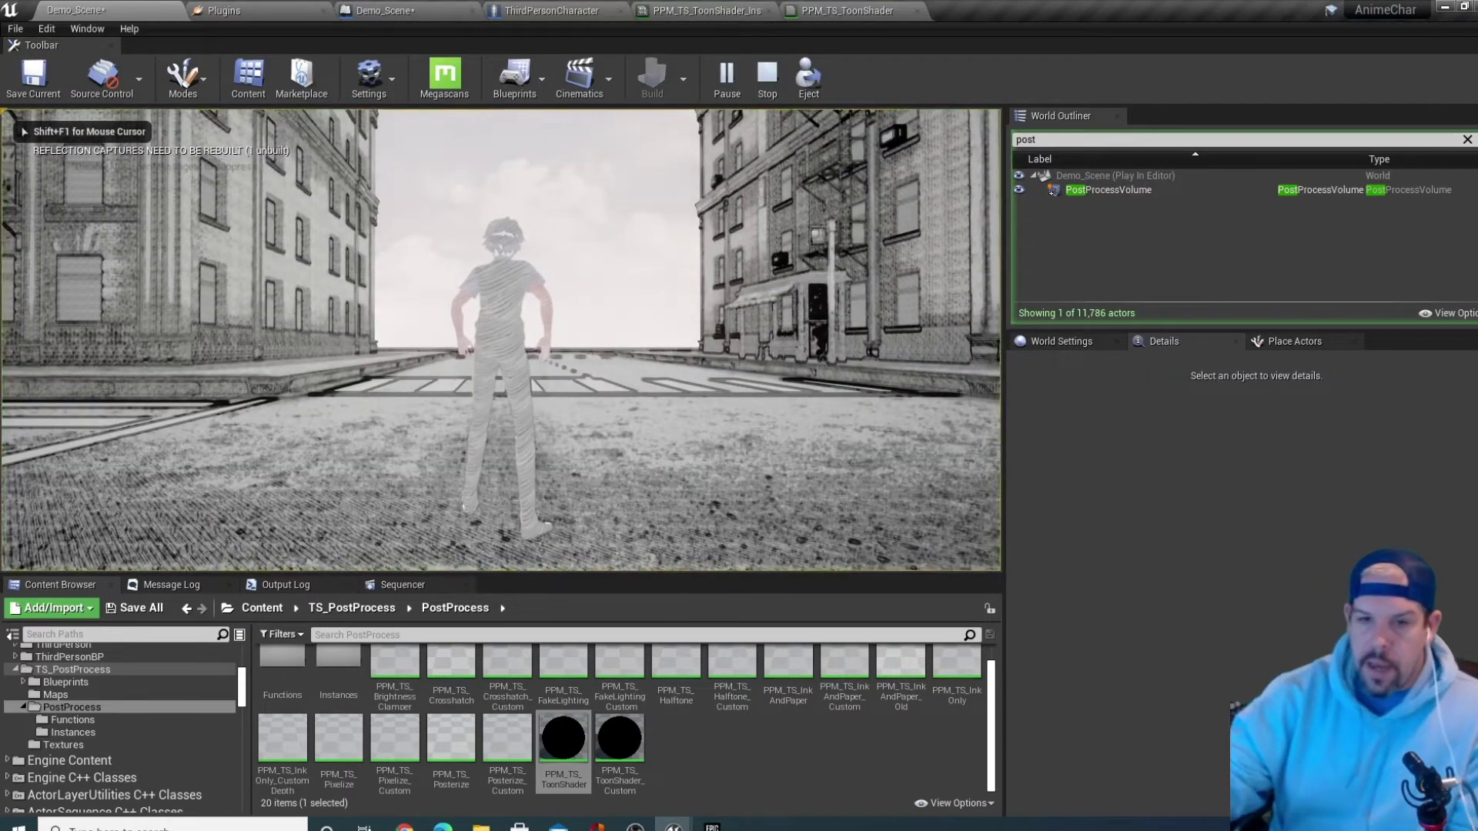
key(w)
key(s)
key(a)
key(d)
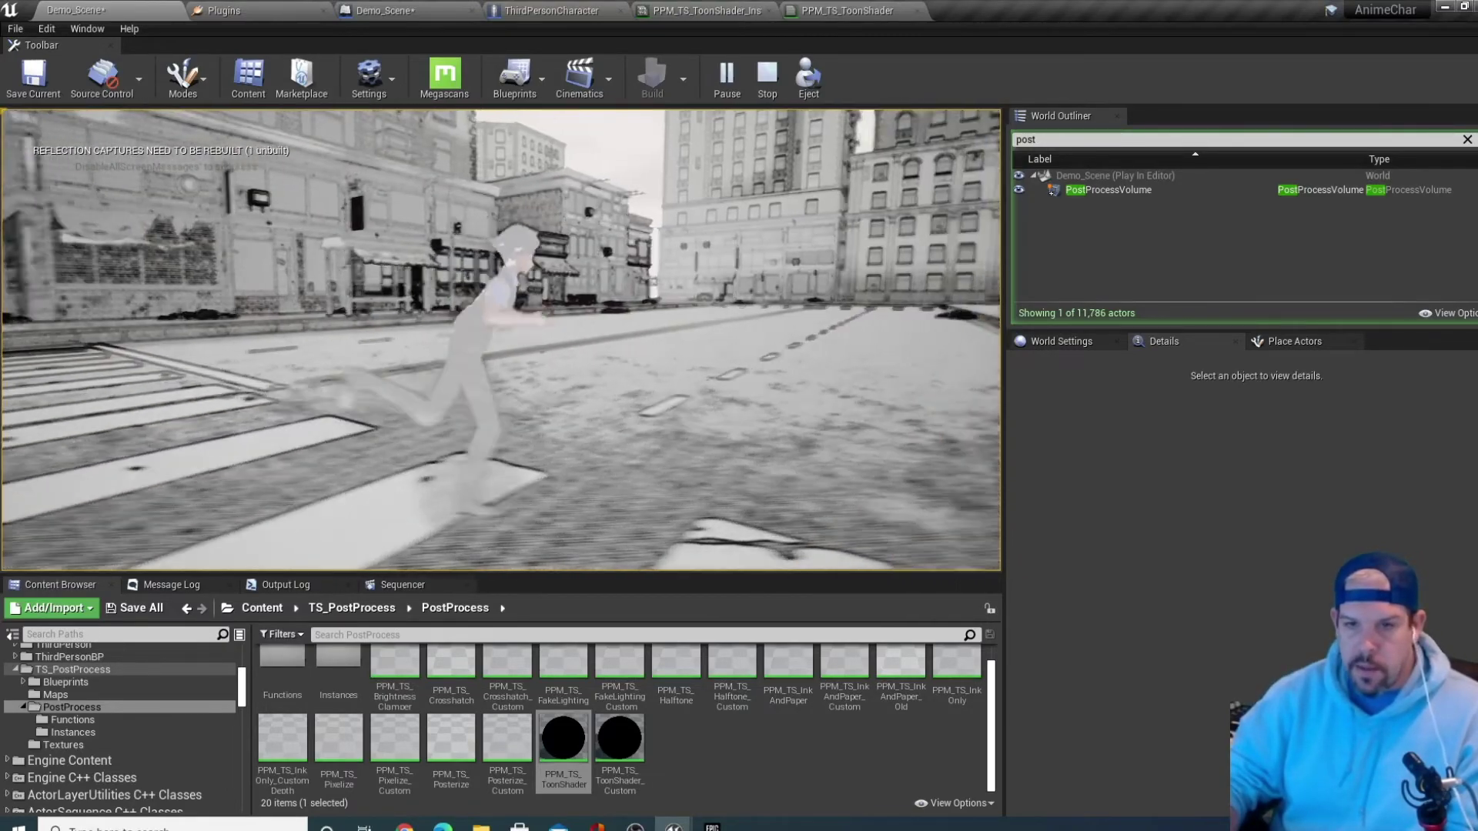
key(s)
key(s)
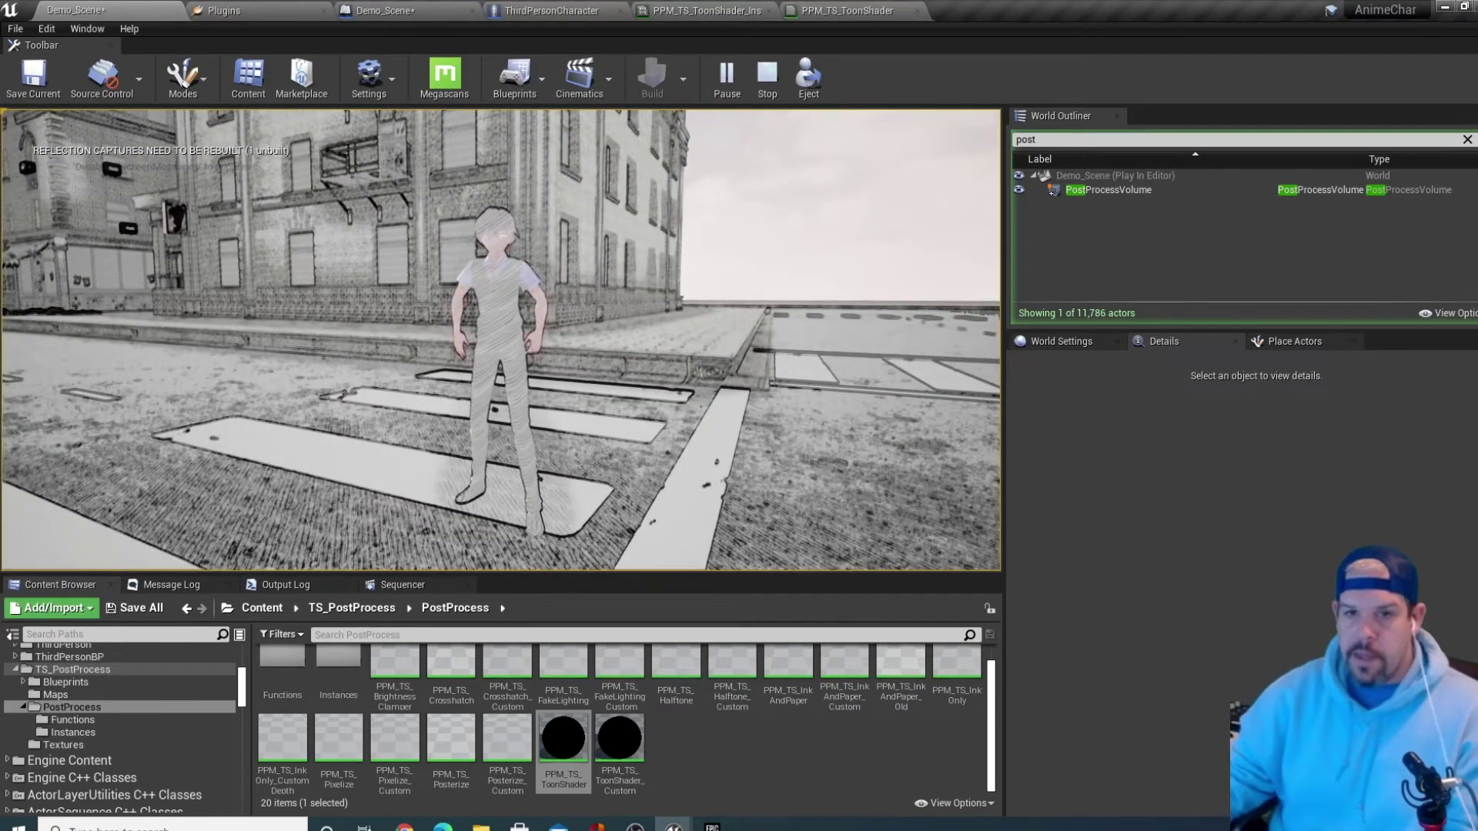
key(Escape)
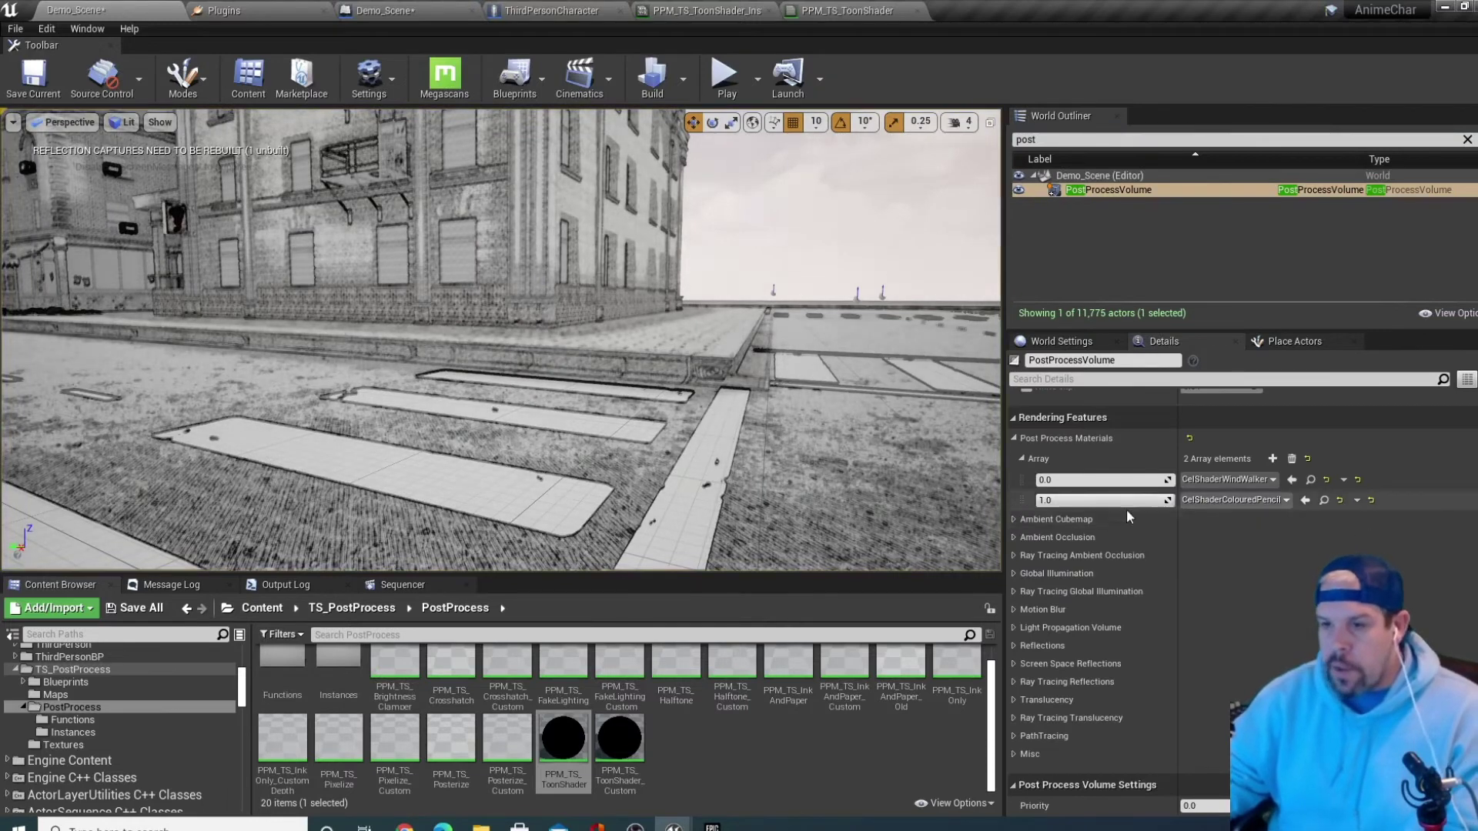
Raise the CelShaderWindWalker blend weight to 1.0 and reduce the CelShaderColouredPencil weight to 0.53, checking the mix along the street
drag(1077, 480, 1097, 480)
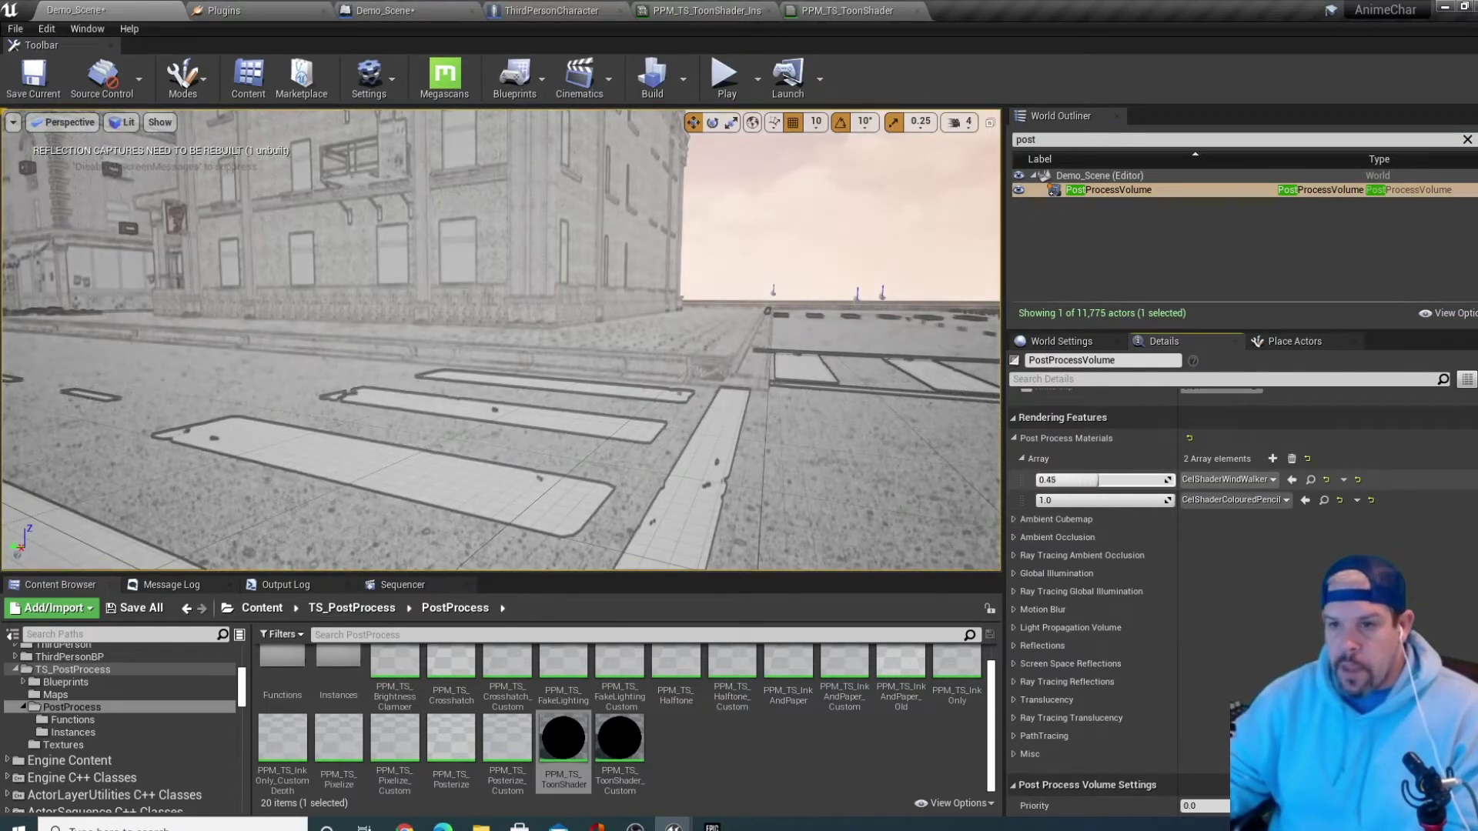
right_drag(769, 385, 462, 385)
key(w)
right_drag(498, 534, 488, 525)
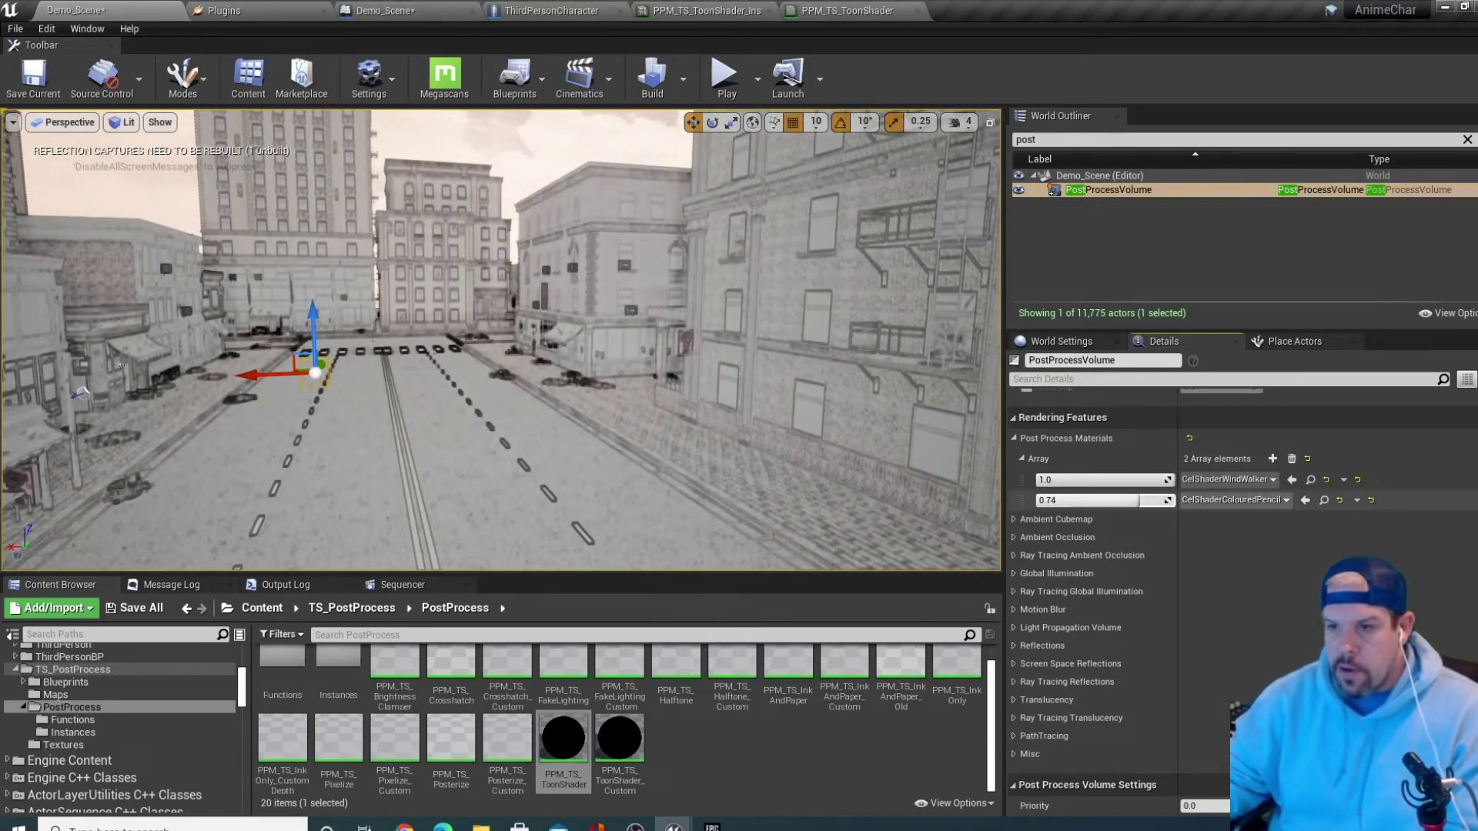
drag(1111, 500, 1110, 501)
right_drag(770, 385, 993, 385)
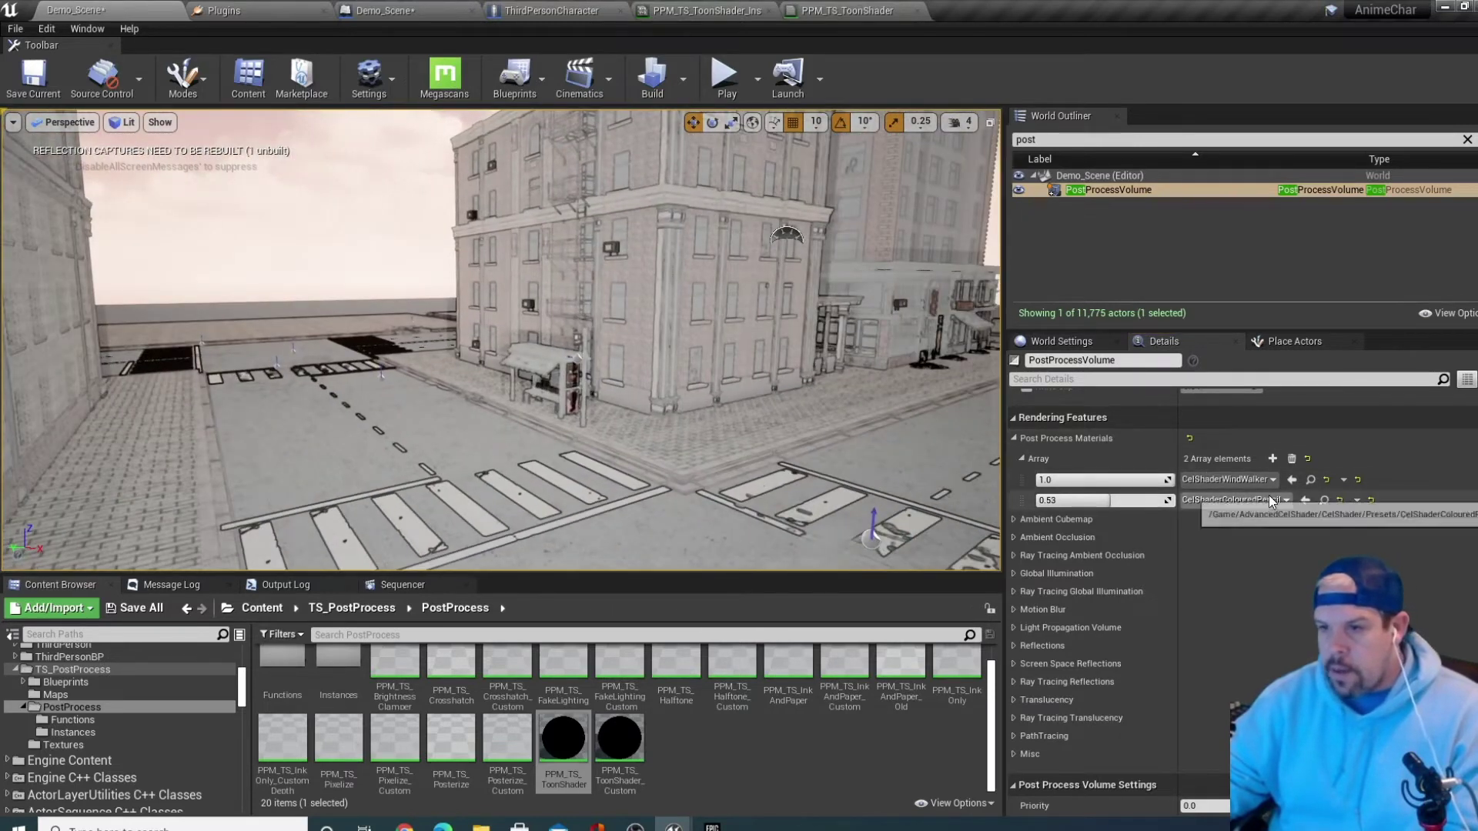
Lower the CelShaderColouredPencil blend weight to 0.22 and the CelShaderWindWalker weight to 0, comparing the look on the corner building
mouse_move(1058, 500)
mouse_down()
mouse_move(994, 500)
mouse_move(1085, 500)
mouse_move(1065, 500)
mouse_up()
right_drag(500, 339, 831, 325)
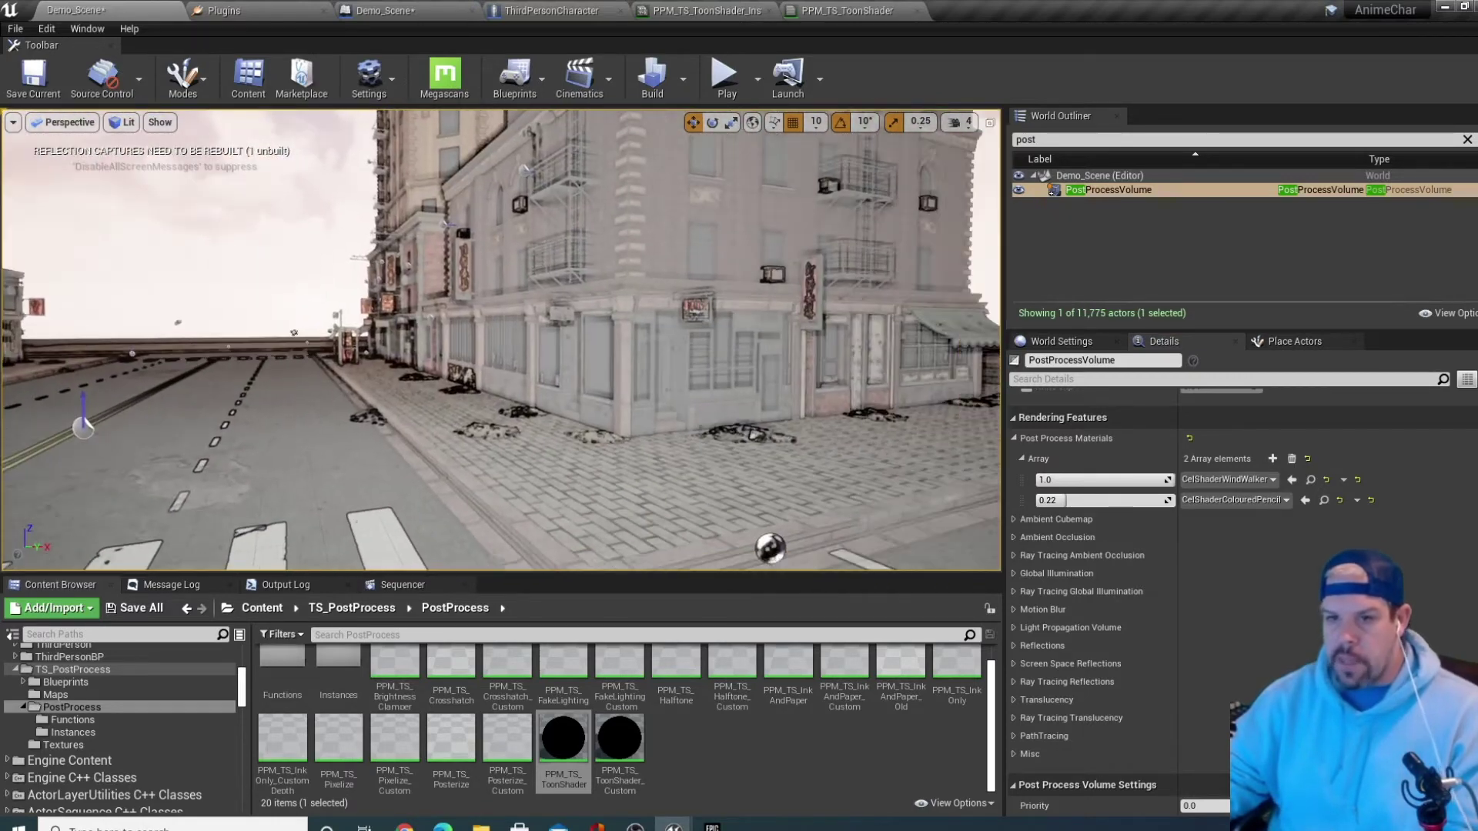
drag(1171, 479, 1036, 479)
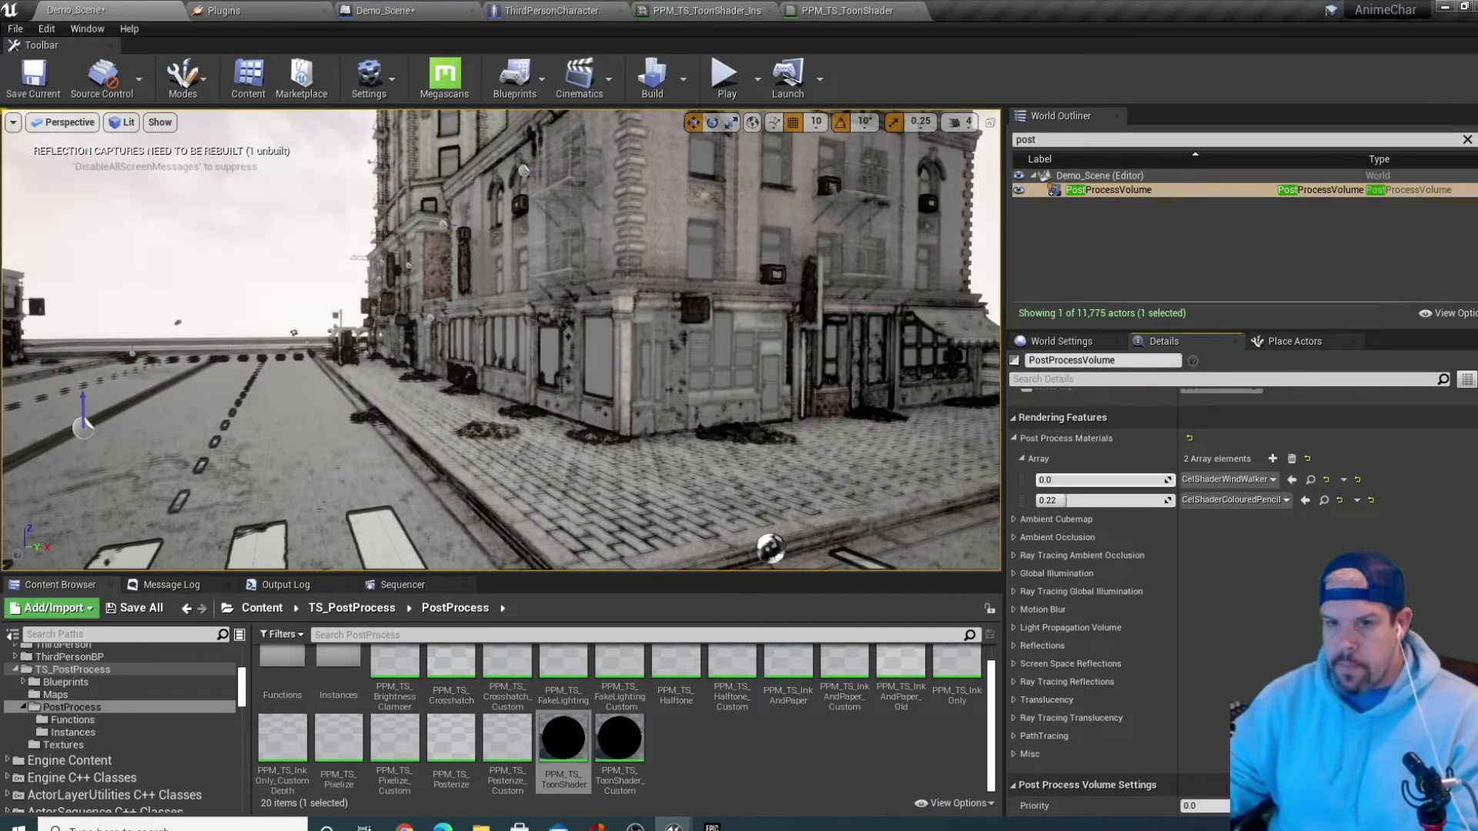
right_drag(704, 398, 858, 398)
key(s)
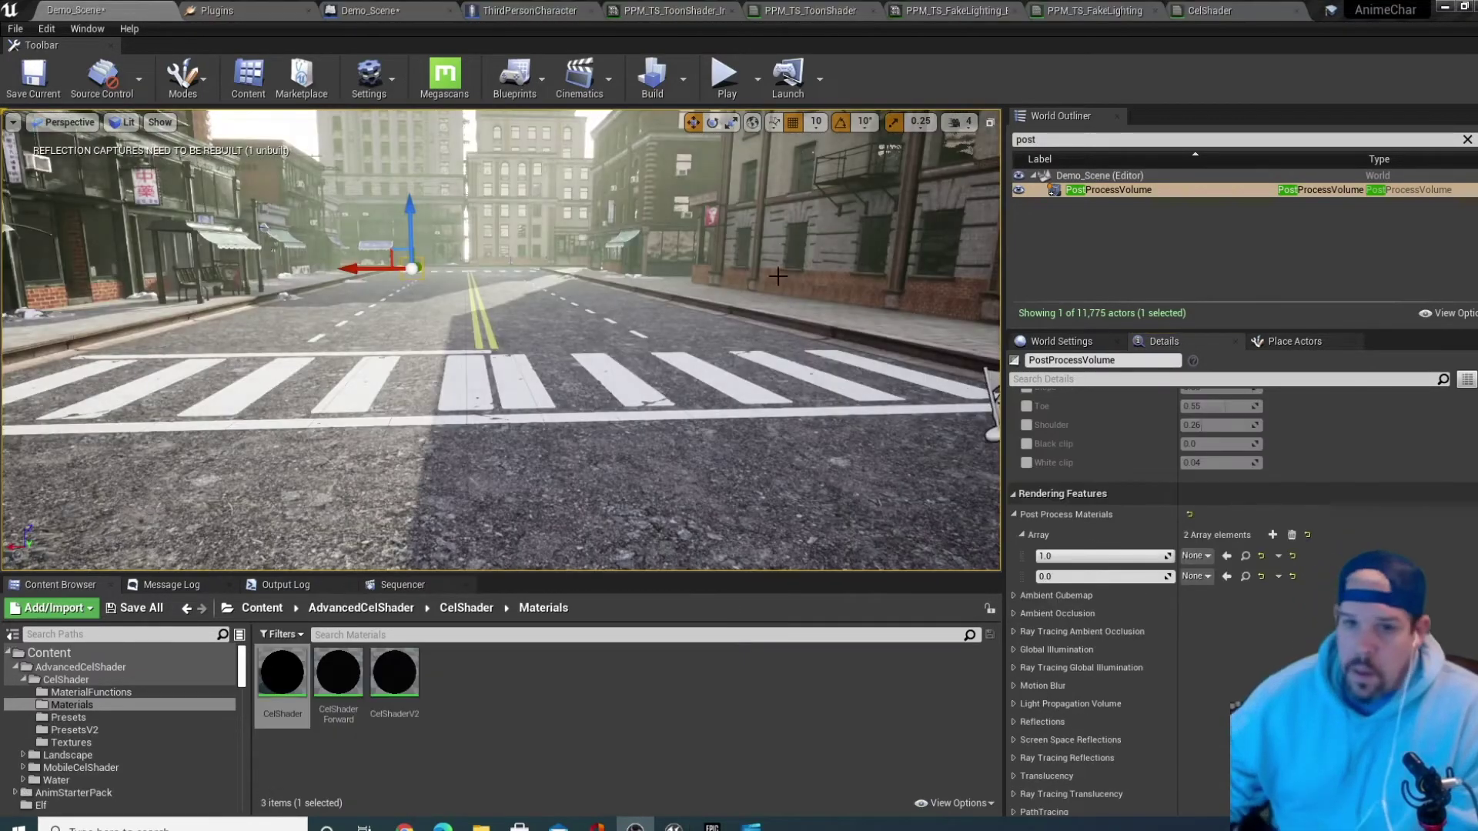
click(776, 278)
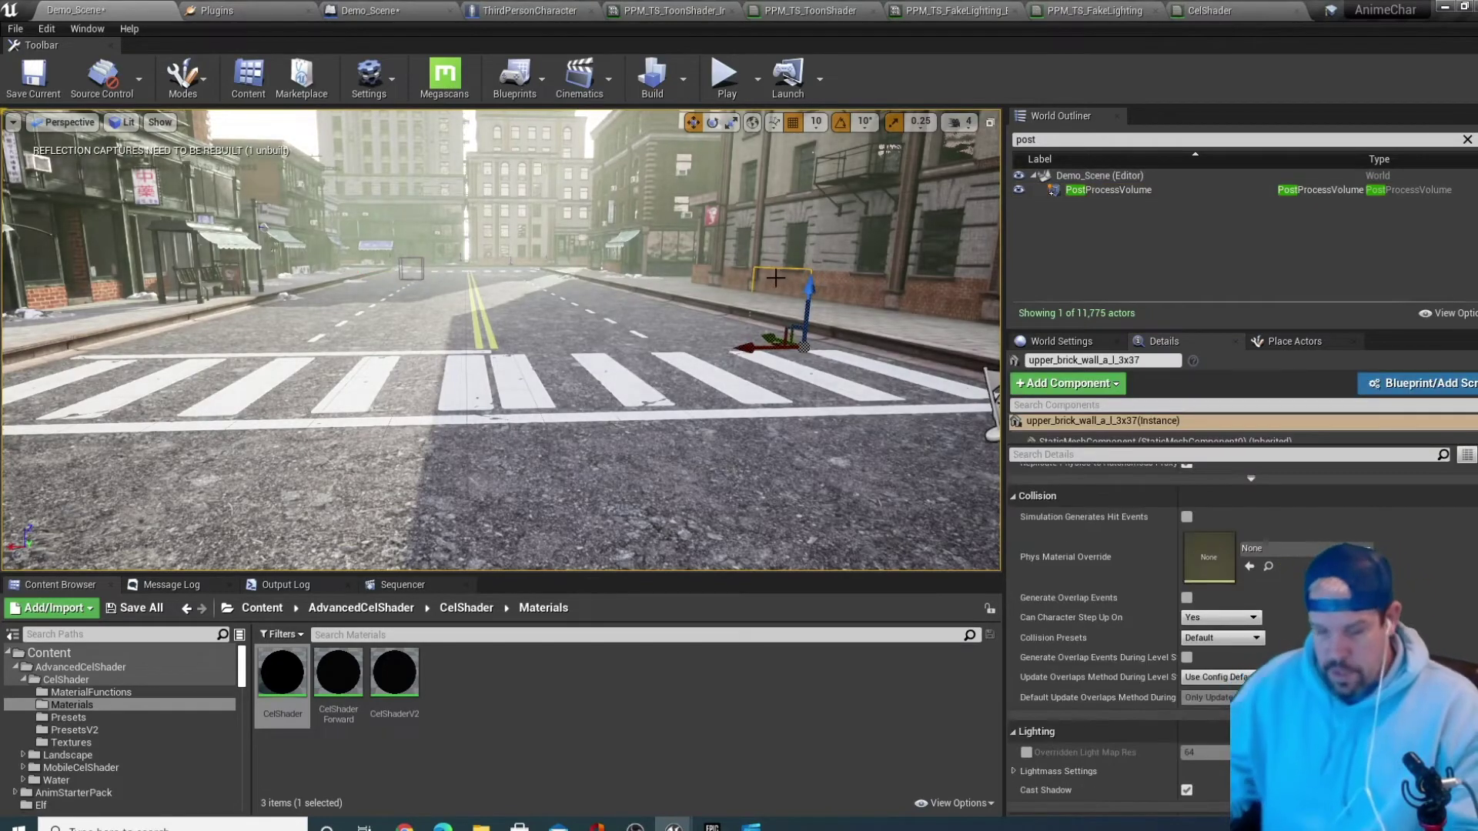
right_drag(623, 343, 413, 343)
right_drag(704, 348, 751, 418)
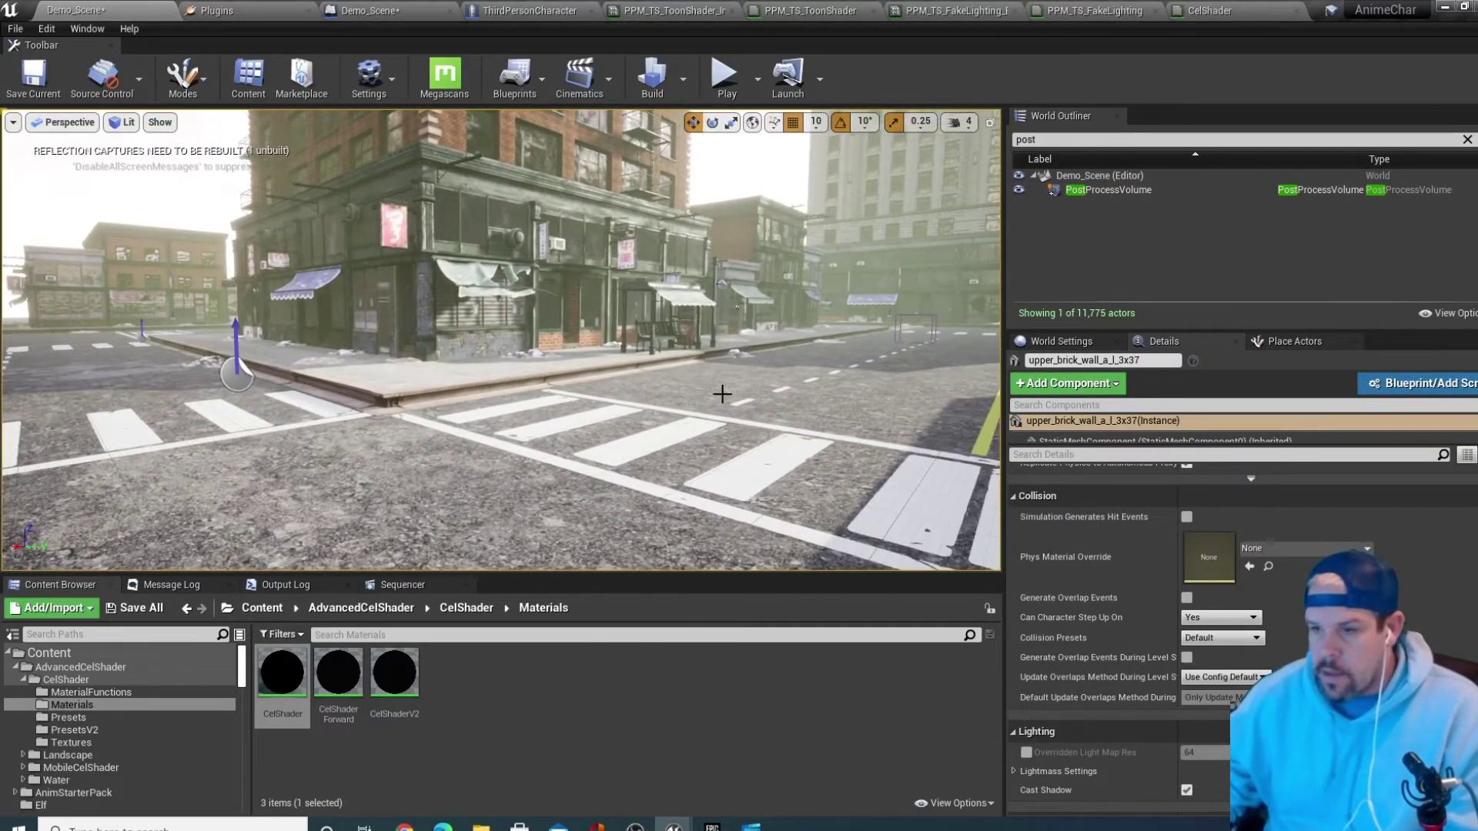
scroll(1328, 547, up, 6)
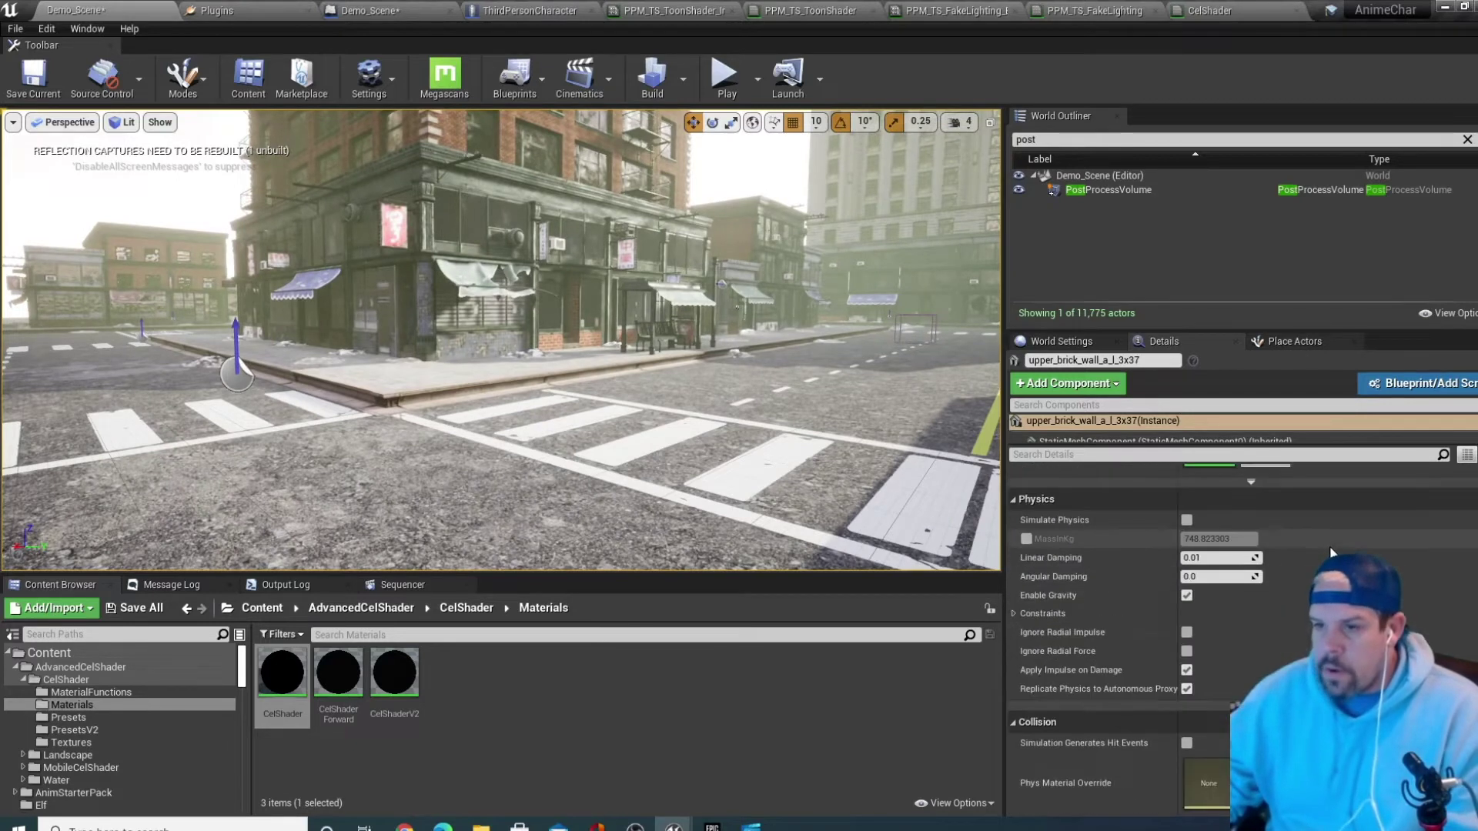
scroll(1329, 547, up, 2)
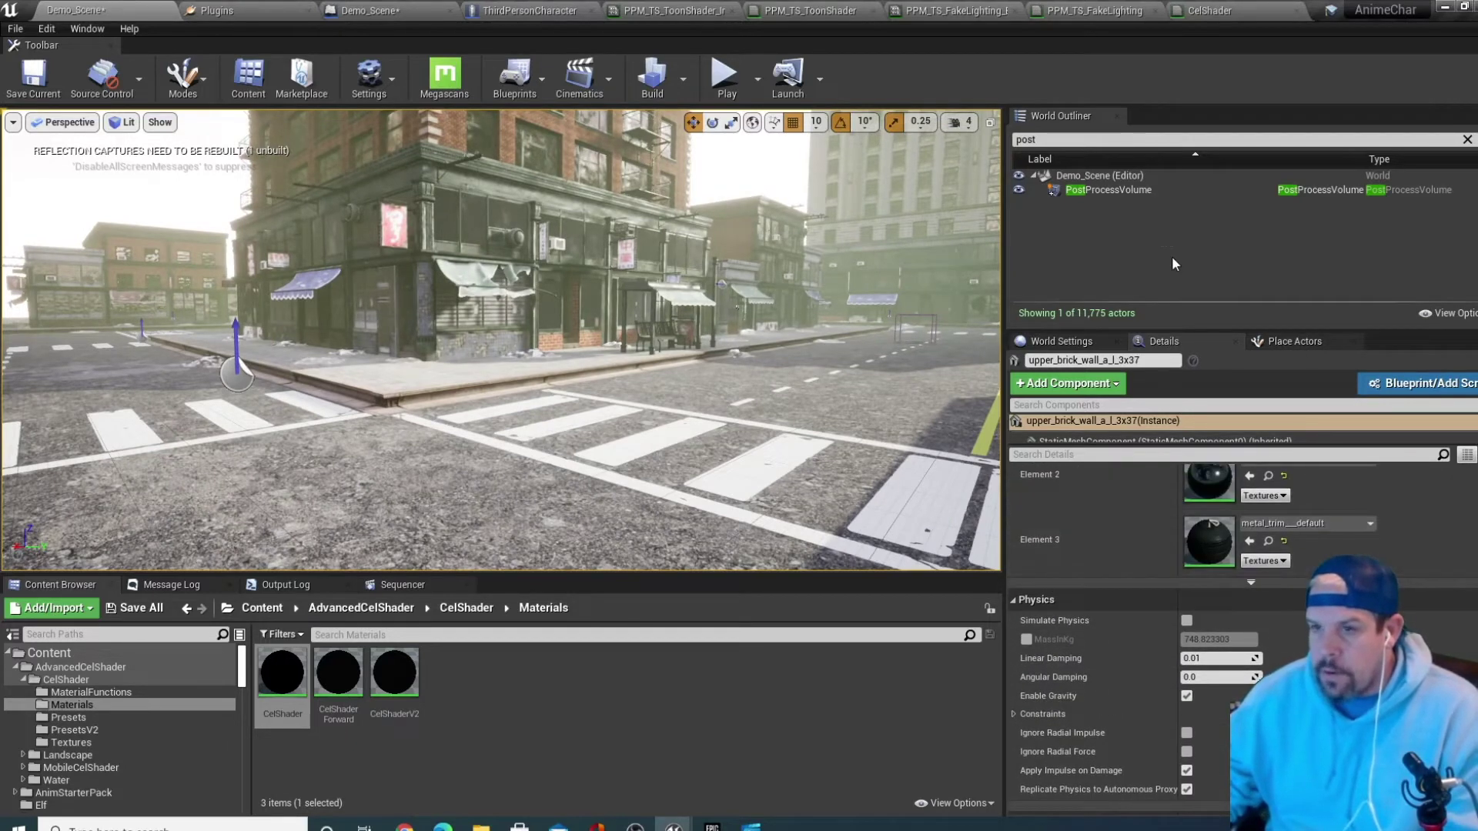
Select the PostProcessVolume and assign CelShaderAnime to its first post process material slot
click(1116, 192)
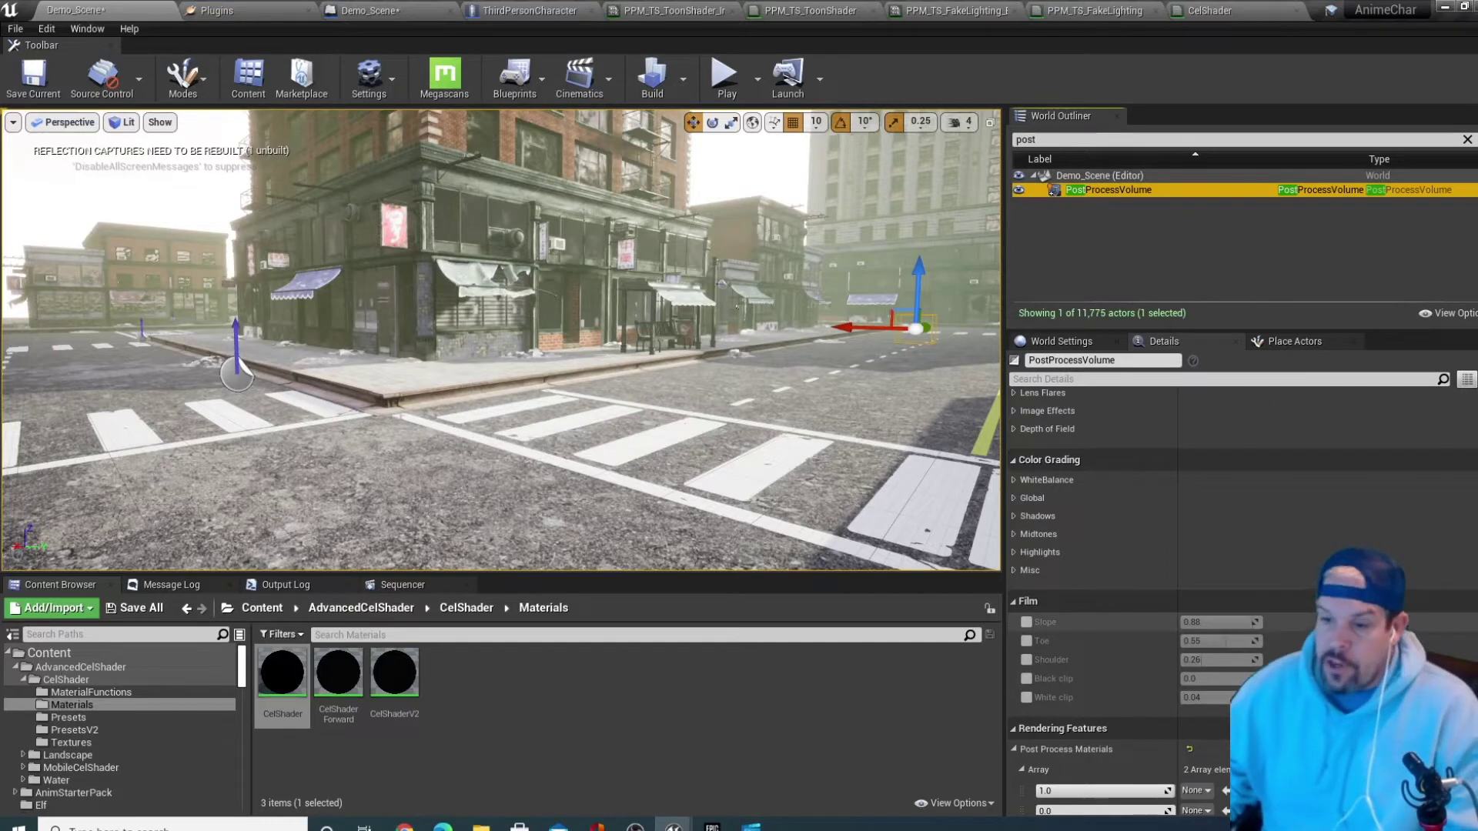
scroll(1202, 723, down, 3)
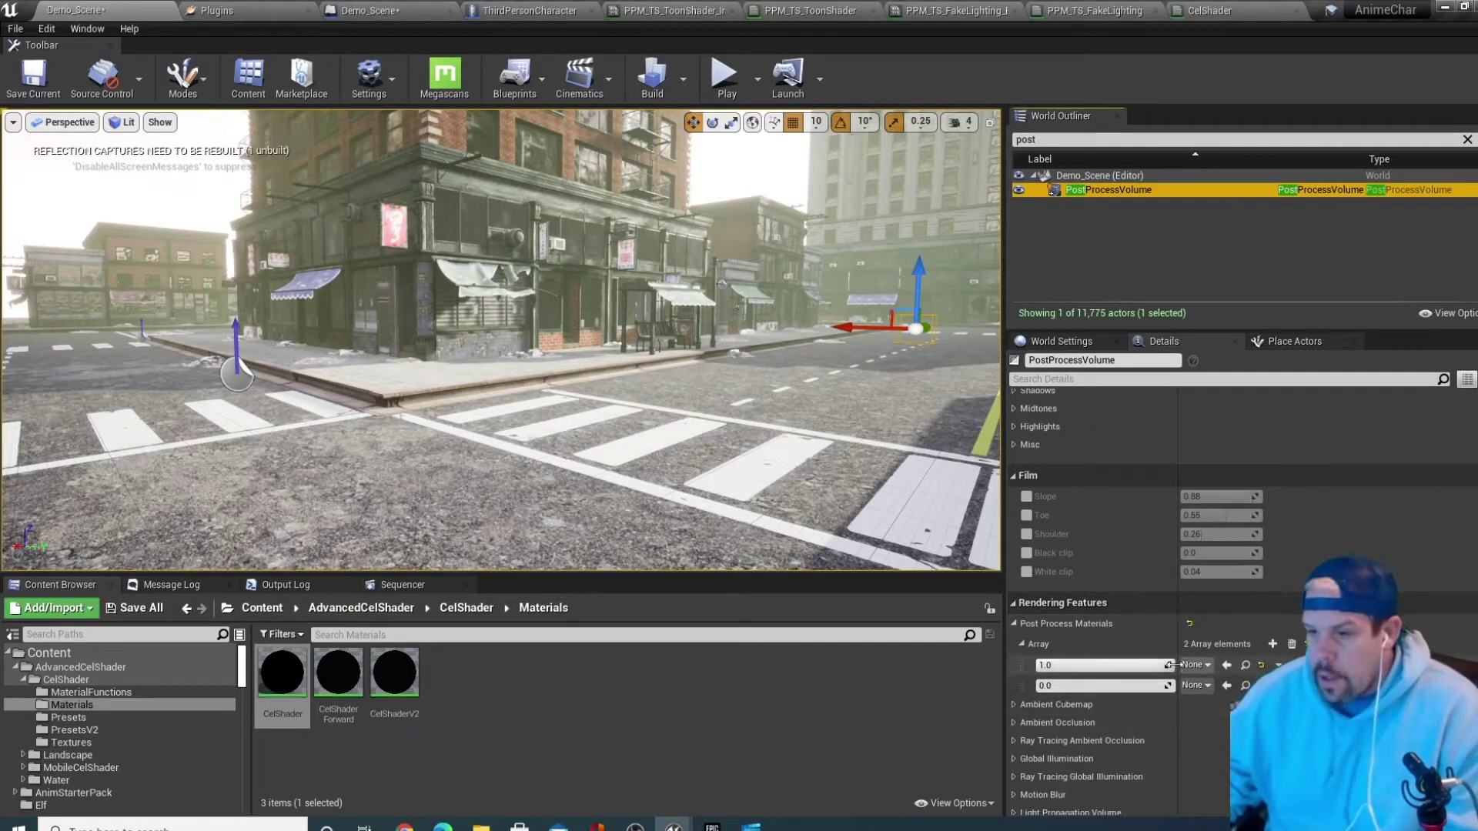
click(1200, 665)
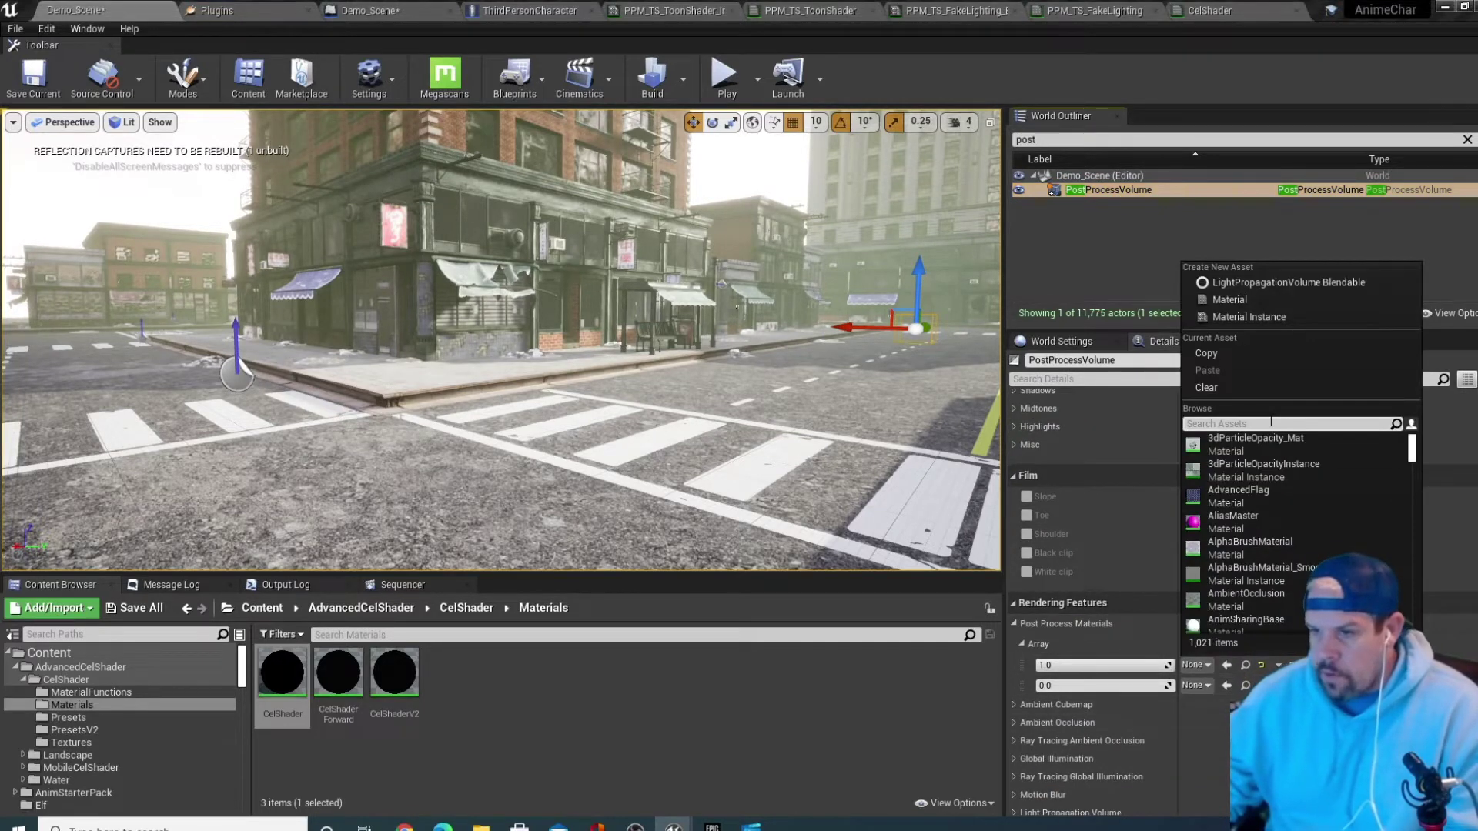
text(anime)
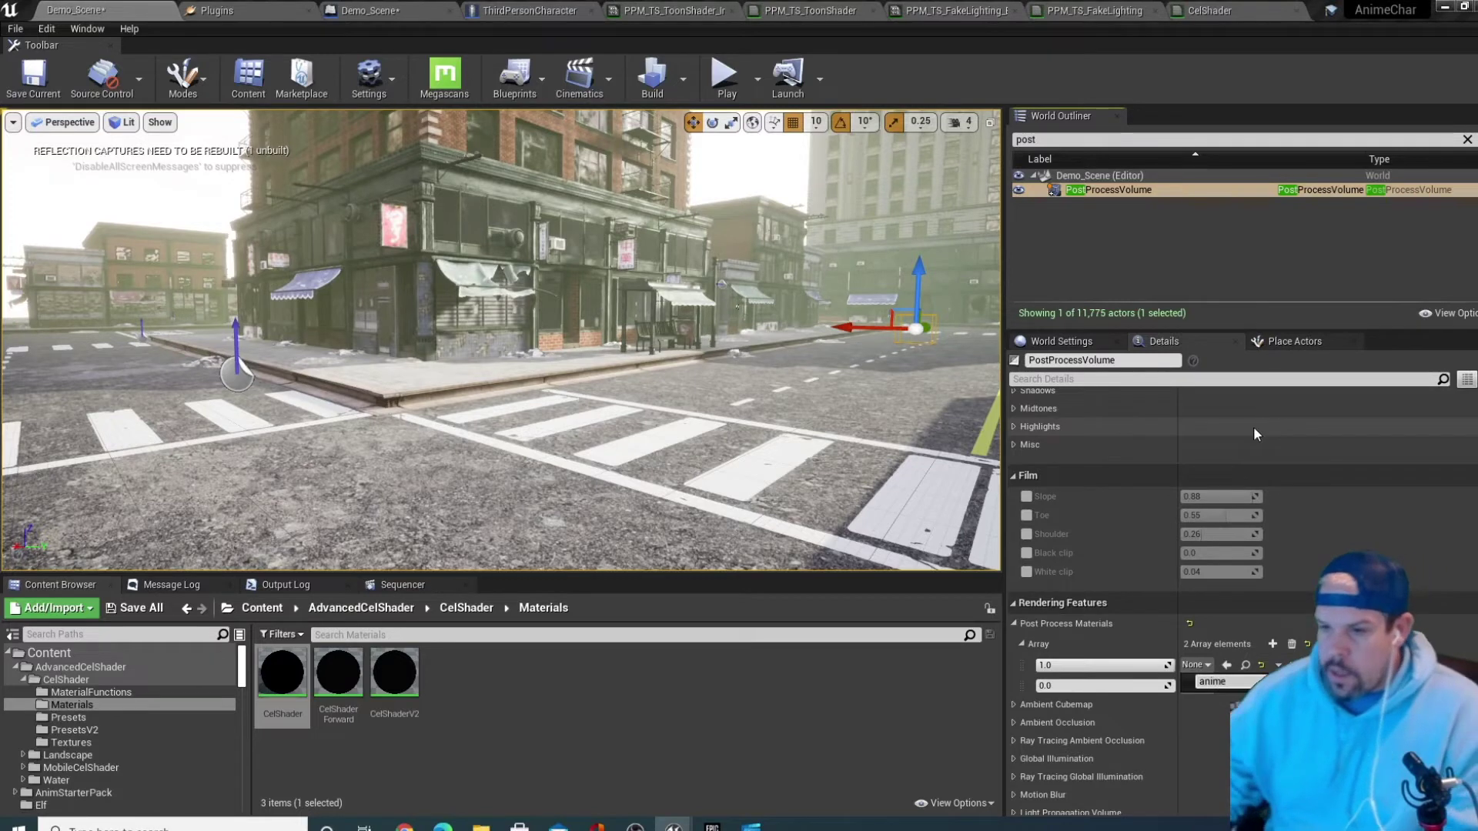
click(1195, 664)
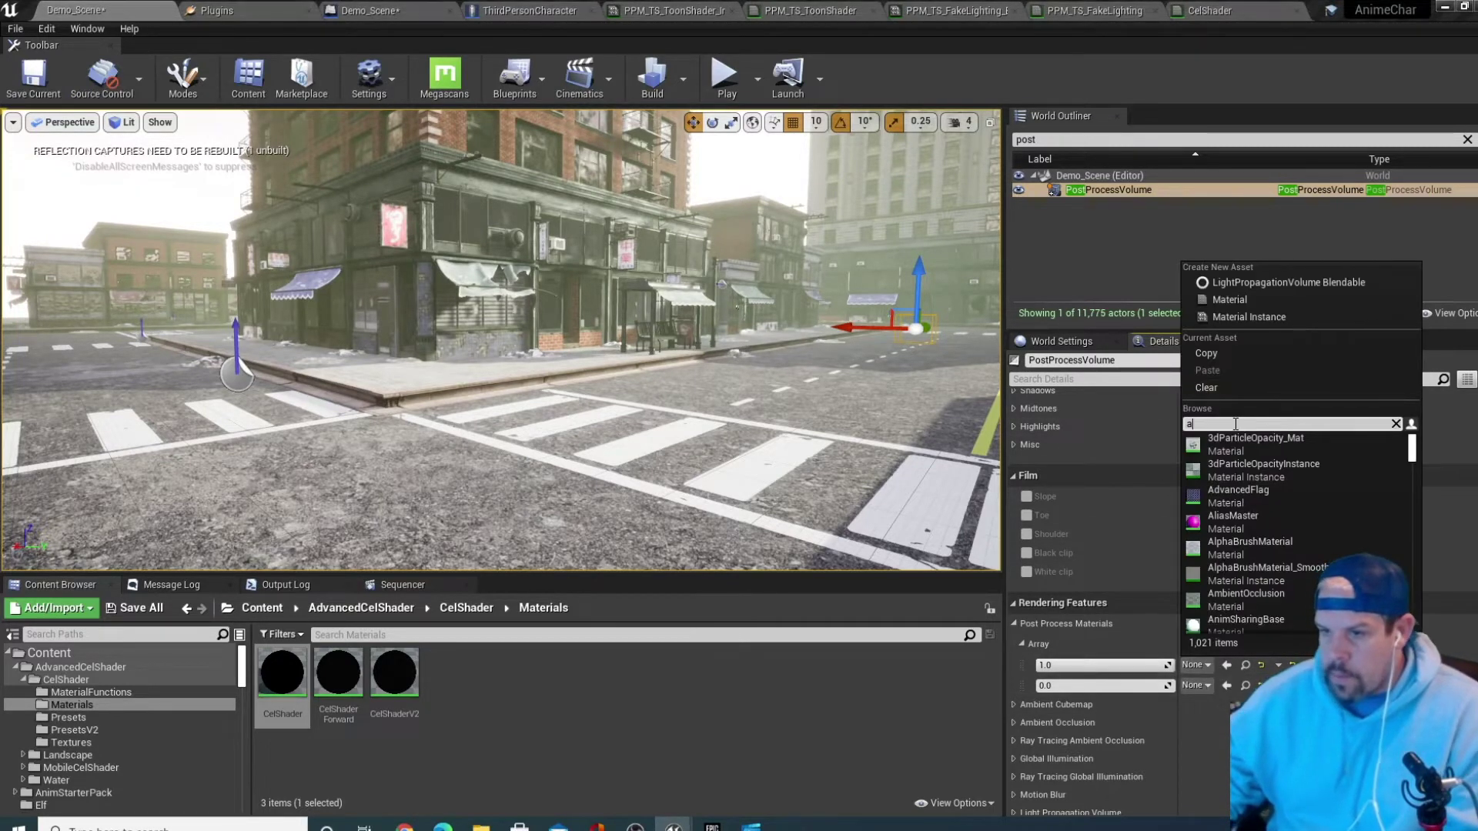
text(ahnim)
key(BackSpace)
key(BackSpace)
key(BackSpace)
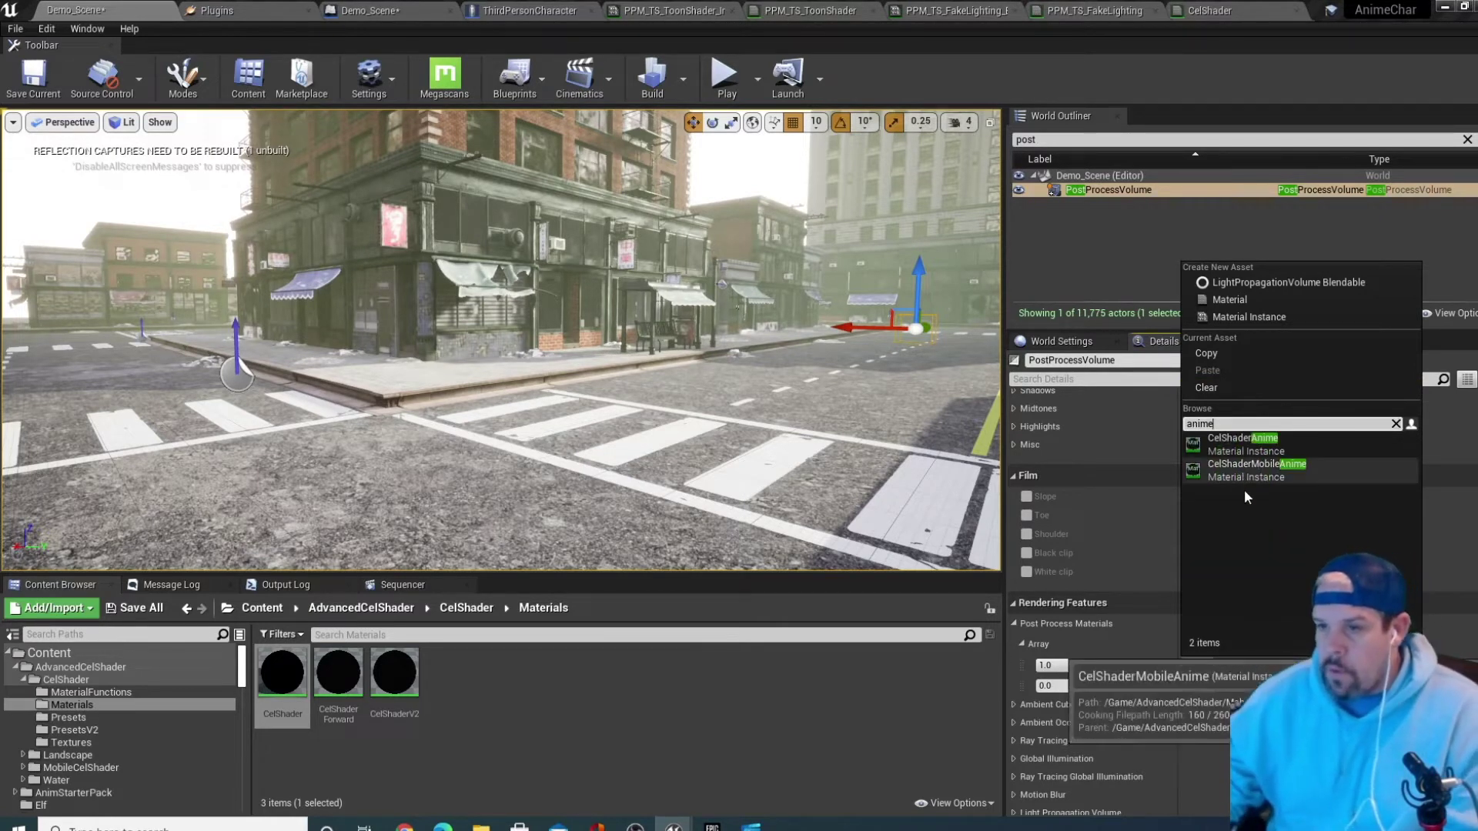
click(1245, 445)
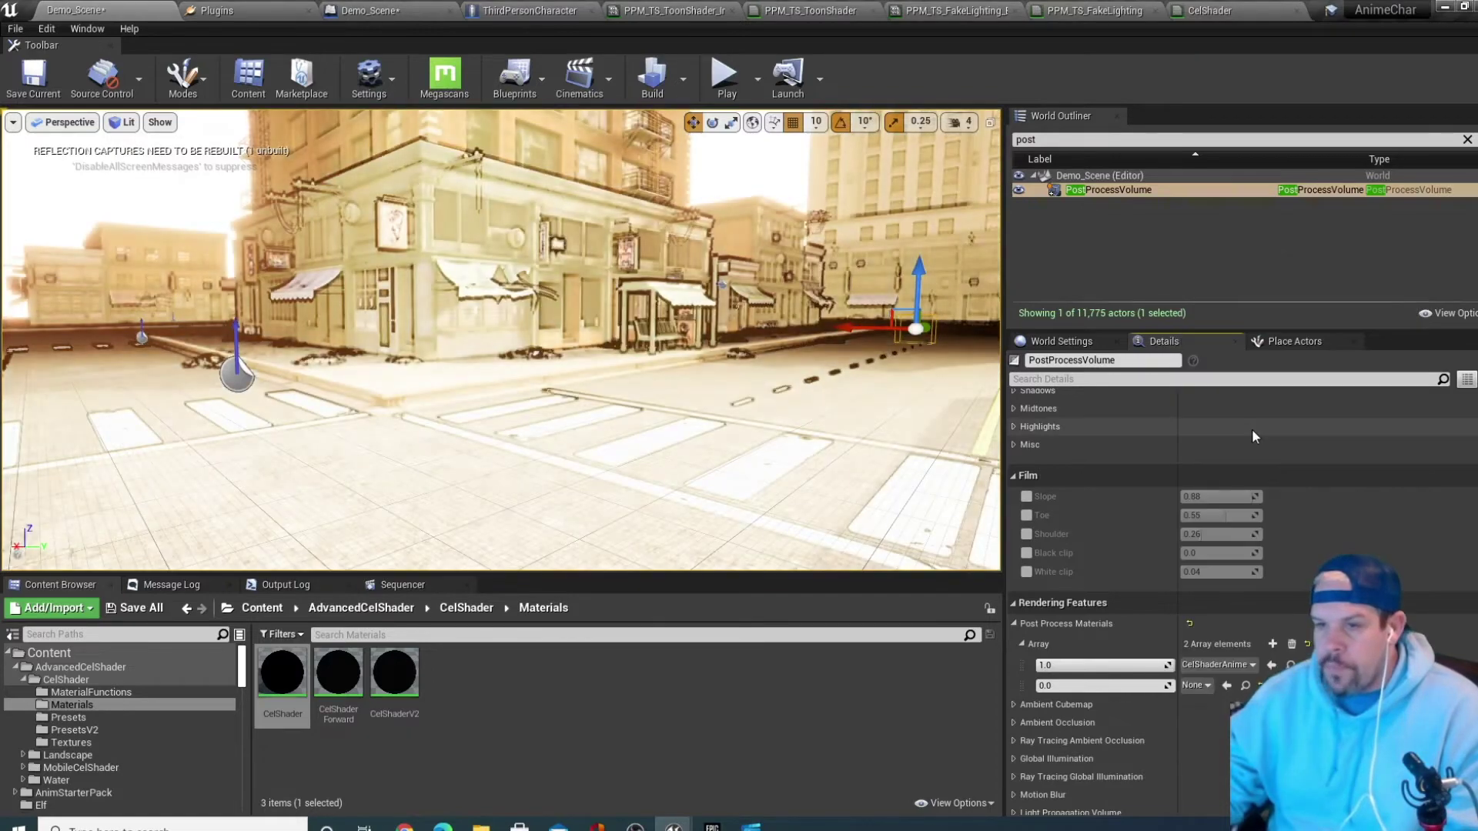
Play the level and run the character along the sidewalk to examine the CelShaderAnime look on character and buildings, then end the session
right_drag(679, 381, 679, 382)
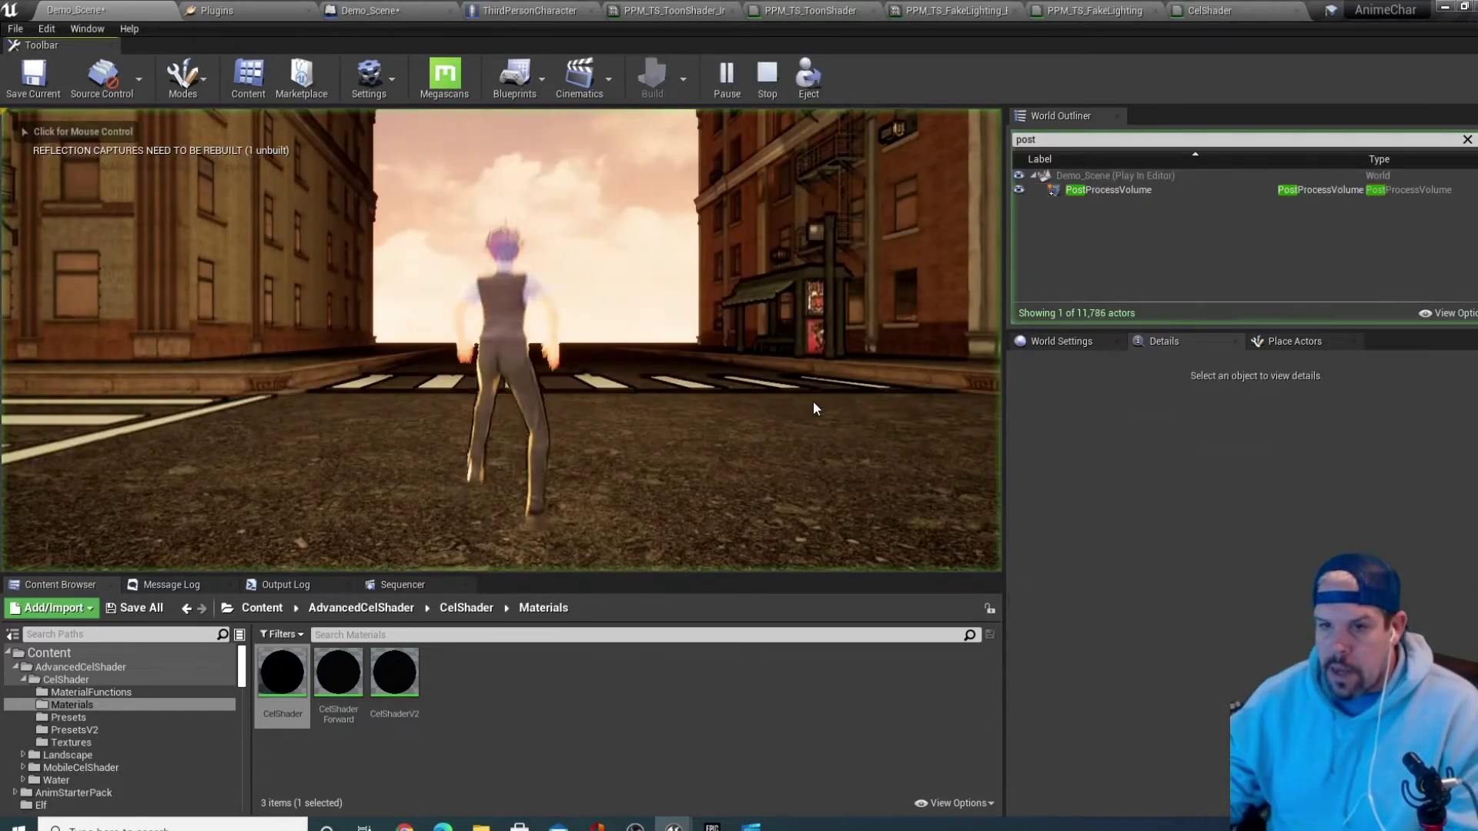
click(813, 402)
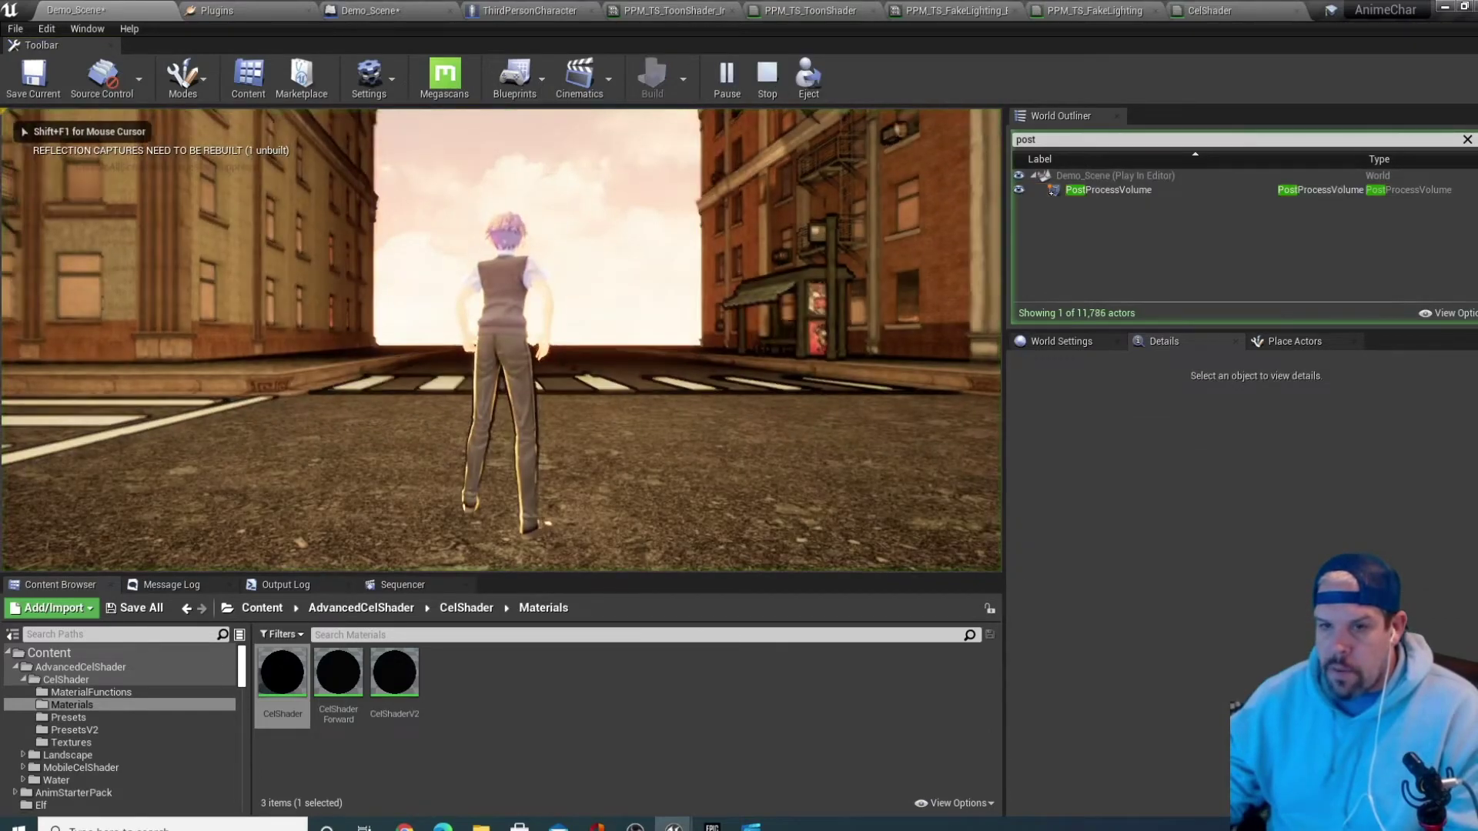
key(w)
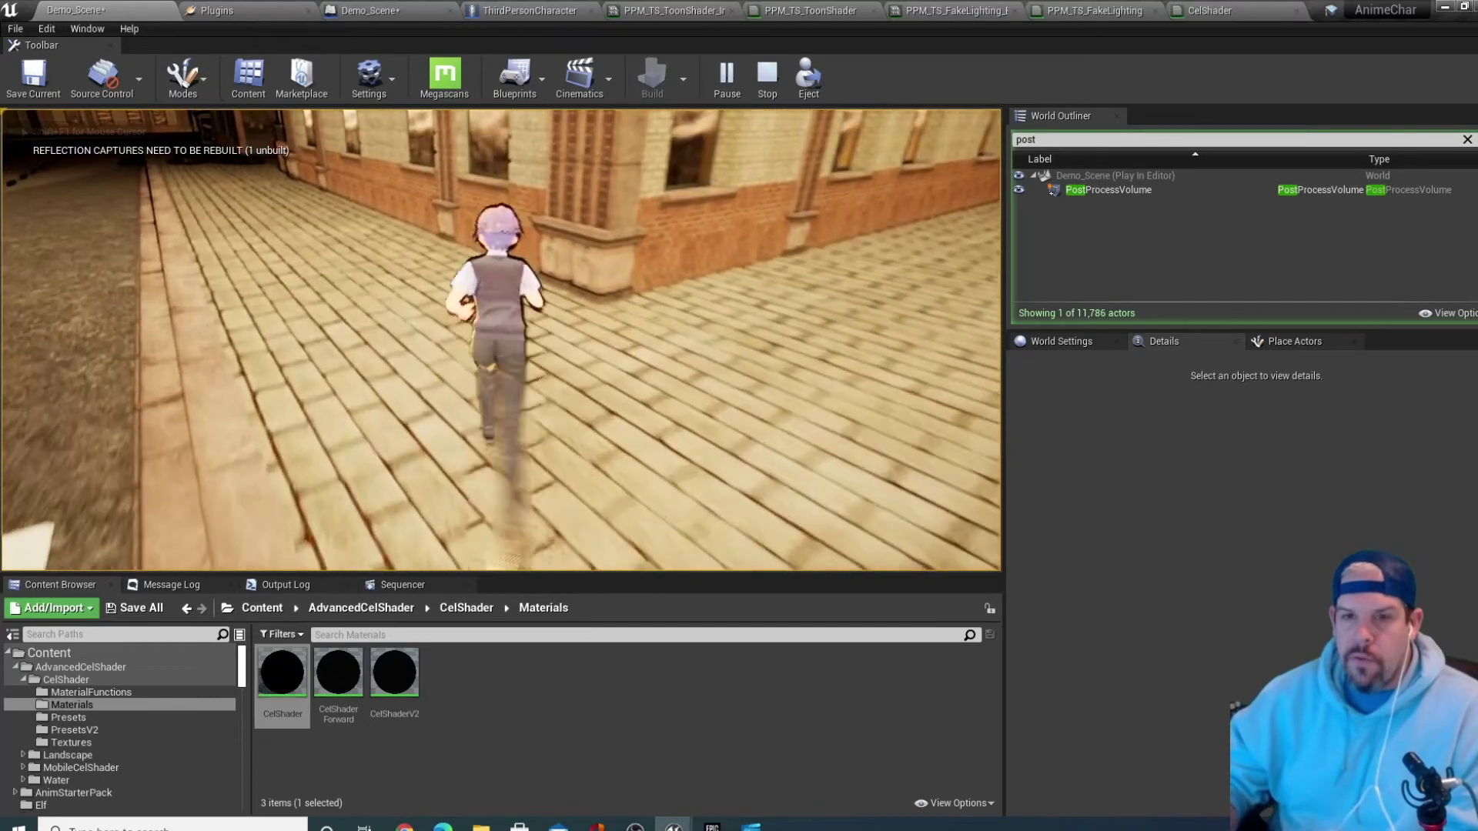
key(a)
key(s)
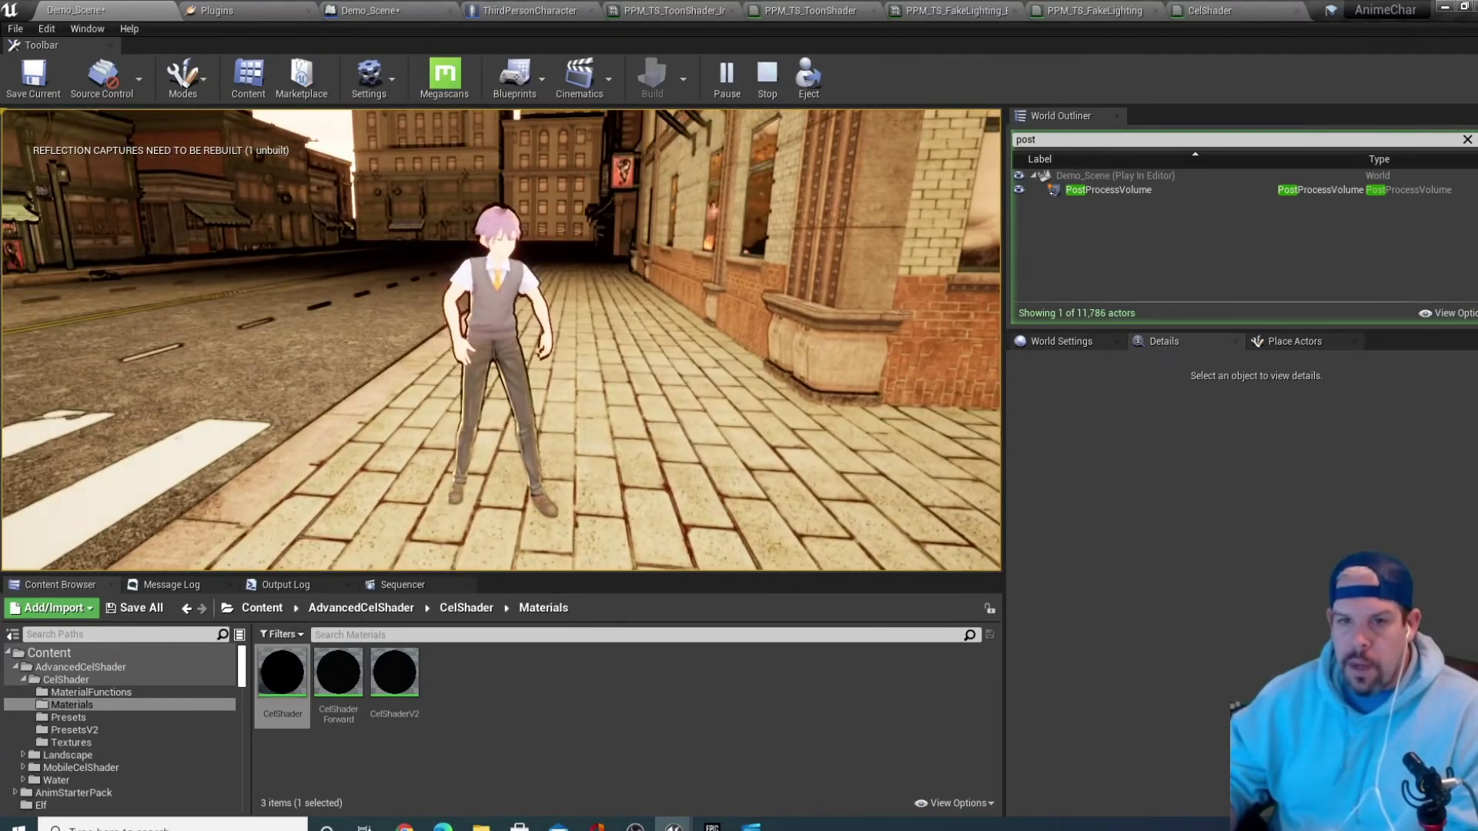
key(w)
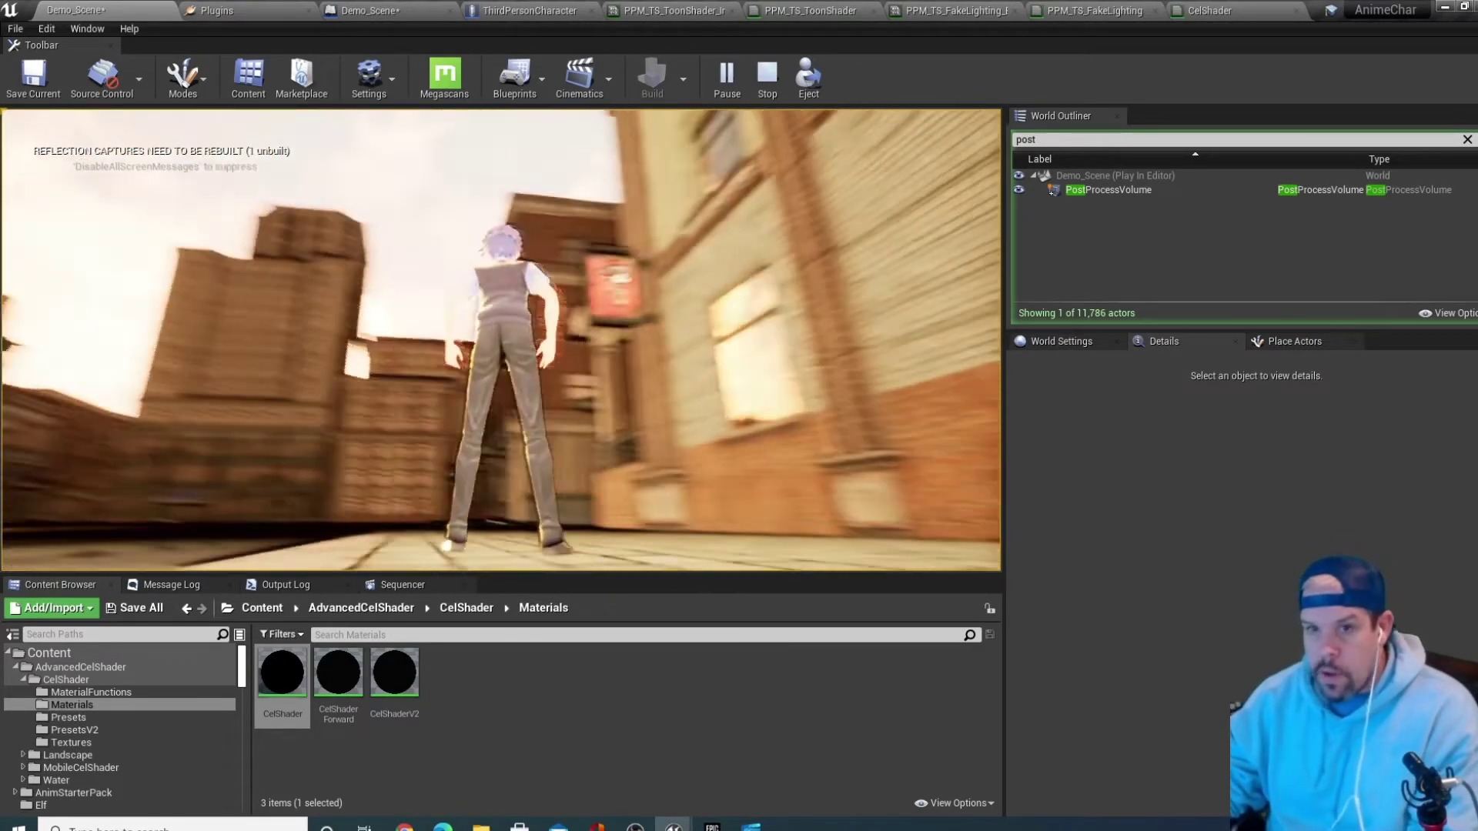
key(Escape)
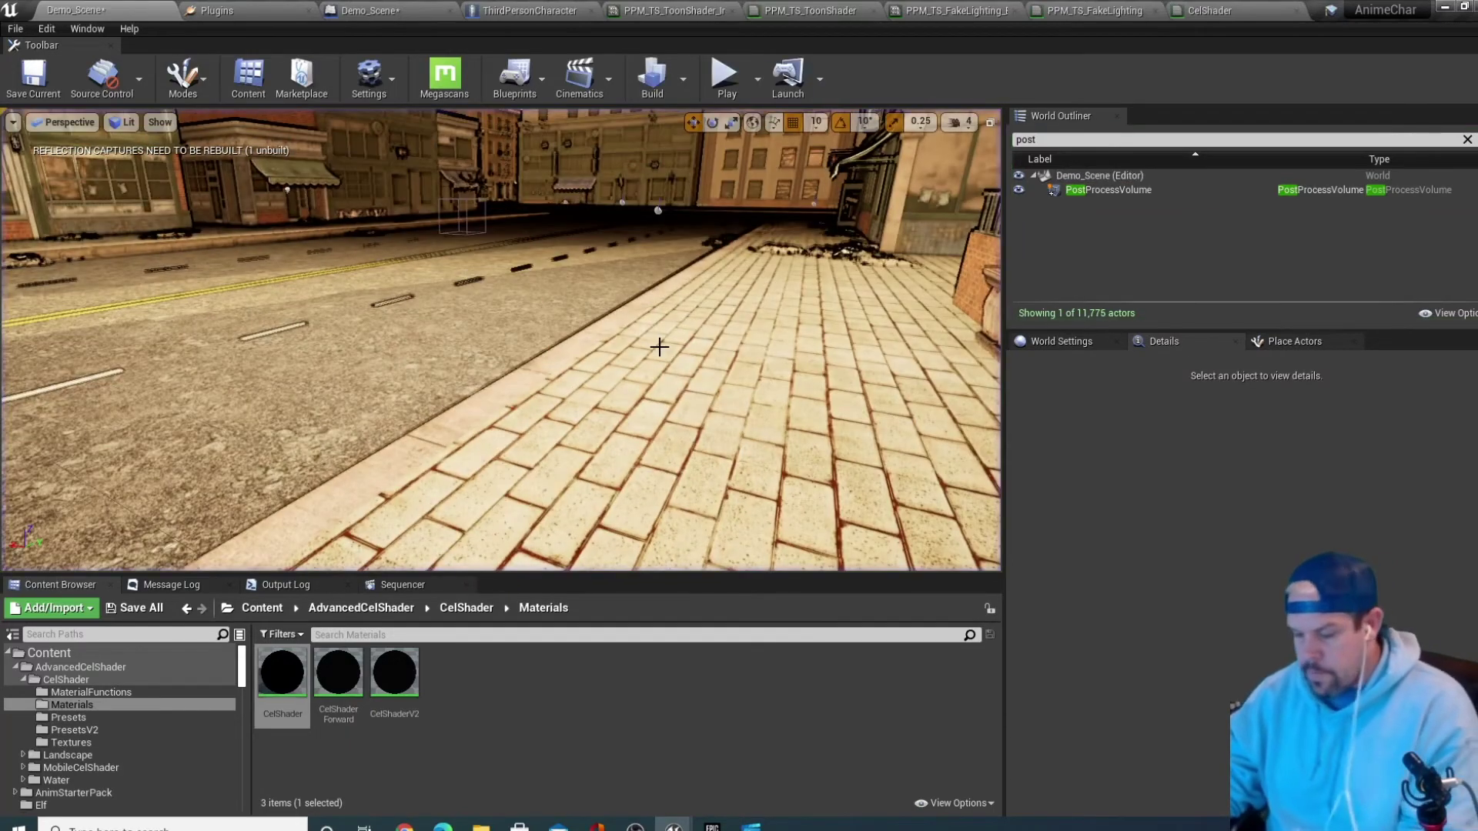
Rotate the directional light over the street and play the level briefly to check the changed lighting on the character
key(ctrl+l)
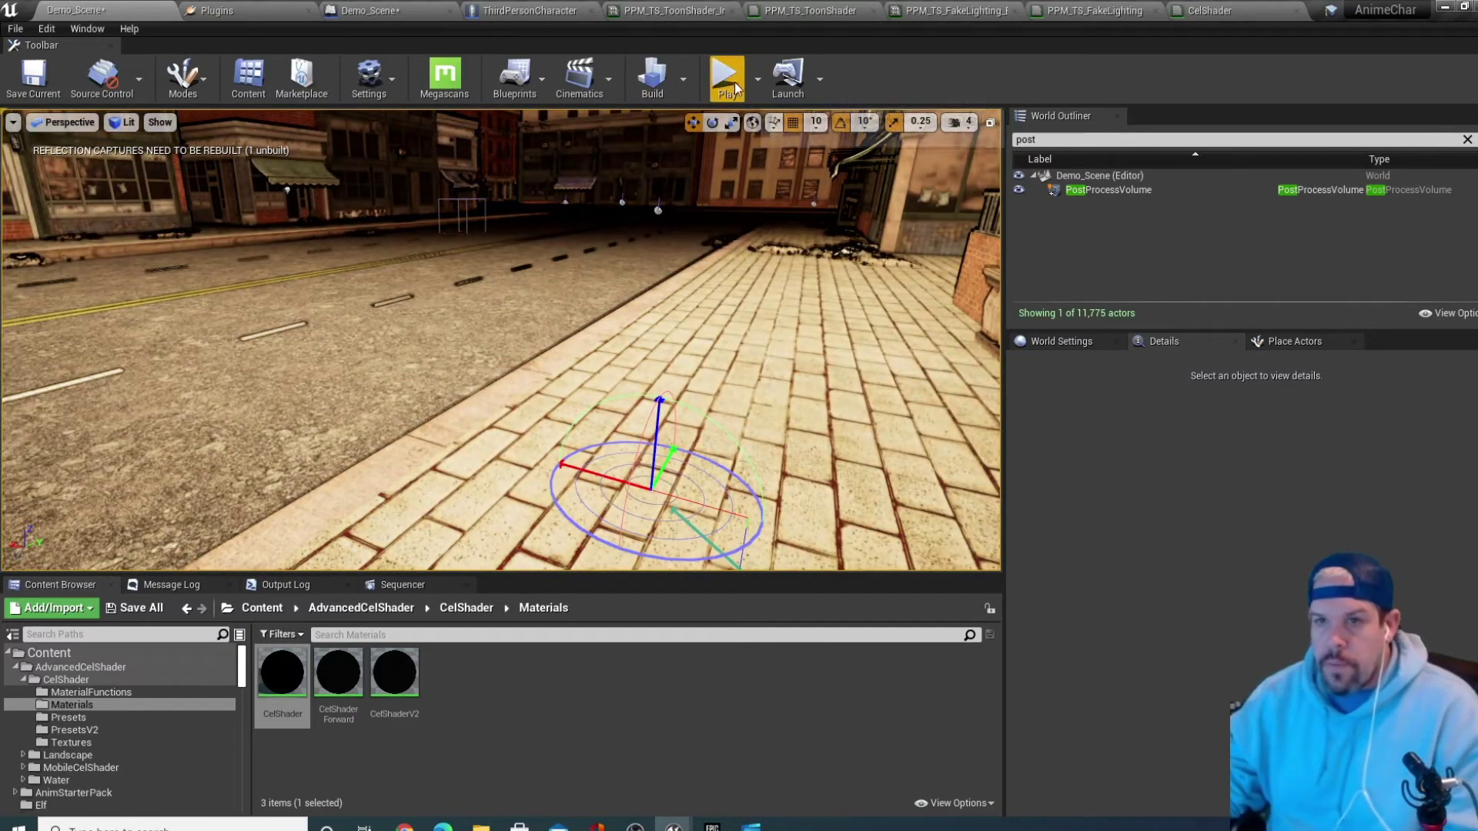
key(alt+p)
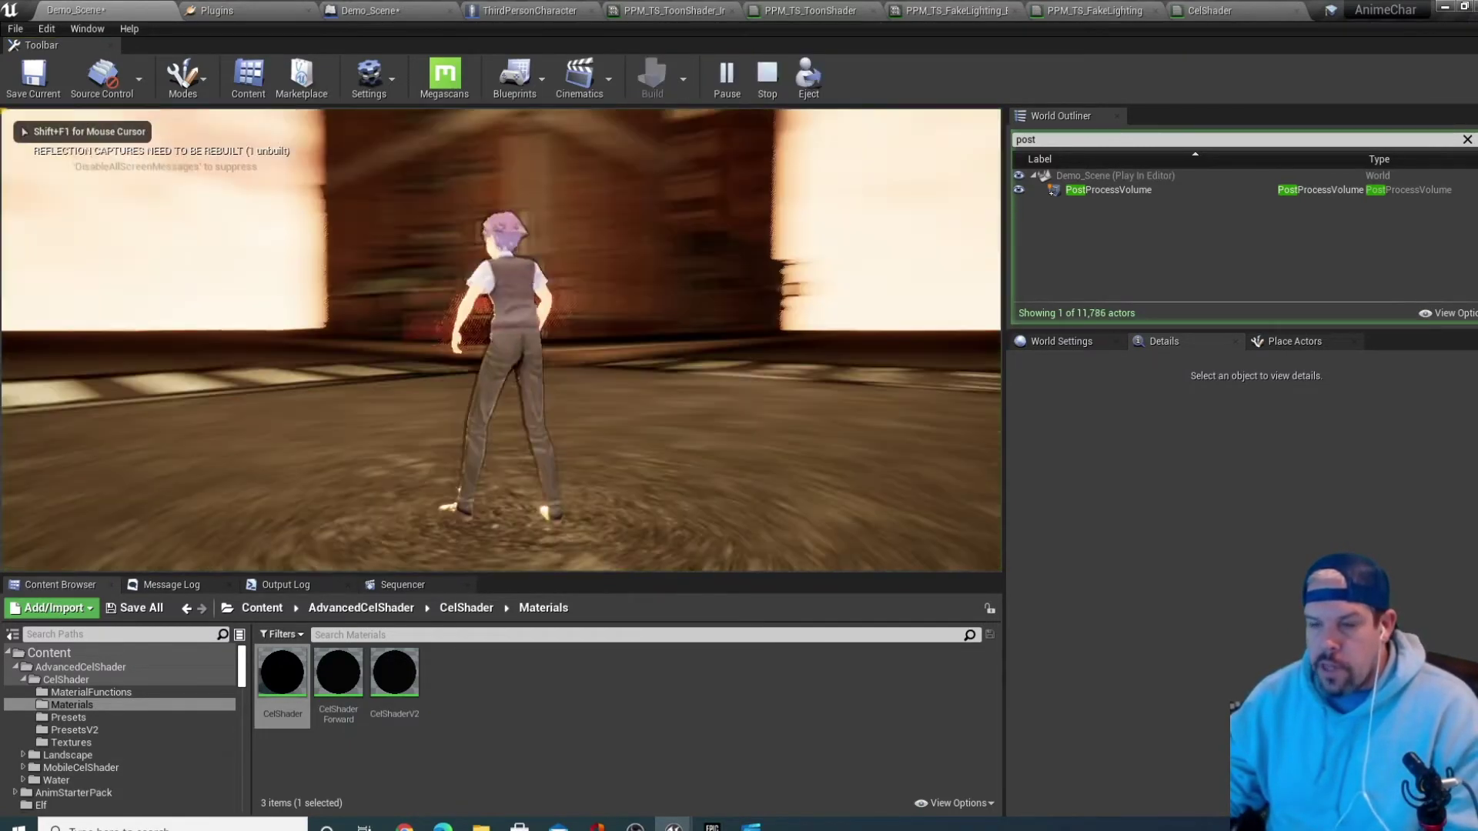
key(Escape)
Look through the level's World Settings, from Precomputed Visibility to Audio, and reselect the PostProcessVolume
click(1066, 342)
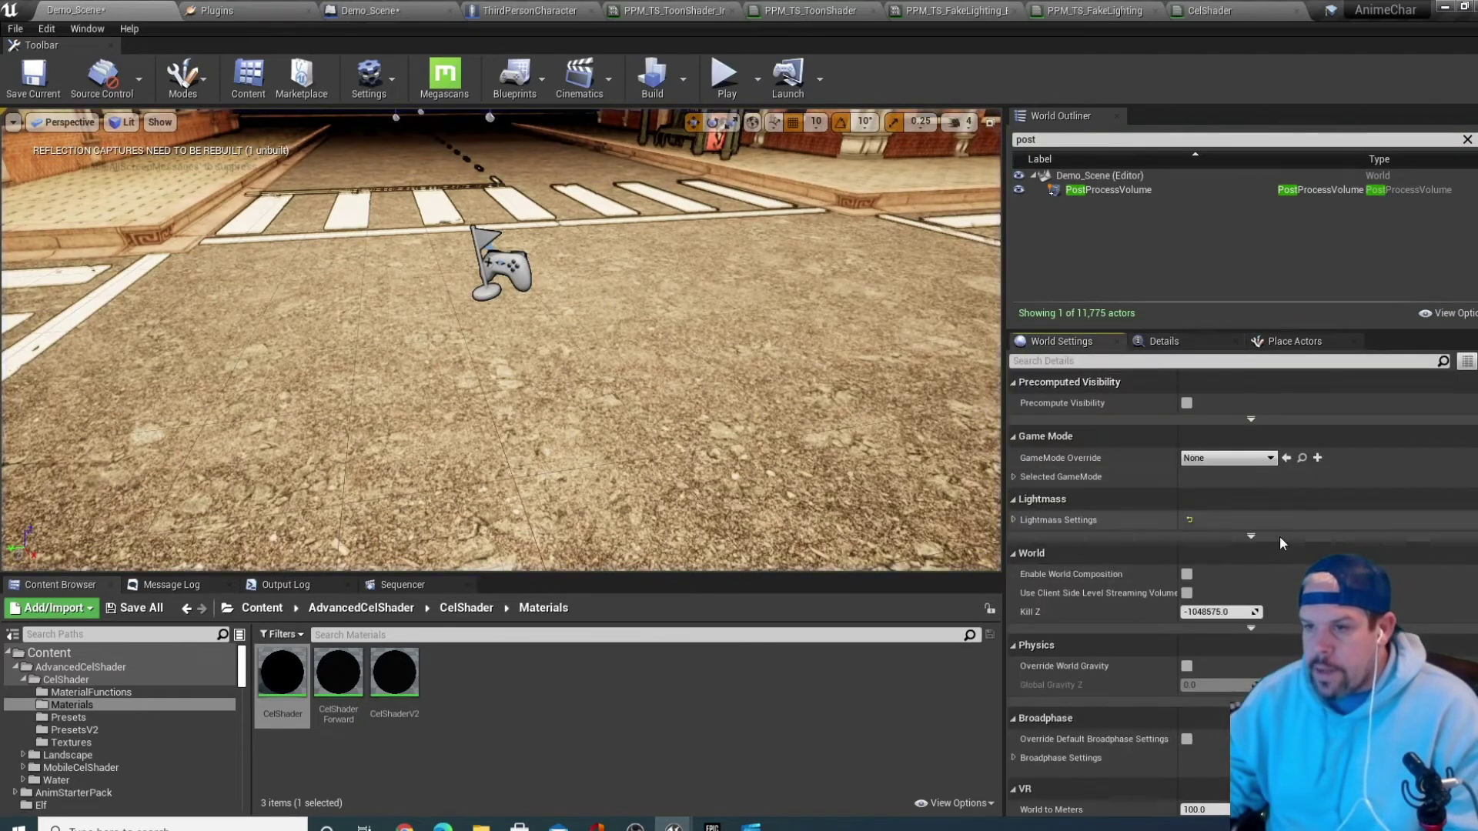
click(1164, 192)
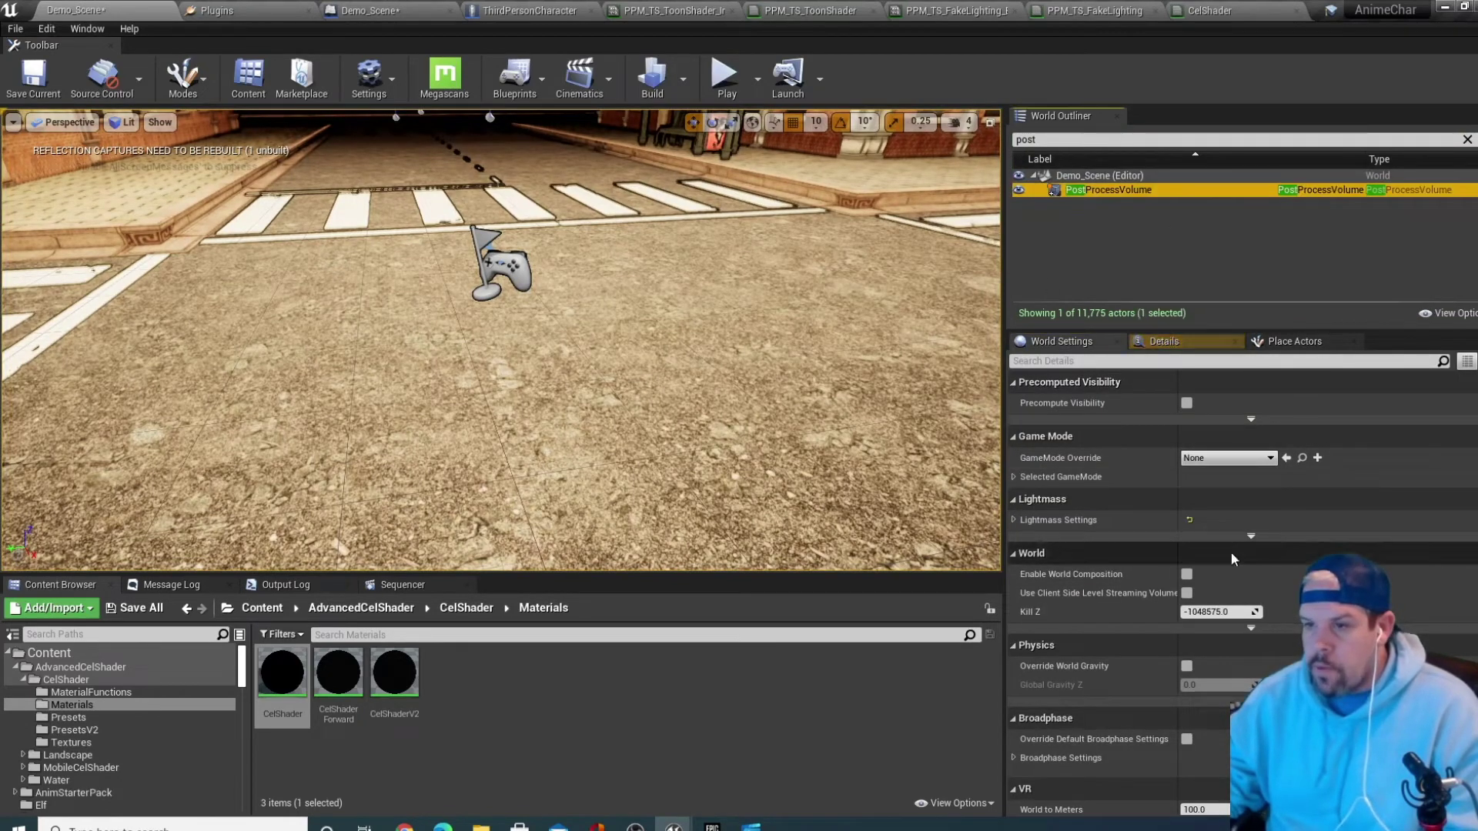
scroll(1220, 561, down, 2)
scroll(1217, 554, up, 2)
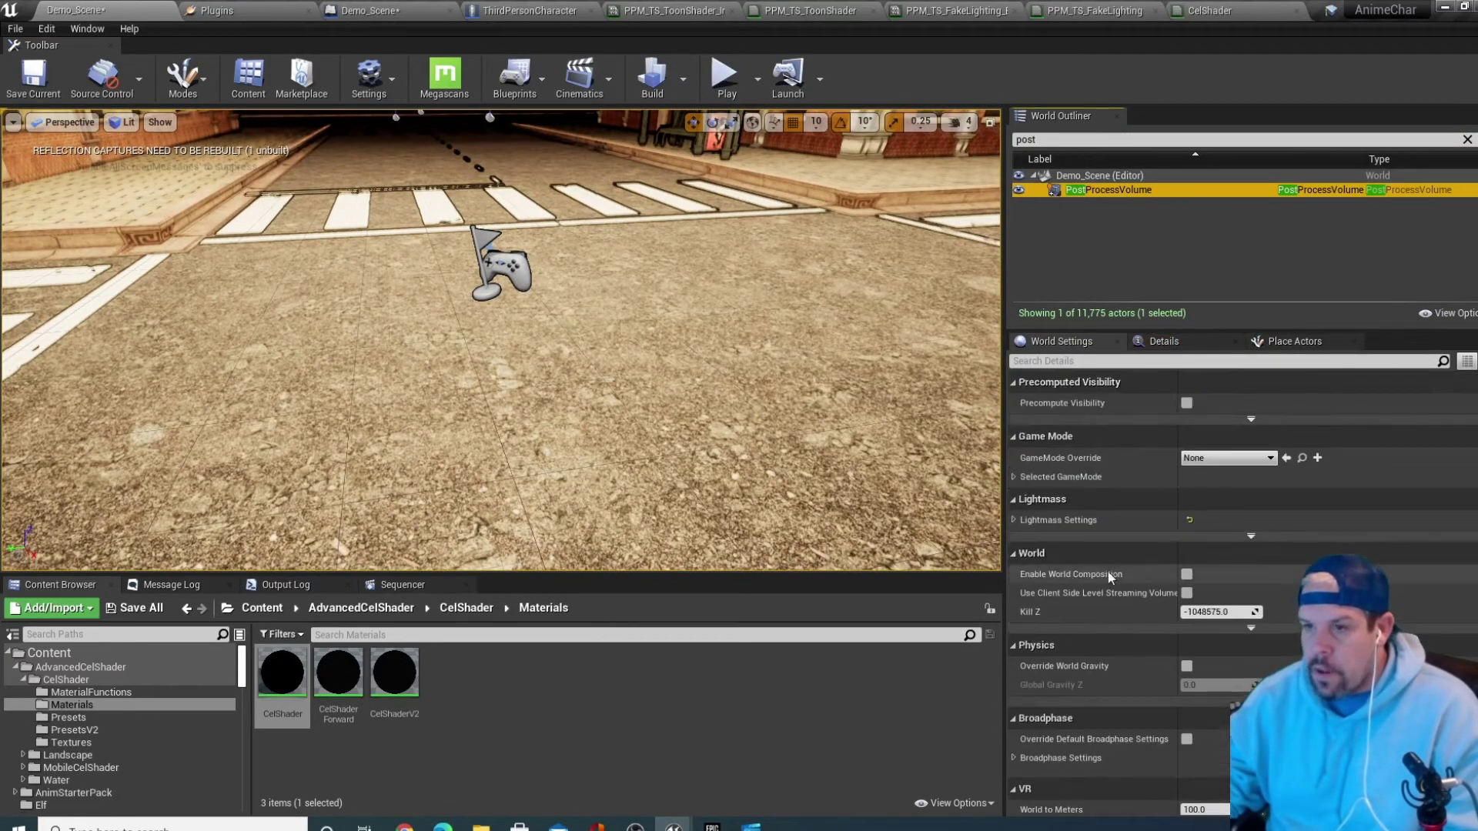
scroll(1290, 554, down, 3)
scroll(1292, 562, down, 6)
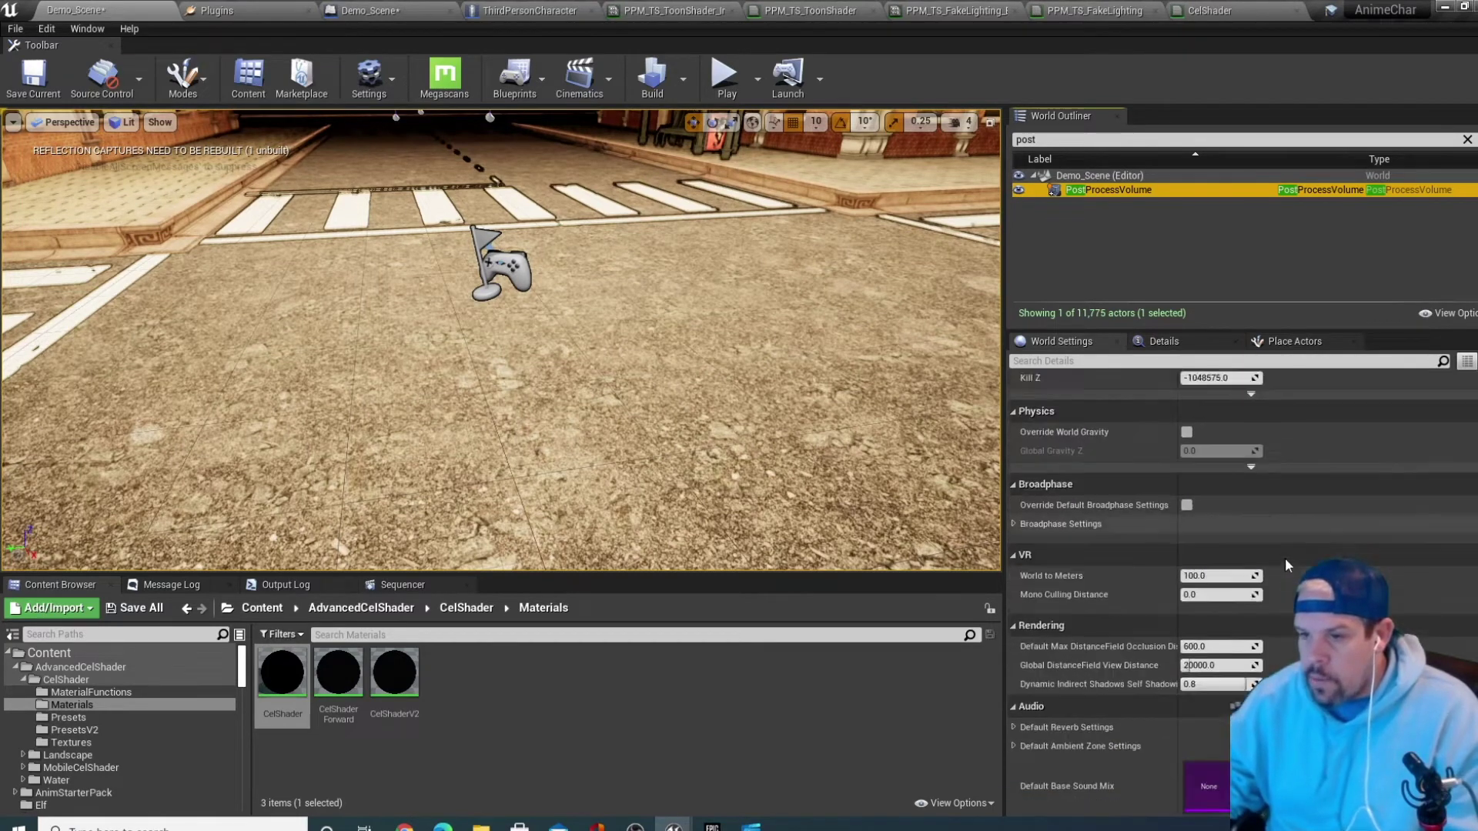
scroll(1290, 583, up, 4)
scroll(1290, 570, up, 3)
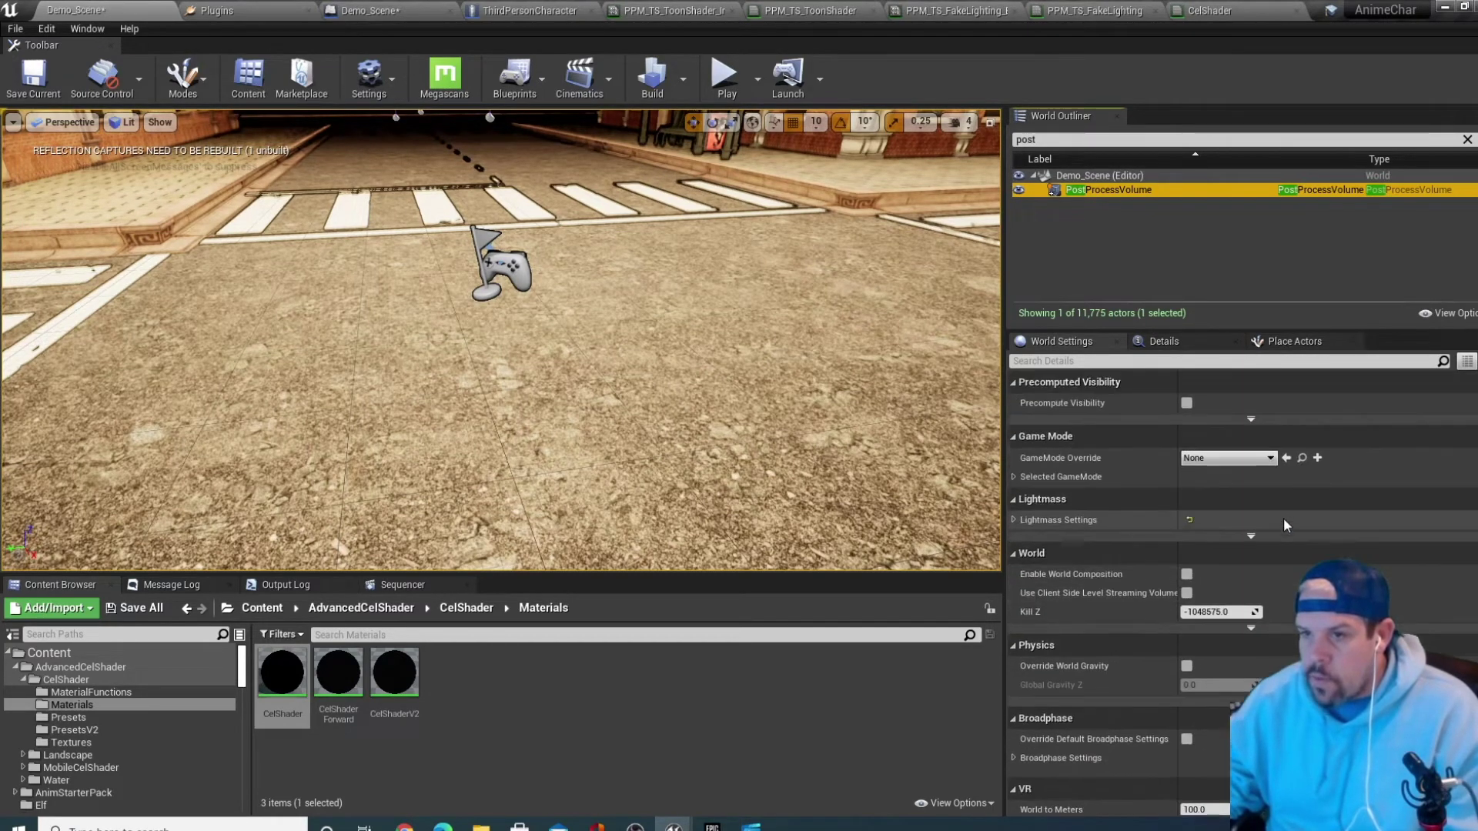
Adjust the blend weight of the CelShaderAnime post process material in the PostProcessVolume's details
click(1162, 341)
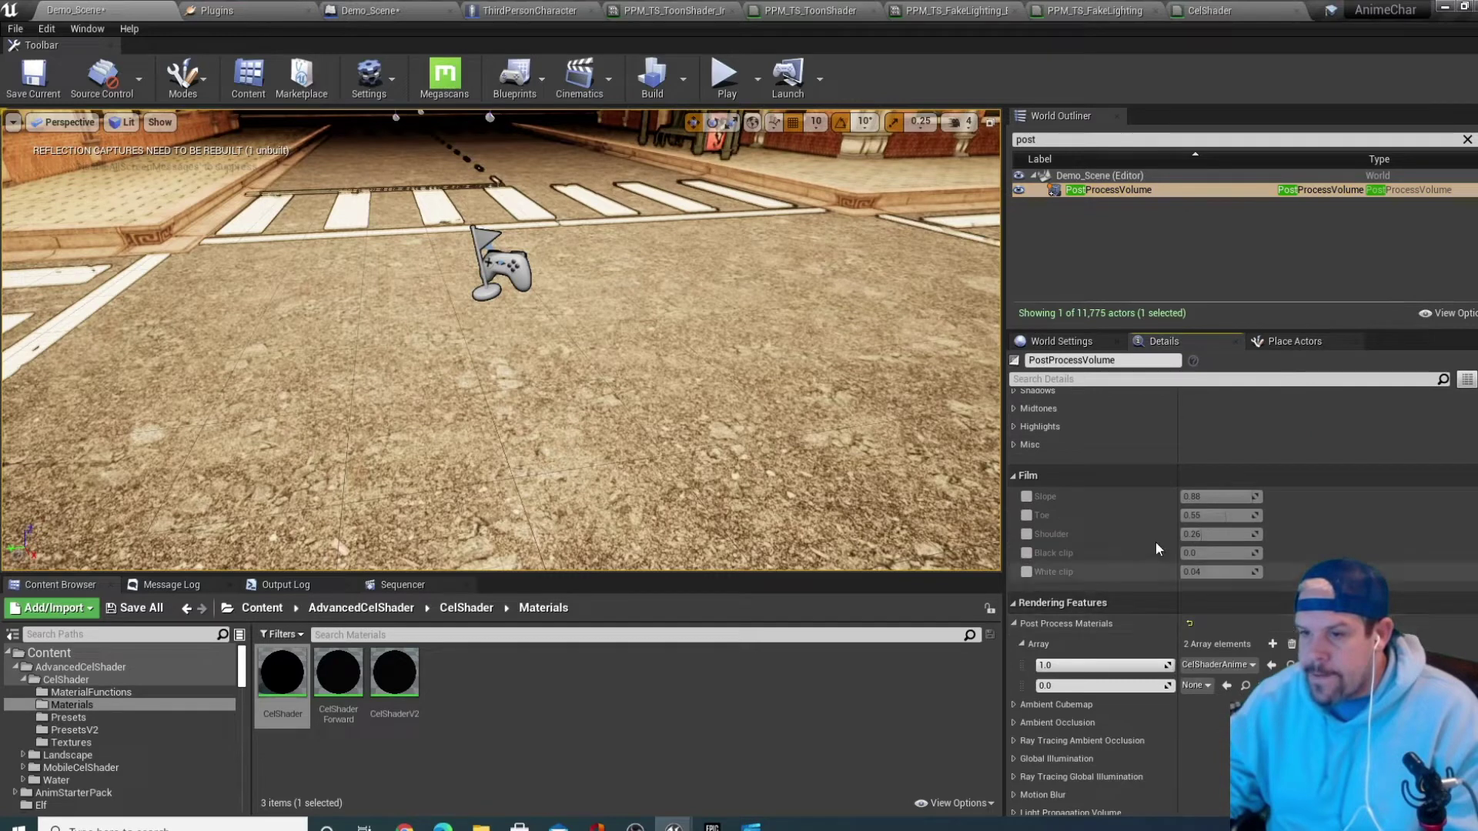
scroll(1224, 671, down, 1)
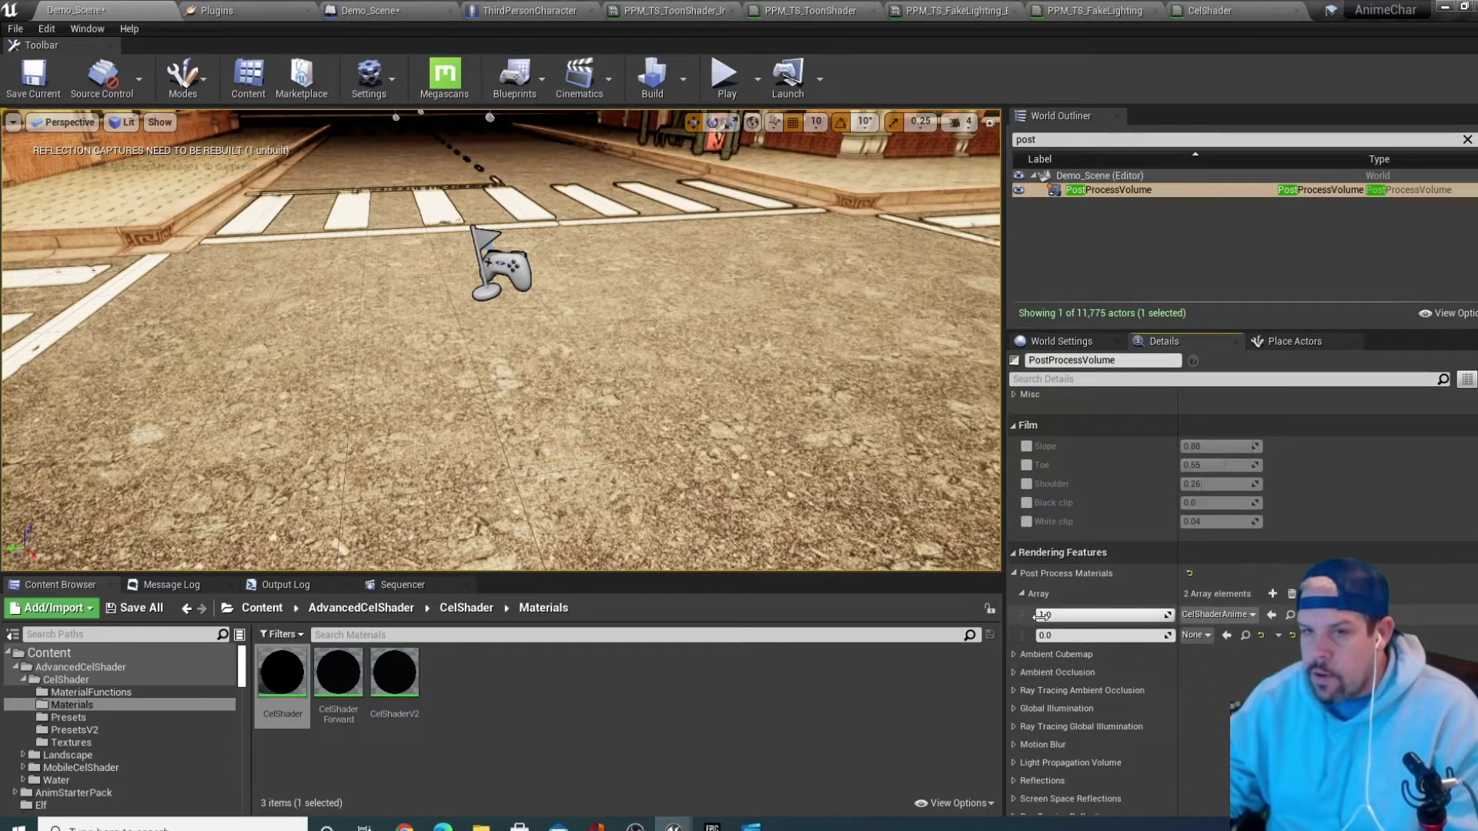
drag(1169, 615, 1152, 615)
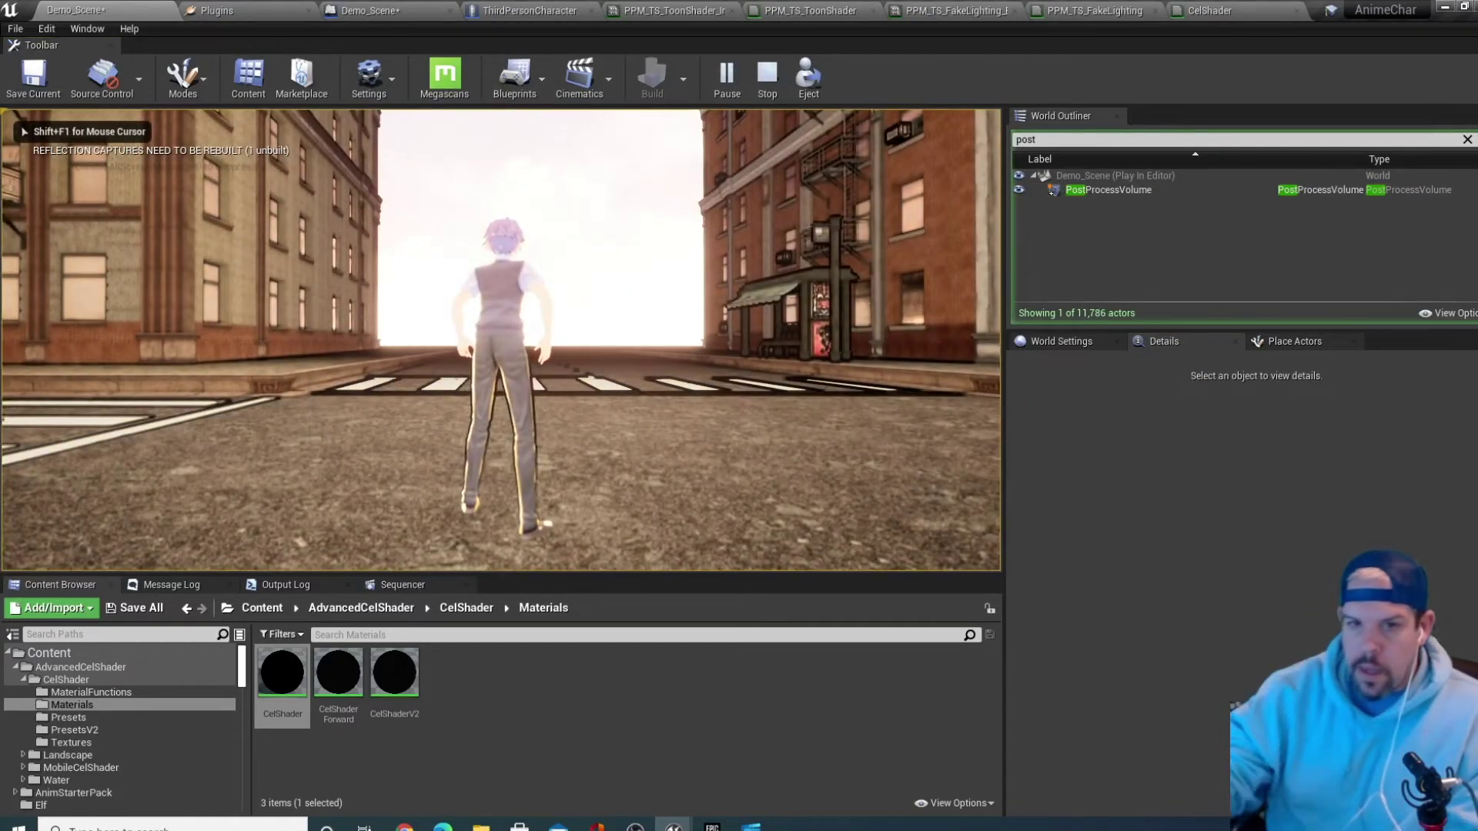
Run the character across the street and along the storefronts in play mode to examine the shader on character and surroundings
key(a)
key(w)
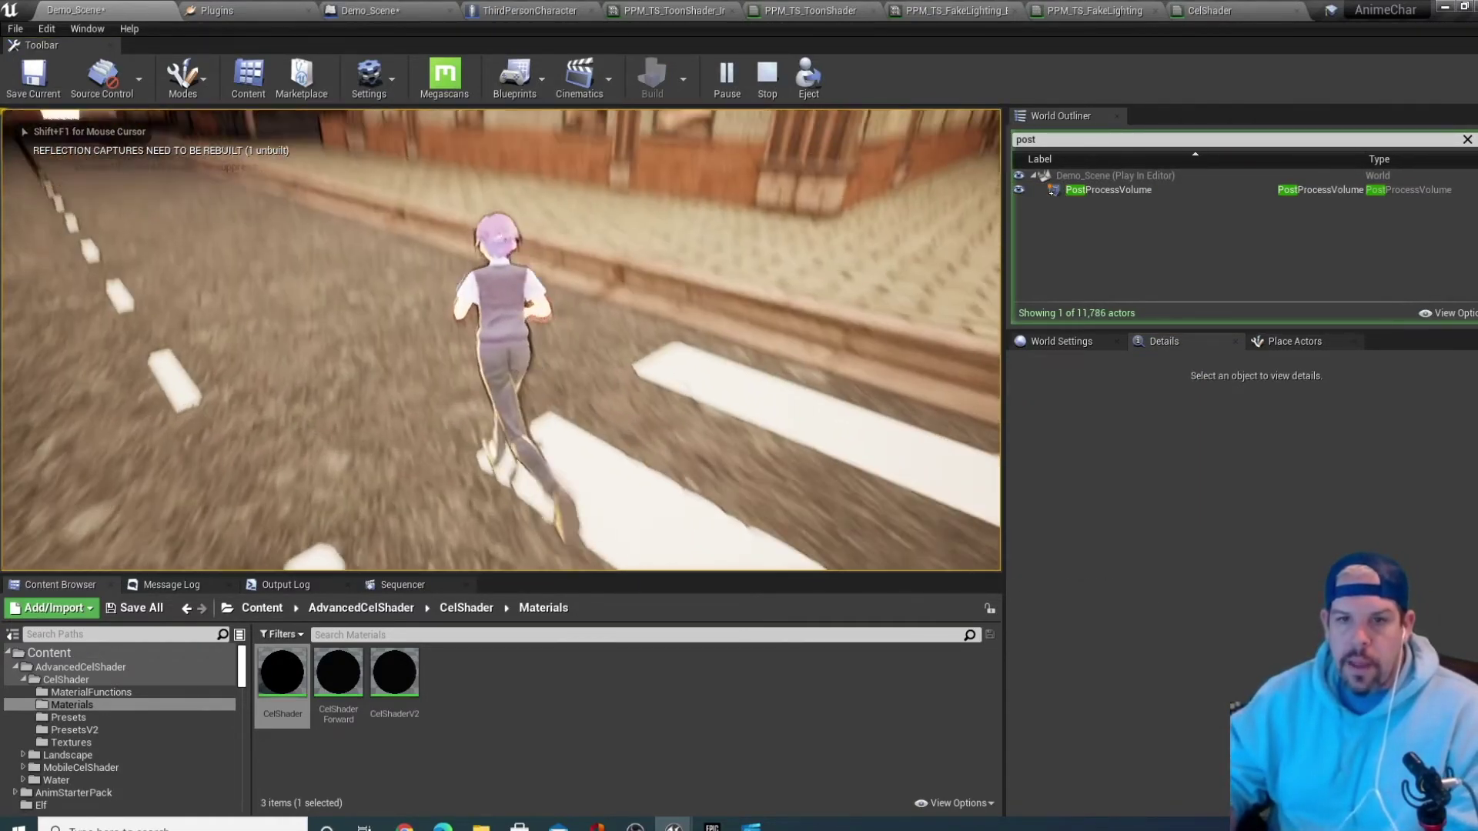
key(a)
key(s)
key(w)
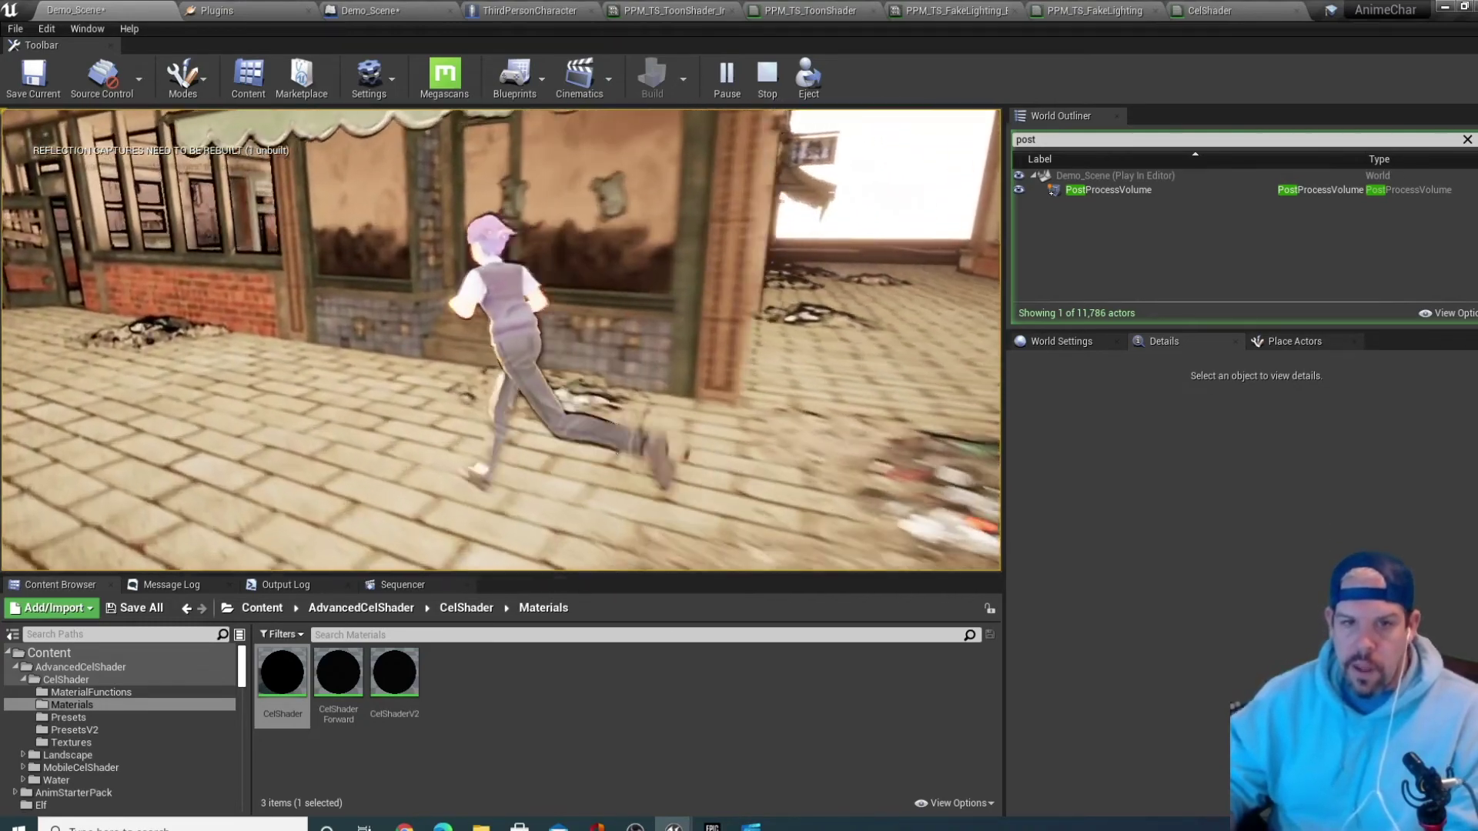
key(s)
key(a)
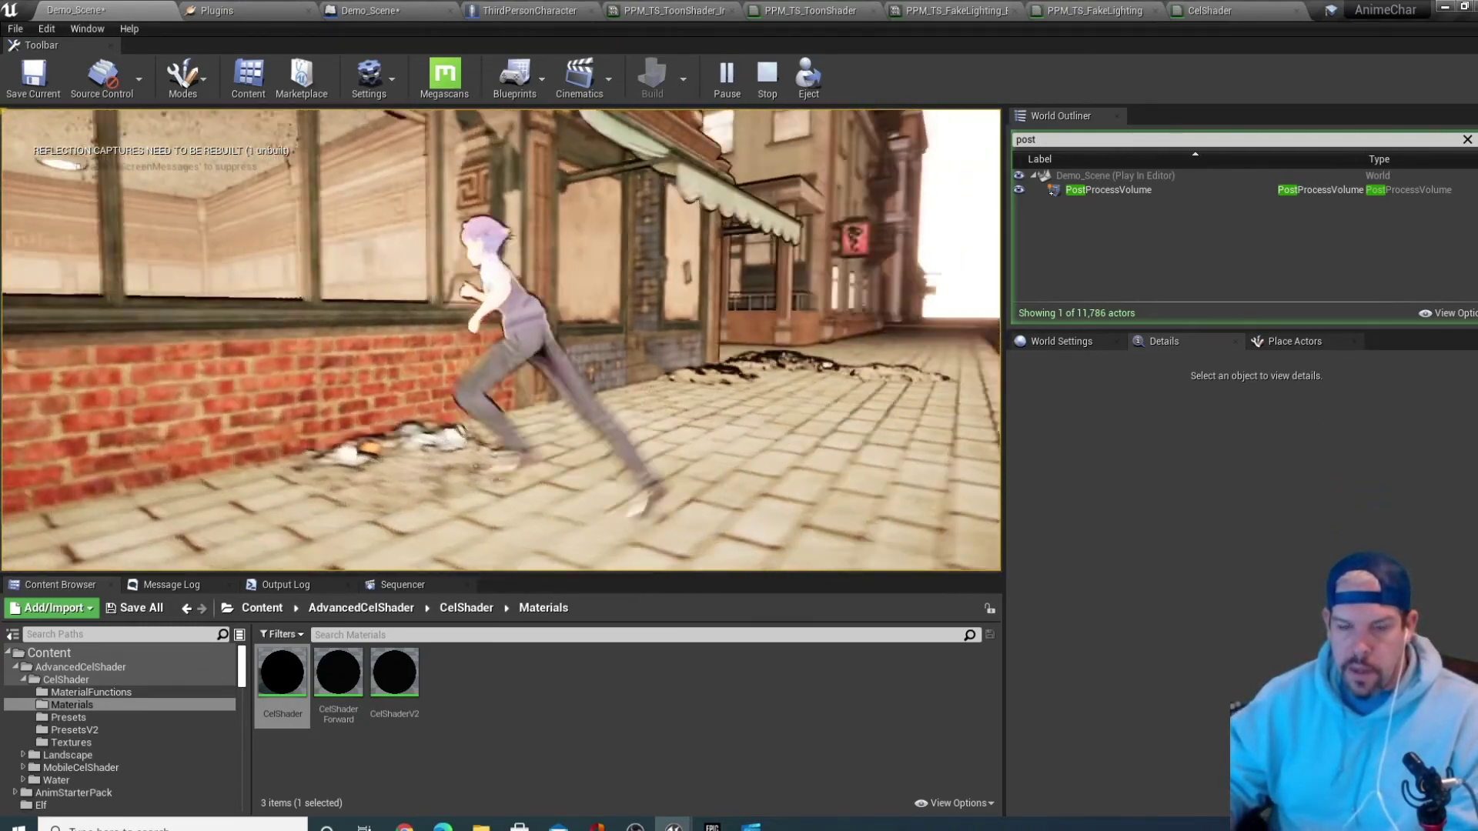
key(w)
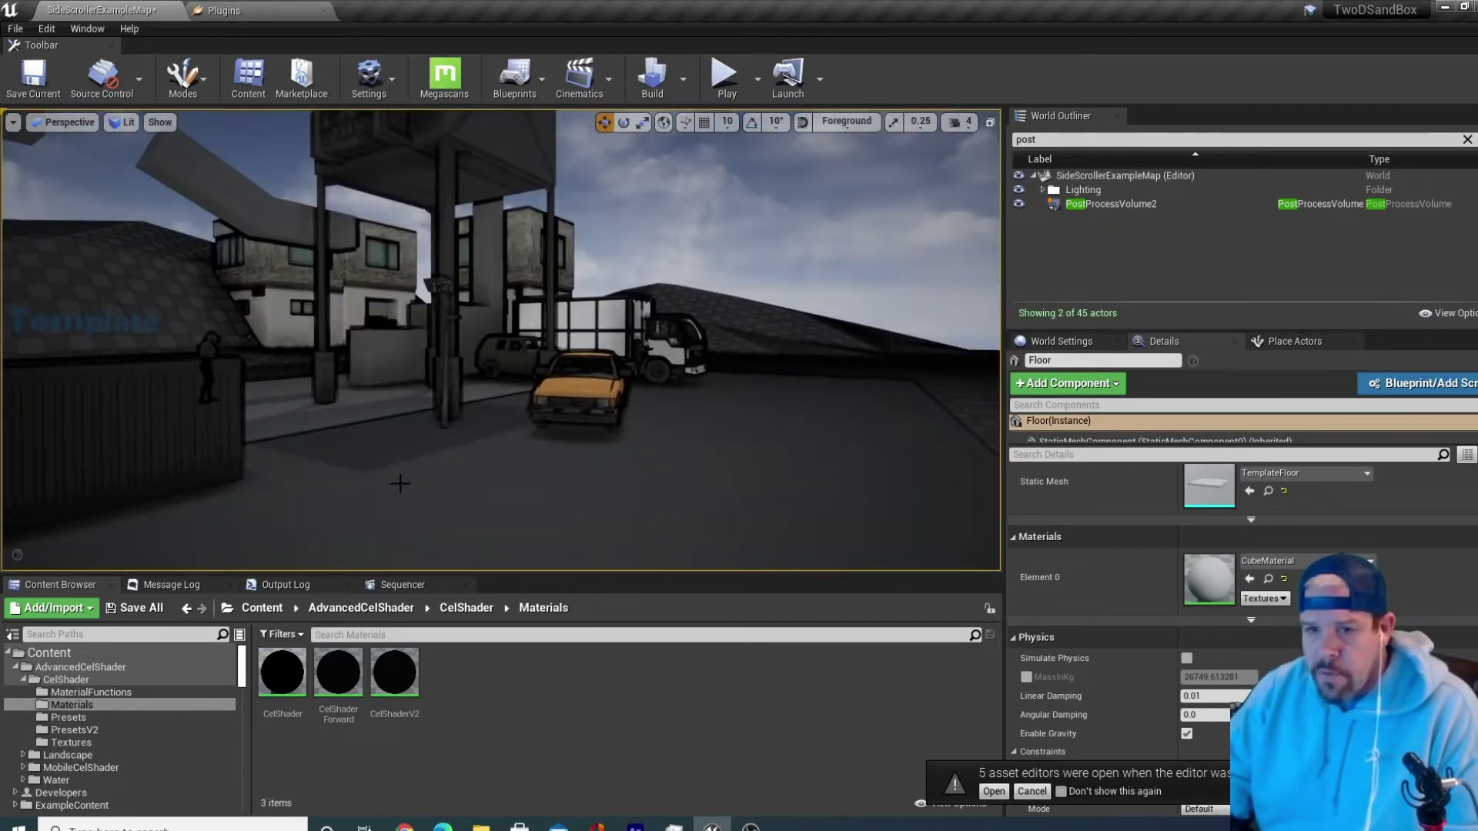
In the TwoDSandBox project's SideScrollerExampleMap, select the SideScrollerCharacter mannequin and set its CustomDepth Stencil Value to 0
right_drag(379, 481, 442, 413)
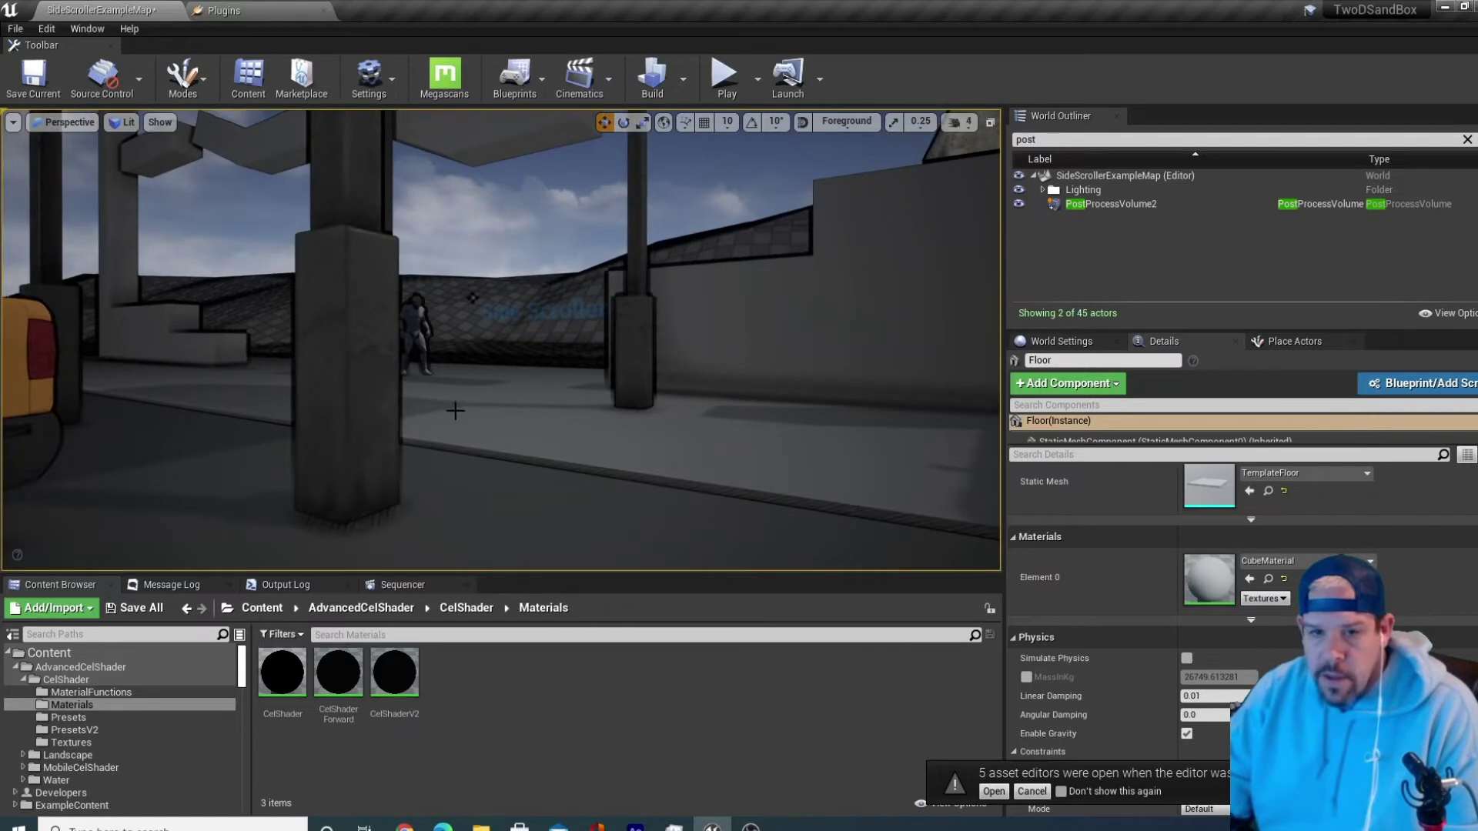
mouse_move(496, 478)
right_down()
mouse_move(520, 471)
mouse_move(437, 548)
right_up()
right_drag(532, 480, 542, 437)
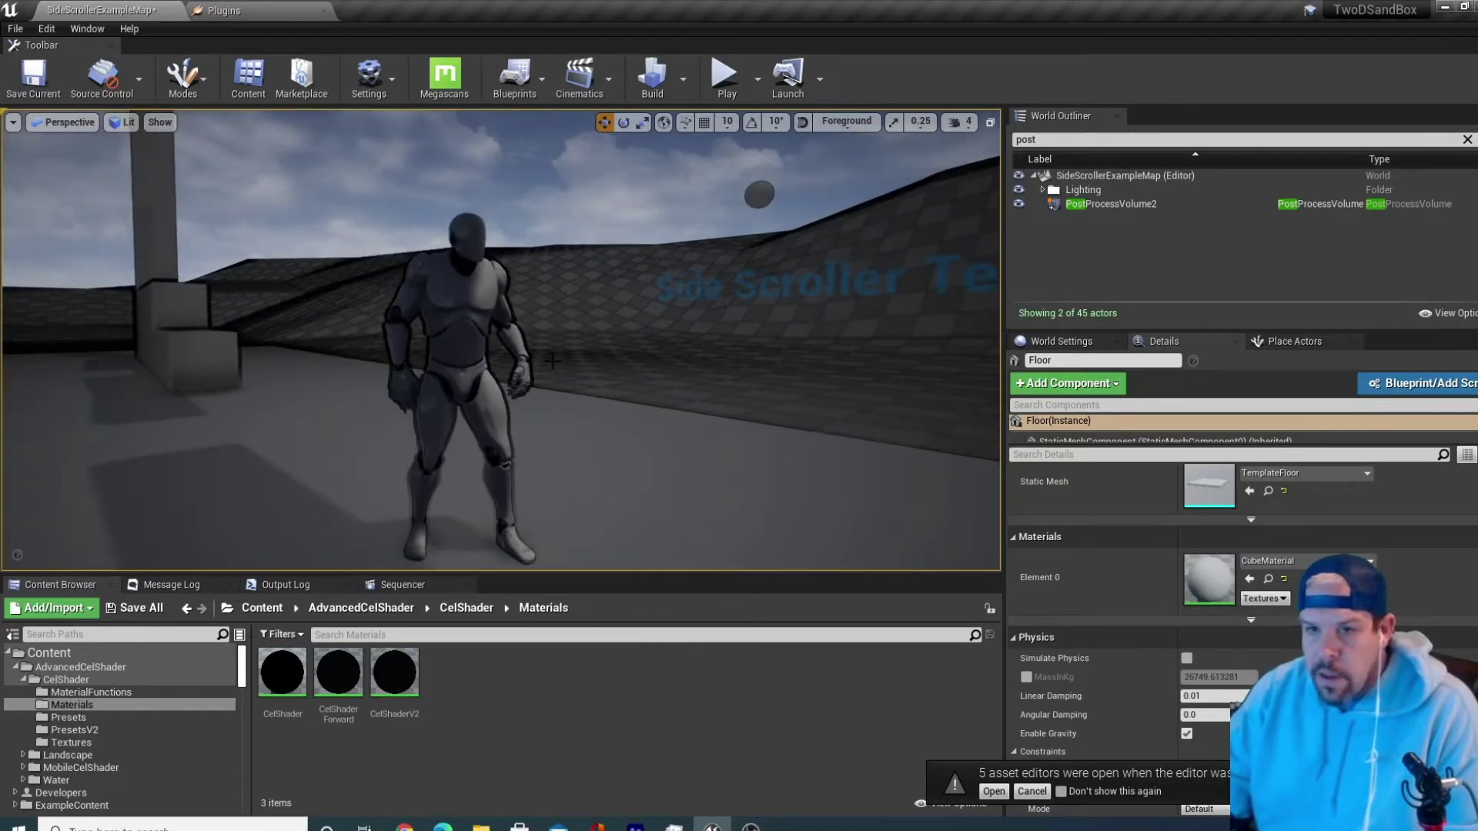
click(458, 324)
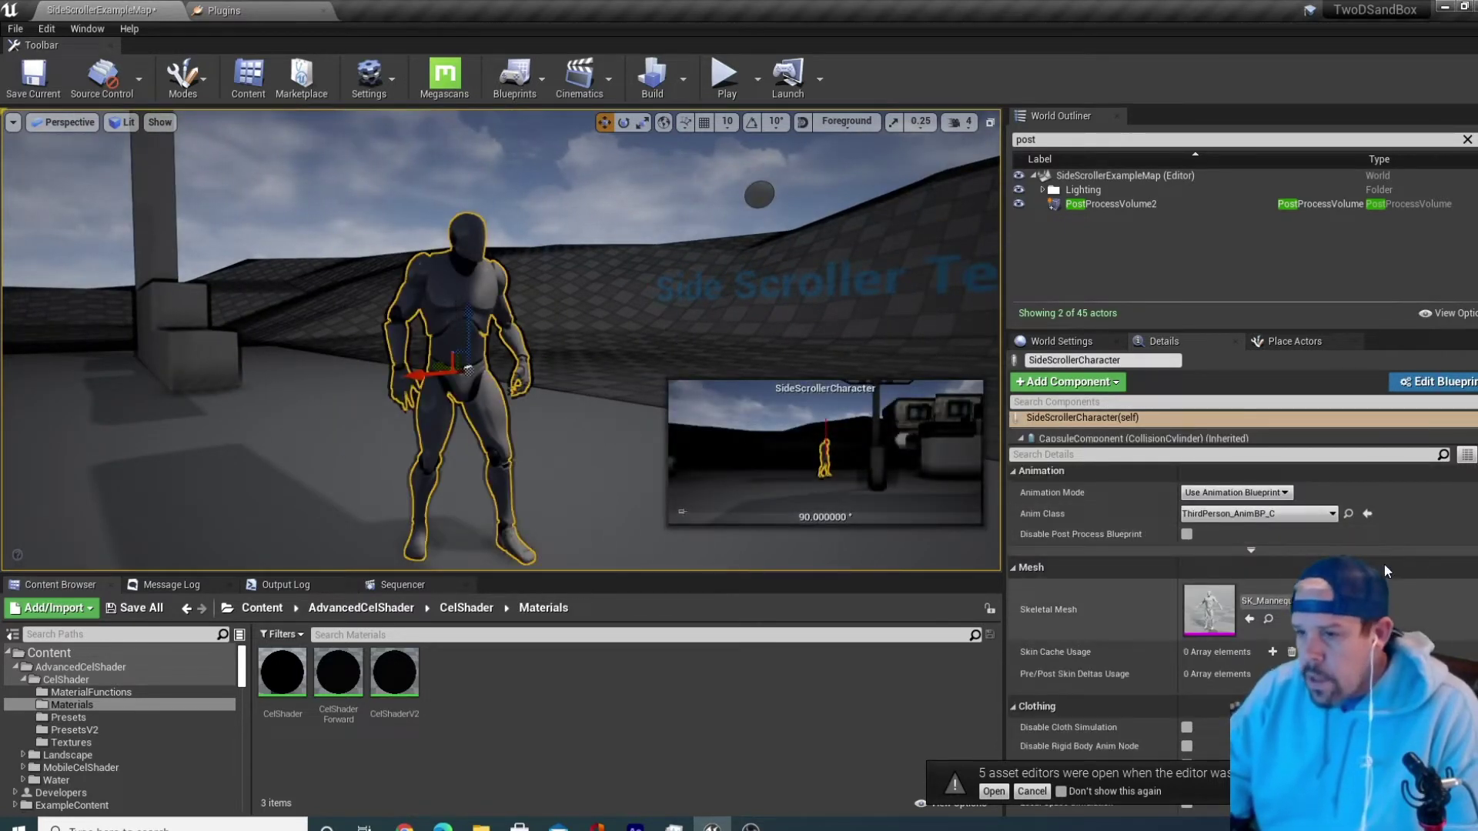
scroll(1410, 589, down, 10)
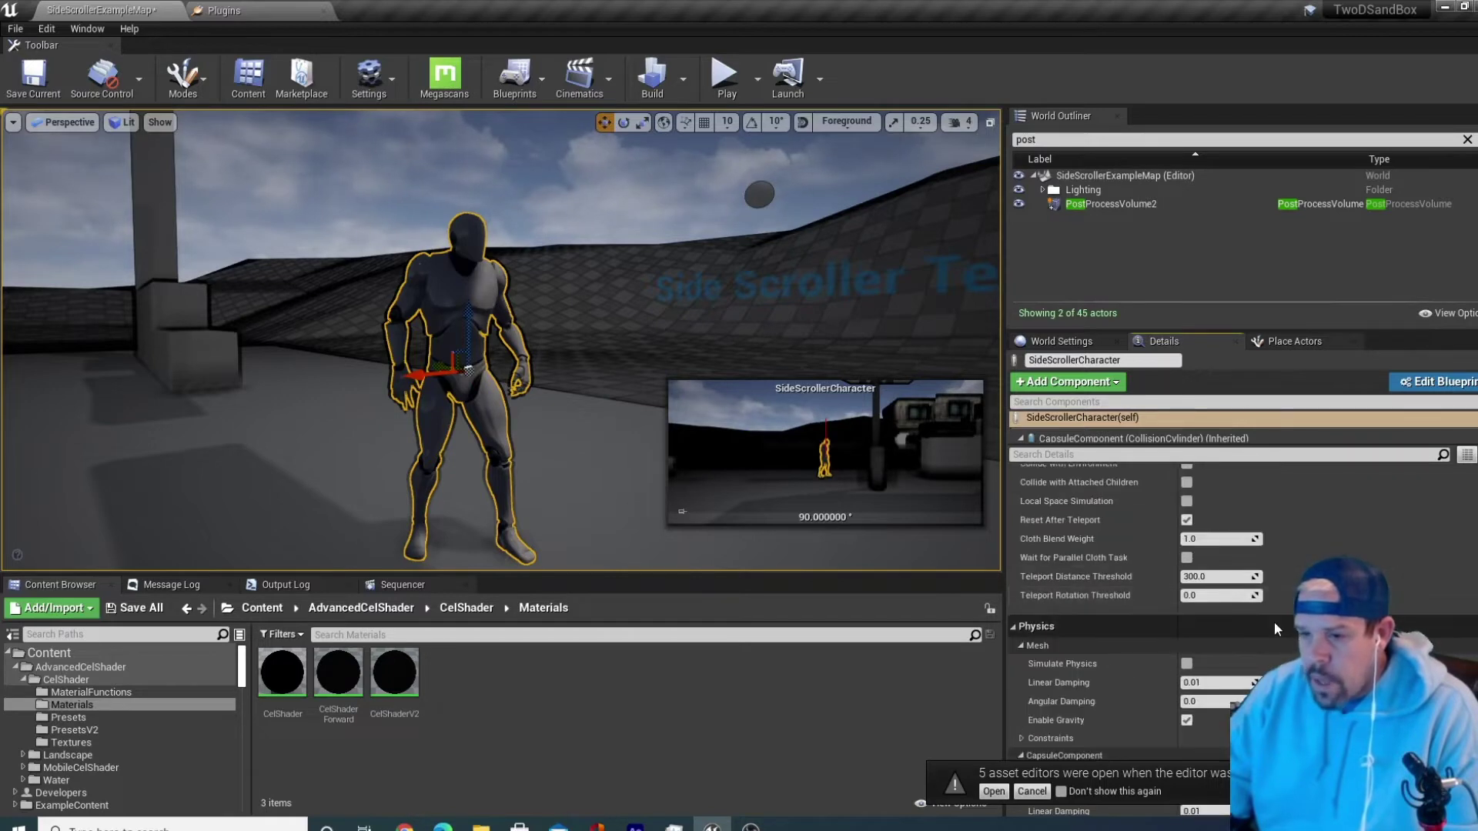
scroll(1273, 612, down, 3)
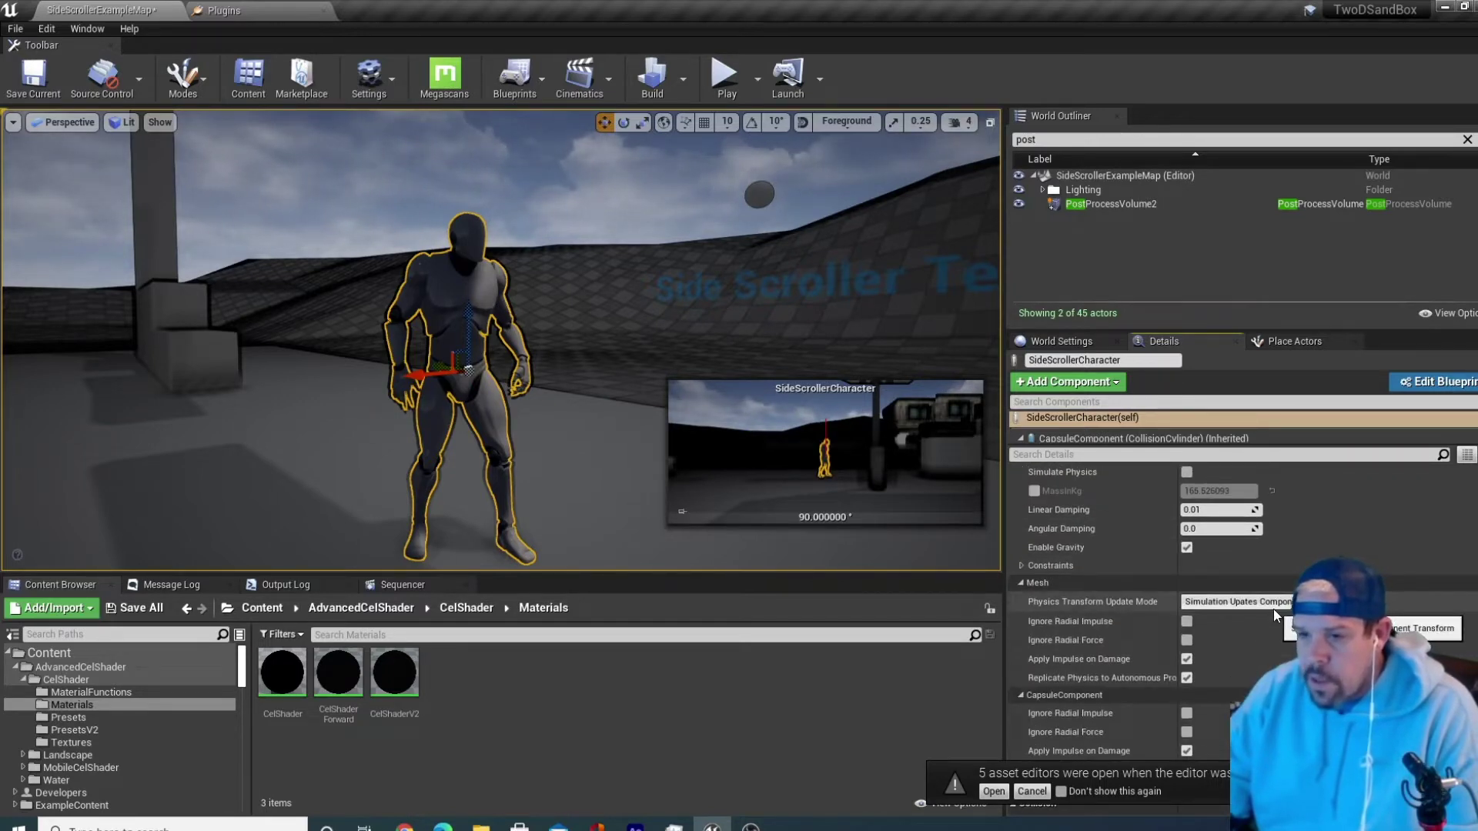
scroll(1273, 608, down, 2)
scroll(1273, 608, down, 5)
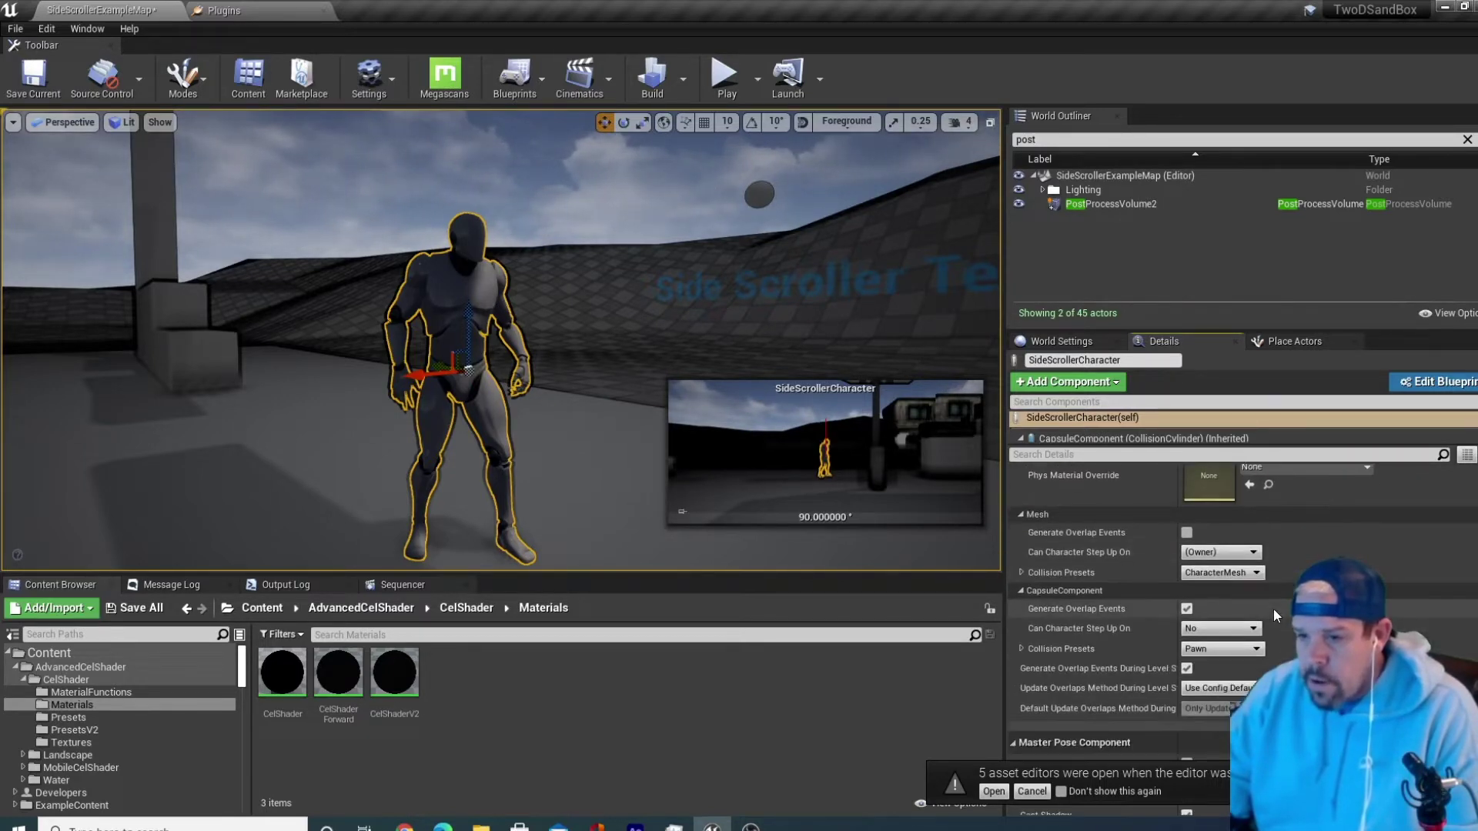
scroll(1274, 609, down, 5)
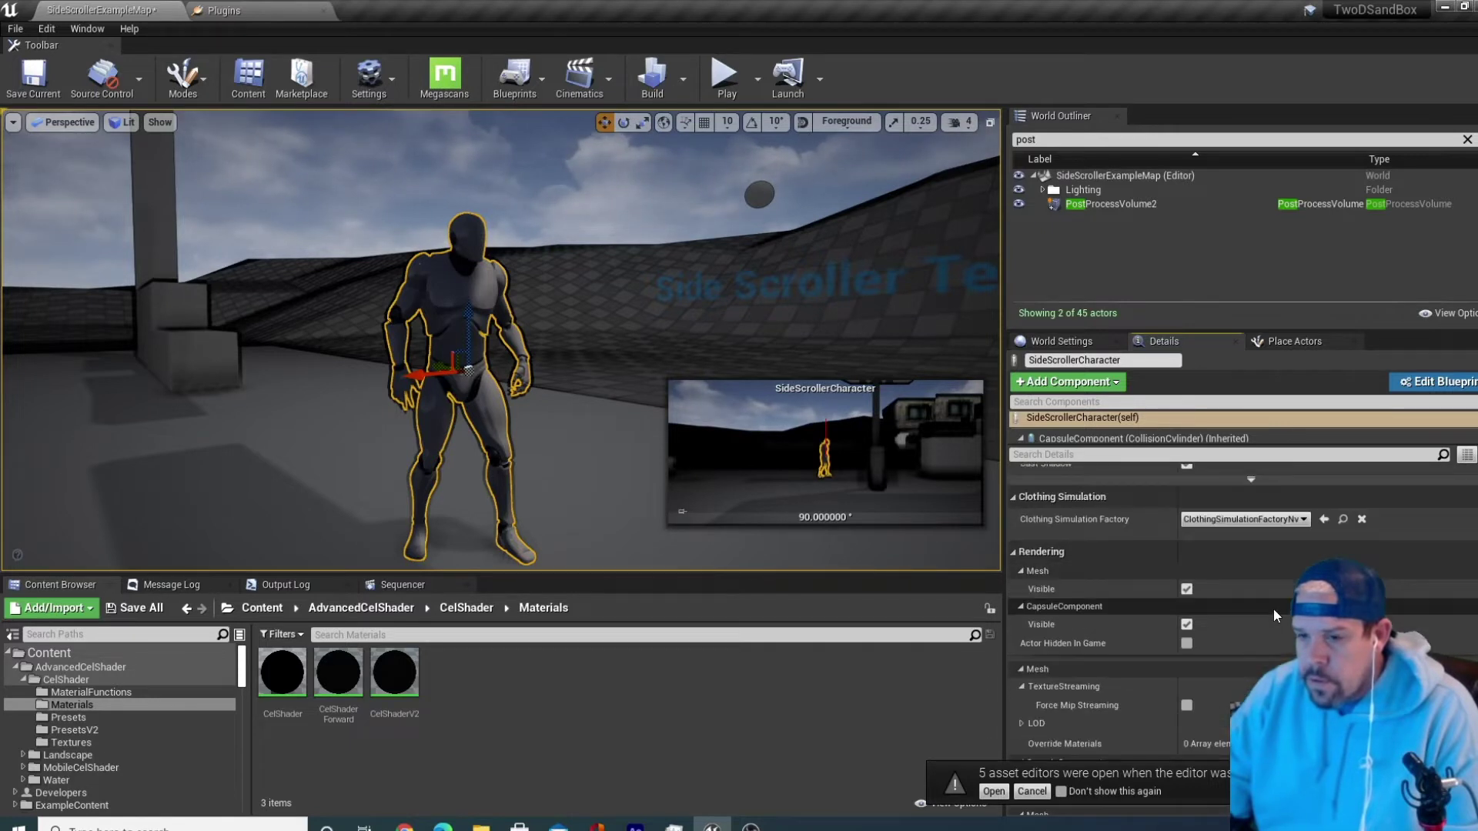
scroll(1189, 720, down, 1)
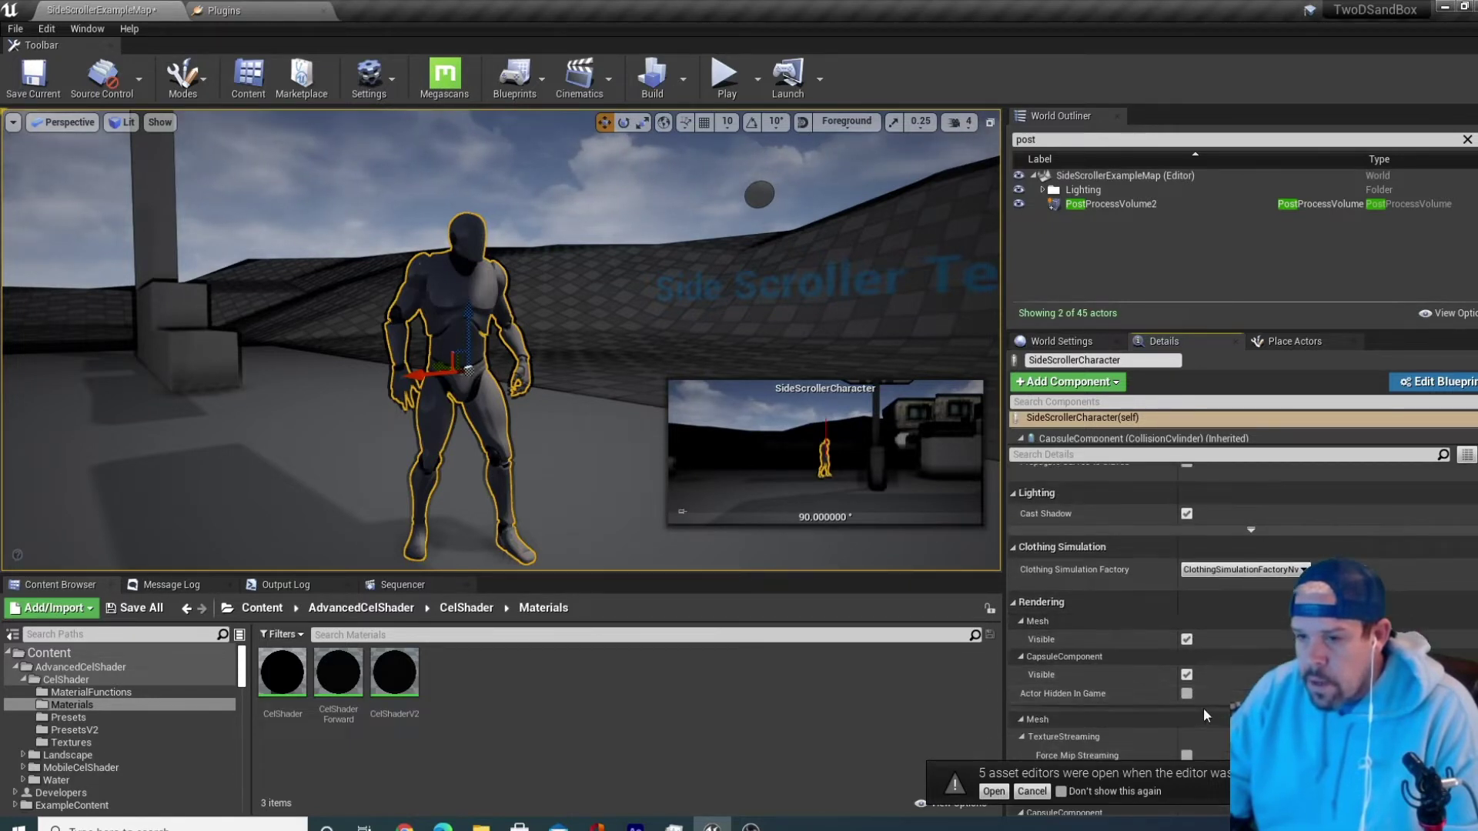
scroll(1224, 625, down, 5)
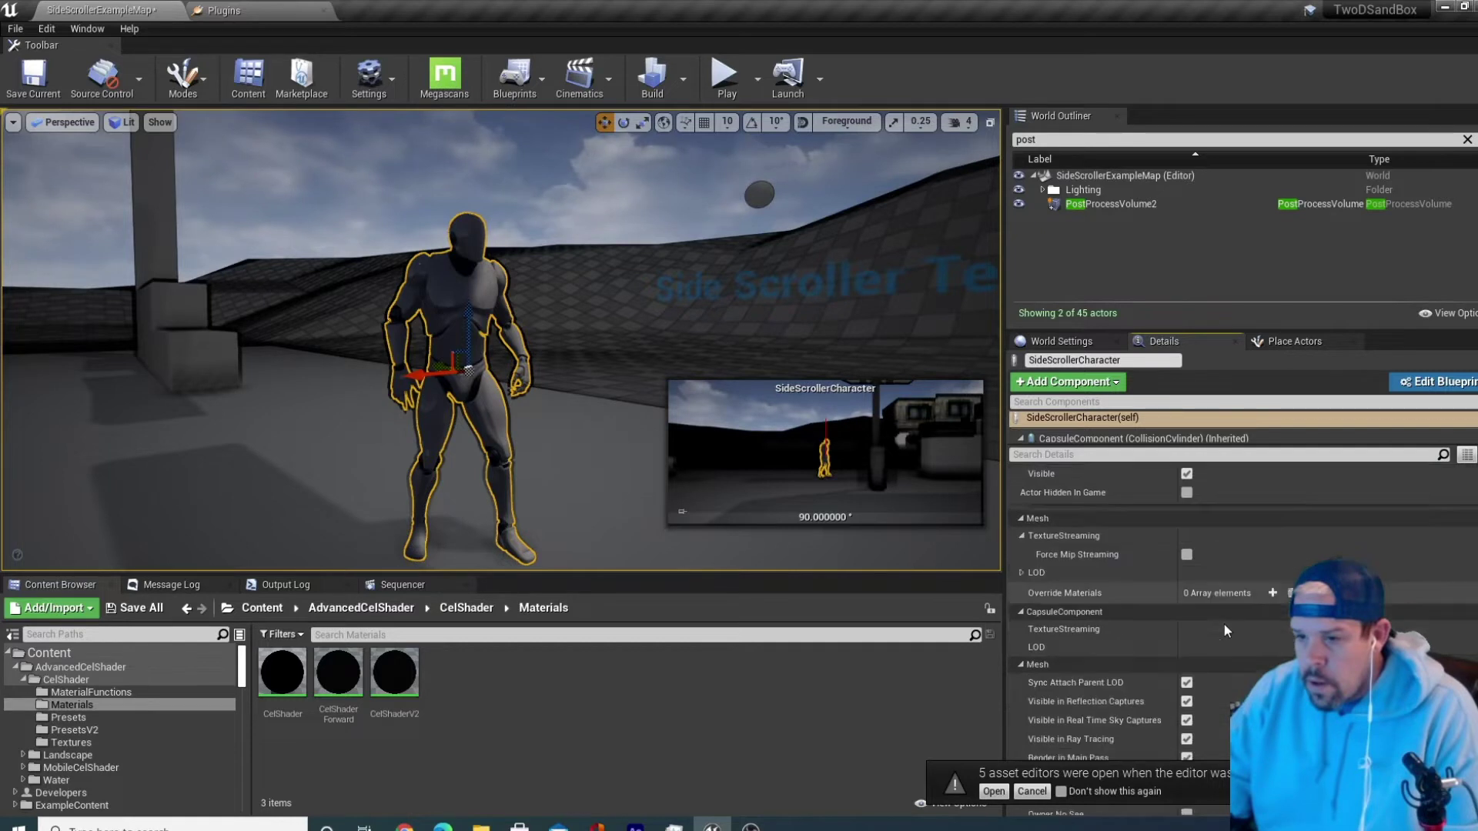
scroll(1226, 626, down, 3)
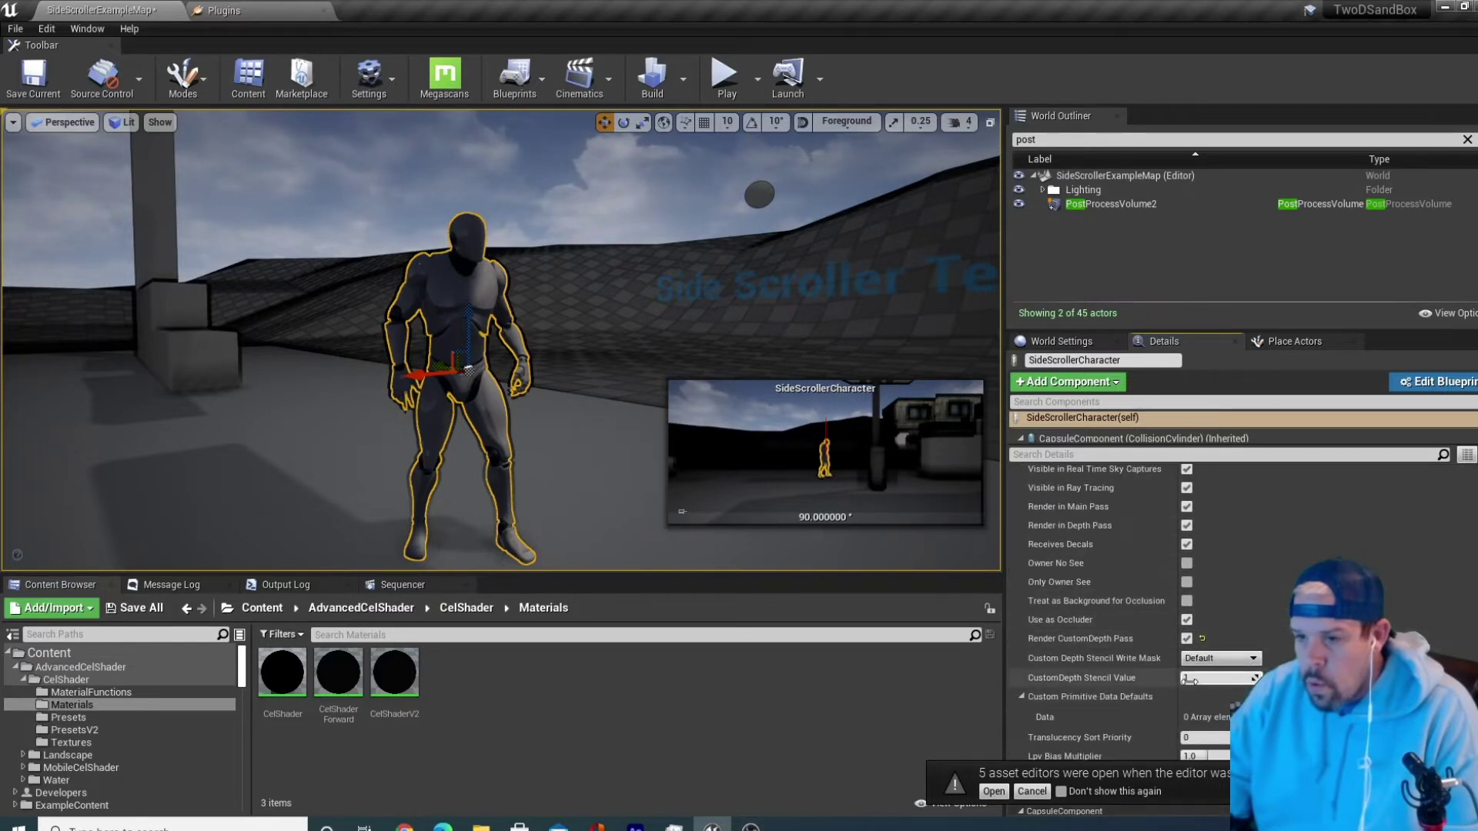
text(0)
key(Return)
Examine the outlines and pencil hatching up close on the mannequin and on the trees in the side-scroller level
right_drag(615, 430, 582, 321)
key(a)
click(578, 167)
middle_drag(578, 167, 581, 131)
scroll(578, 166, up, 4)
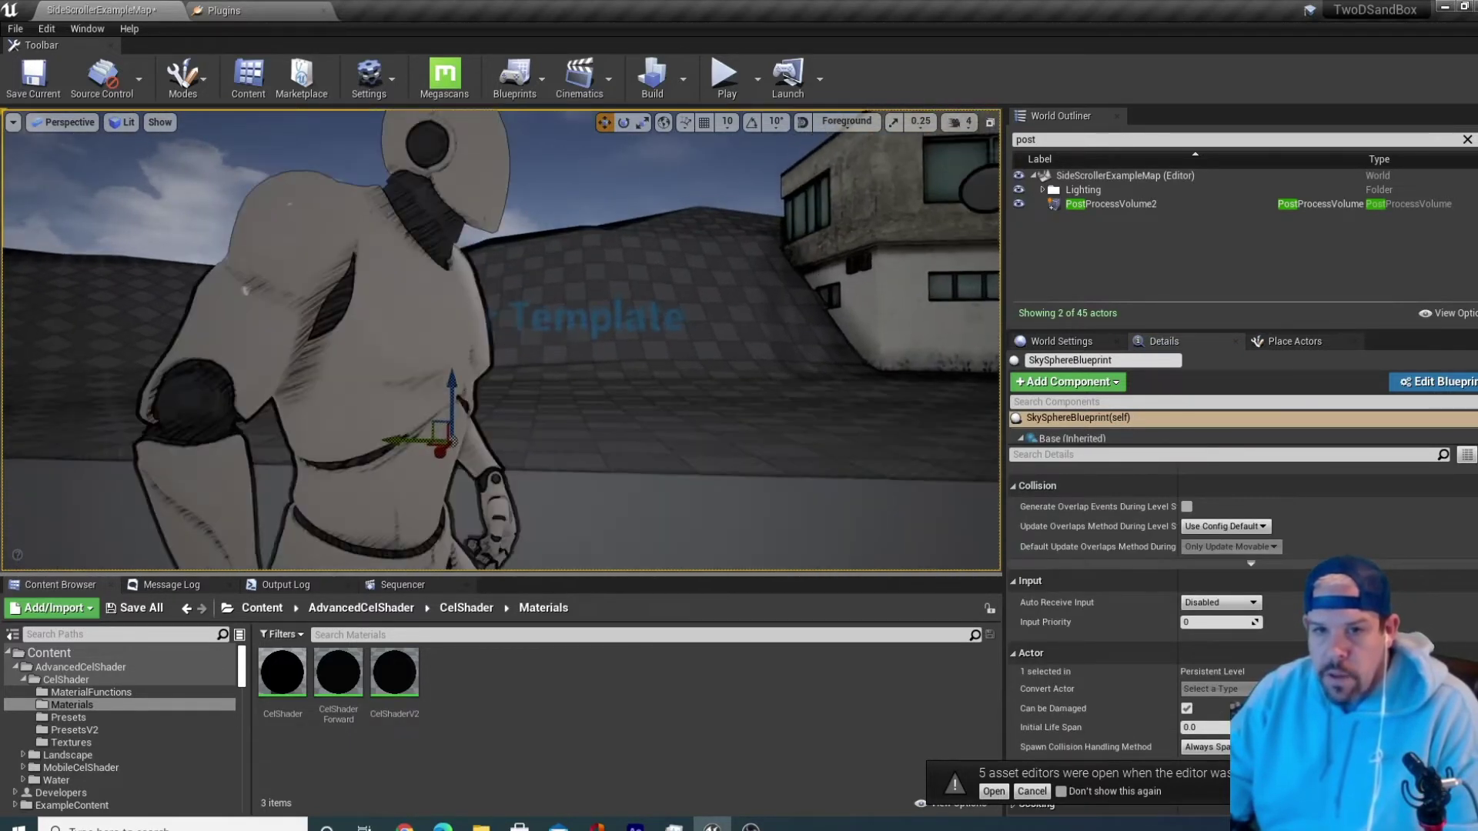
right_drag(490, 301, 446, 311)
key(s)
right_drag(531, 359, 538, 353)
key(a)
right_drag(717, 431, 717, 431)
scroll(717, 431, down, 2)
scroll(717, 431, up, 2)
right_drag(809, 431, 106, 433)
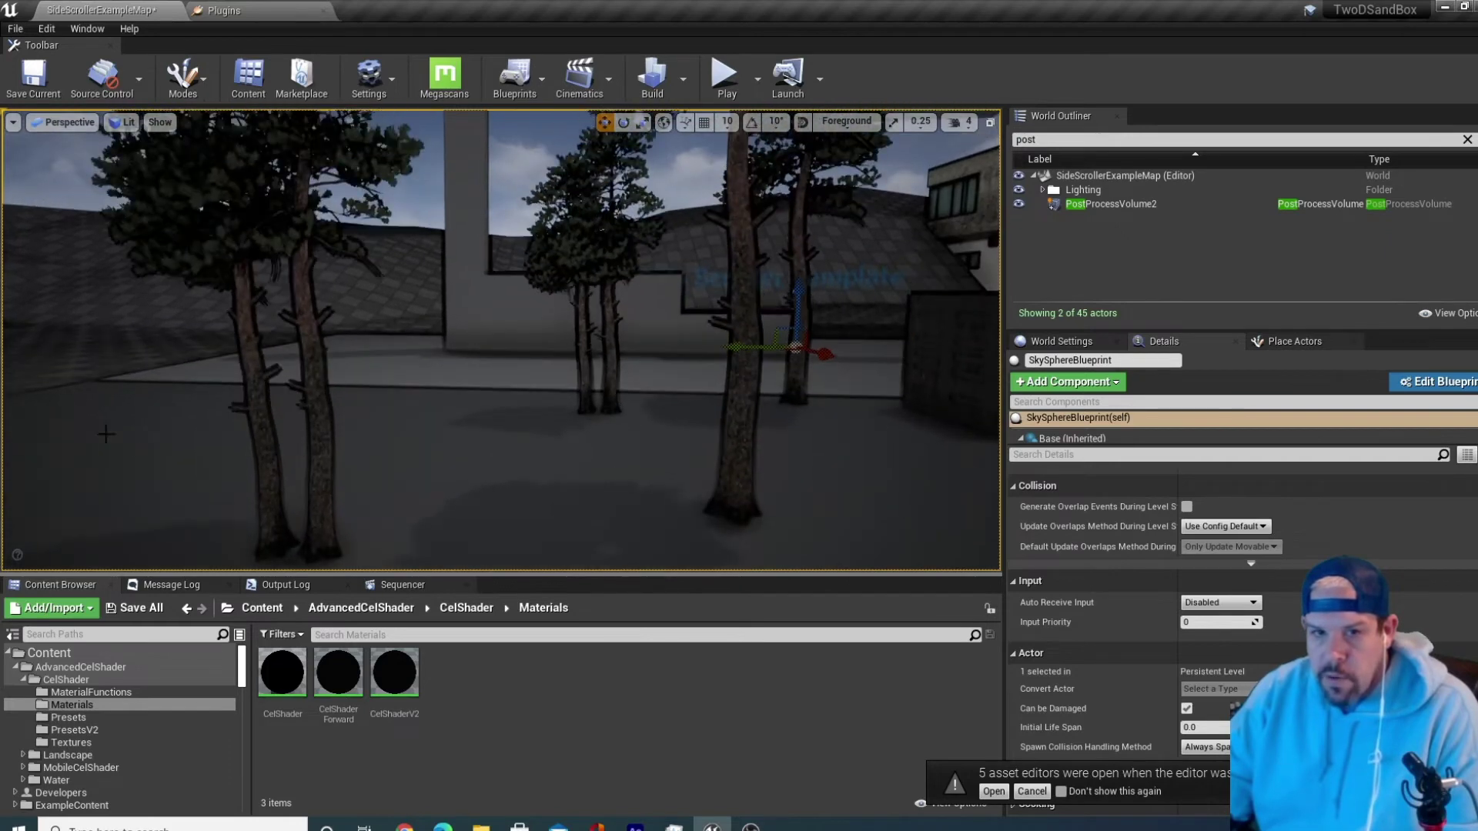
right_drag(427, 342, 438, 342)
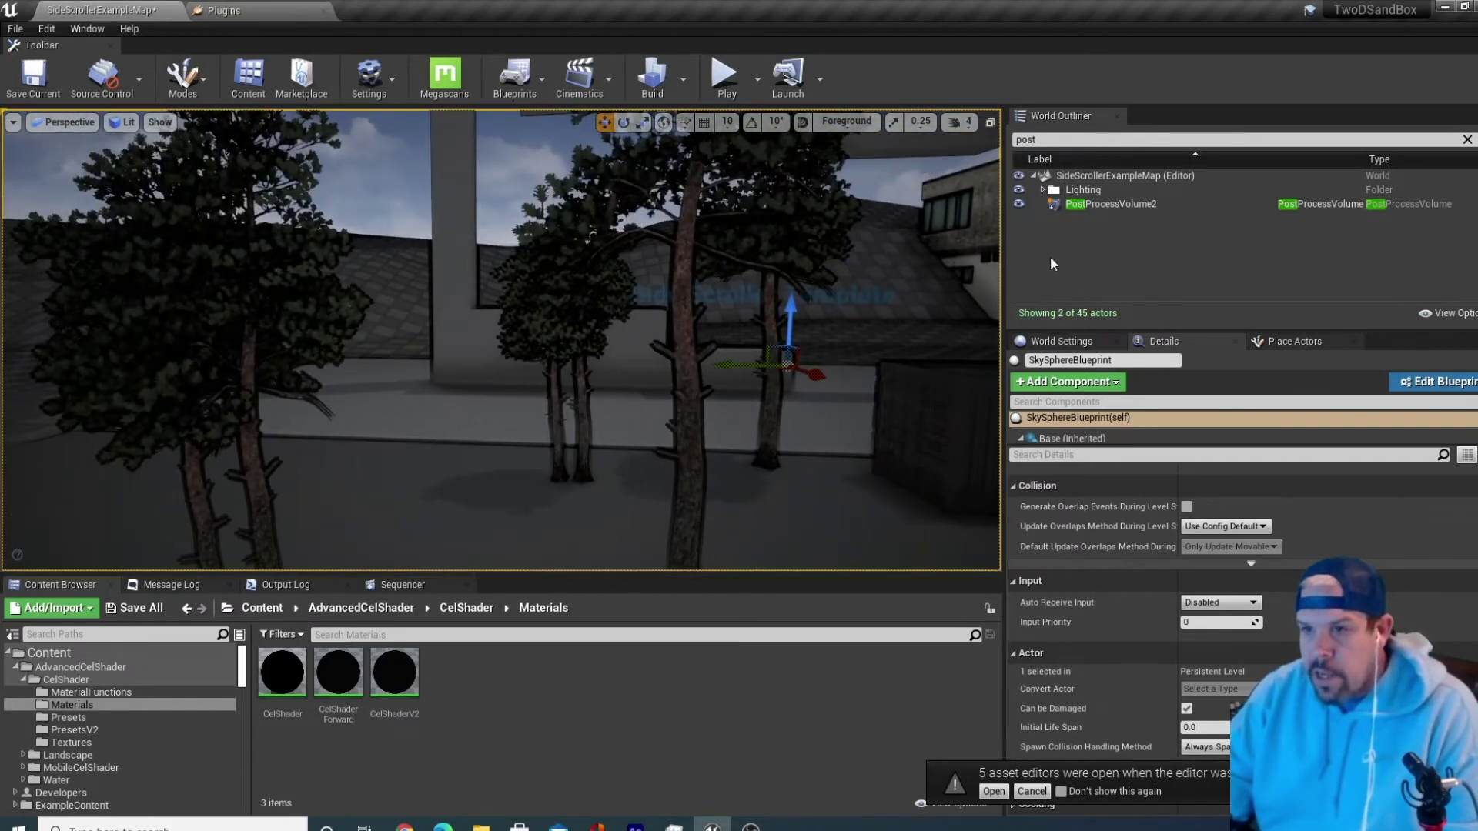
Select PostProcessVolume2 and set the weights of both CelShaderColouredPencil and CelShaderAnime to 0
click(1111, 205)
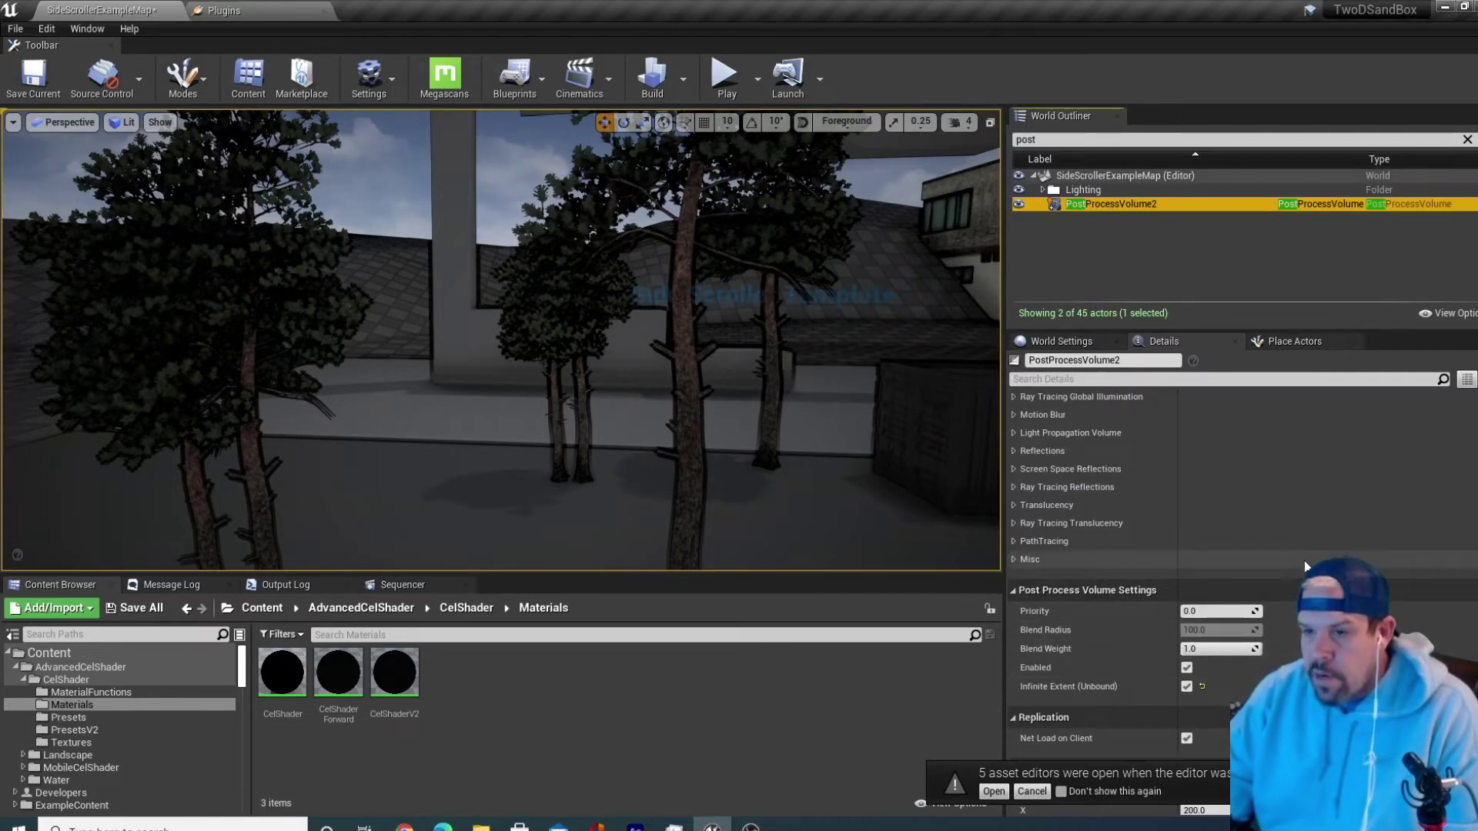
scroll(1305, 561, down, 6)
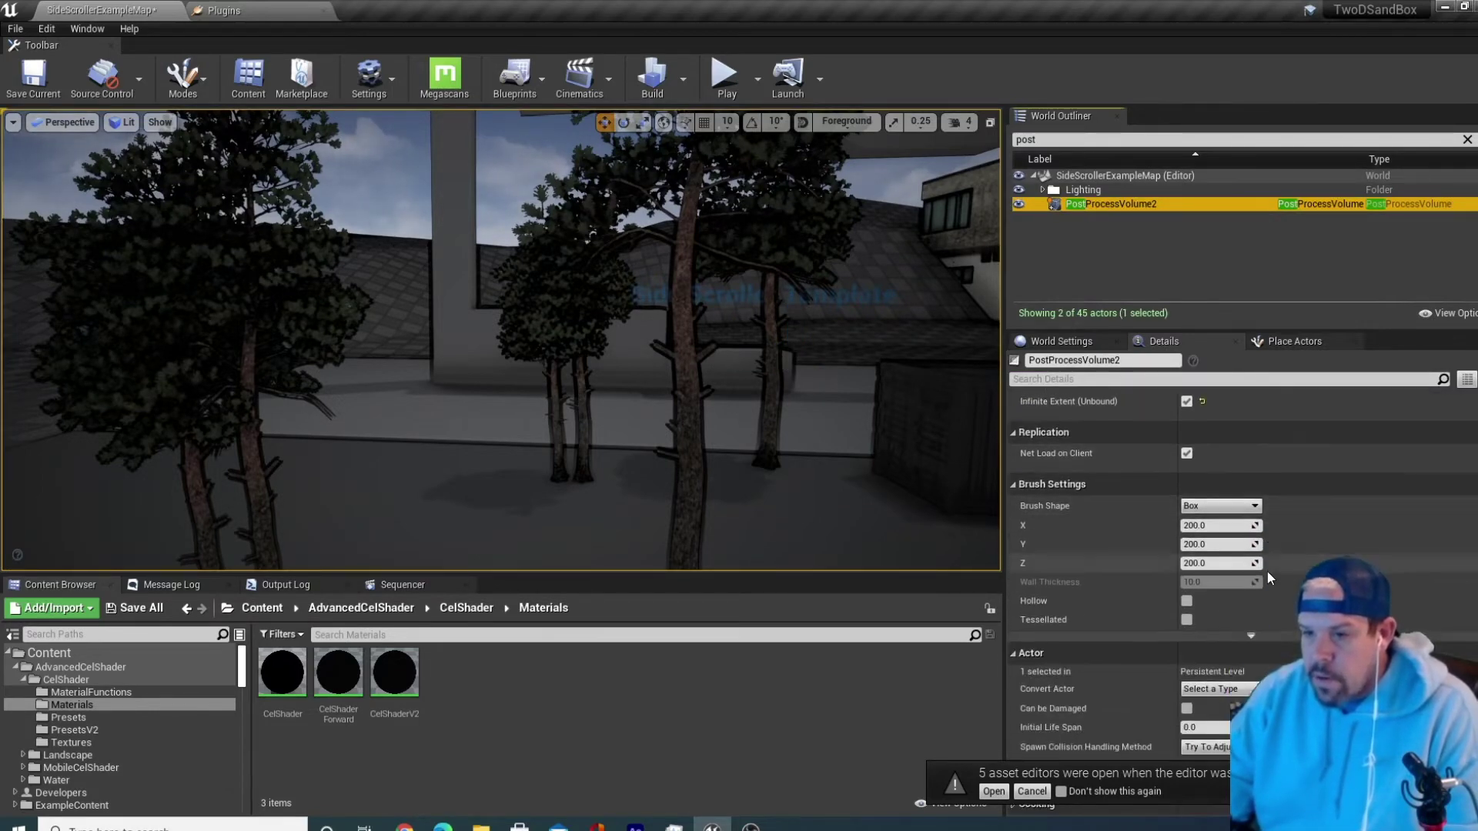
scroll(1267, 571, up, 10)
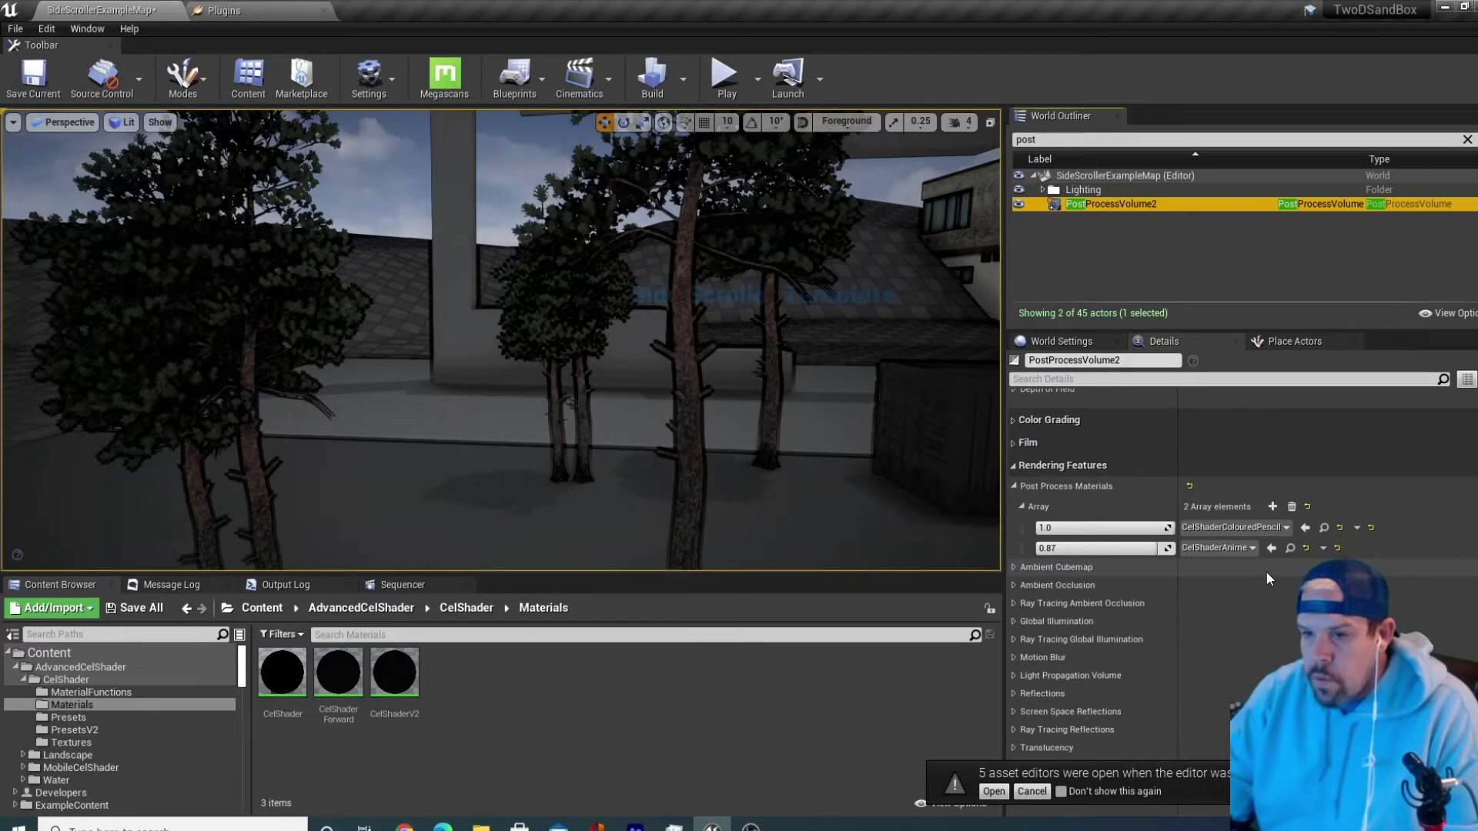
click(1047, 527)
text(0.)
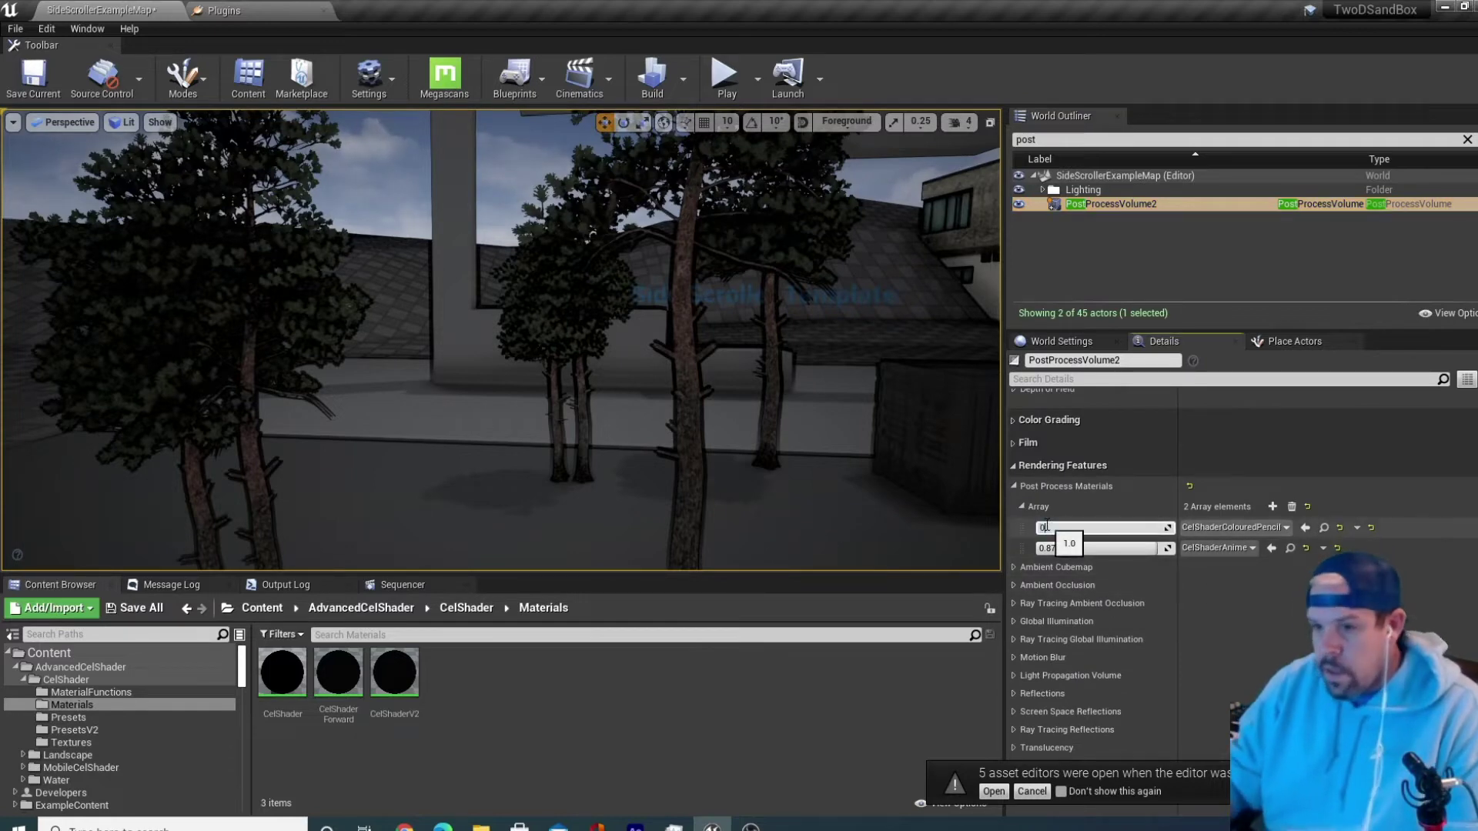
key(Return)
click(1041, 528)
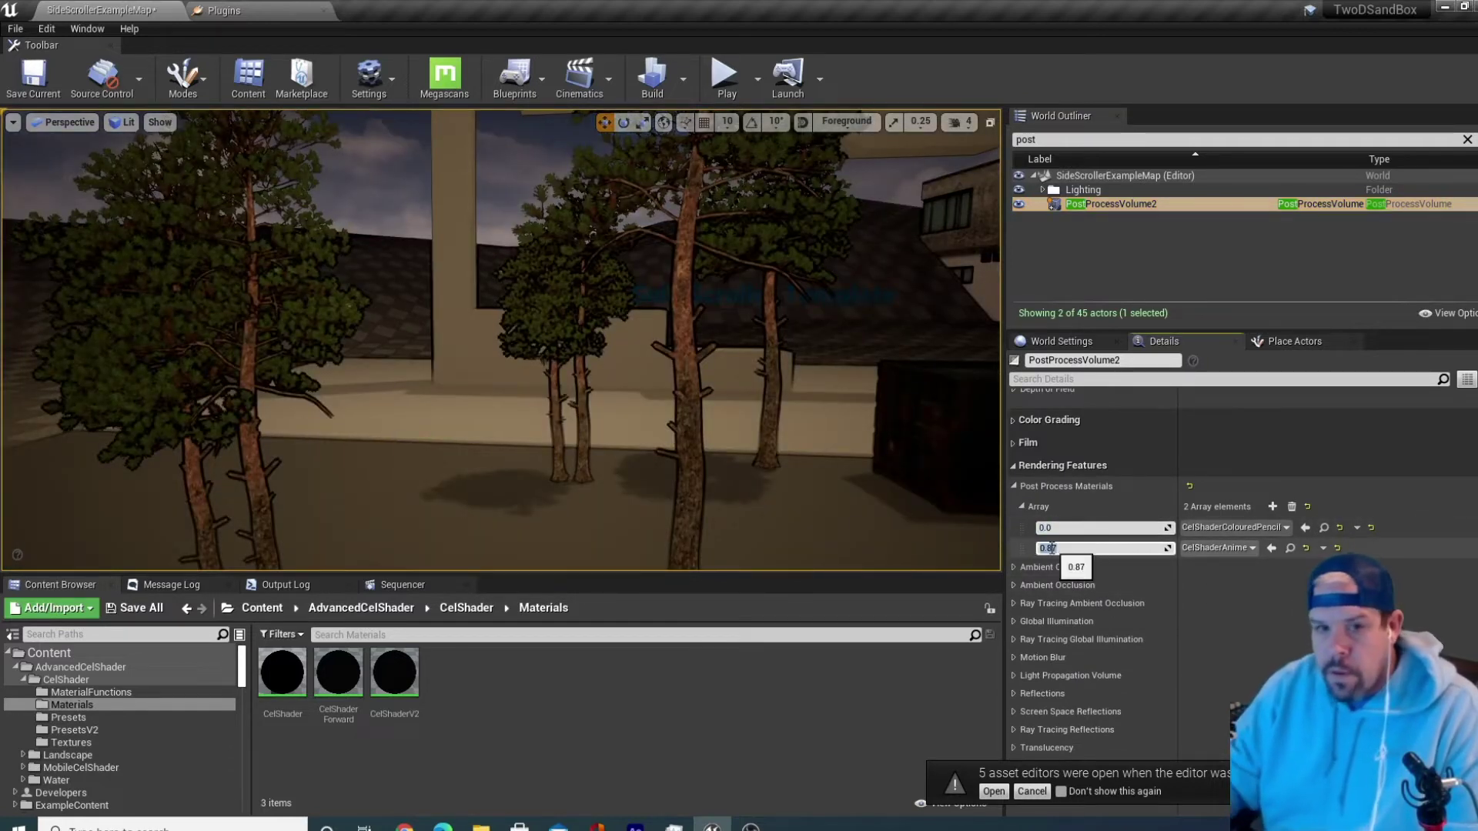
key(Return)
Examine the buildings, orange pickup and trees without any cel shading applied
right_drag(813, 433, 886, 433)
scroll(811, 434, down, 5)
scroll(811, 435, down, 4)
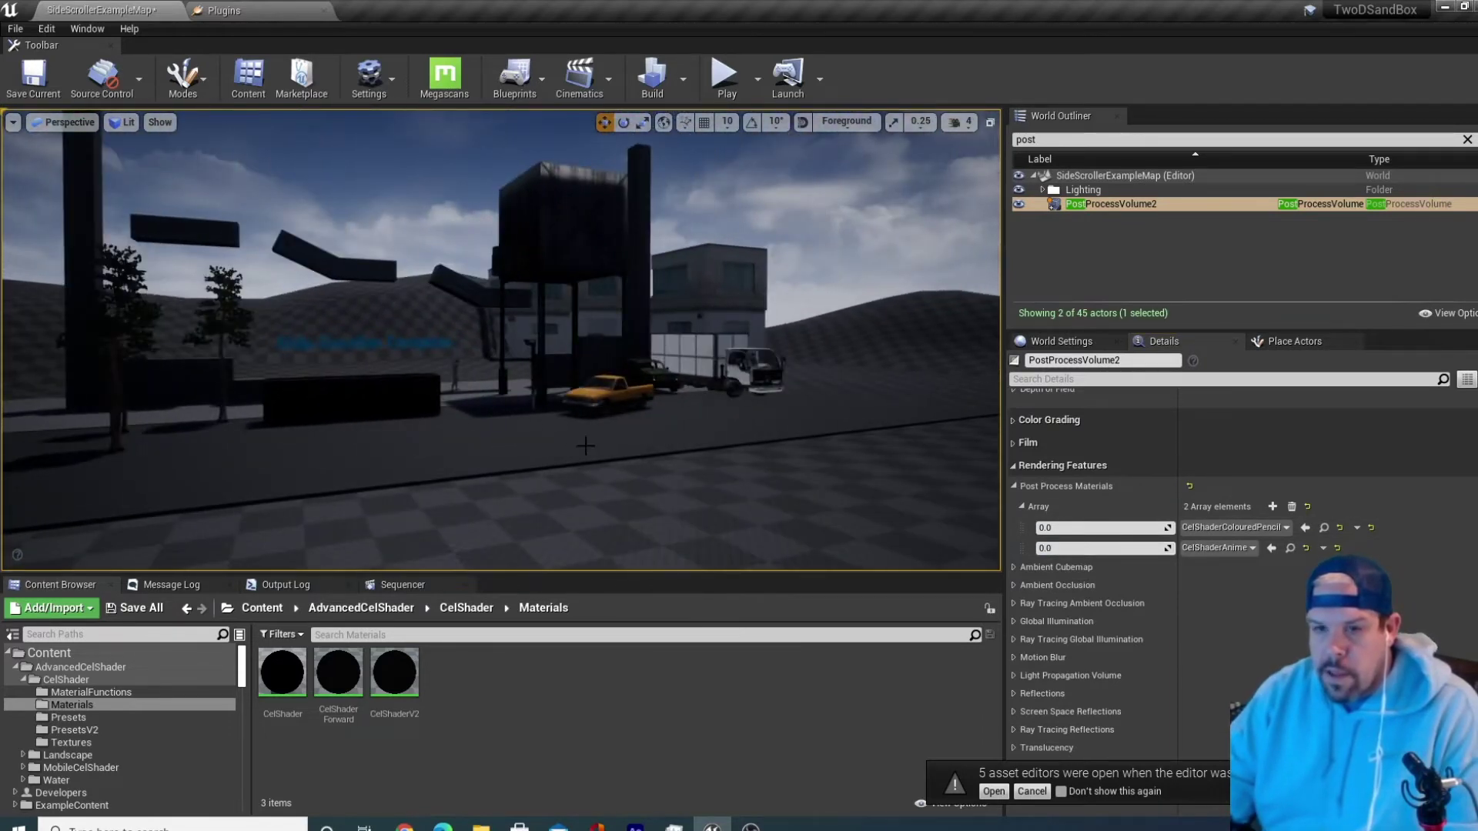
scroll(771, 414, up, 3)
scroll(772, 415, up, 5)
right_drag(930, 498, 1024, 498)
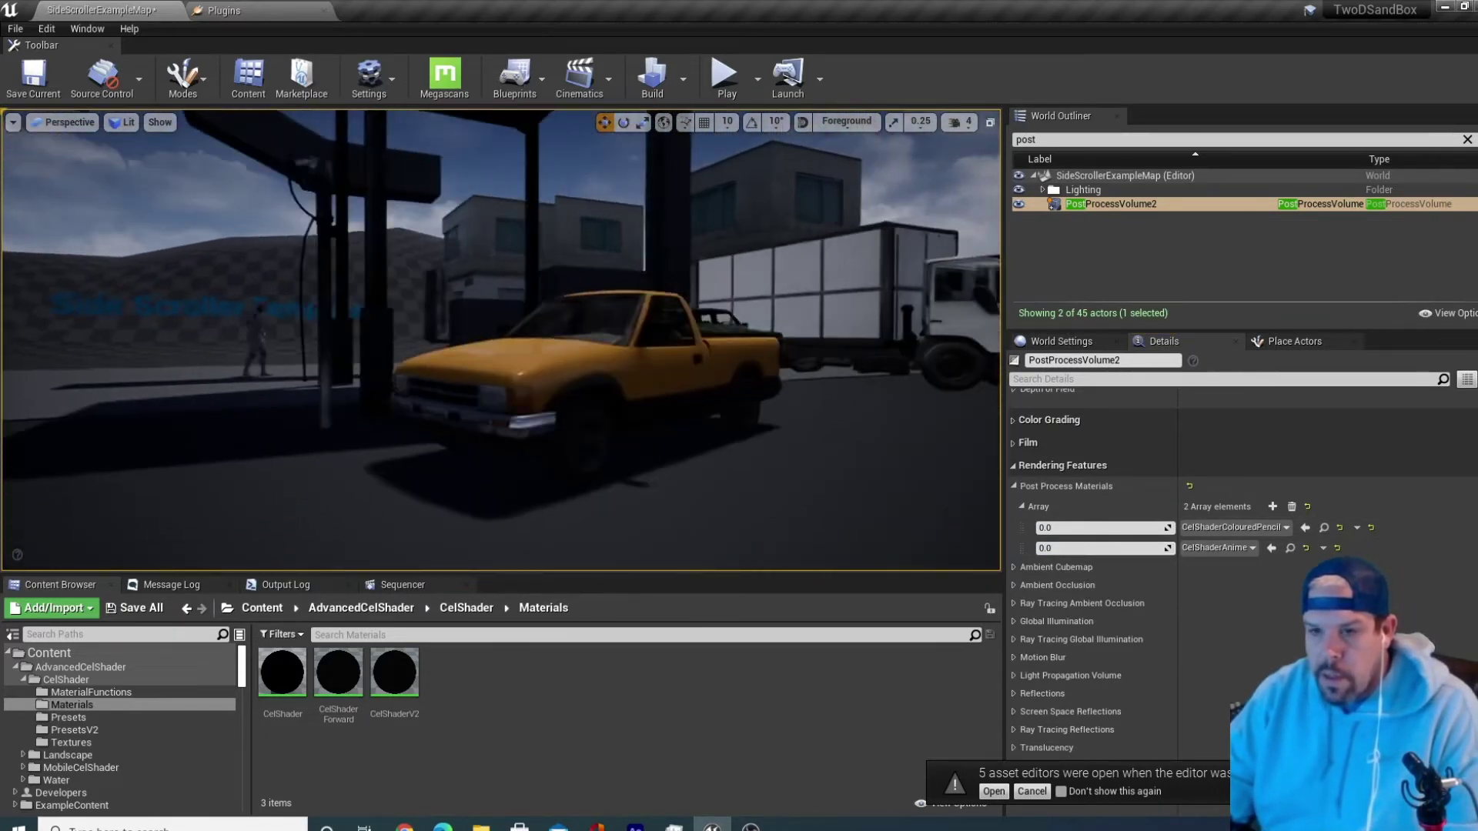
scroll(680, 438, up, 2)
right_drag(679, 438, 477, 424)
scroll(689, 415, up, 5)
mouse_move(689, 415)
right_down()
mouse_move(635, 413)
mouse_move(727, 413)
mouse_move(681, 409)
right_up()
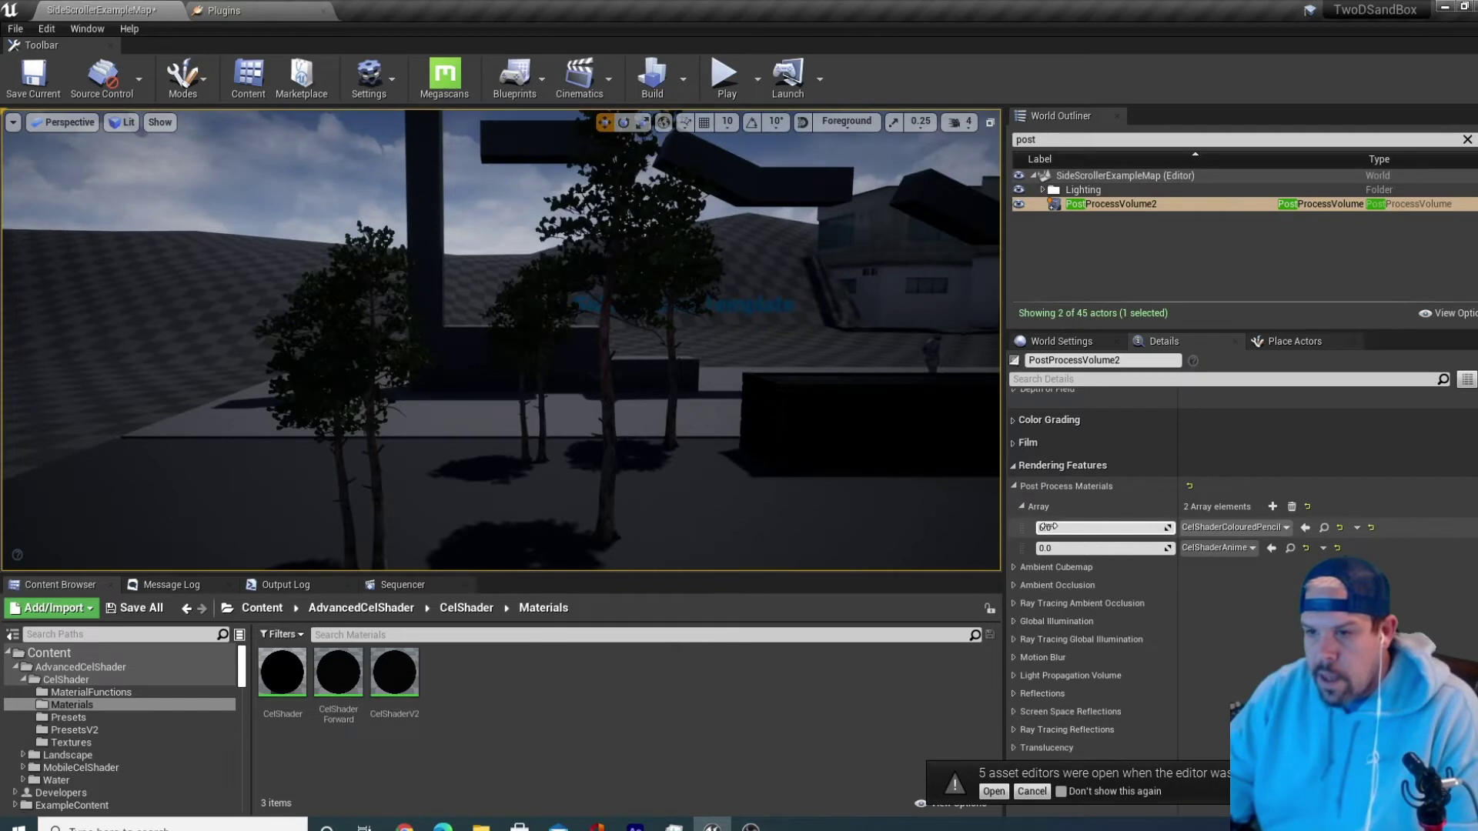
Set the CelShaderAnime weight to 1.0 and raise the CelShaderColouredPencil weight on PostProcessVolume2
drag(1049, 548, 1086, 548)
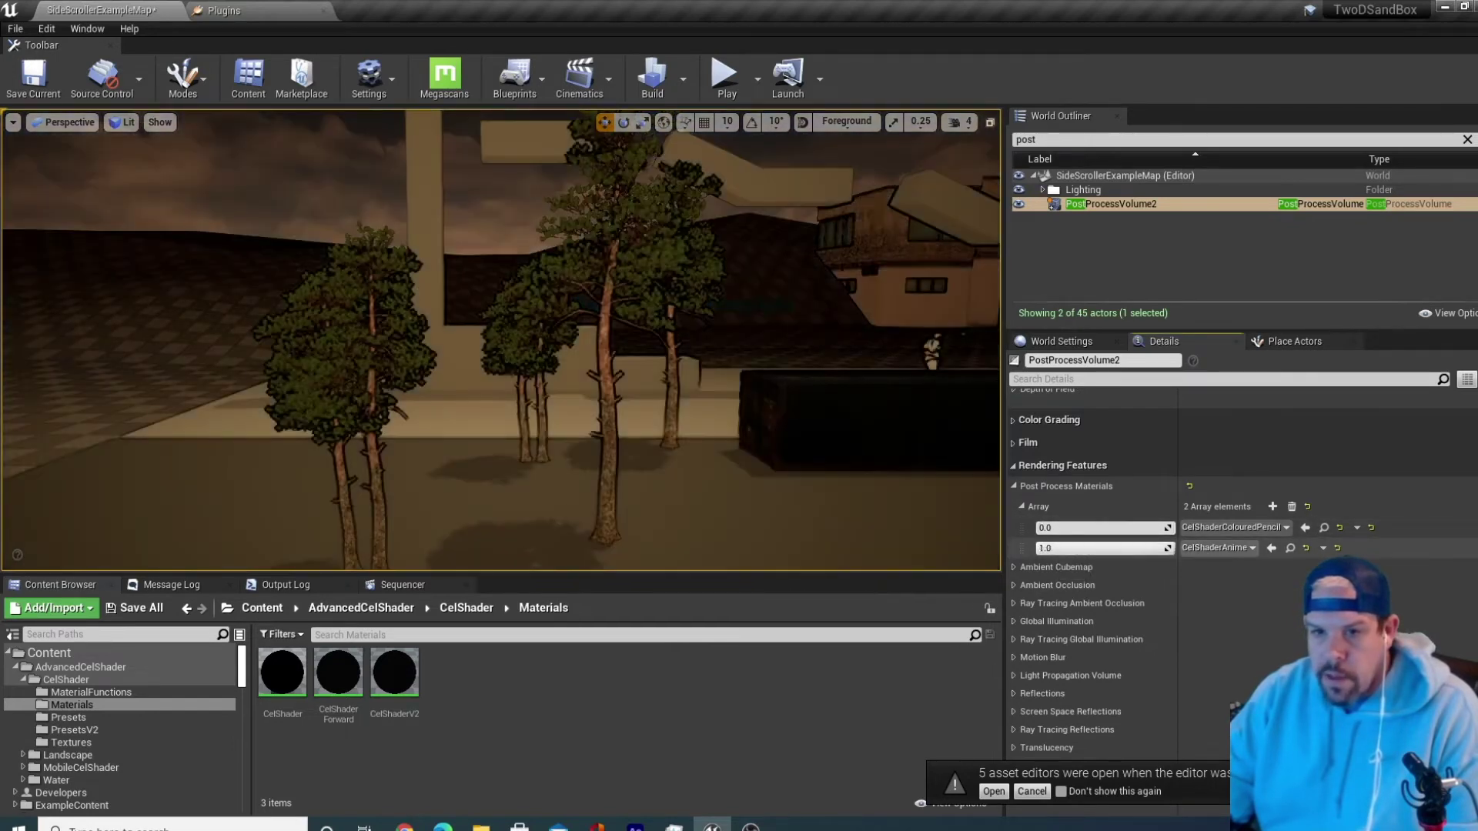
key(d)
right_drag(816, 431, 821, 431)
right_drag(672, 528, 672, 528)
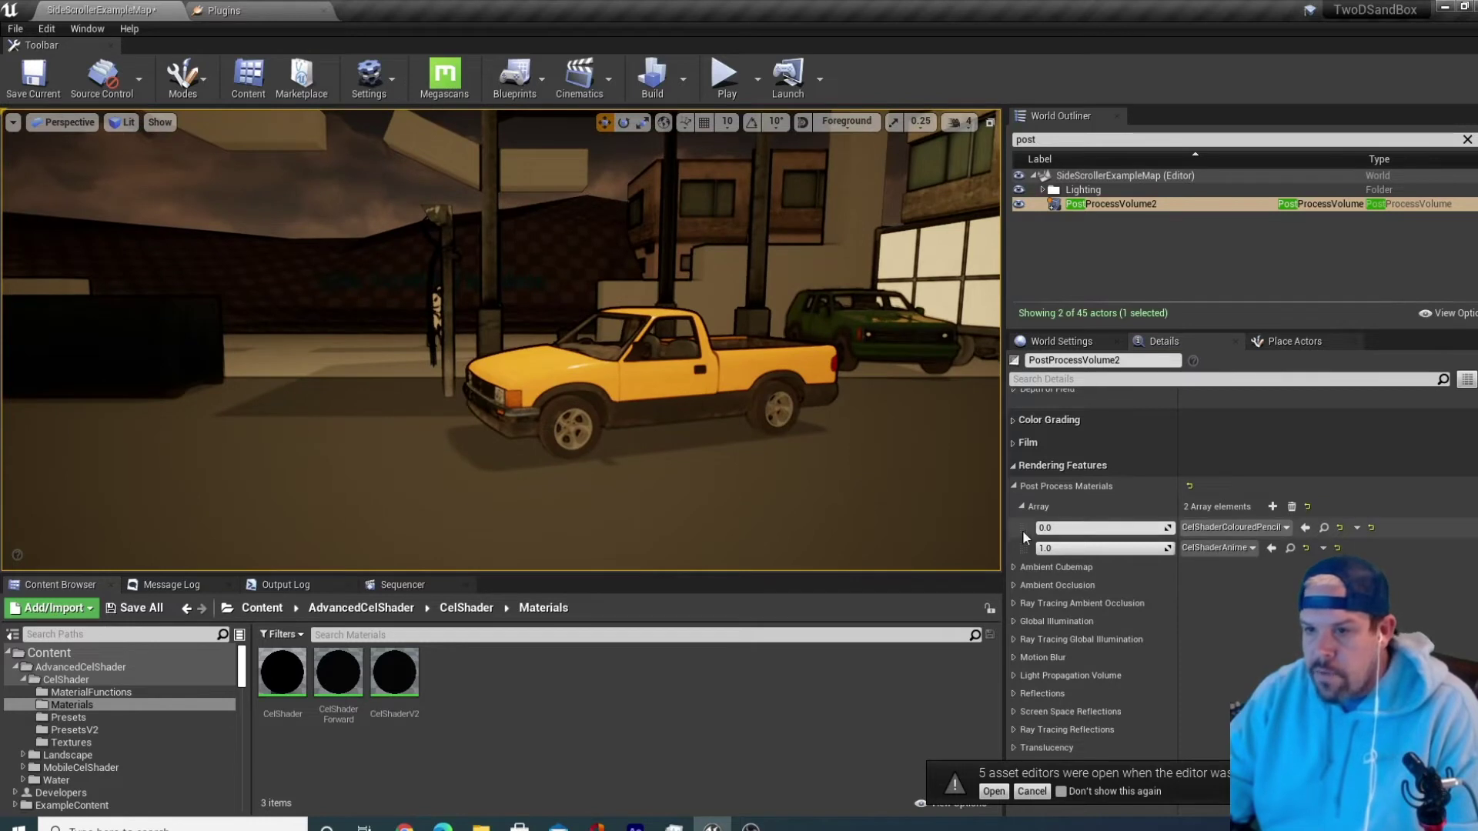
drag(1047, 528, 1067, 528)
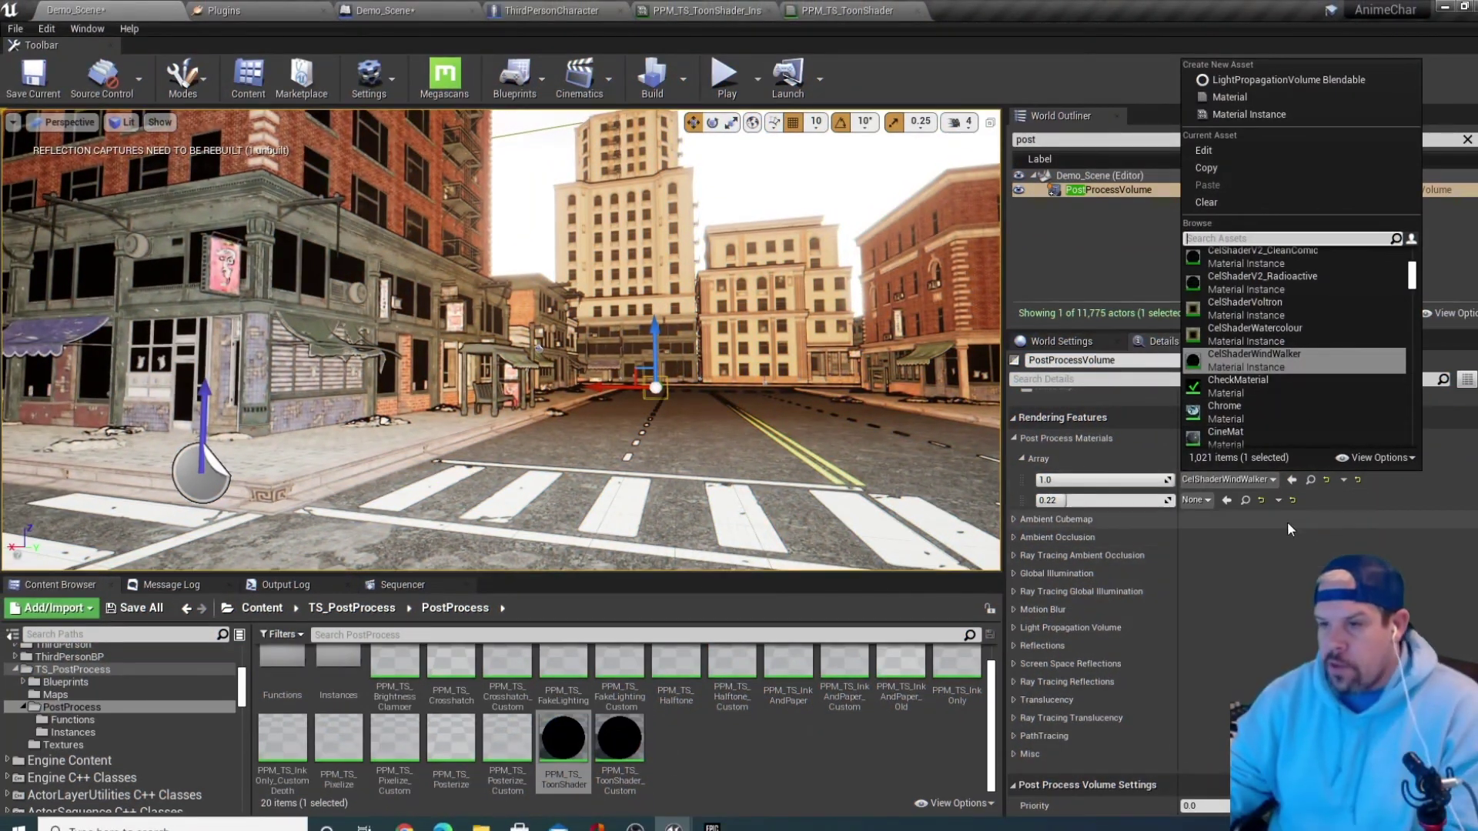
Replace CelShaderWindWalker with PPM_TS_FakeLighting_Blueprint as the first post process material on PostProcessVolume
click(1246, 584)
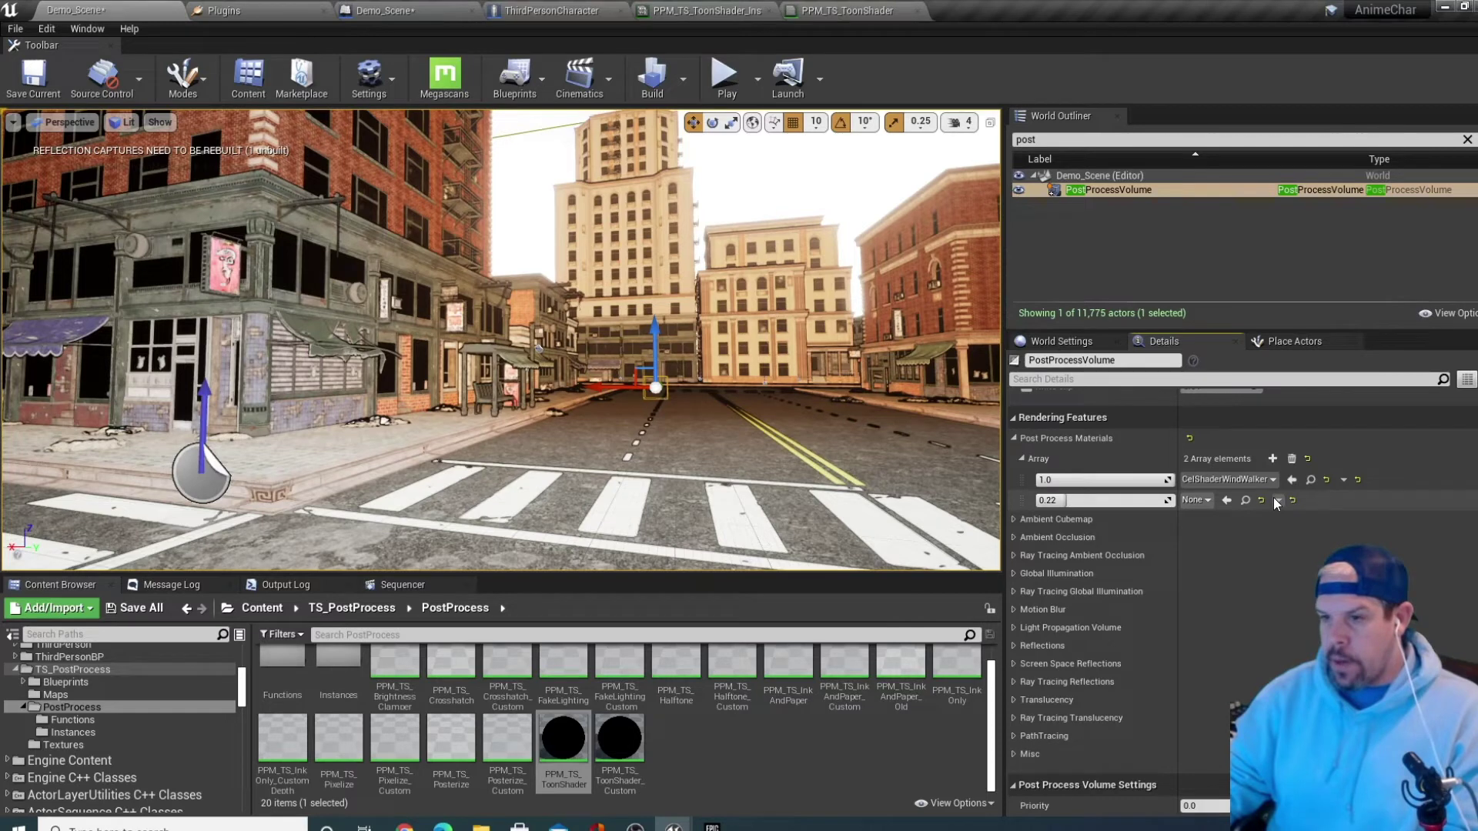
click(1231, 479)
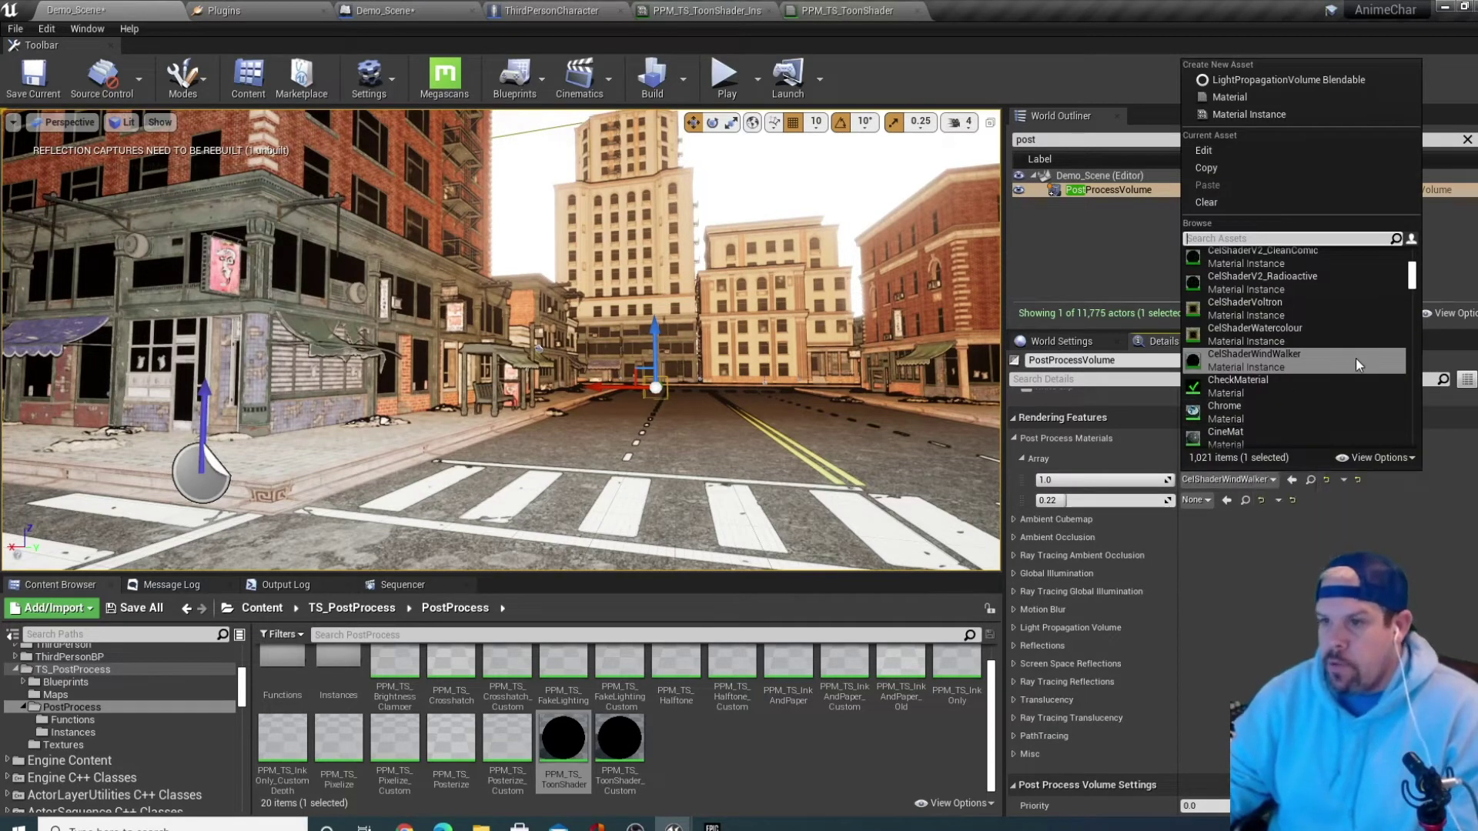
text(PPM)
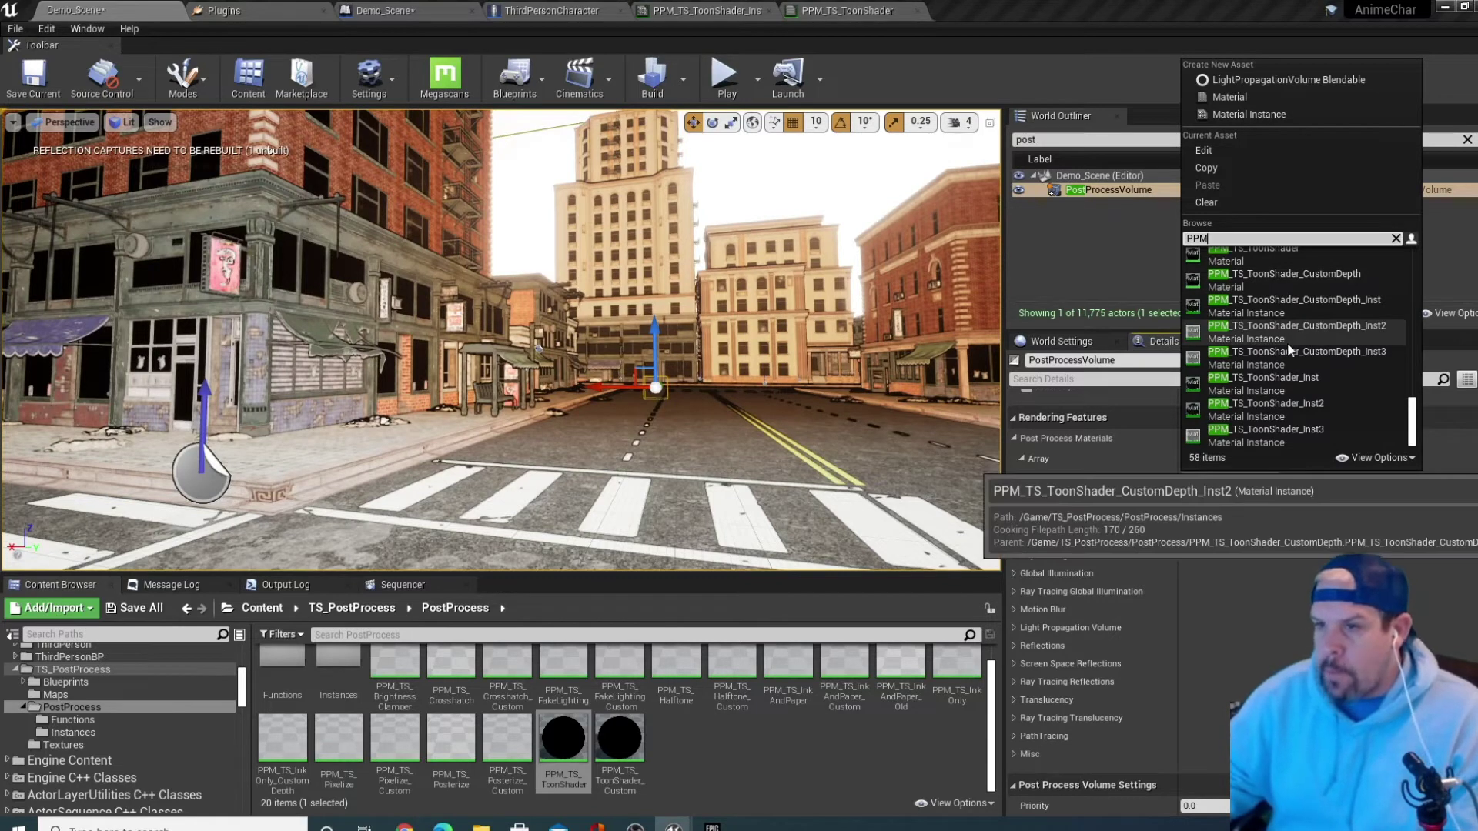
scroll(1324, 348, up, 3)
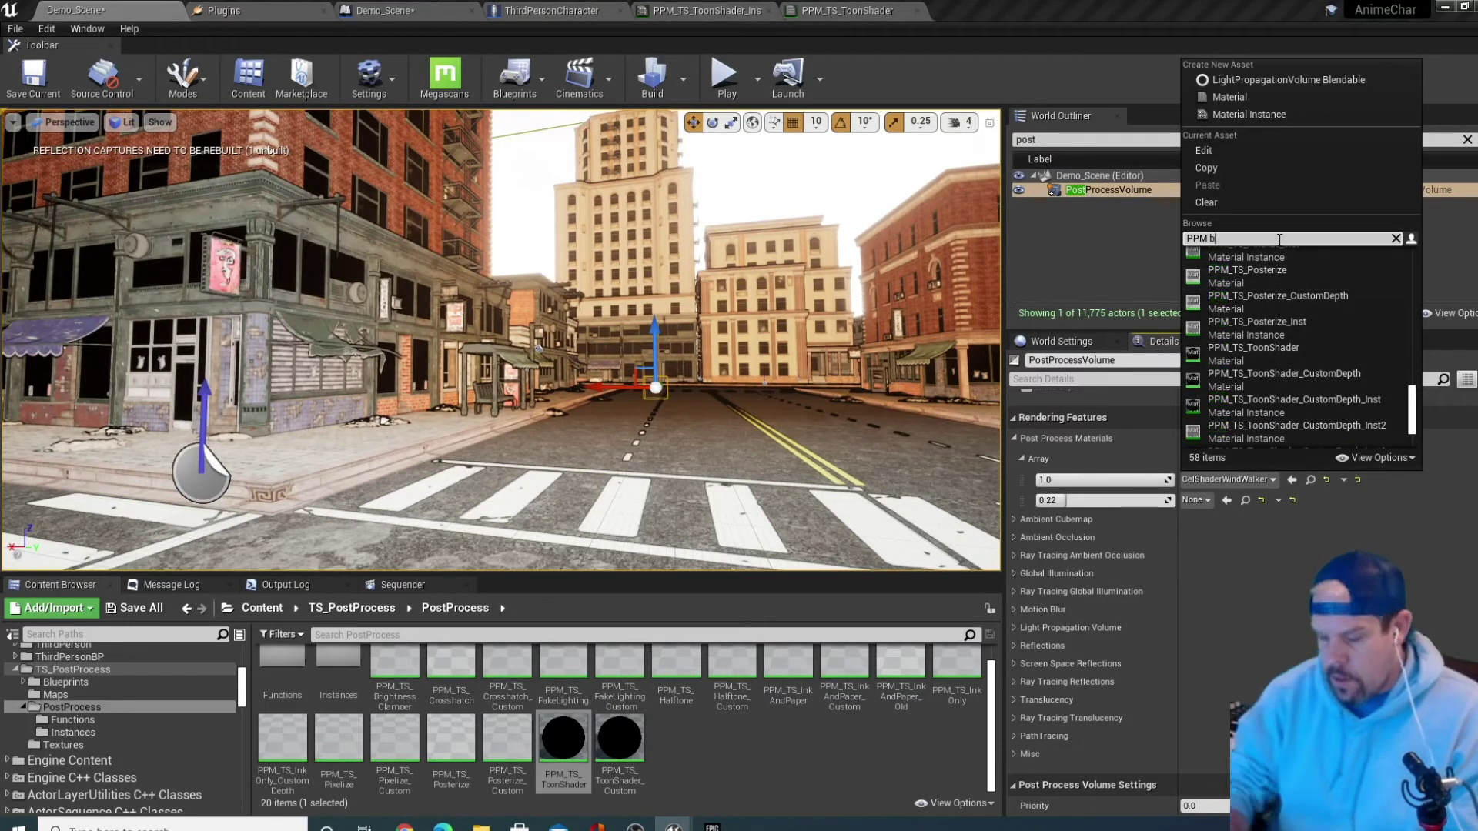
text(p)
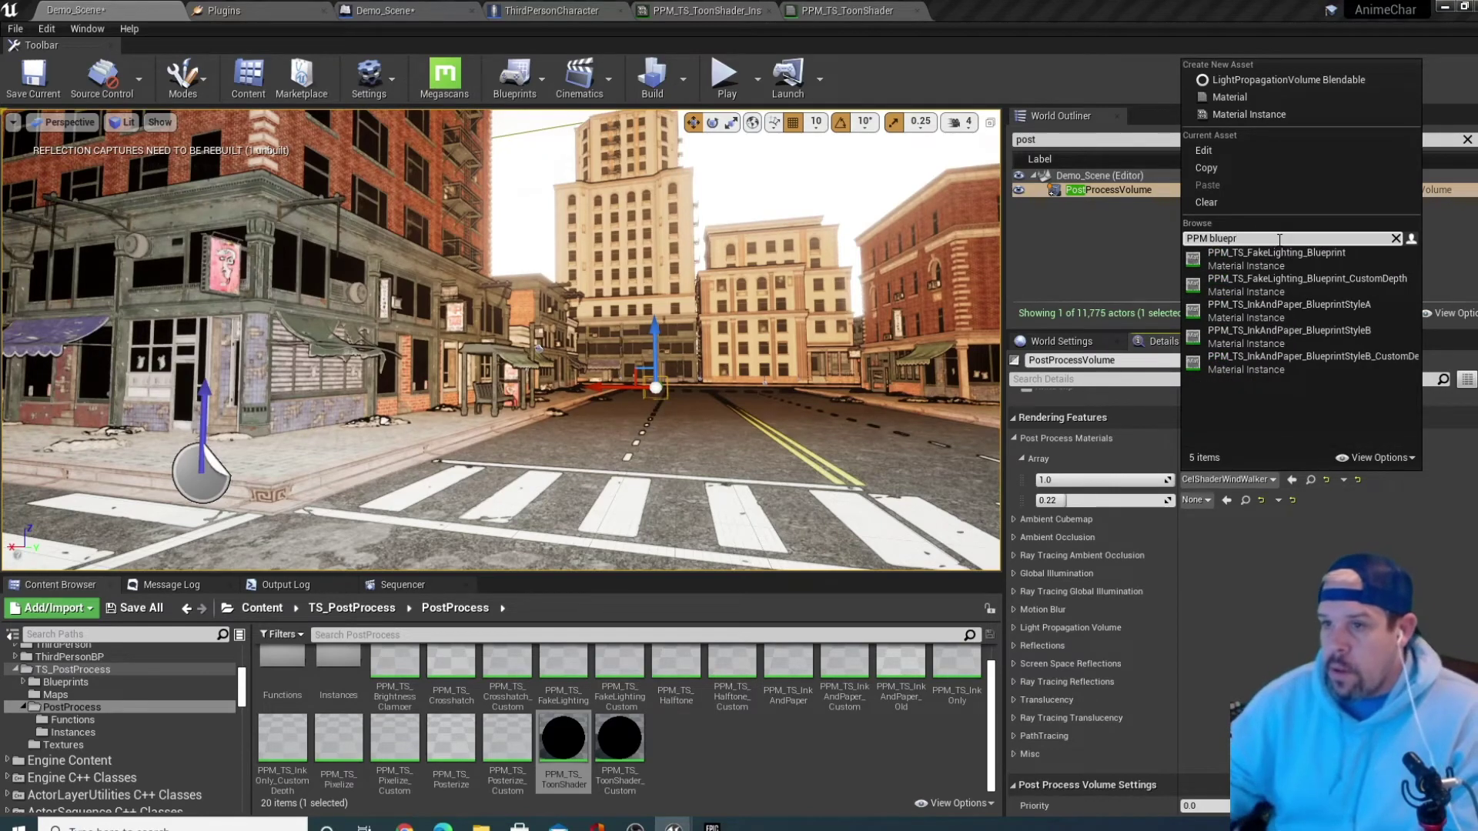
text(r)
click(1261, 251)
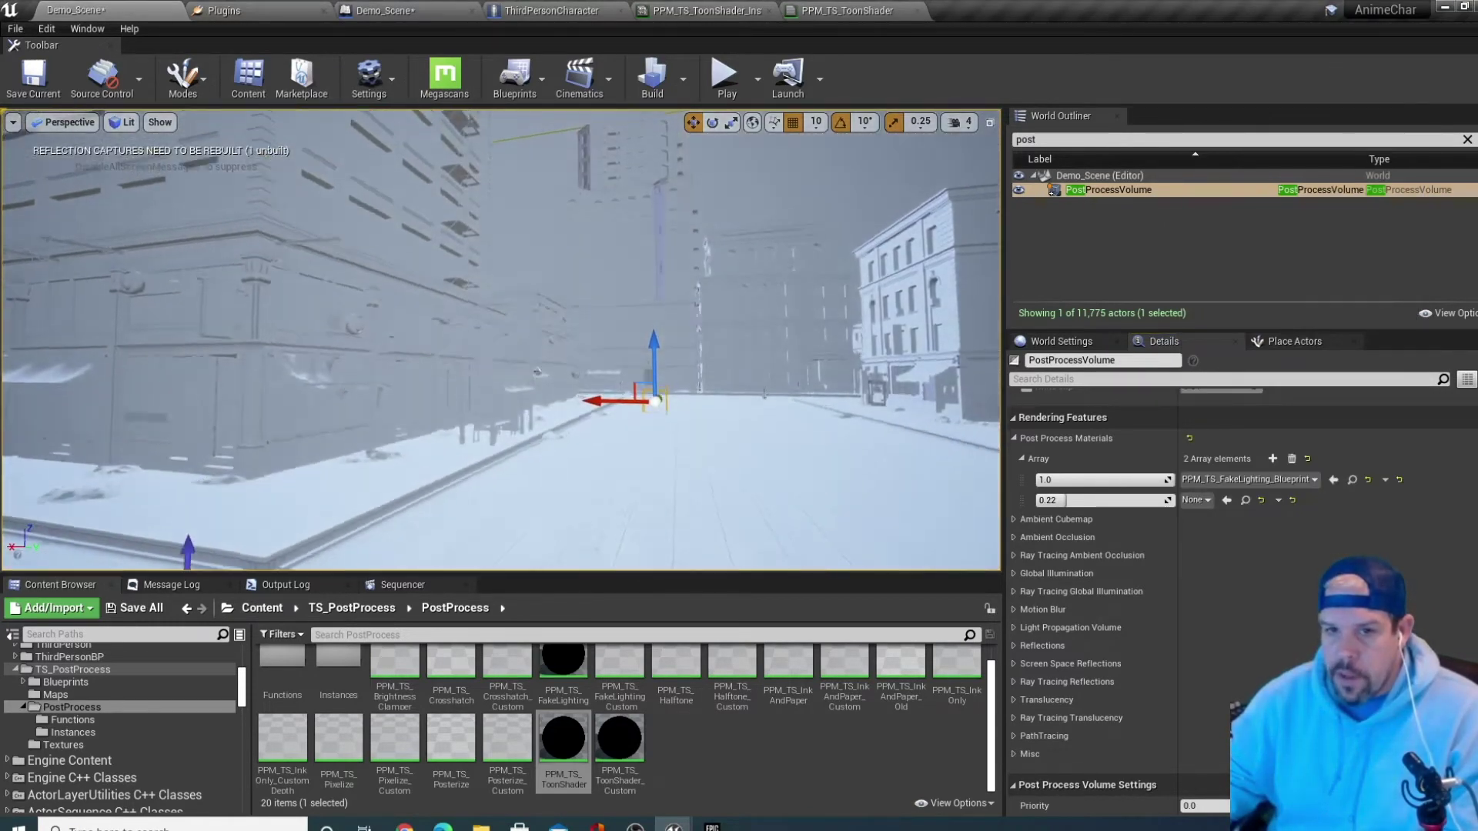
Play the level and run the character through the street to examine the fake lighting on character and buildings
right_drag(614, 468, 924, 501)
right_drag(894, 366, 793, 382)
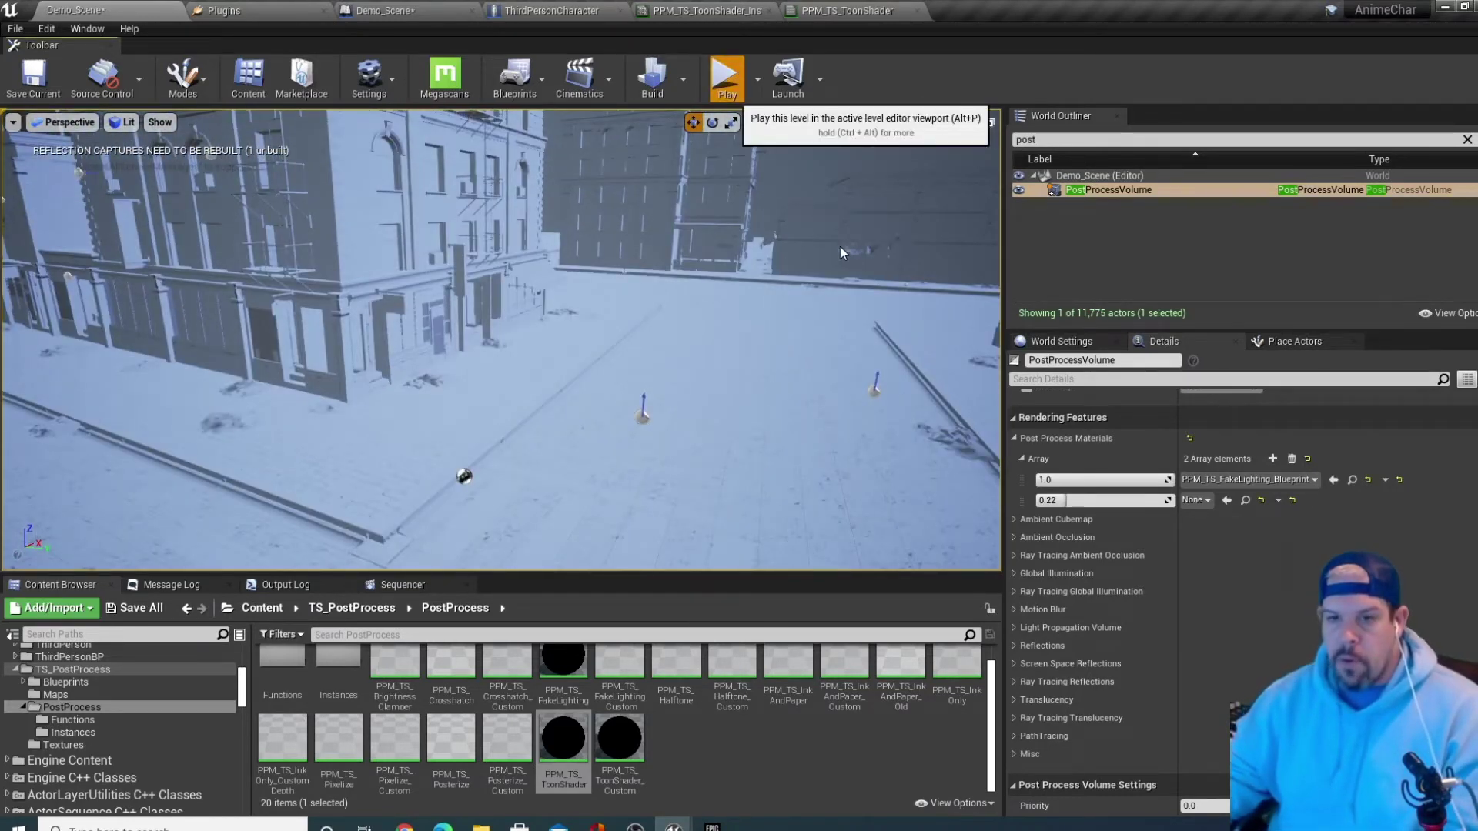
key(alt+p)
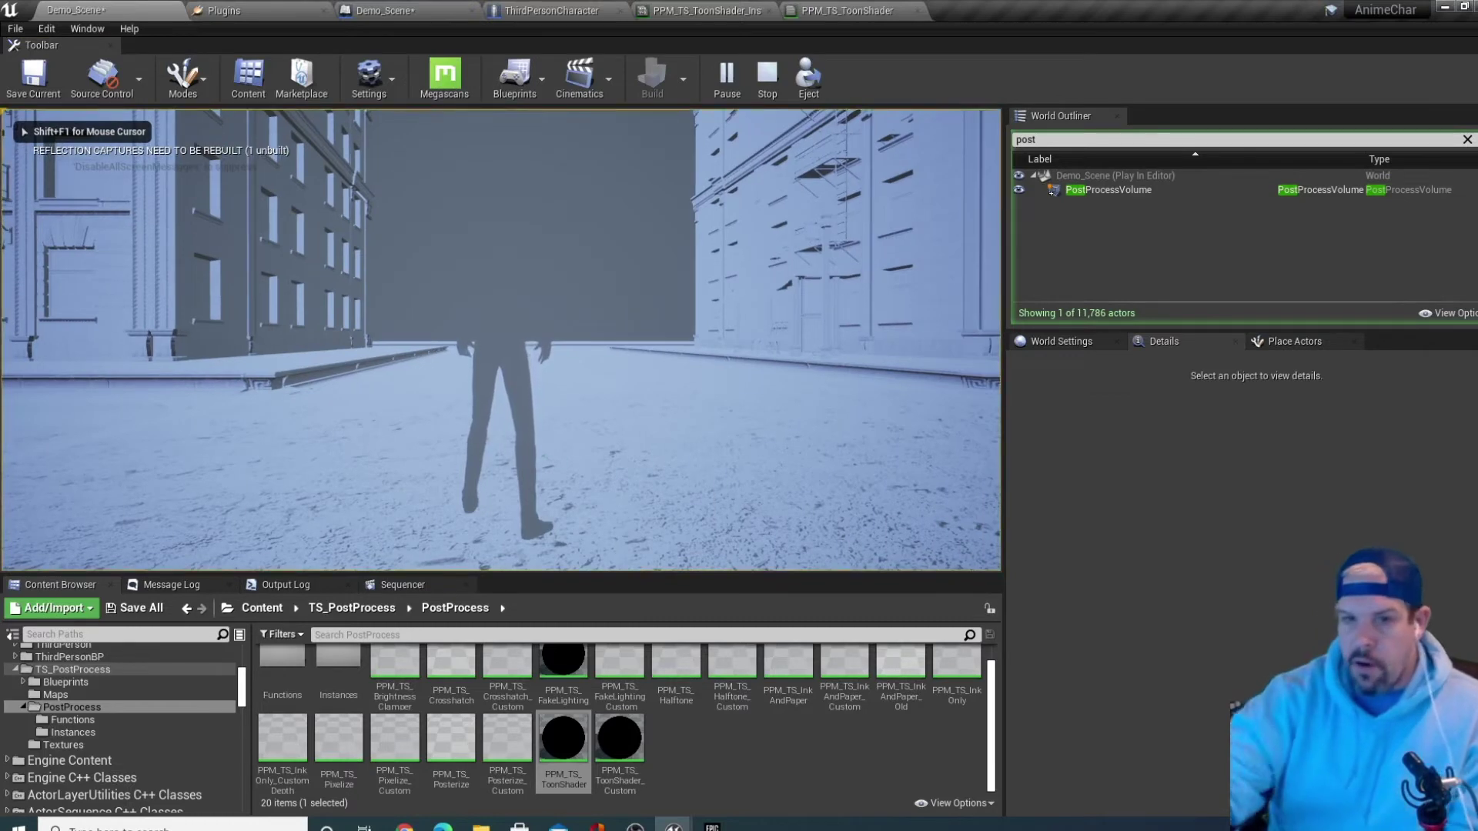
key(w)
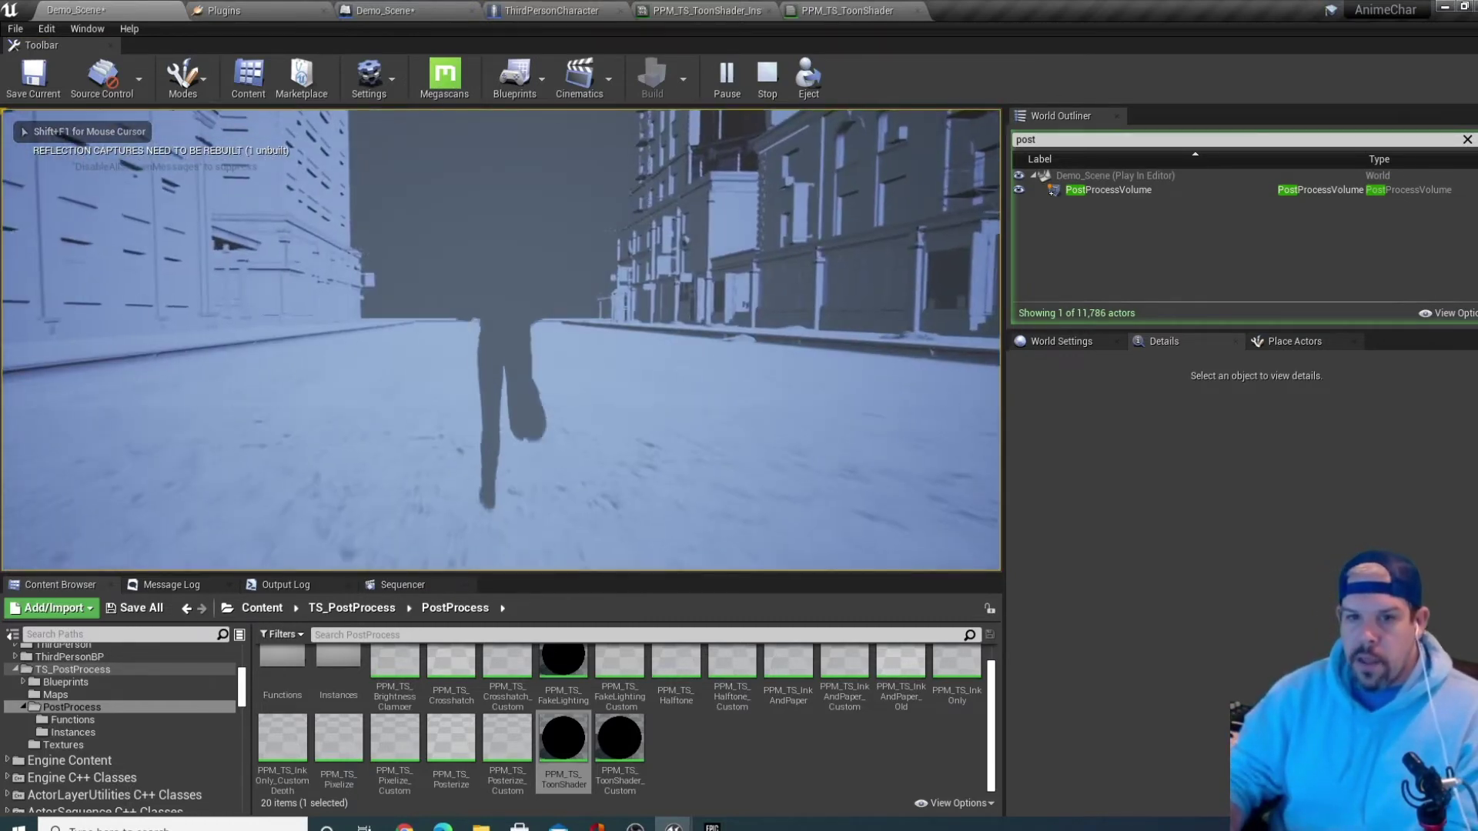
key(d)
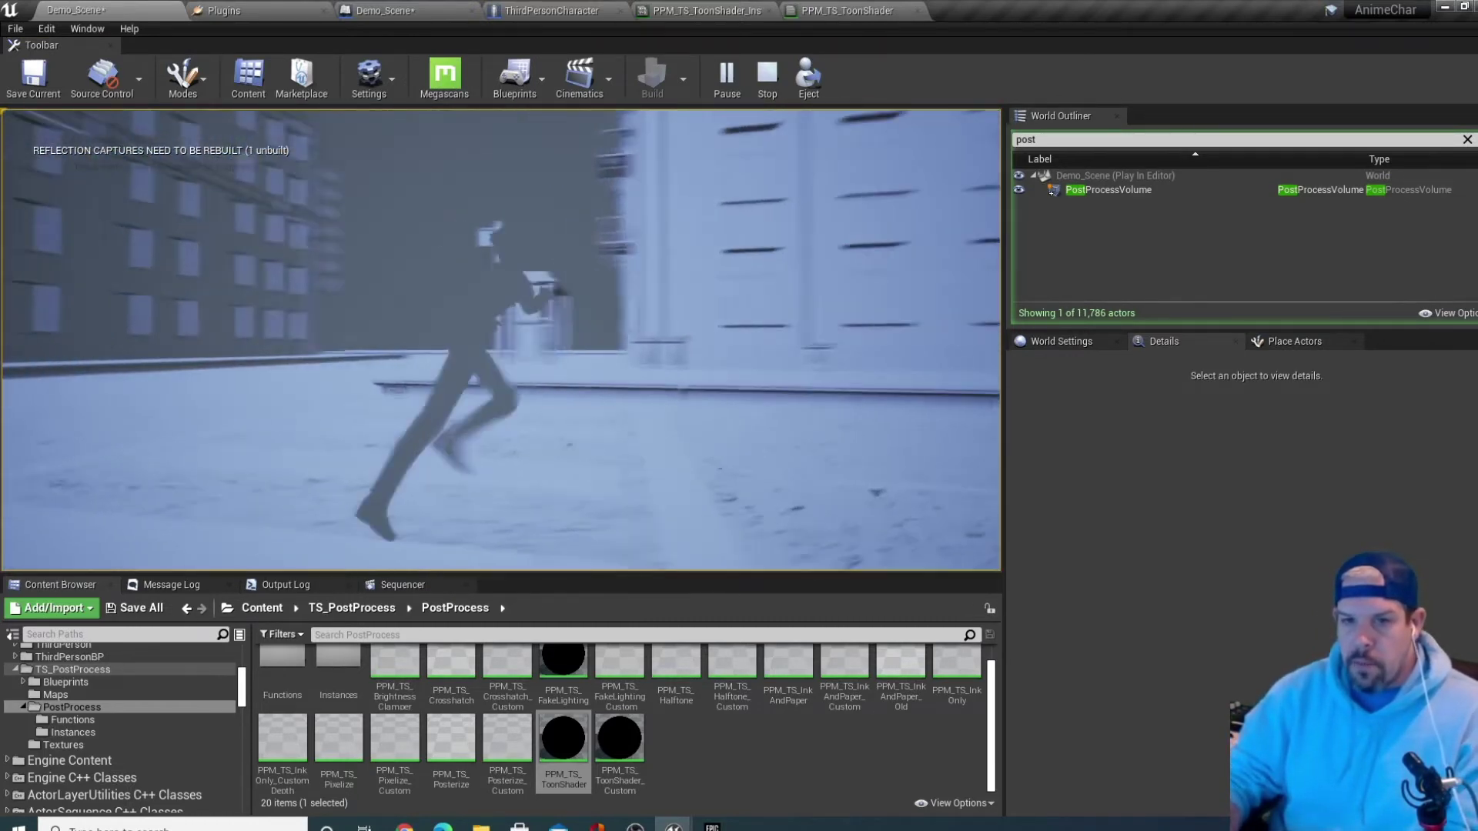
key(w)
key(d)
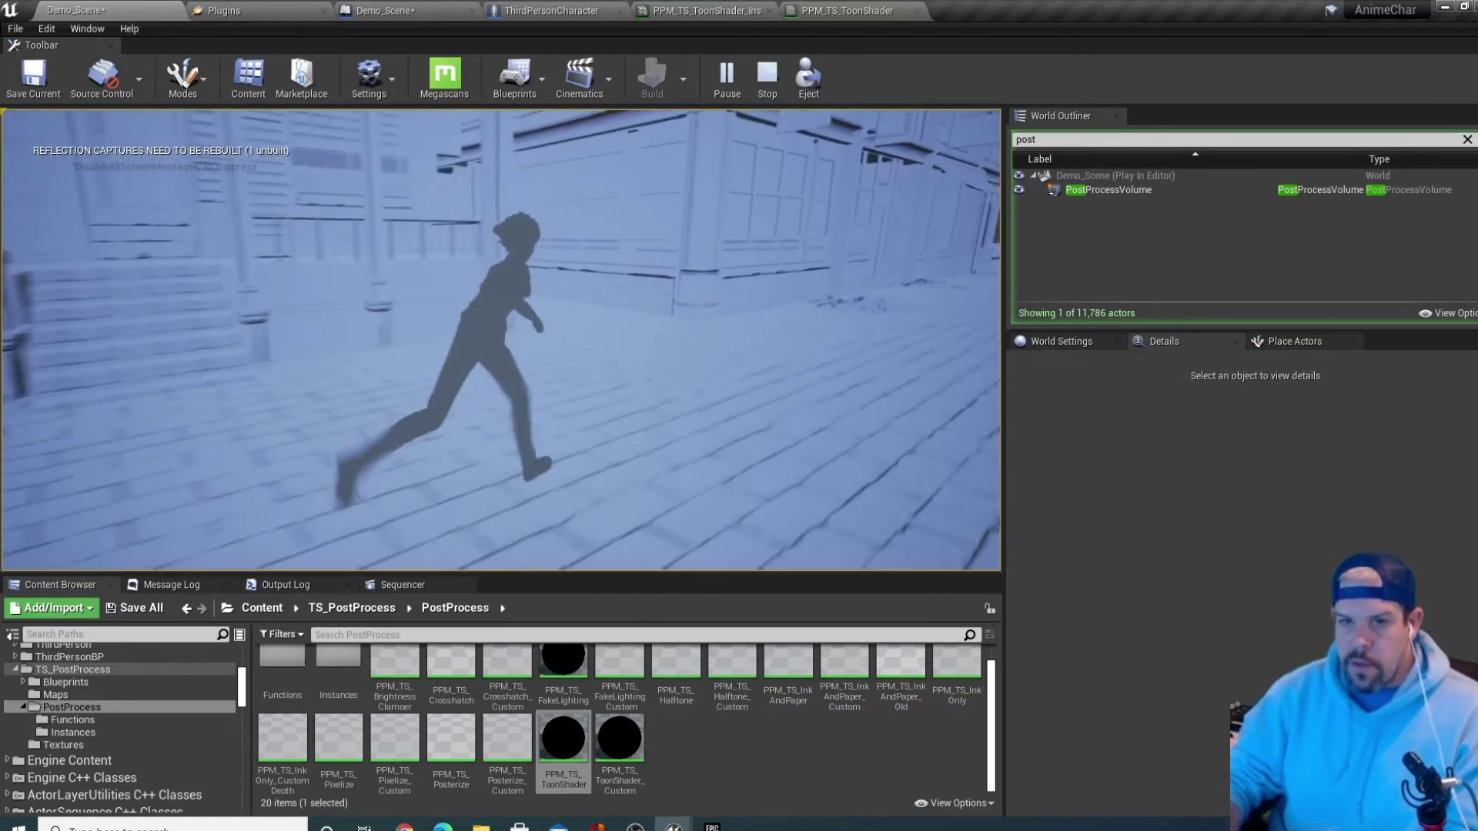
key(a)
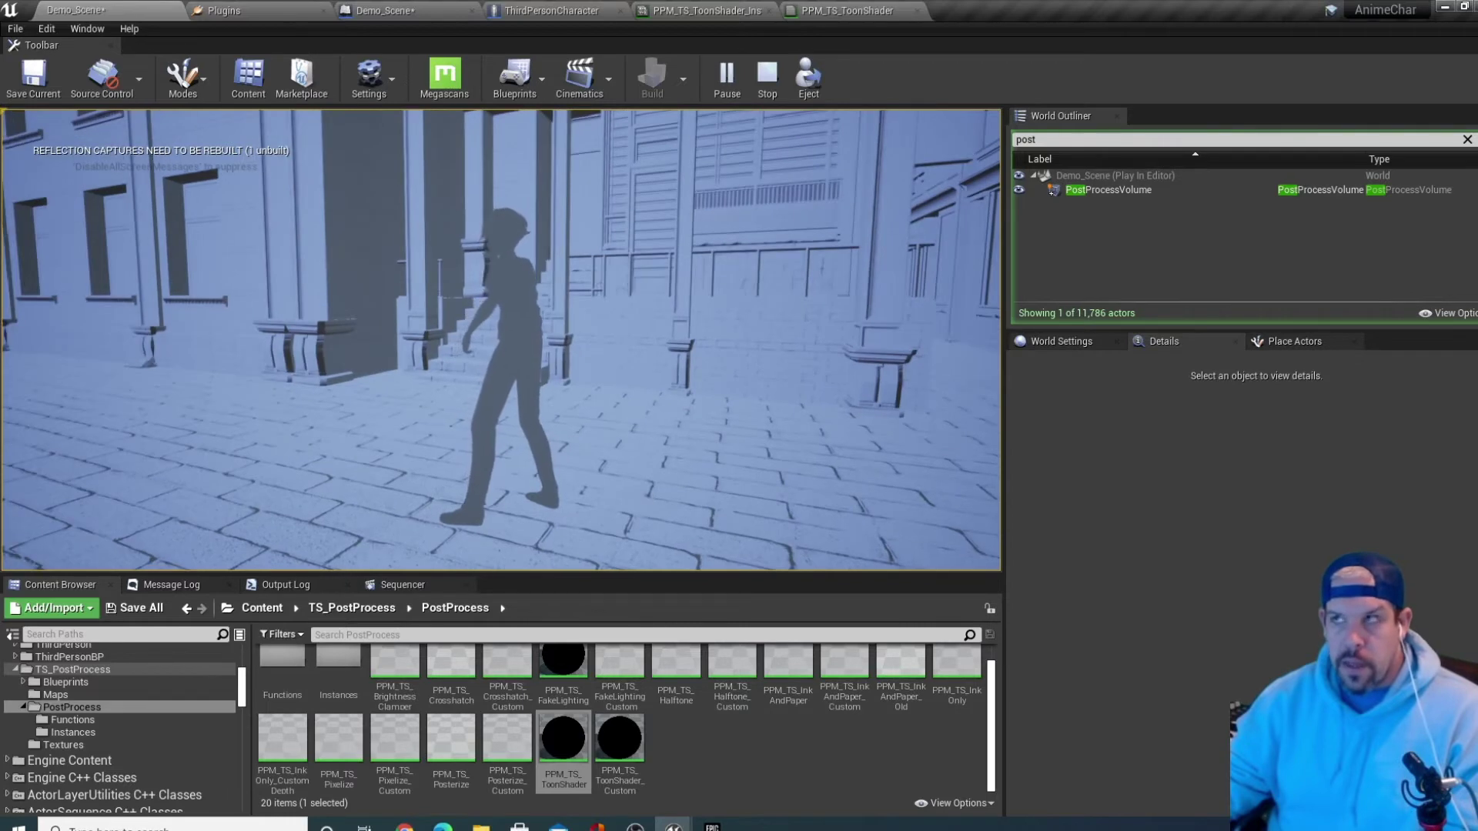
key(Escape)
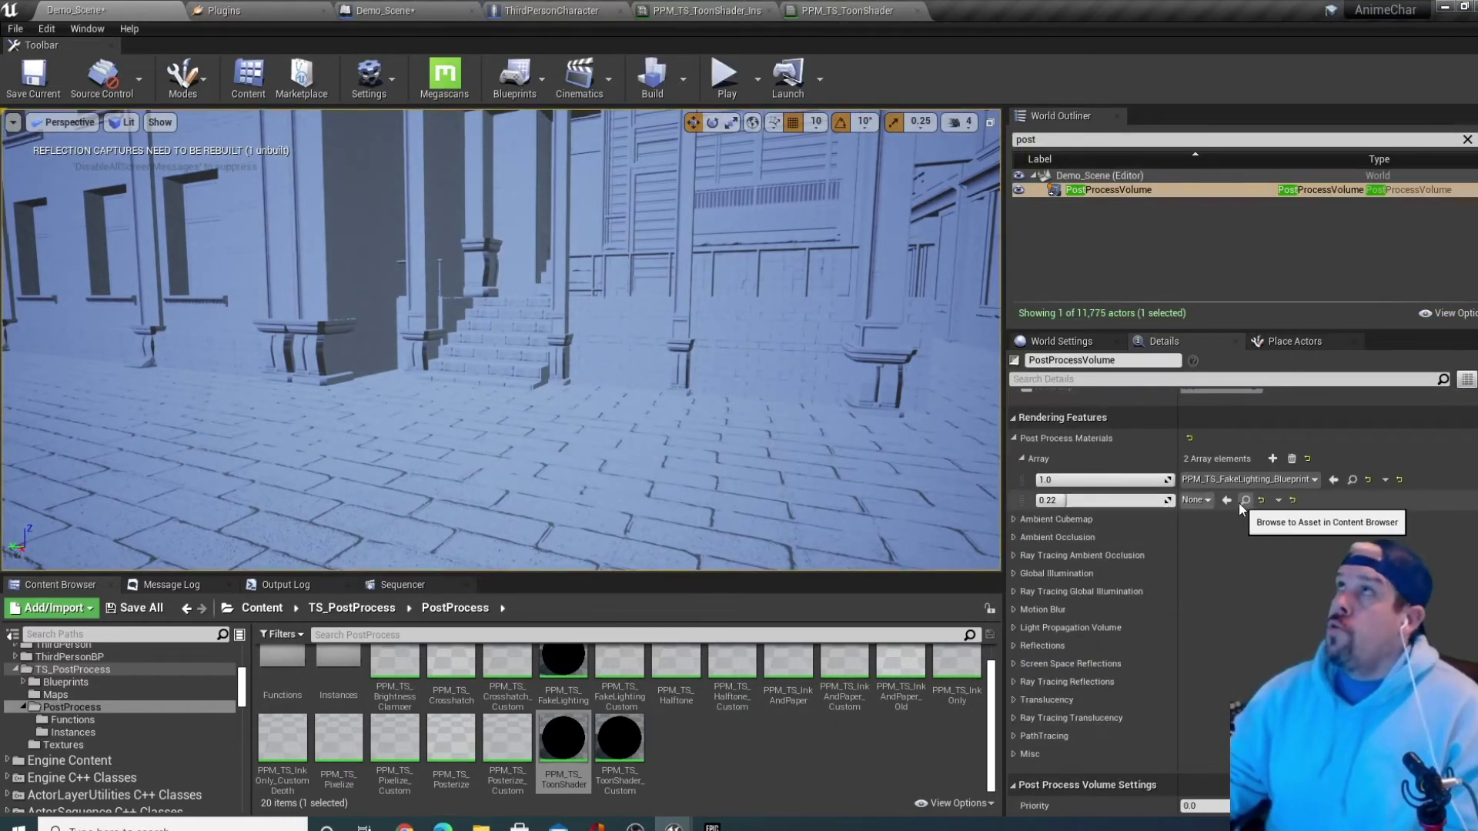
Open the PPM_TS_FakeLighting_Blueprint instance, locate its parent and open the PPM_TS_FakeLighting material graph
right_drag(531, 273, 408, 339)
right_drag(501, 400, 585, 273)
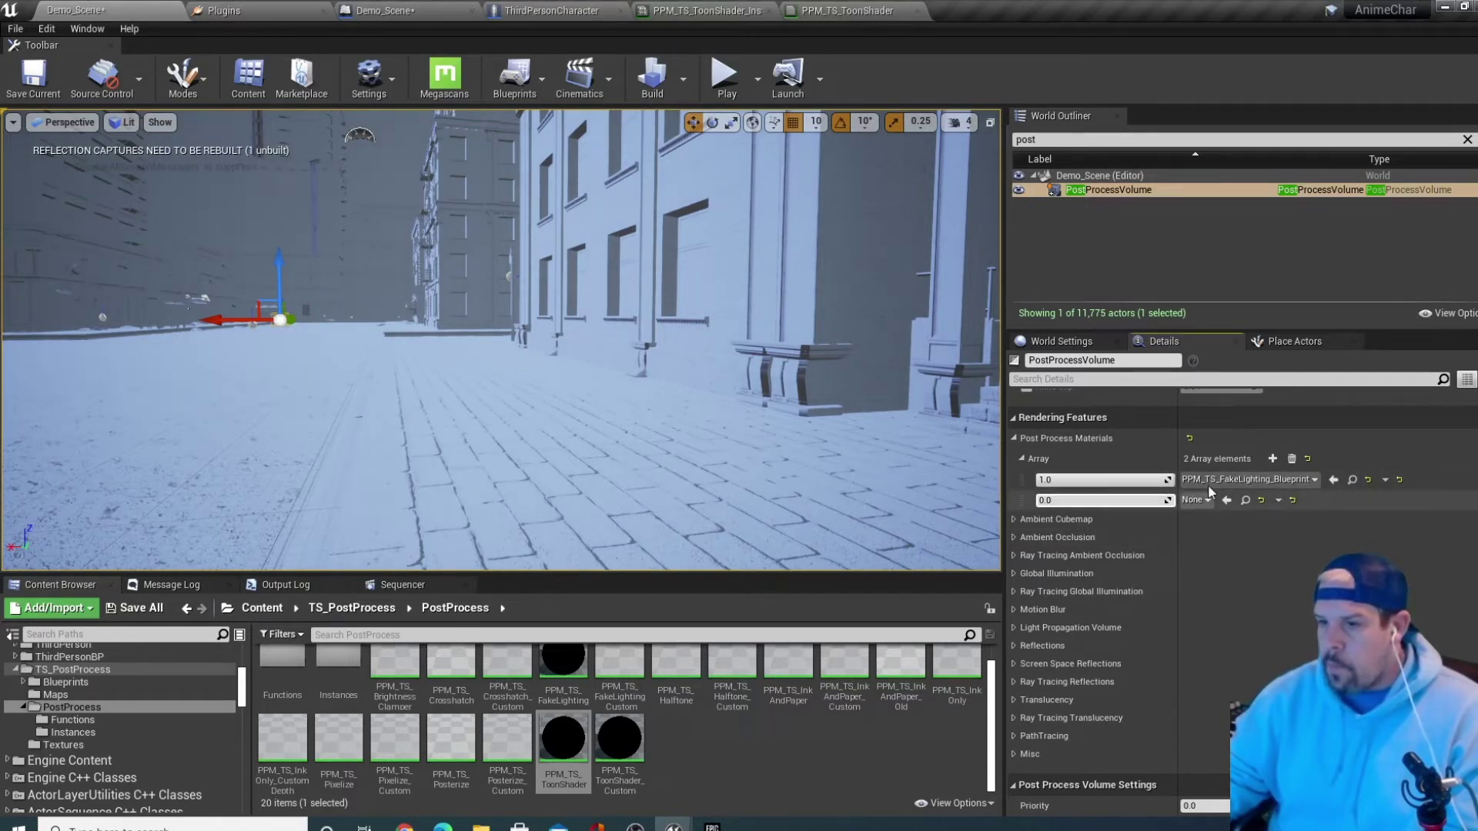
click(1351, 480)
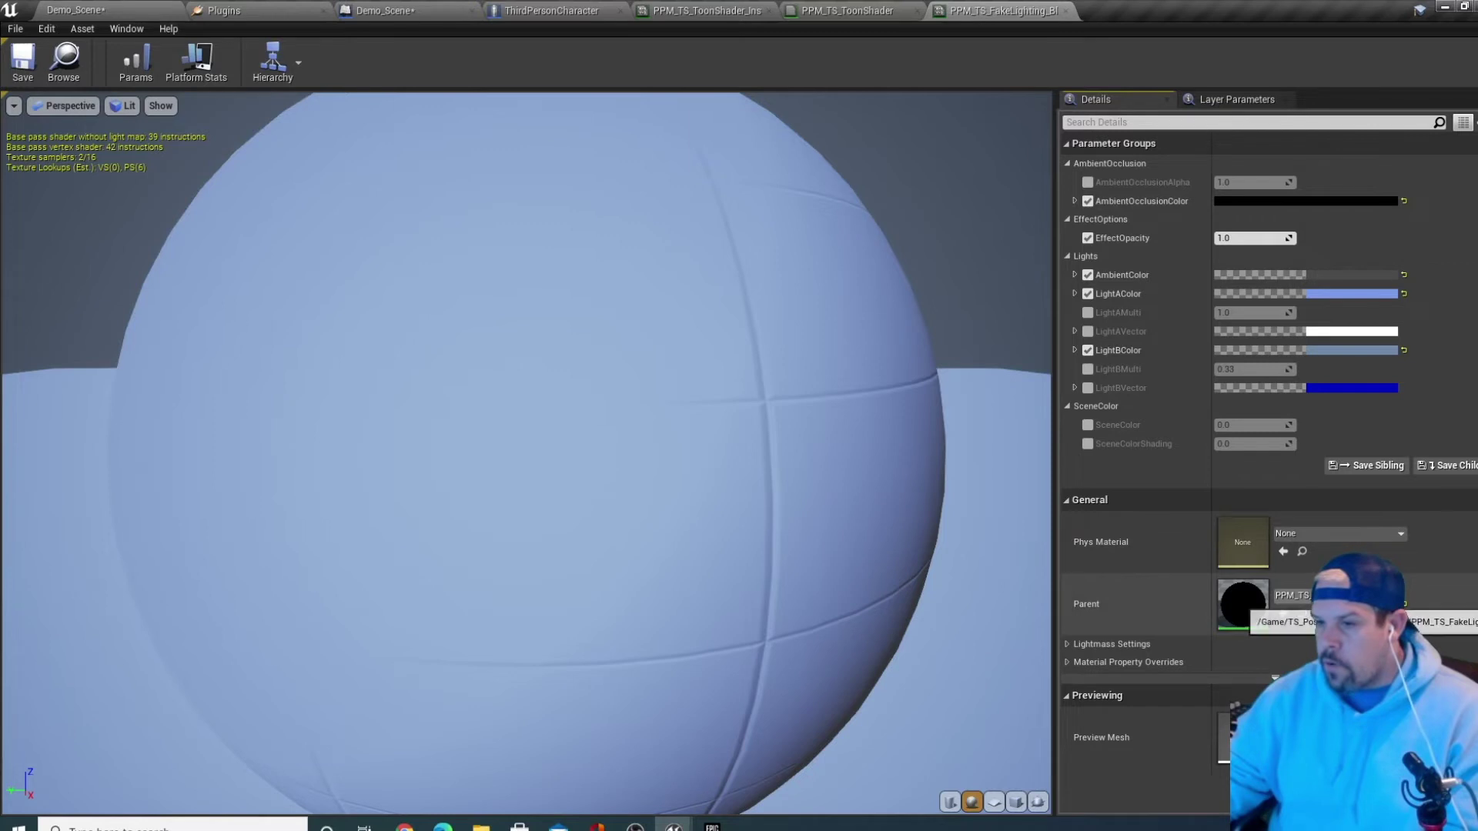
click(1301, 614)
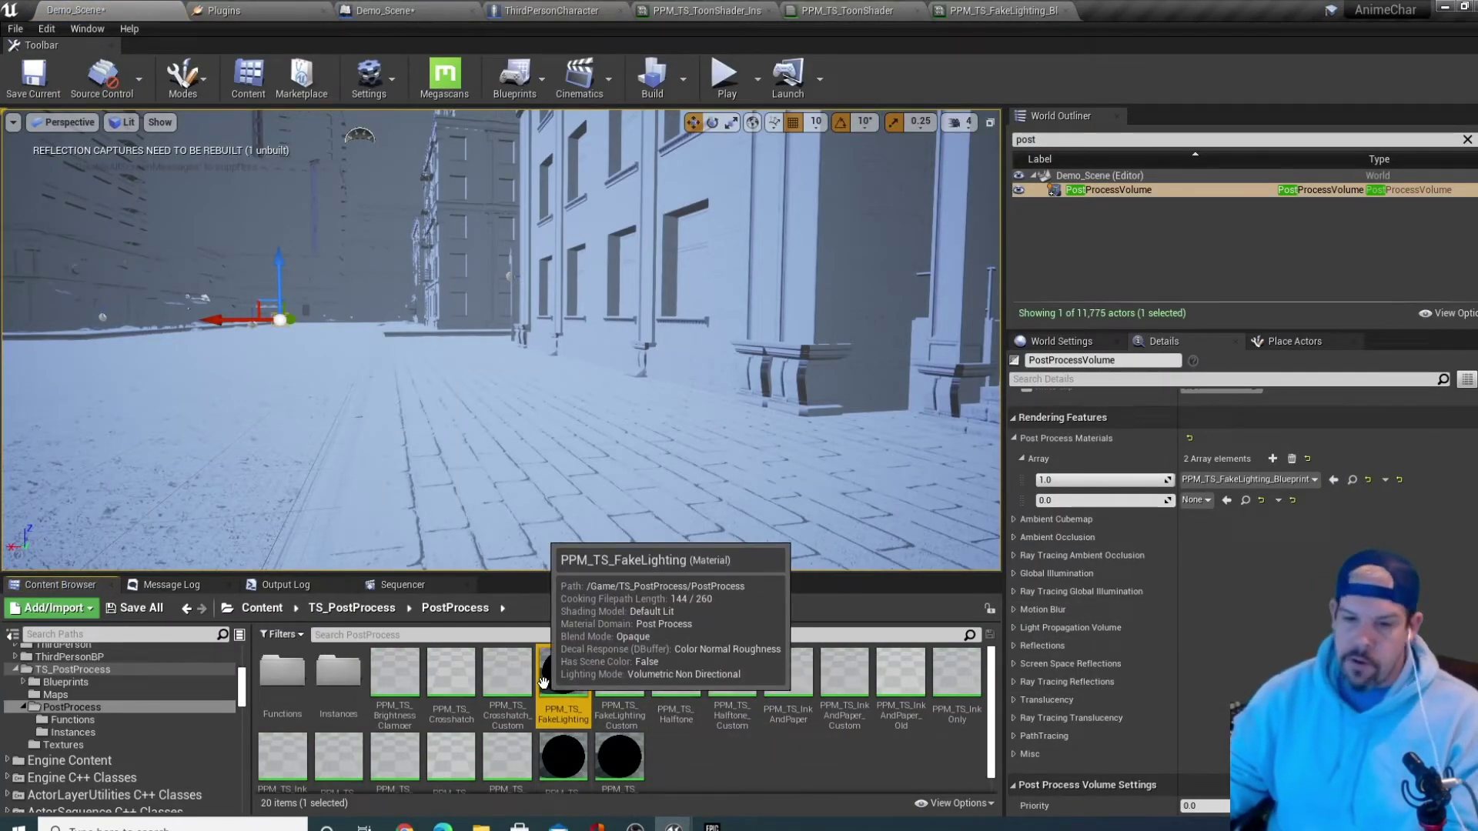
double_click(544, 684)
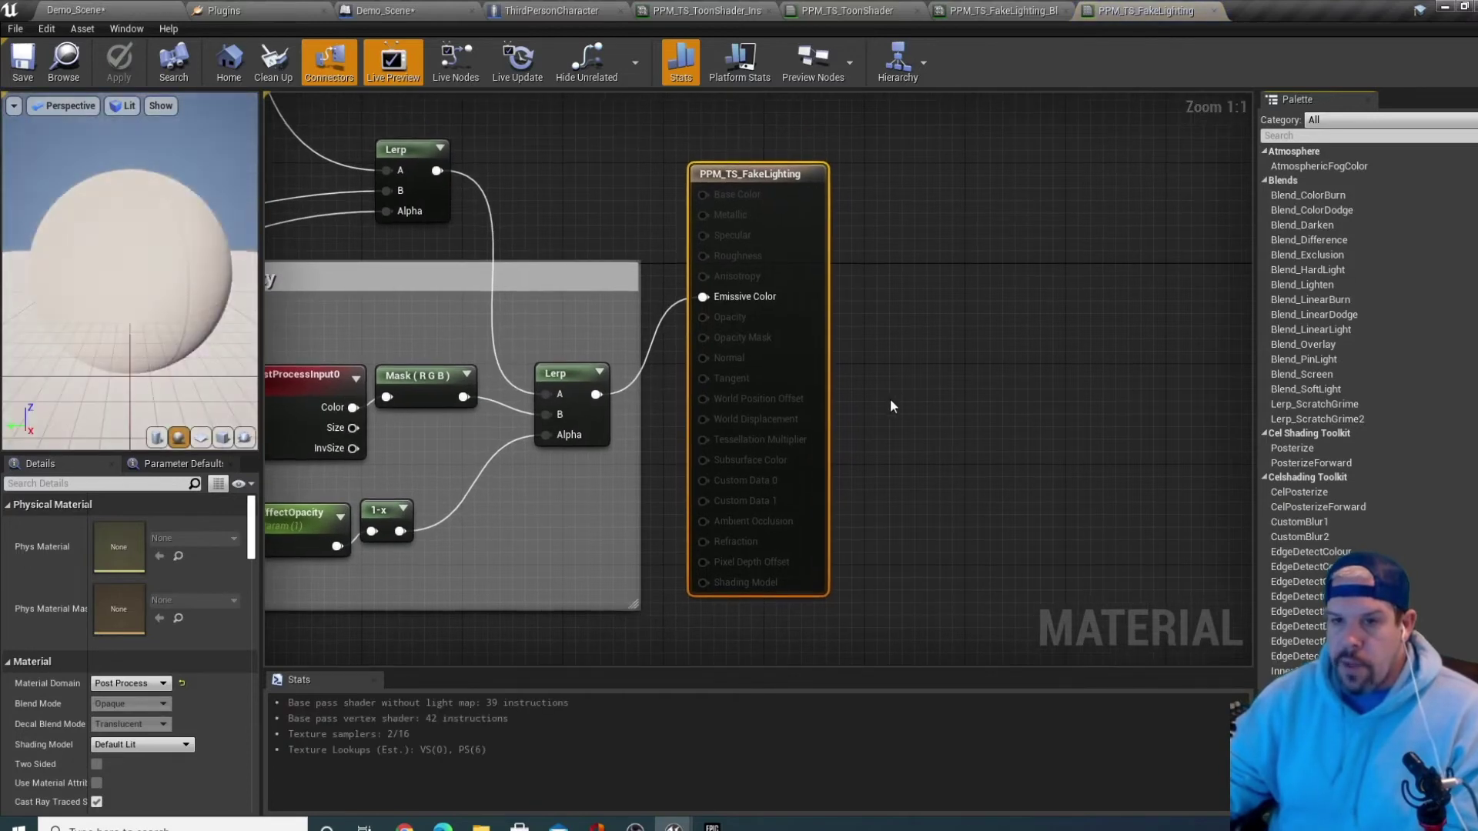
Add an If node in the empty space below the Effect Opacity group
scroll(672, 501, down, 5)
right_drag(634, 538, 716, 439)
scroll(716, 435, up, 4)
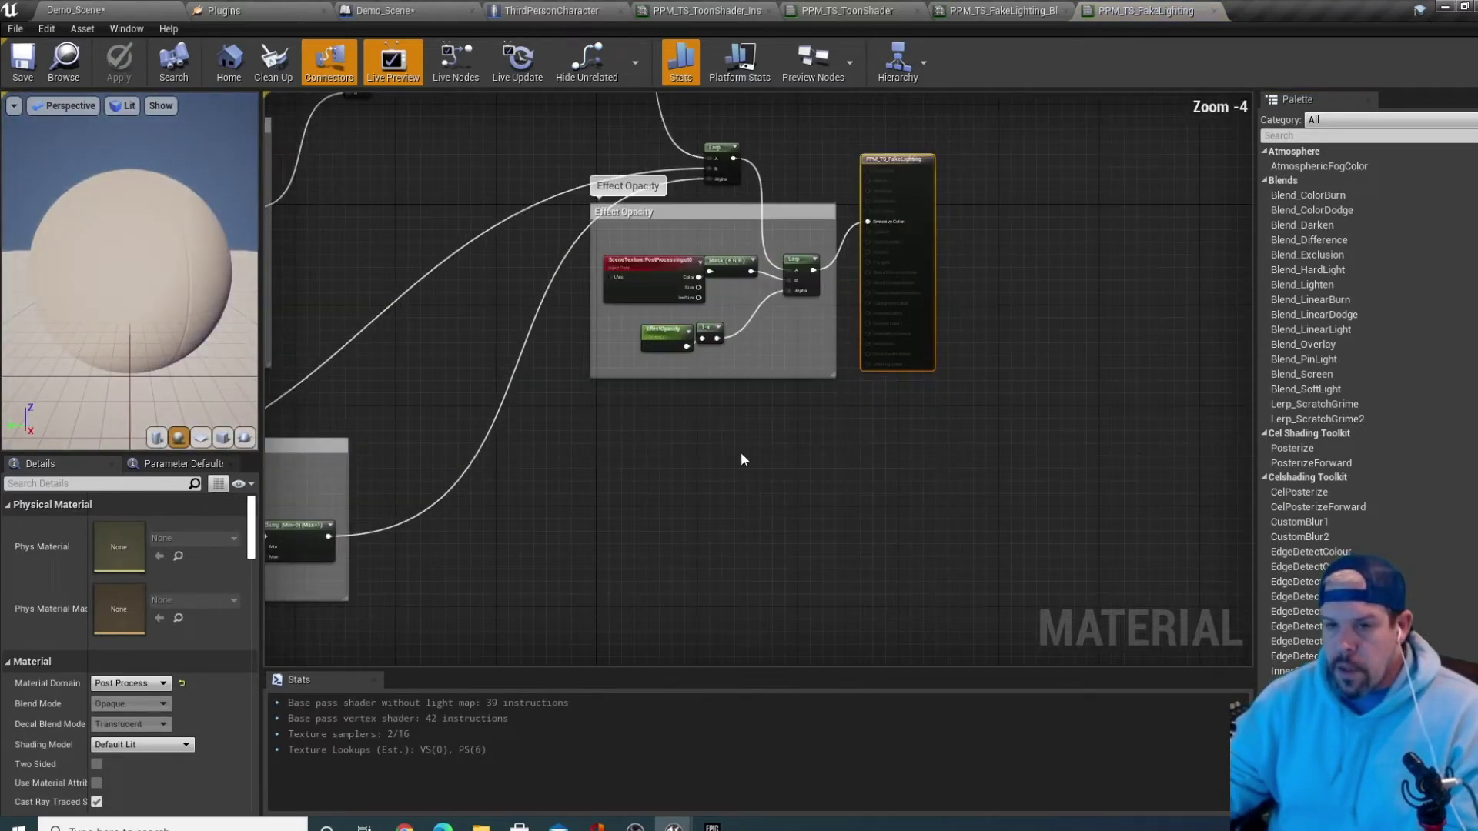
scroll(736, 454, down, 5)
scroll(902, 369, up, 7)
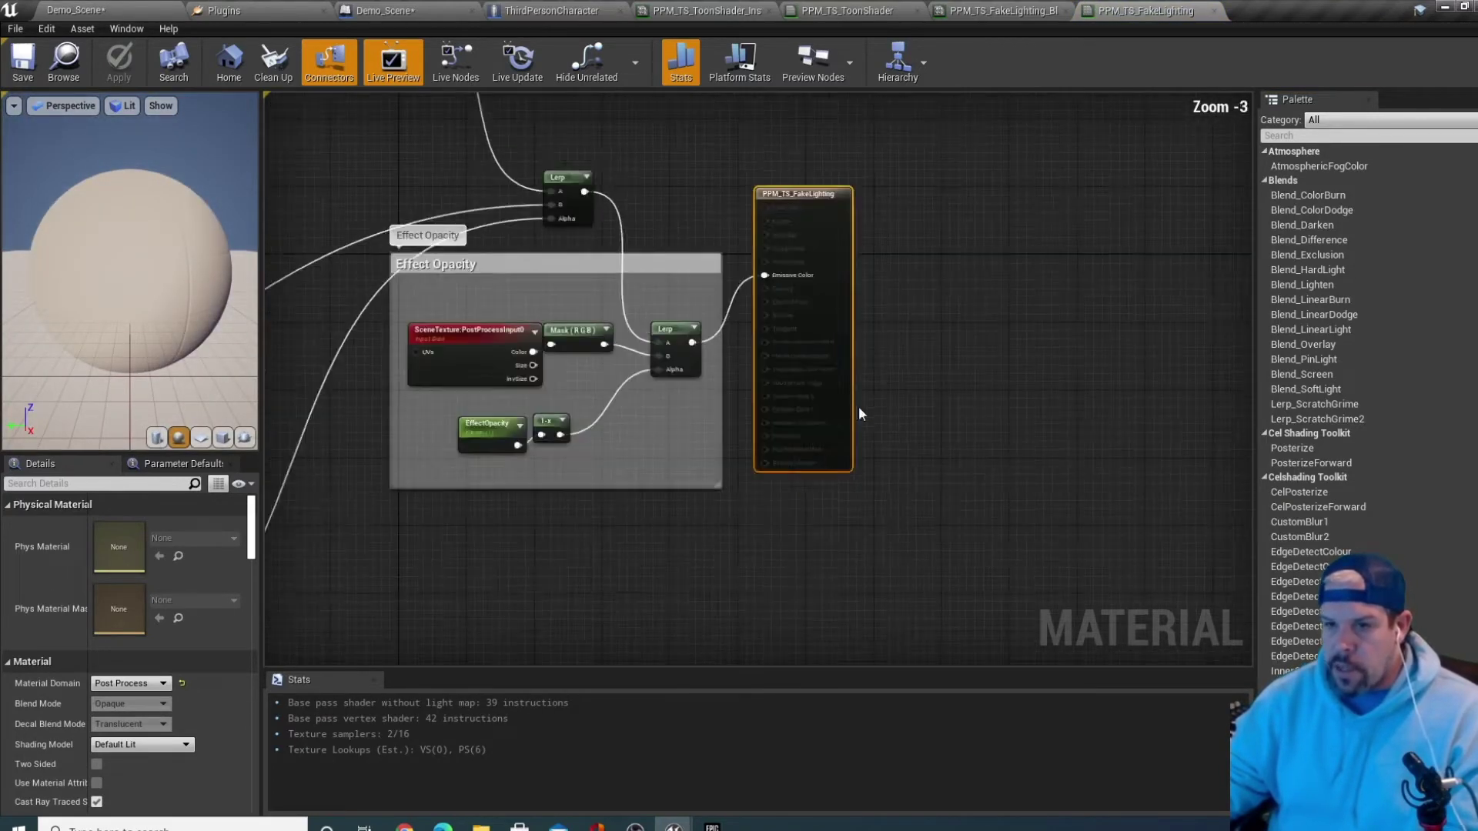
right_drag(587, 568, 889, 412)
scroll(766, 476, down, 3)
right_drag(753, 453, 706, 424)
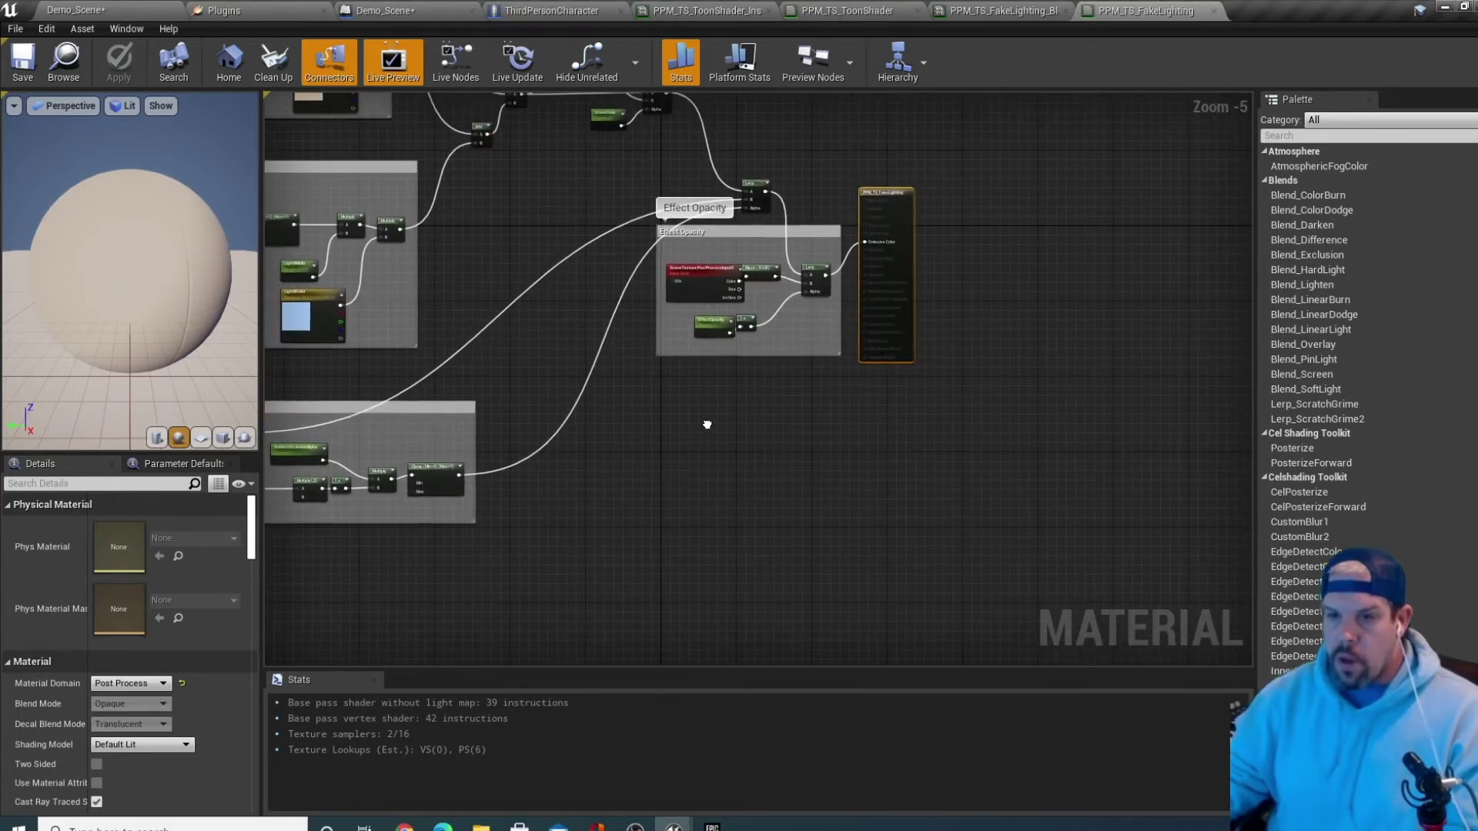
right_click(783, 402)
text(if)
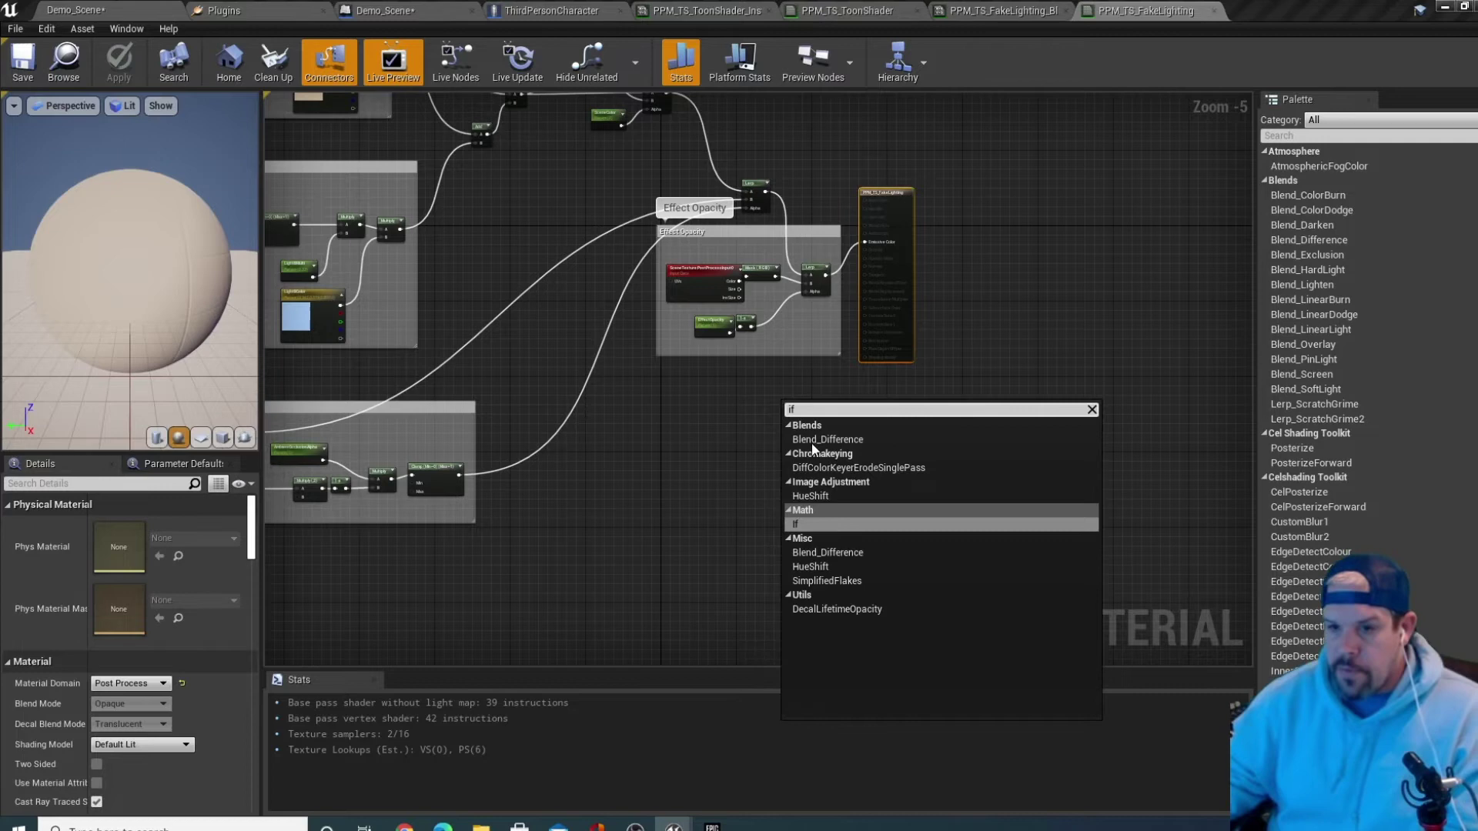
click(829, 531)
Add a SceneTexture node beside the If node, on its input side
scroll(677, 454, up, 2)
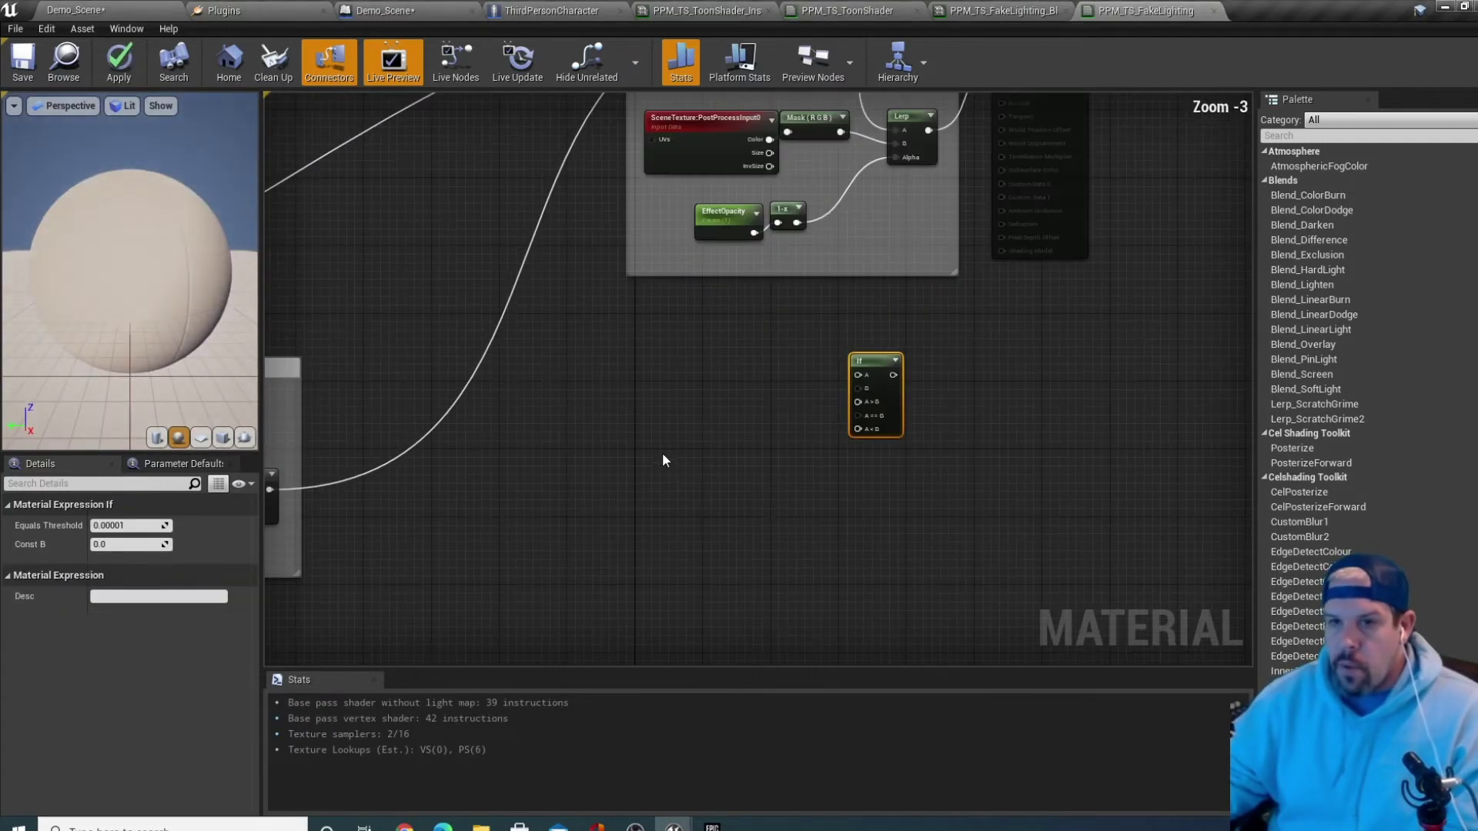
right_click(656, 422)
text(scent)
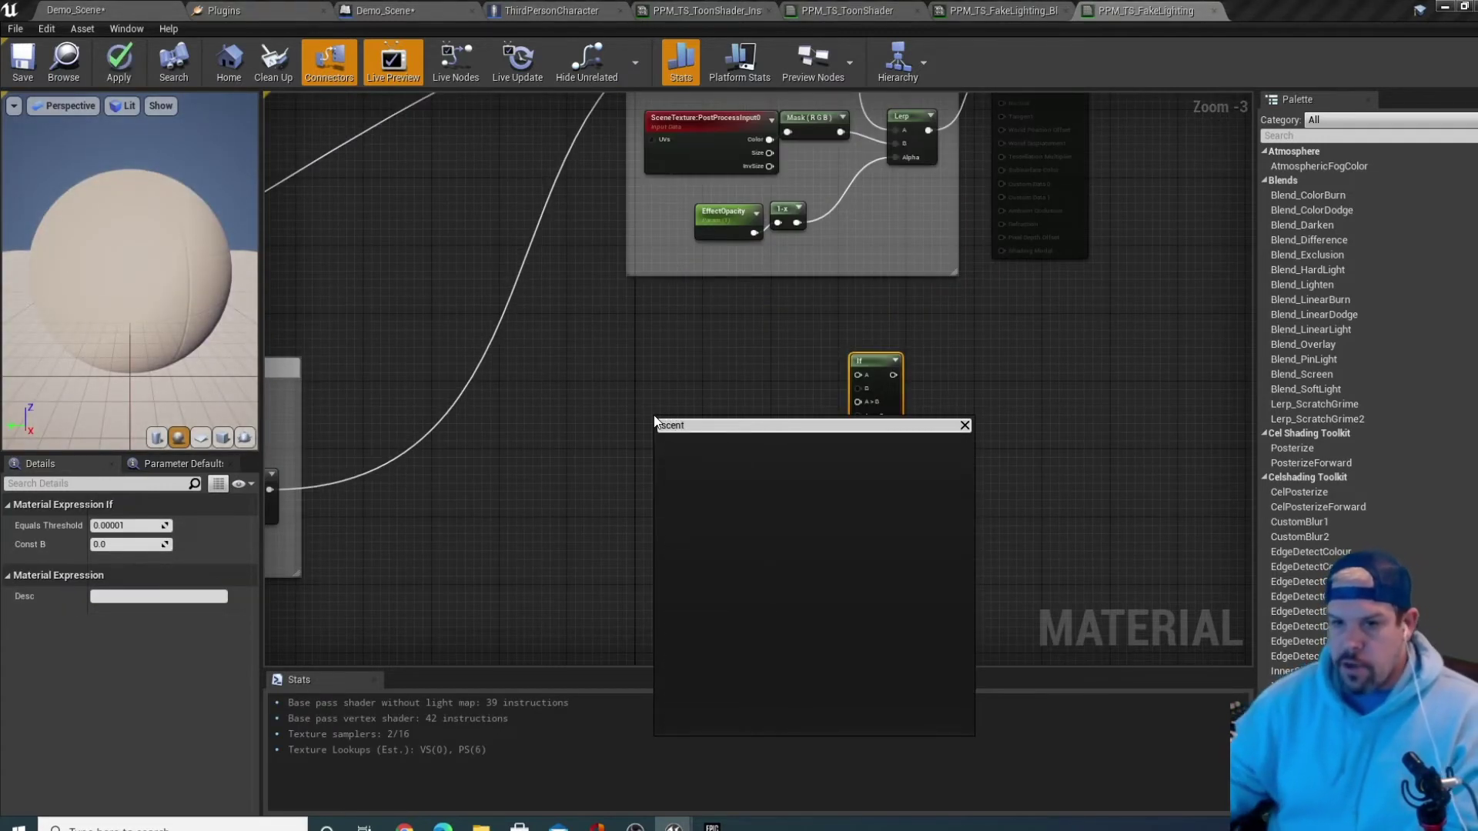
key(BackSpace)
text(e text)
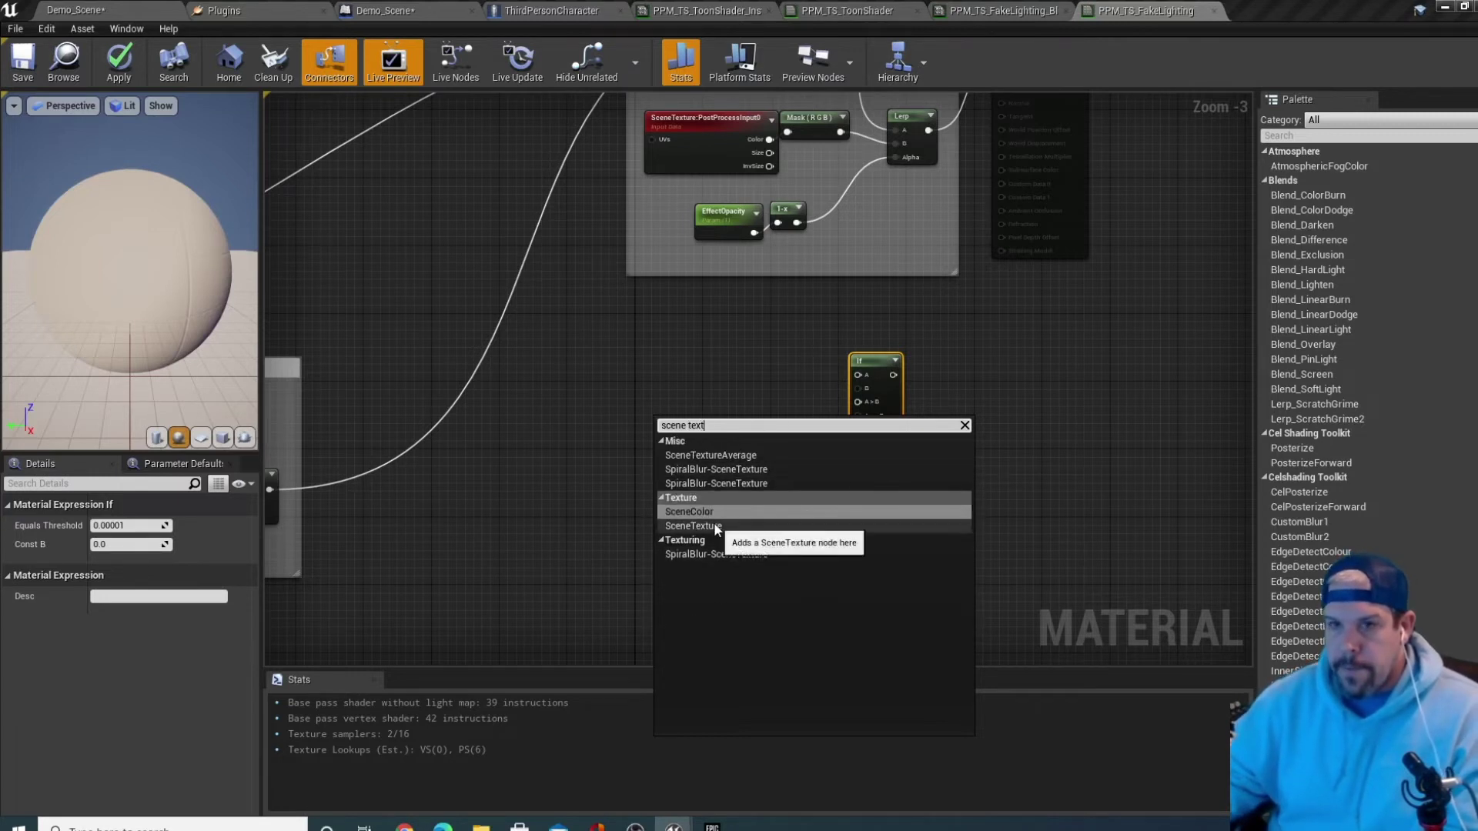
click(715, 526)
Route the SceneTexture colour through a ComponentMask limited to the R channel and into the If node's A input
drag(704, 435, 706, 383)
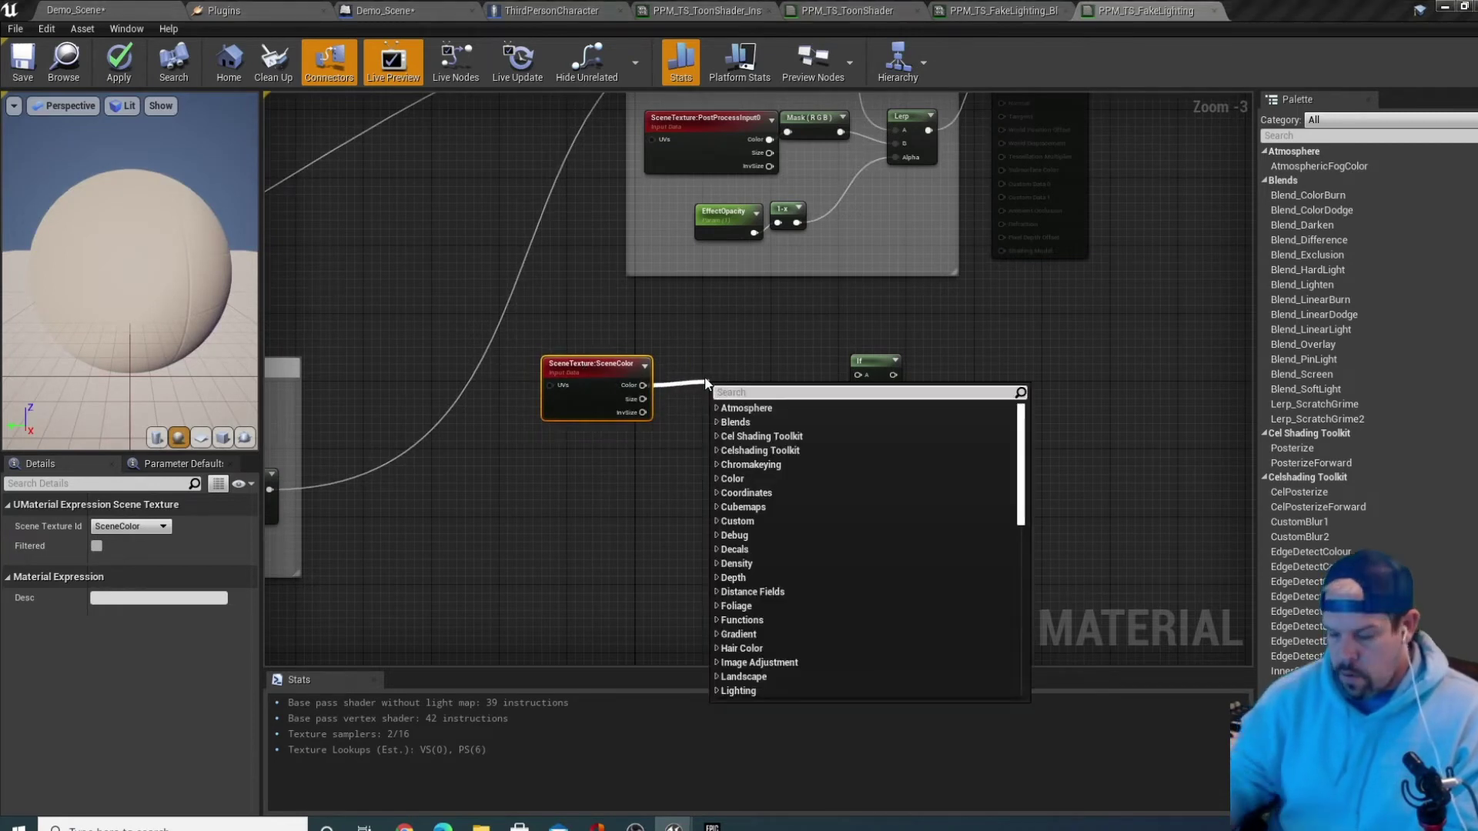
text(comp)
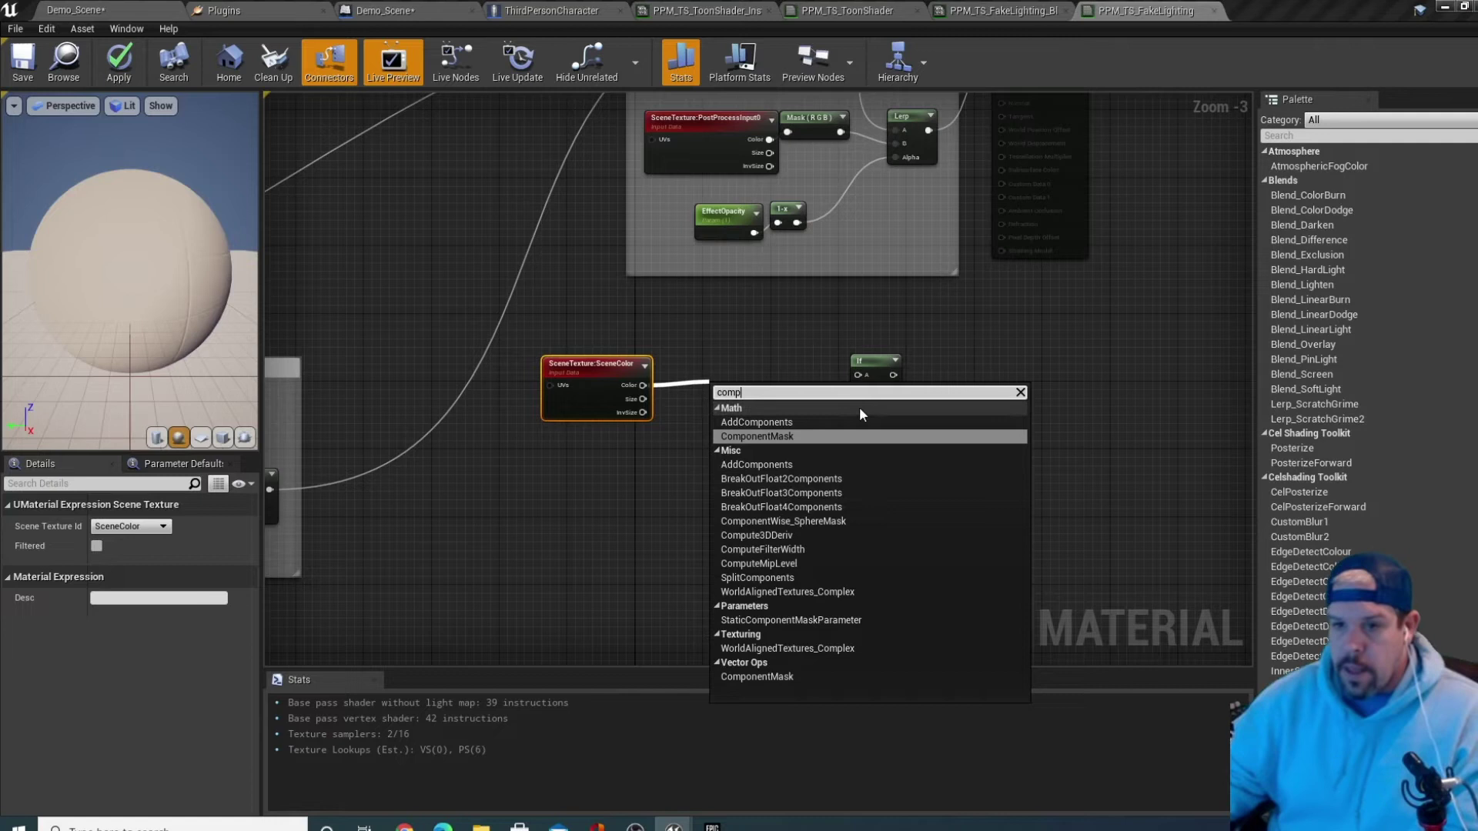
key(Return)
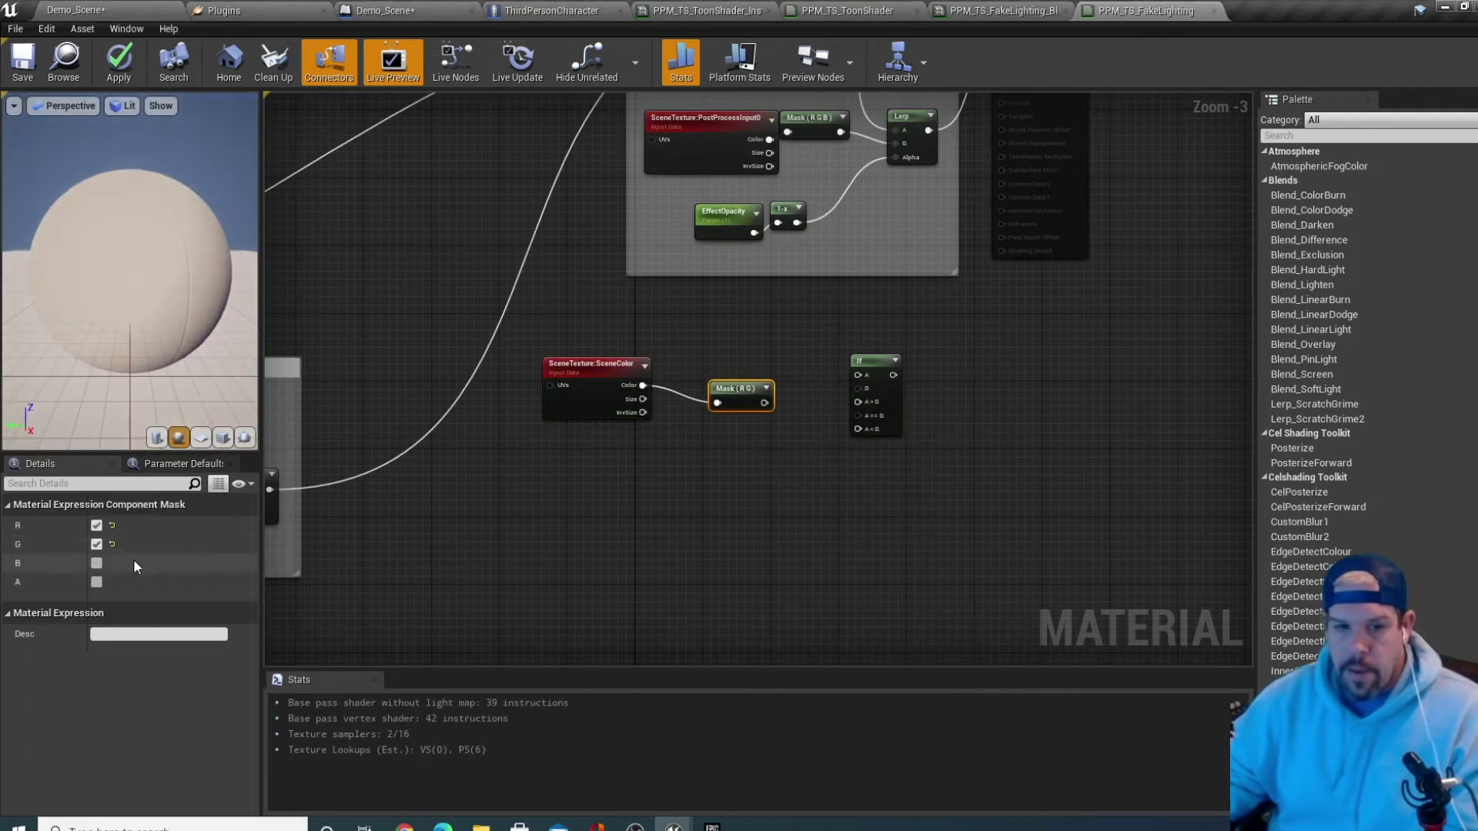
click(96, 545)
drag(737, 383, 858, 375)
Set the new SceneTexture node's Scene Texture Id to CustomStencil
click(604, 371)
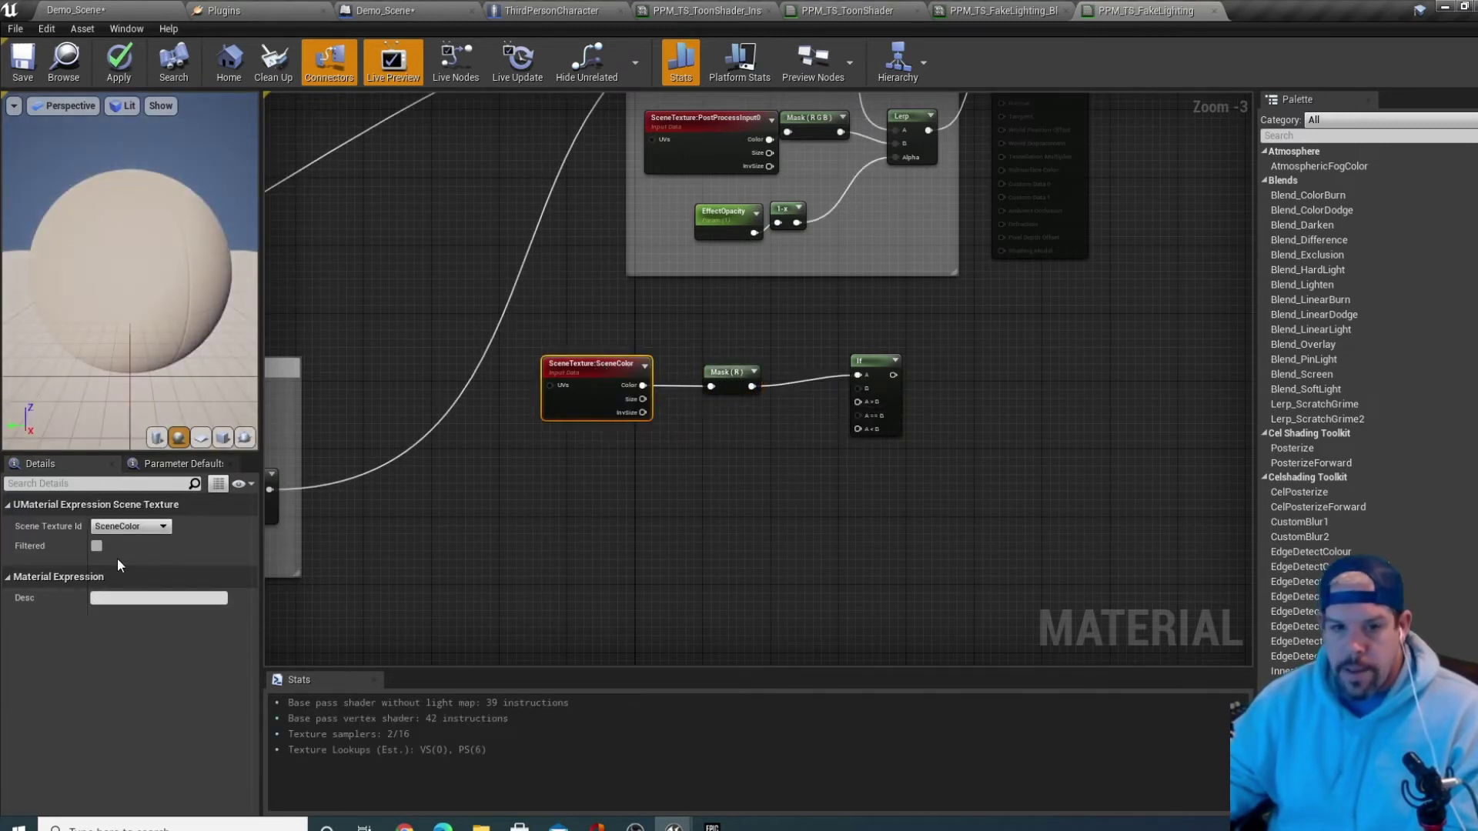
click(163, 527)
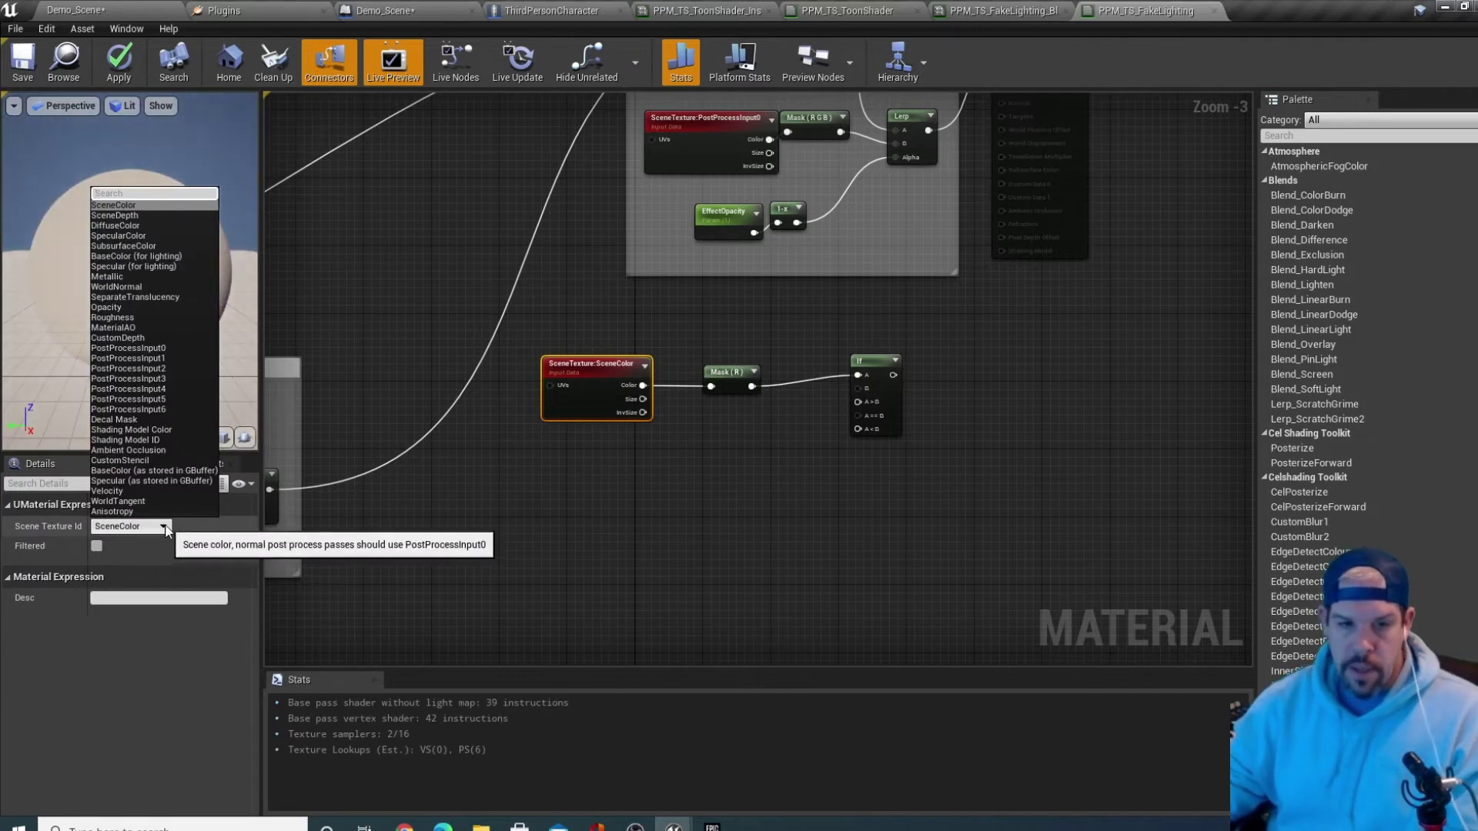
click(135, 460)
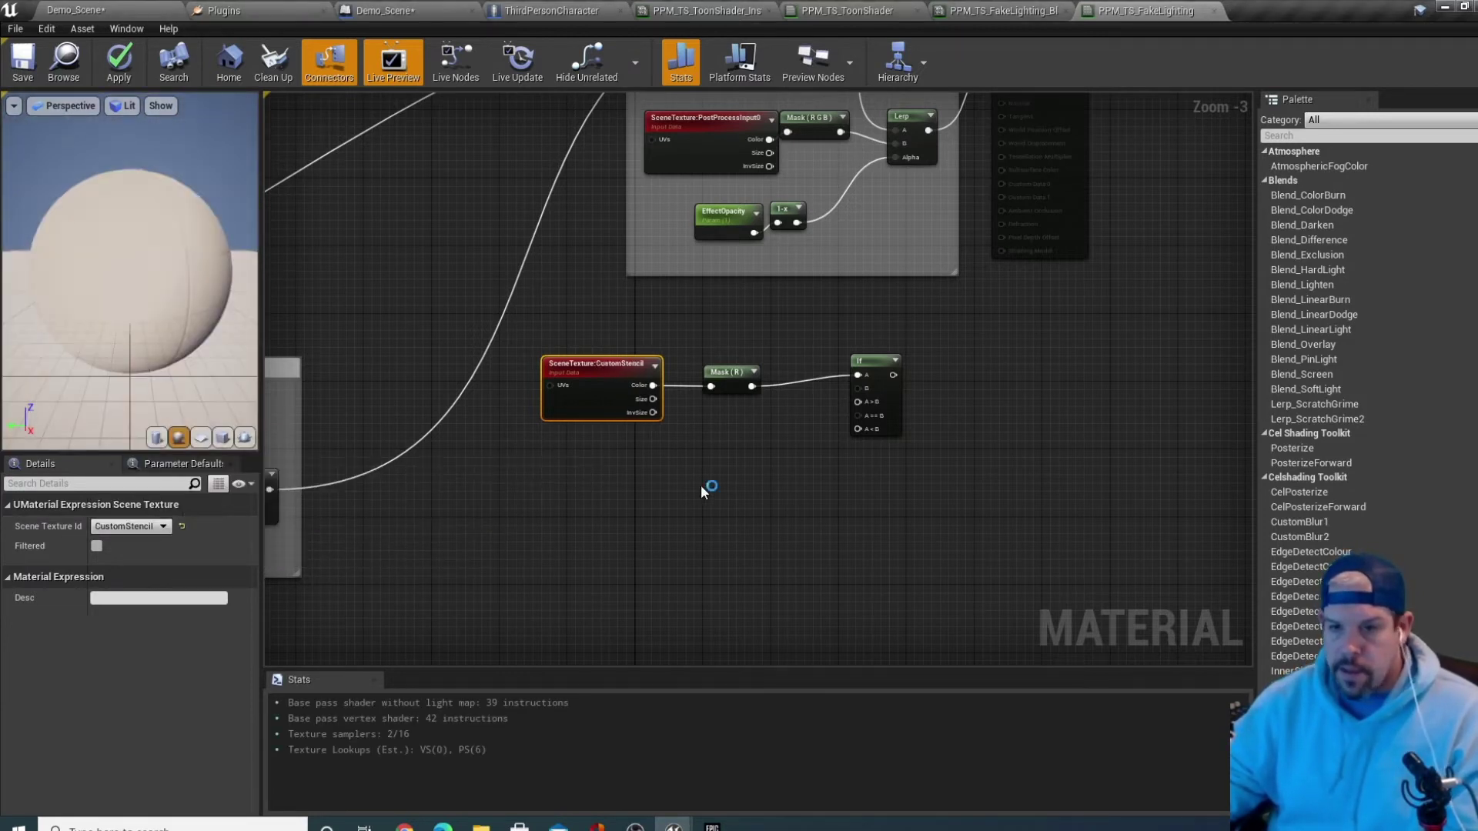
Line up the If node with the R mask so their connection runs straight
click(772, 528)
right_drag(772, 528, 742, 429)
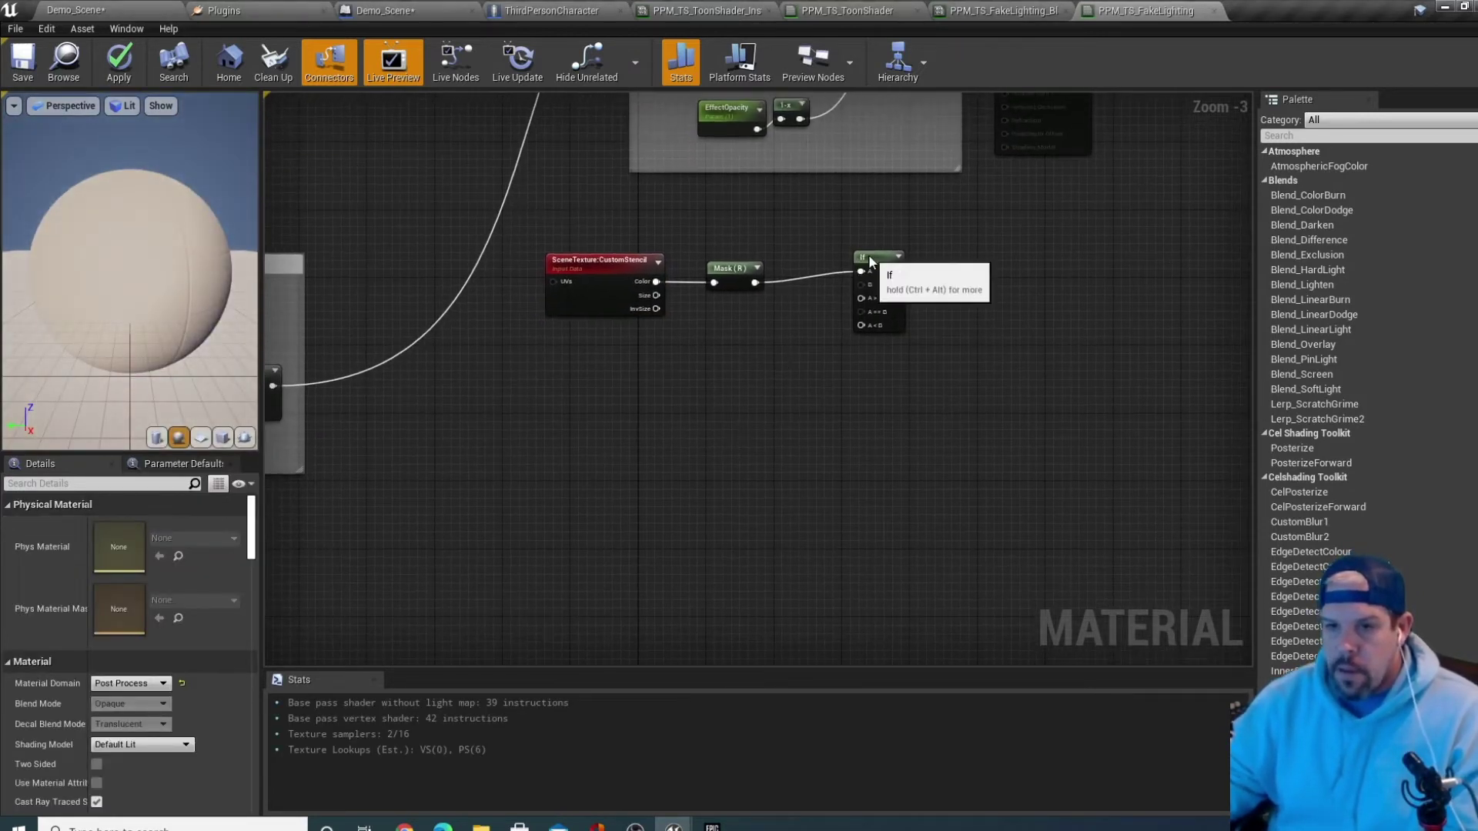
drag(871, 265, 868, 277)
click(608, 429)
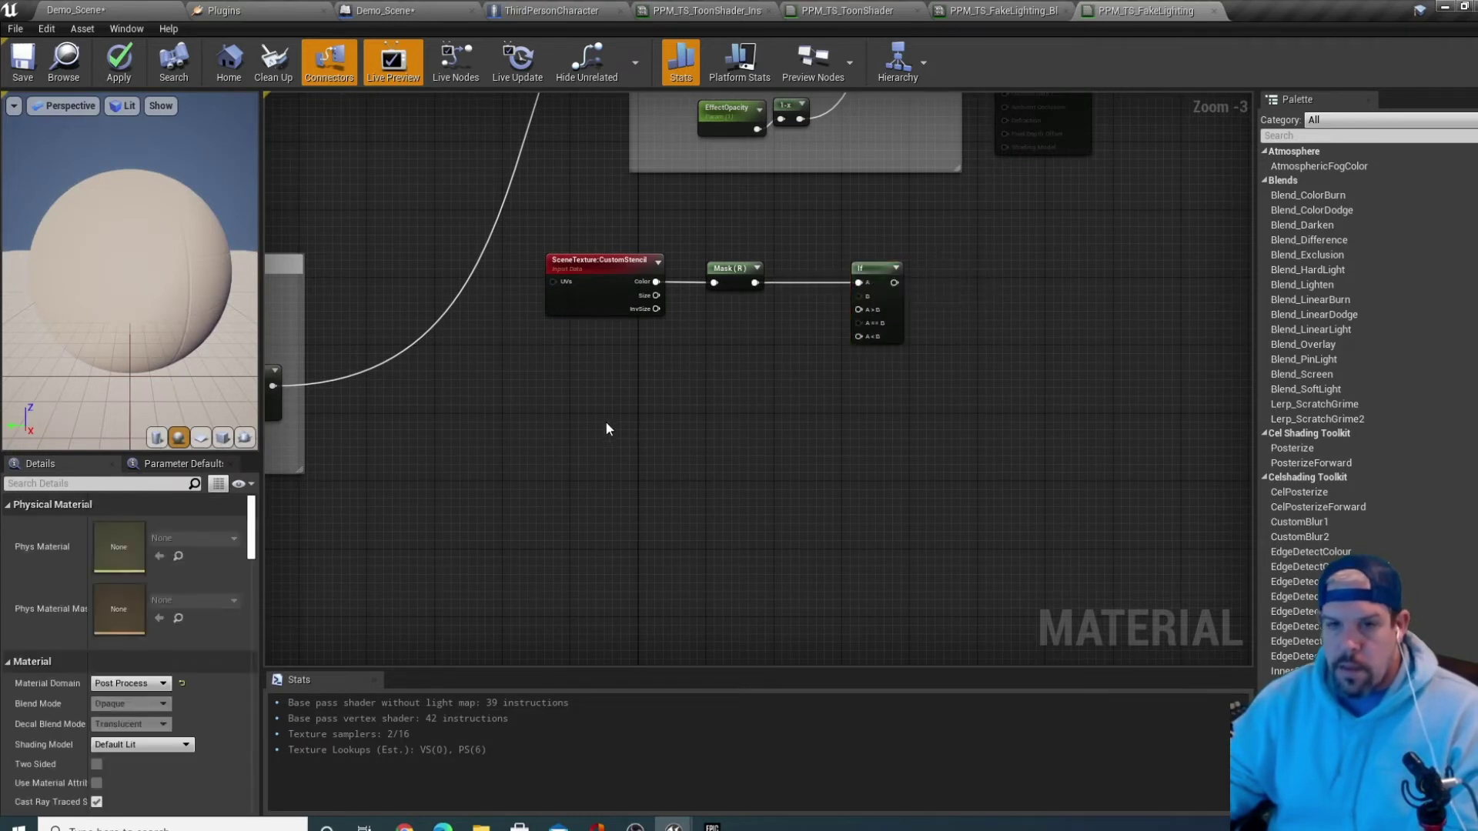
Add a second SceneTexture node and place it directly beneath the CustomStencil node
right_click(571, 379)
text(scen)
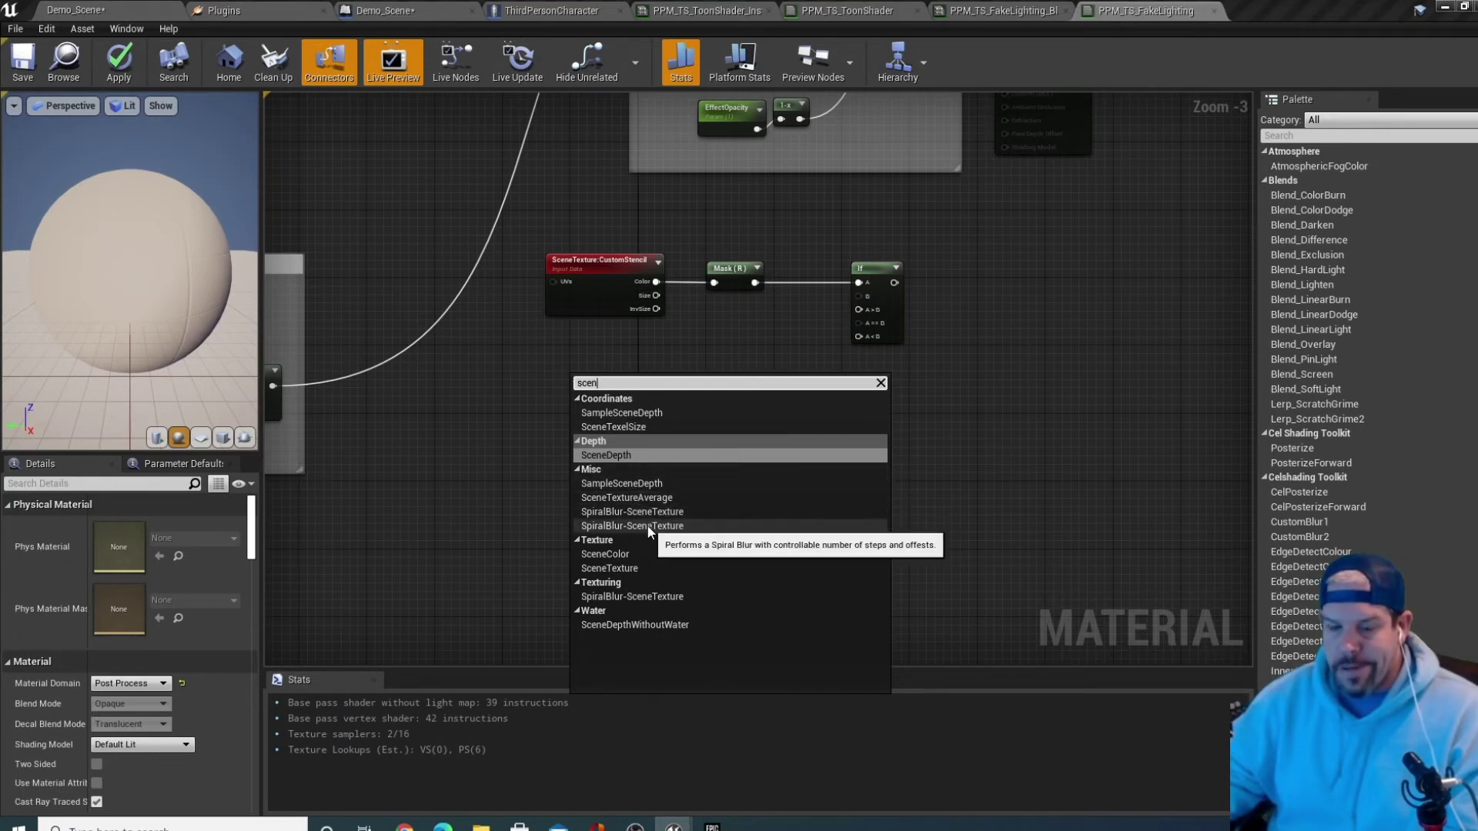
click(651, 568)
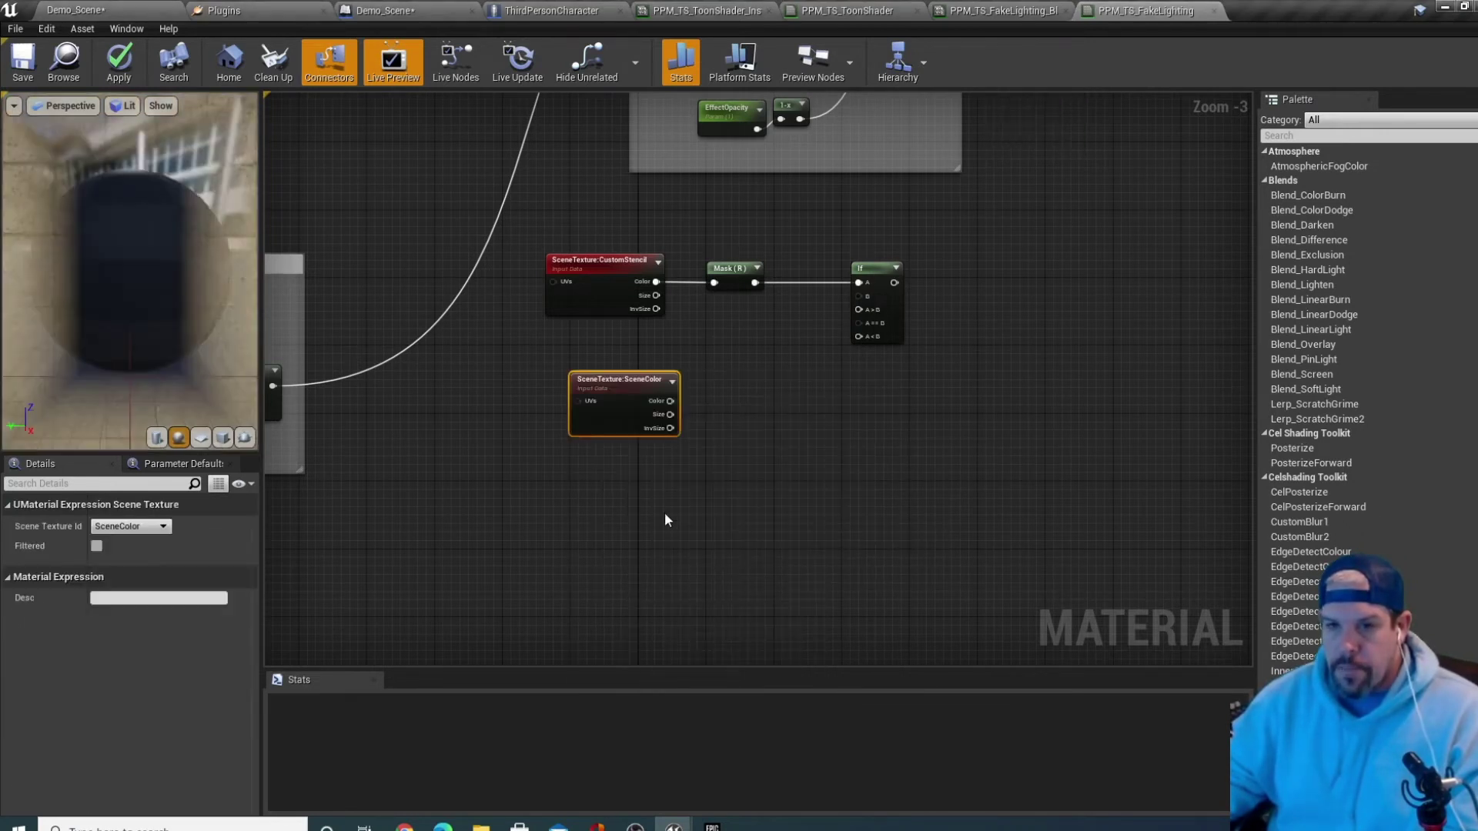
drag(645, 388, 625, 379)
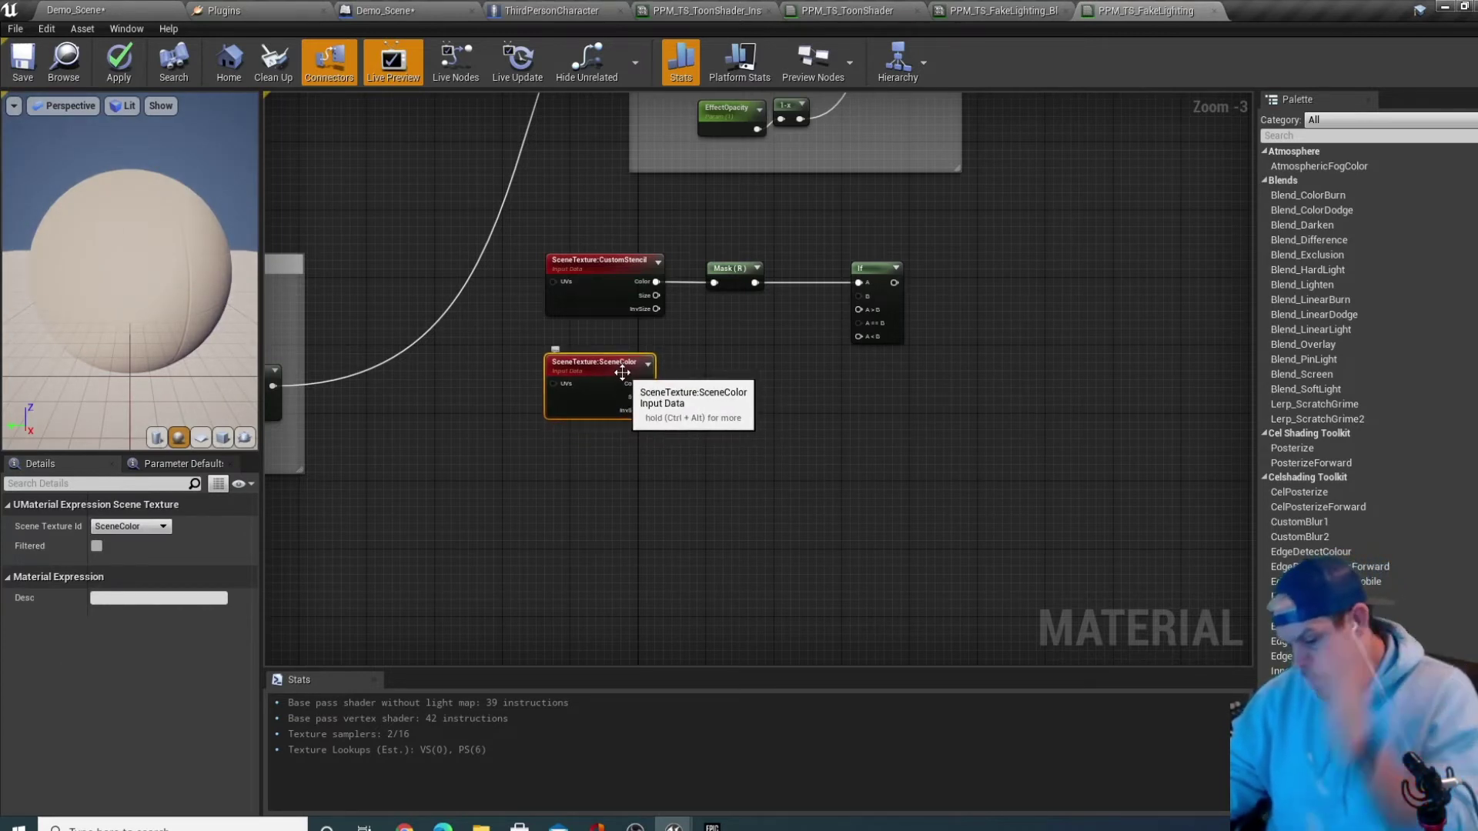
Feed a Constant node with value 0 into the If node's B input and place it directly beneath the R mask
key(ctrl+z)
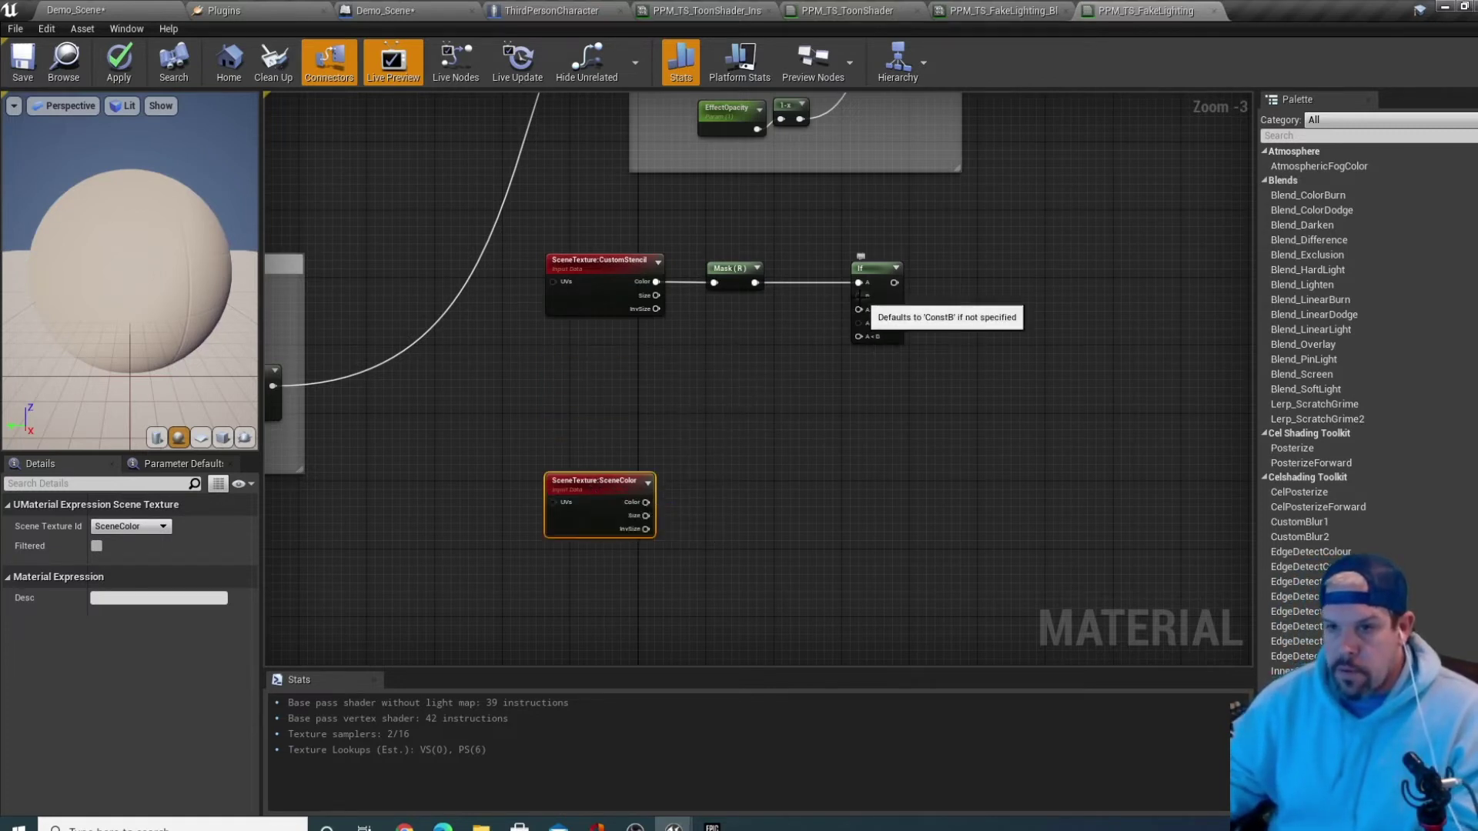
drag(791, 330, 793, 331)
text(const)
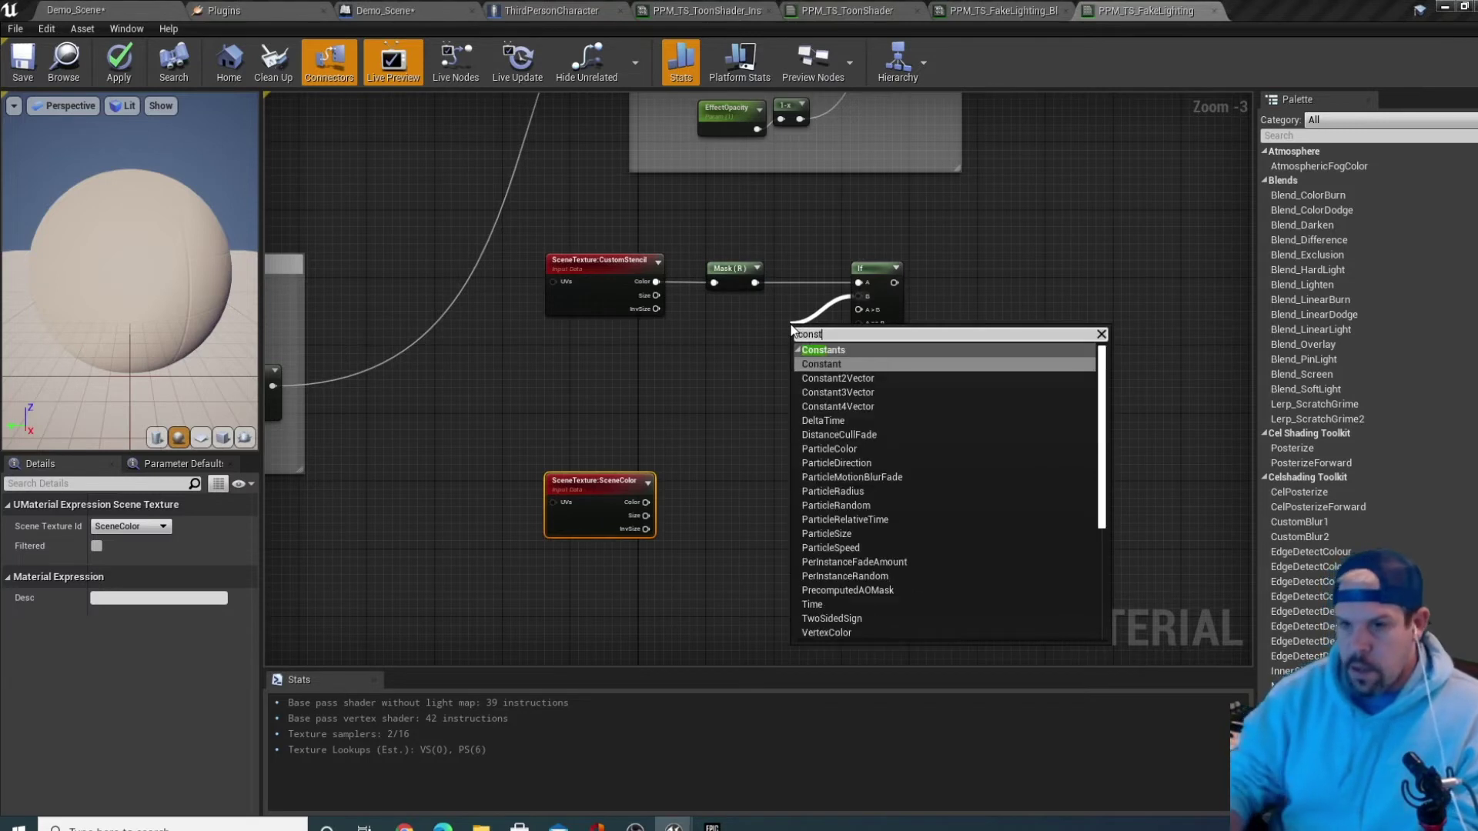
click(804, 367)
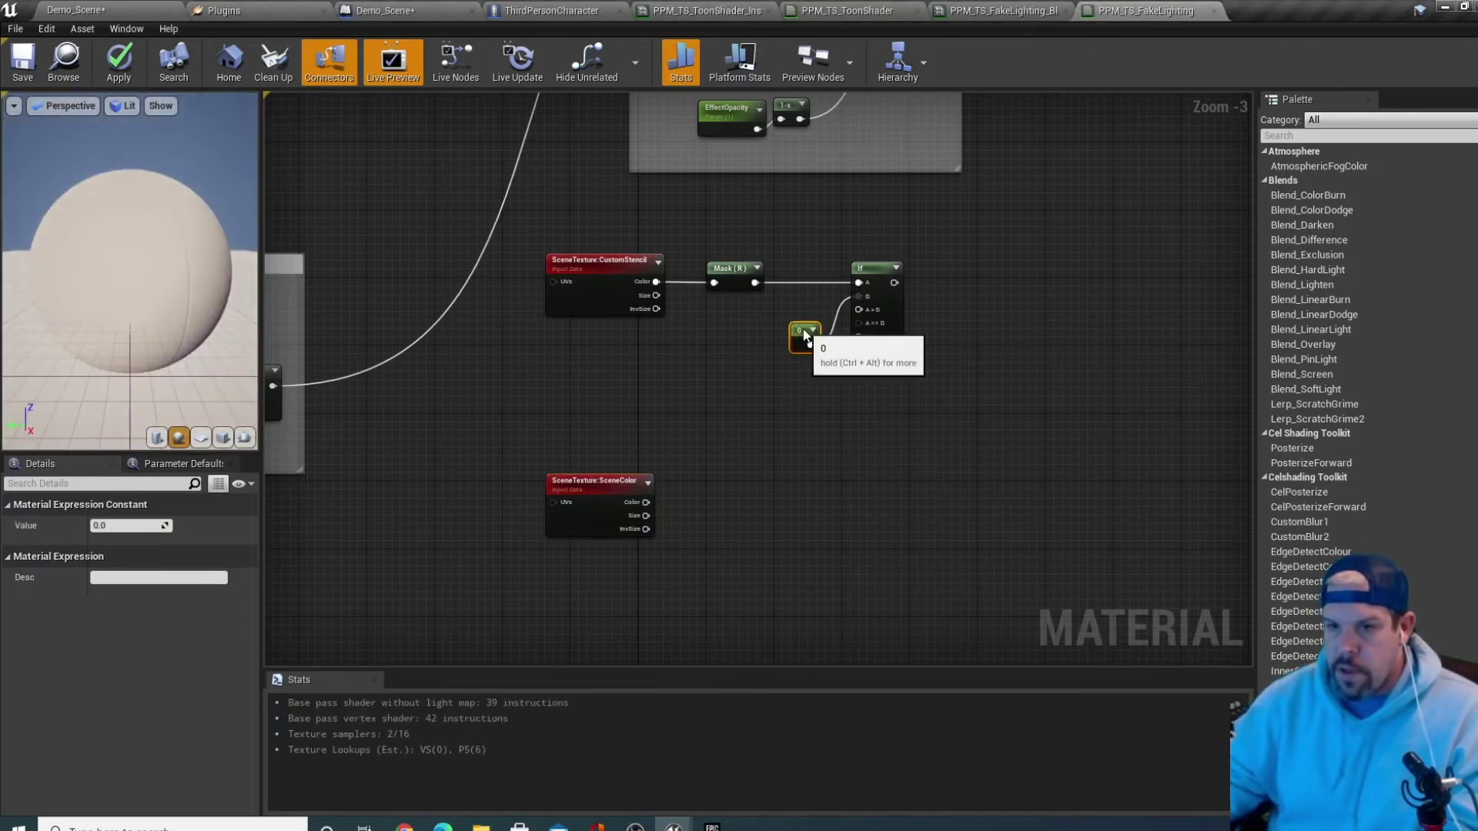
drag(805, 331, 709, 323)
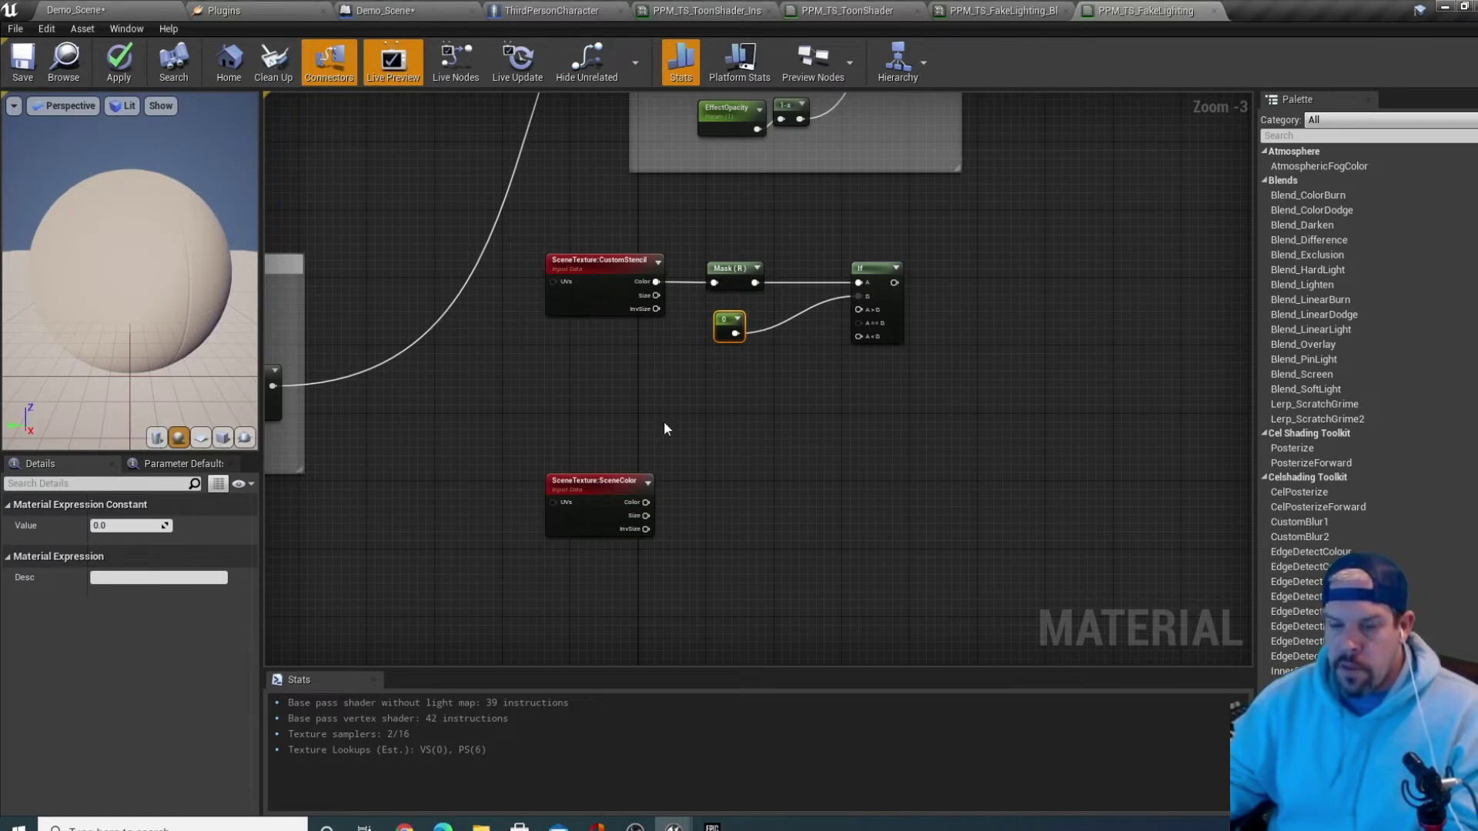
Move the SceneColor SceneTexture node up closer to the stencil nodes and set its Scene Texture Id to PostProcessInput0
drag(592, 488, 591, 431)
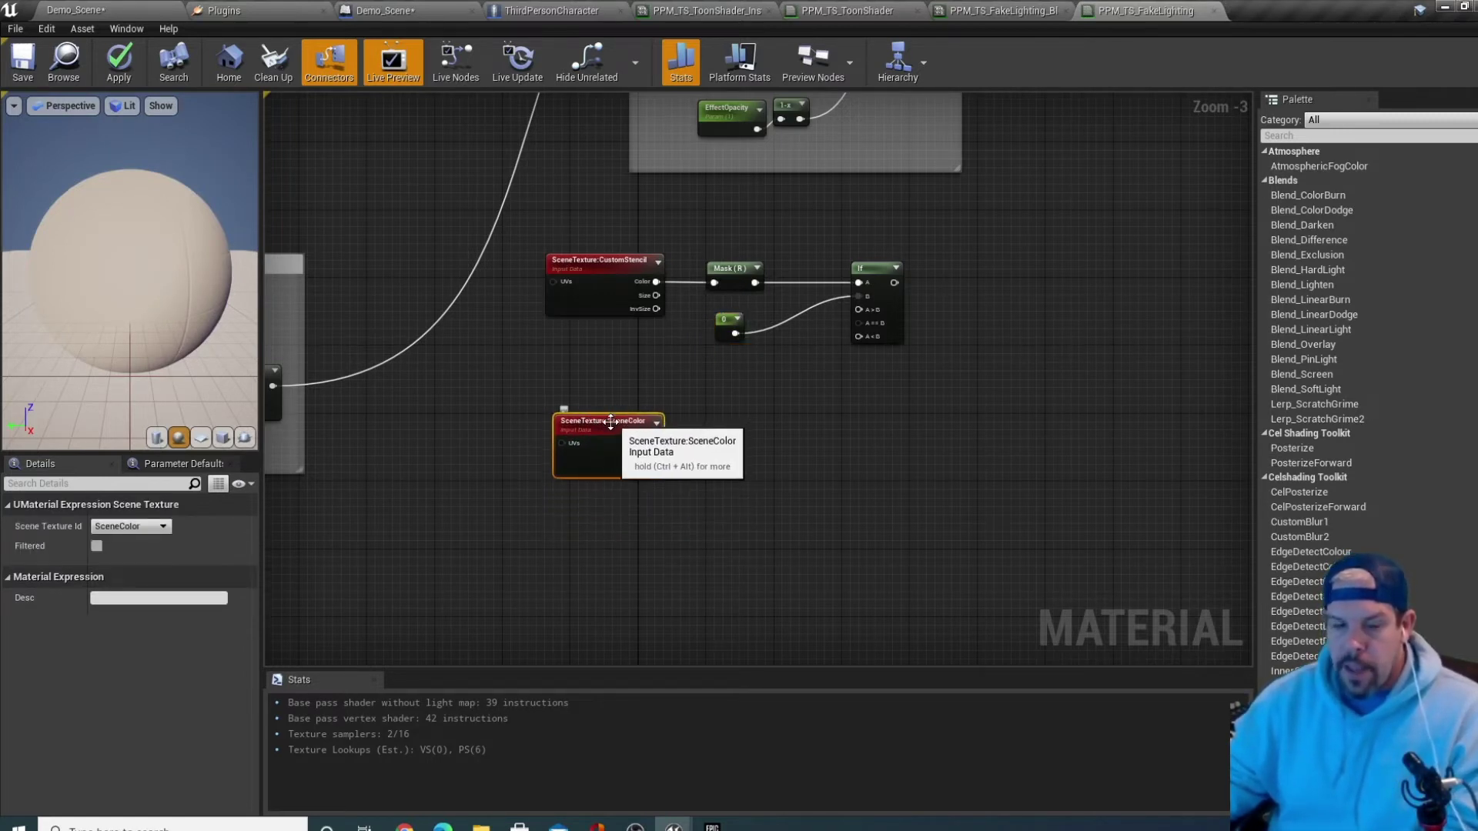
click(139, 526)
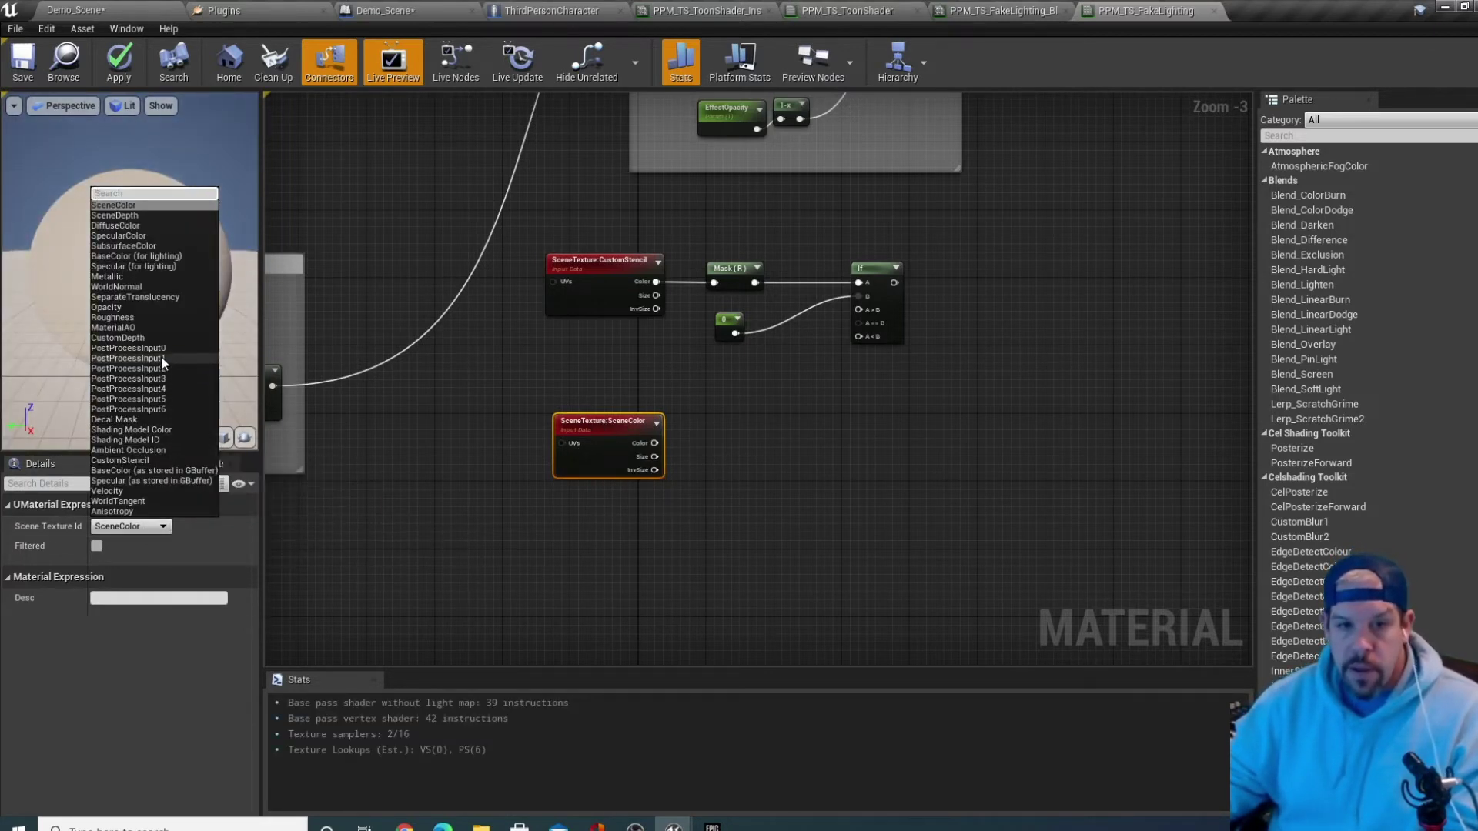
click(134, 348)
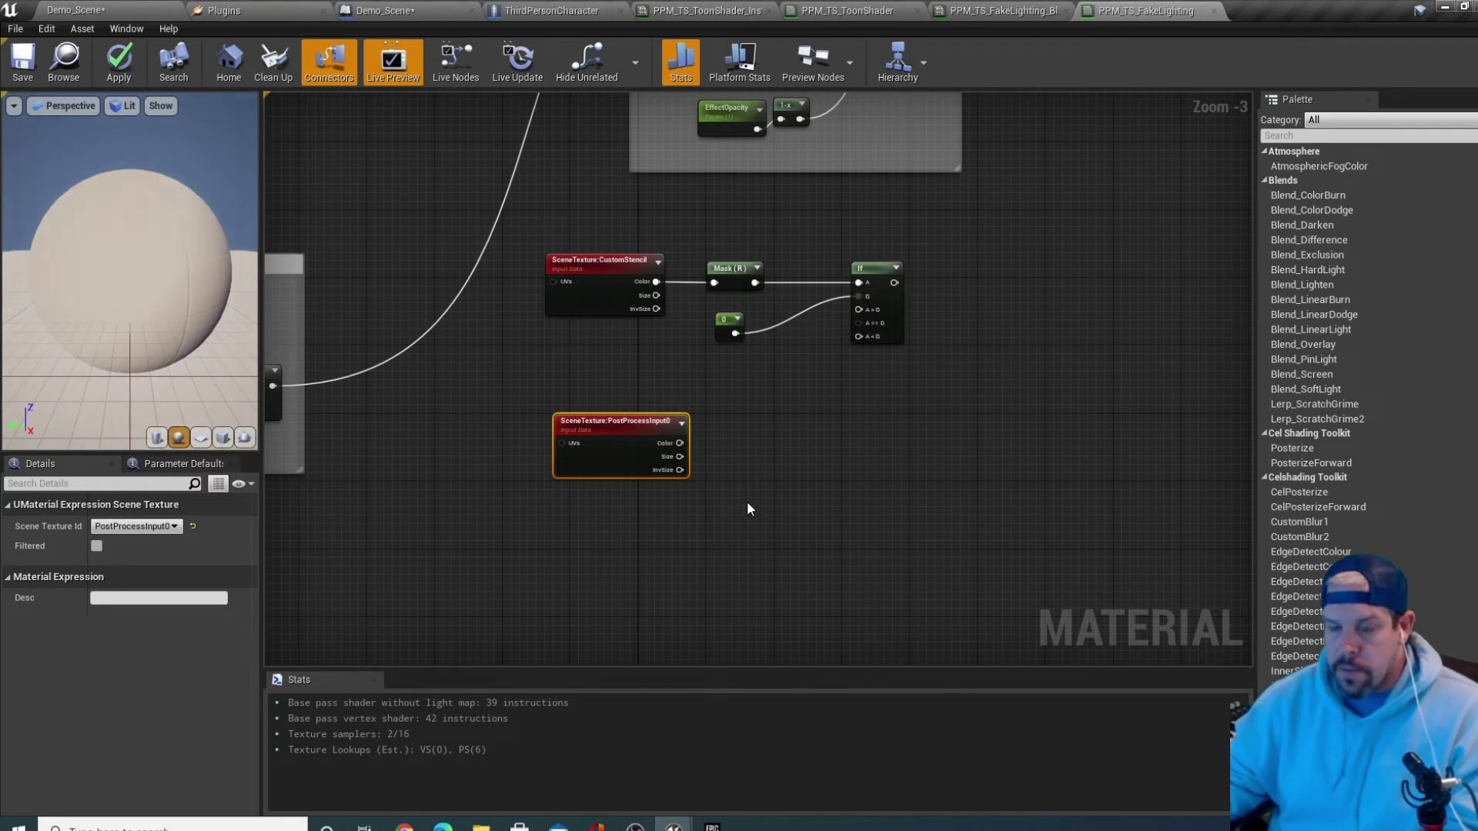
Route the PostProcessInput0 colour into a new ComponentMask with R, G and B enabled, and align the mask beside its source node
drag(679, 443, 766, 436)
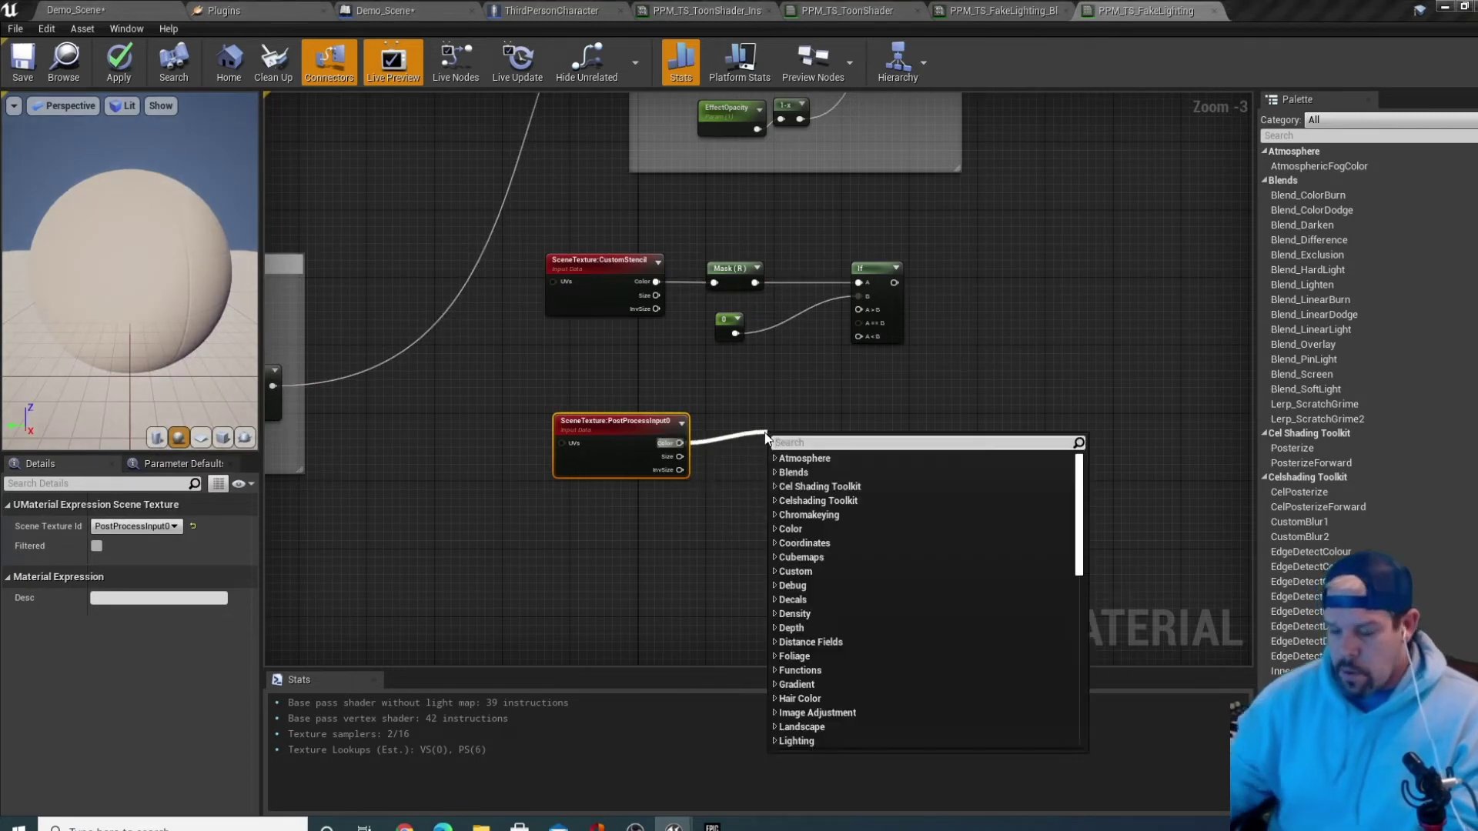
text(mask)
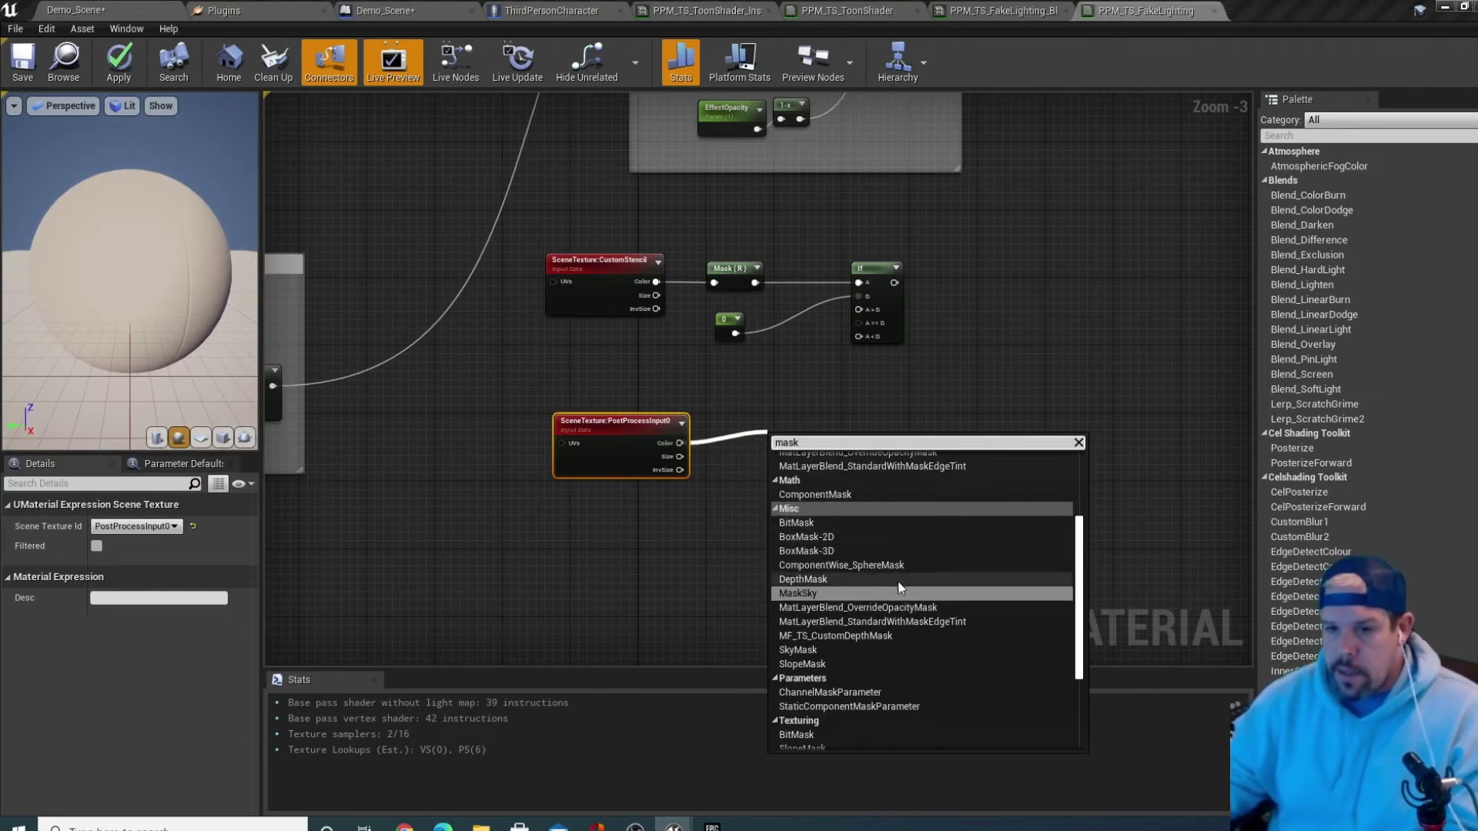
text(comp)
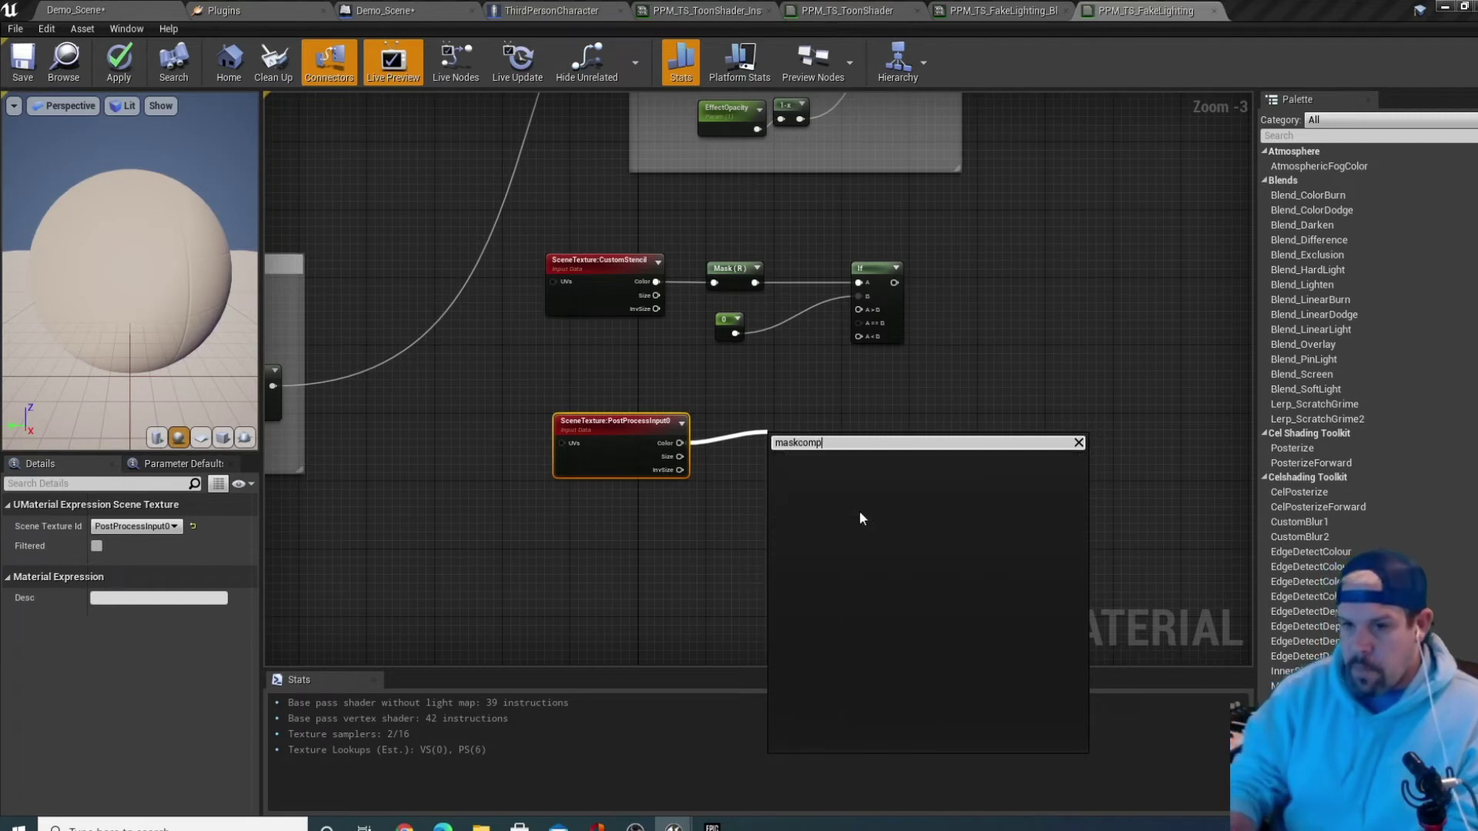
key(BackSpace)
text(comp)
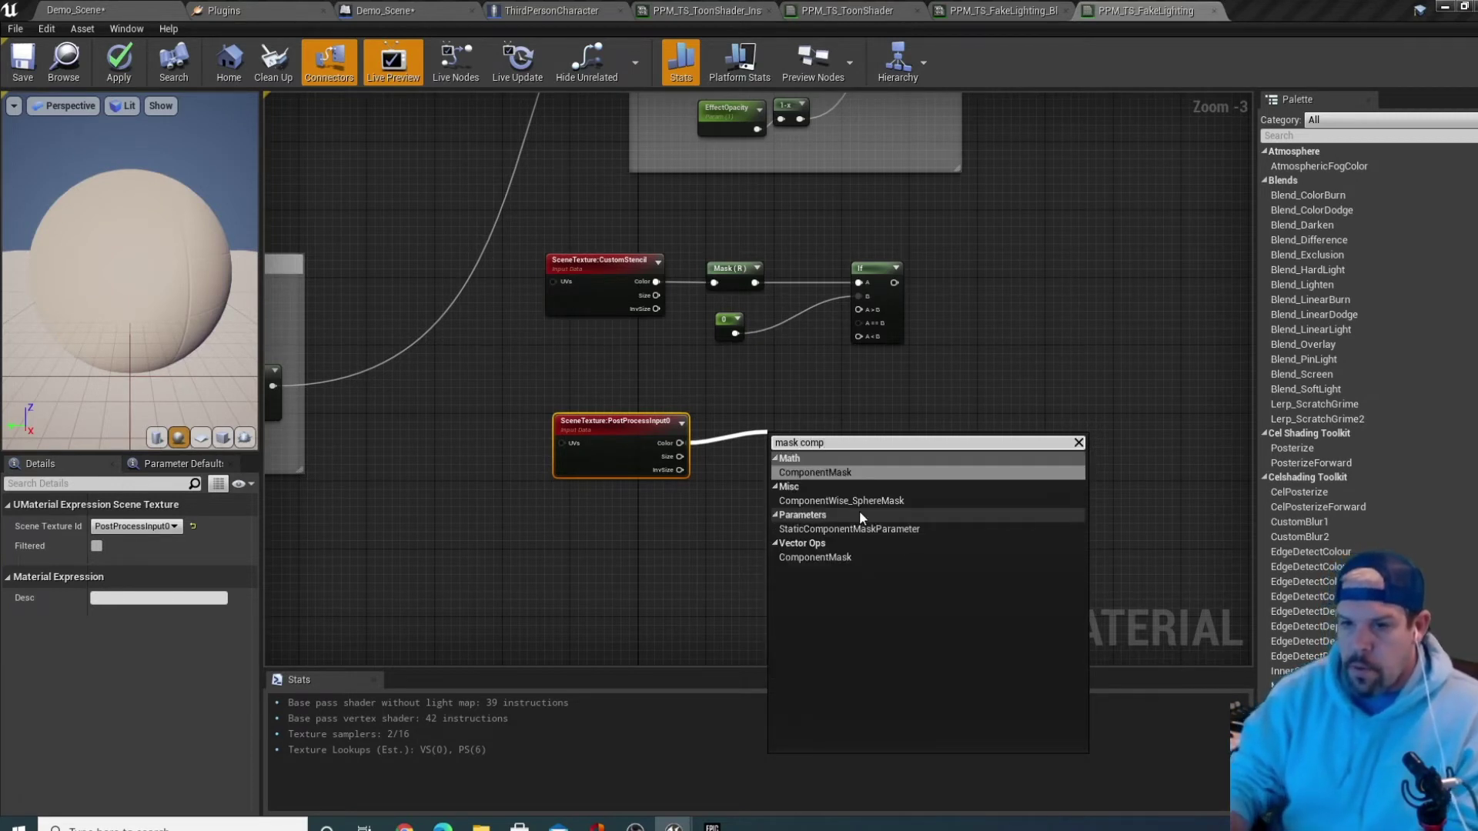
click(815, 472)
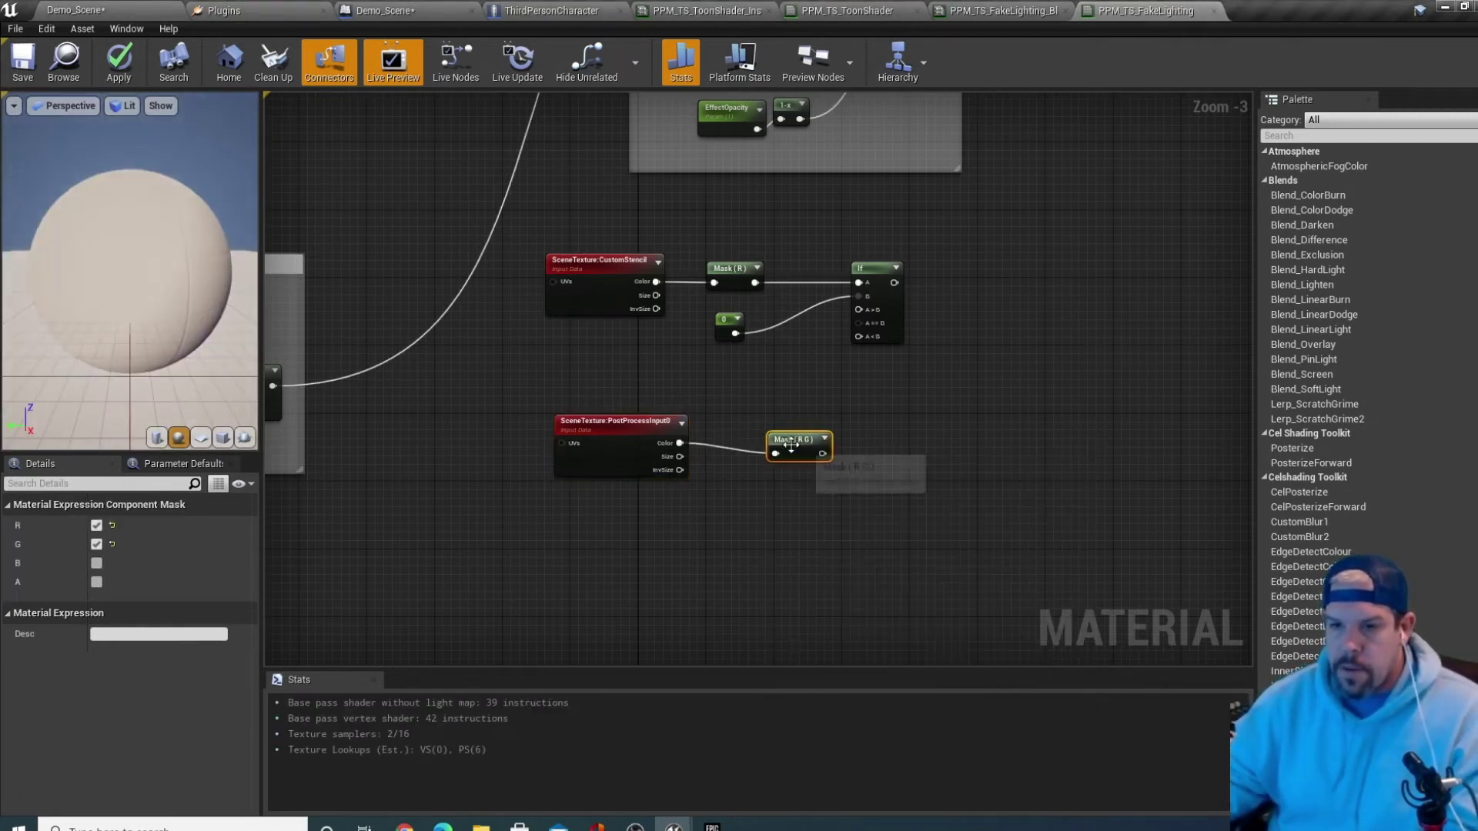
click(96, 565)
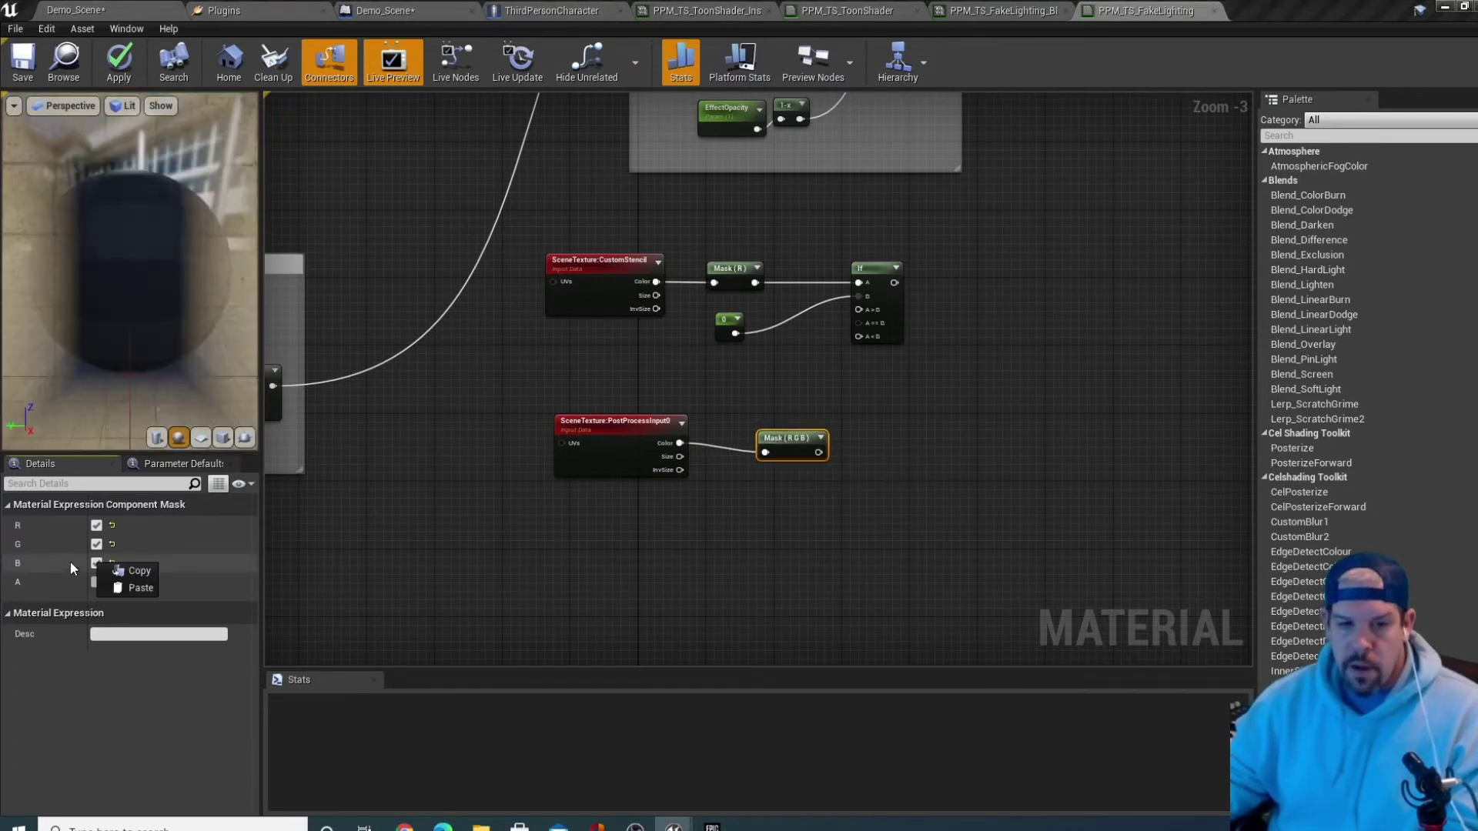
click(851, 462)
click(783, 431)
drag(782, 431, 749, 423)
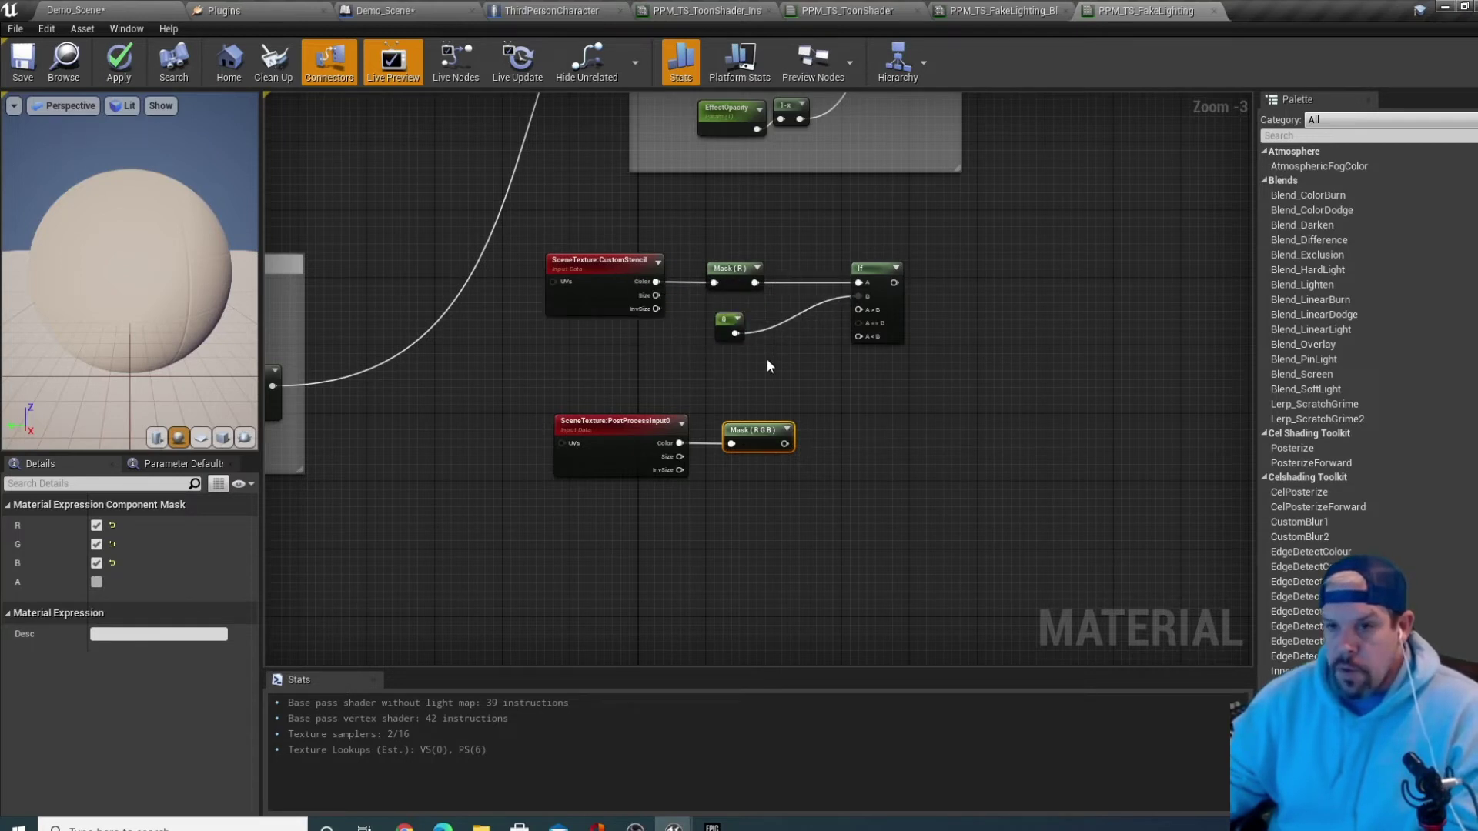
Break the material result's Emissive Color link and connect the new RGB mask to the If node's A > B and A < B inputs
scroll(1091, 233, down, 2)
right_drag(1092, 233, 914, 296)
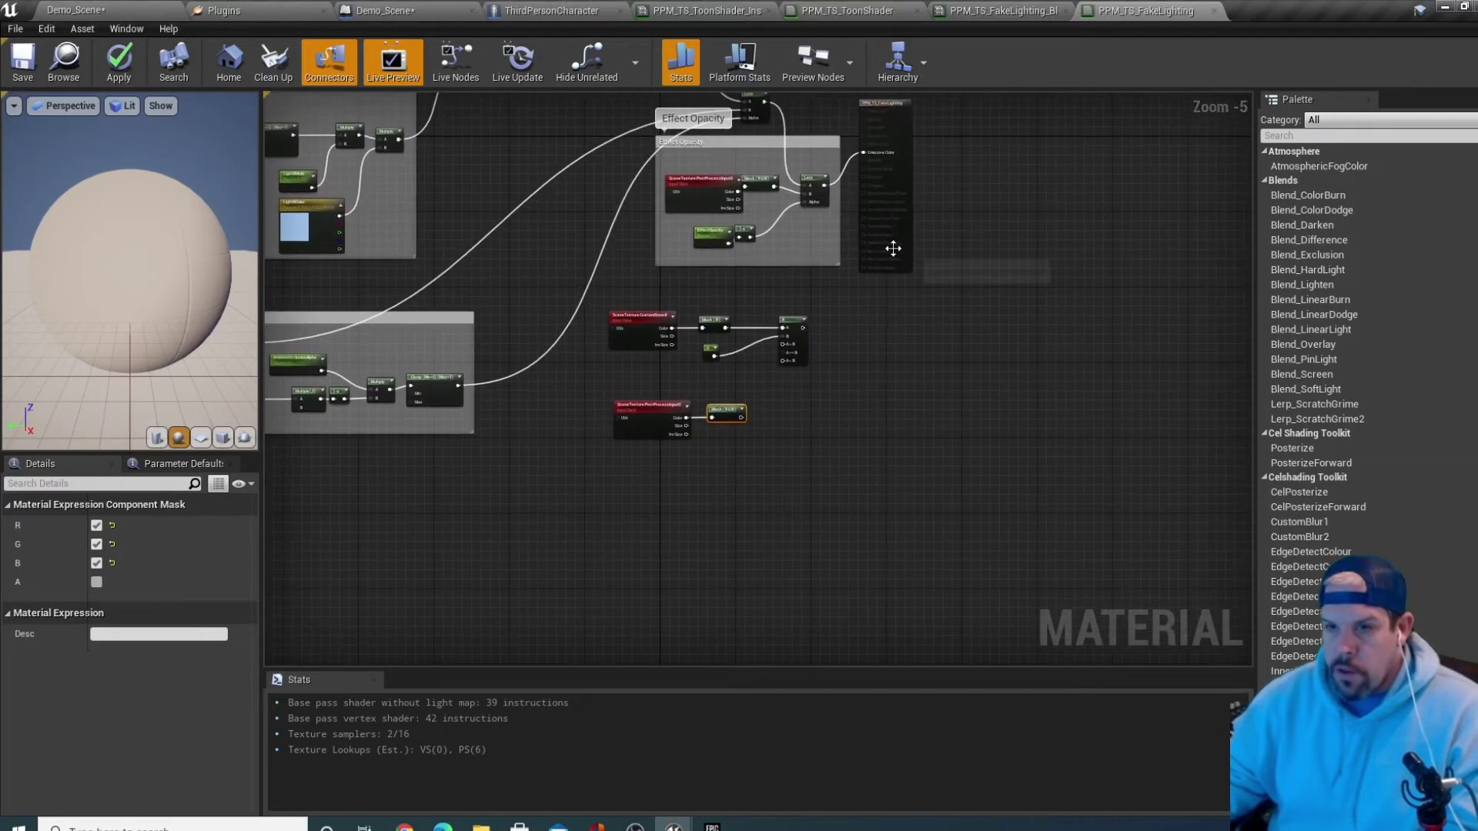
alt+click(863, 154)
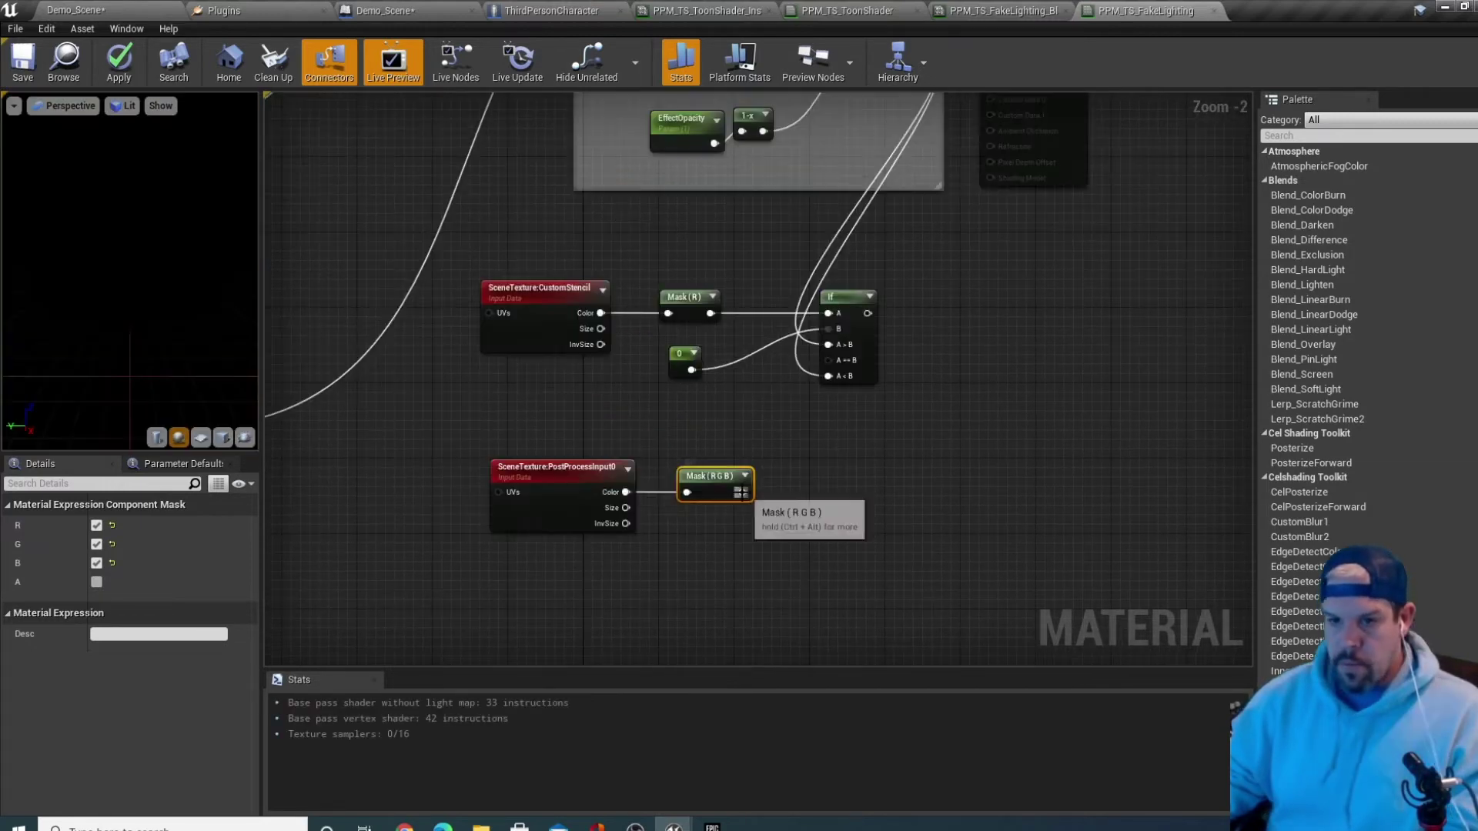
drag(801, 470, 828, 376)
drag(742, 492, 829, 344)
Connect the output of the Effect Opacity group's Lerp to the If node's A == B input
scroll(1045, 204, down, 2)
scroll(1045, 204, down, 2)
right_drag(1046, 219, 997, 284)
scroll(998, 283, up, 3)
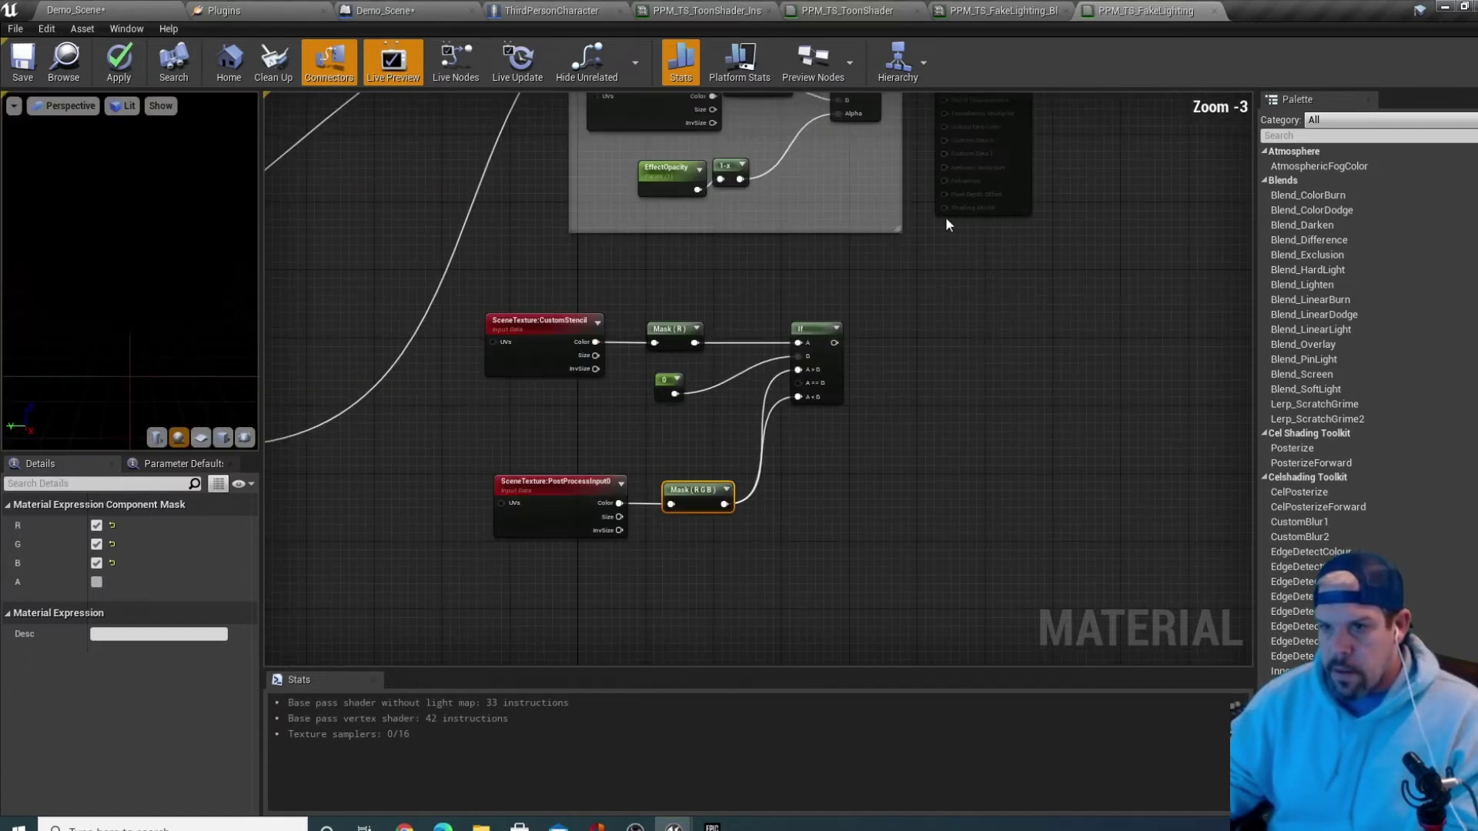
scroll(947, 223, down, 1)
drag(890, 122, 839, 344)
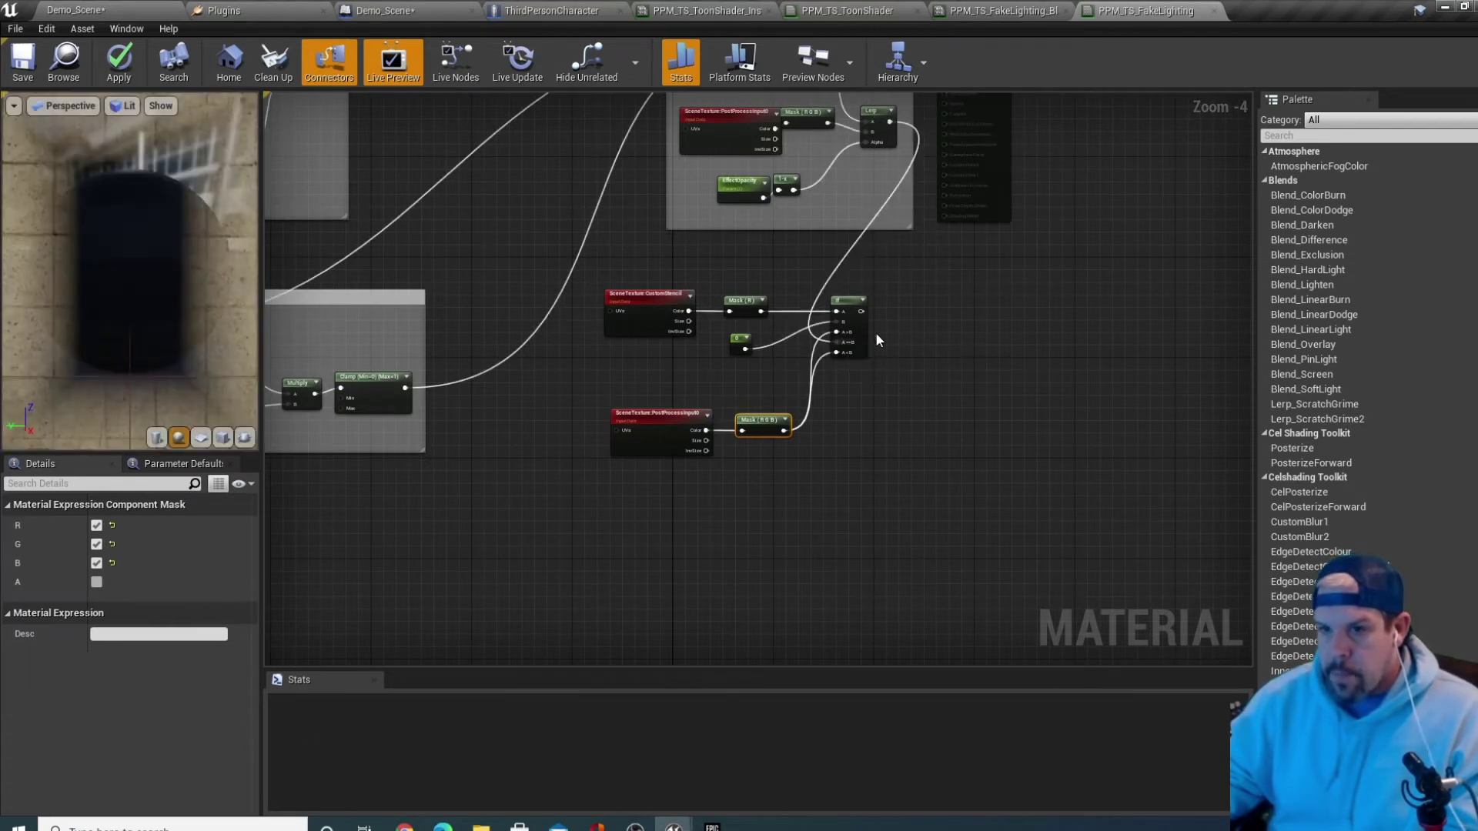
Connect the If node's output to the material's Emissive Color and move the result node away from the Effect Opacity group
right_drag(1080, 279, 995, 393)
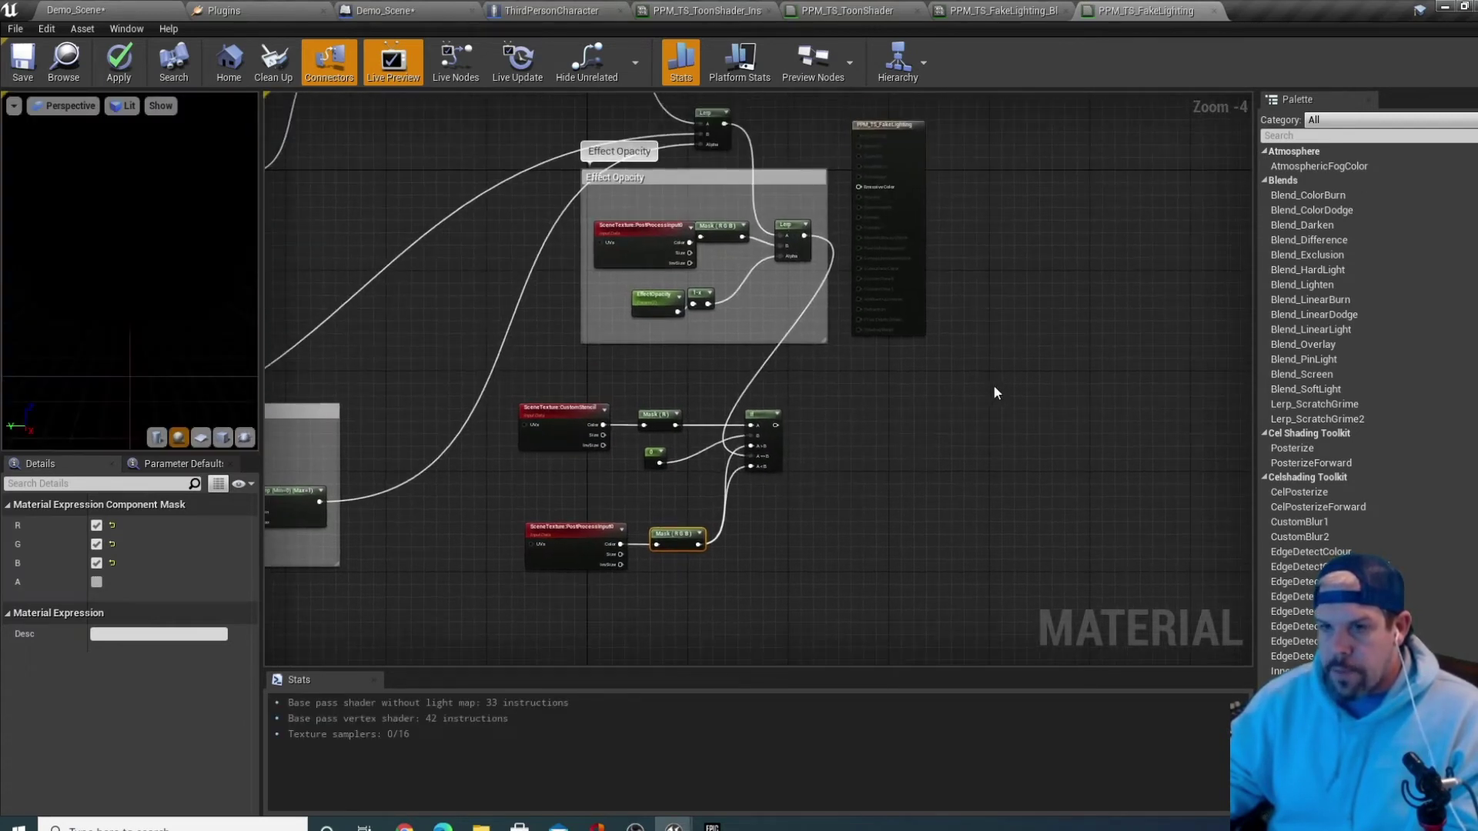
drag(776, 425, 863, 189)
click(892, 131)
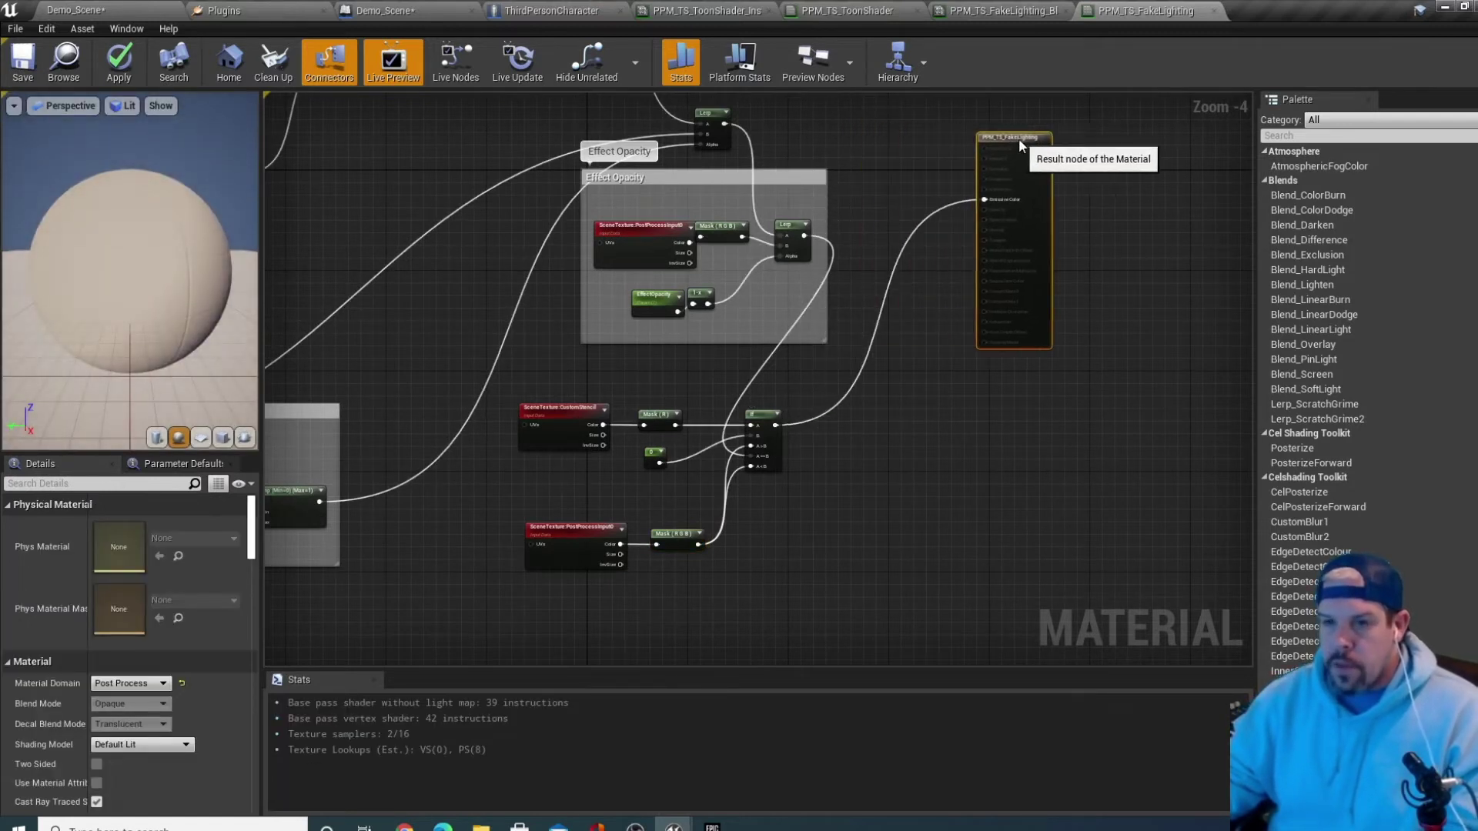
Apply and save the stencil changes in the fake lighting material
scroll(768, 489, up, 3)
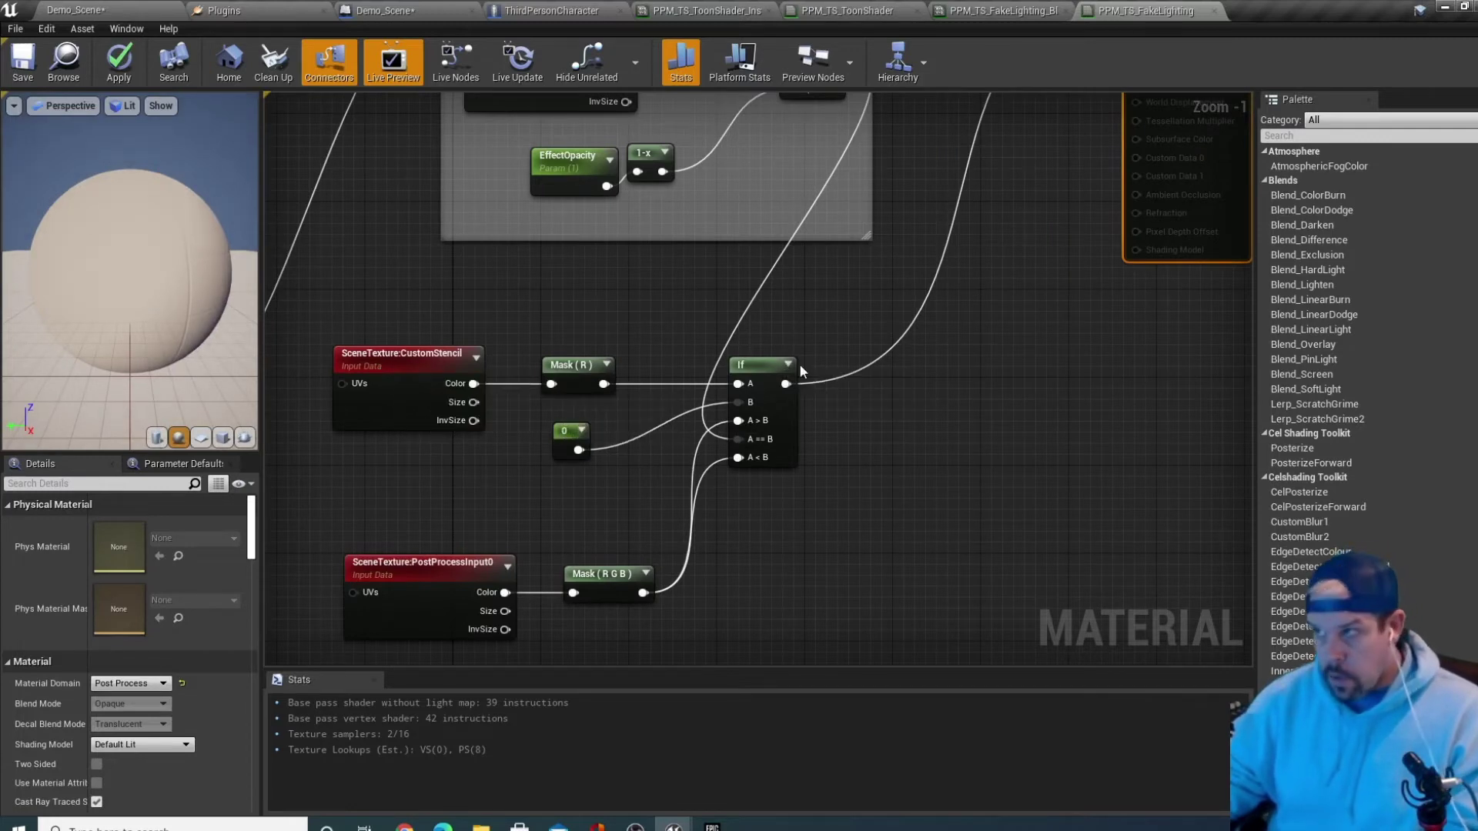
scroll(829, 362, down, 2)
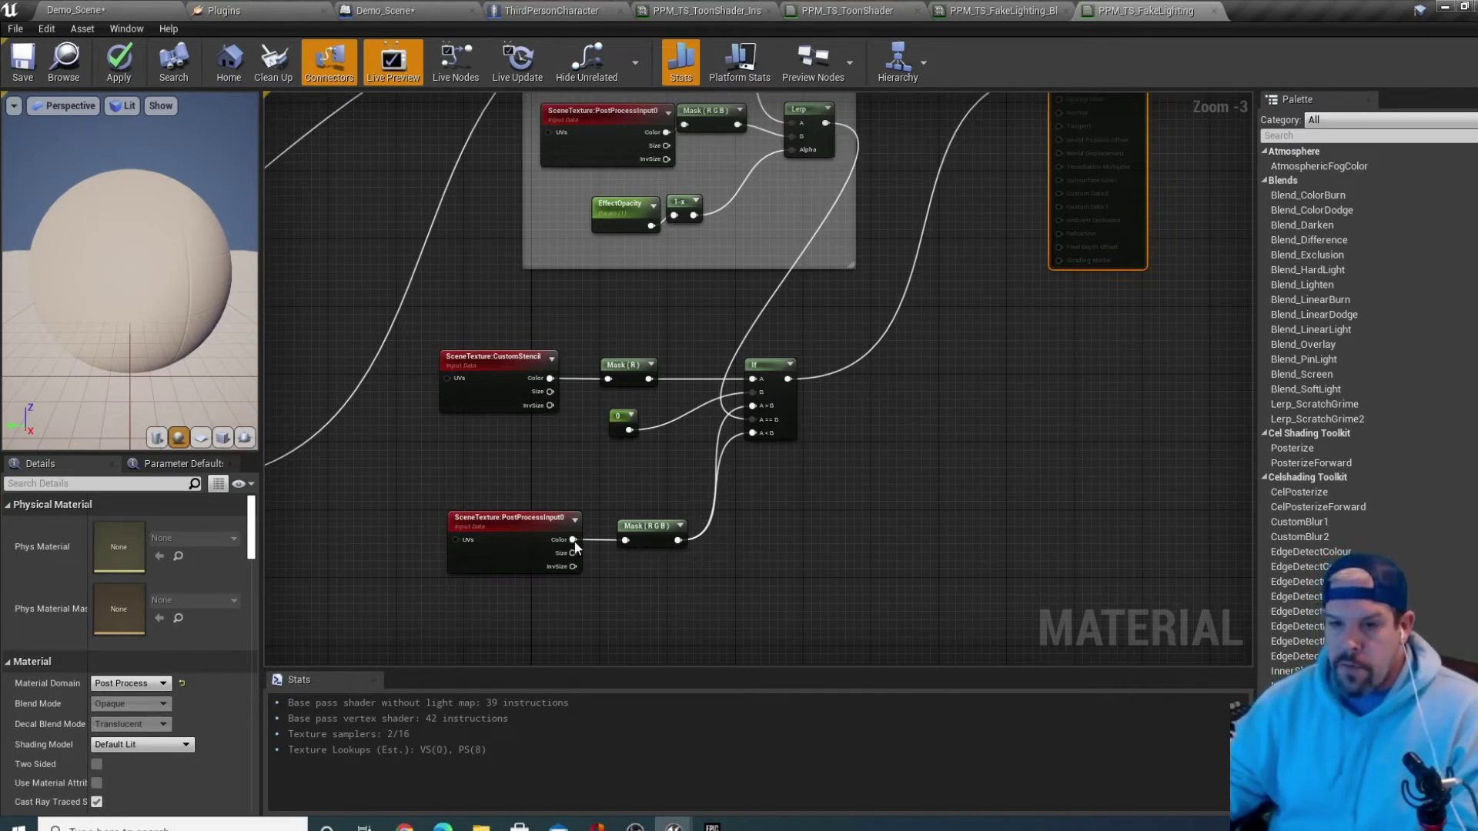
click(138, 79)
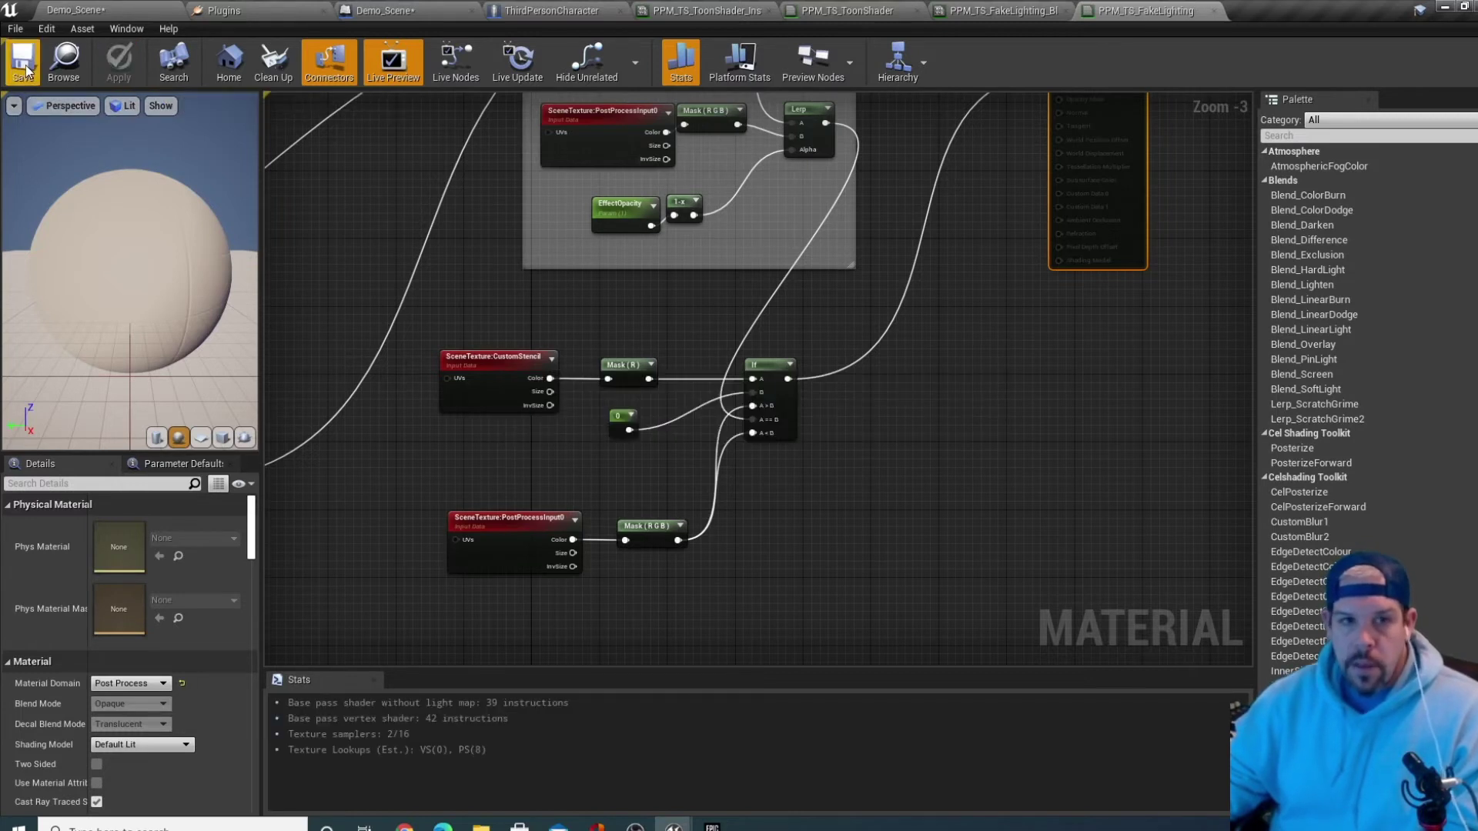
Play the Demo_Scene level and run the character down the street to check the stencil-masked fake lighting
click(94, 7)
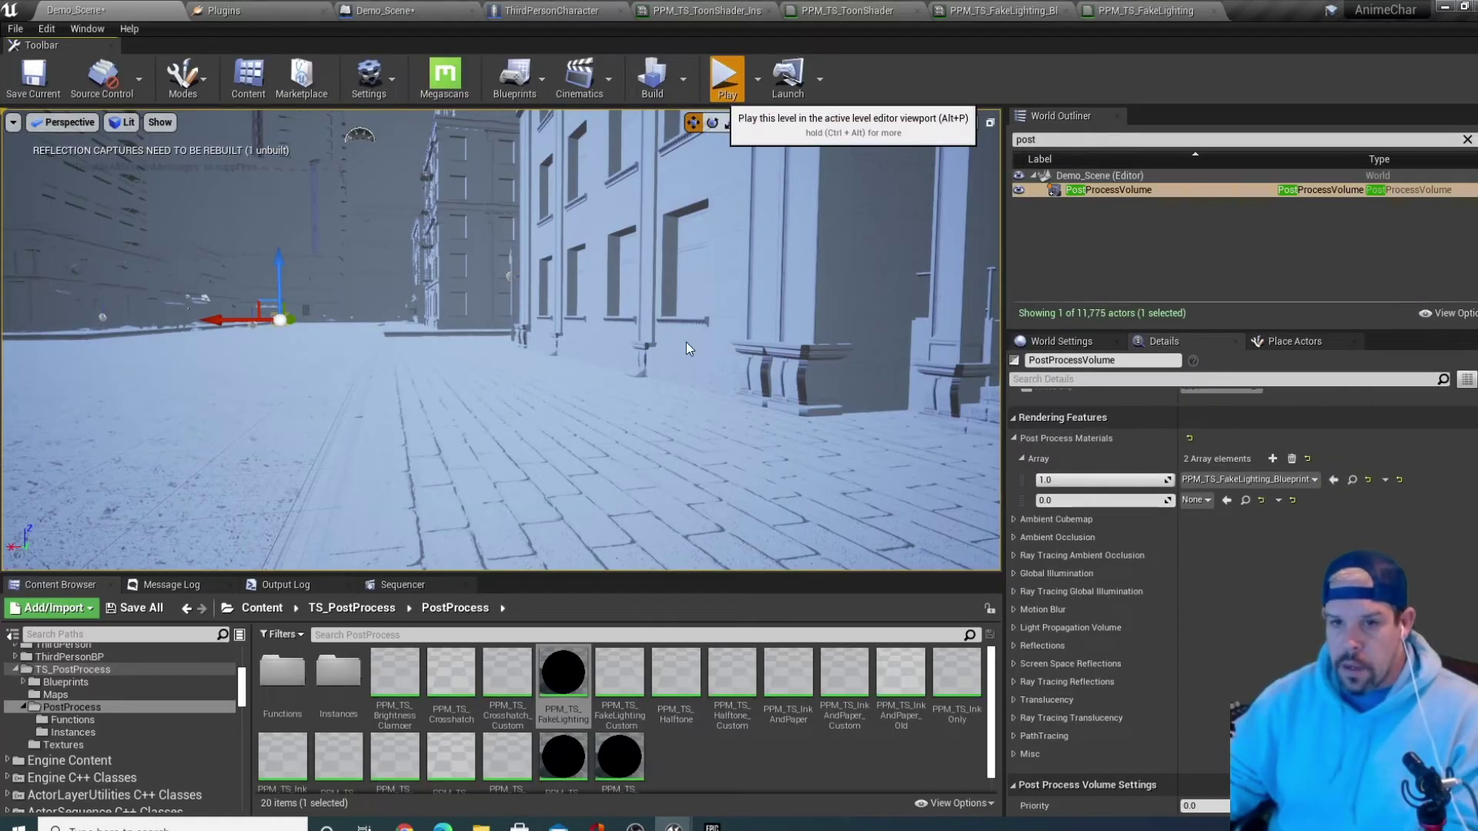
key(alt+p)
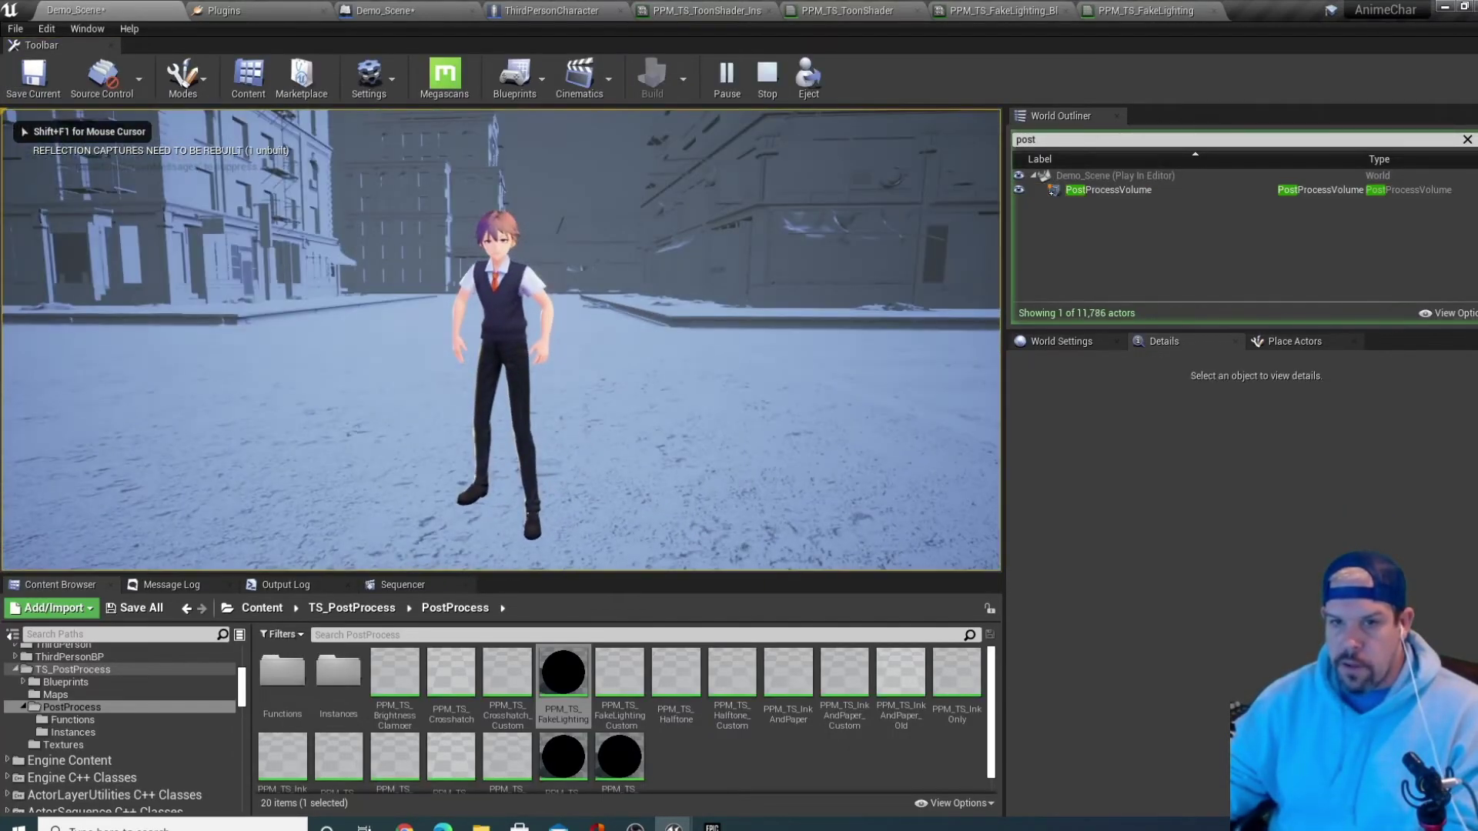
key(w)
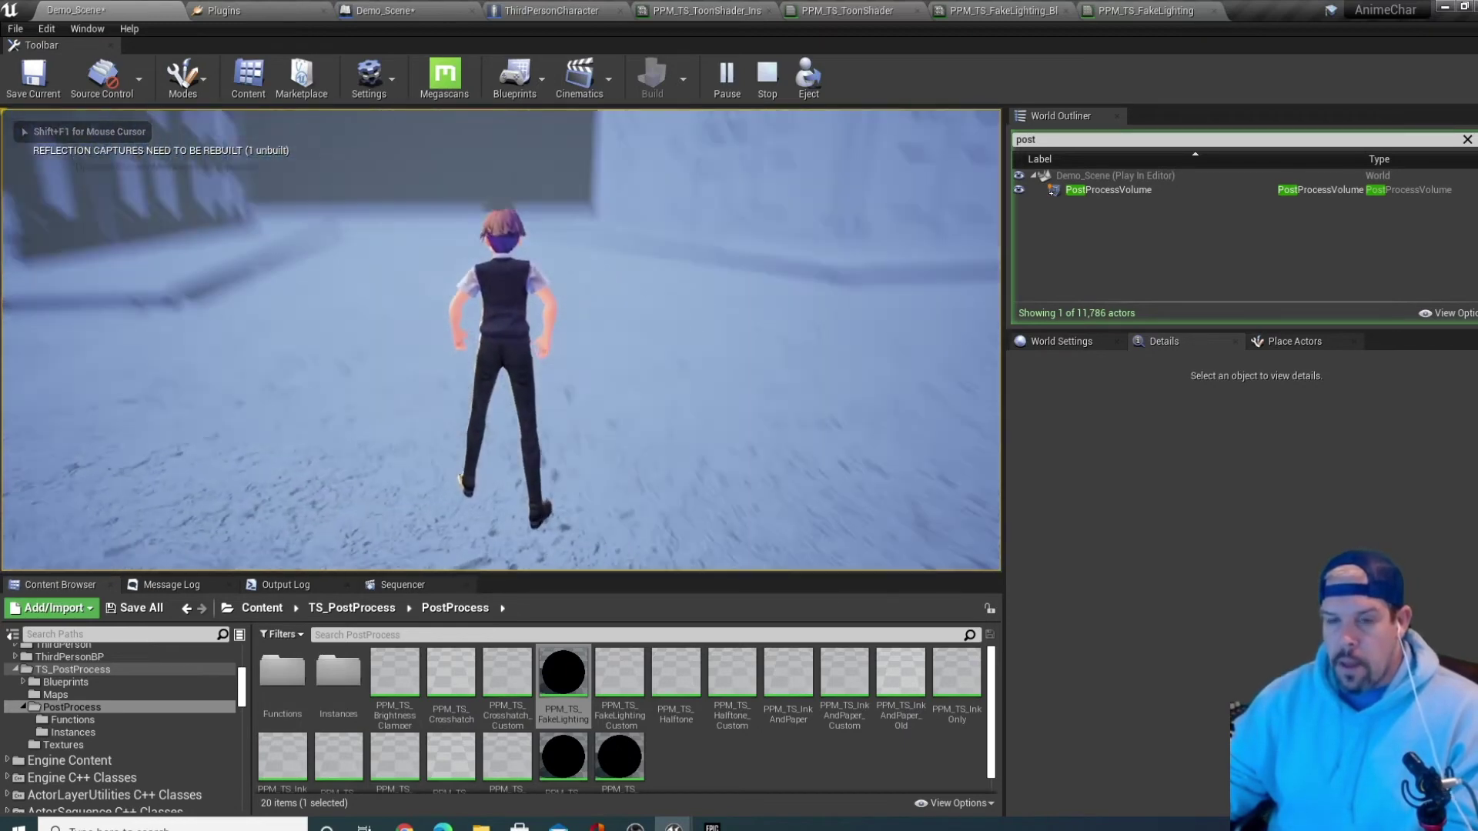
key(w)
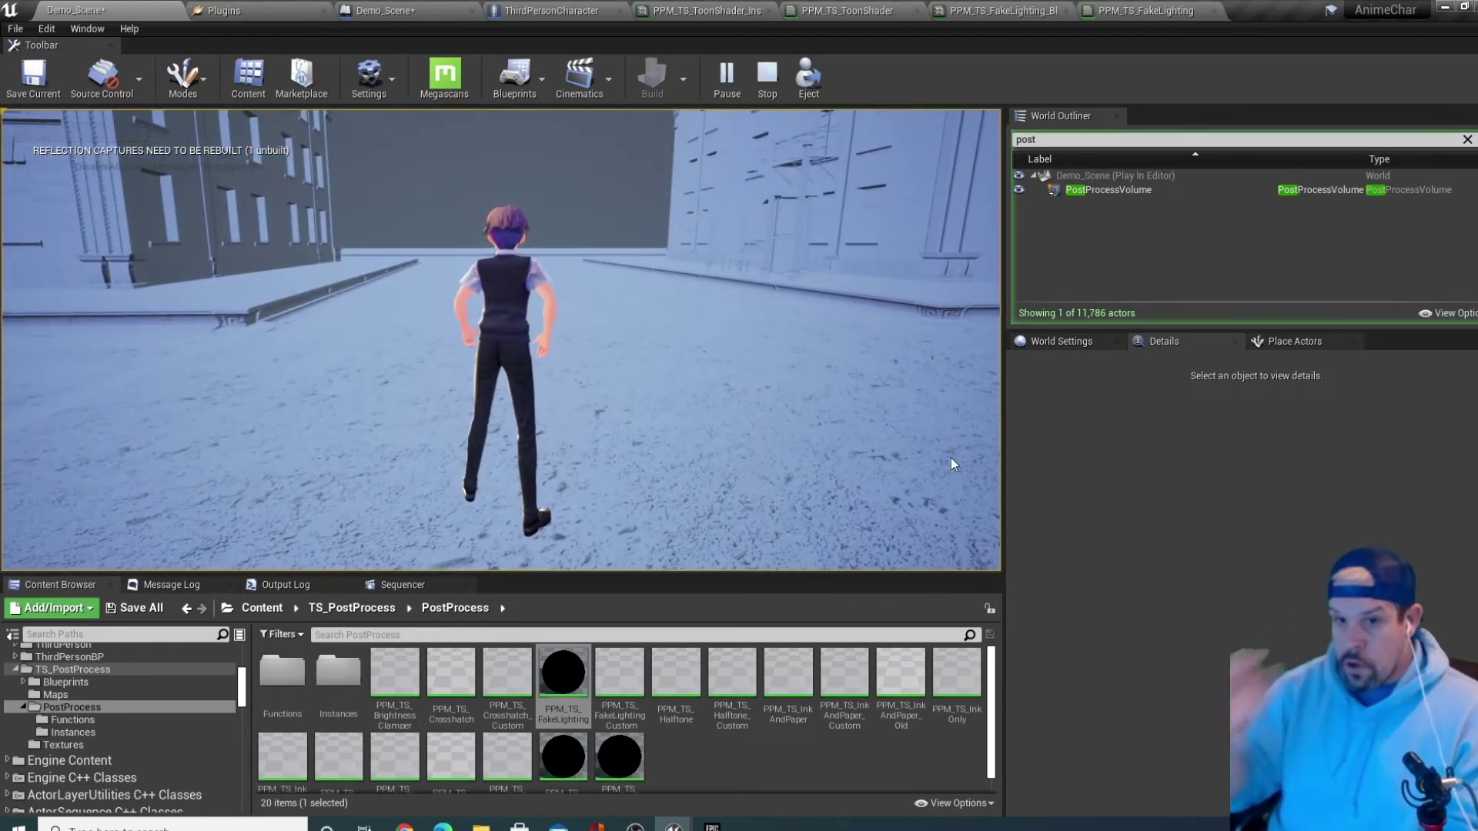
key(Escape)
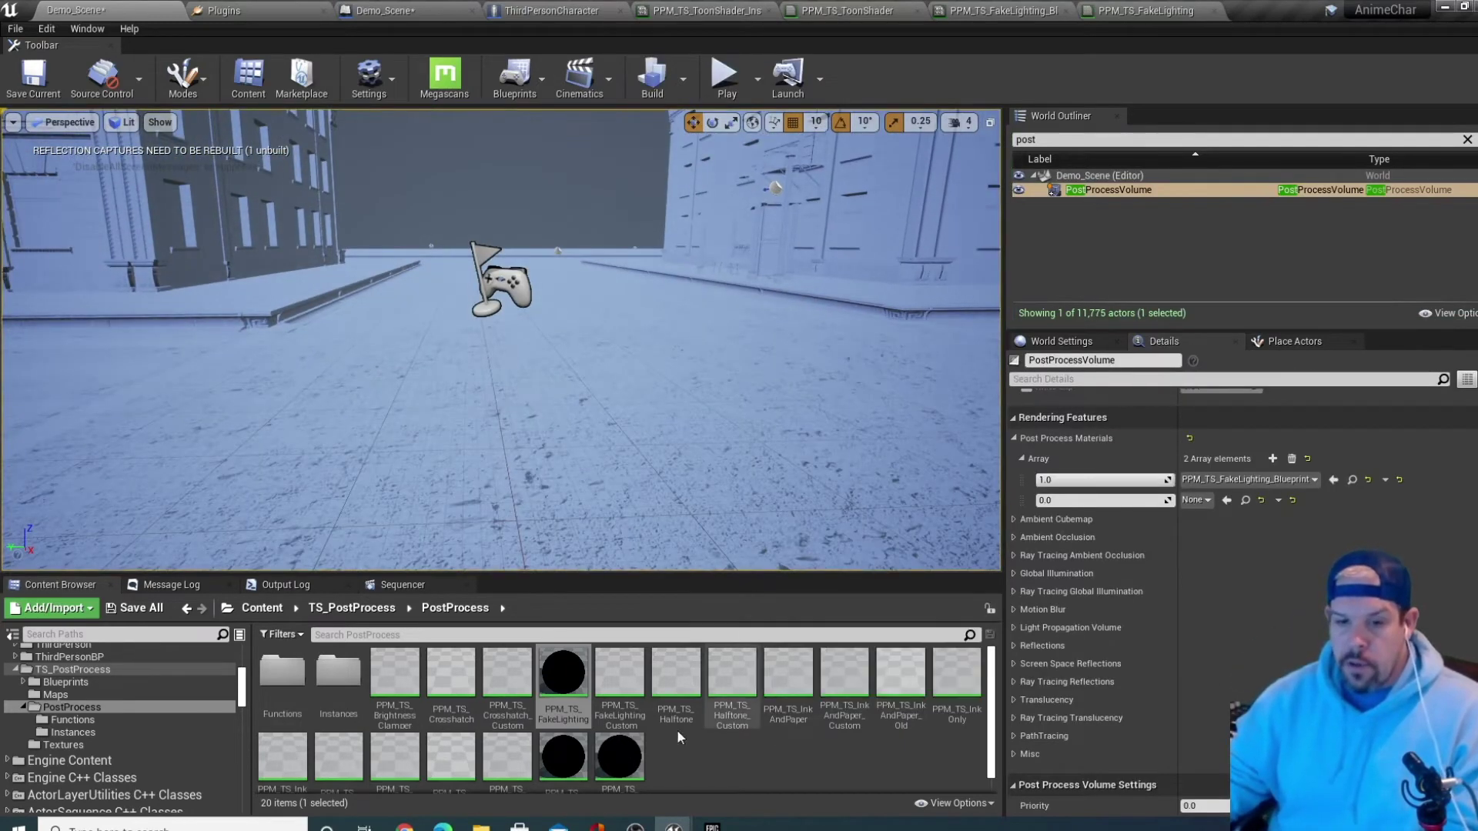
Open the ThirdPersonCharacter blueprint from the ThirdPersonBP/Blueprints folder
click(16, 670)
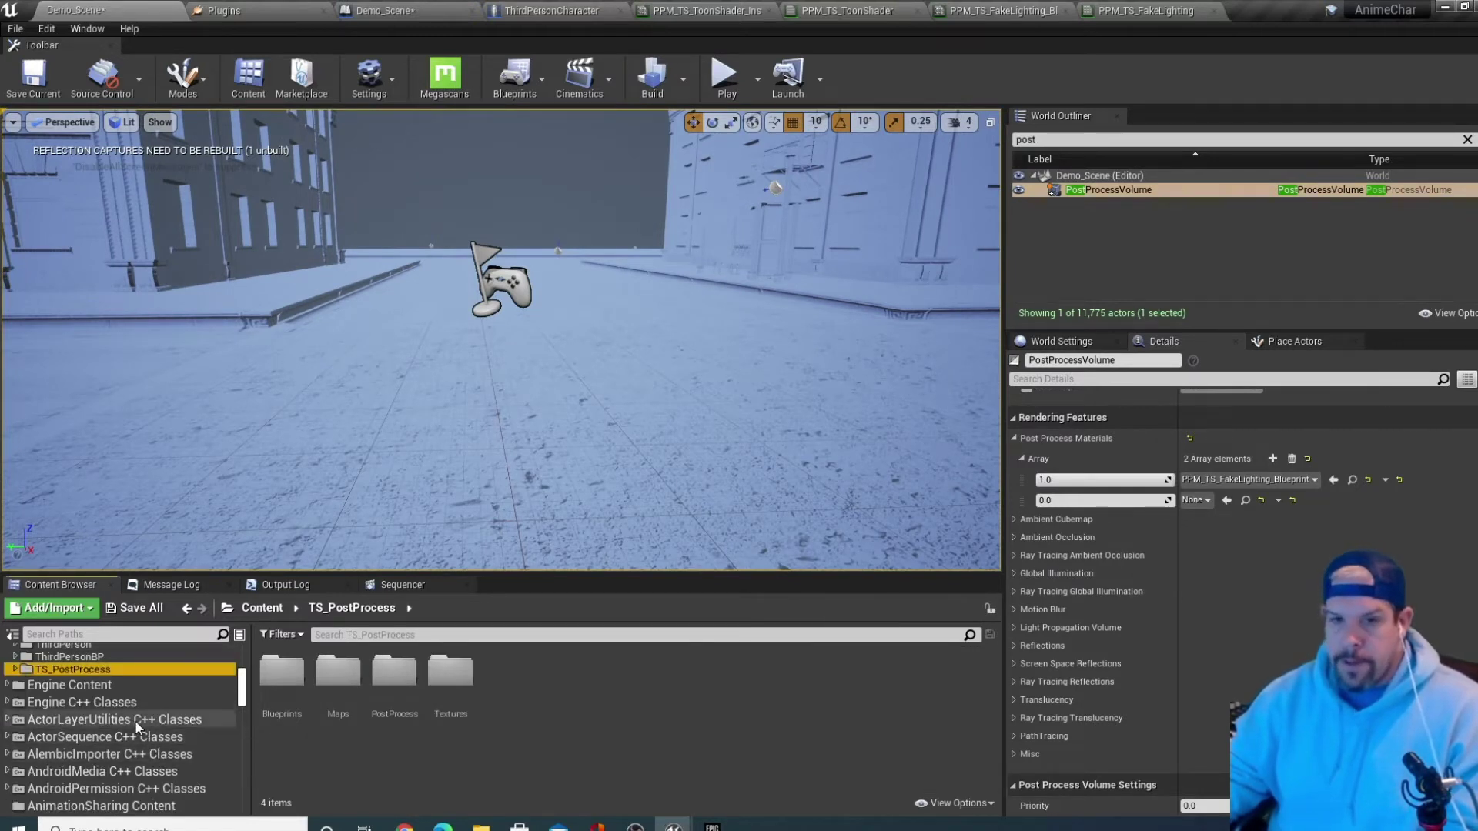
scroll(135, 719, down, 1)
scroll(118, 722, up, 2)
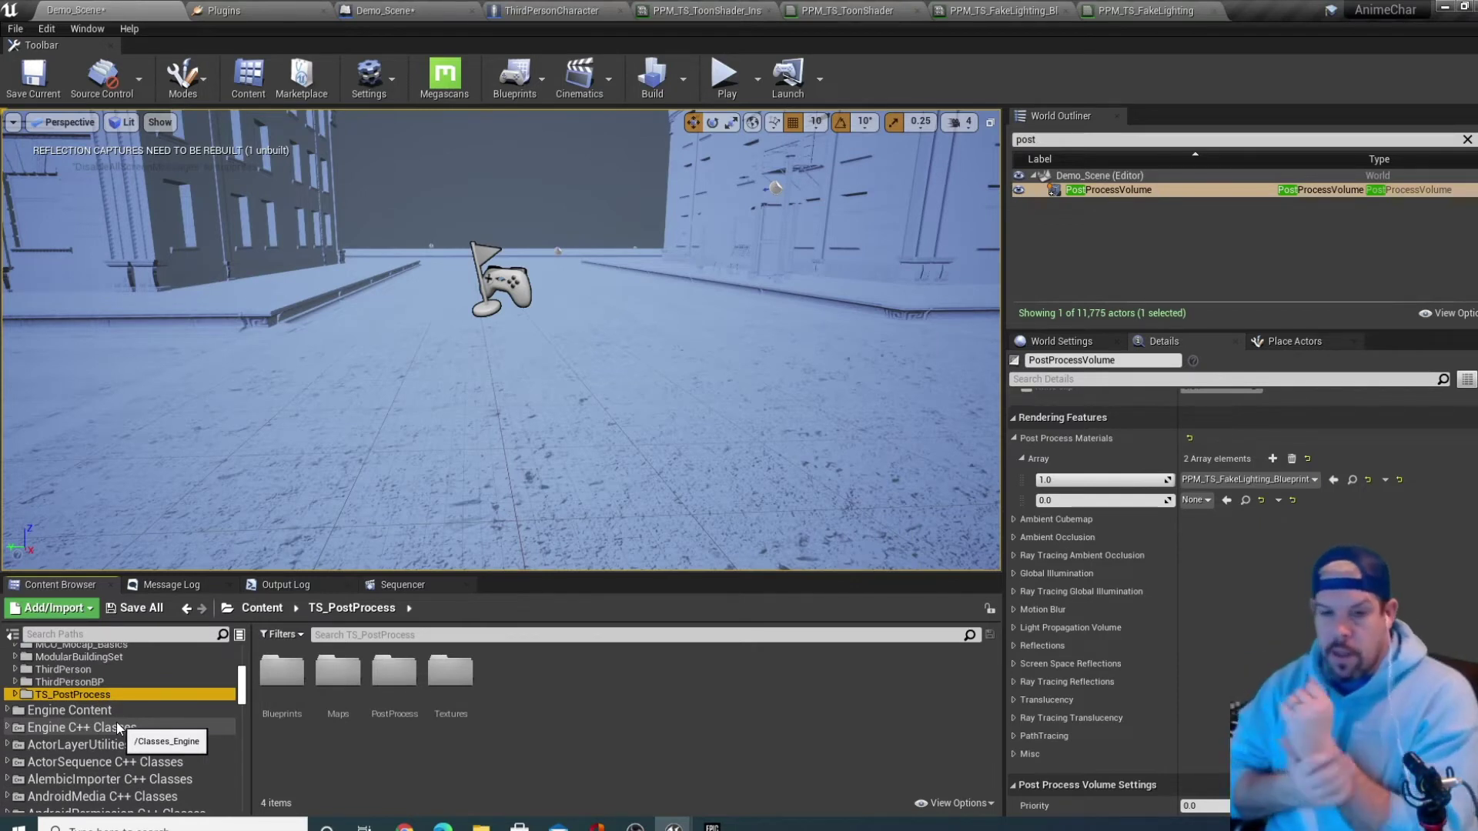
scroll(108, 712, up, 3)
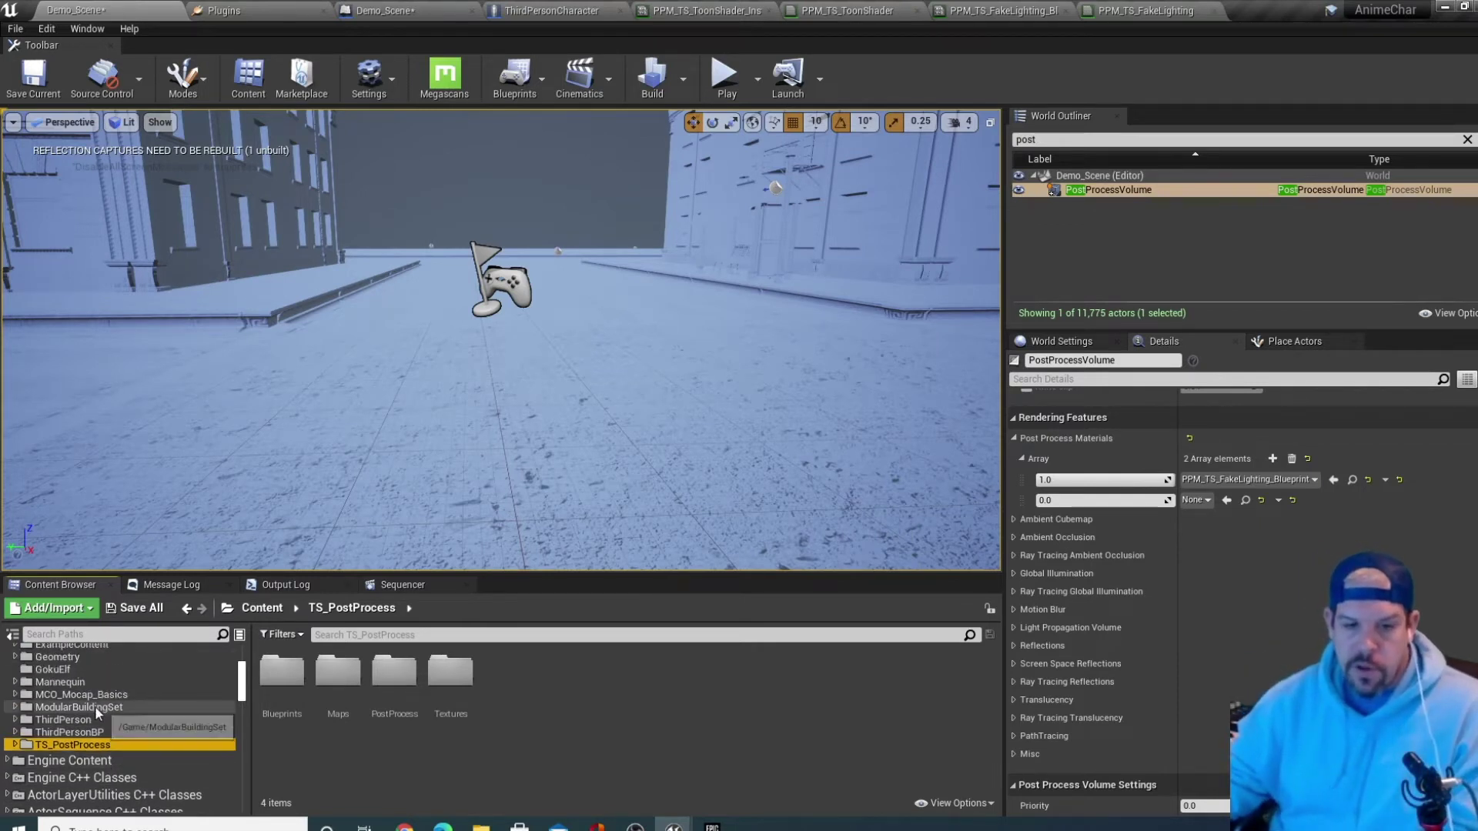
click(89, 732)
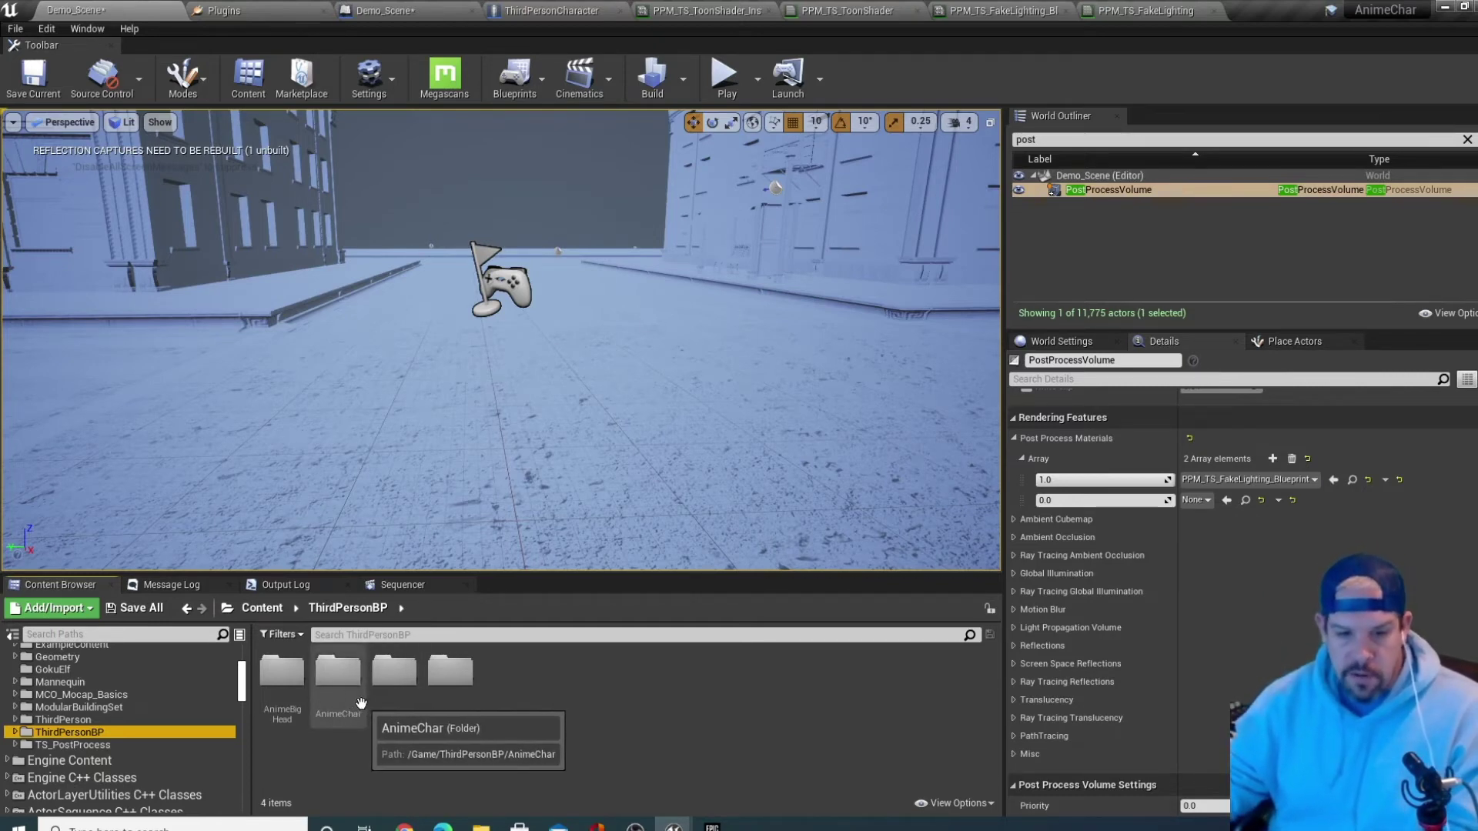
right_drag(429, 439, 481, 528)
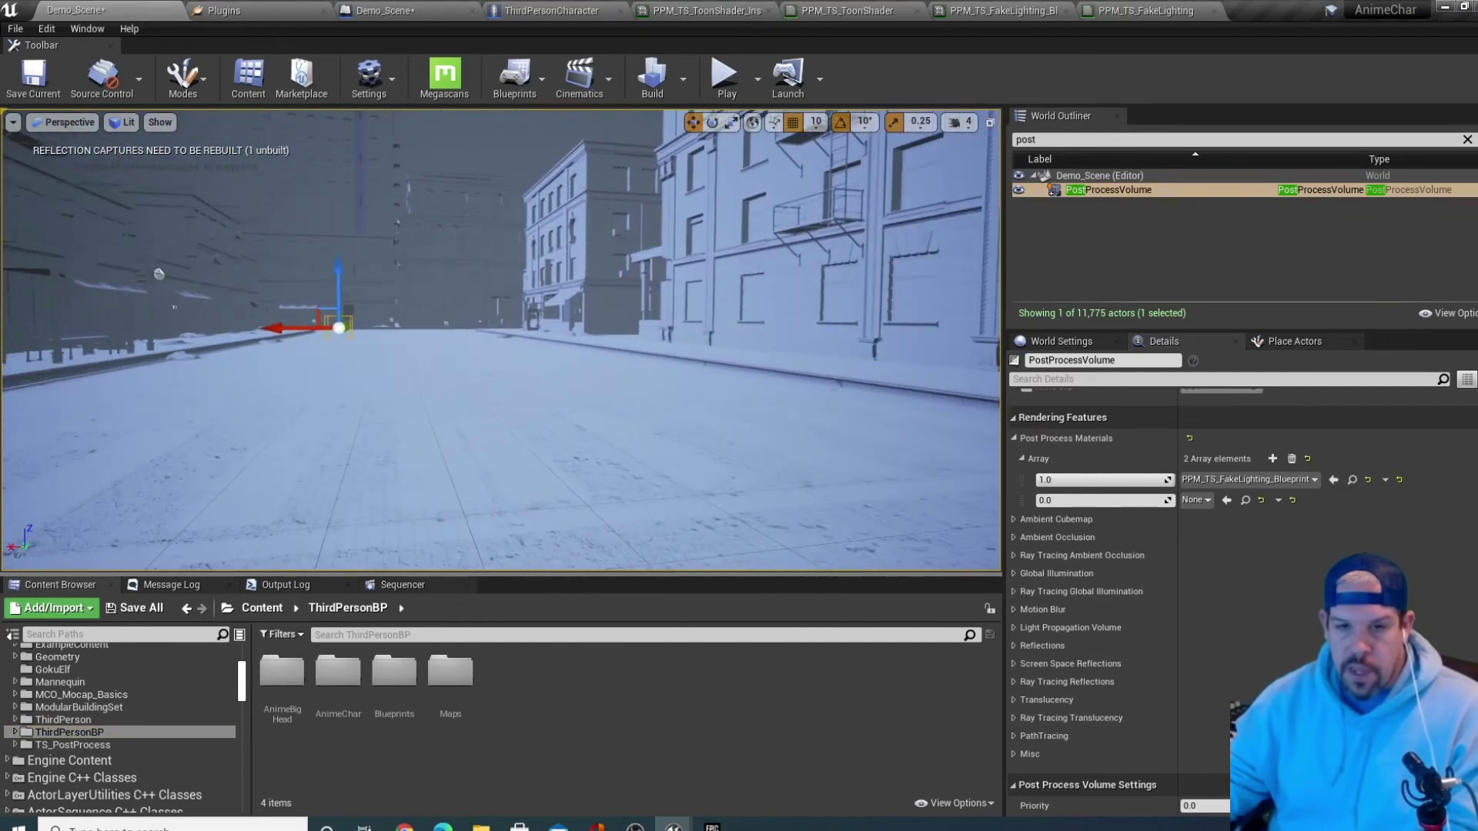
double_click(114, 733)
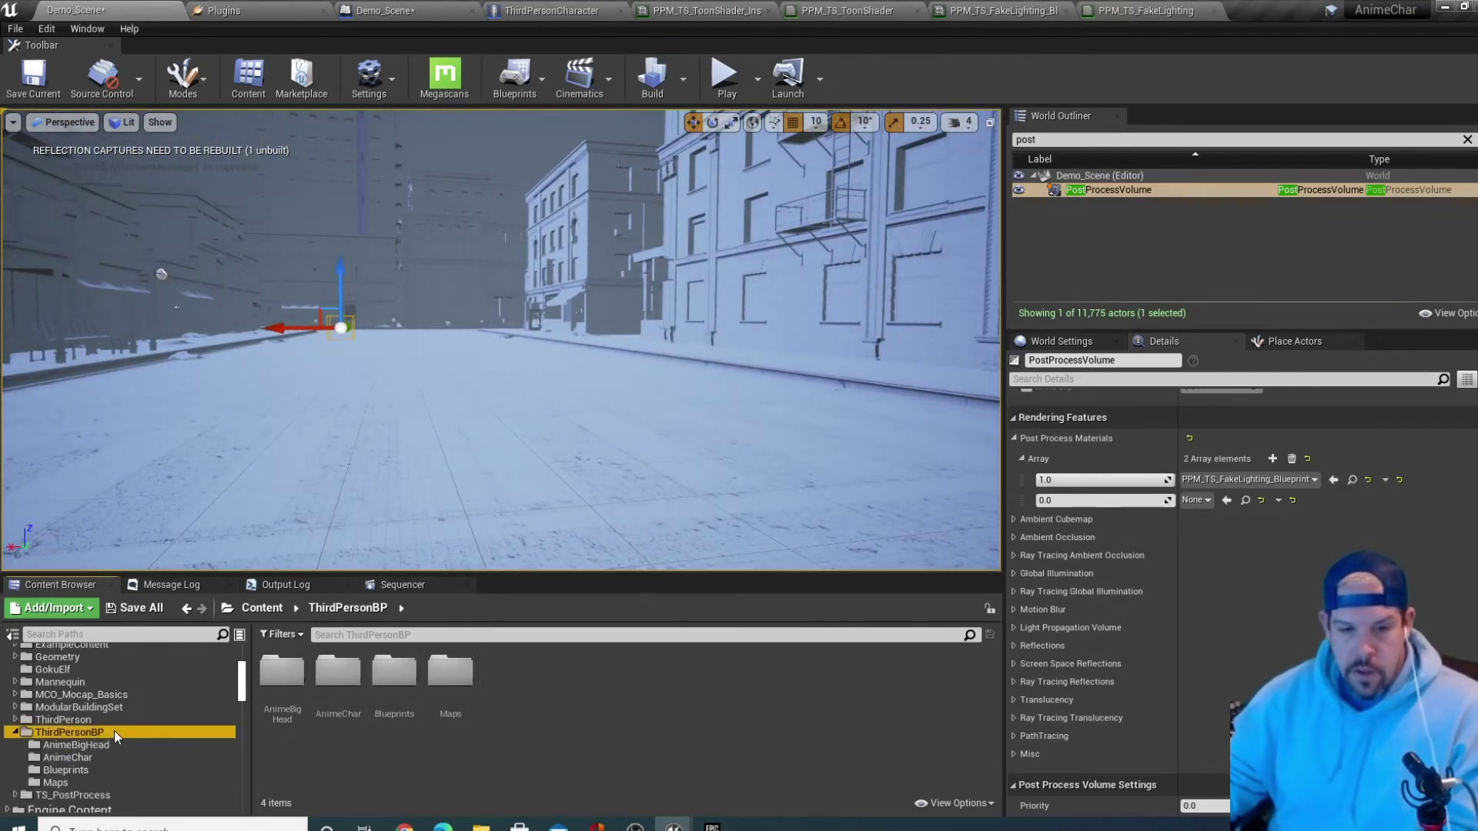
click(83, 770)
double_click(276, 681)
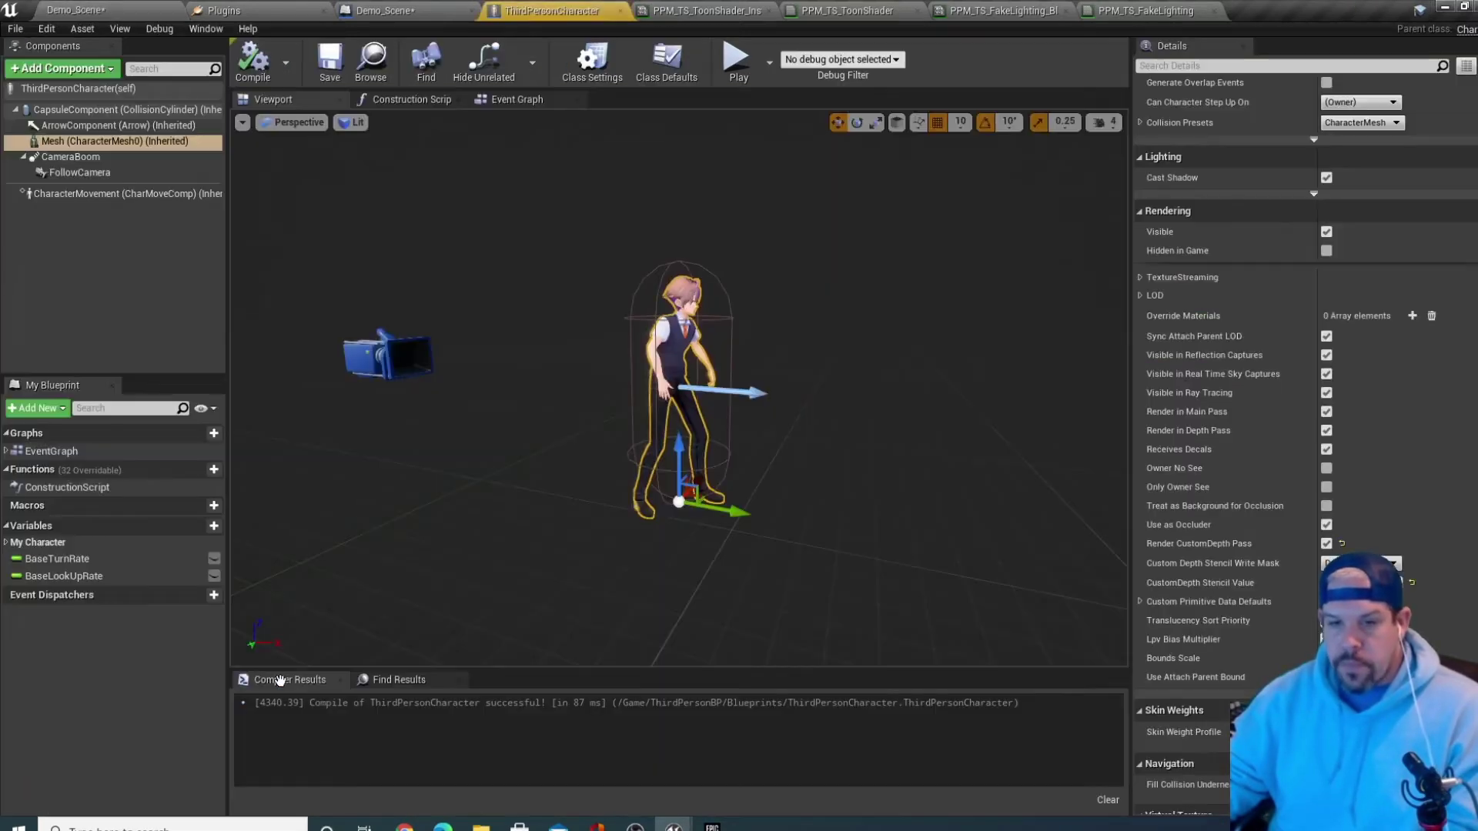
Show the character's Event Graph and find free space below the Touch input group
click(511, 101)
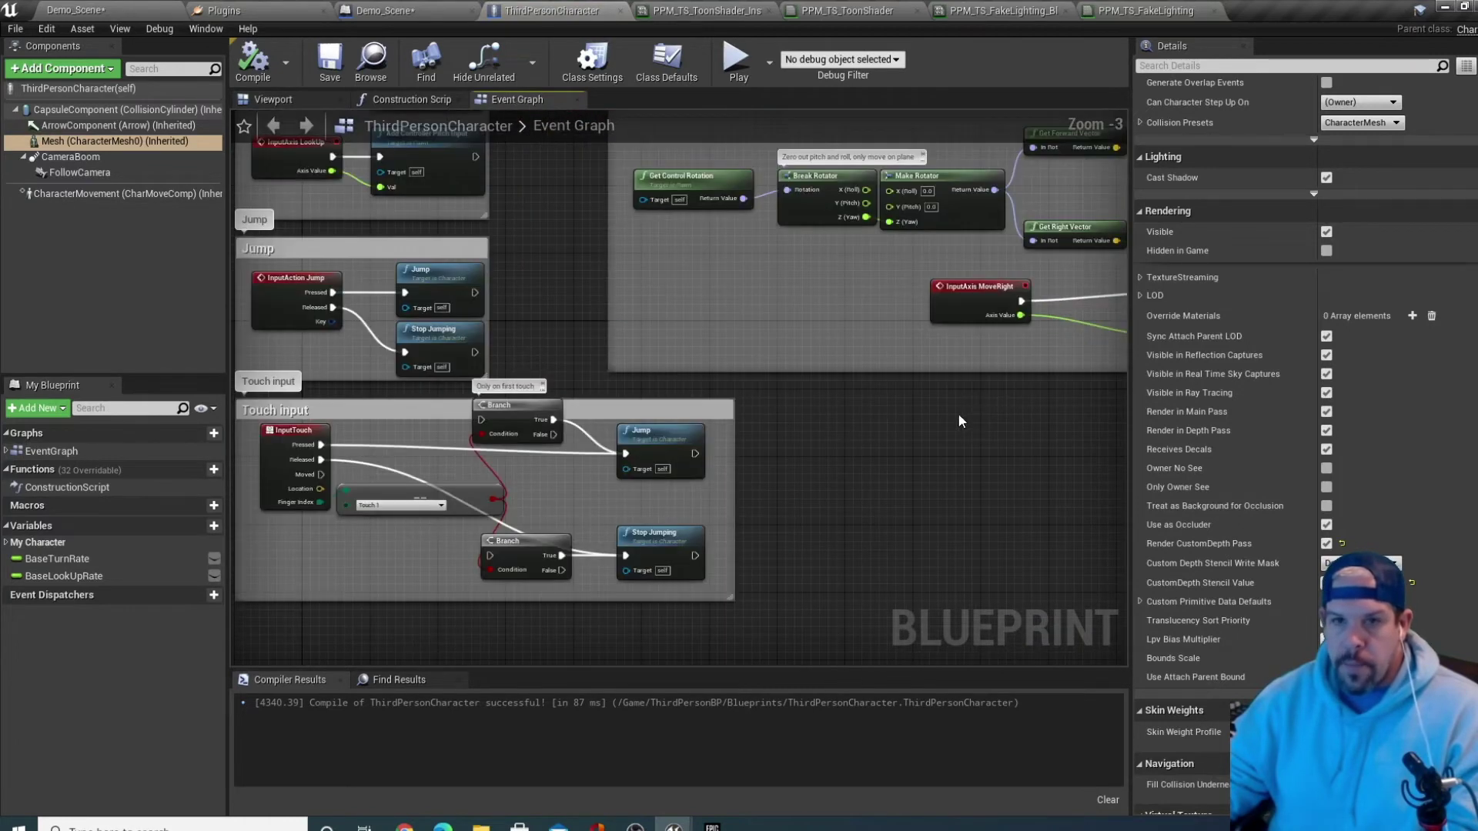
scroll(959, 421, down, 2)
right_drag(990, 428, 762, 136)
Return to Demo_Scene and open the Engine Input page of the Project Settings
click(124, 10)
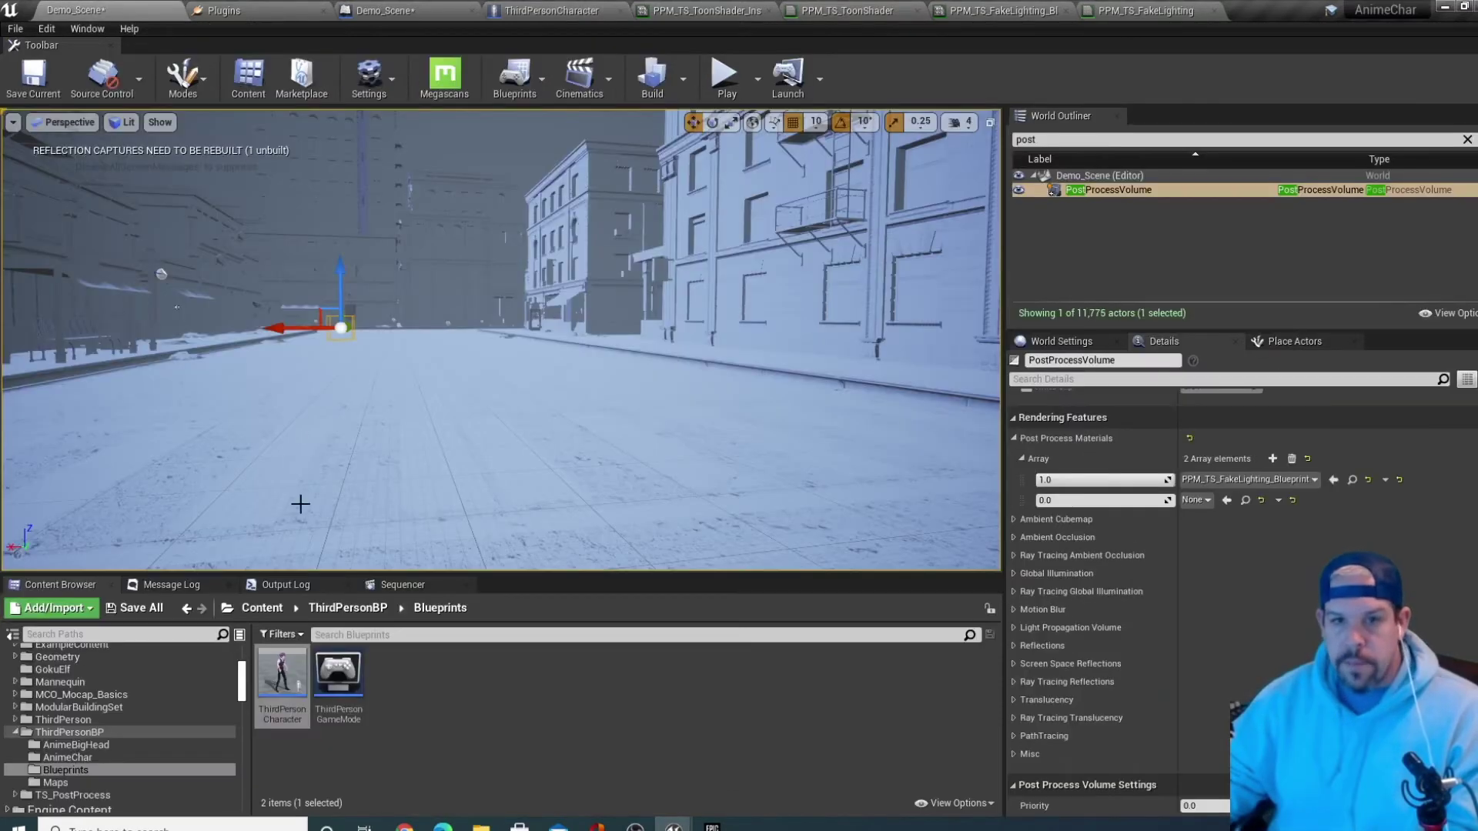
click(369, 78)
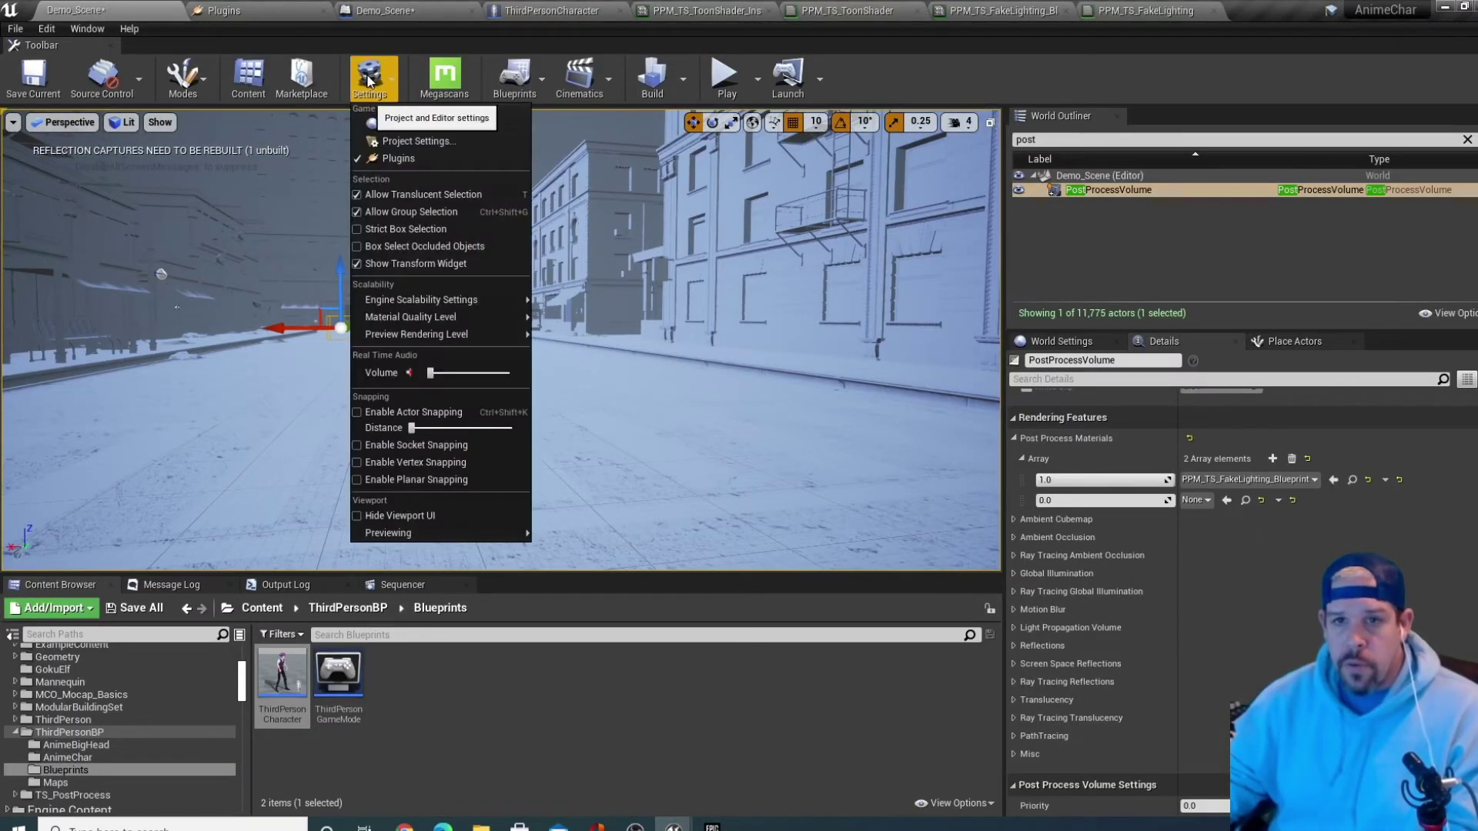
click(451, 142)
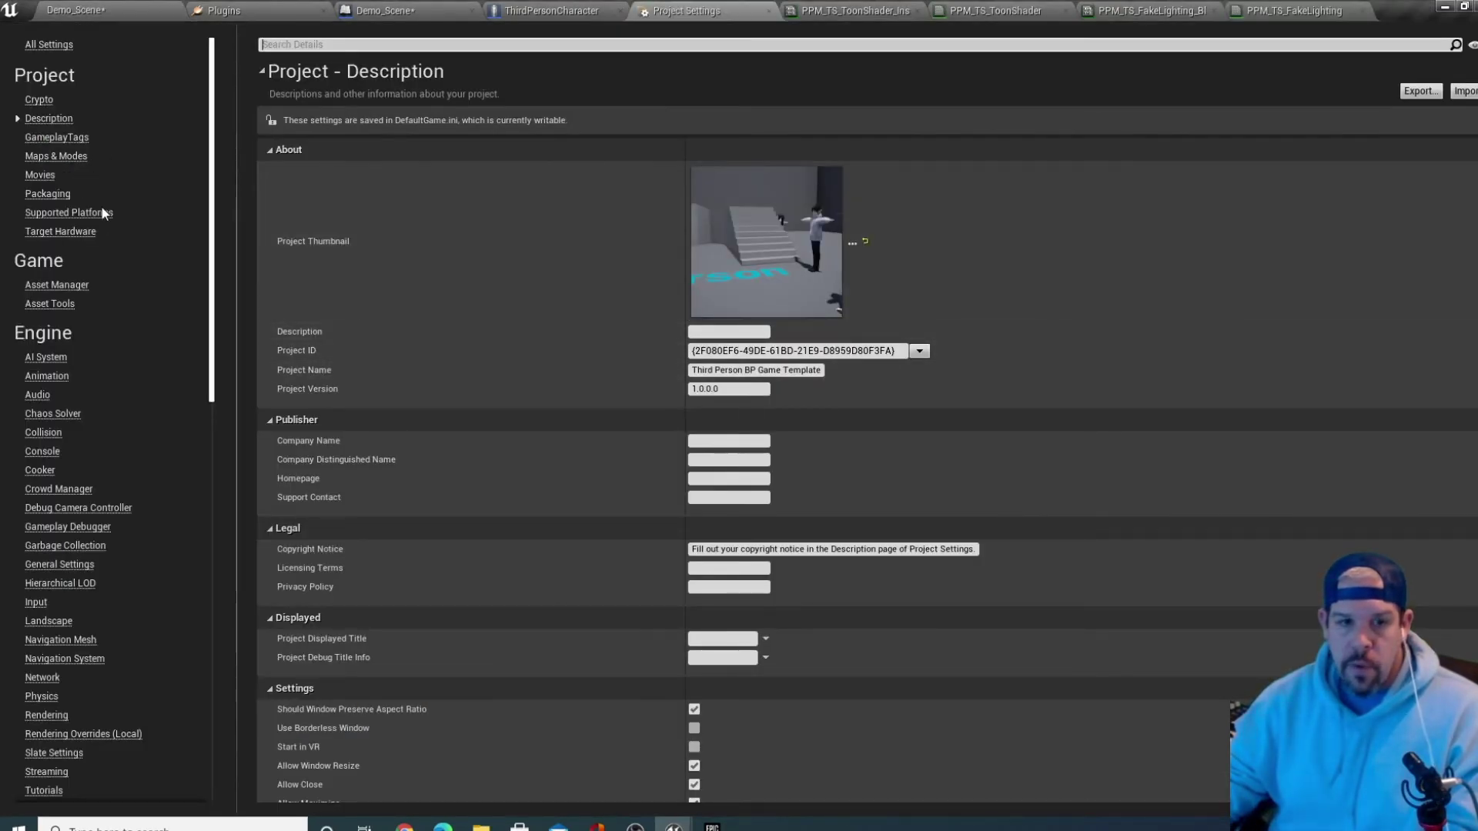
click(35, 602)
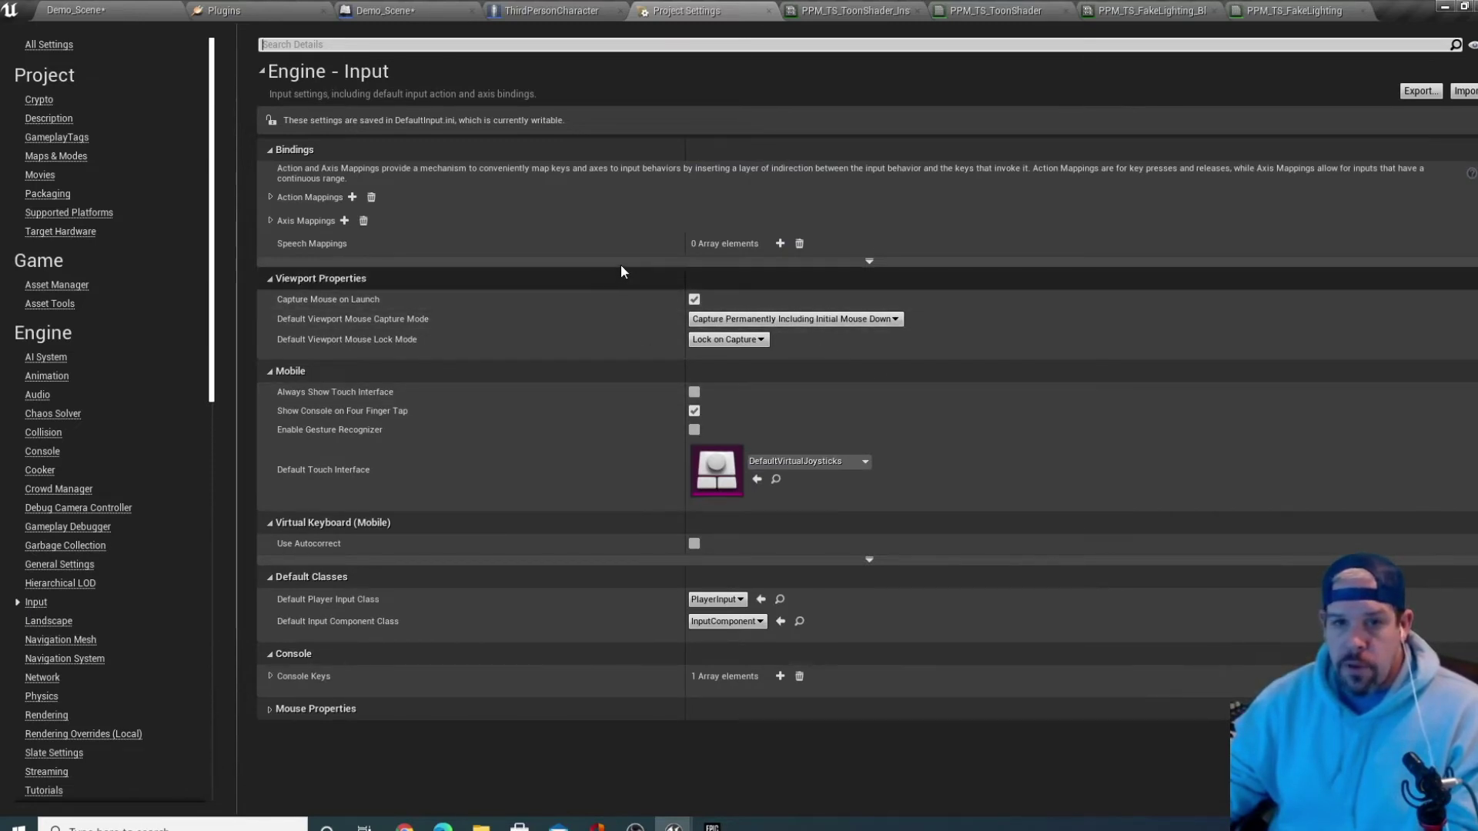
Add an action mapping named PostProcess bound to Gamepad Face Button Top and close the Project Settings
click(270, 197)
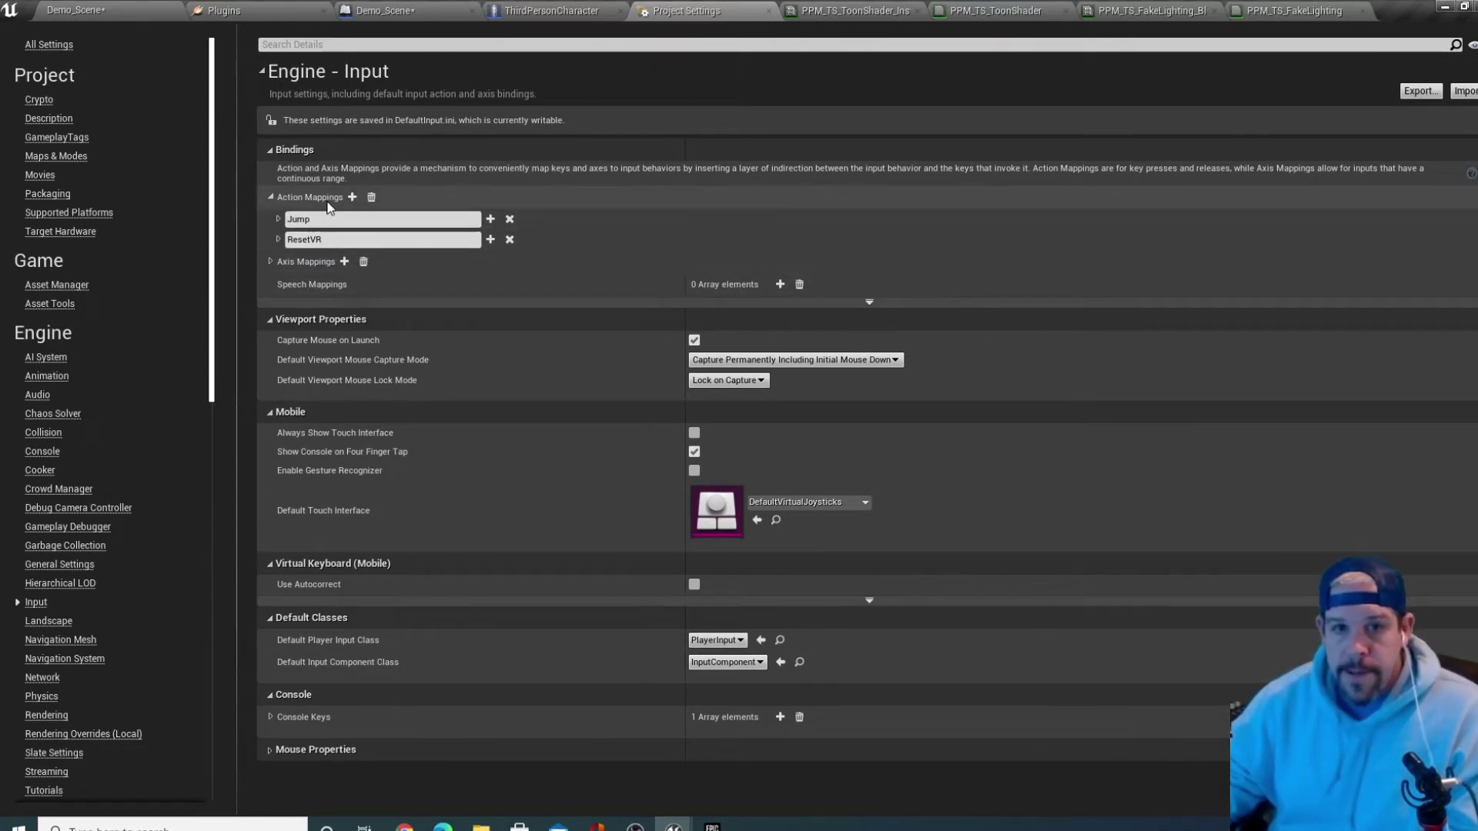
click(353, 198)
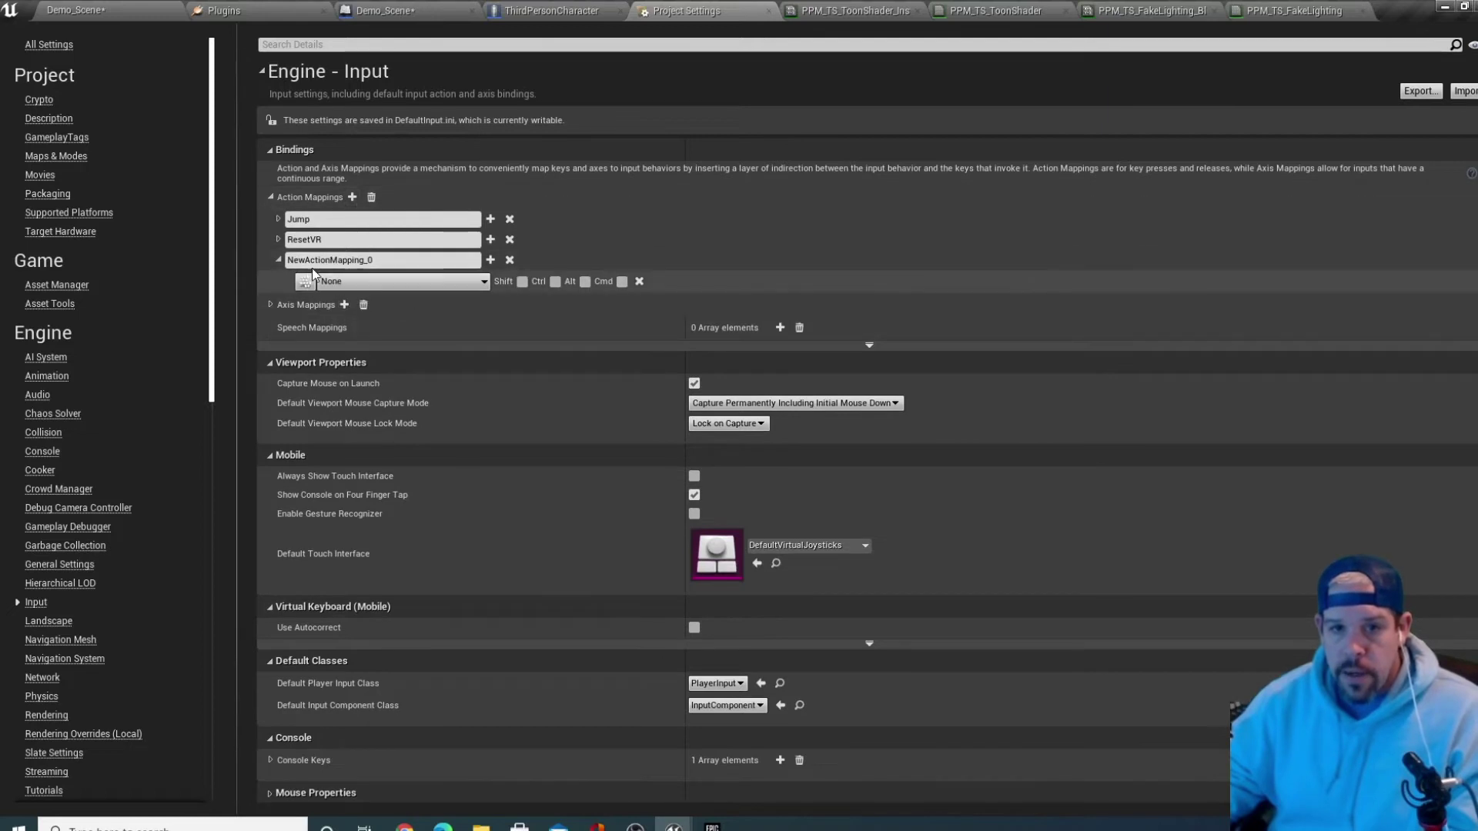
drag(341, 259, 234, 256)
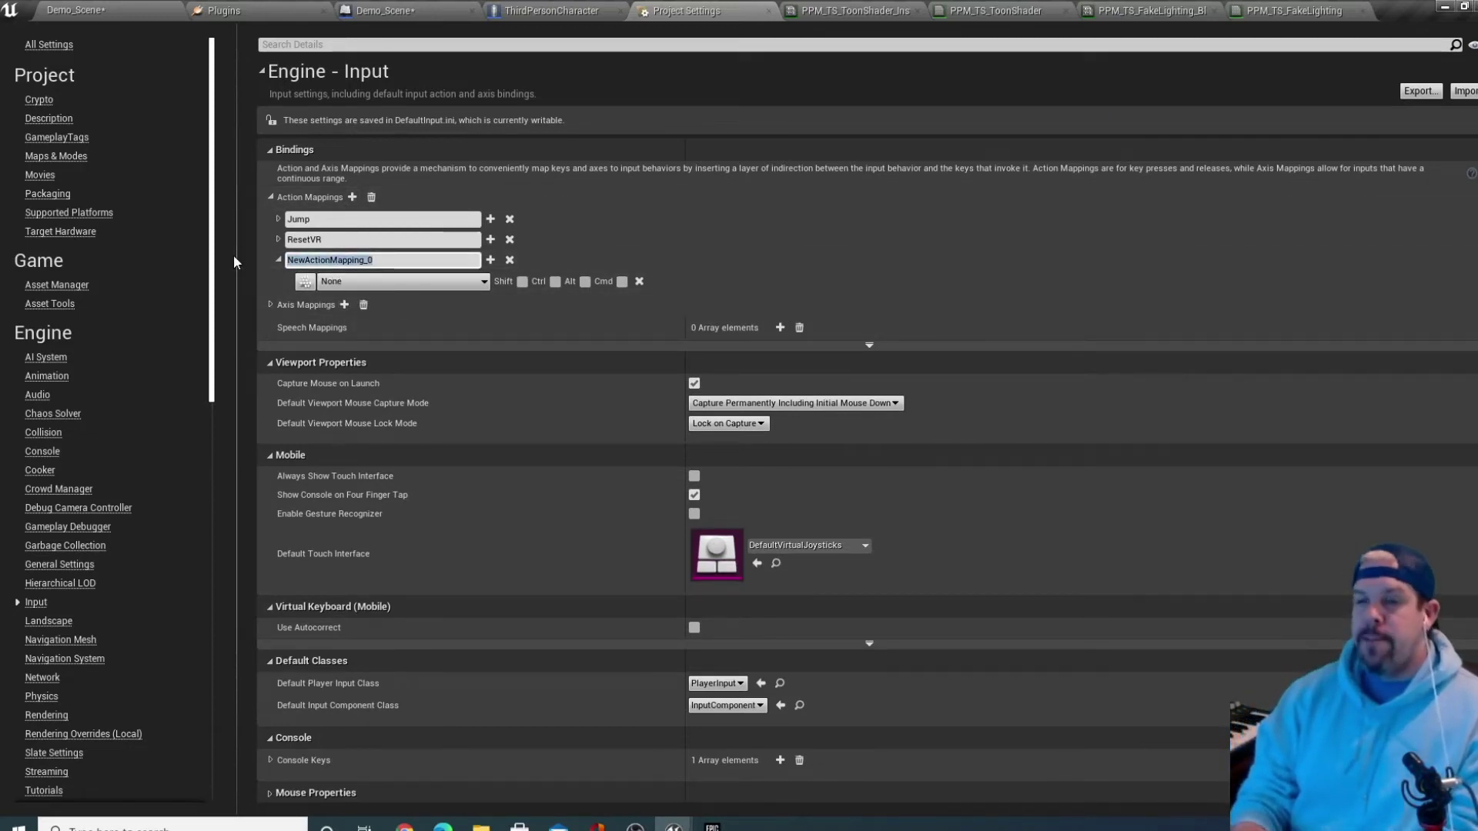
text(Poste)
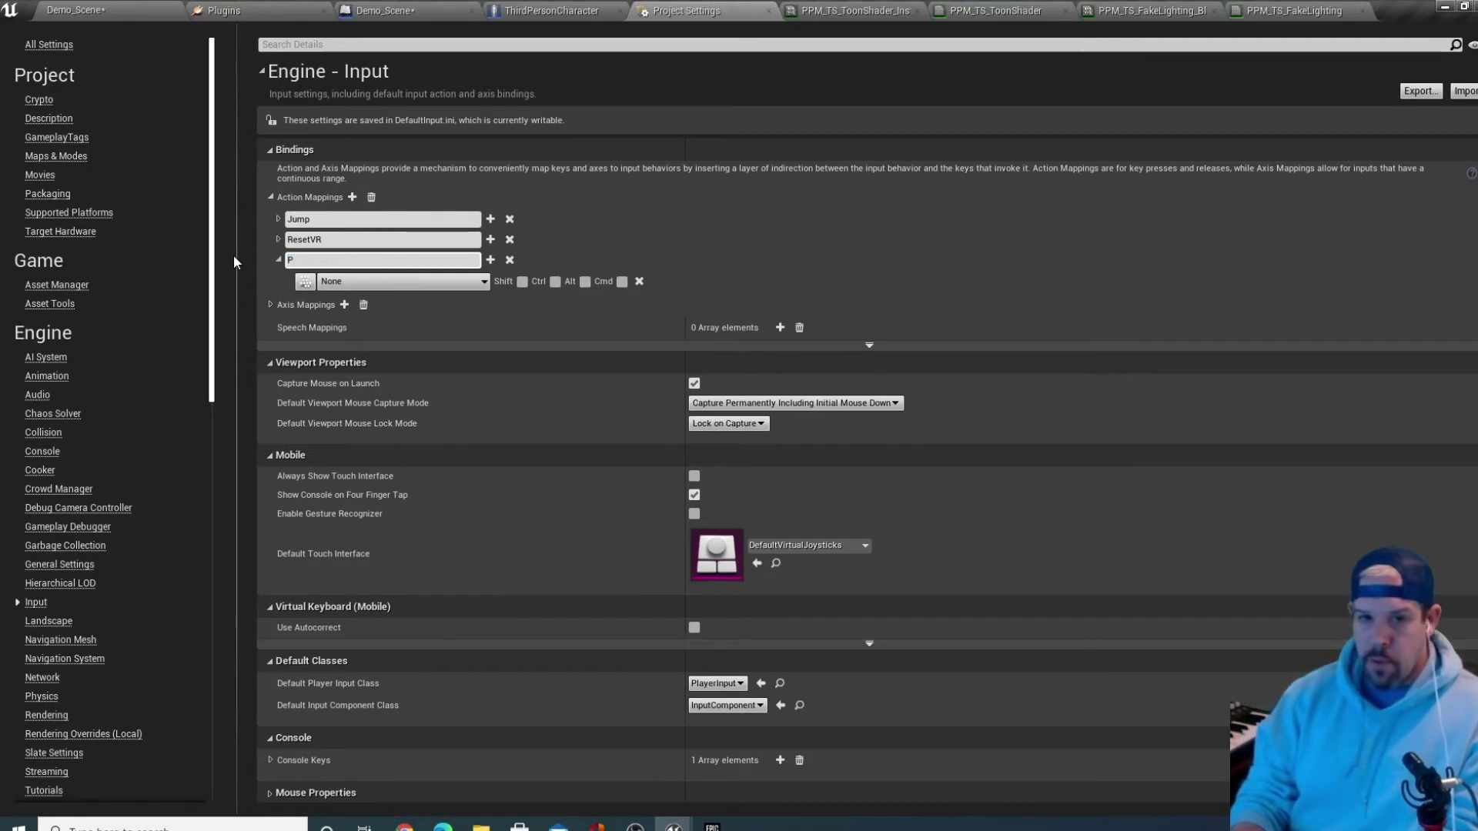
key(BackSpace)
text(Process)
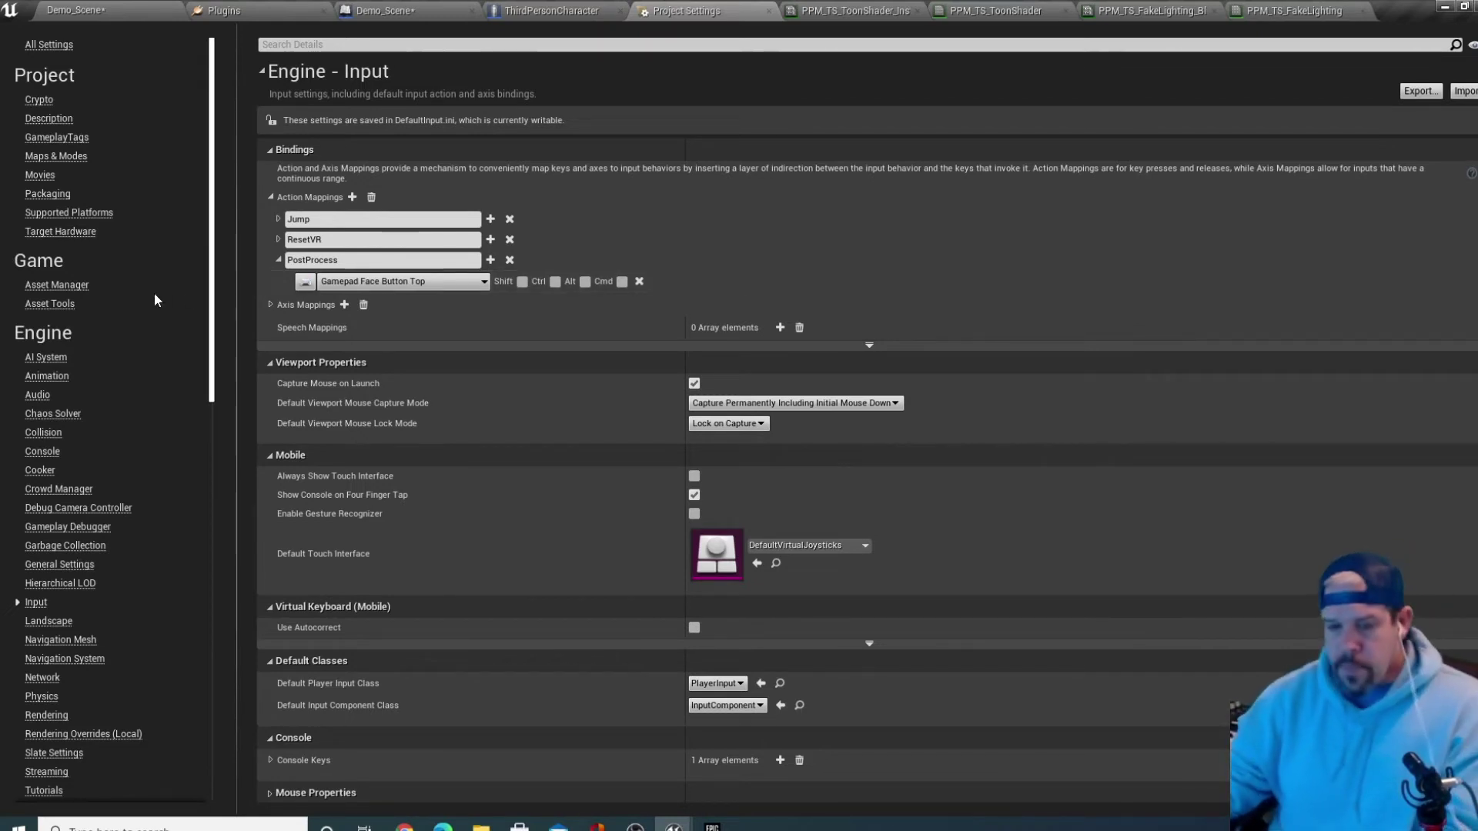
click(768, 11)
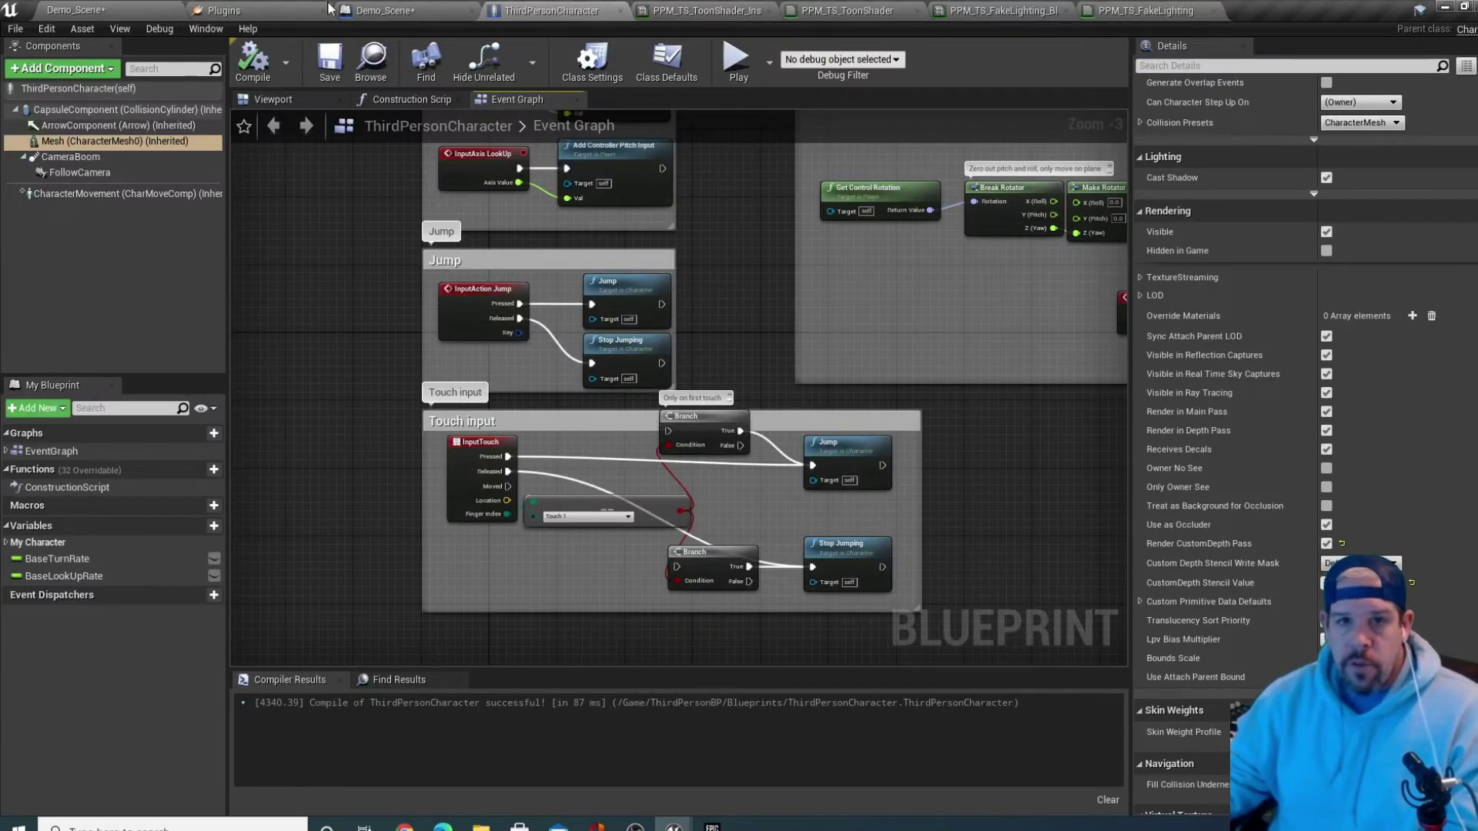
Add the InputAction PostProcess event below the Touch input group in the character's Event Graph
right_drag(828, 430, 839, 149)
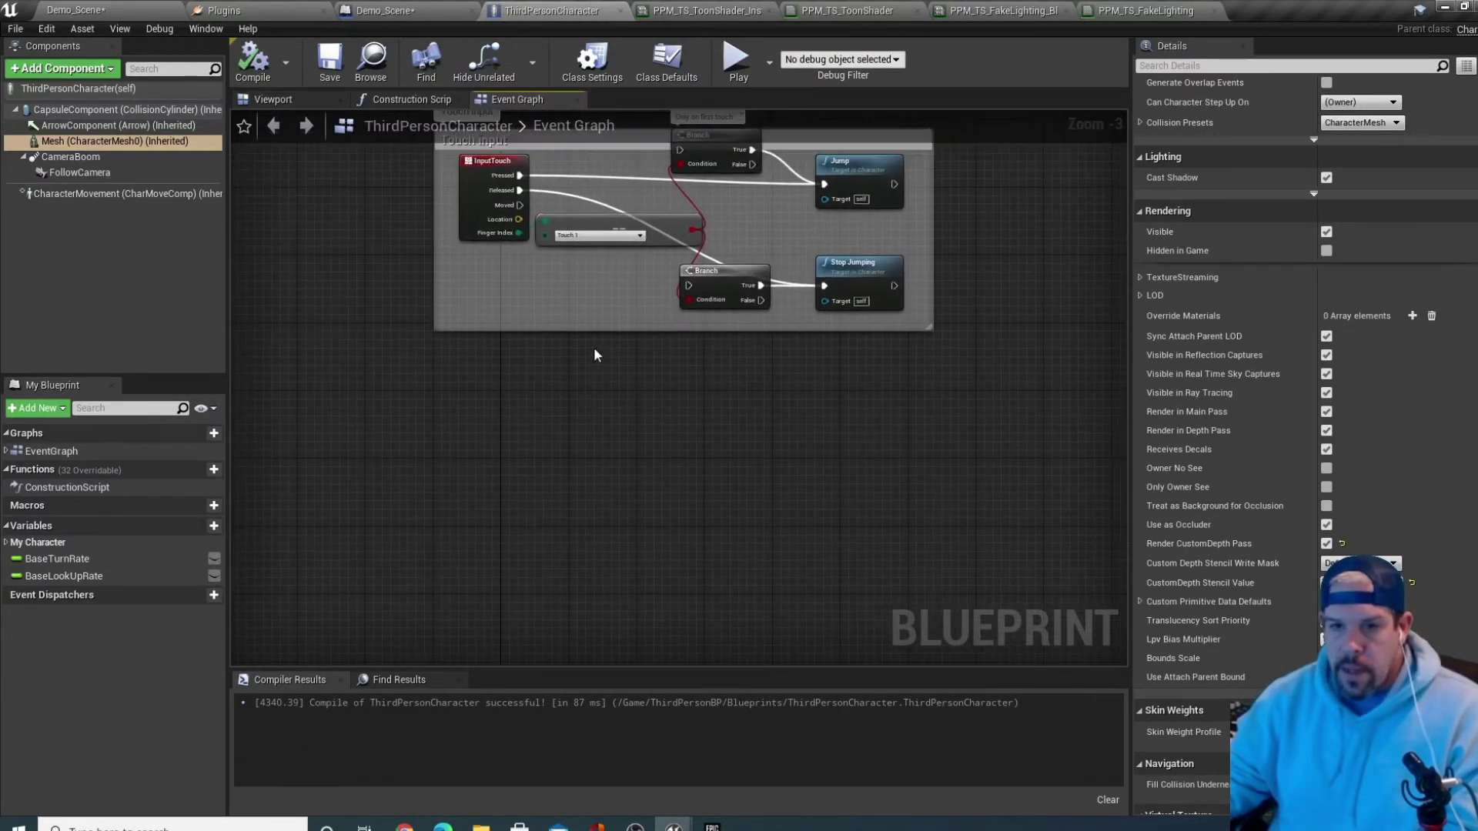
right_click(456, 407)
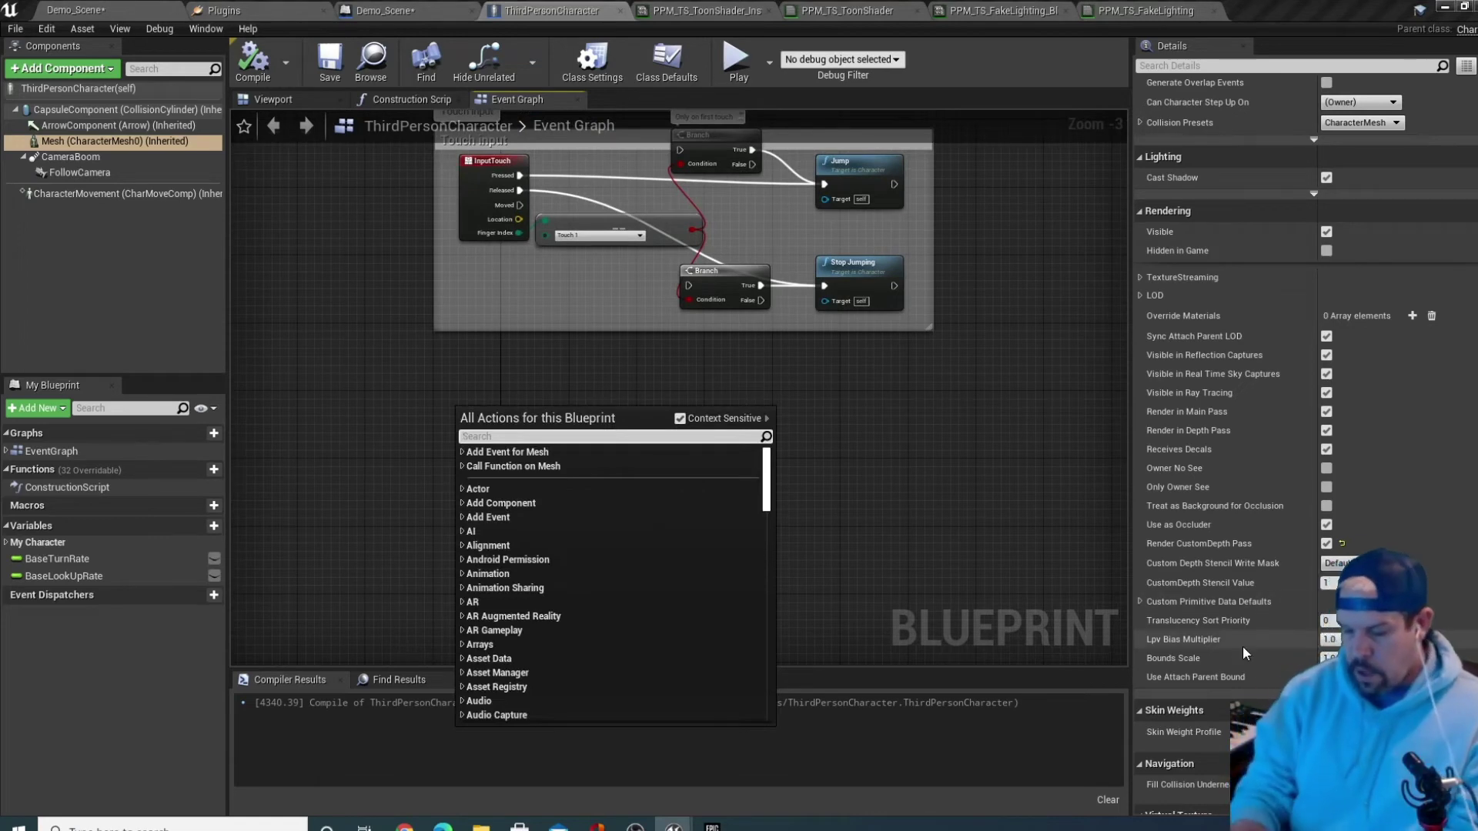
text(Postpro)
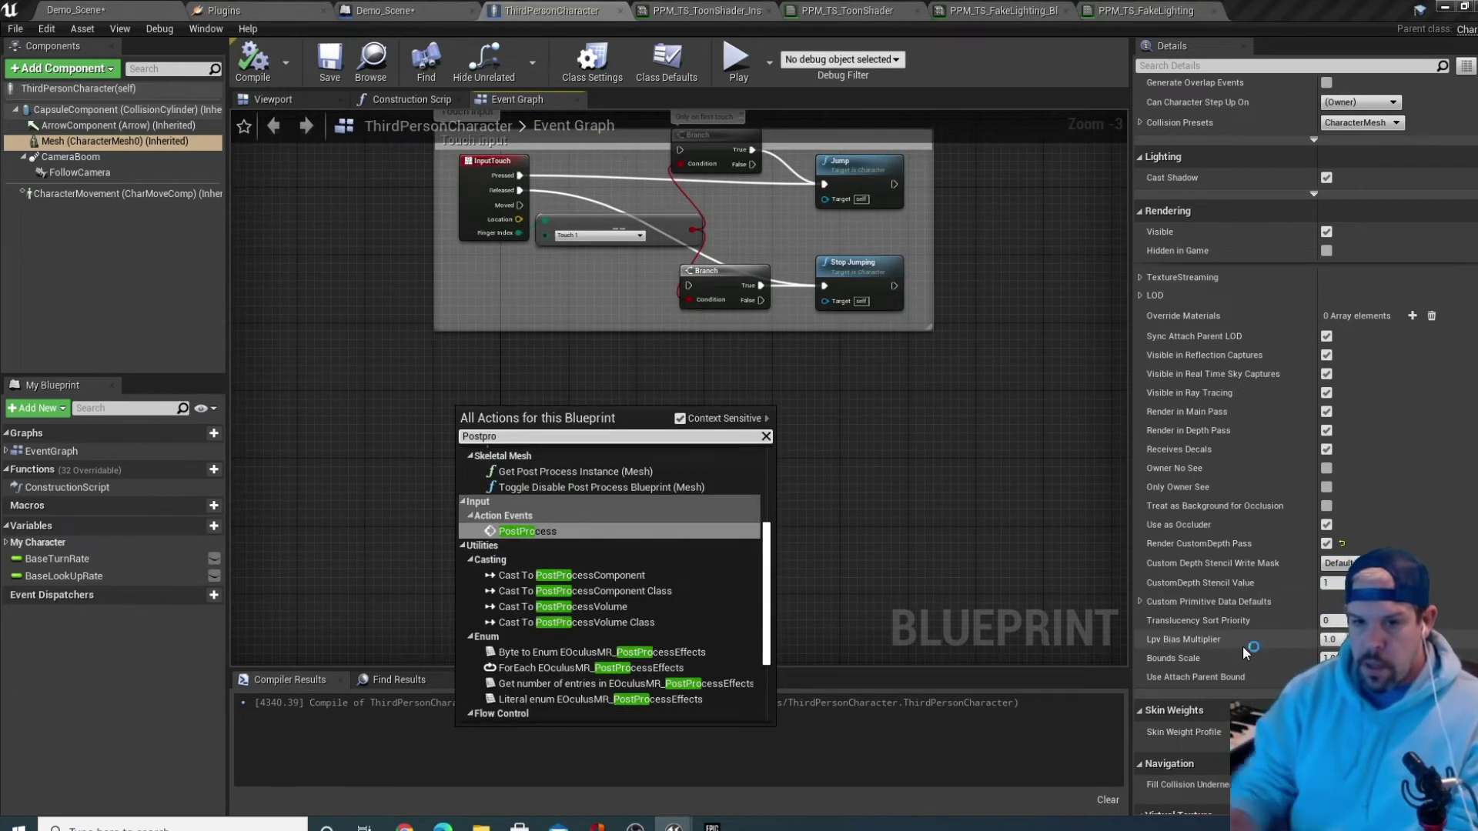
click(576, 530)
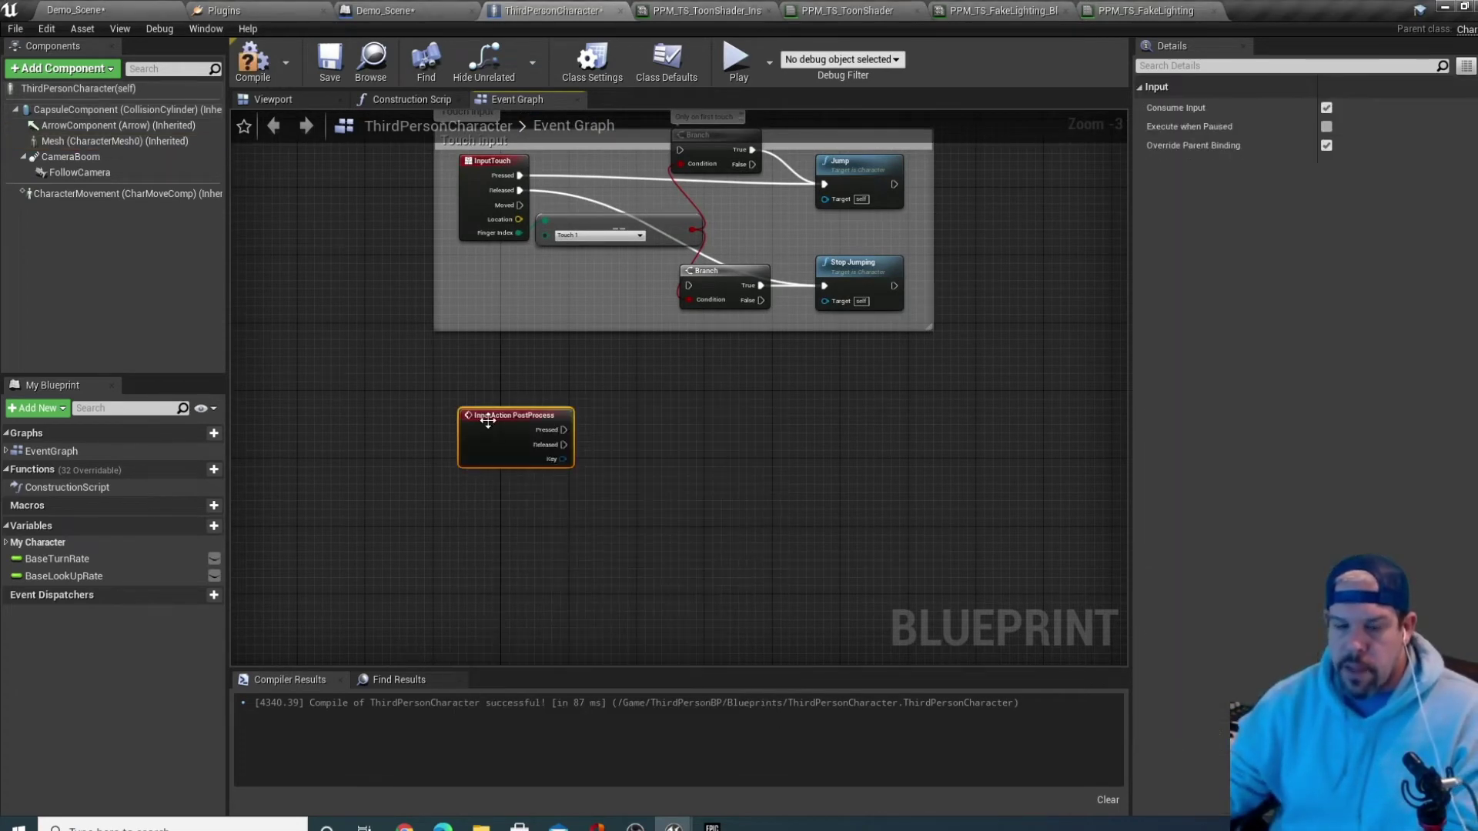
drag(484, 414, 462, 409)
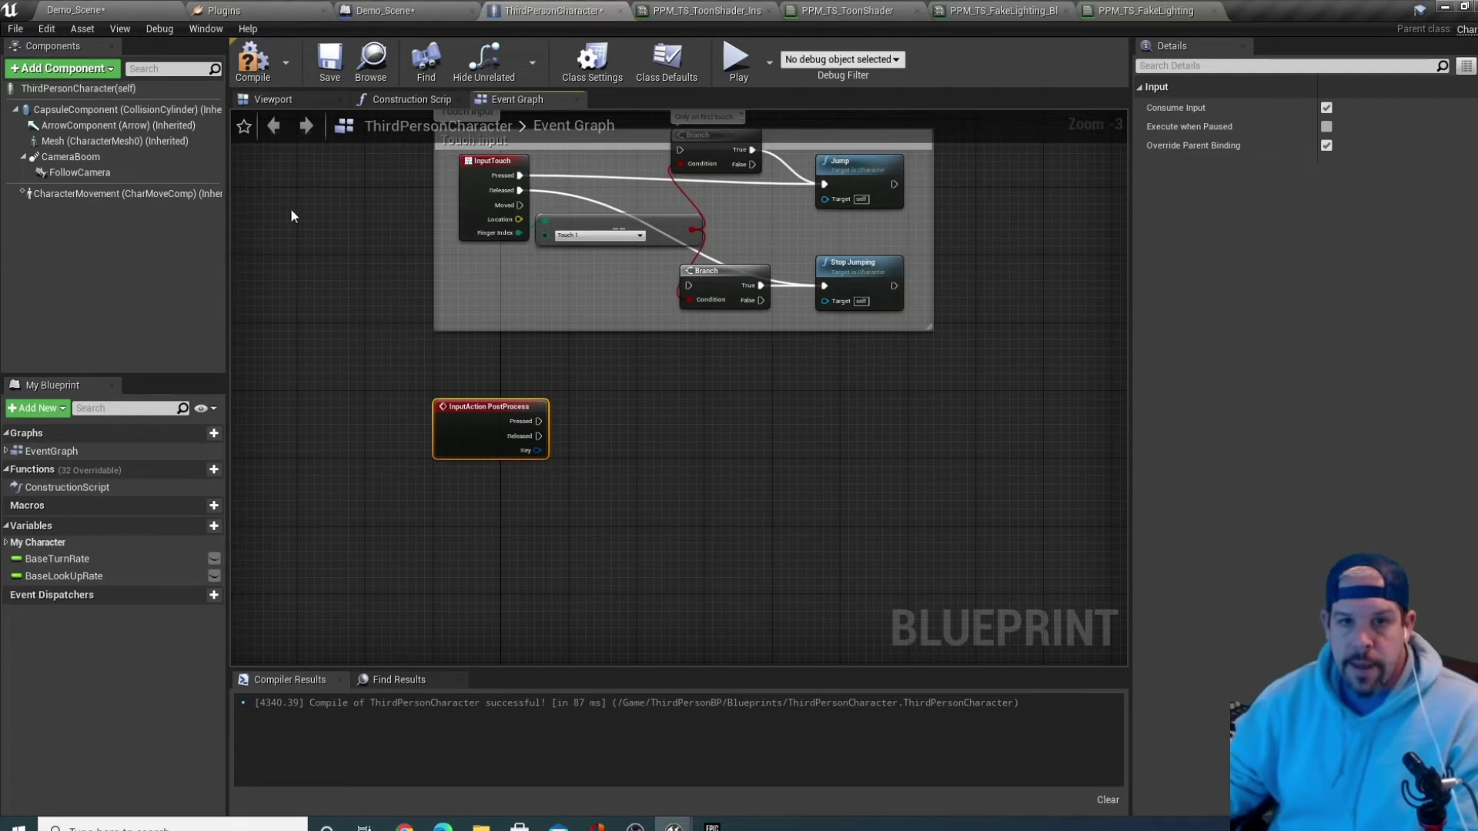
Examine the custom depth settings in the Rendering properties of the character's Mesh component
click(292, 100)
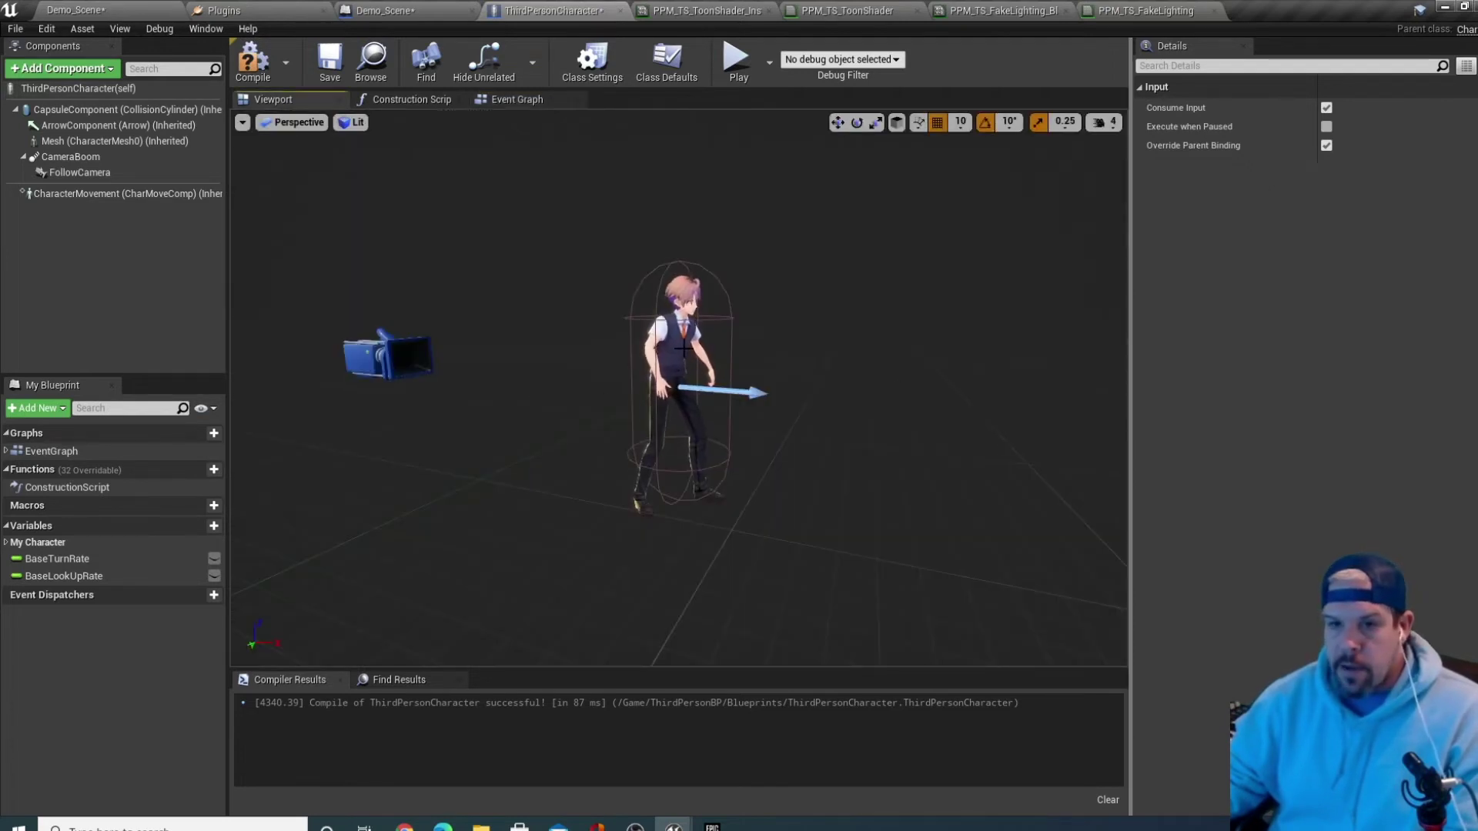
click(670, 347)
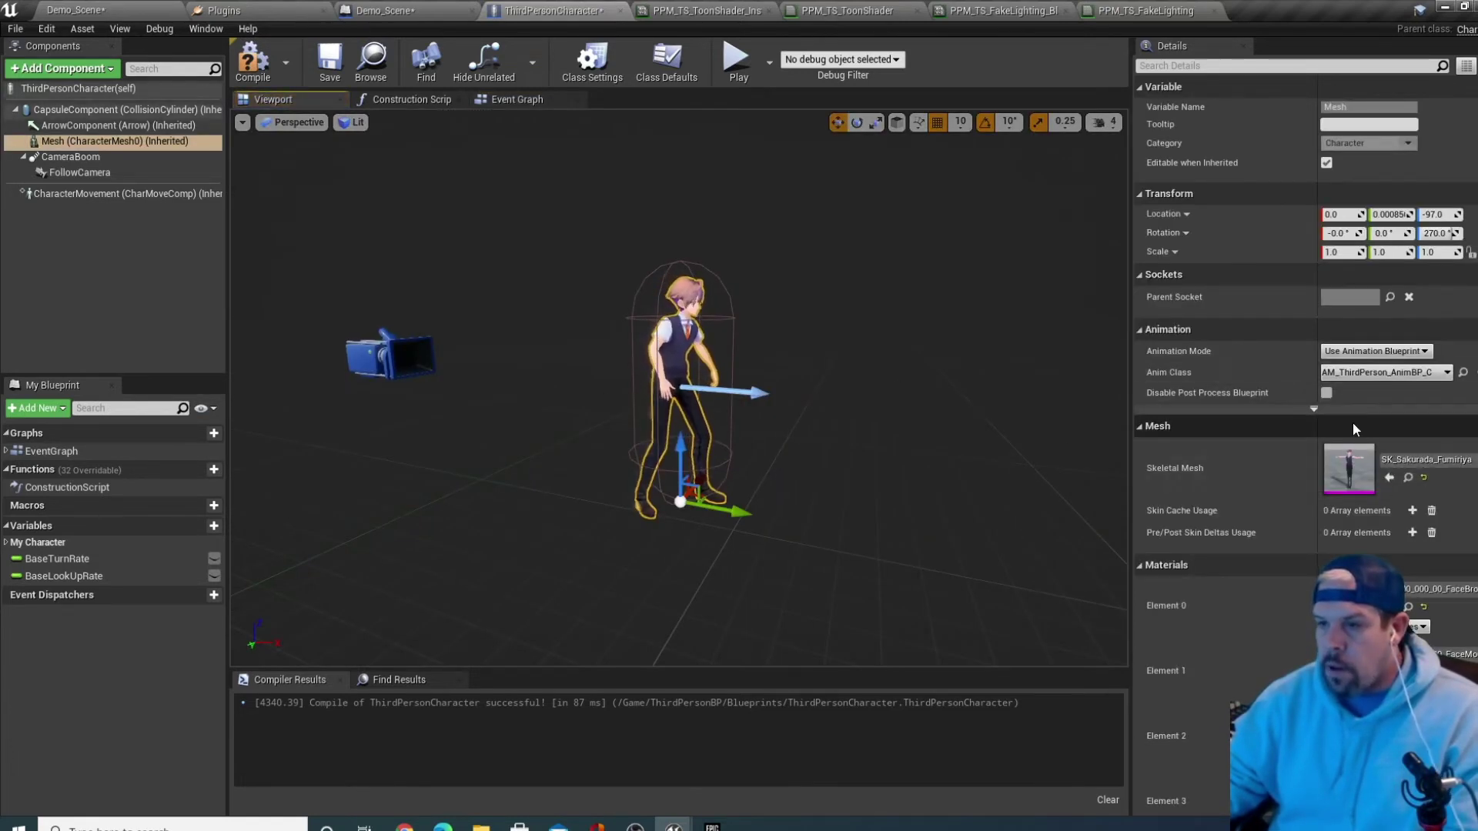
scroll(1352, 439, down, 4)
scroll(1352, 448, down, 12)
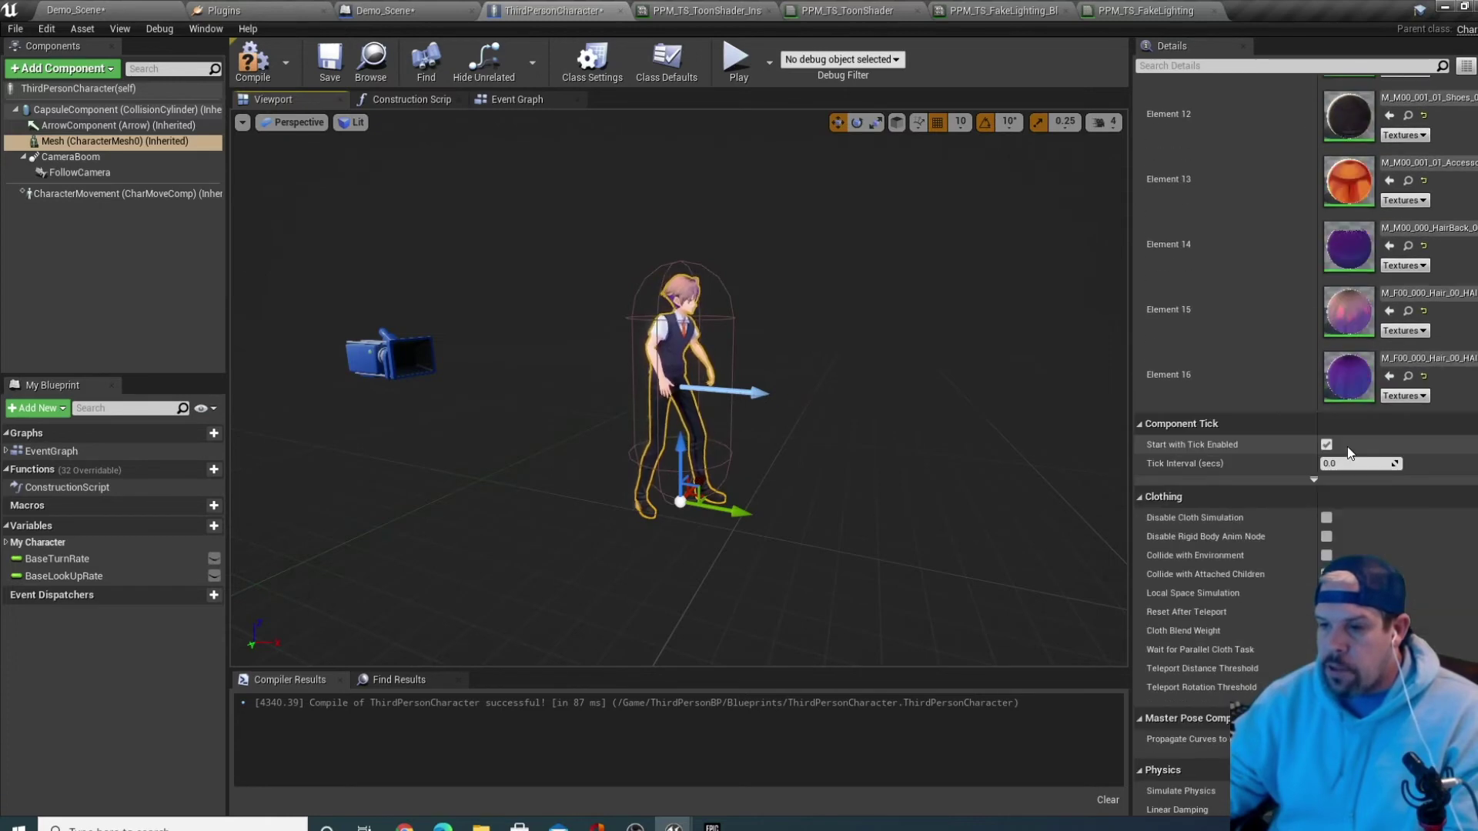
scroll(1414, 582, down, 4)
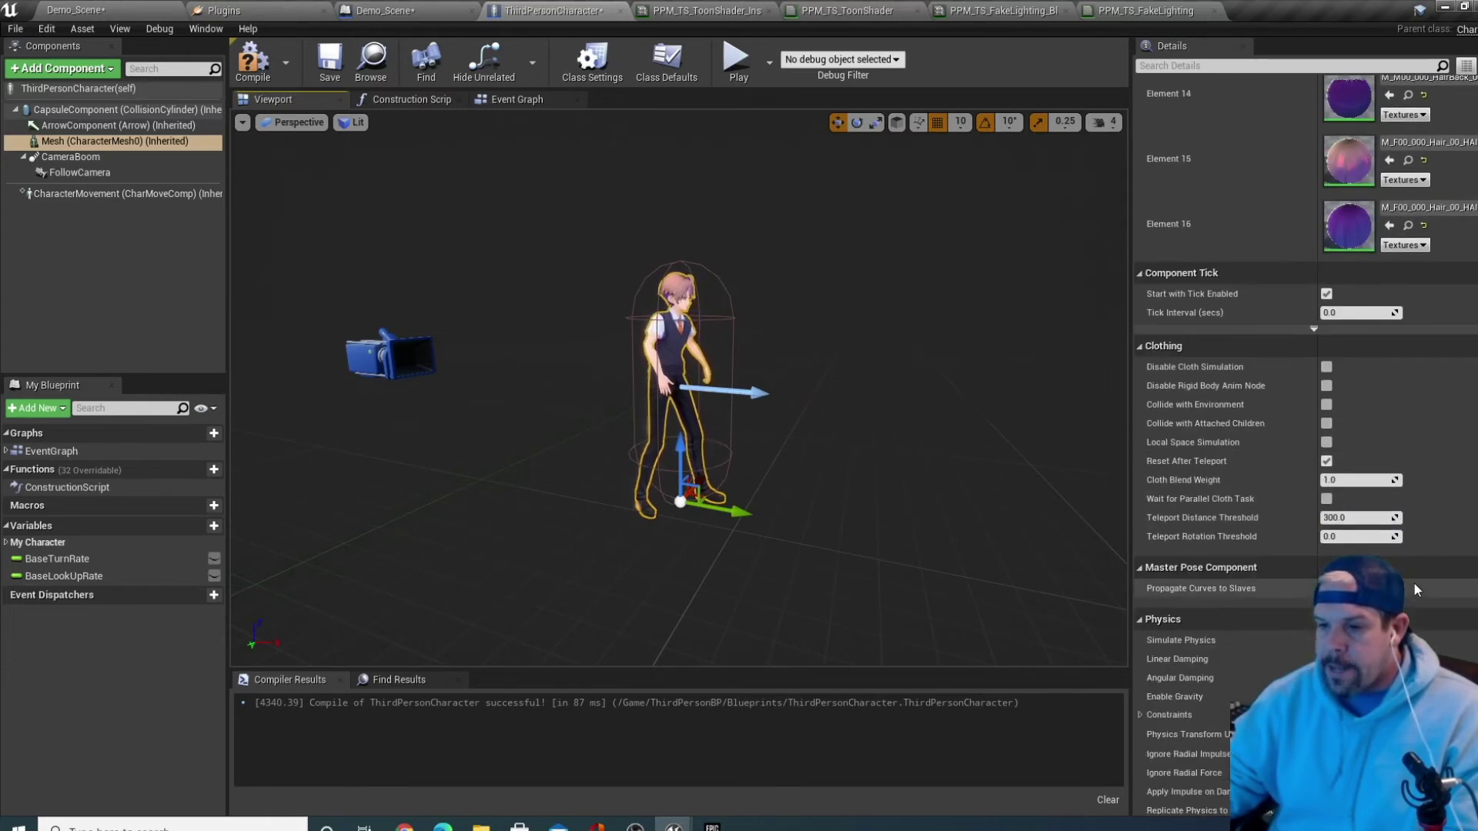
scroll(1412, 584, down, 8)
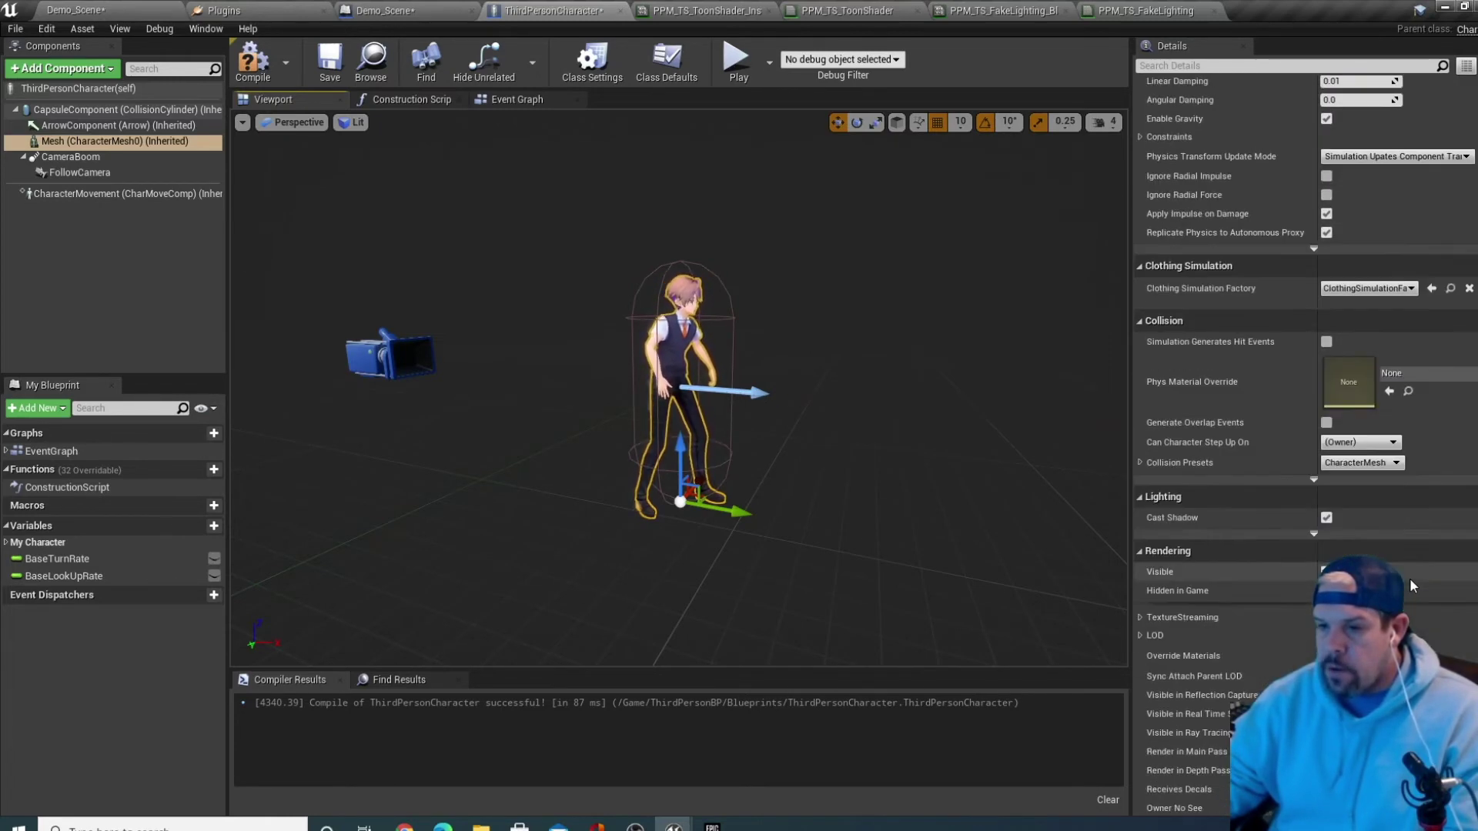
scroll(1410, 579, down, 1)
scroll(1213, 650, down, 1)
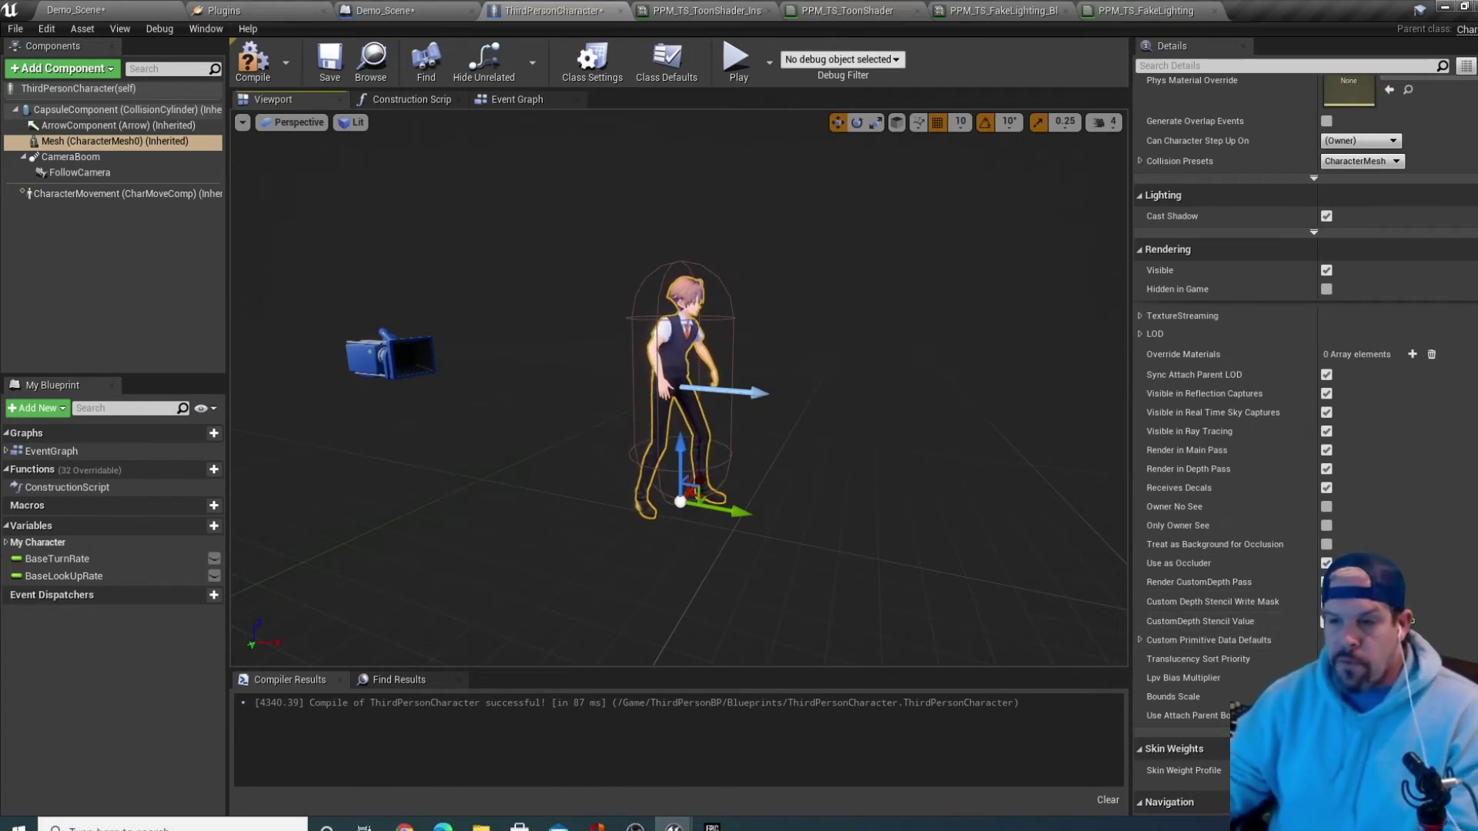
Add a Mesh component reference beside the InputAction PostProcess event in the Event Graph
click(515, 99)
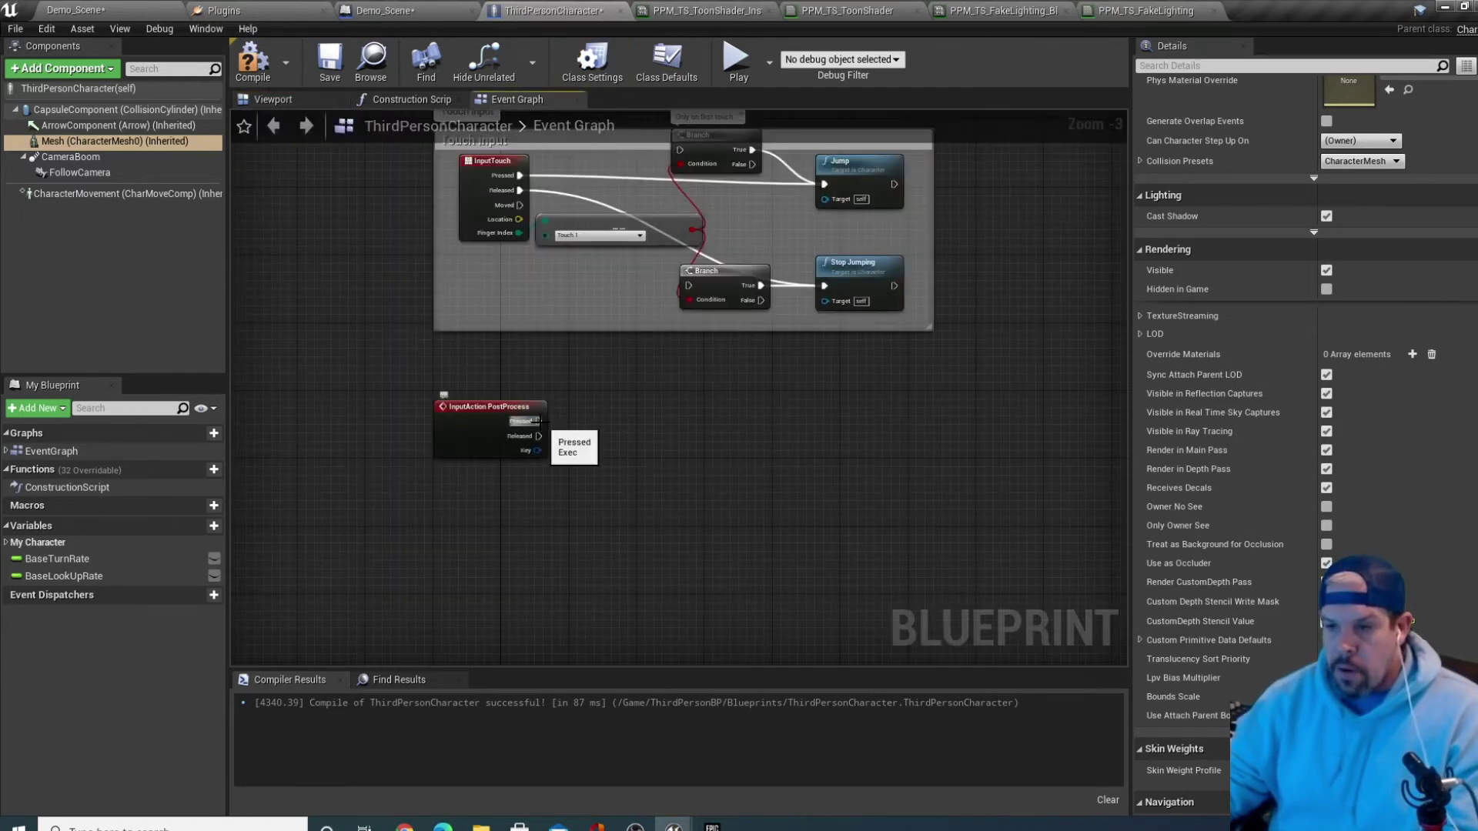
drag(90, 141, 776, 422)
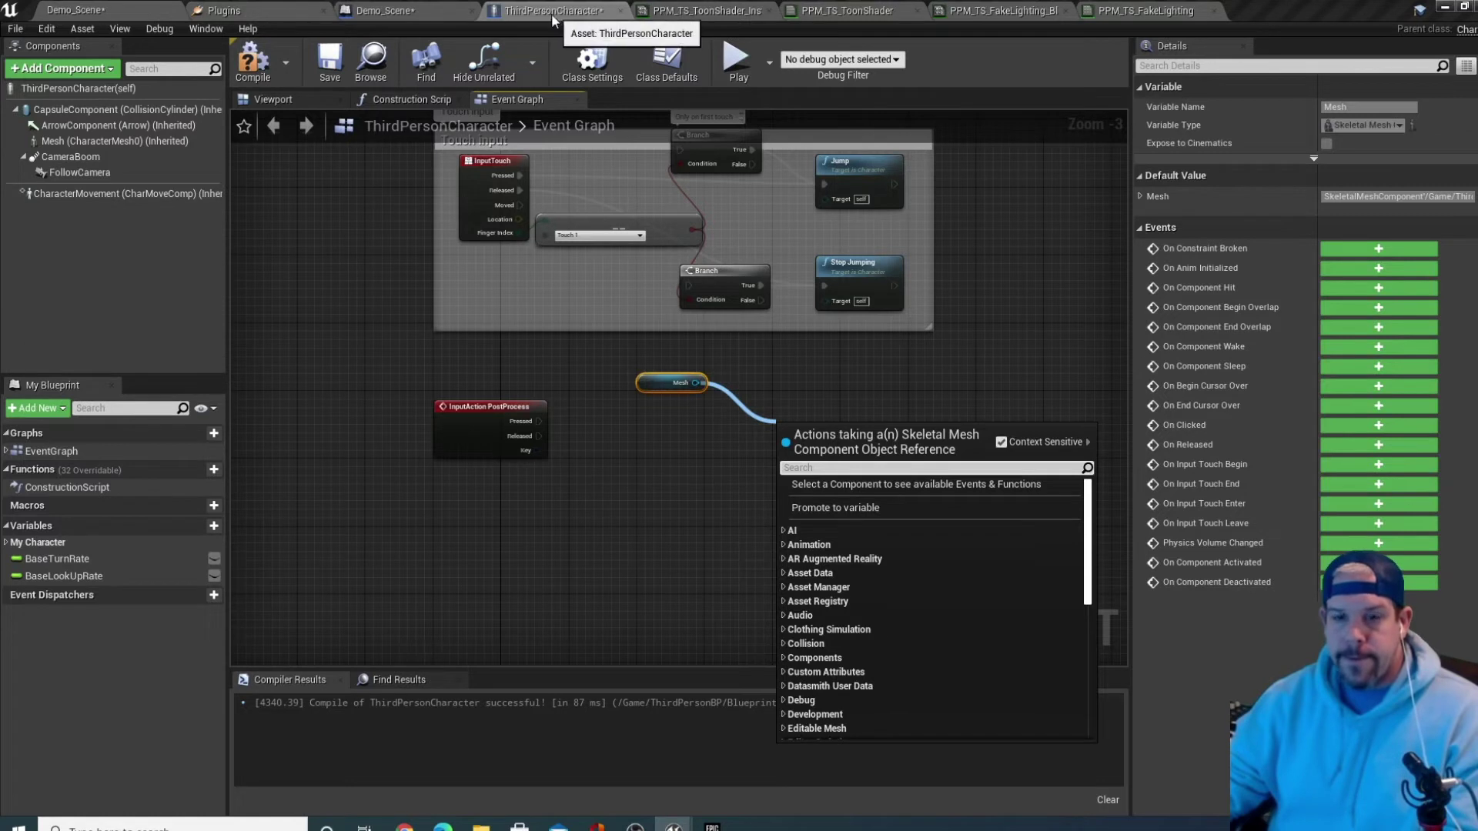
Check the name of the character mesh's custom depth stencil property and return to the Event Graph
click(289, 97)
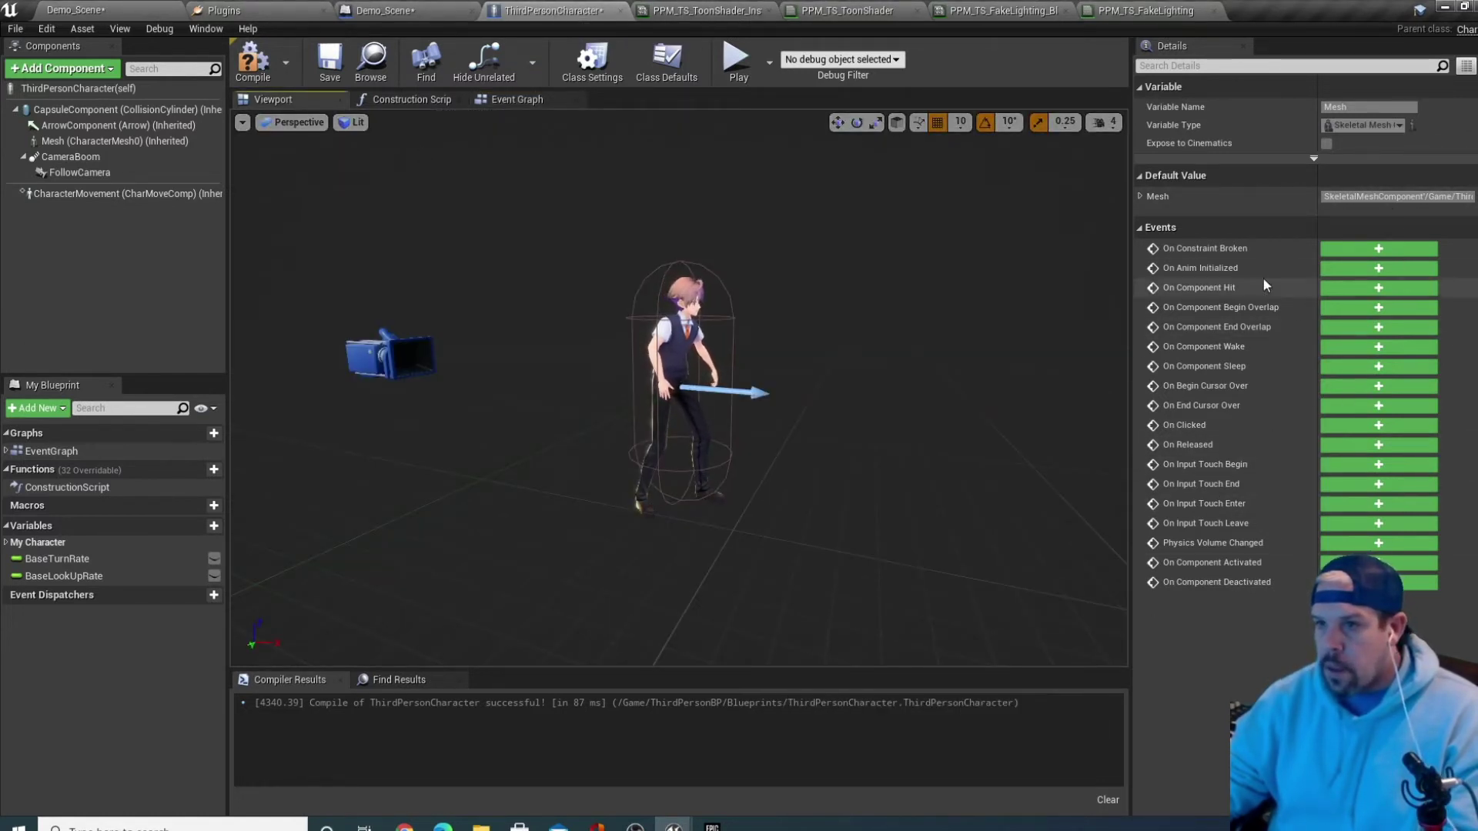
click(677, 339)
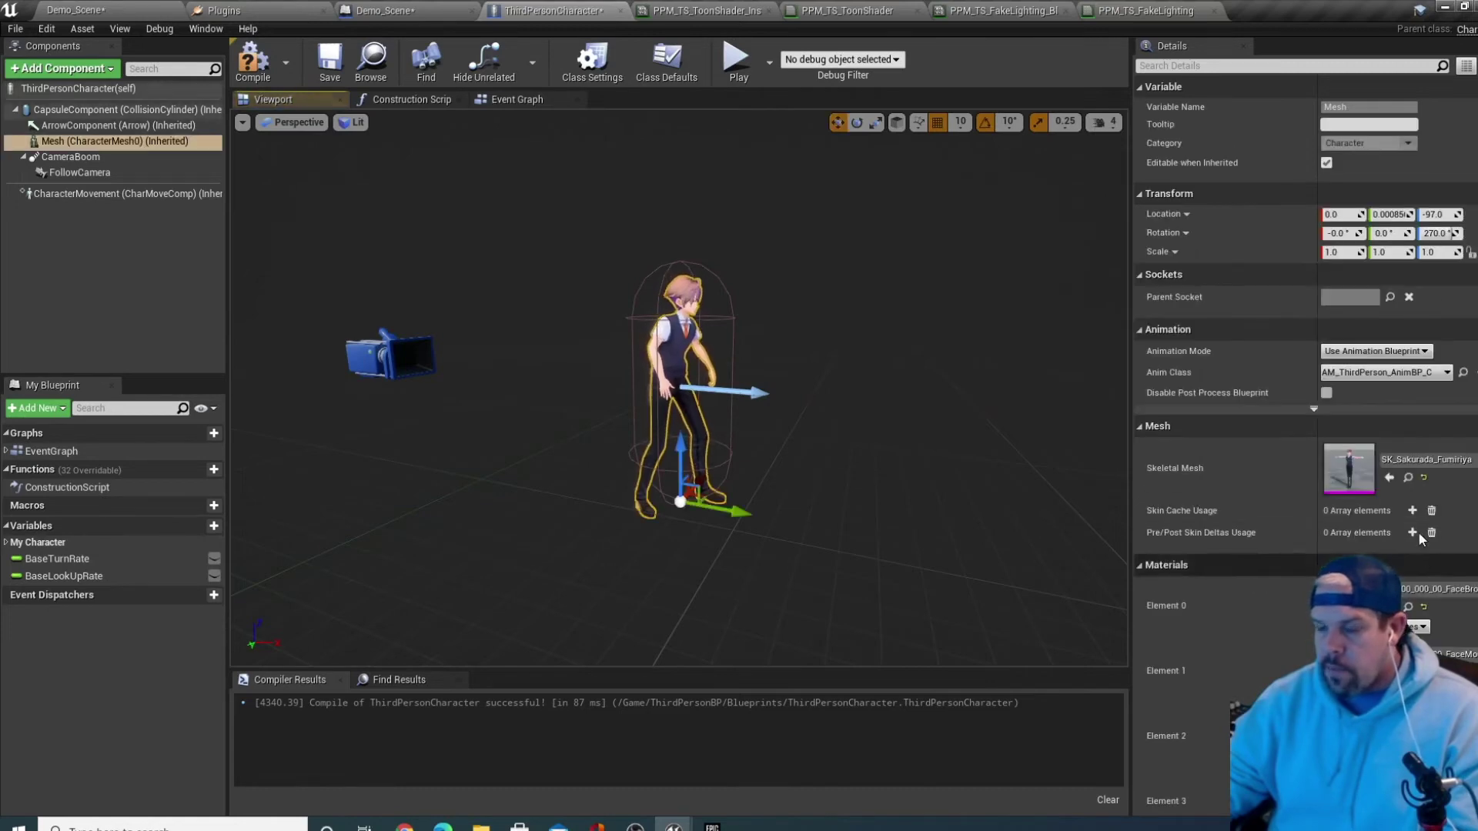
scroll(1420, 538, down, 20)
scroll(1381, 552, down, 15)
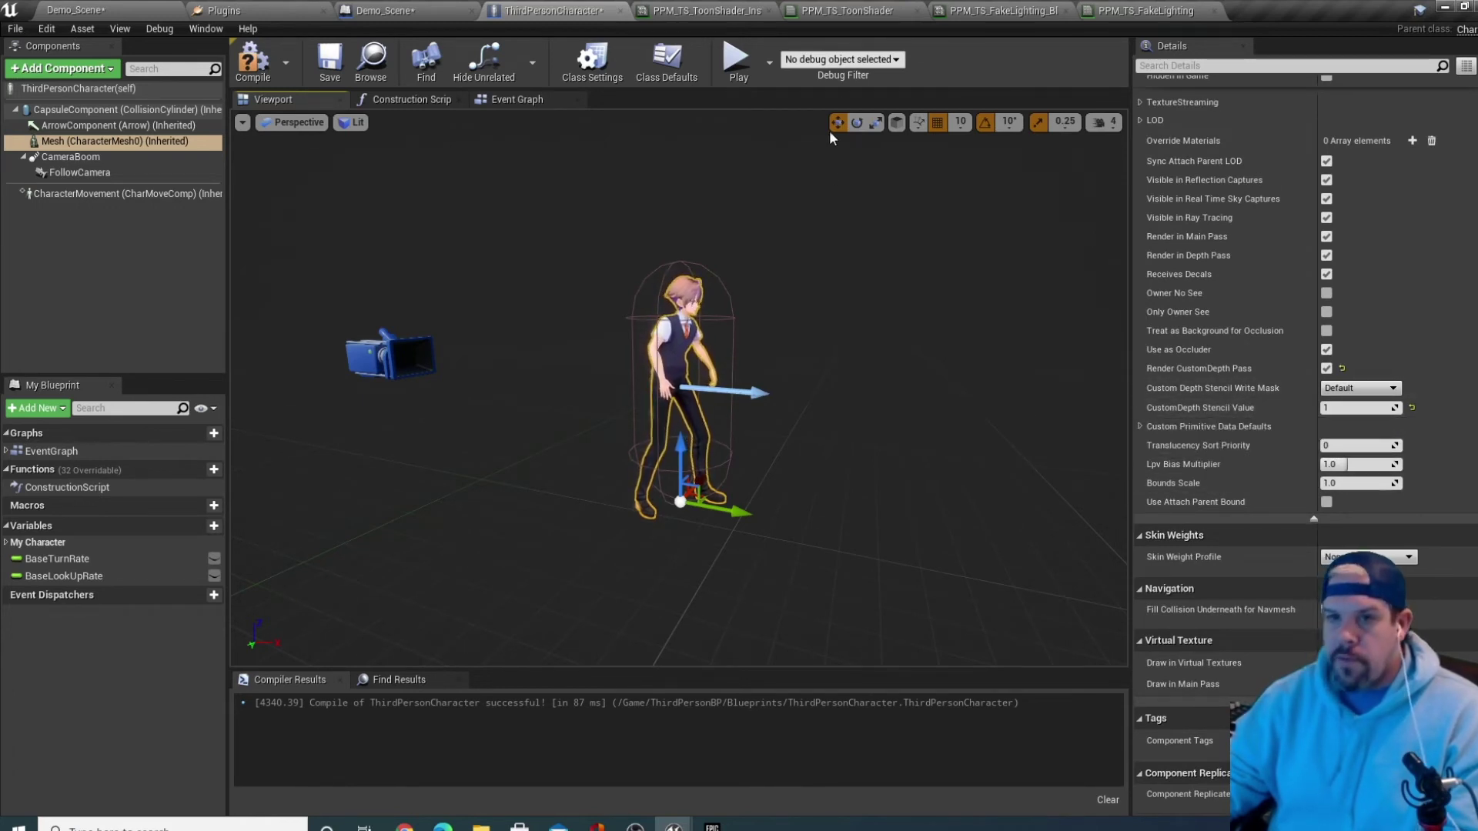
click(515, 100)
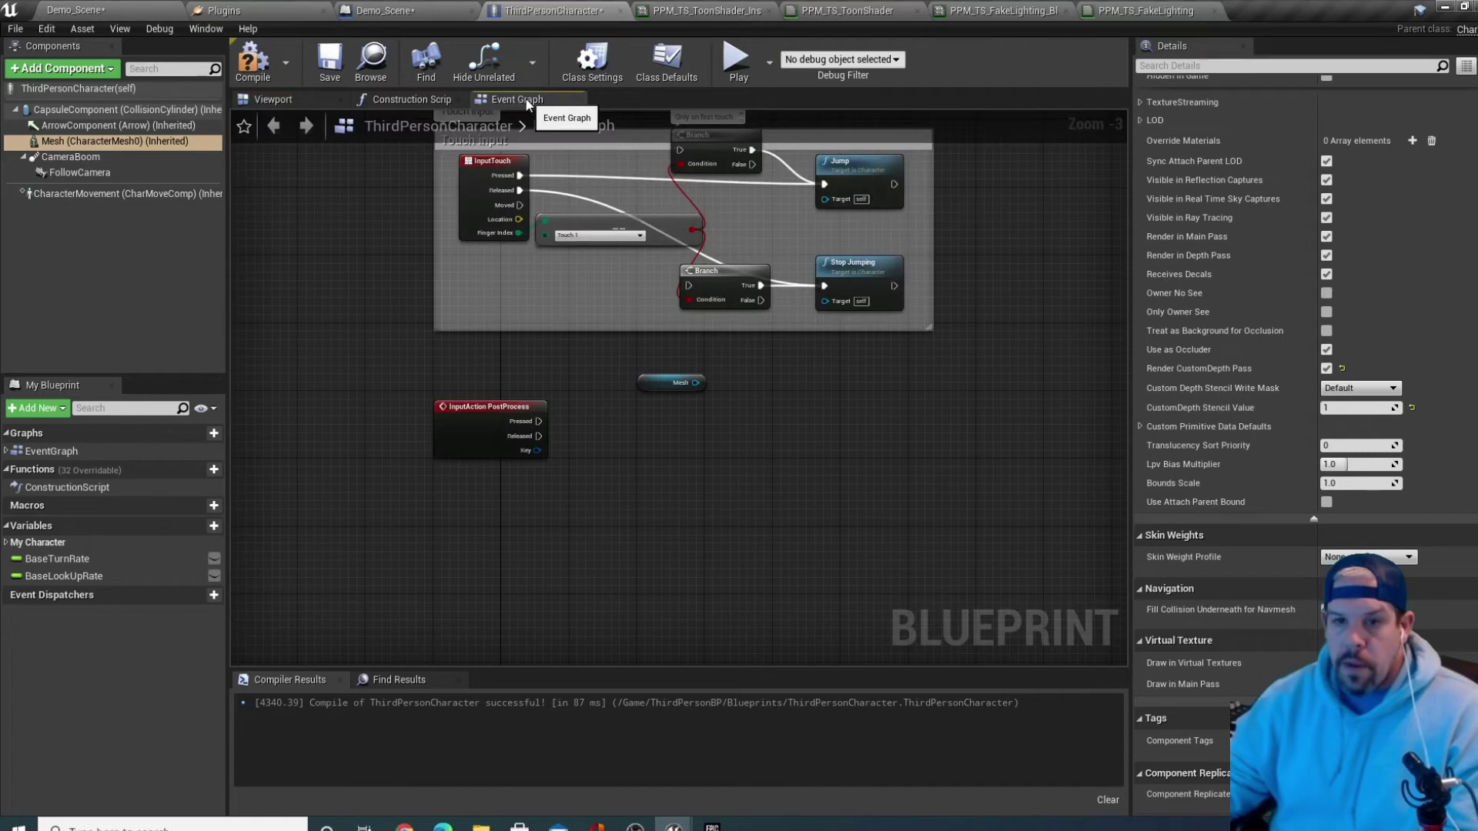
drag(695, 383, 780, 377)
text(custom)
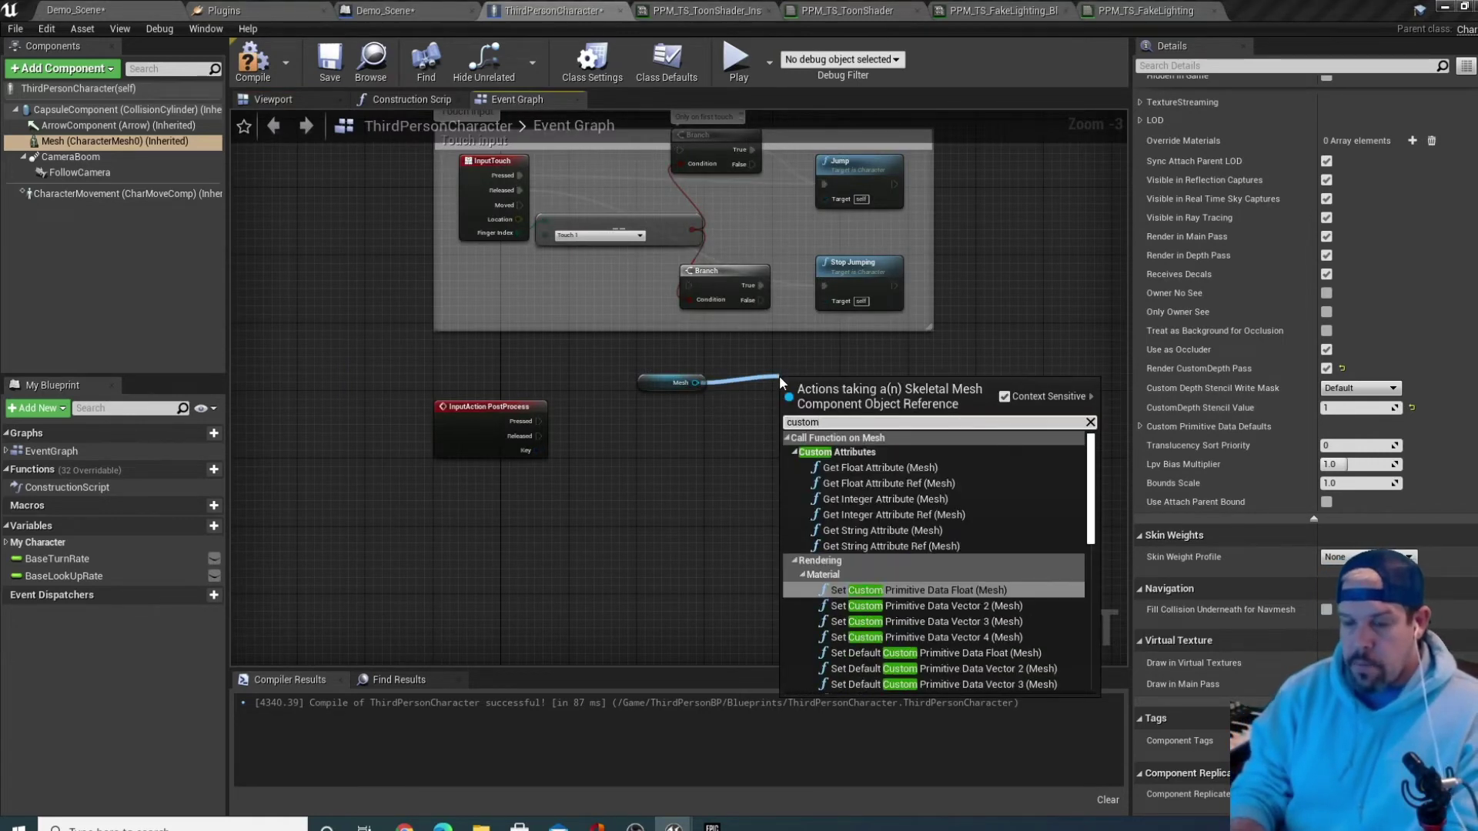
text( dept)
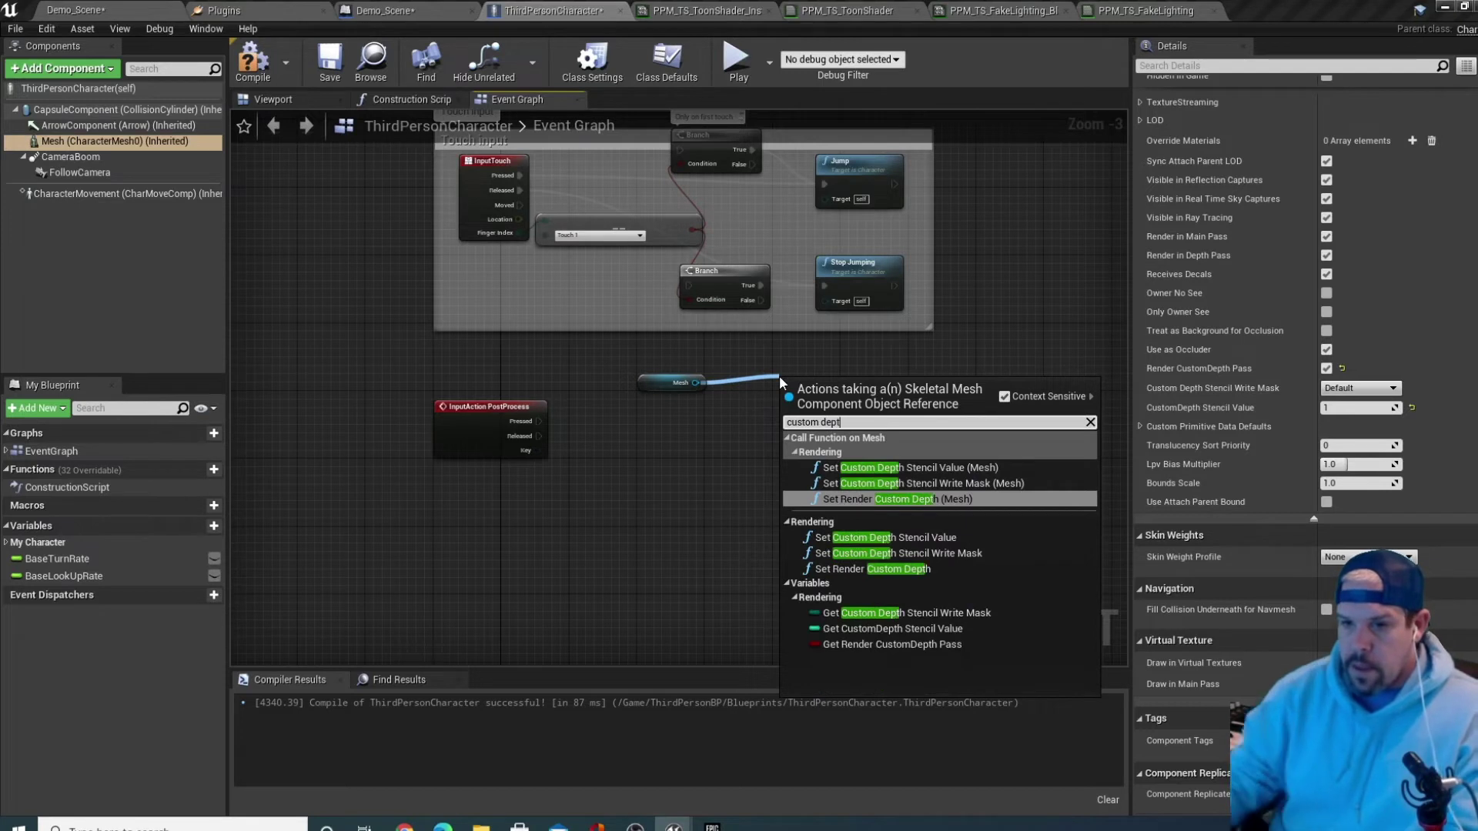
click(982, 468)
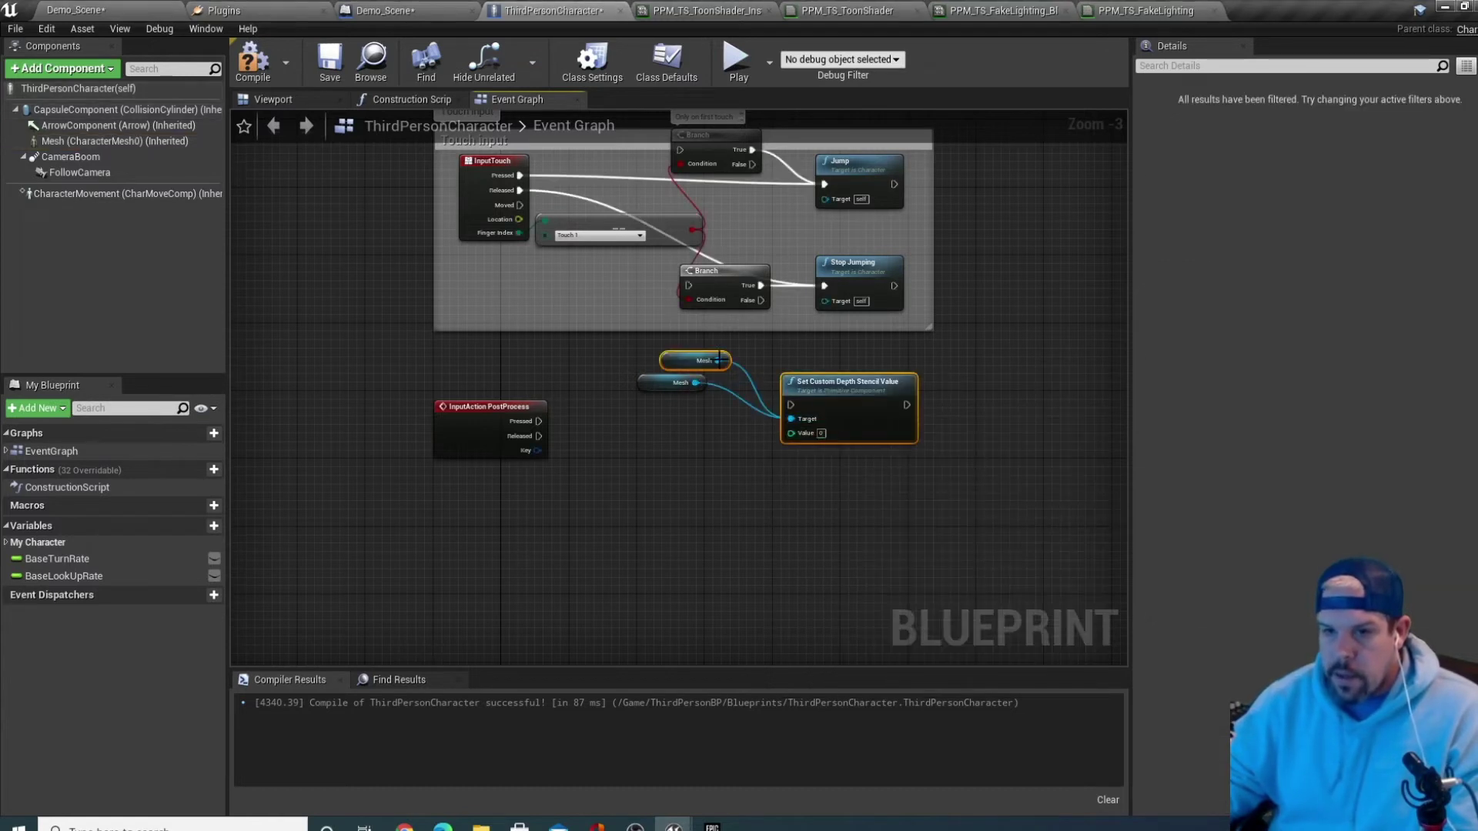
key(Delete)
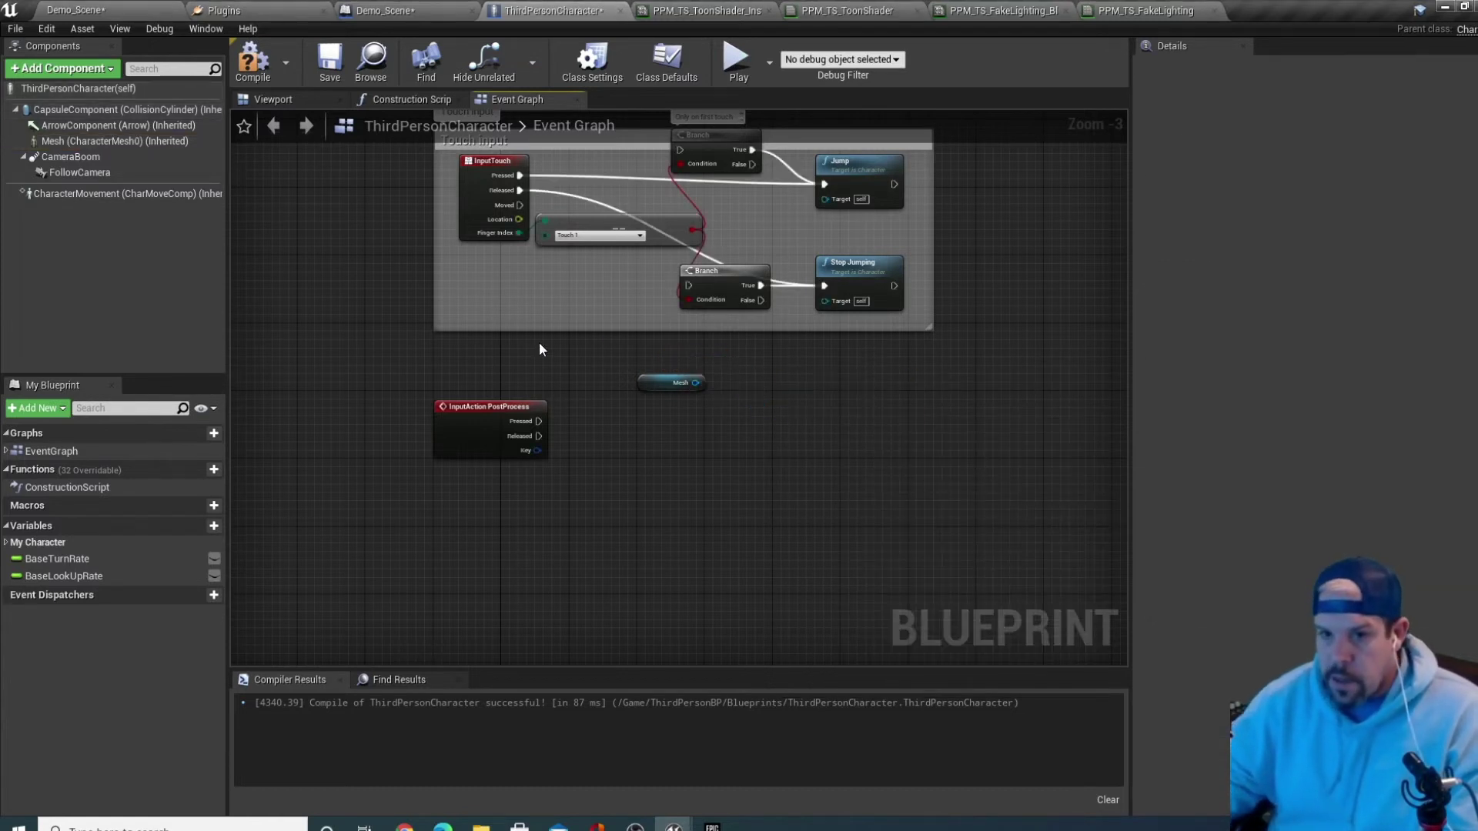
Add a Set Custom Depth Stencil Value node targeting the existing Mesh reference
drag(762, 405, 762, 405)
text(c)
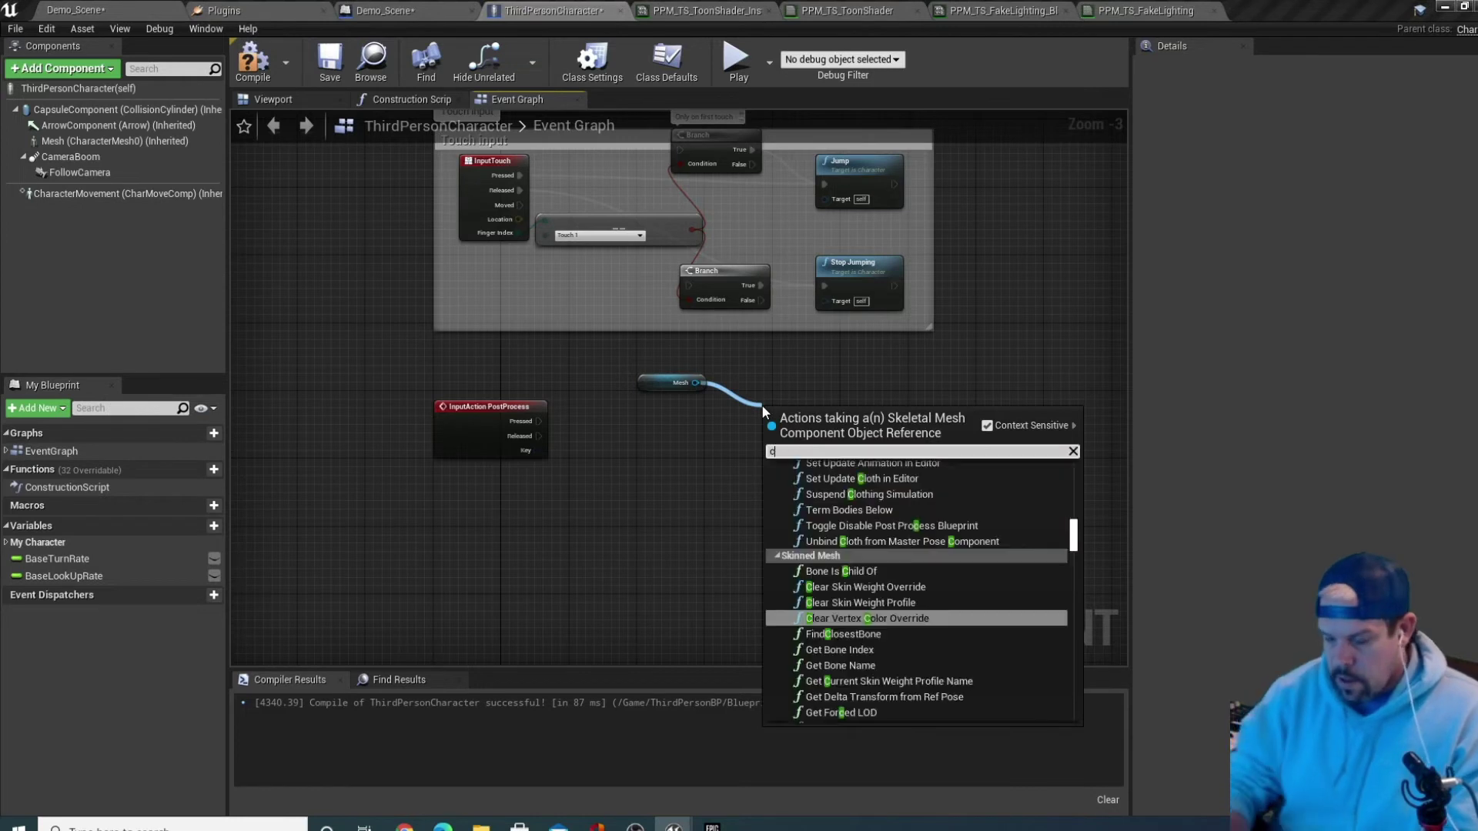
text(ustom depth stencil)
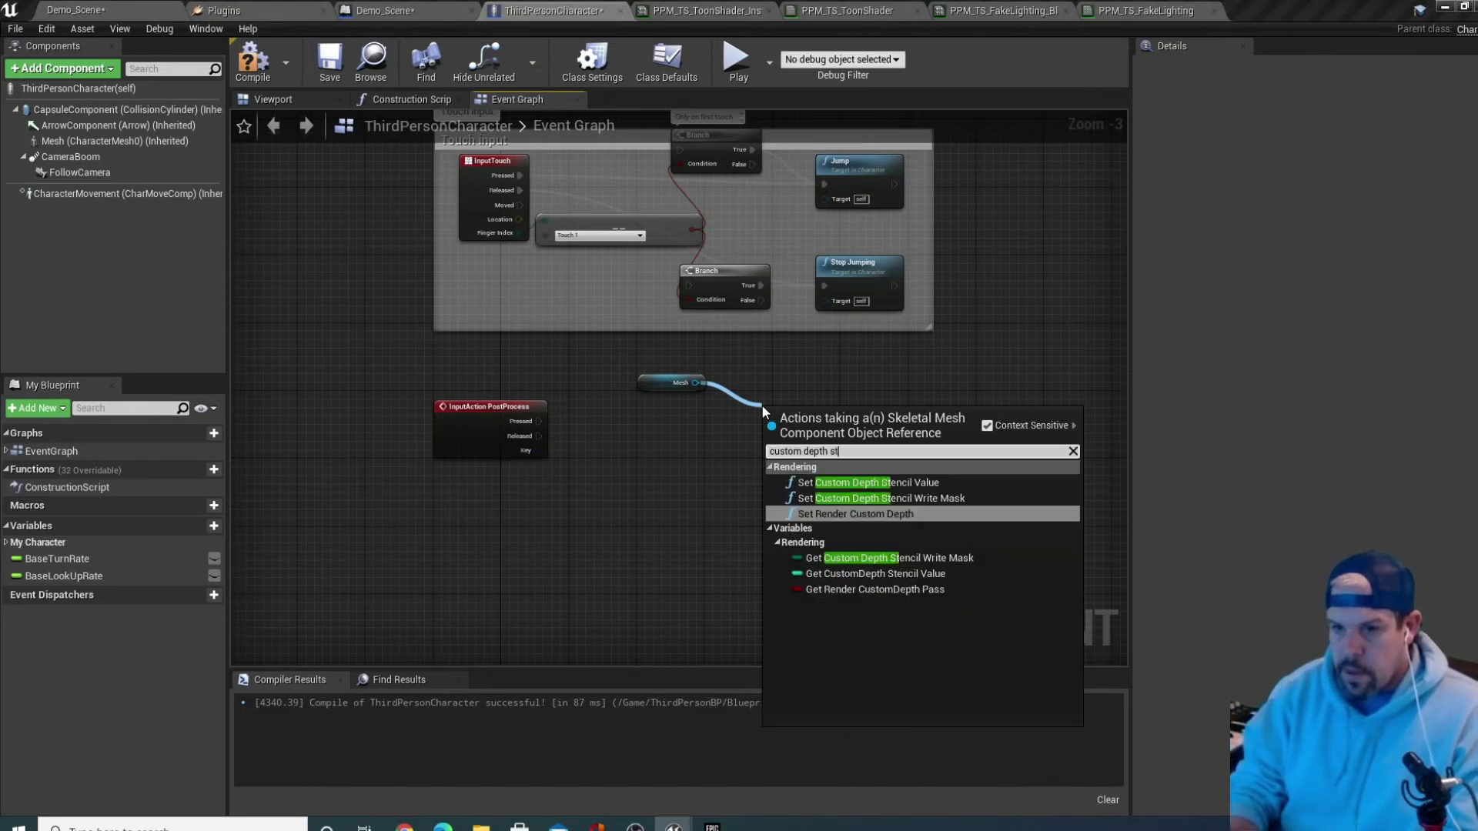
click(853, 483)
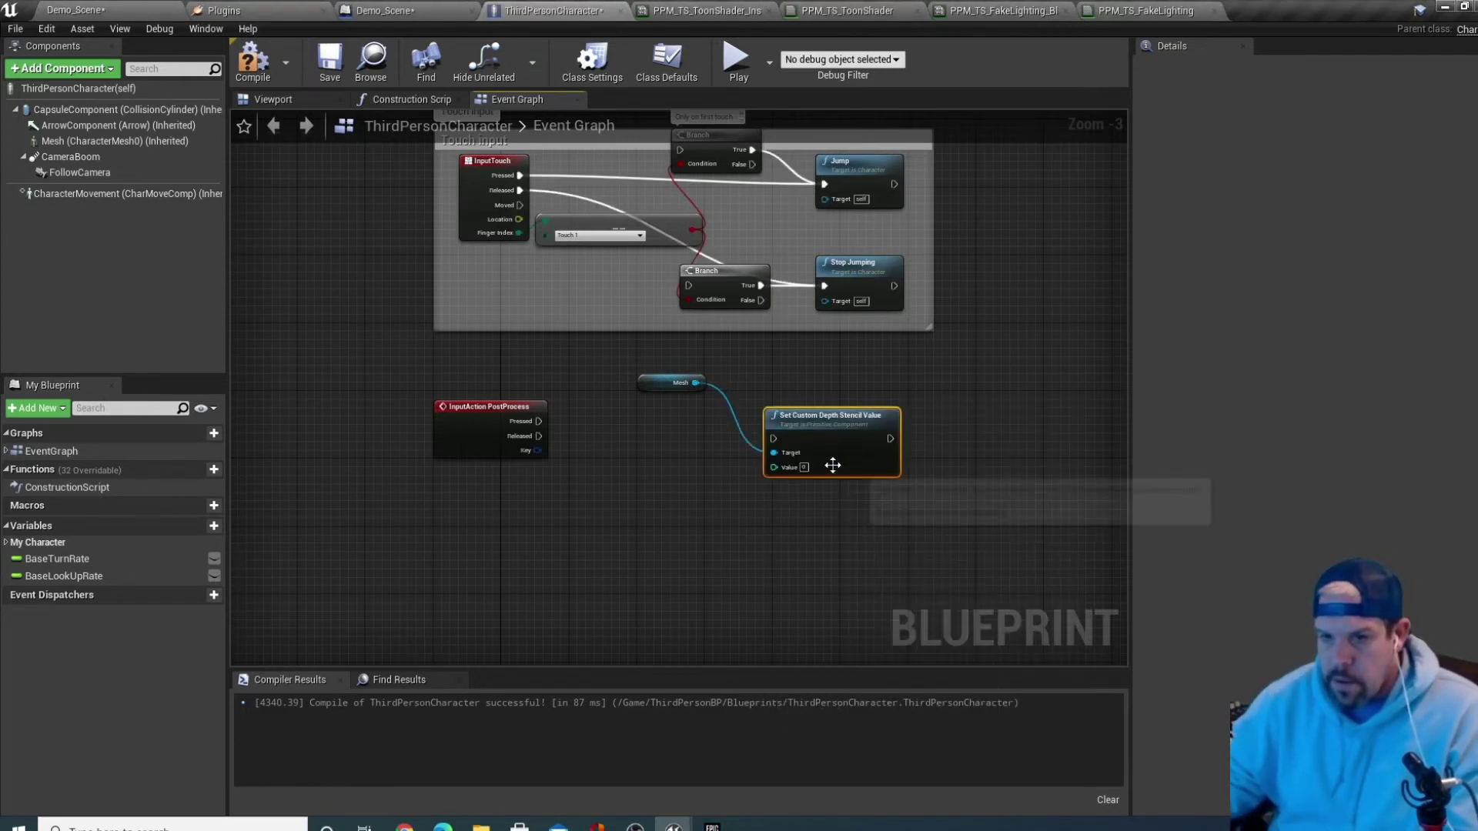
Arrange the Mesh and Set Custom Depth Stencil Value nodes and run the stencil node from the PostProcess event's Pressed output
drag(798, 459, 797, 408)
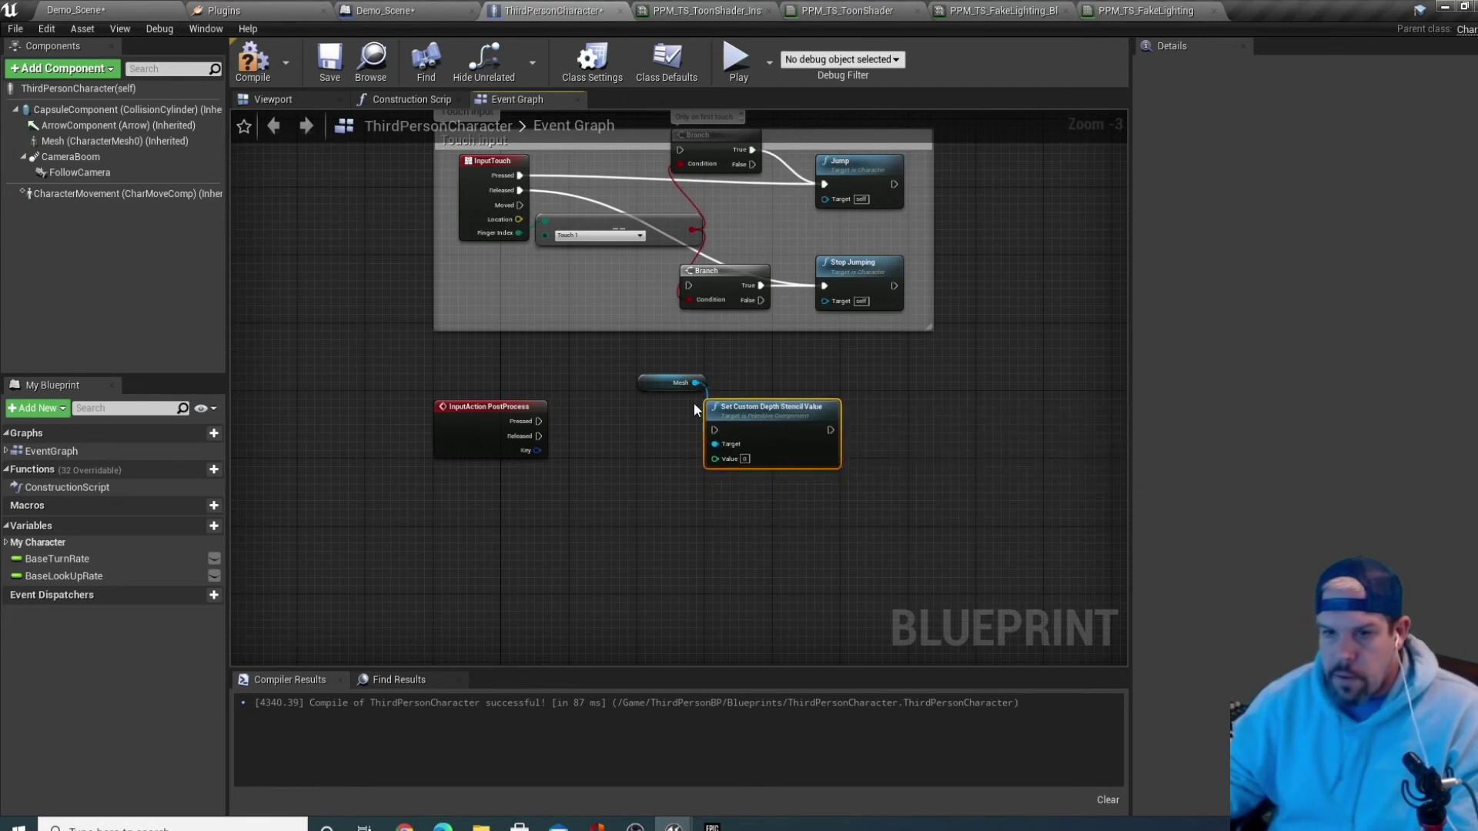
drag(660, 382, 575, 362)
drag(776, 417, 759, 400)
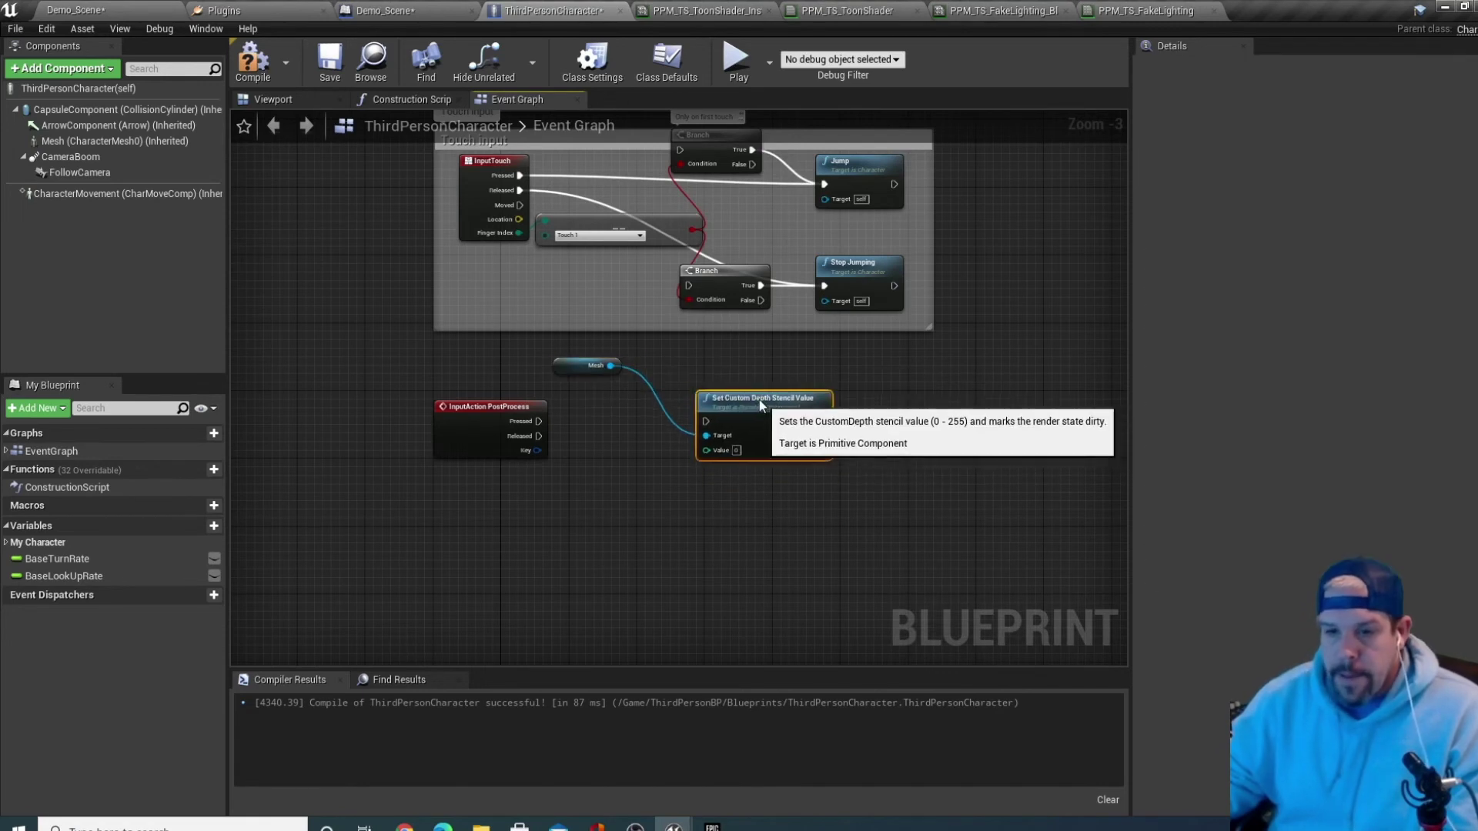
drag(537, 421, 757, 399)
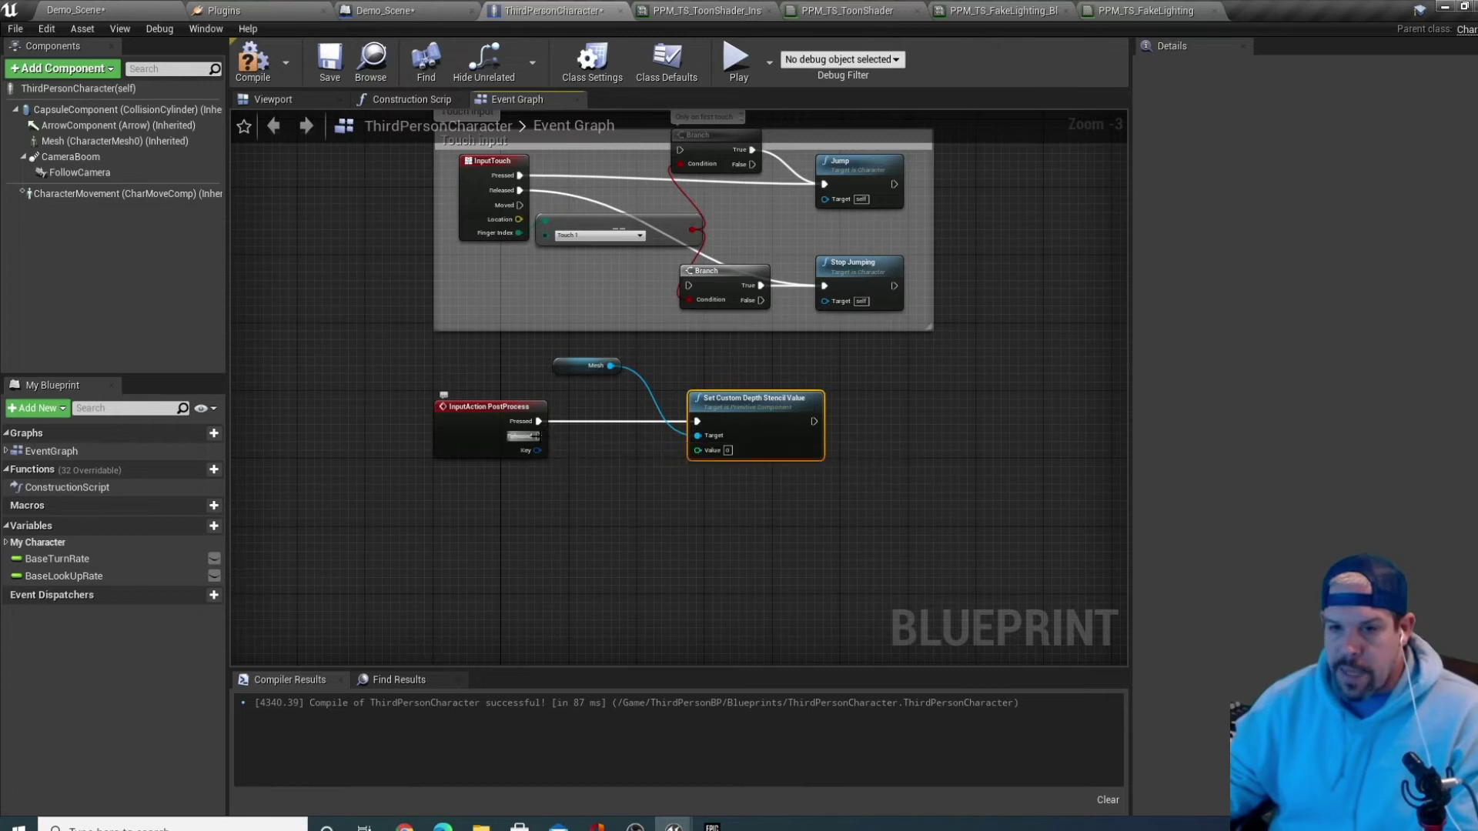
Duplicate the Set Custom Depth Stencil Value node below the original and connect the Mesh reference to its Target
key(ctrl+v)
drag(822, 424, 763, 501)
drag(610, 365, 697, 529)
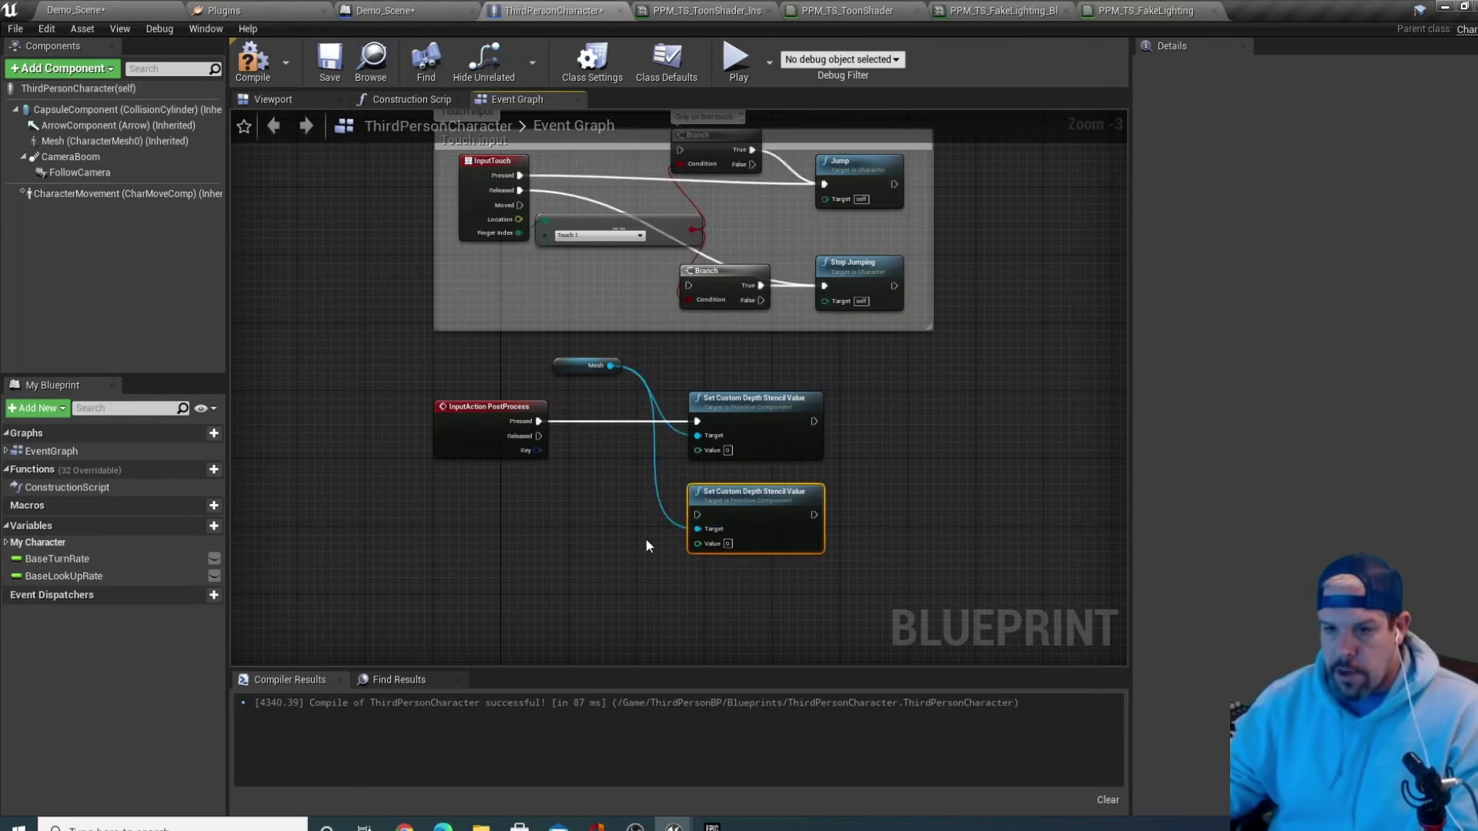
Set the lower stencil node's Value to 1, run it from the event's Released output, and compile and save the blueprint
click(728, 544)
text(1)
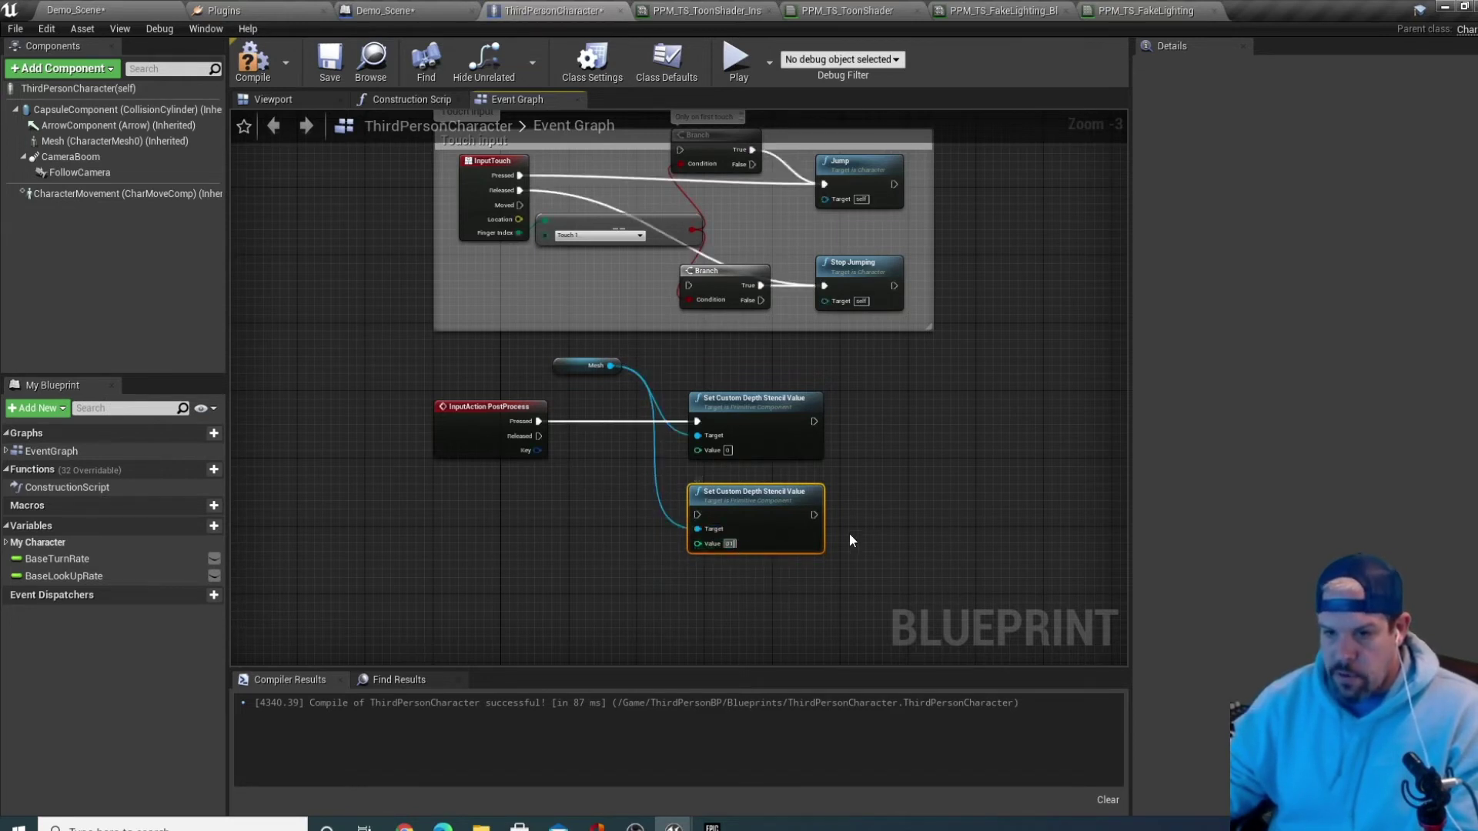
click(867, 528)
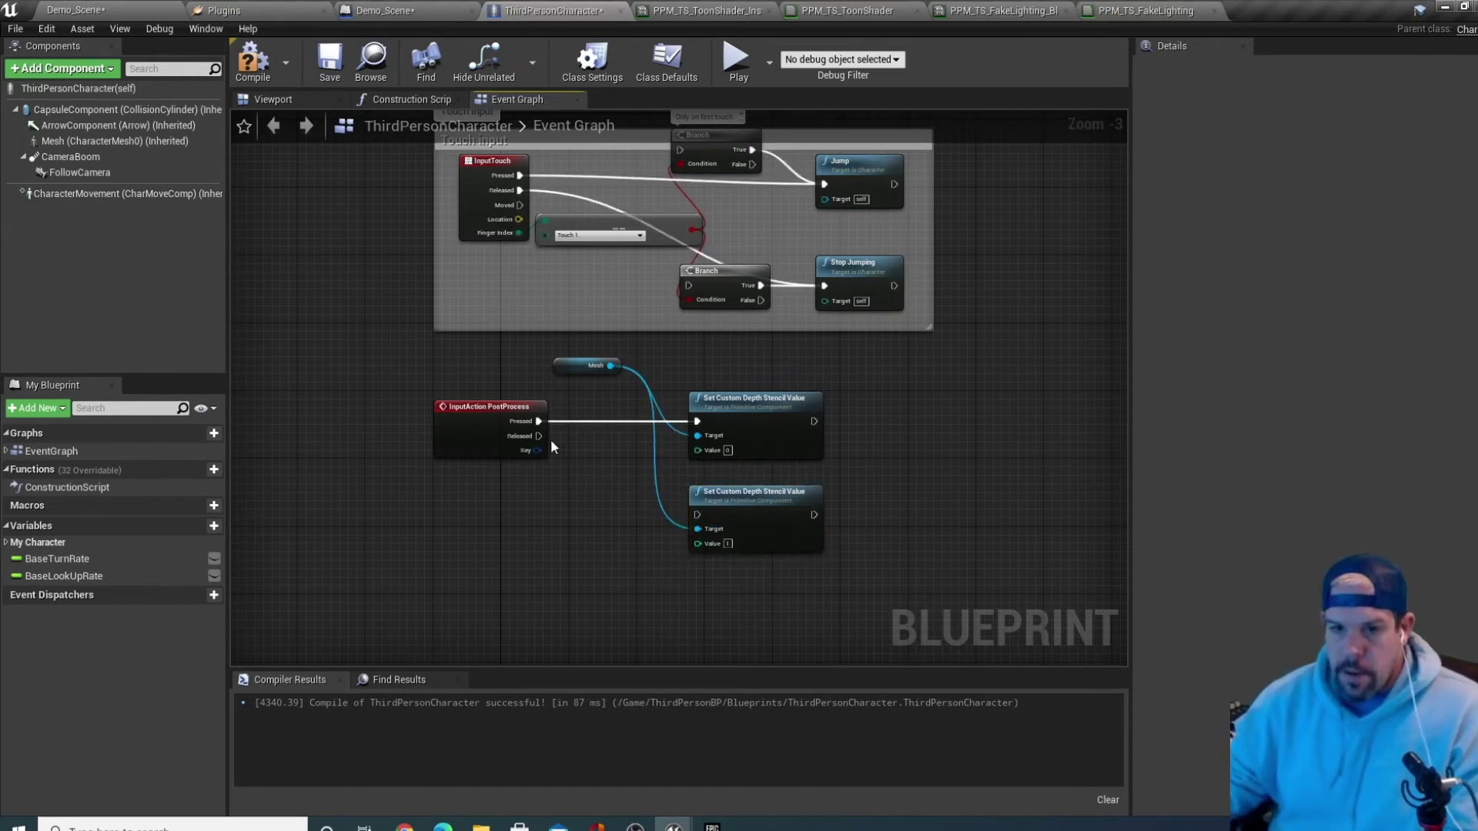
drag(542, 438, 697, 515)
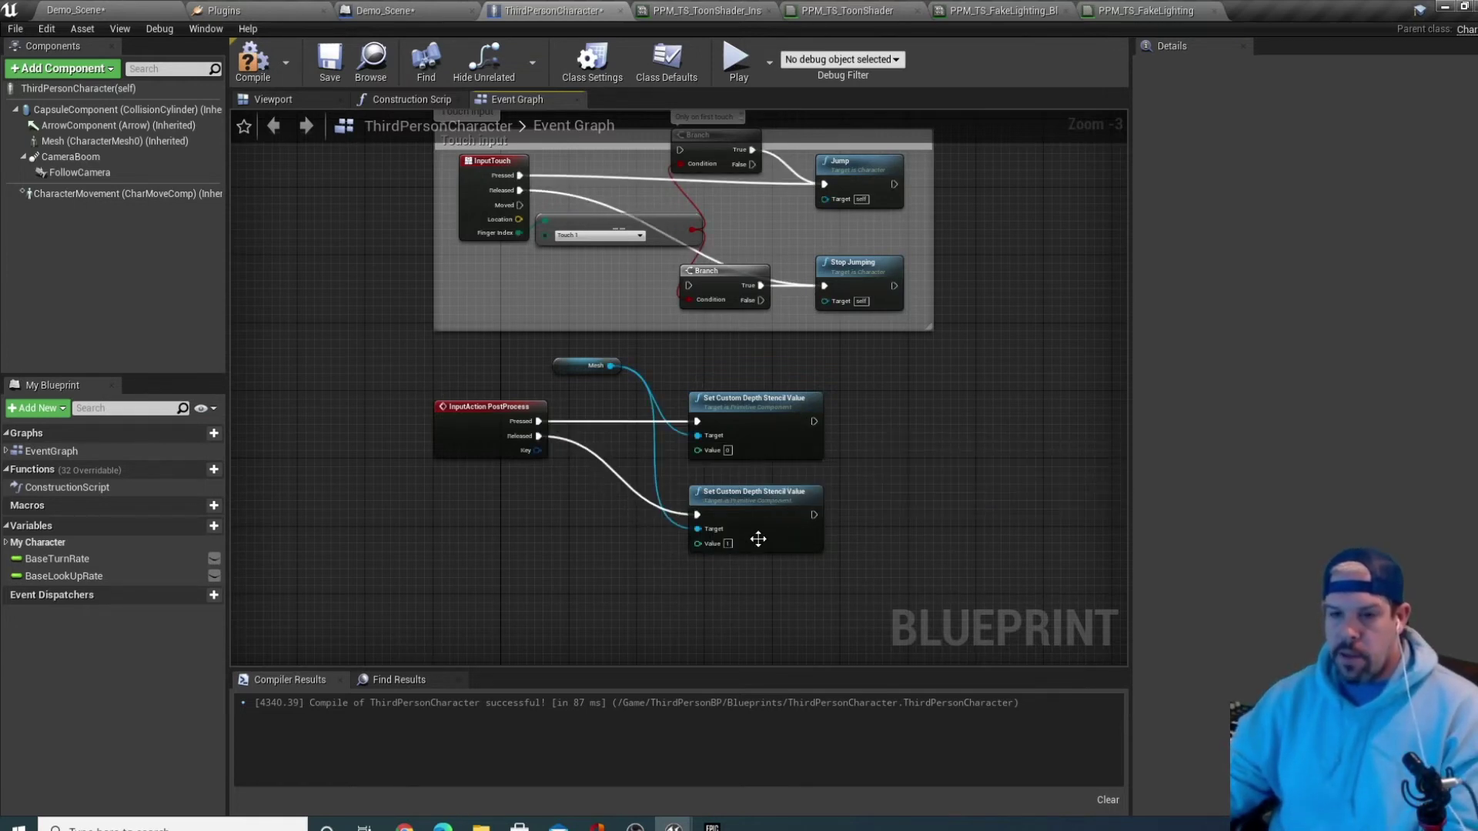
click(240, 77)
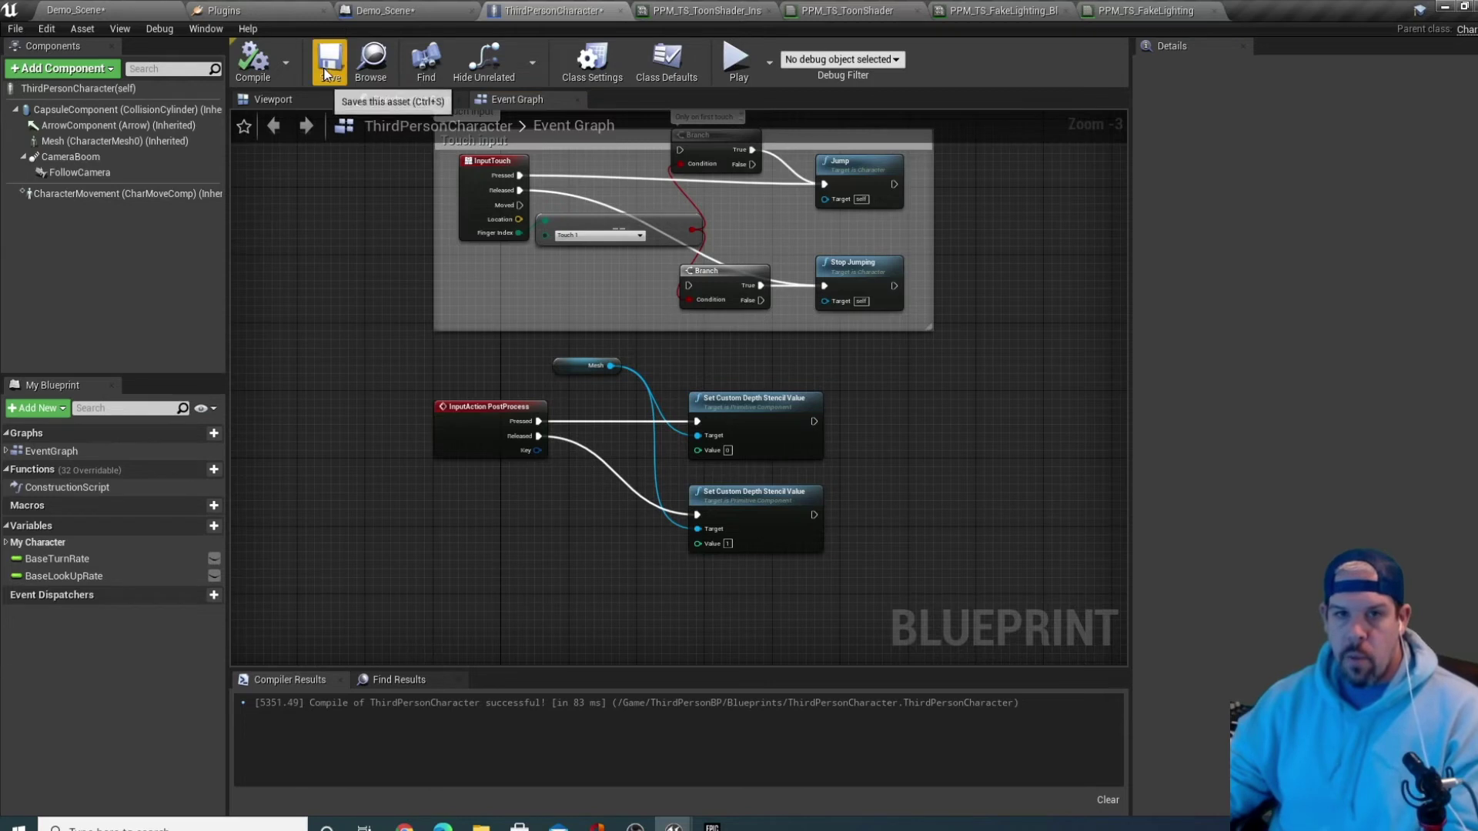
Play the Demo_Scene level and run the character across the street towards the buildings
click(129, 8)
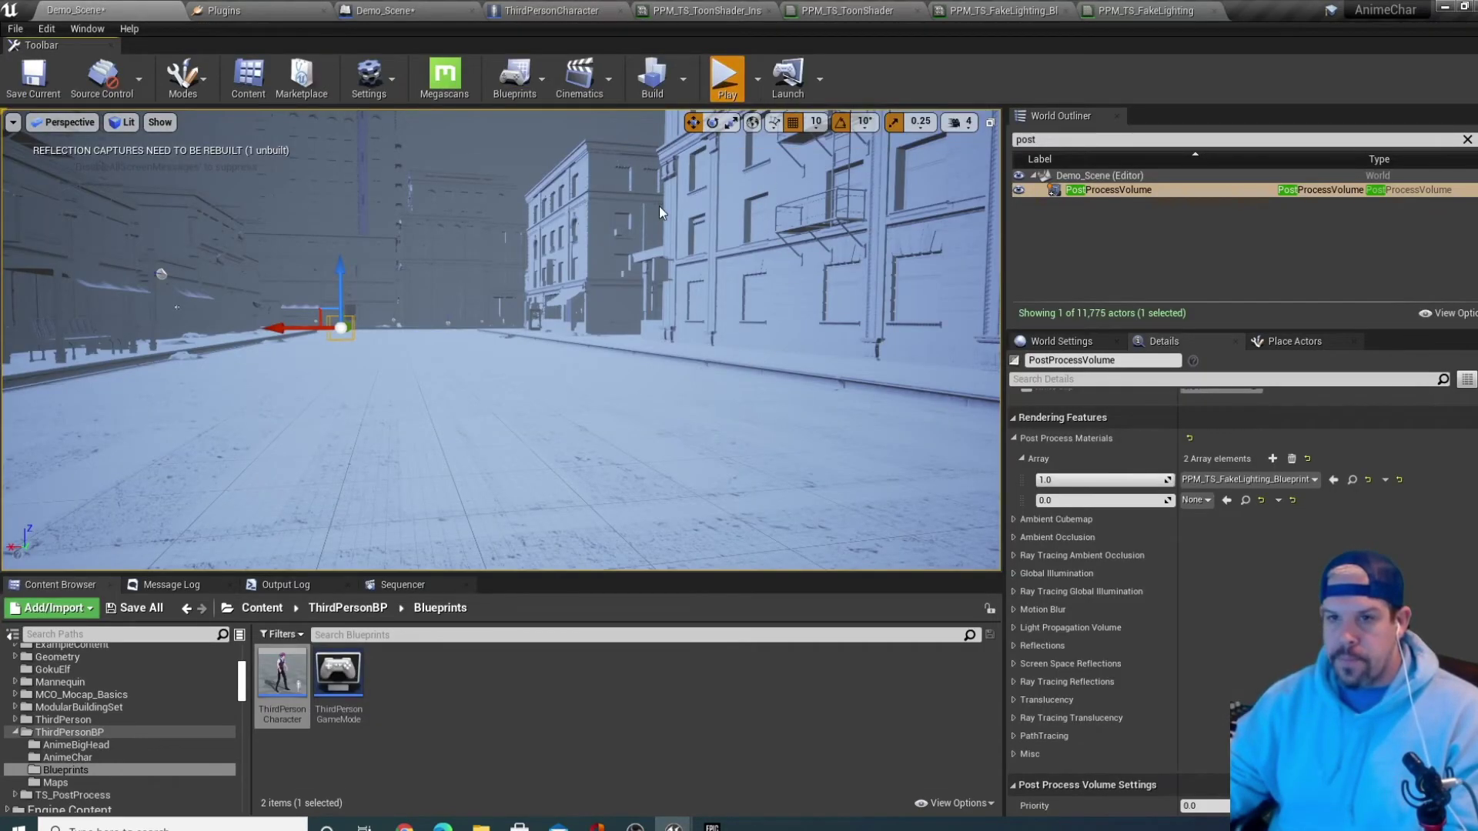
click(699, 299)
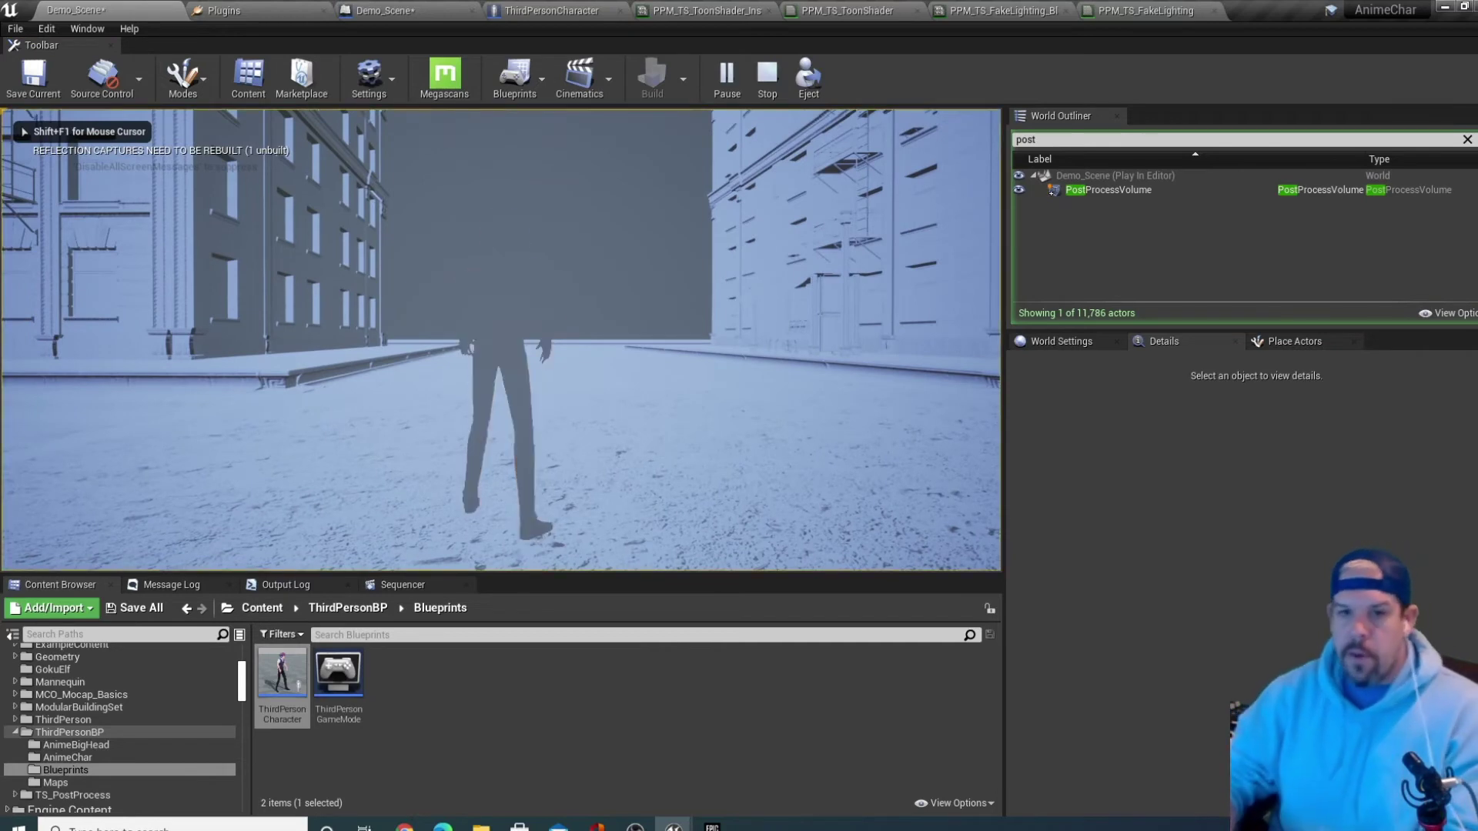
key(d)
key(d)
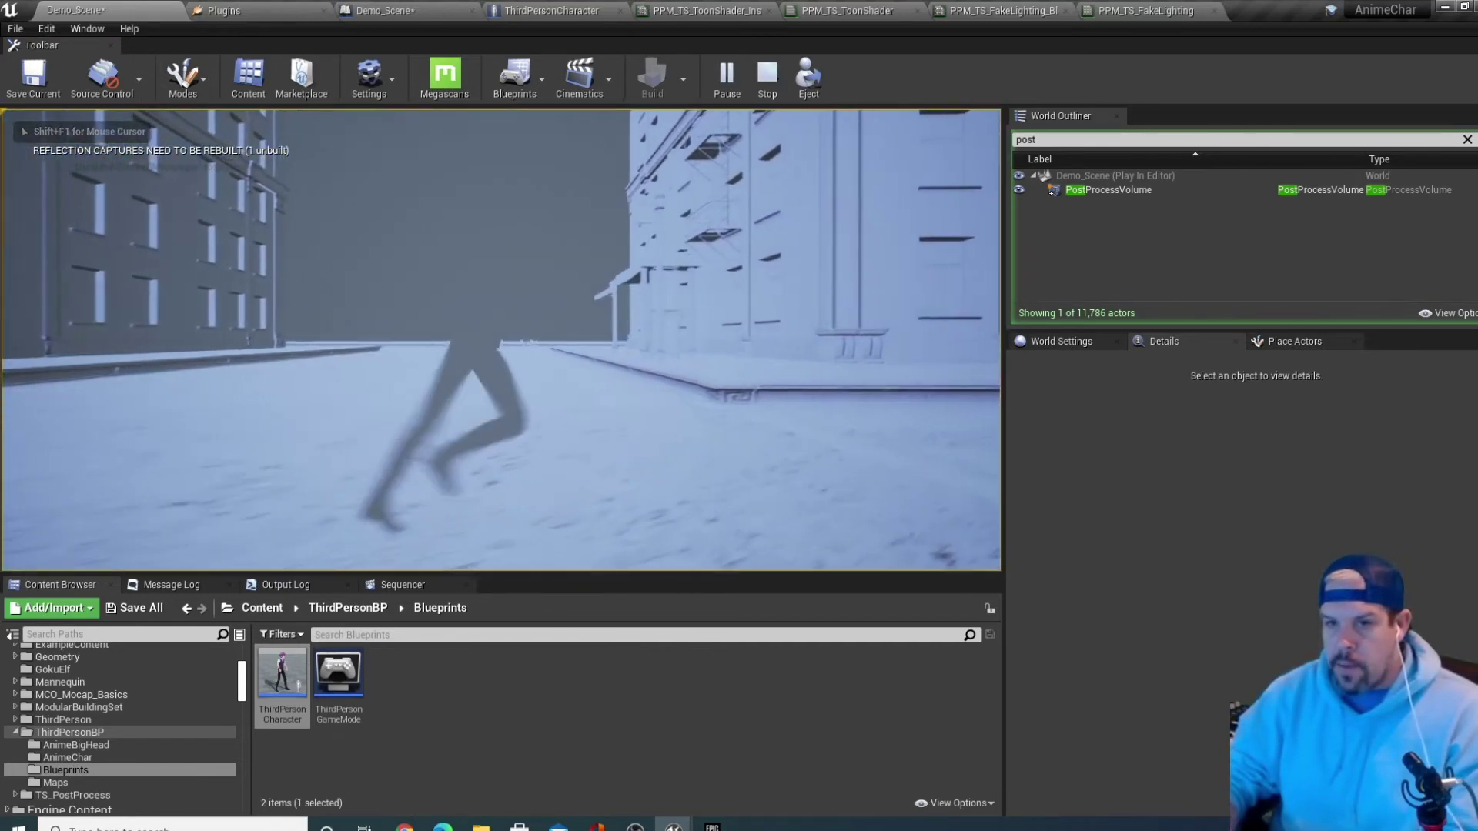
key(d)
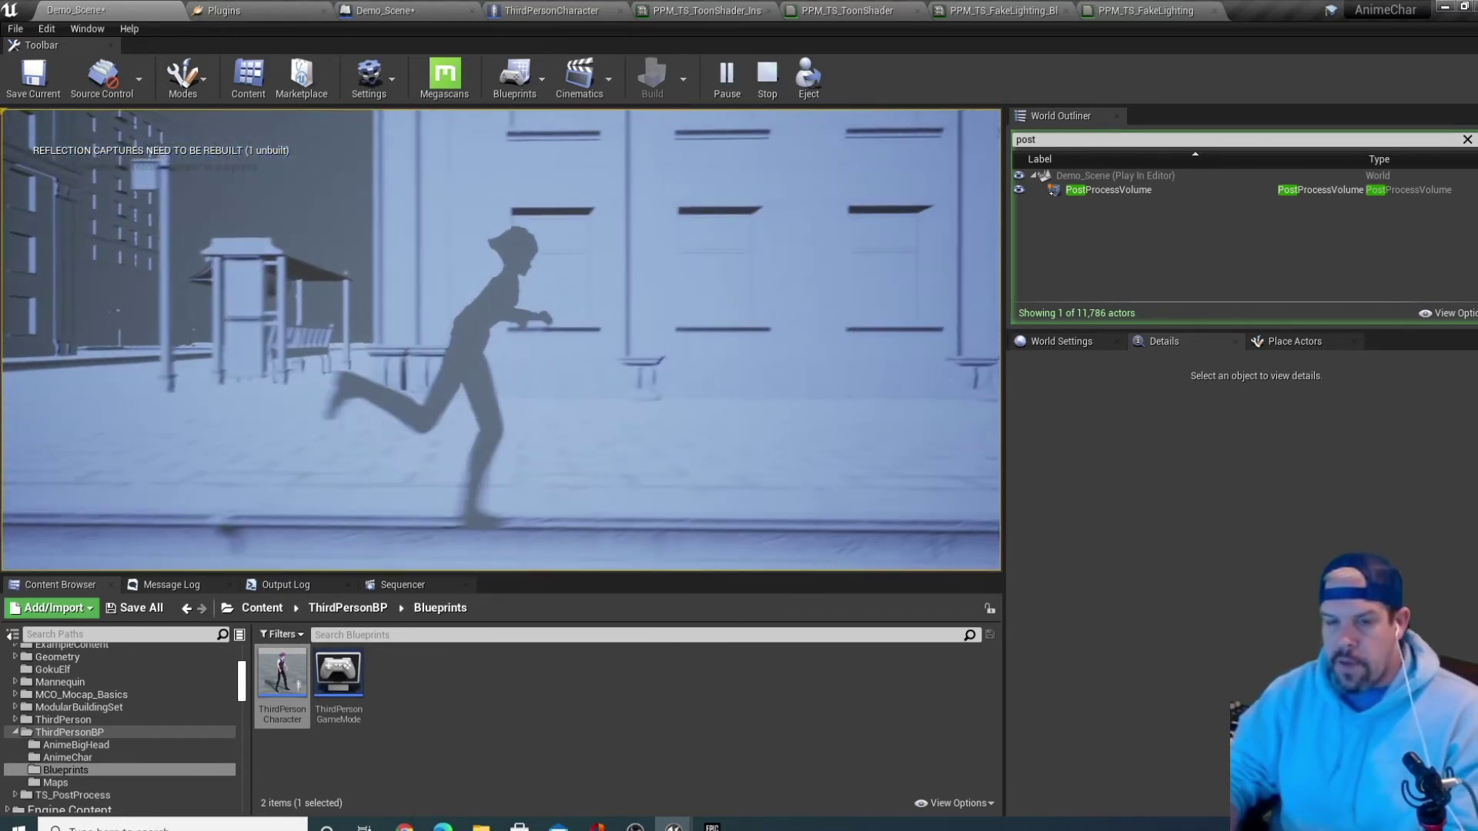
key(w)
key(d)
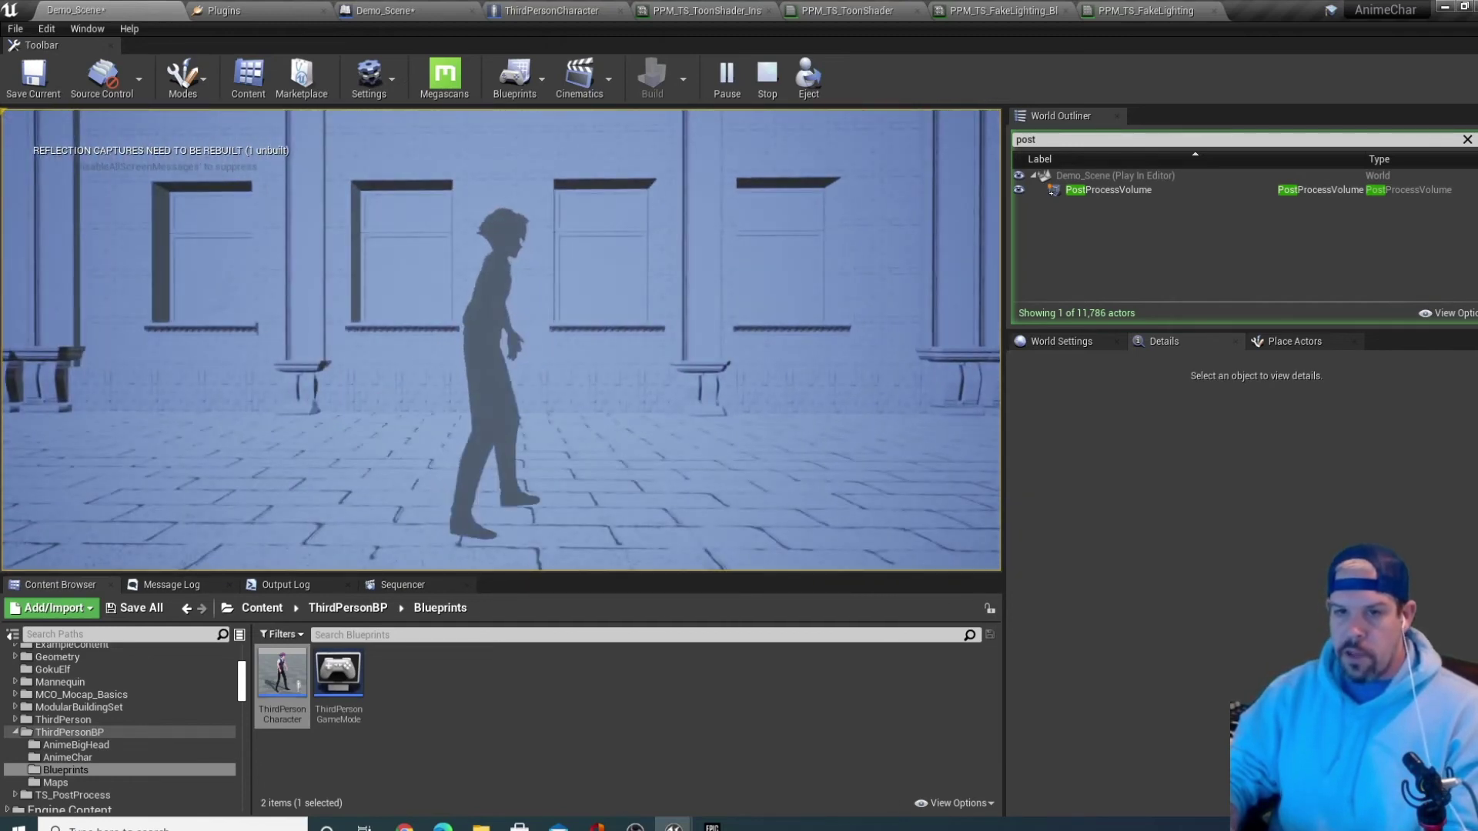
Trigger the PostProcess input repeatedly to test switching the fake lighting on the character, both standing and running
key(f)
key(f)
key(f)
key(f)
key(f)
key(f)
key(f)
key(s)
key(w)
key(d)
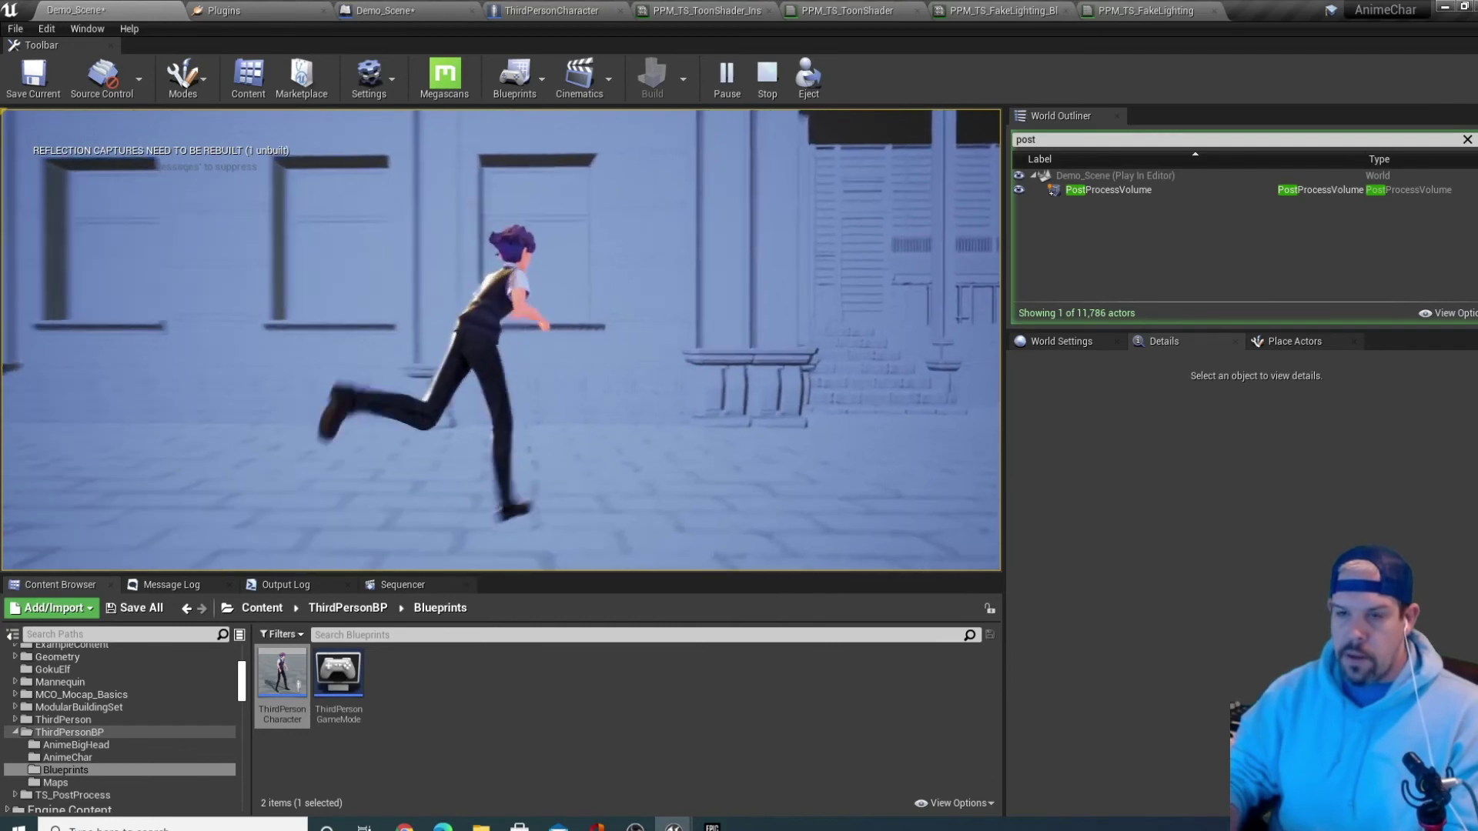
key(f)
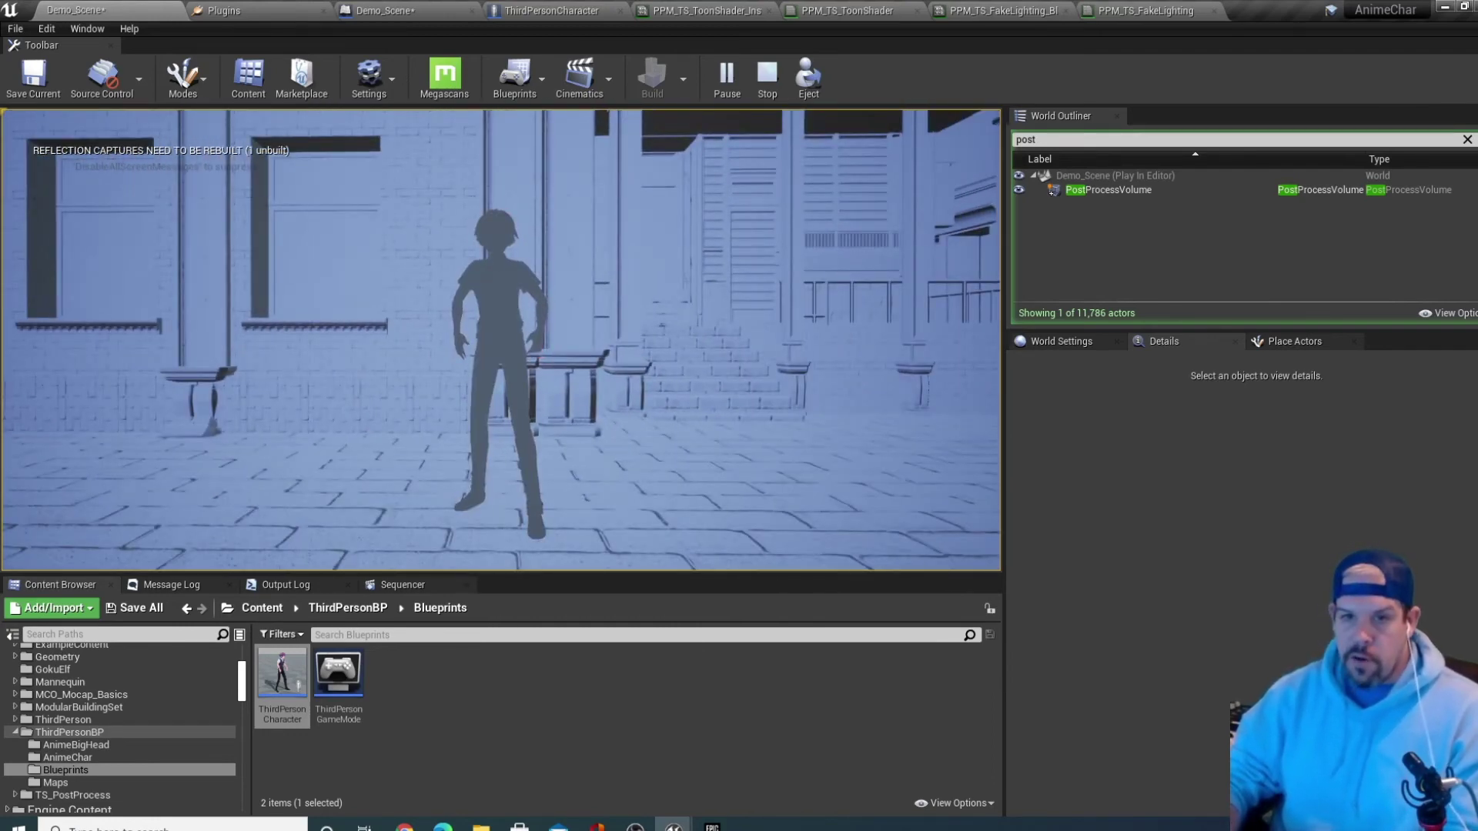
Run and jump the character along the street to check the stencil effect in motion, and end the play session
key(d)
key(d)
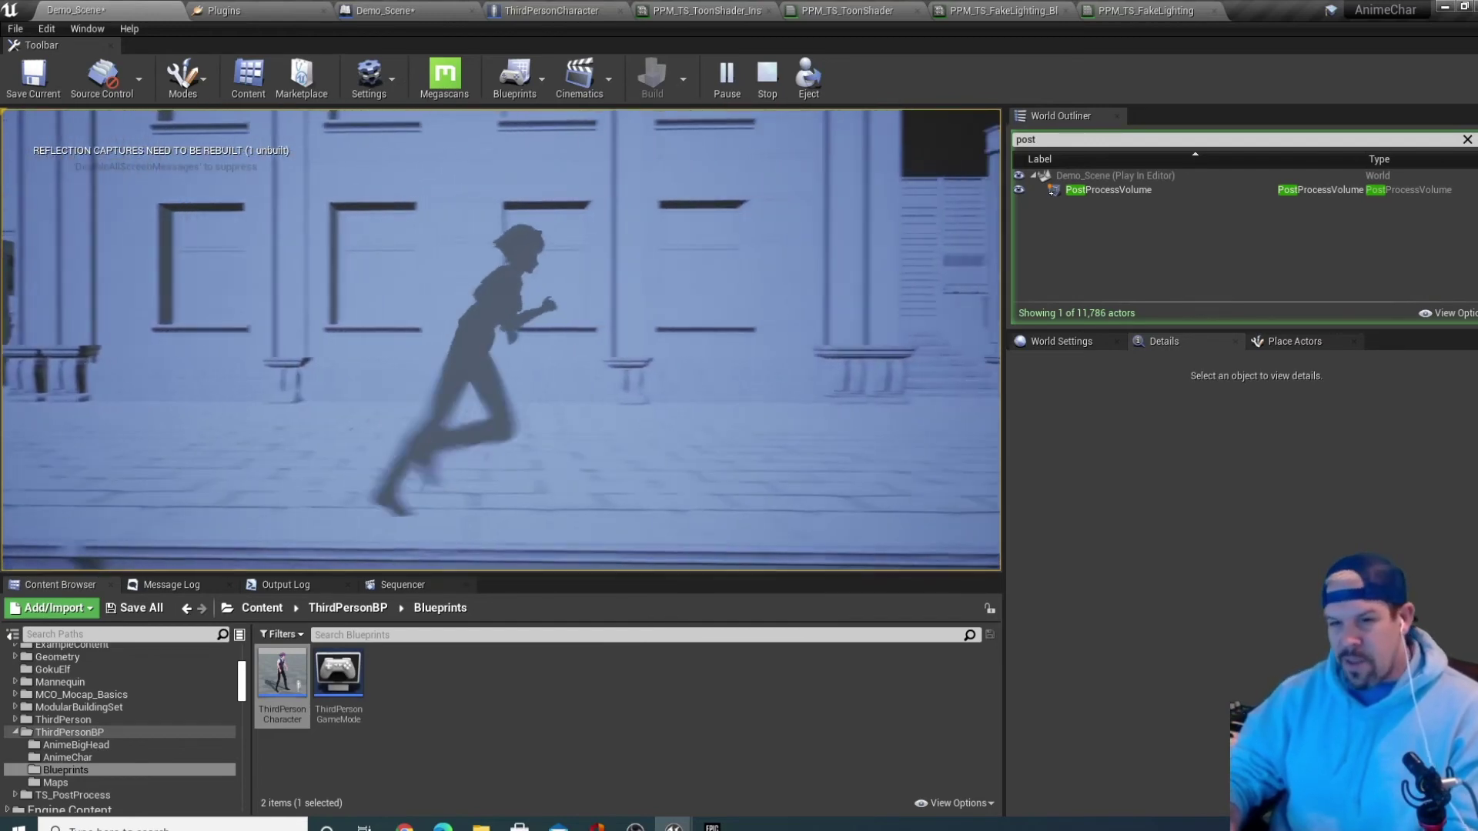
key(s)
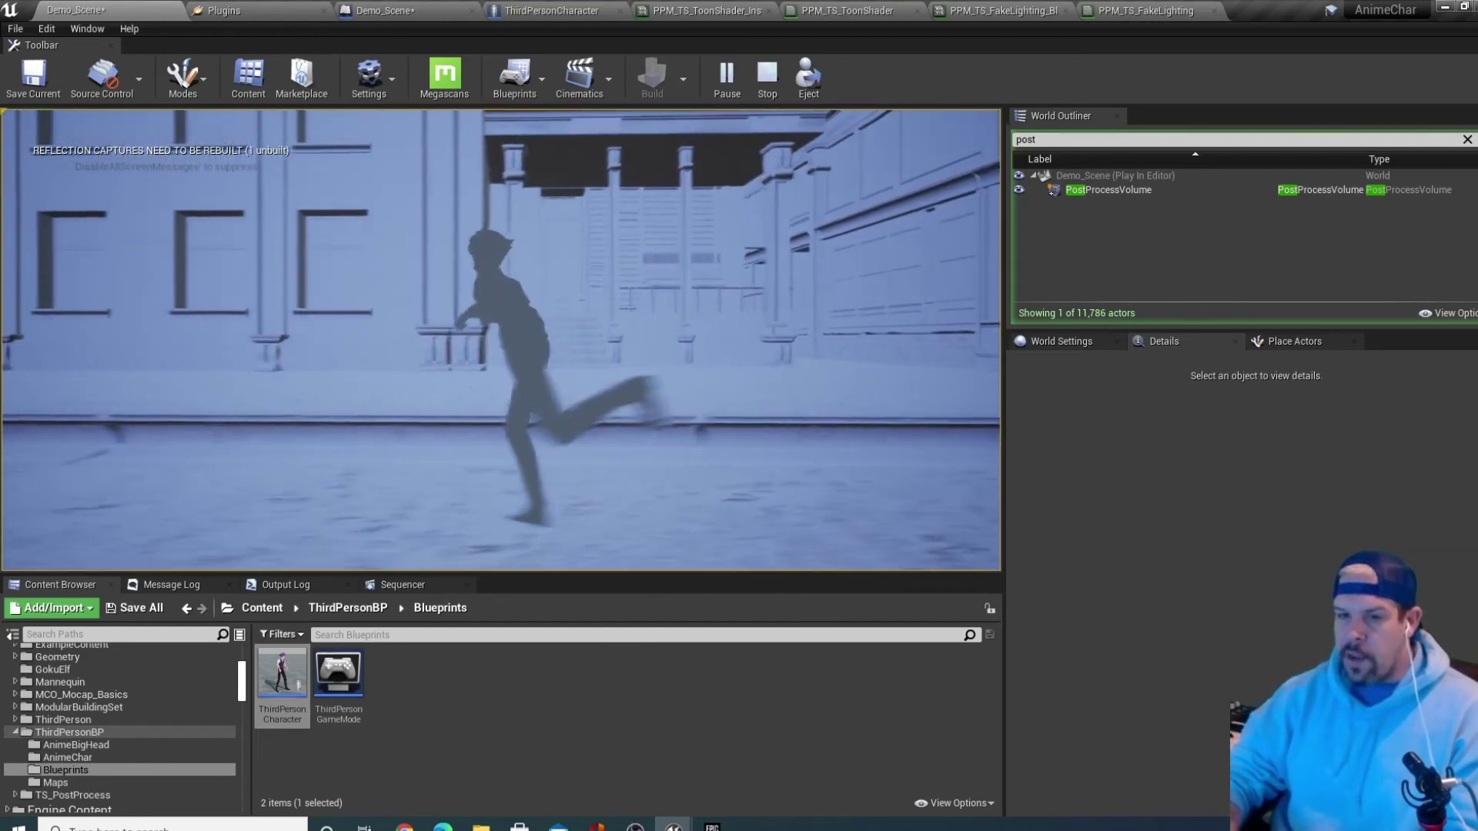
key(w)
key(a)
key(d)
key(w)
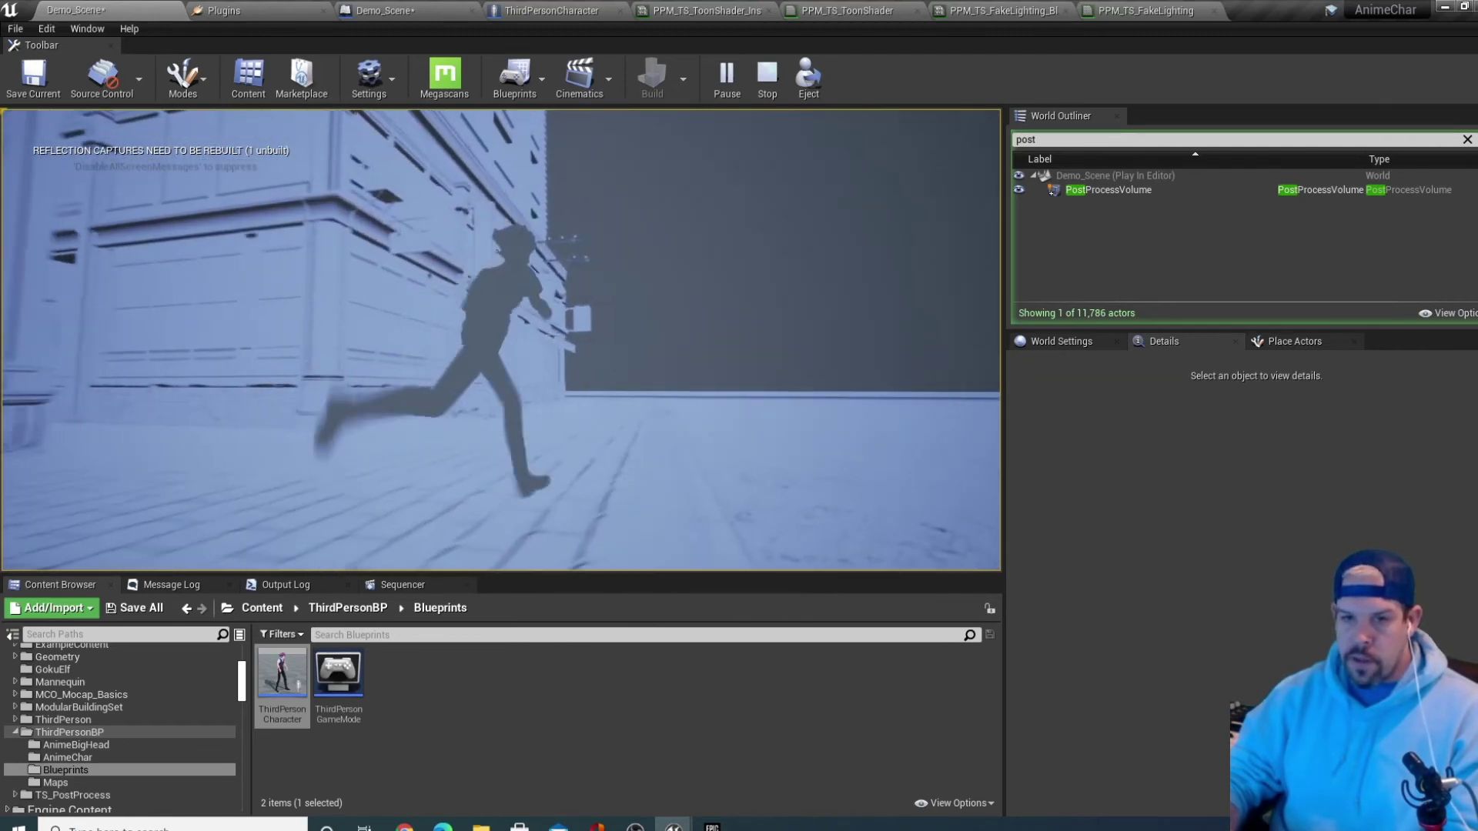
key(space)
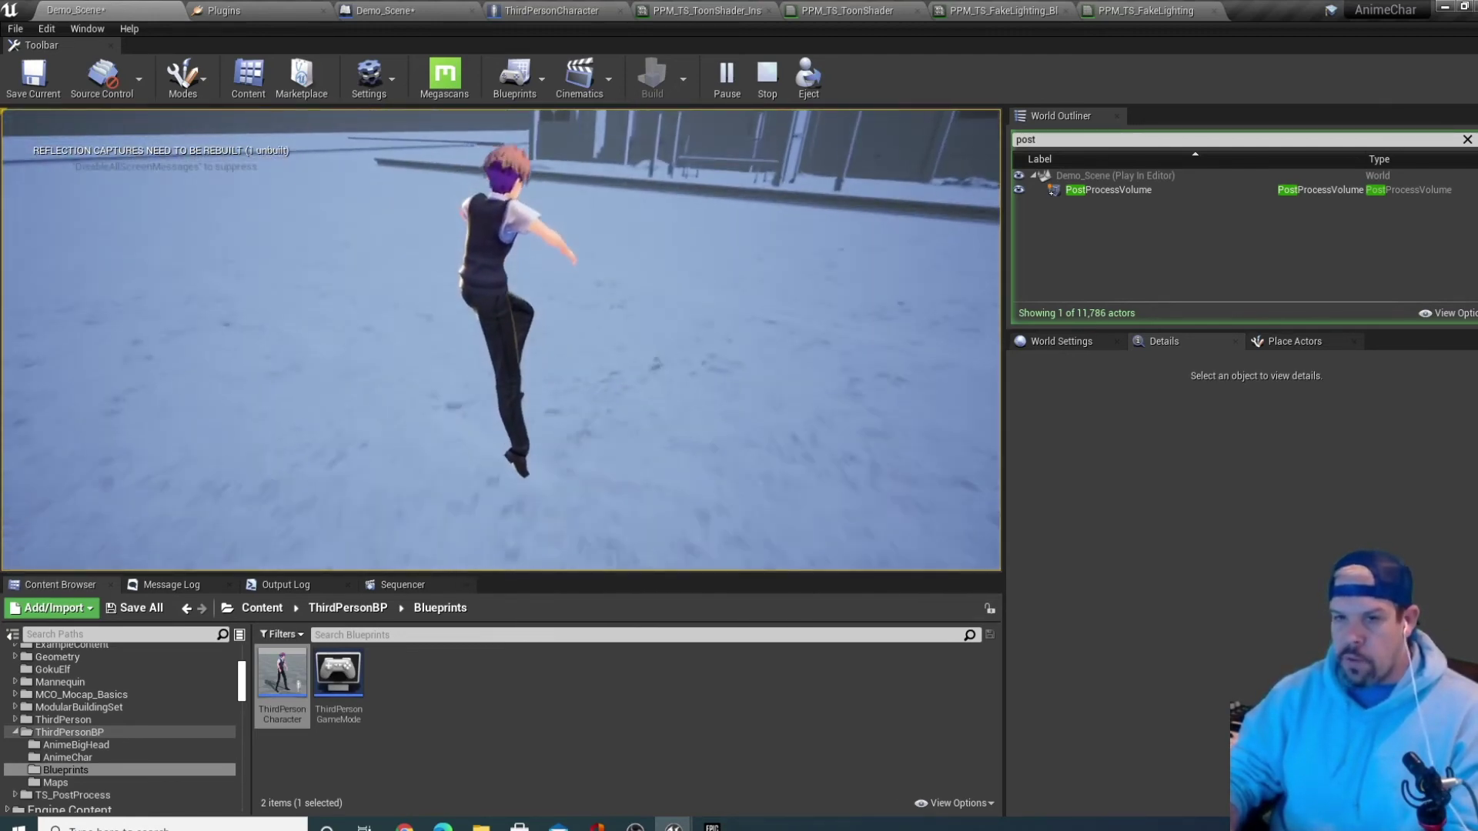
key(d)
key(w)
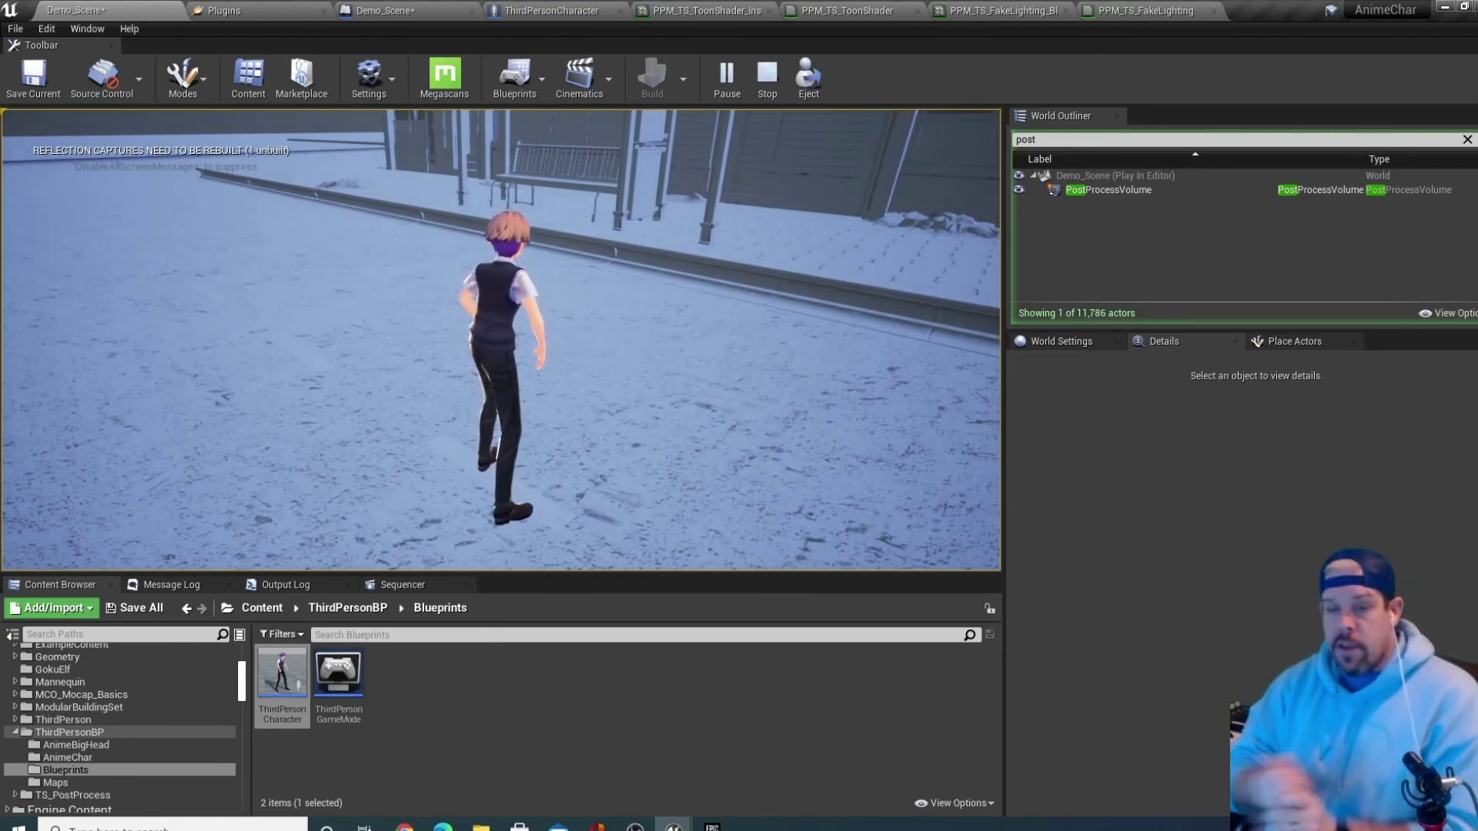
key(w)
key(Escape)
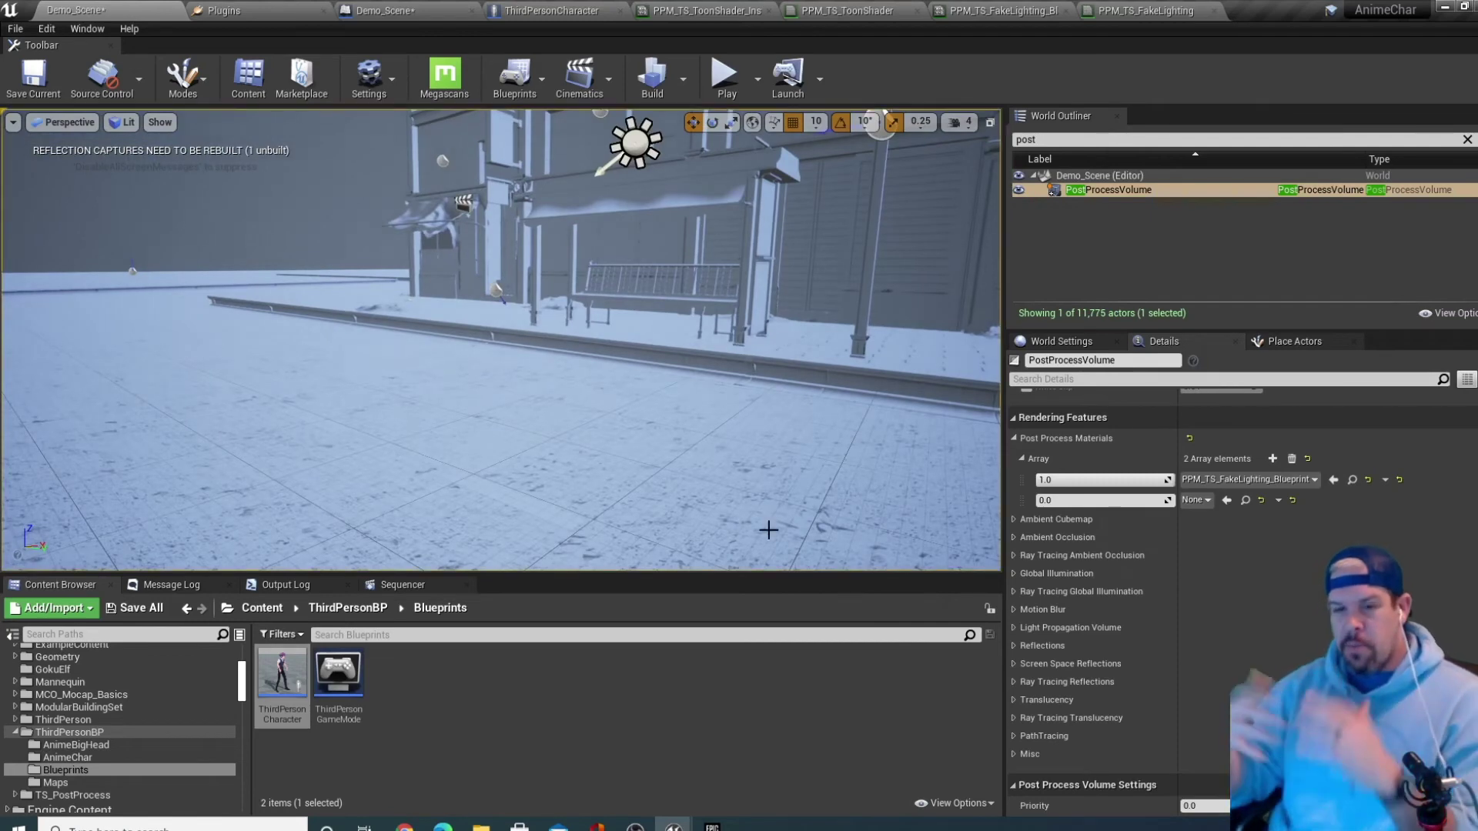
right_drag(740, 366, 989, 347)
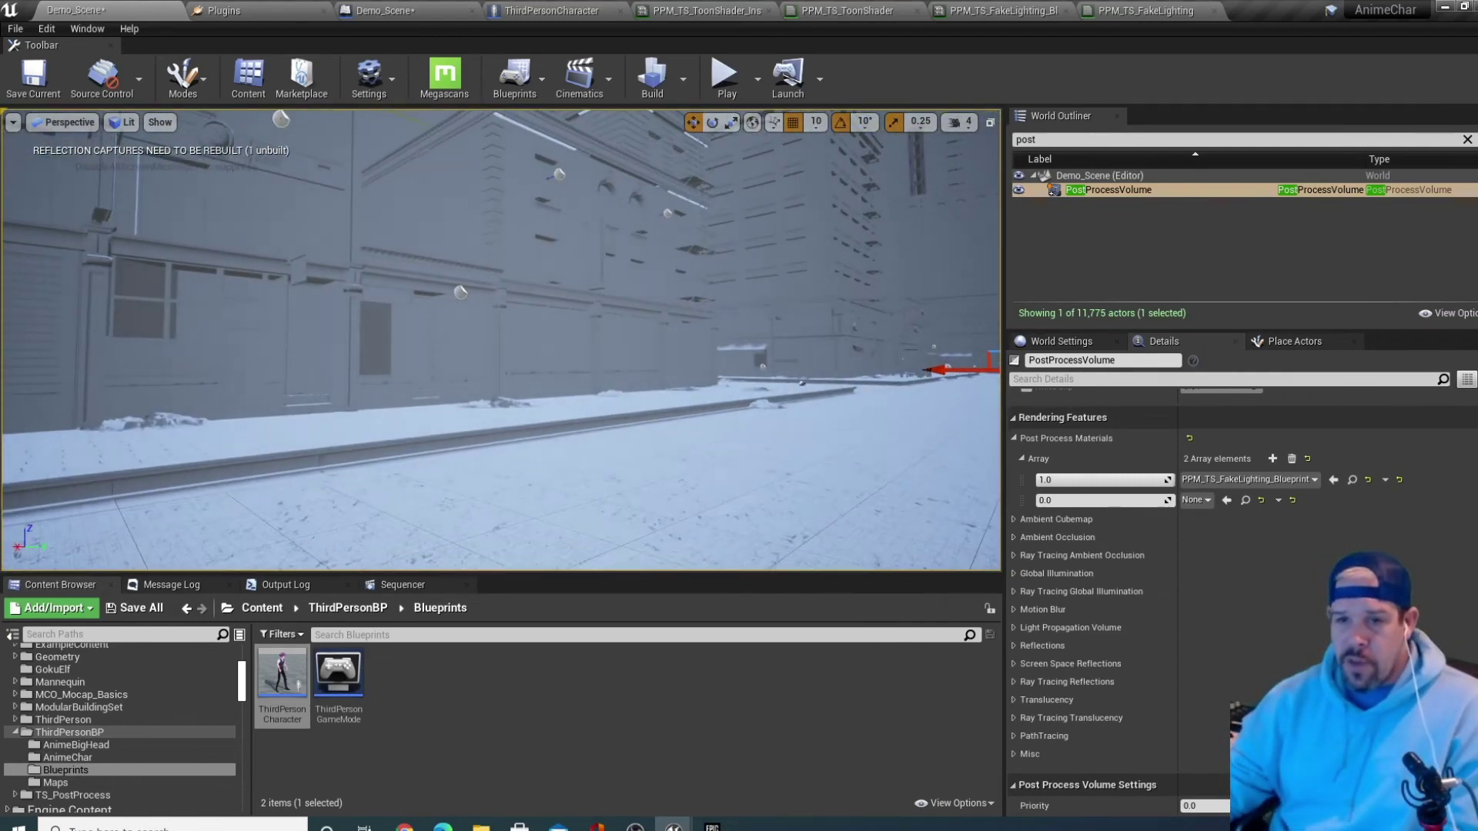
click(598, 280)
right_drag(726, 371, 573, 377)
click(726, 231)
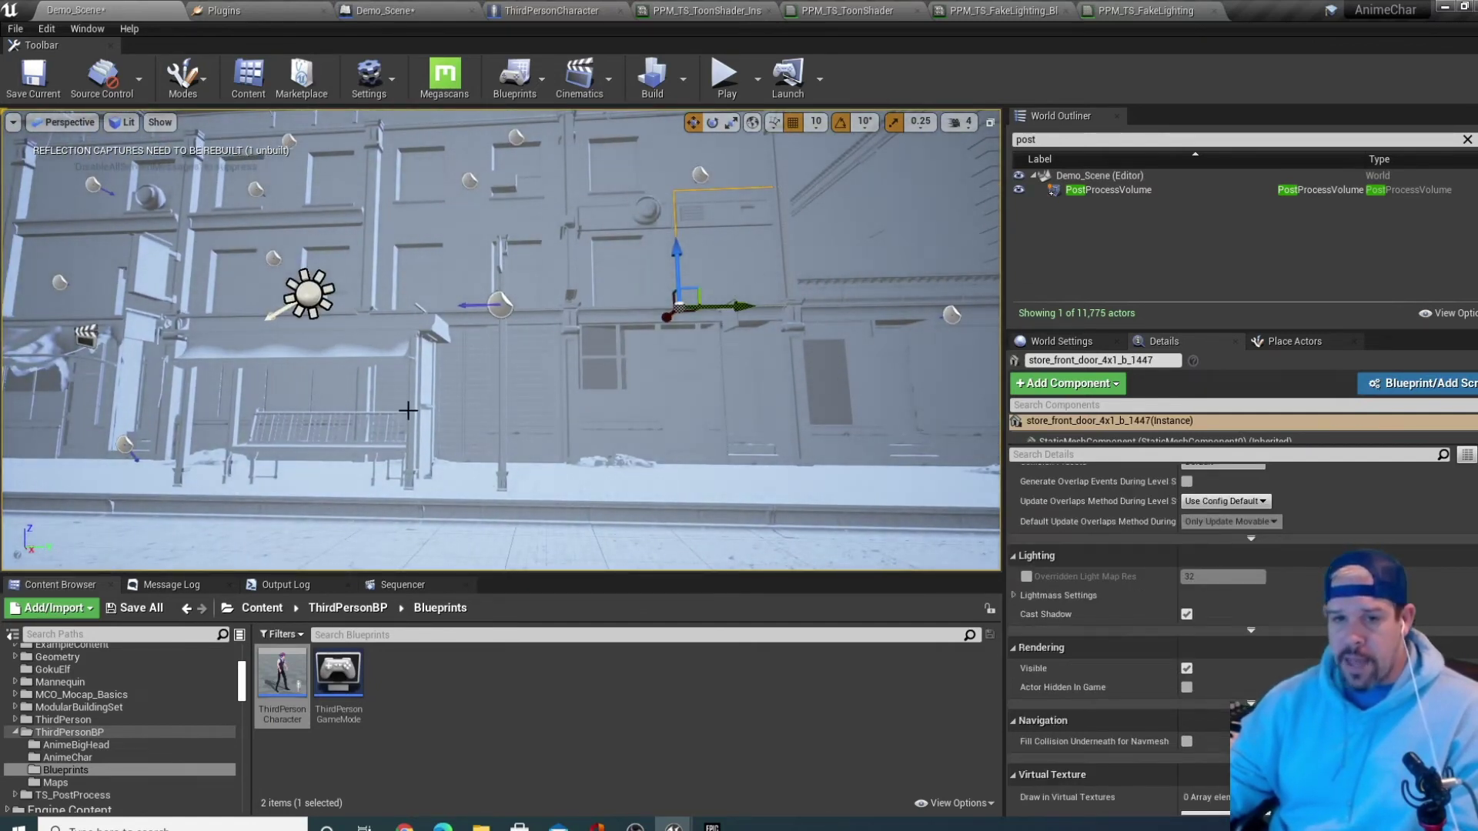
click(336, 442)
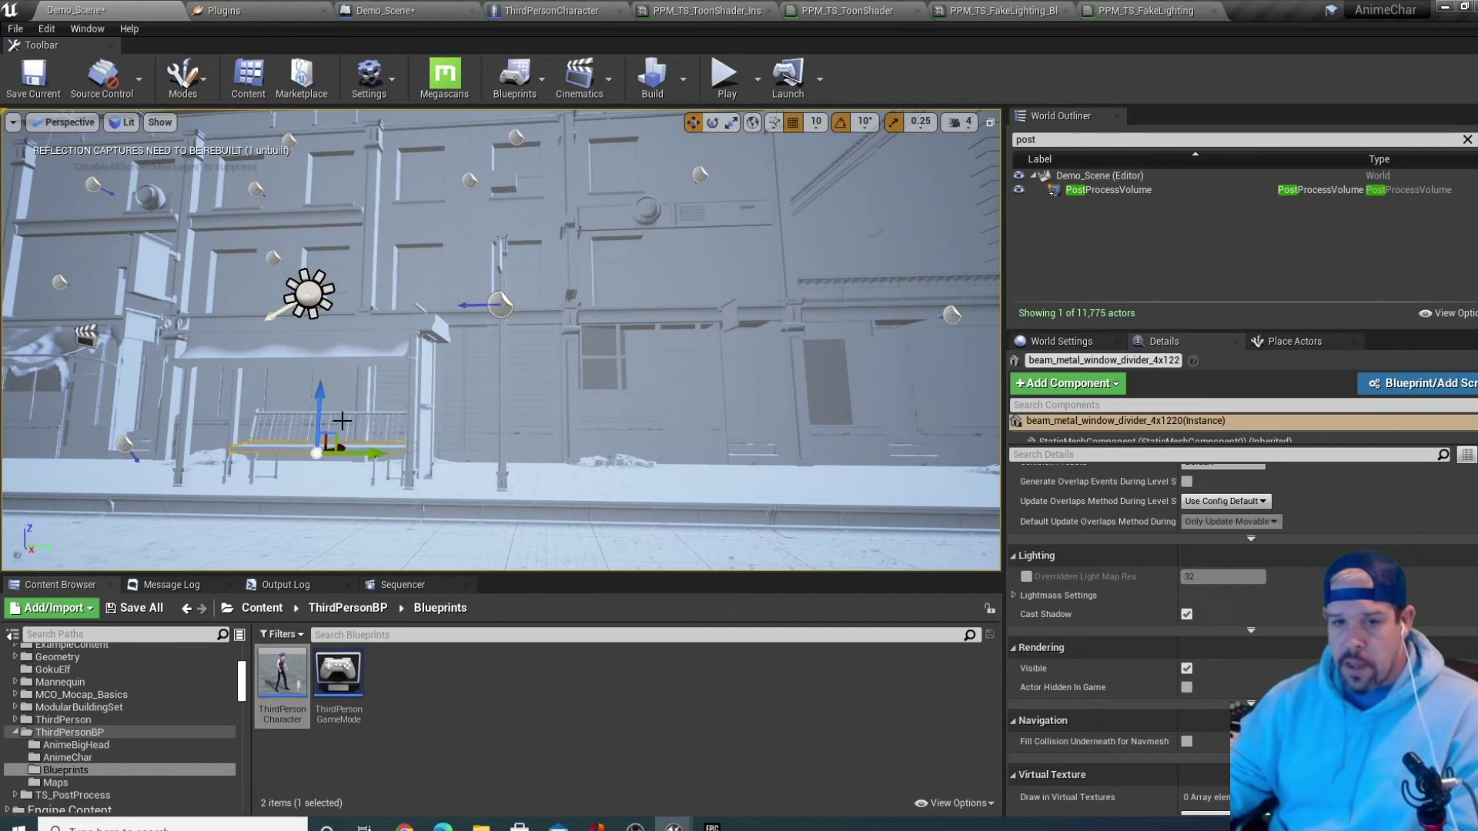
Enable Render CustomDepth Pass on the store awning mesh above the bench and set its CustomDepth Stencil Value to 1
click(390, 344)
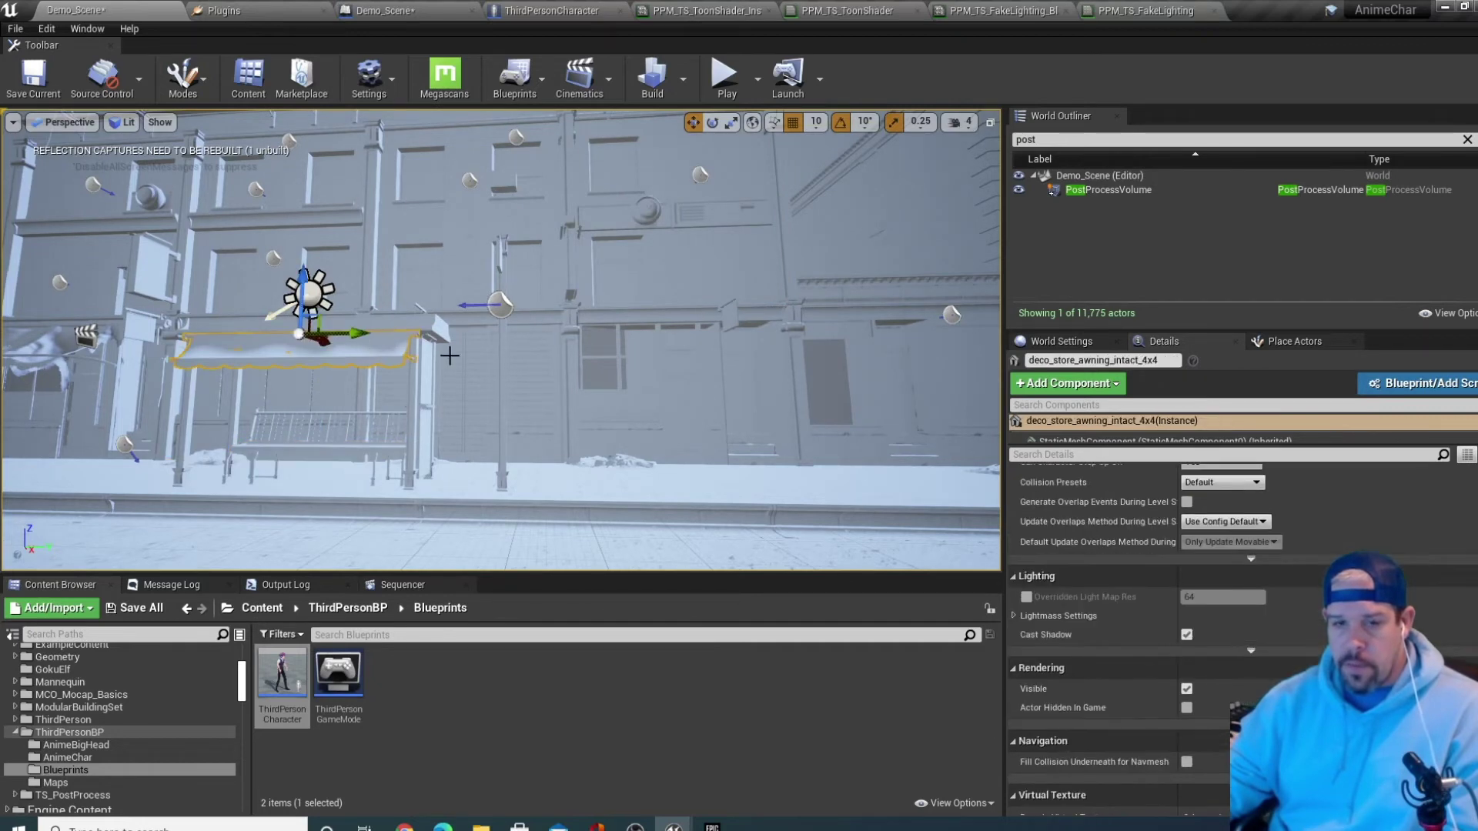
scroll(1447, 604, up, 3)
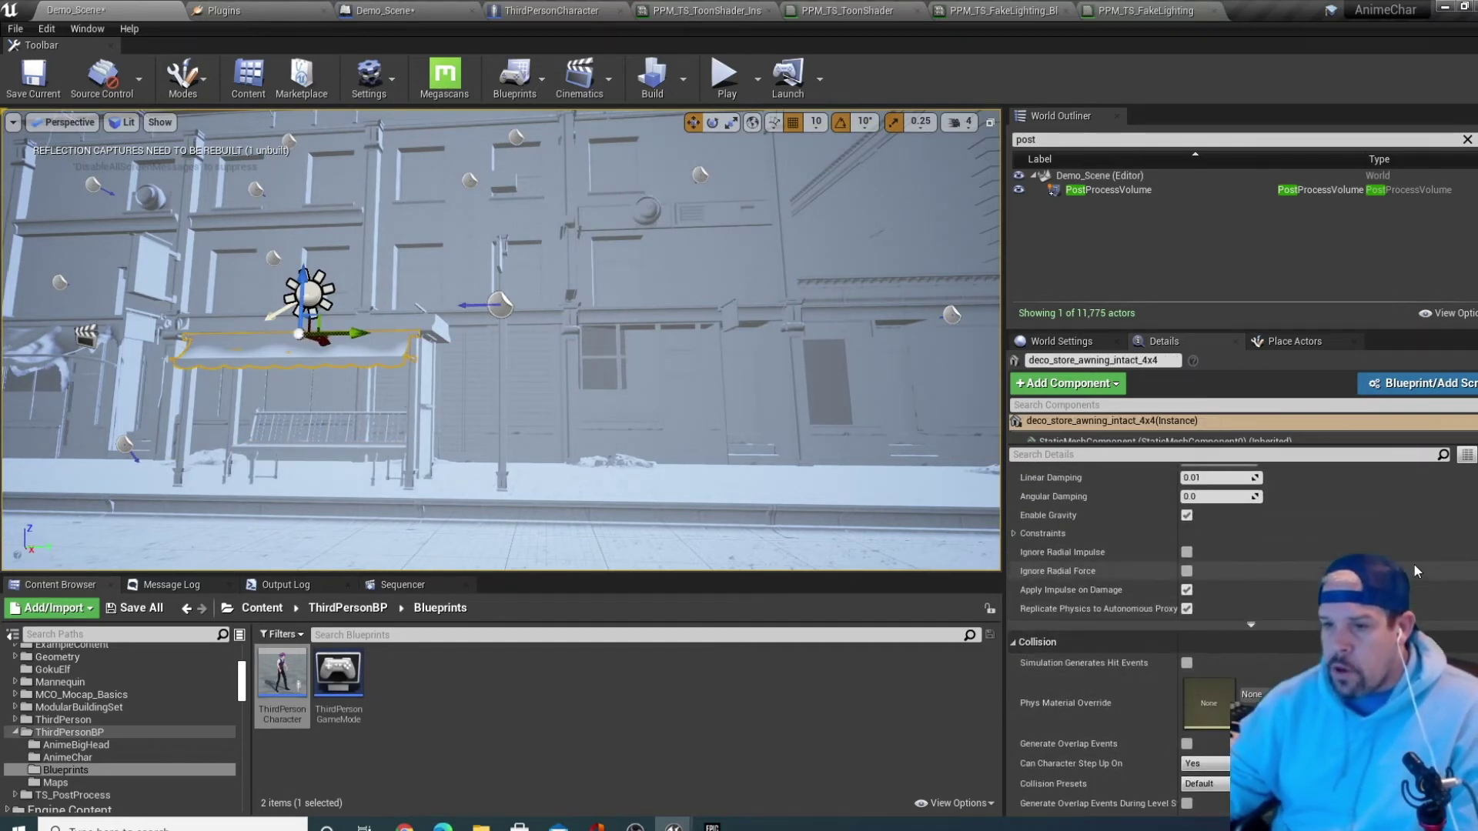
scroll(1286, 621, down, 8)
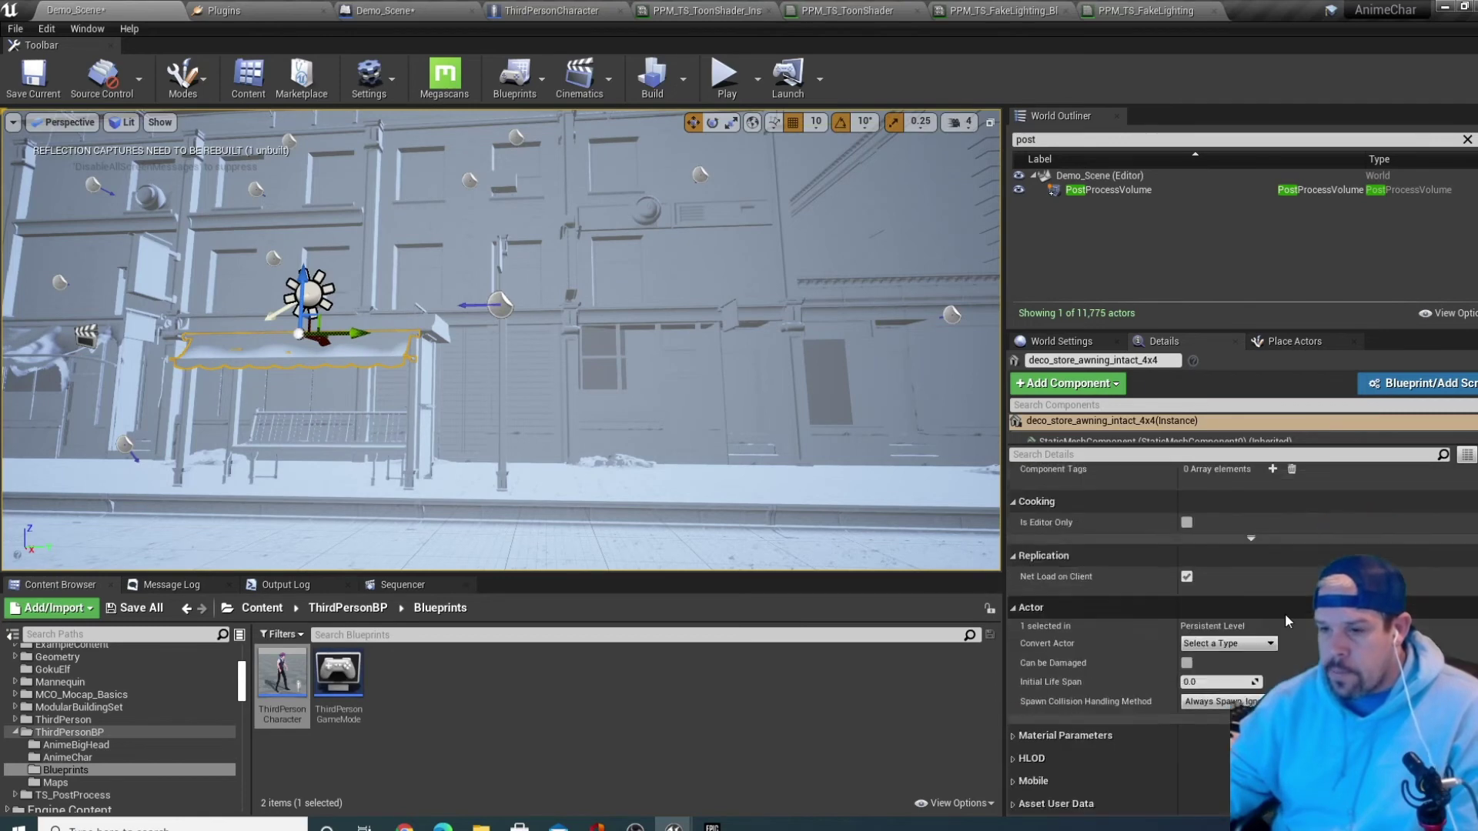
scroll(1214, 624, up, 3)
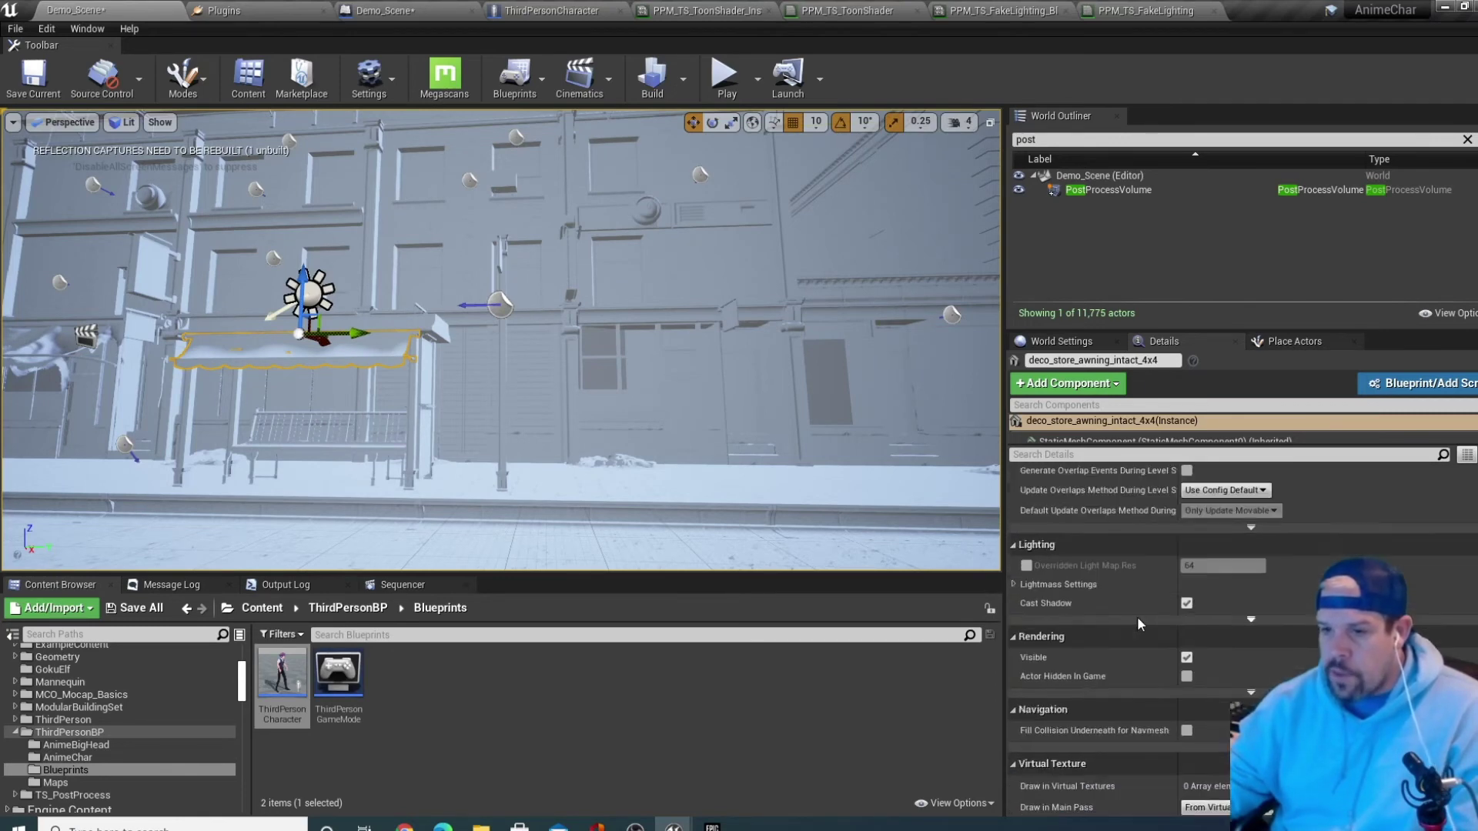
click(1251, 617)
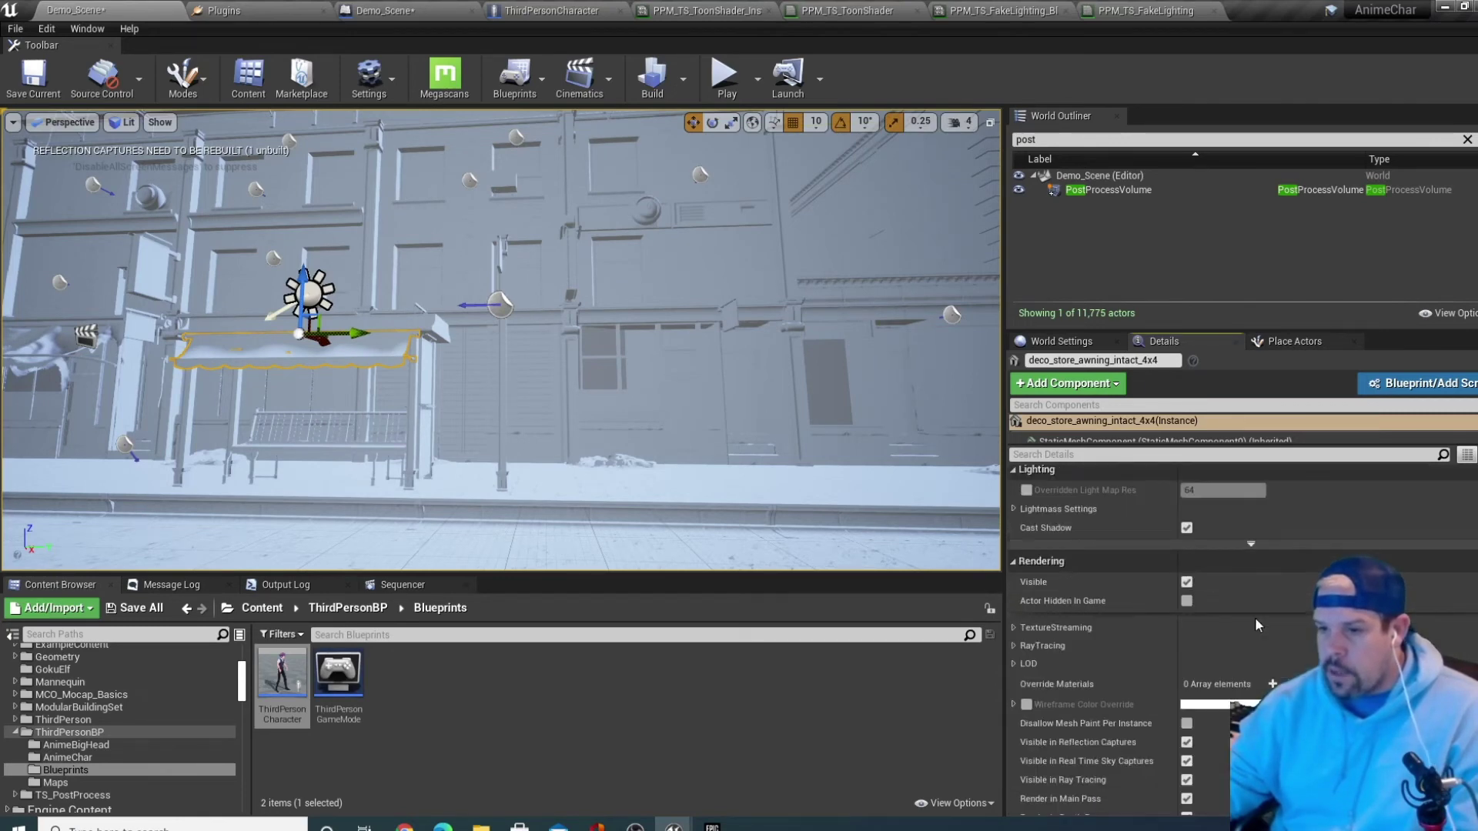
scroll(1255, 617, down, 8)
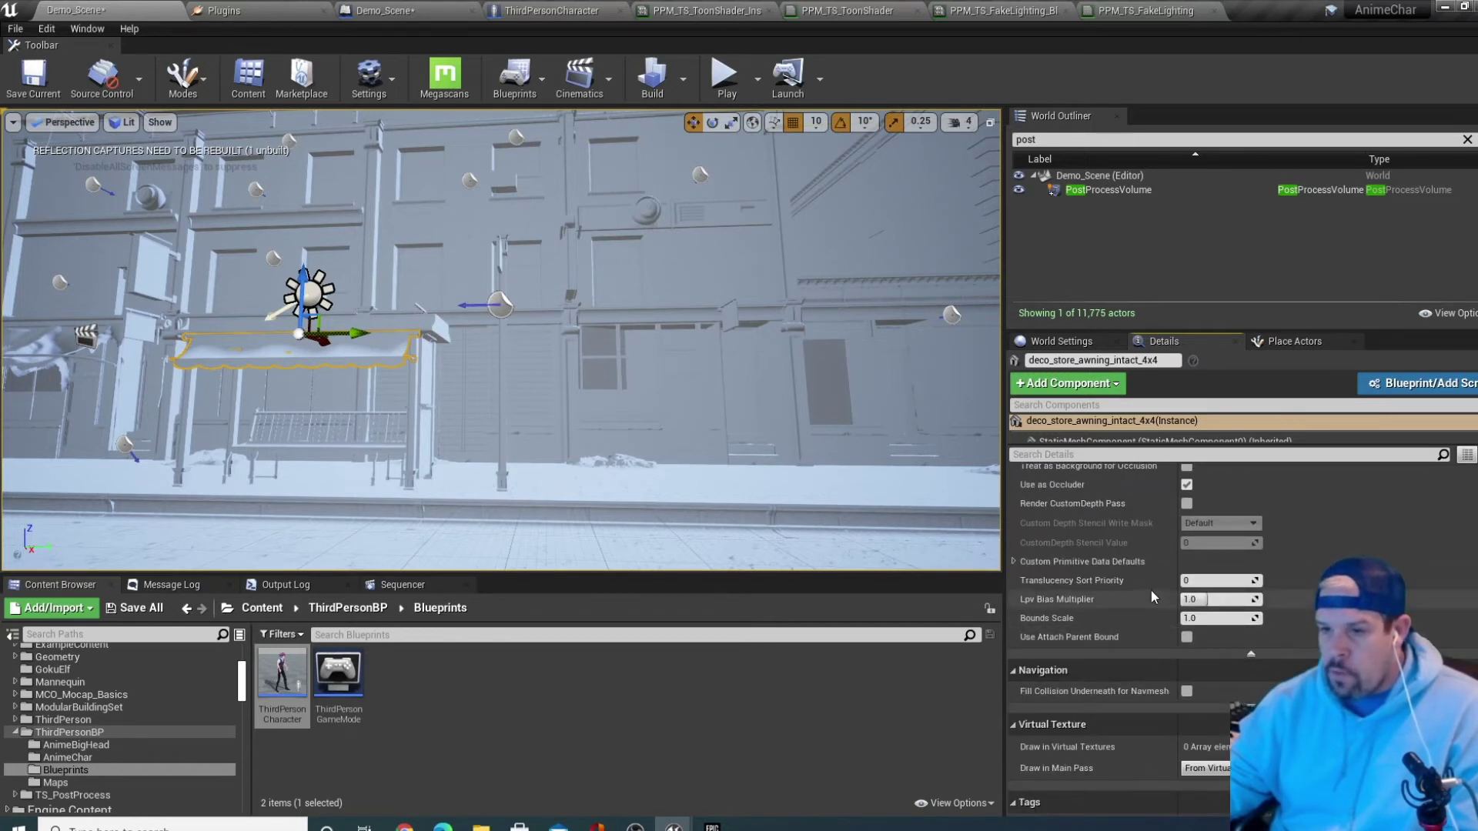
scroll(1171, 571, up, 1)
click(1186, 528)
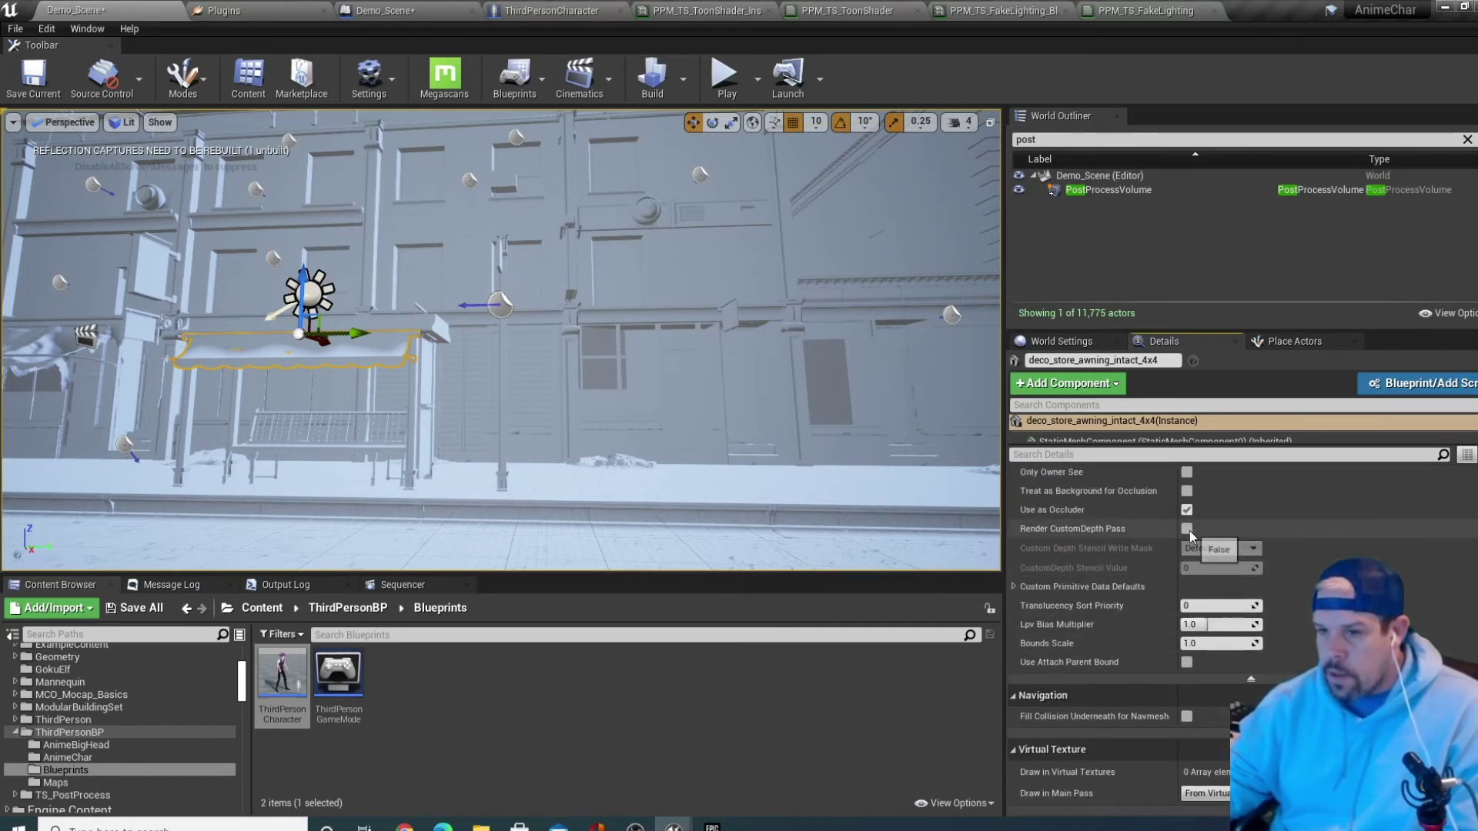
click(1214, 567)
text(1)
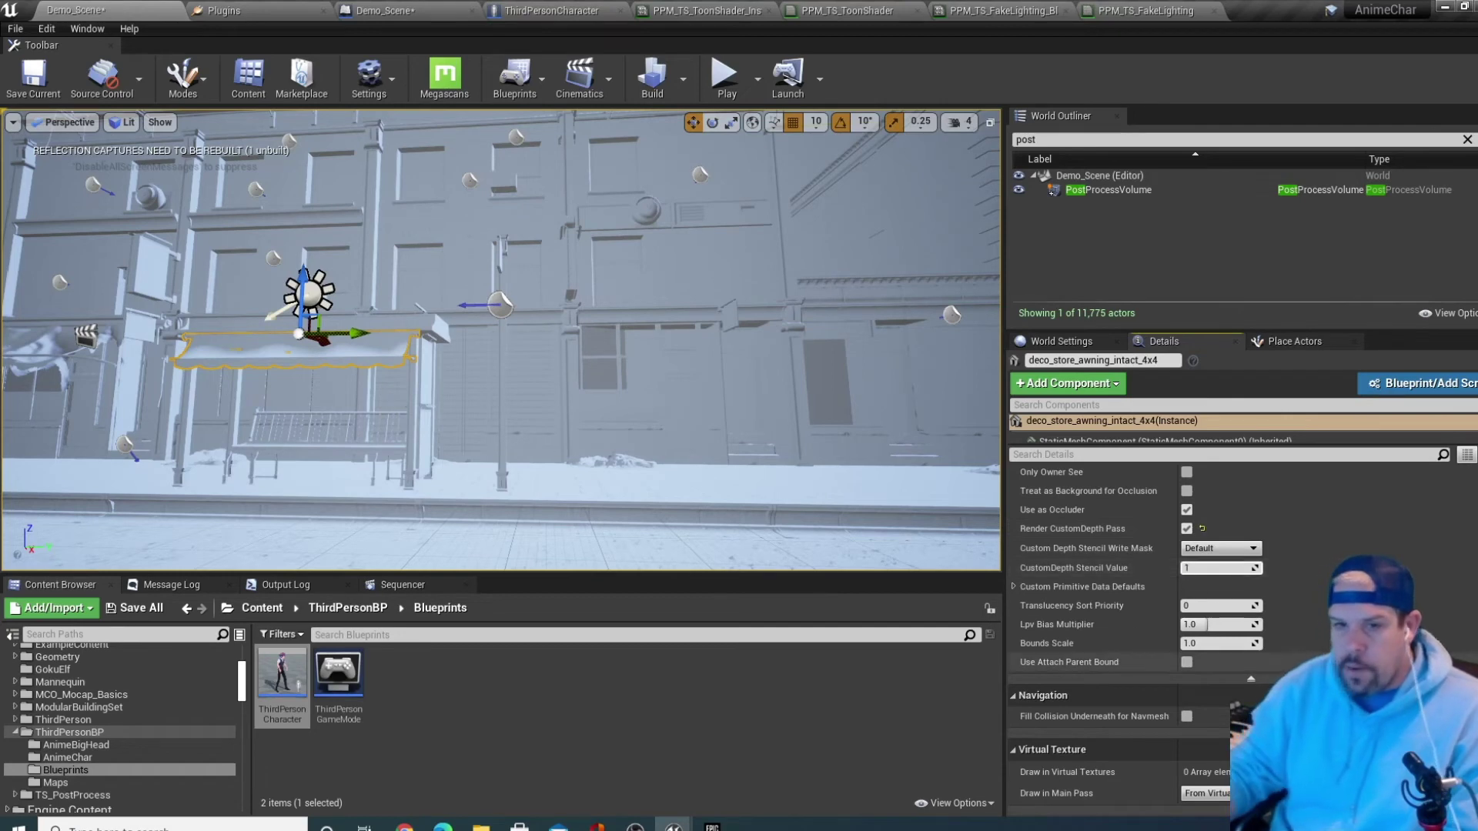
key(Return)
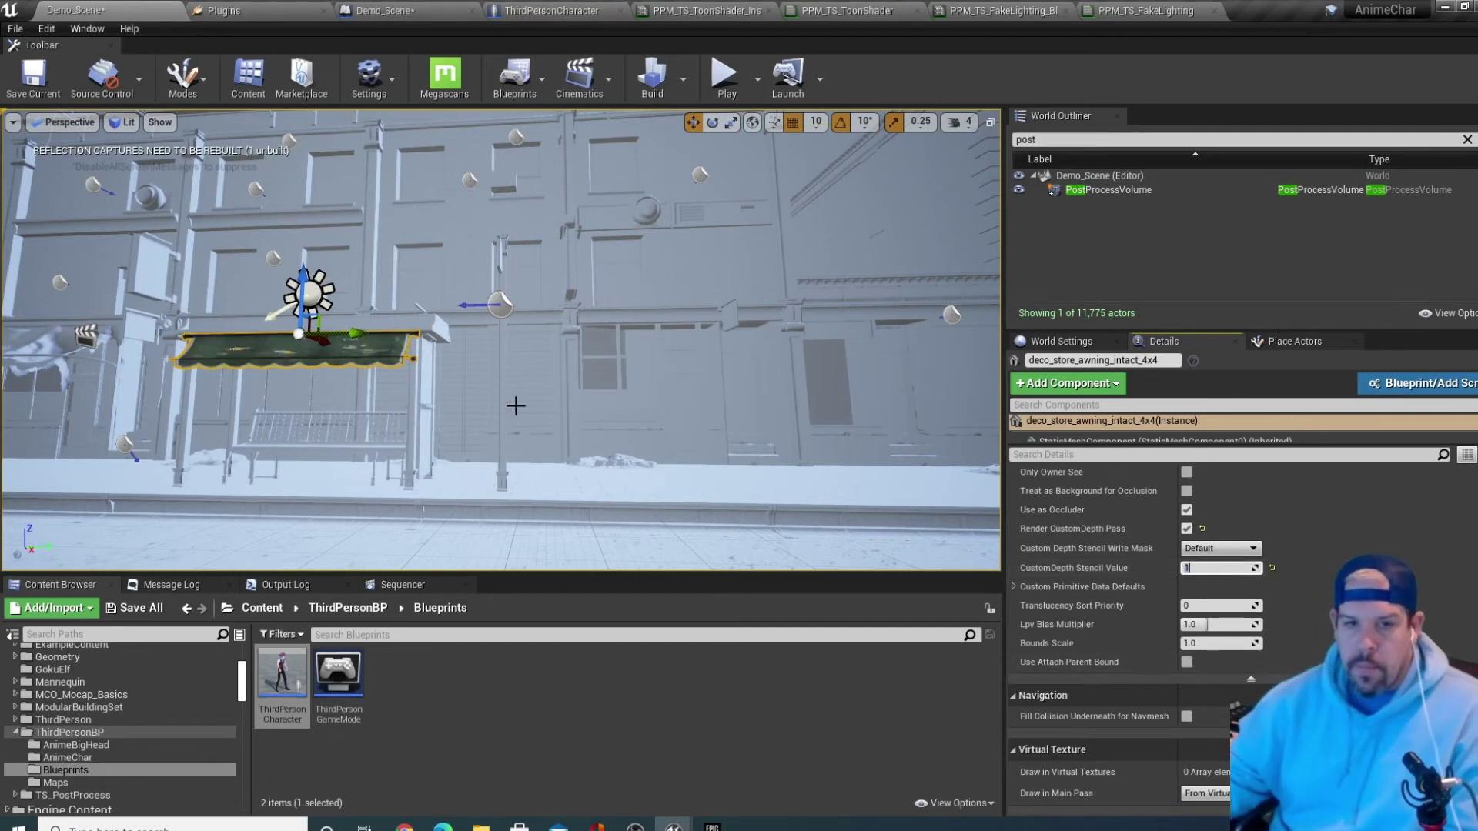
right_drag(383, 531, 384, 569)
mouse_move(444, 402)
right_down()
mouse_move(445, 385)
mouse_move(444, 402)
mouse_move(346, 402)
mouse_move(600, 415)
mouse_move(524, 419)
mouse_move(447, 392)
right_up()
right_click(444, 401)
click(444, 401)
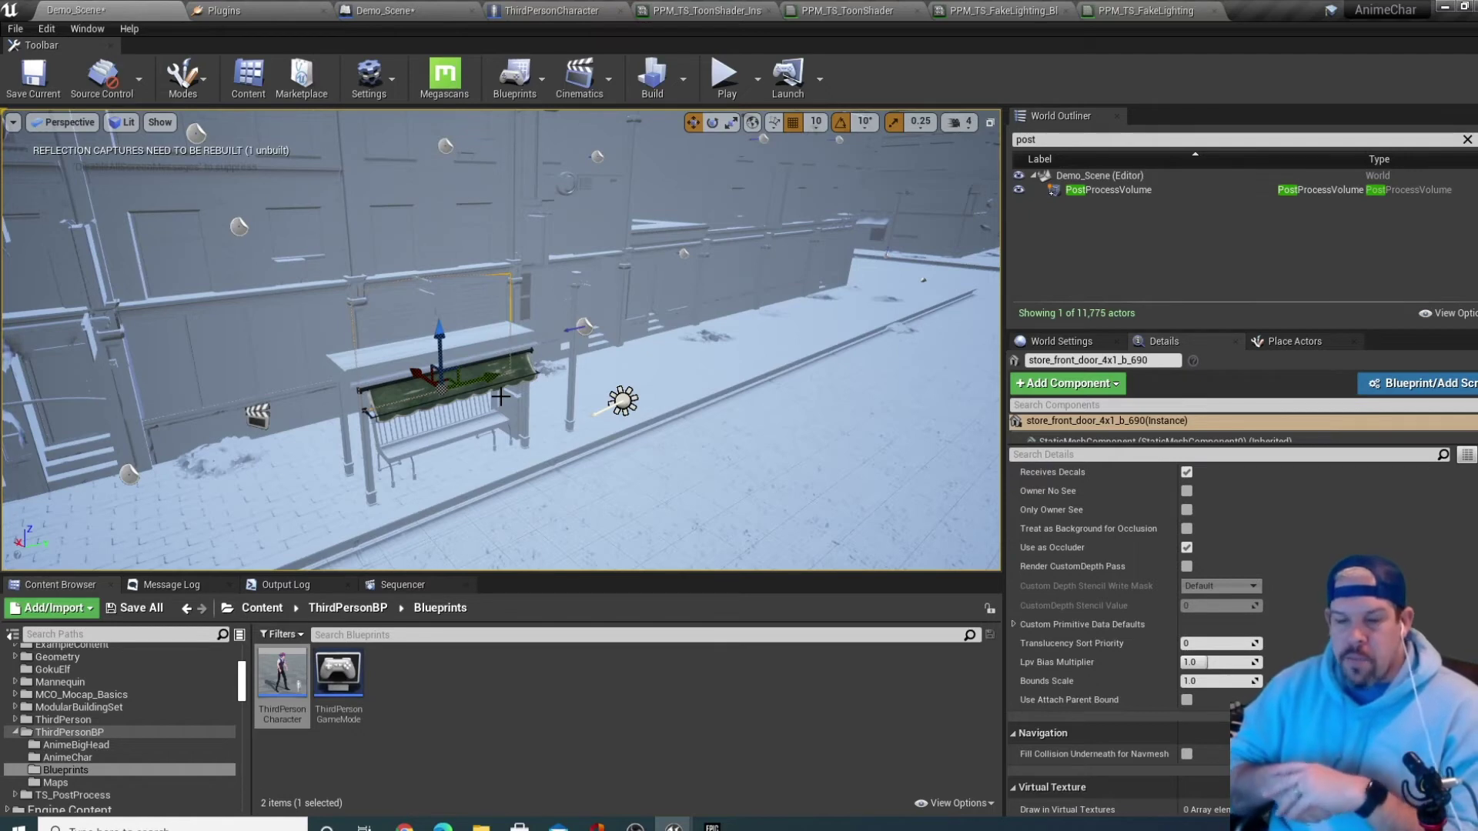
right_drag(836, 382, 996, 321)
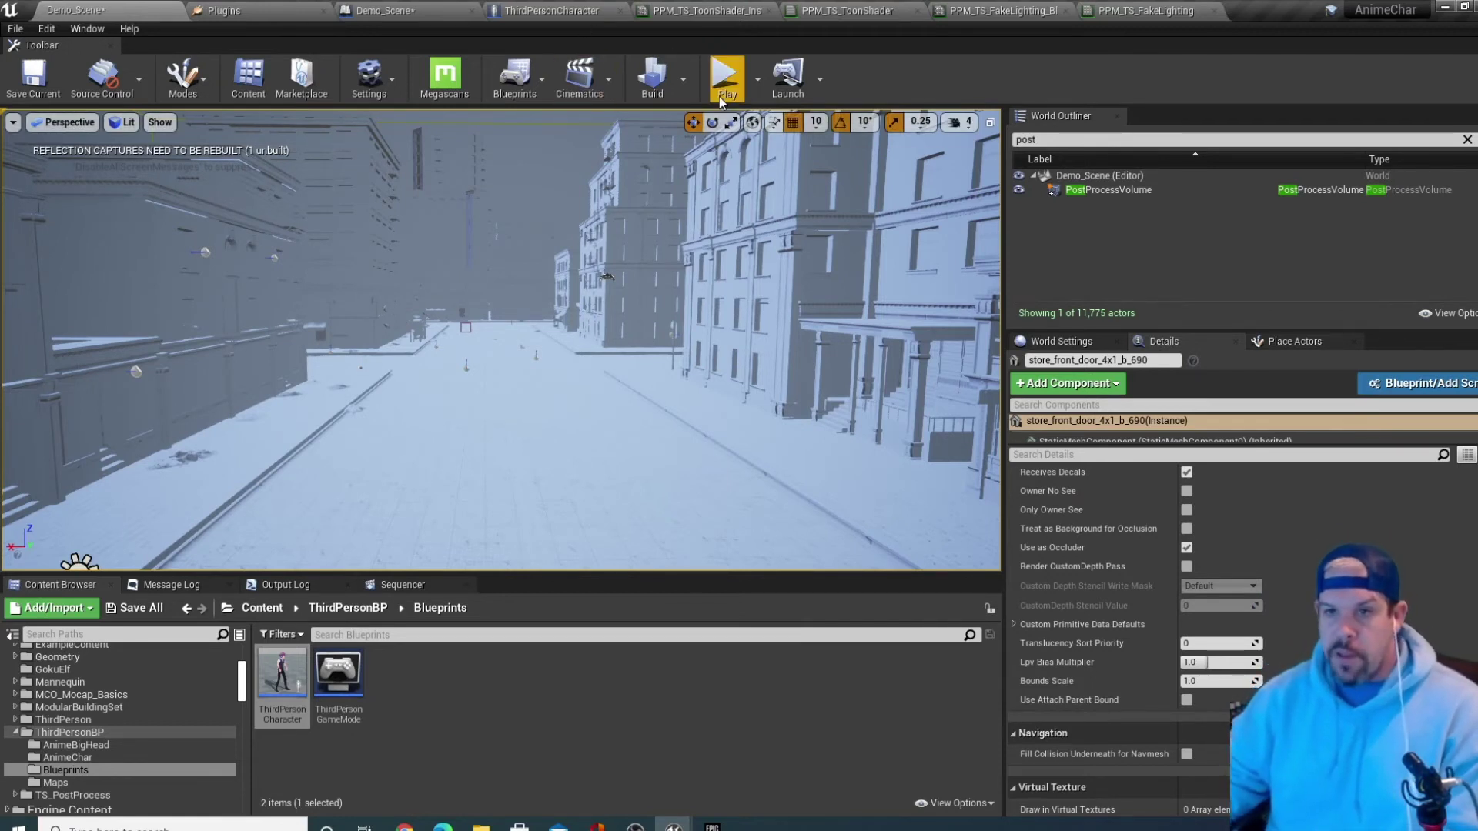
Play the Demo_Scene level, turn the view around the character to check its shading, and end the play session
click(724, 77)
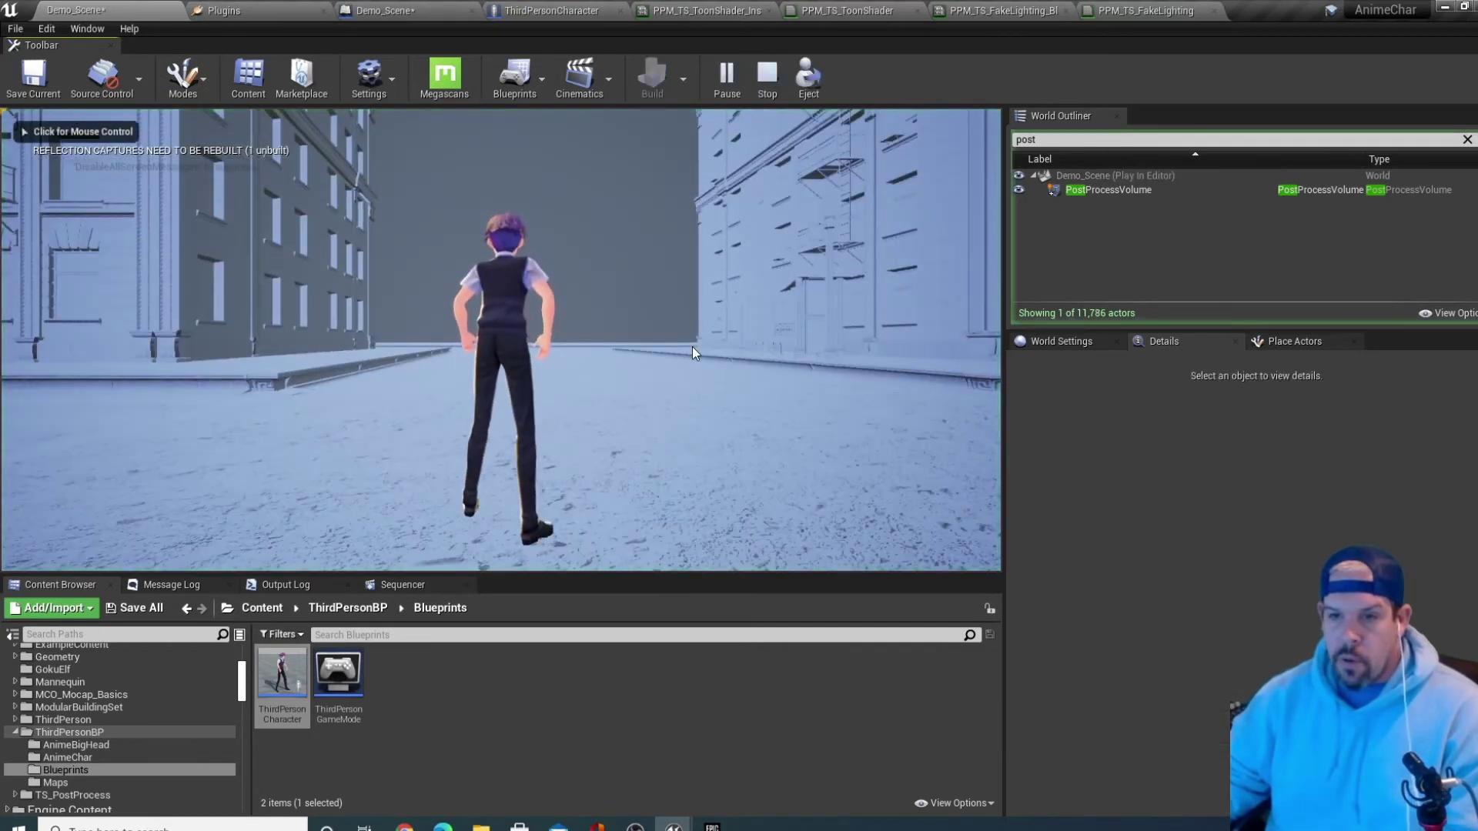
click(691, 353)
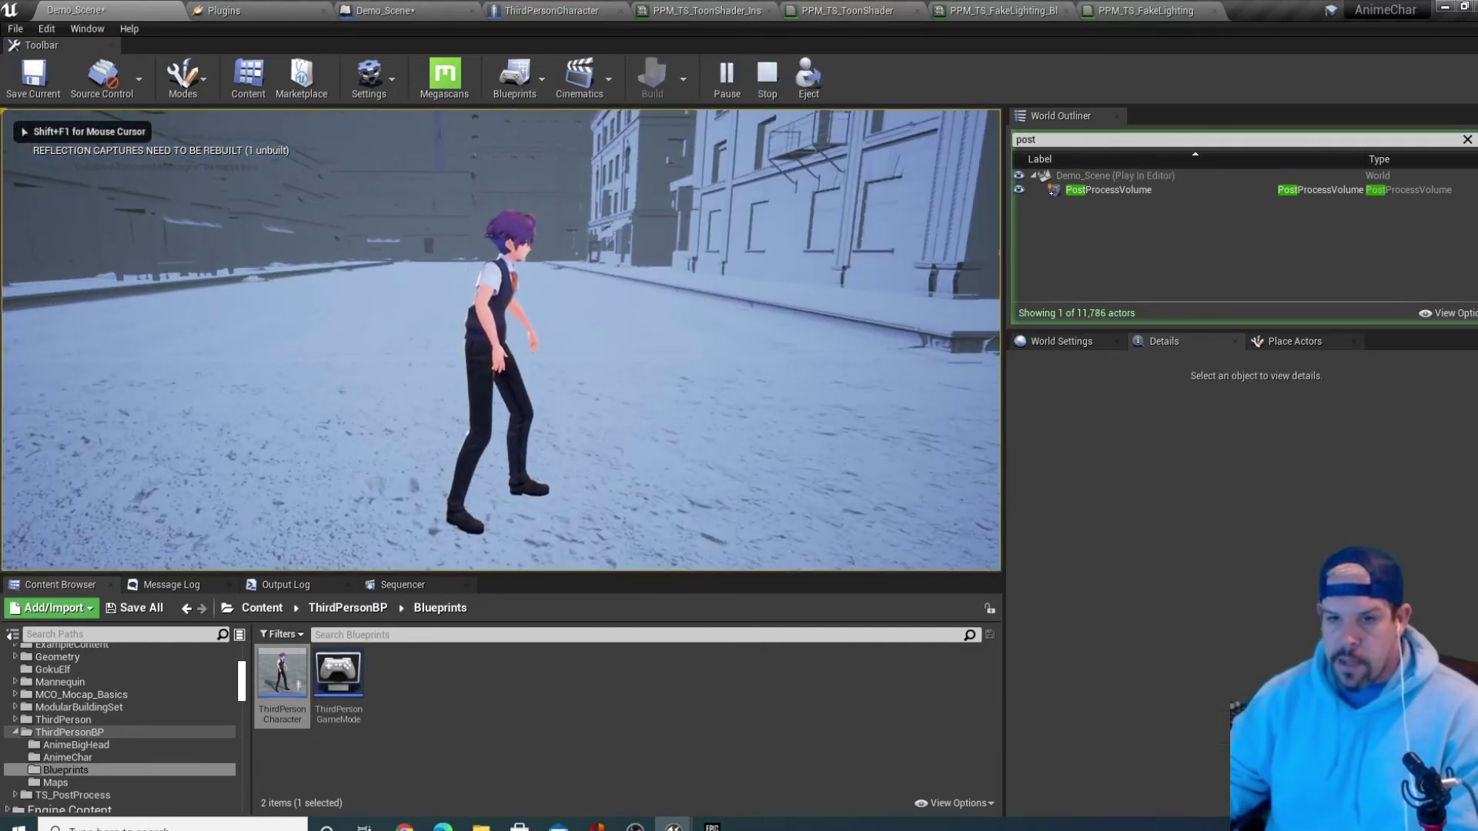
key(Escape)
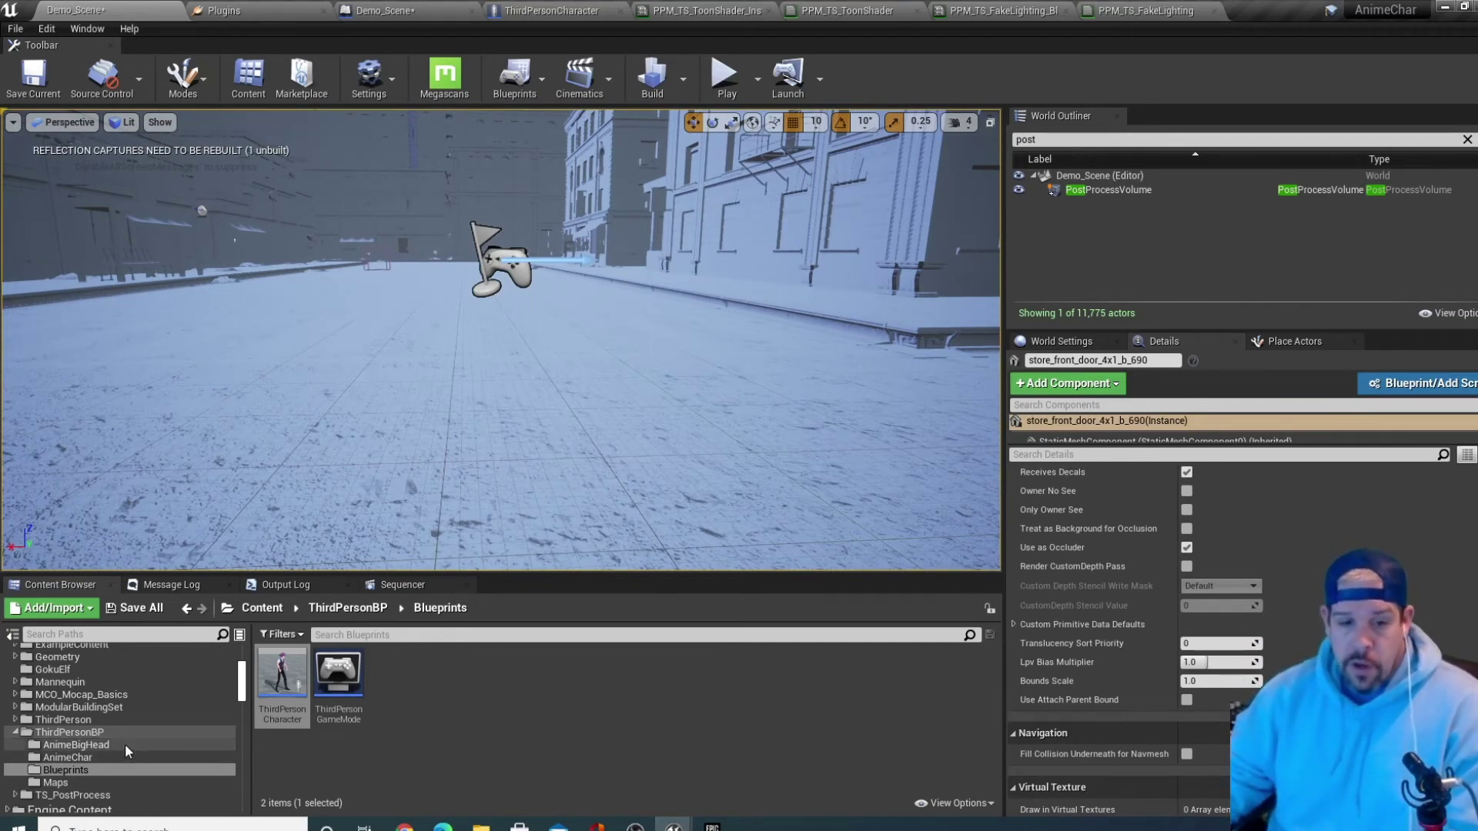
Collapse the ThirdPersonBP folder and browse AdvancedCelShader's CelShader folder, viewing MaterialFunctions and ending in Materials
click(37, 732)
click(15, 732)
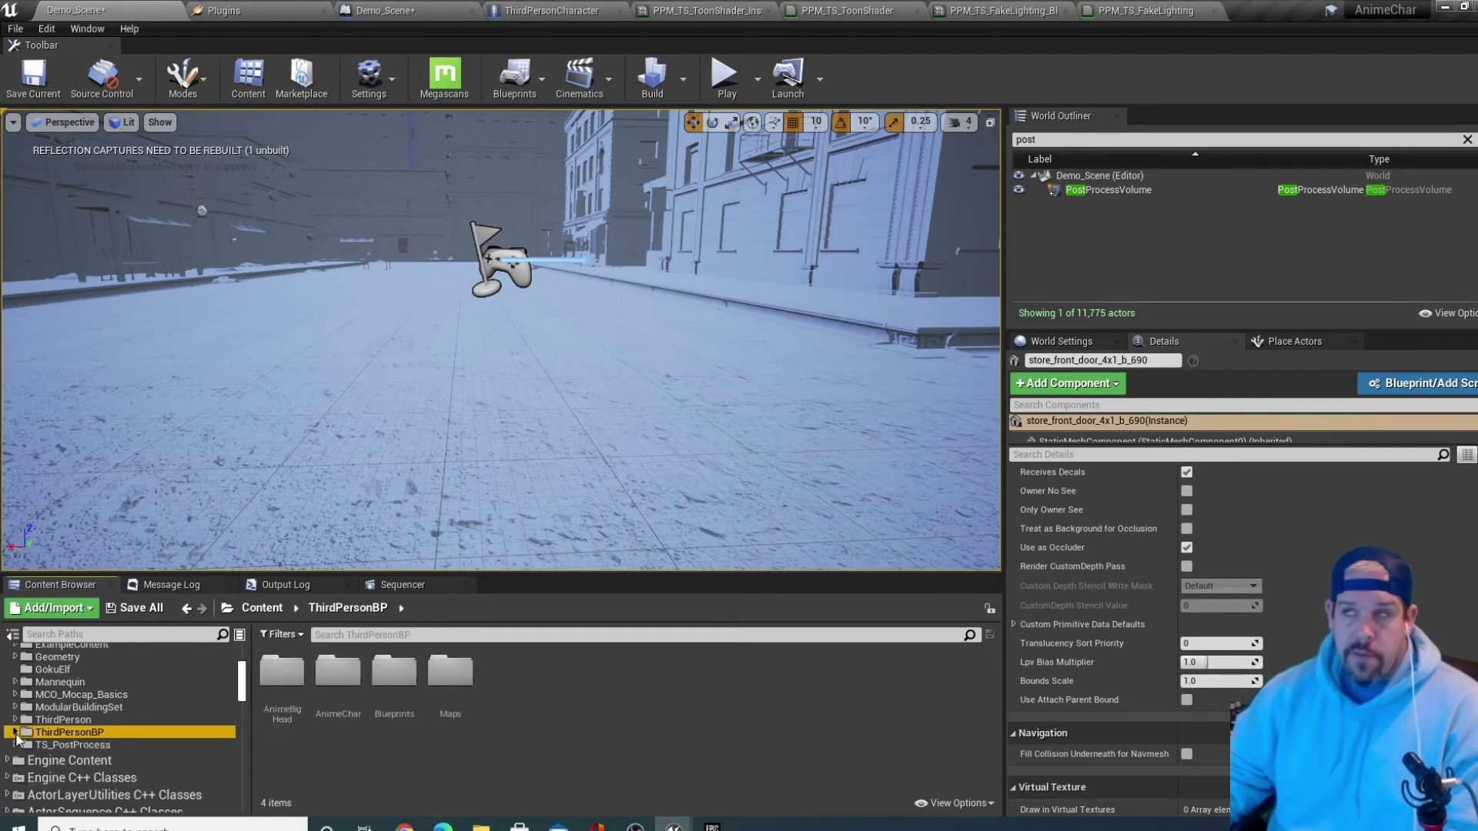
scroll(38, 727, up, 3)
scroll(38, 726, up, 3)
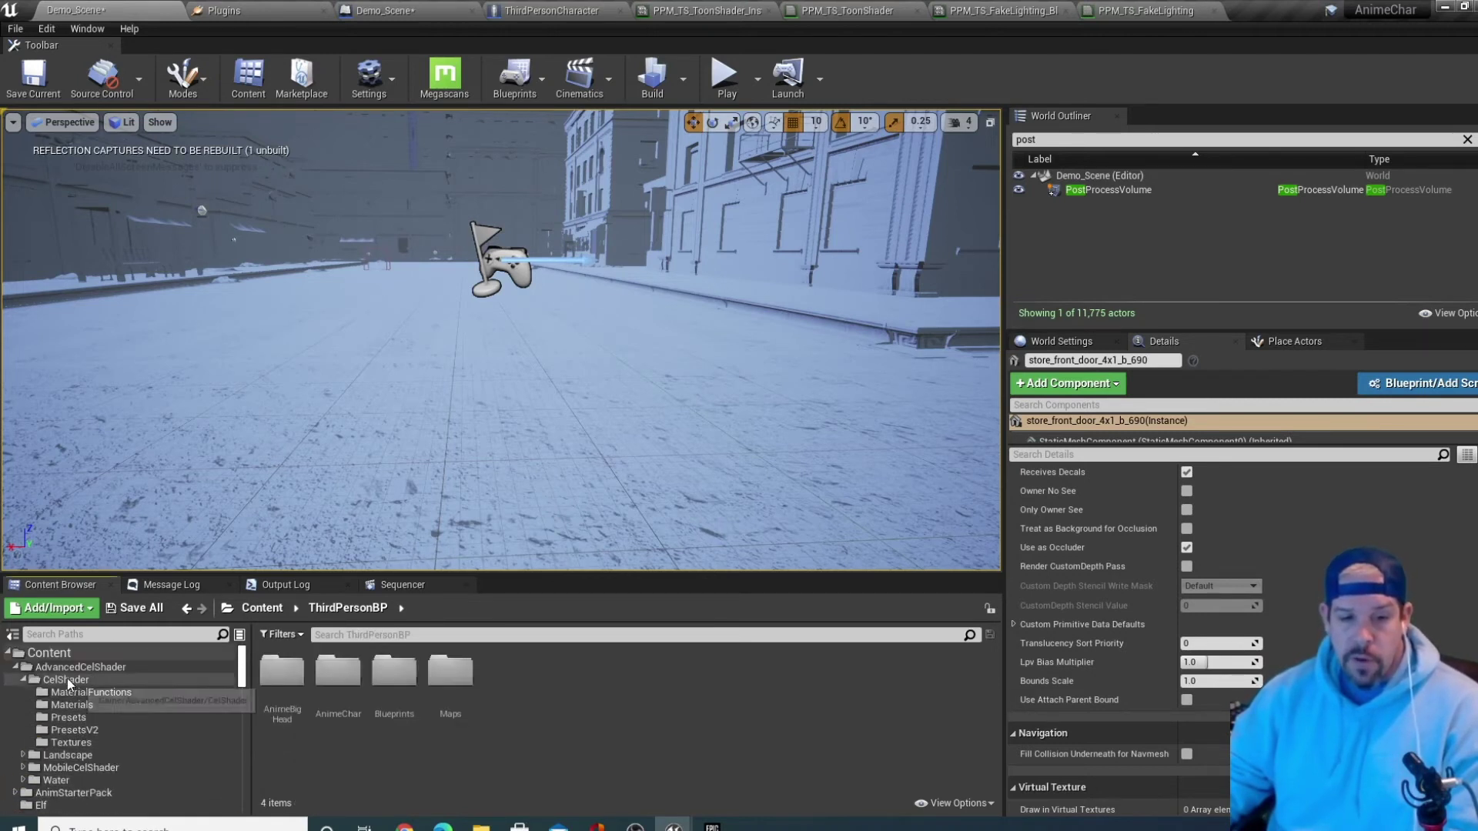
click(81, 679)
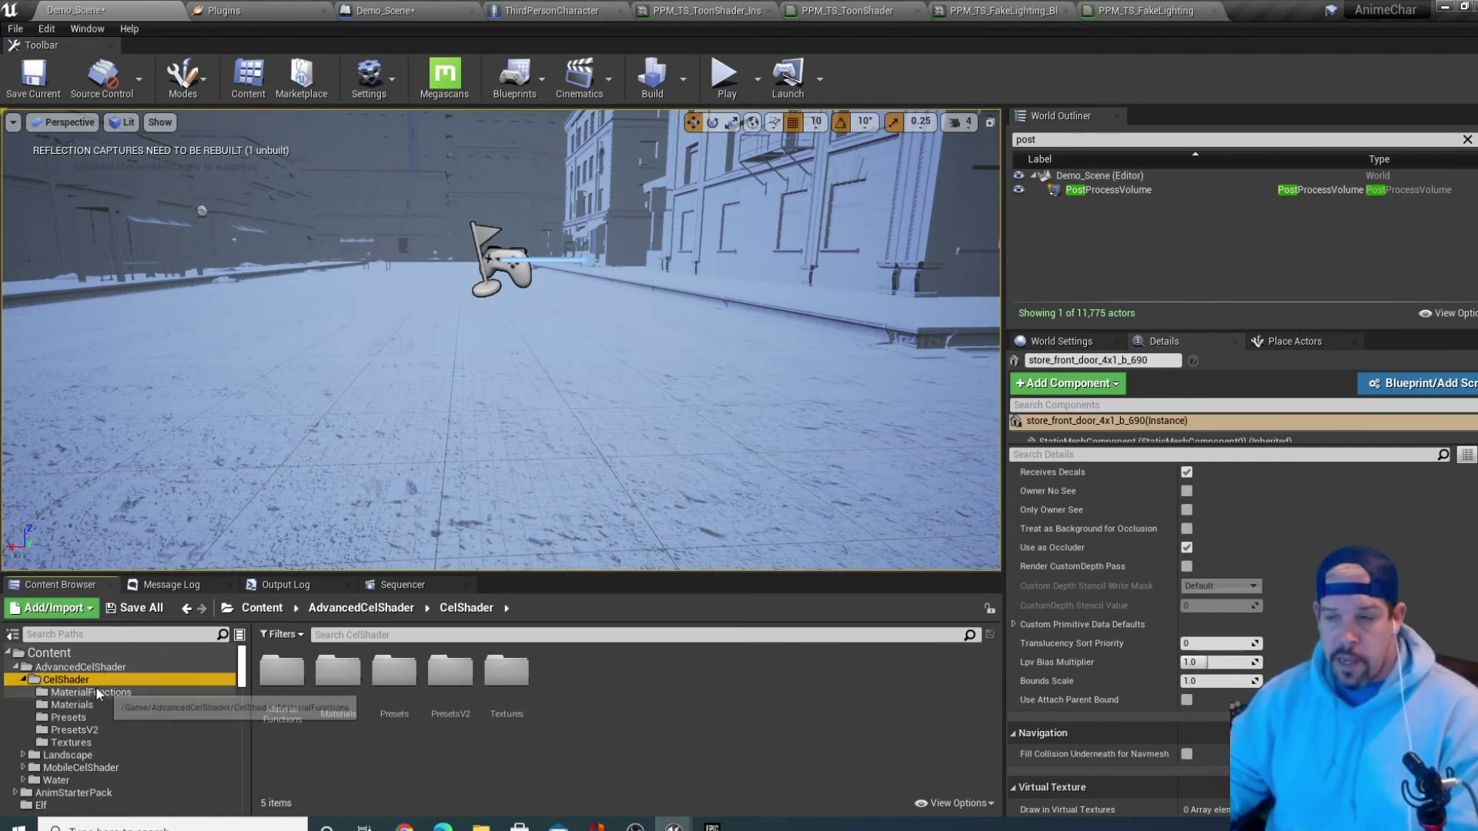
click(93, 693)
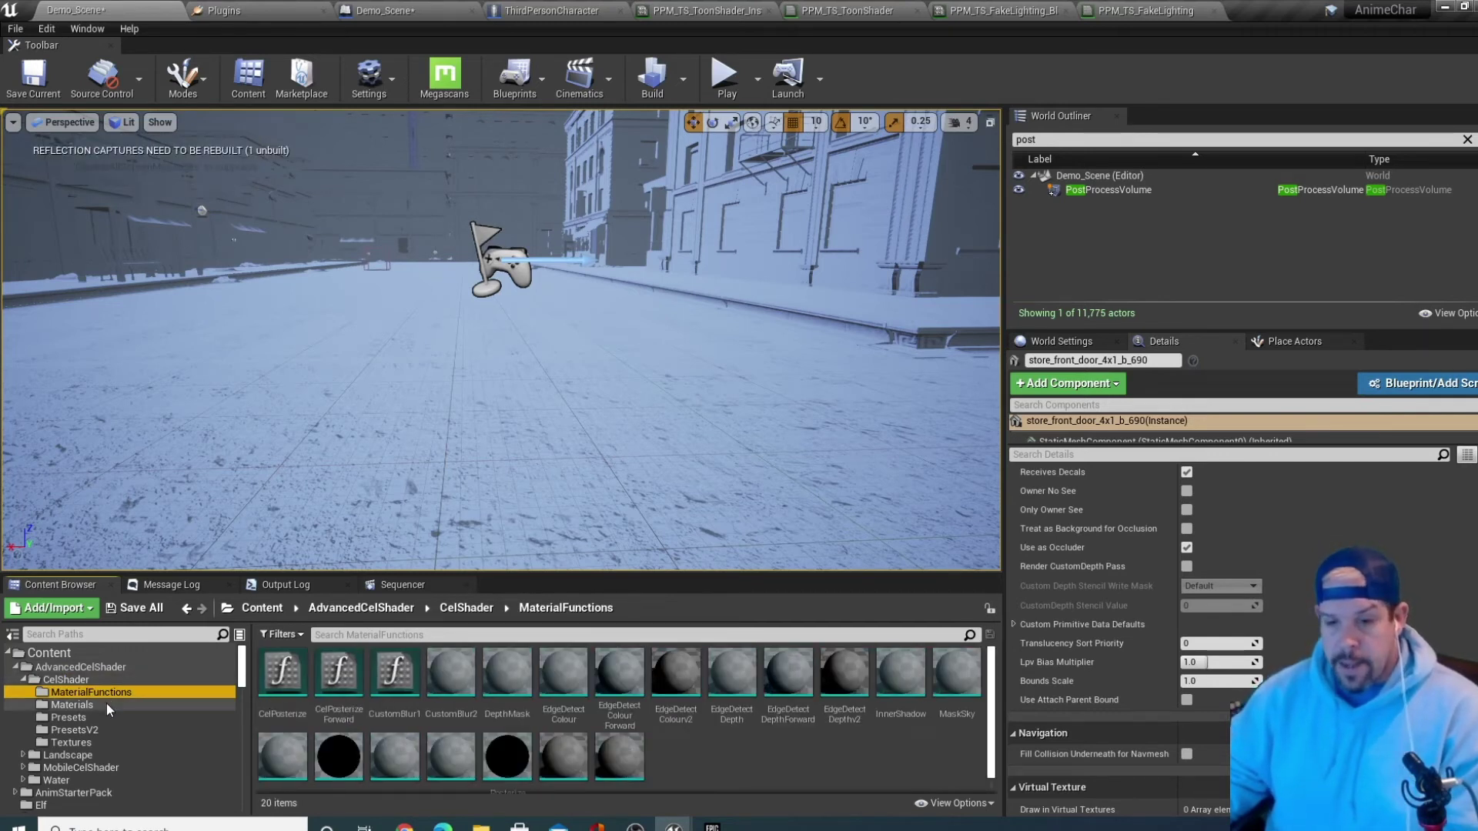
click(81, 705)
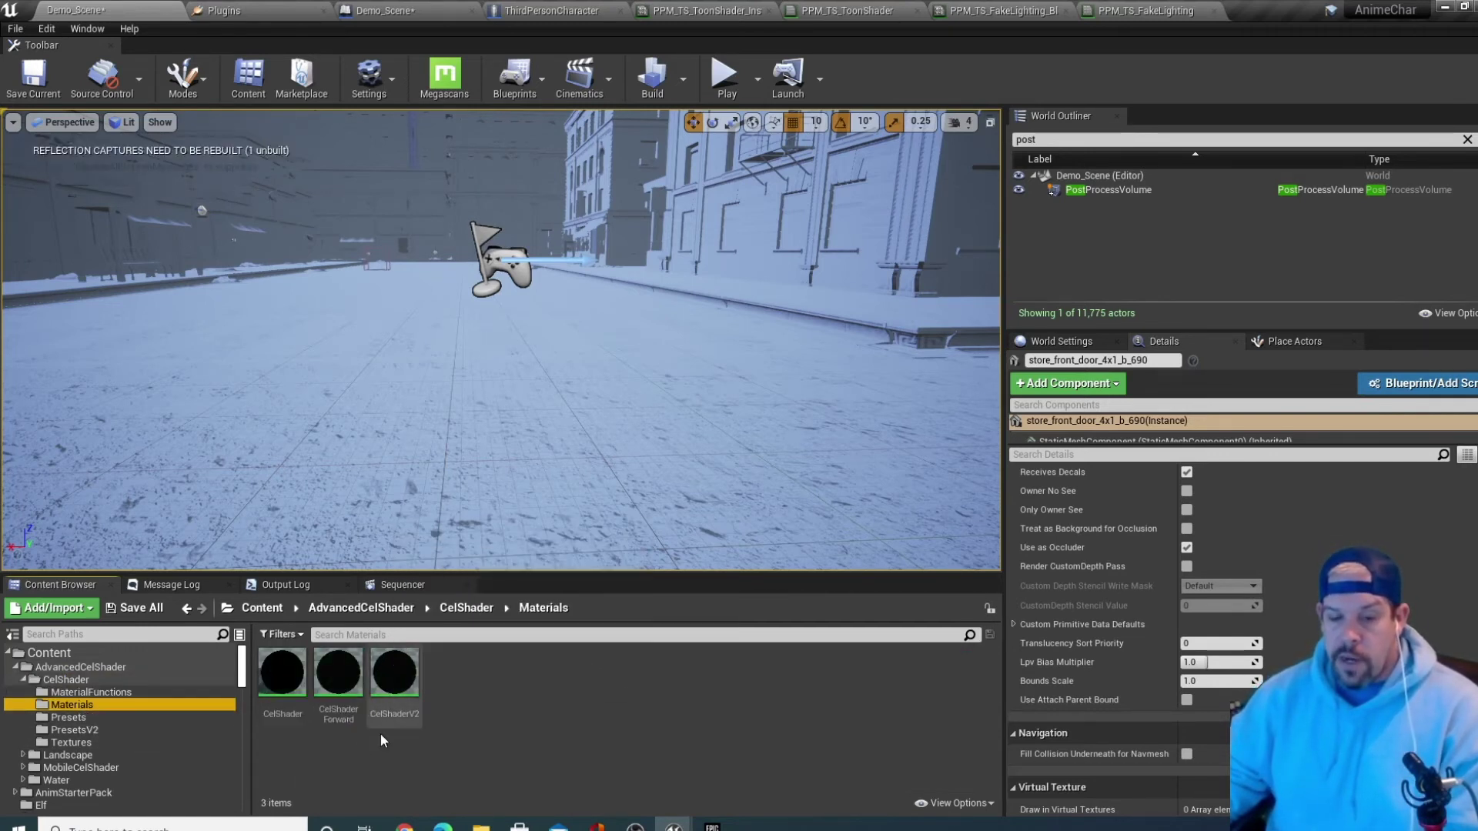
Open the CelShader material, examine its node groups for line shading, cel-shaded lighting, colour grading and sky masking, and return to the Demo_Scene level
double_click(283, 676)
scroll(500, 379, down, 10)
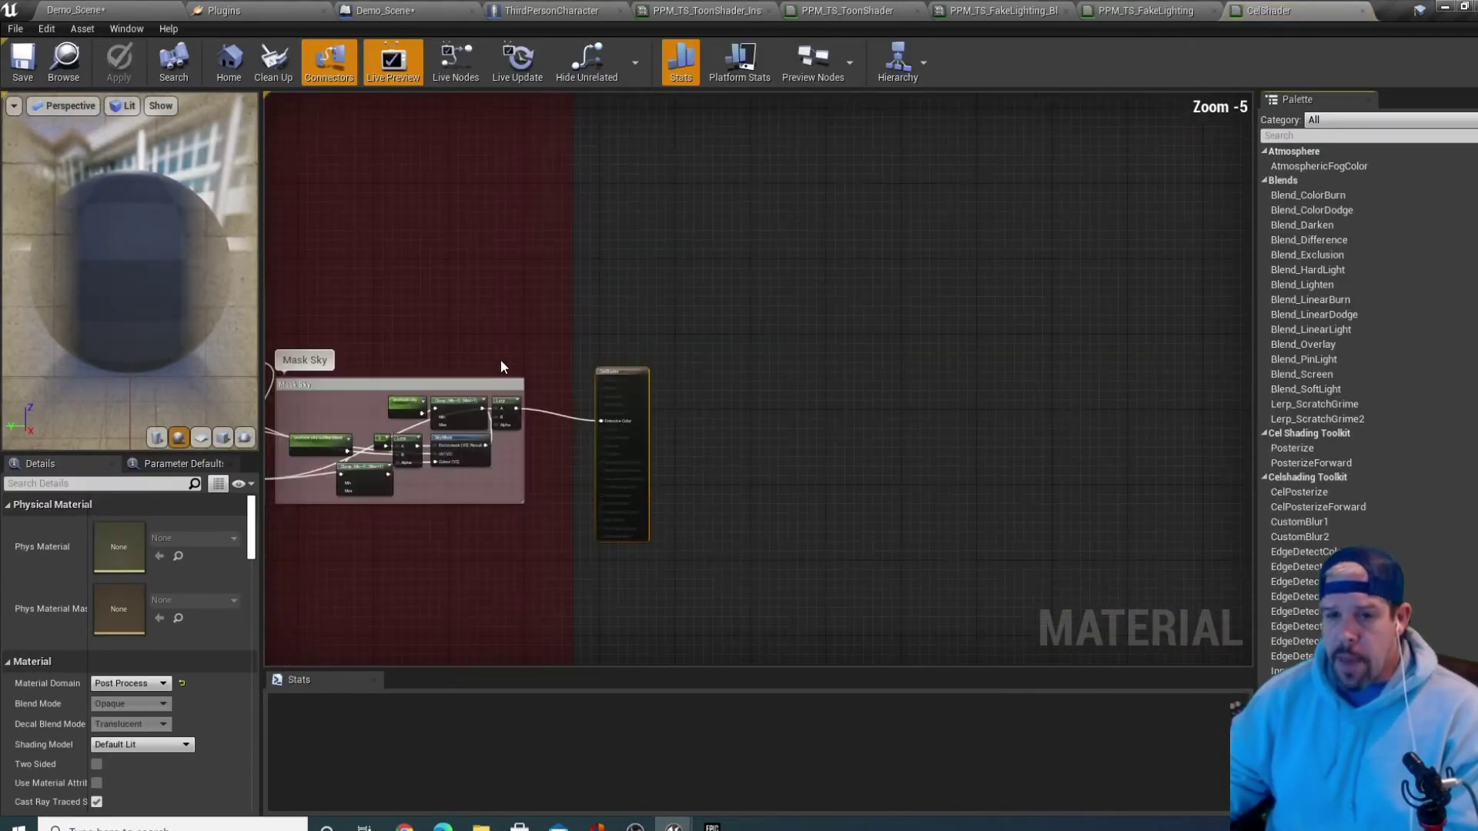
right_drag(632, 184, 1173, 454)
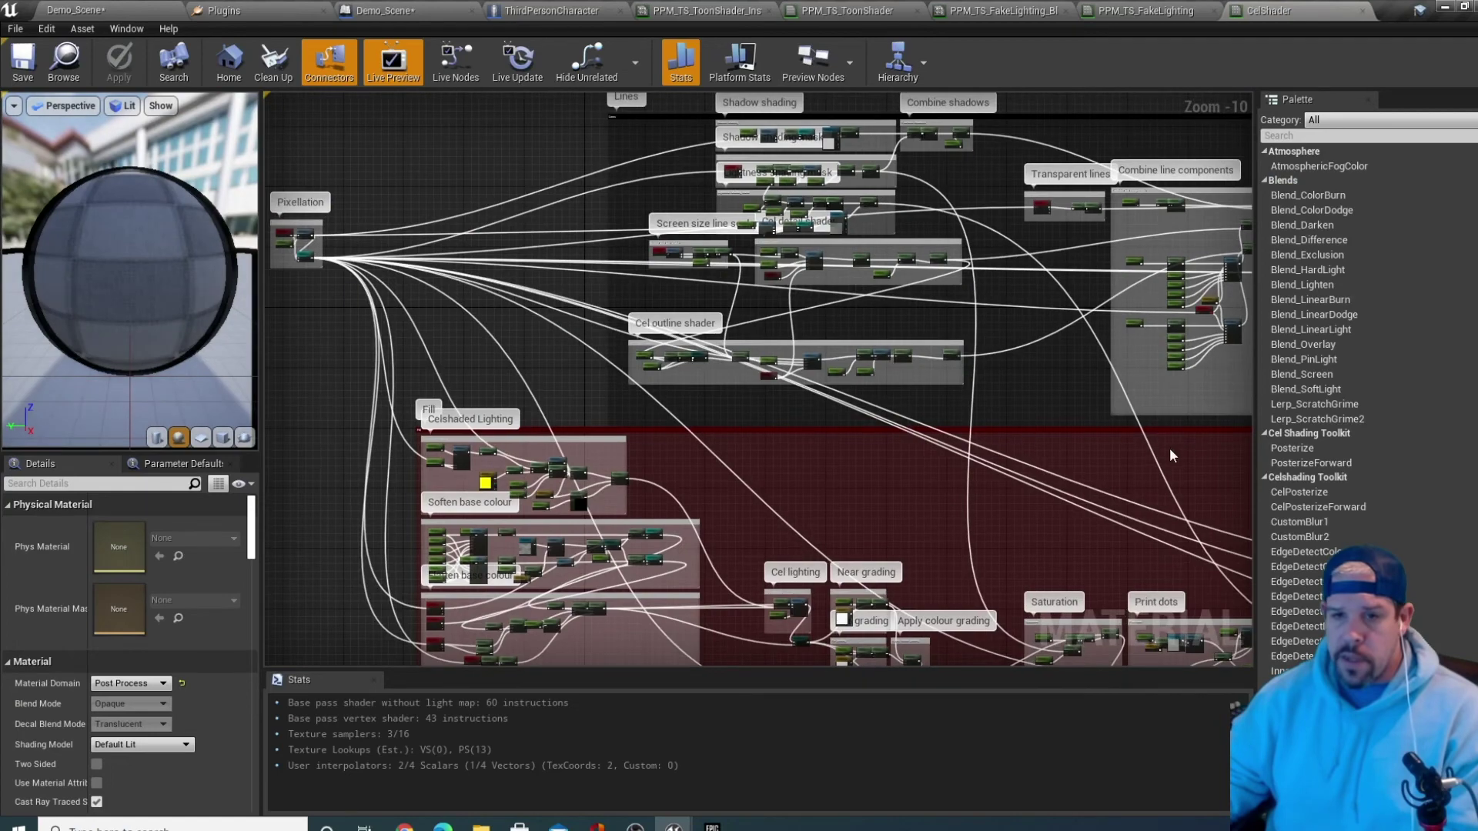
scroll(933, 445, down, 2)
right_drag(948, 459, 740, 307)
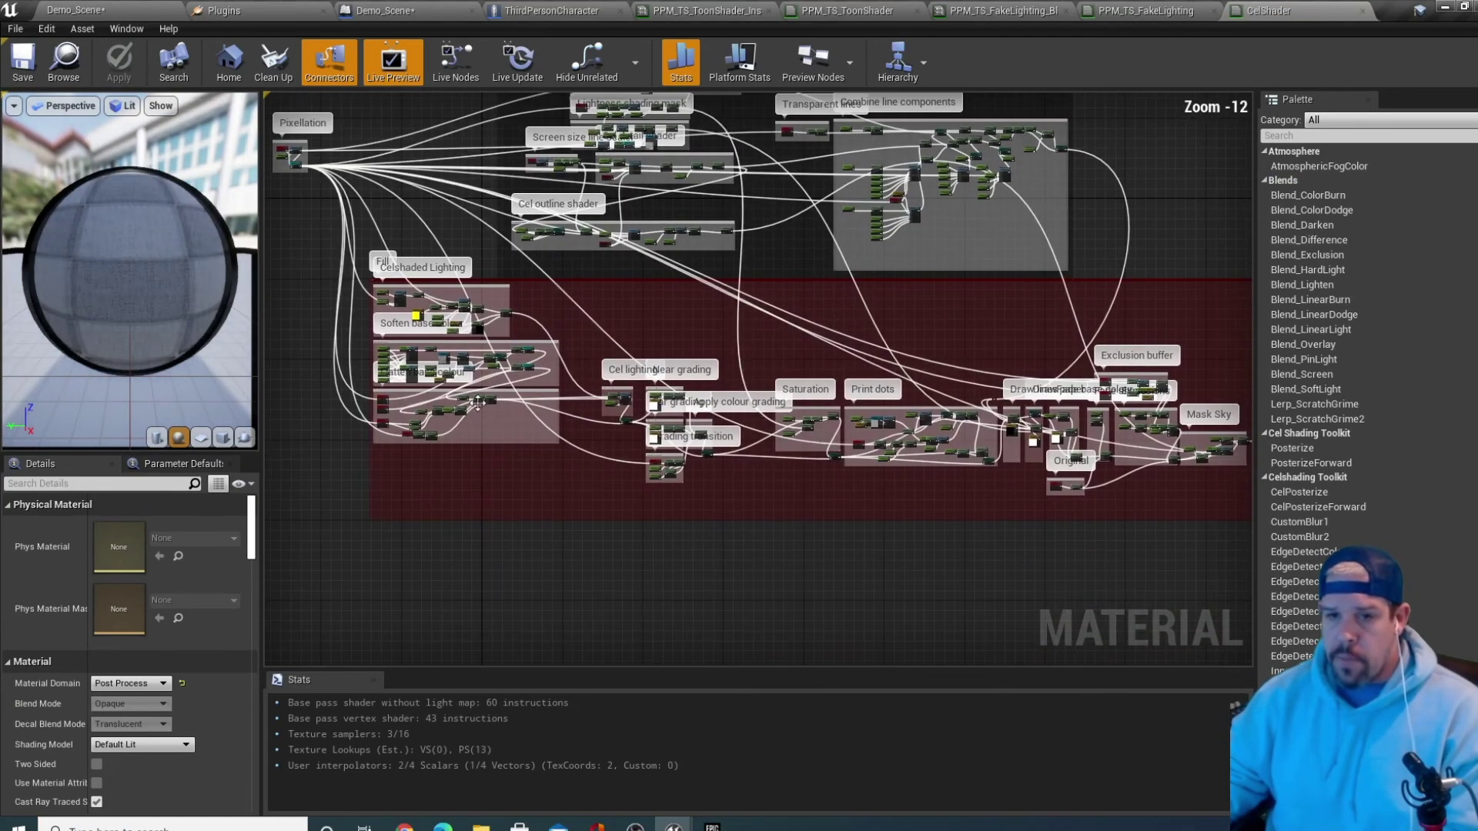
right_drag(445, 201, 500, 430)
scroll(778, 415, up, 3)
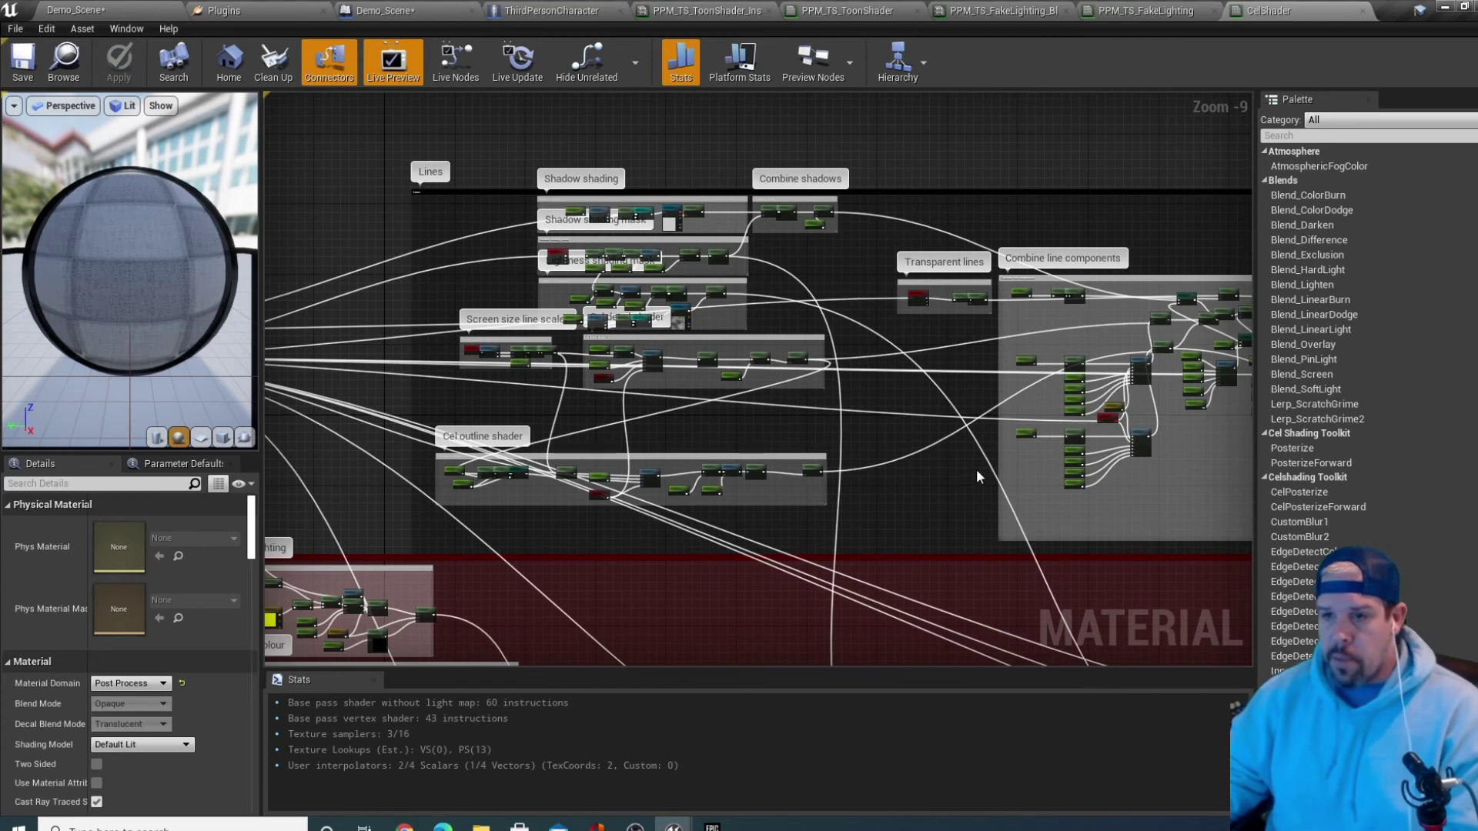
right_drag(1008, 539, 752, 284)
scroll(758, 285, down, 3)
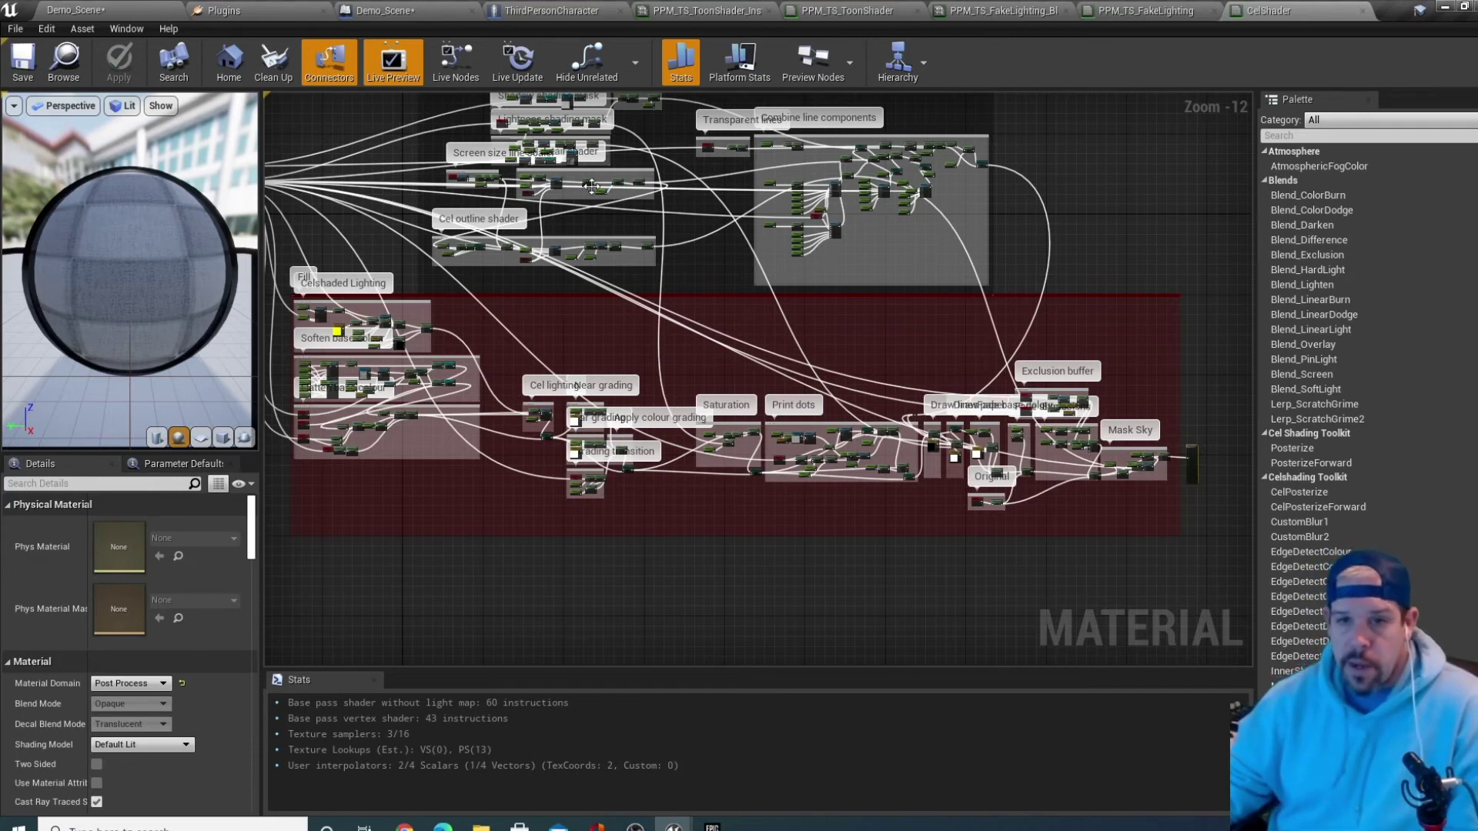
scroll(794, 463, up, 3)
scroll(577, 304, down, 3)
right_drag(471, 258, 635, 524)
scroll(635, 524, up, 2)
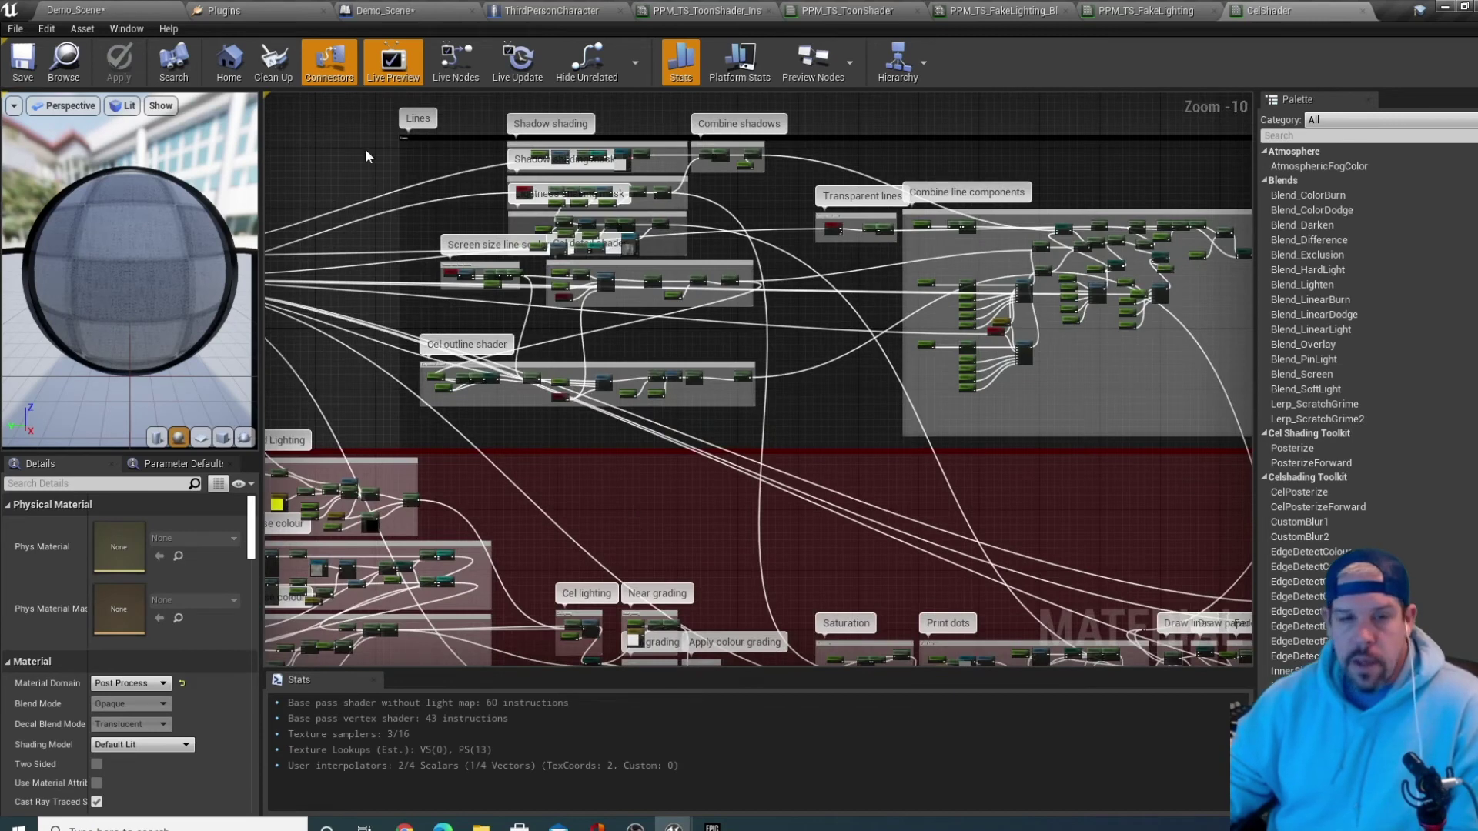
click(77, 10)
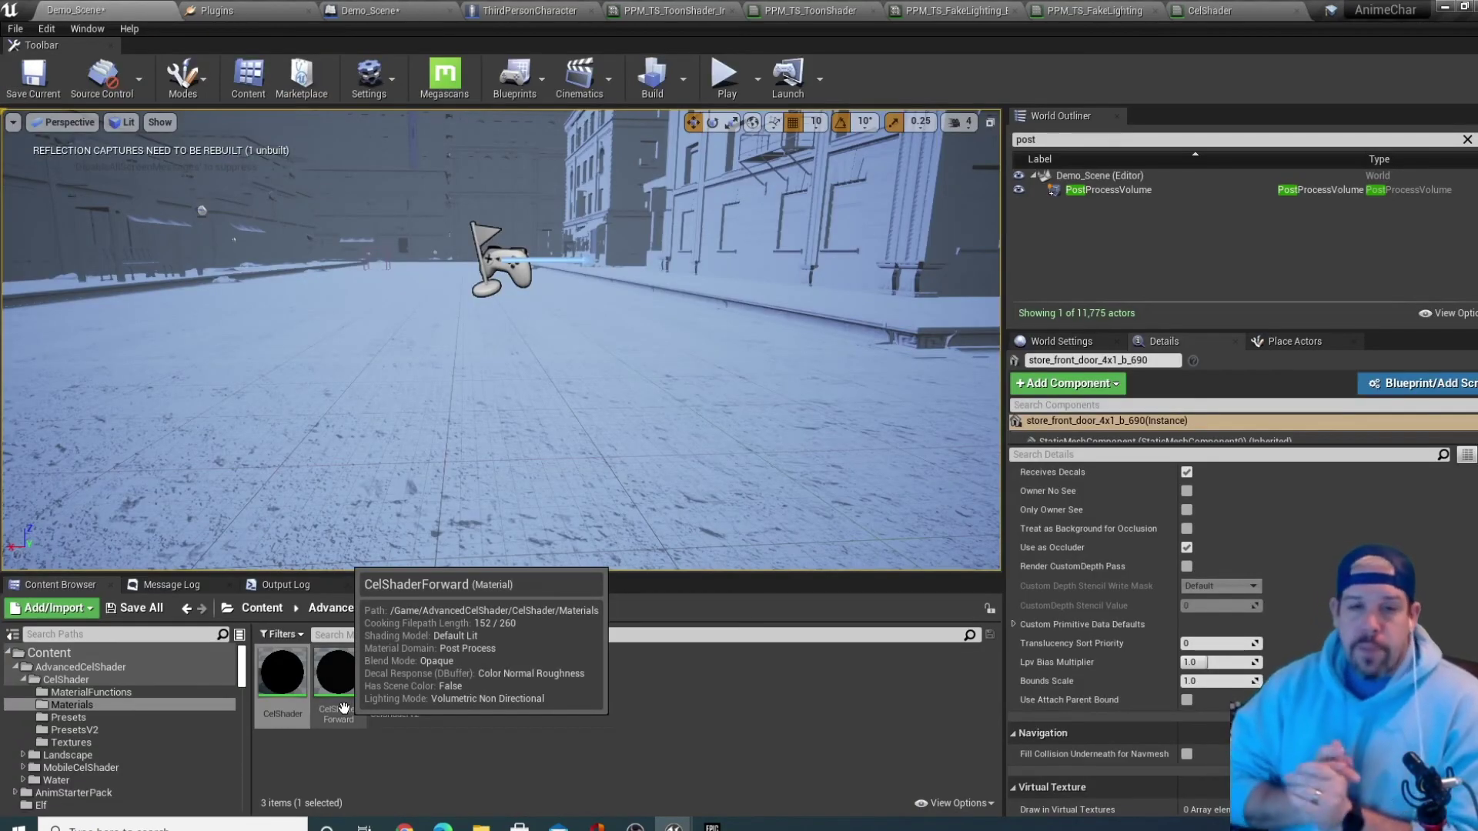